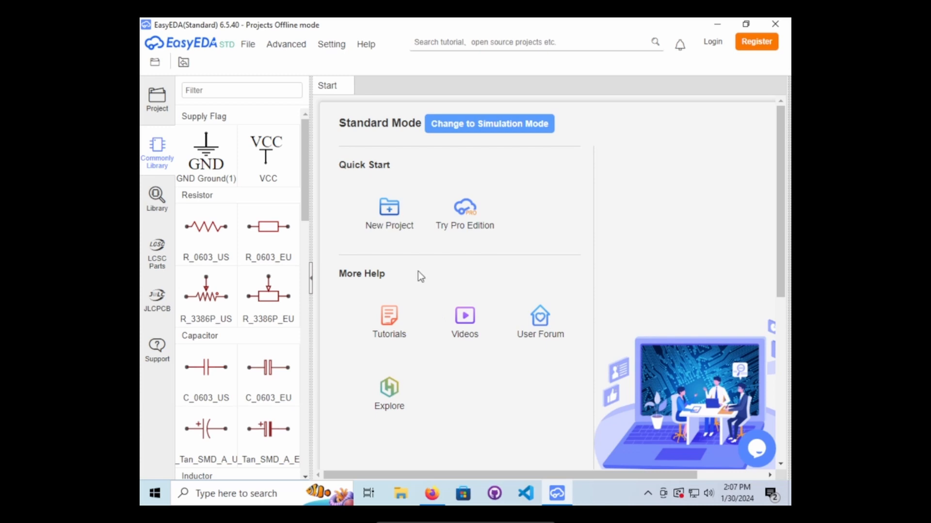
# Create a new offline project titled SimpleLedTutorial.
pyautogui.click(390, 215)
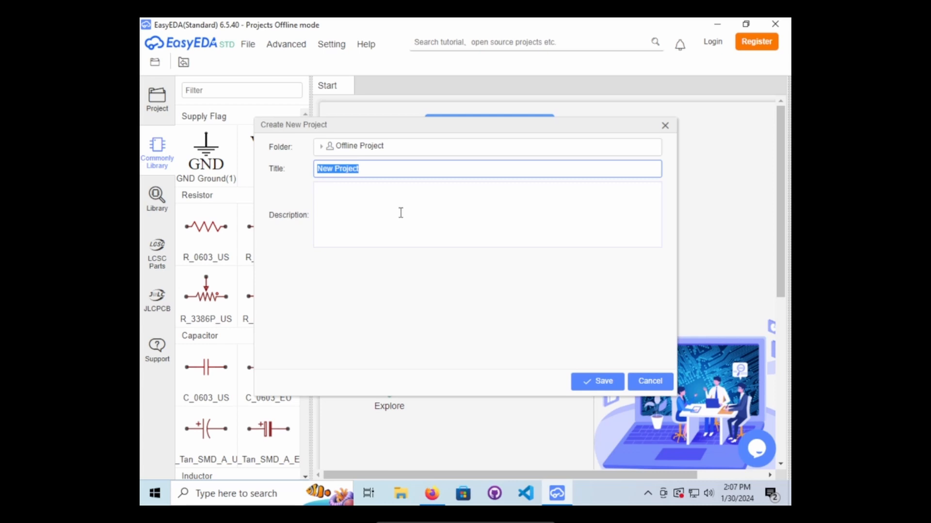
pyautogui.write('SimpleLedTutorial')
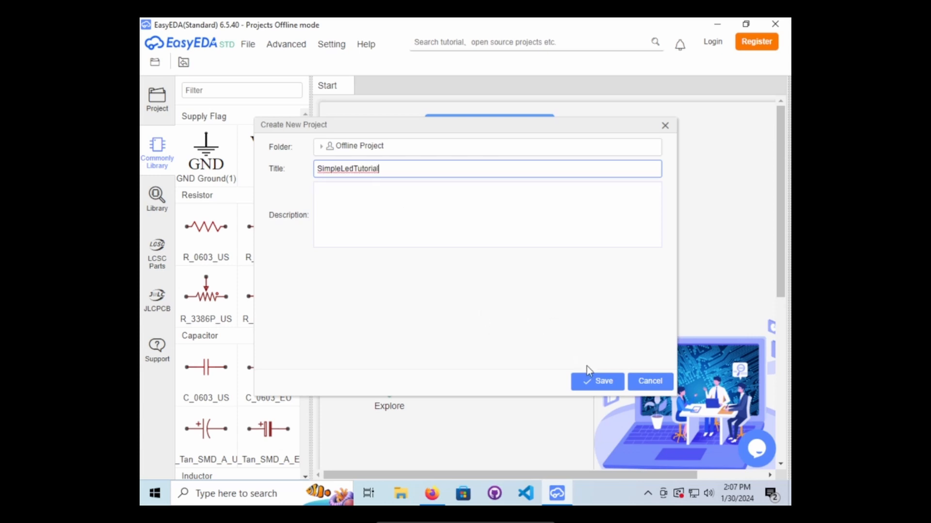
pyautogui.click(601, 382)
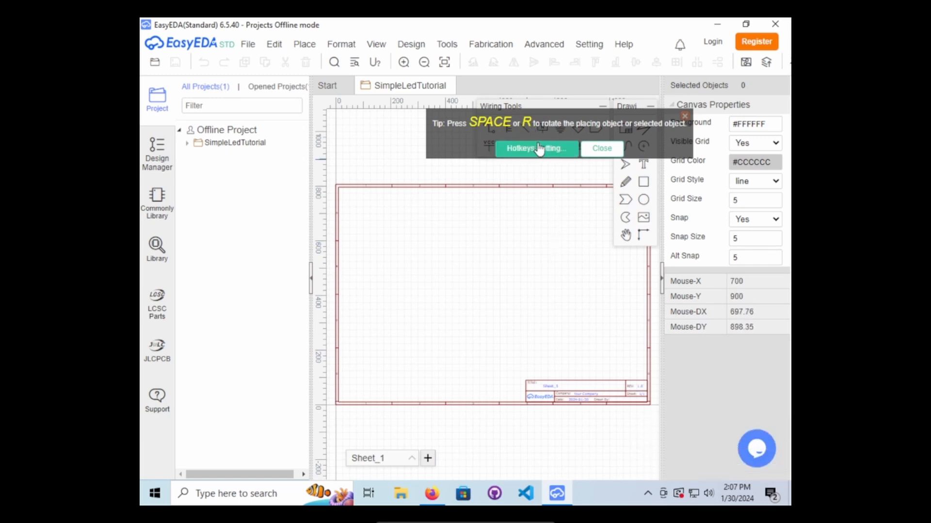
# Review the list of keyboard shortcuts for schematic and PCB functions, and dismiss the rotation tip.
pyautogui.click(559, 150)
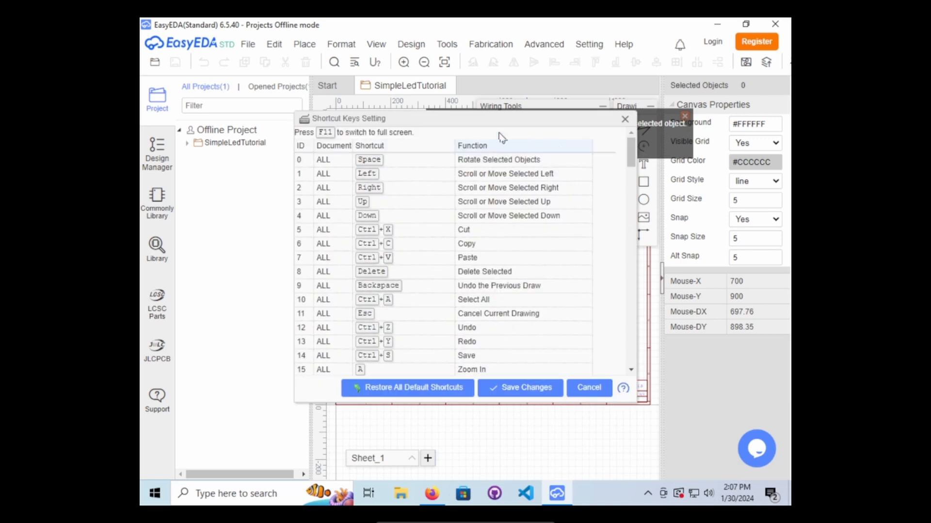
pyautogui.moveTo(415, 117); pyautogui.dragTo(340, 120)
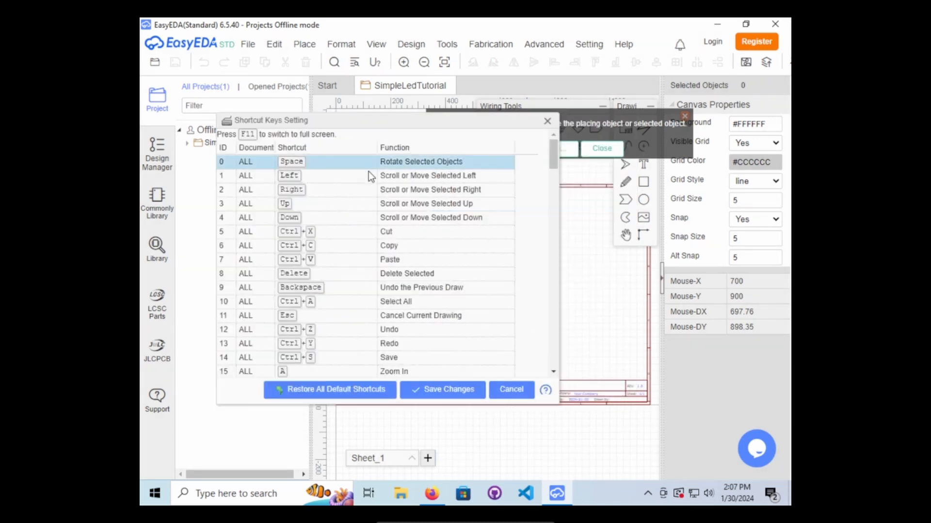
pyautogui.scroll(-3, 368, 213)
pyautogui.scroll(-10, 364, 283)
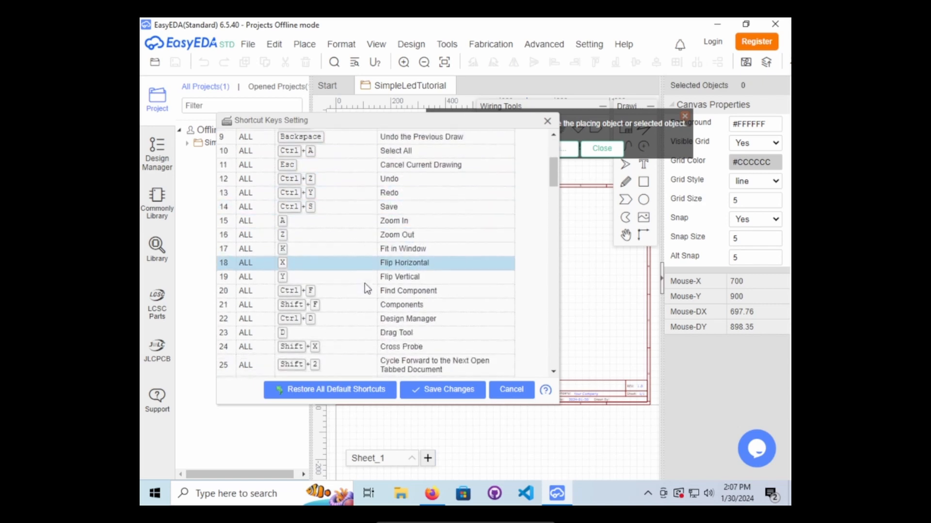
pyautogui.scroll(6, 365, 281)
pyautogui.scroll(5, 365, 281)
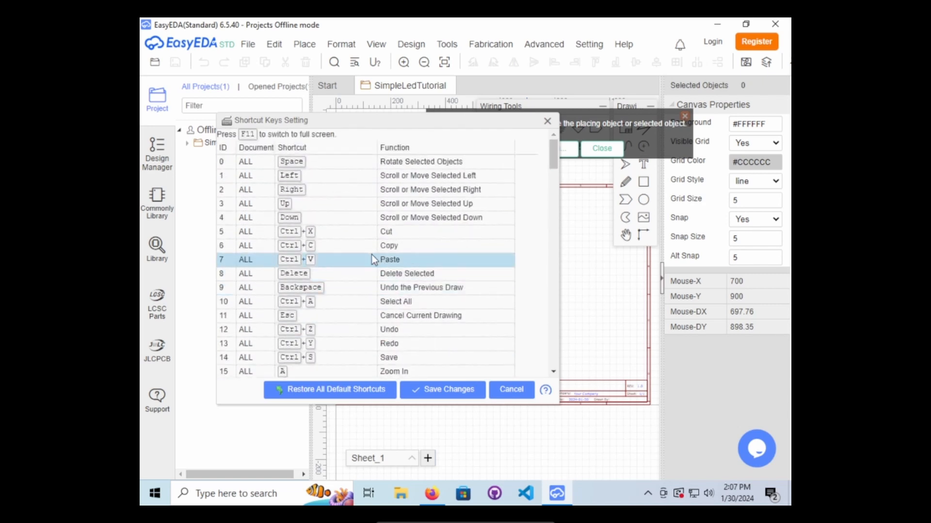
pyautogui.scroll(-10, 371, 255)
pyautogui.scroll(-15, 381, 261)
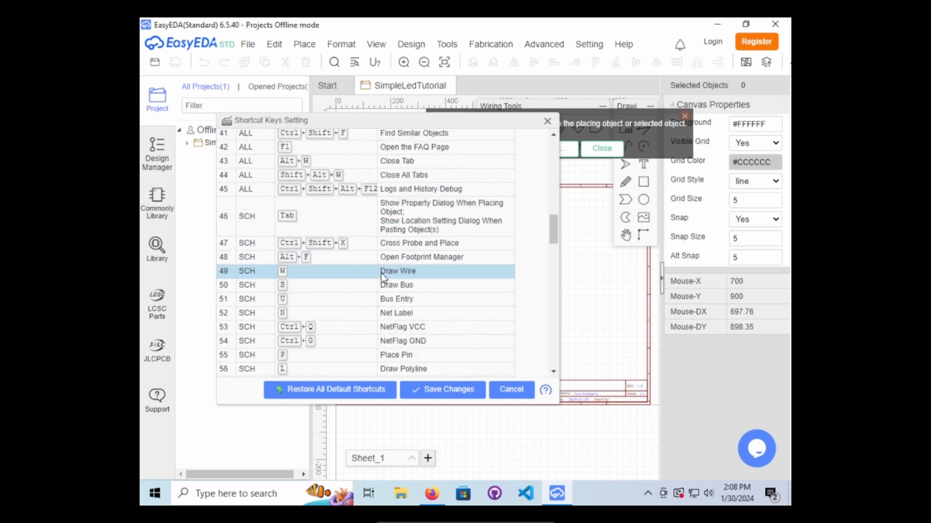
pyautogui.scroll(20, 383, 280)
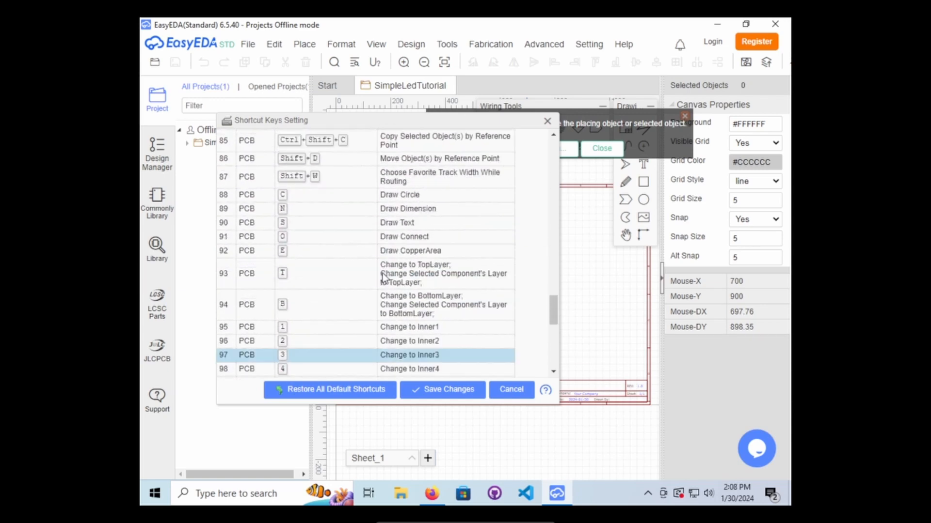
pyautogui.click(473, 388)
pyautogui.click(612, 155)
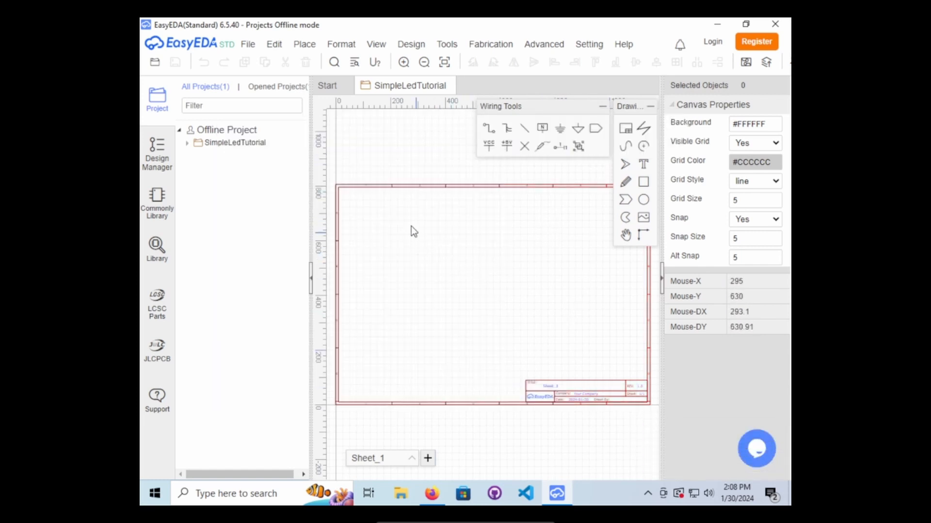
# Browse the common parts library from supply flags and resistors through connectors, diodes and regulators to displays.
pyautogui.click(161, 195)
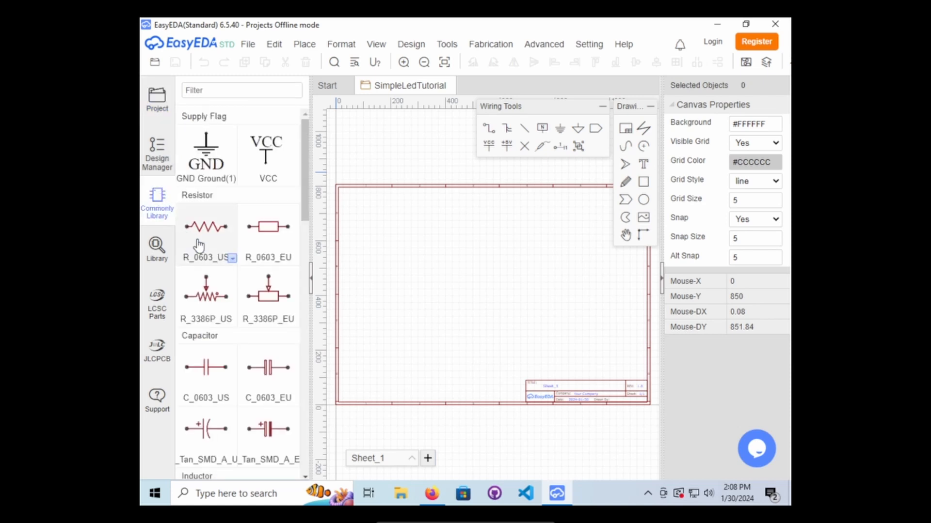
pyautogui.scroll(-1, 252, 382)
pyautogui.scroll(-6, 252, 381)
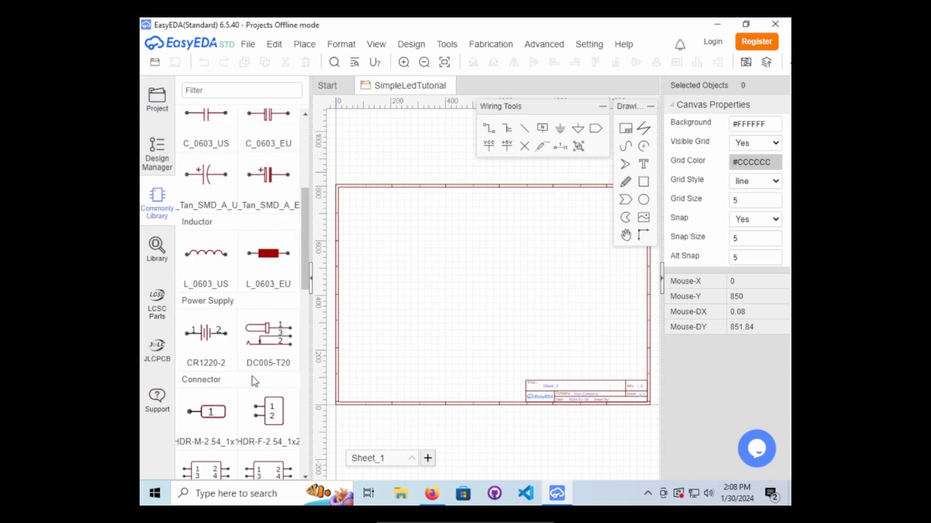
pyautogui.scroll(5, 253, 378)
pyautogui.scroll(3, 251, 379)
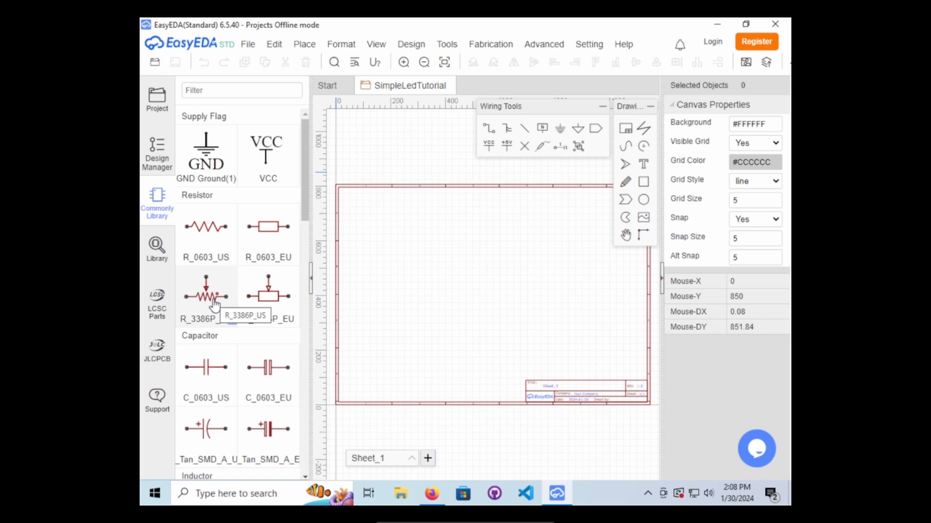
pyautogui.scroll(-1, 214, 310)
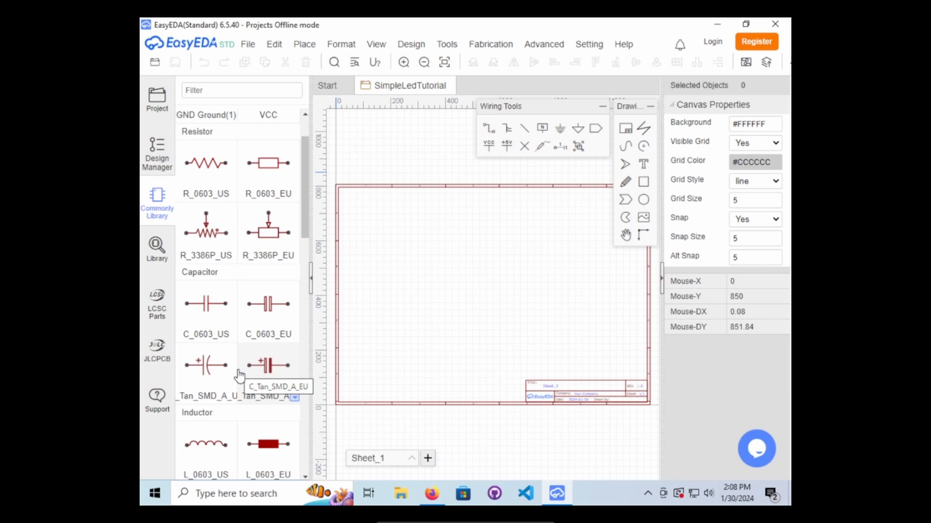
pyautogui.scroll(-4, 194, 403)
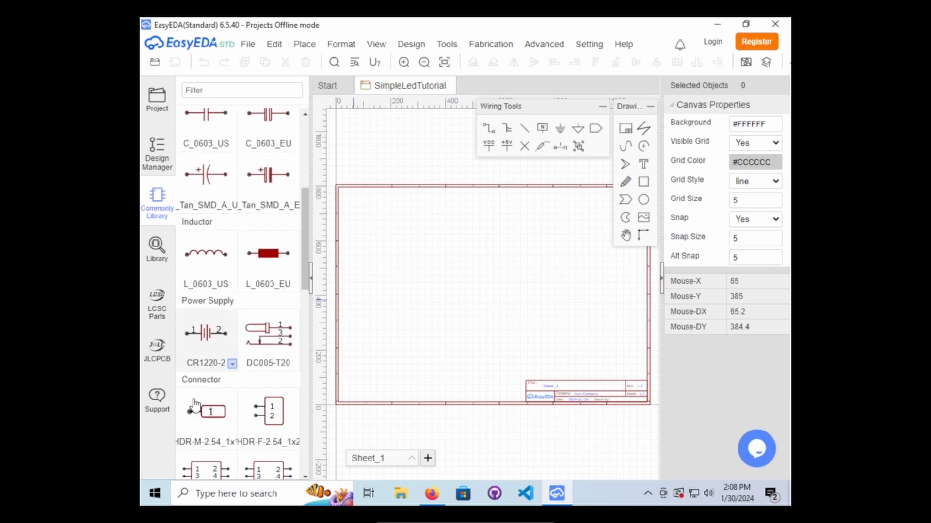
pyautogui.scroll(4, 223, 340)
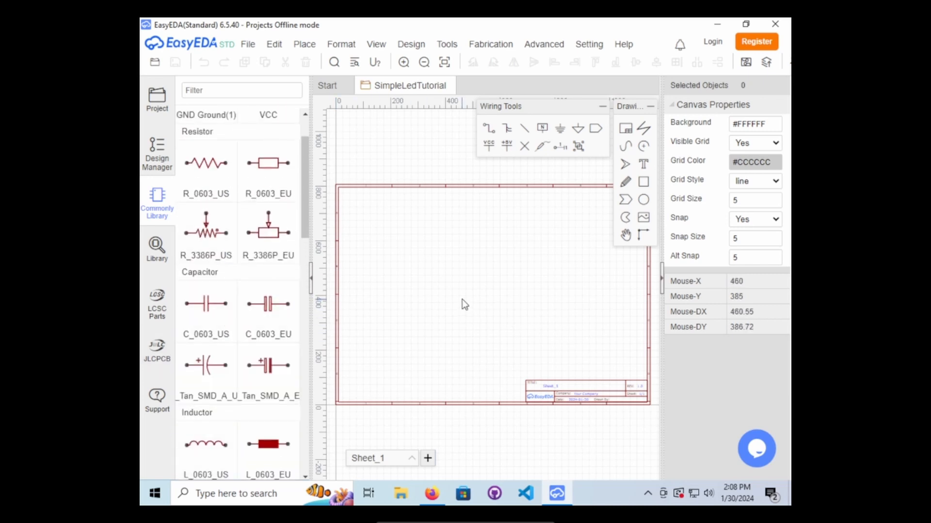
pyautogui.scroll(-2, 269, 271)
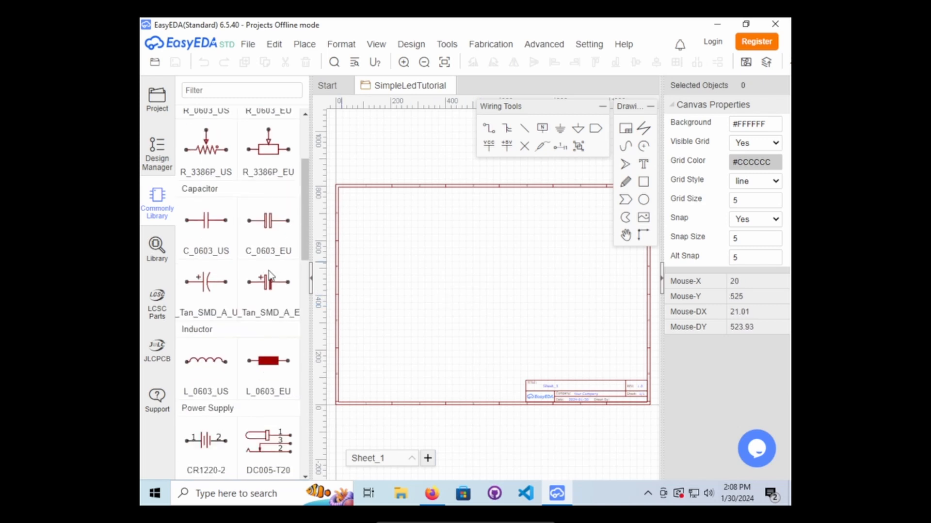
pyautogui.scroll(-9, 269, 276)
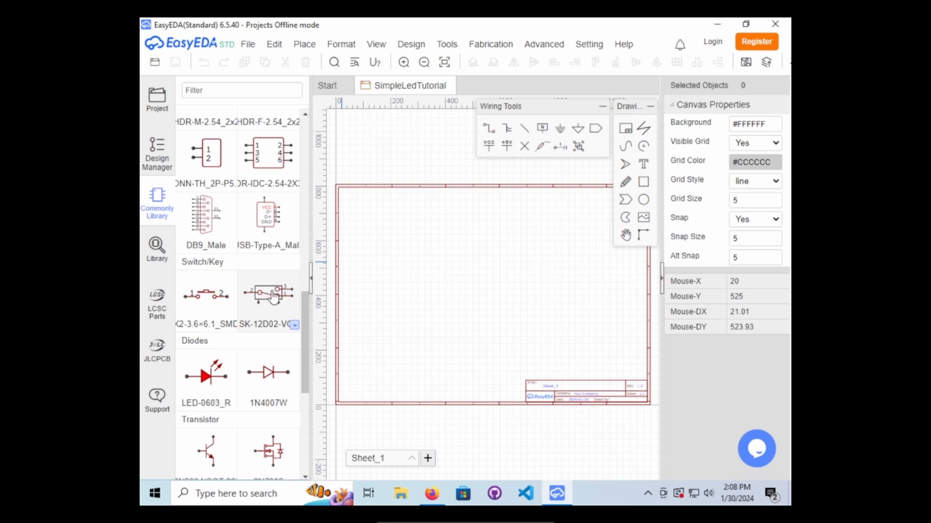
pyautogui.scroll(-2, 223, 335)
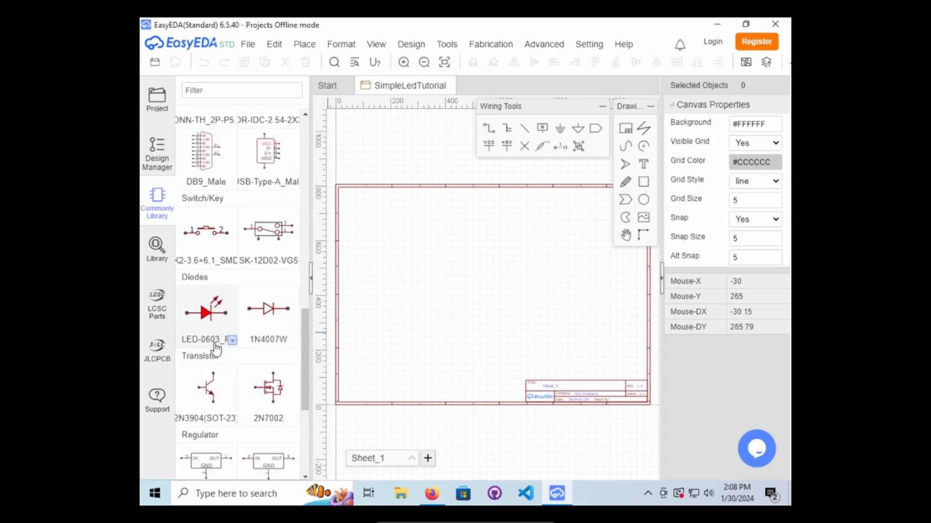
pyautogui.scroll(-6, 215, 349)
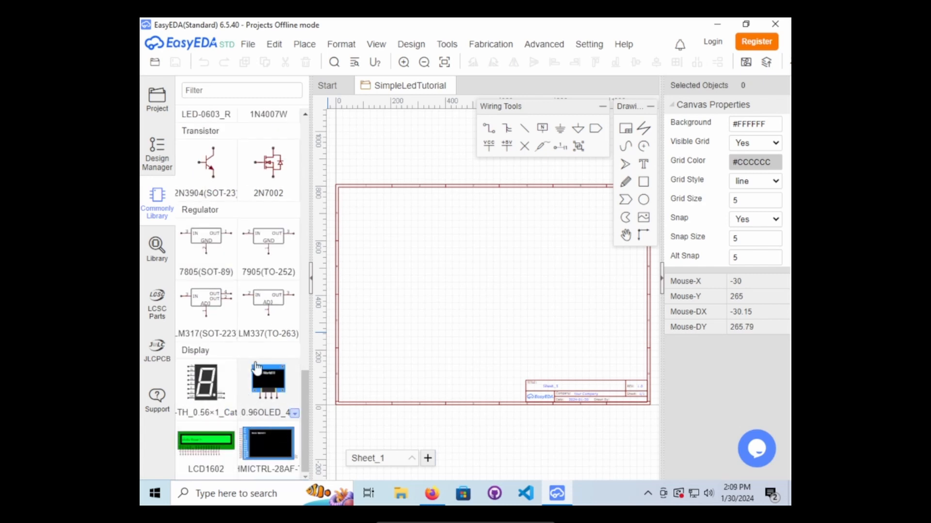
pyautogui.scroll(20, 245, 347)
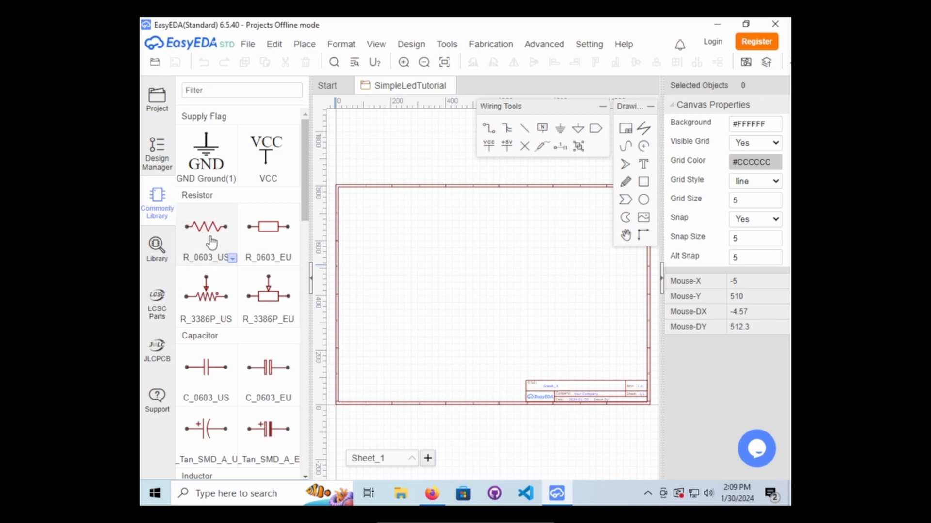
# Place one R_0603_US resistor near the middle of the schematic sheet and end part placement.
pyautogui.moveTo(210, 241); pyautogui.dragTo(446, 271)
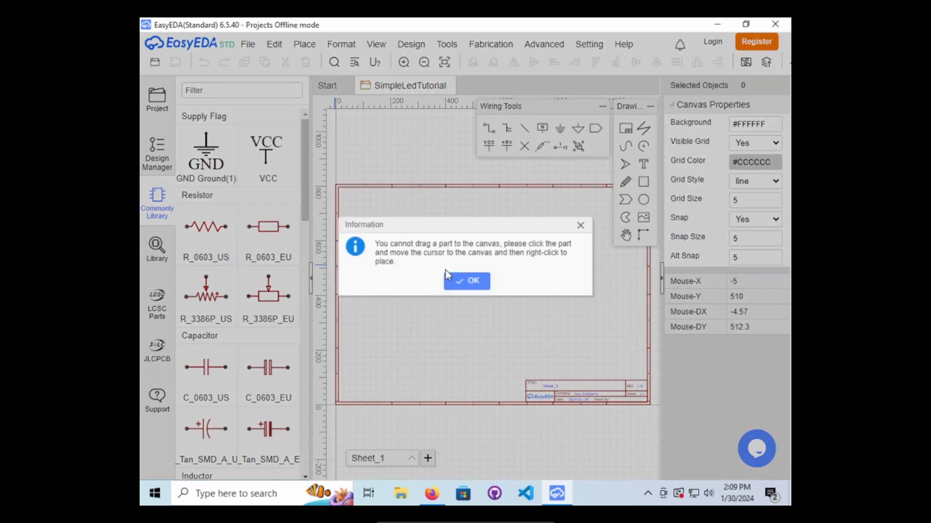
pyautogui.click(472, 281)
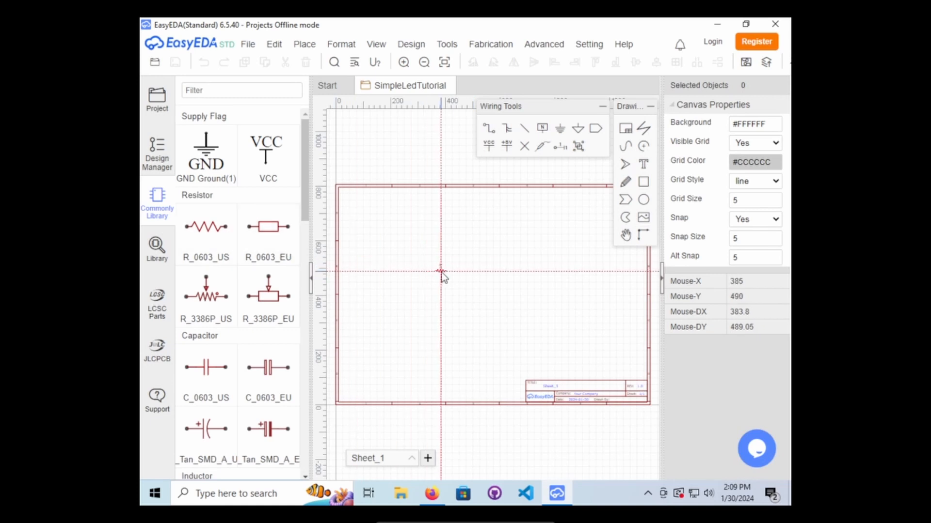
pyautogui.click(480, 291)
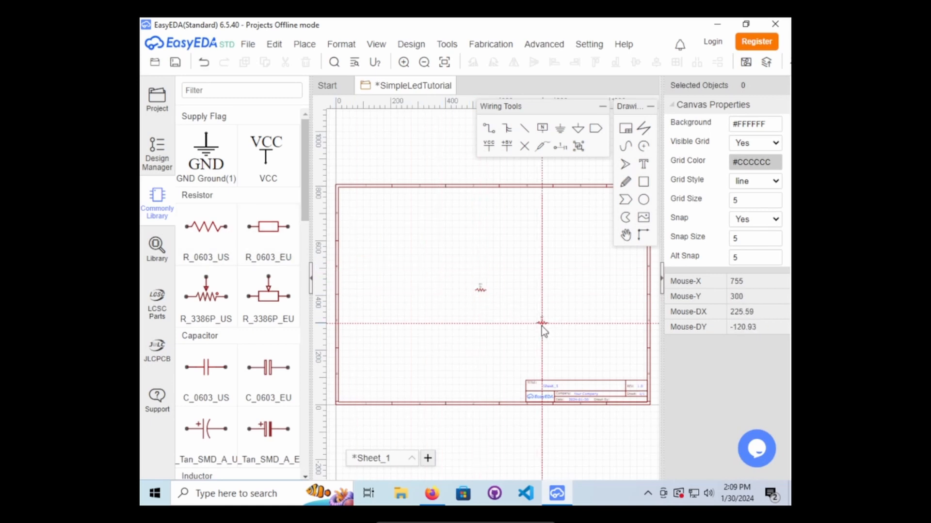
pyautogui.rightClick(438, 277)
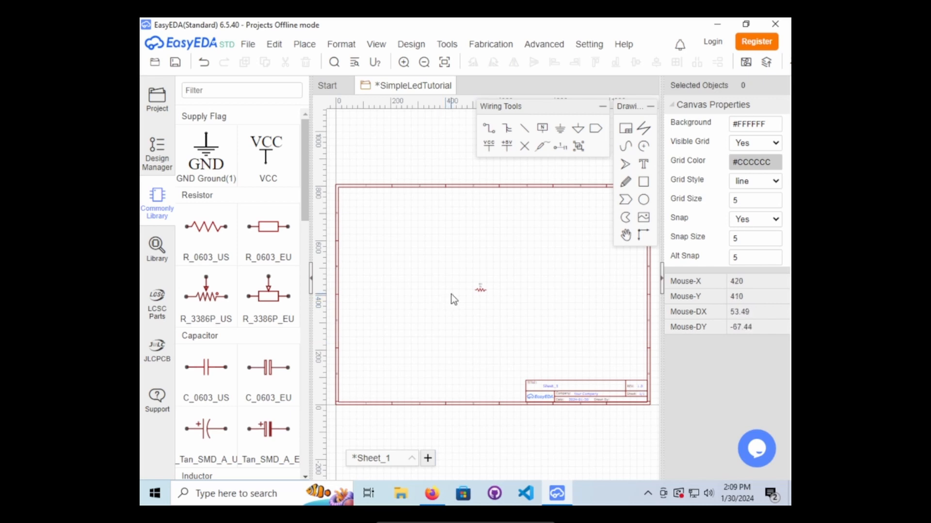
pyautogui.click(225, 238)
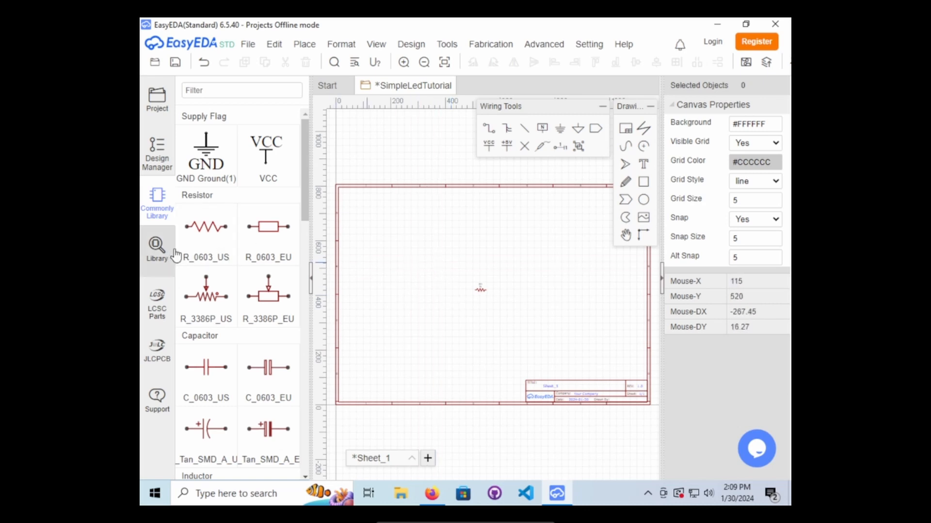
pyautogui.press('Escape')
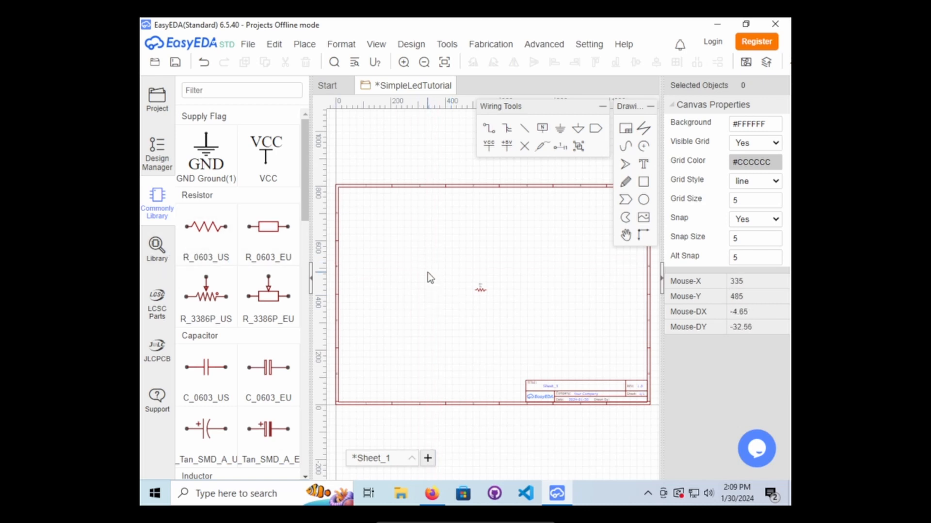
# Widen the properties area for the placed resistor and move the Wiring Tools and Drawing Tools palettes clear of it.
pyautogui.click(484, 290)
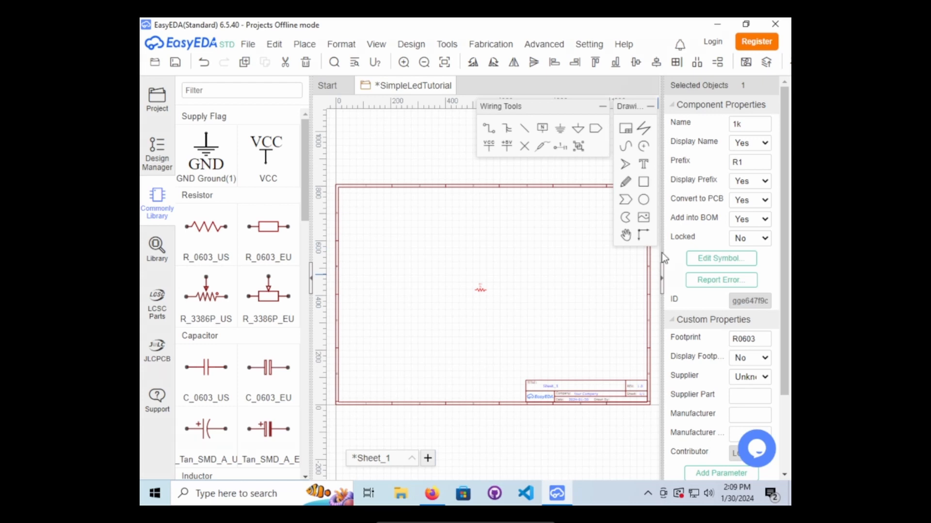
pyautogui.moveTo(662, 252); pyautogui.dragTo(600, 252)
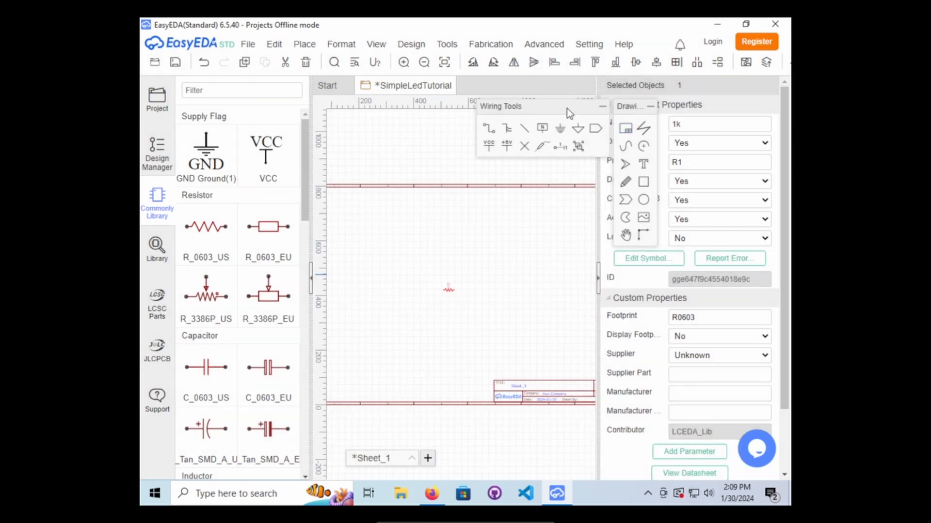
pyautogui.moveTo(566, 109); pyautogui.dragTo(406, 56)
pyautogui.moveTo(639, 103); pyautogui.dragTo(519, 49)
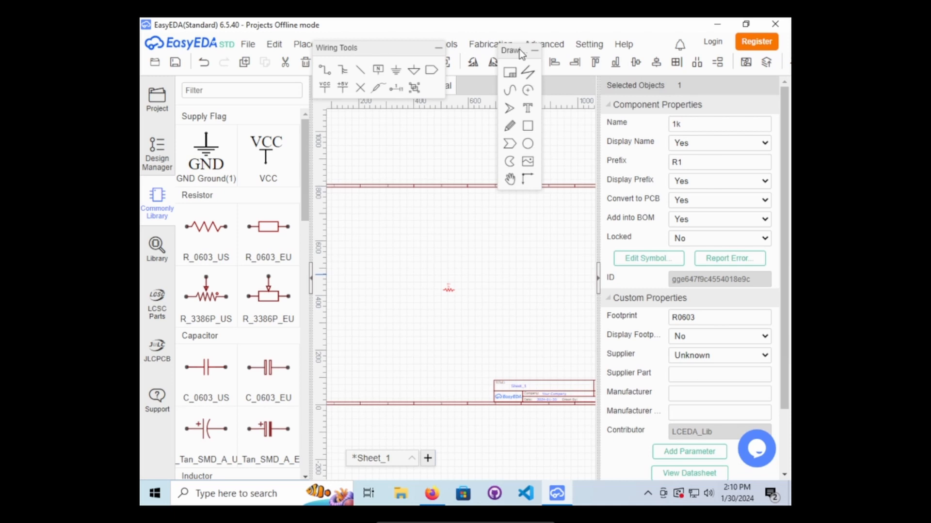
pyautogui.click(464, 331)
# Zoom in on the placed resistor to examine its designator and value labels.
pyautogui.scroll(2, 458, 315)
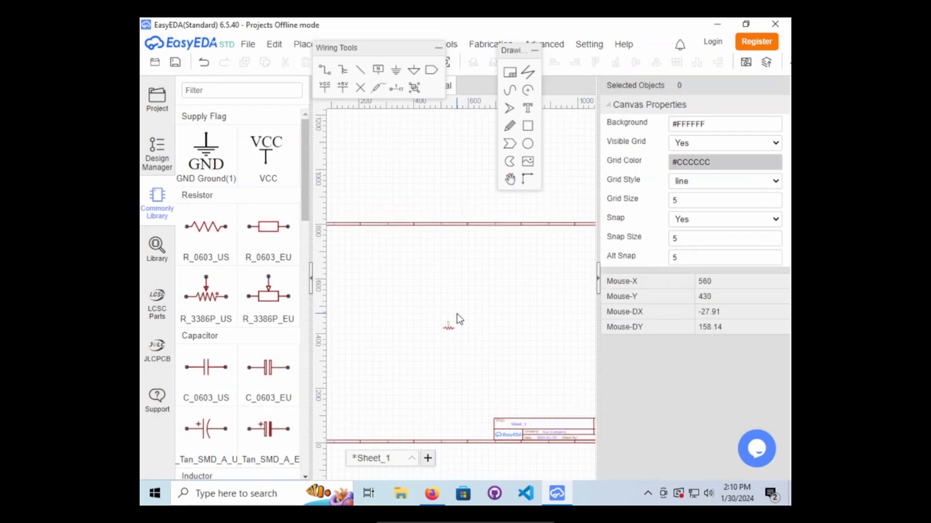
pyautogui.scroll(-2, 457, 315)
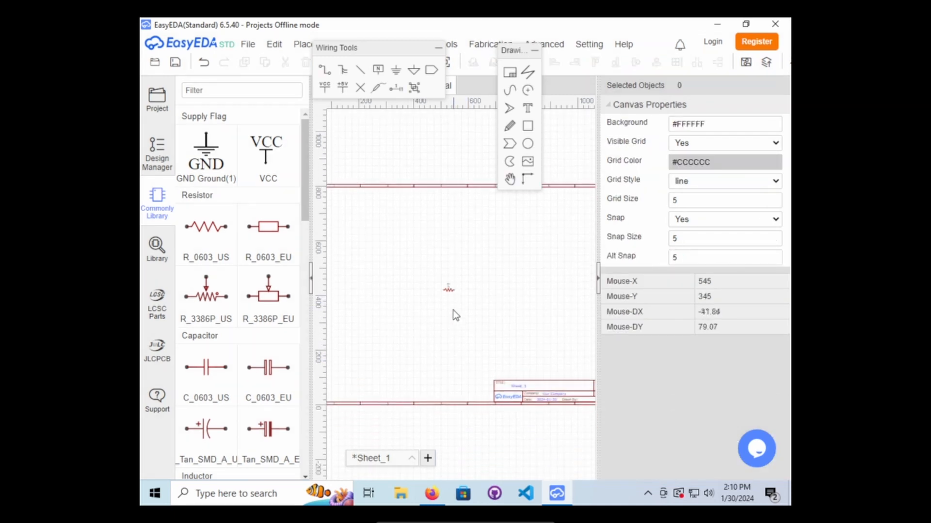
pyautogui.scroll(2, 453, 310)
pyautogui.scroll(-2, 452, 309)
pyautogui.keyDown('ctrl'); pyautogui.scroll(1, 450, 308); pyautogui.keyUp('ctrl')
pyautogui.keyDown('ctrl'); pyautogui.scroll(3, 450, 305); pyautogui.keyUp('ctrl')
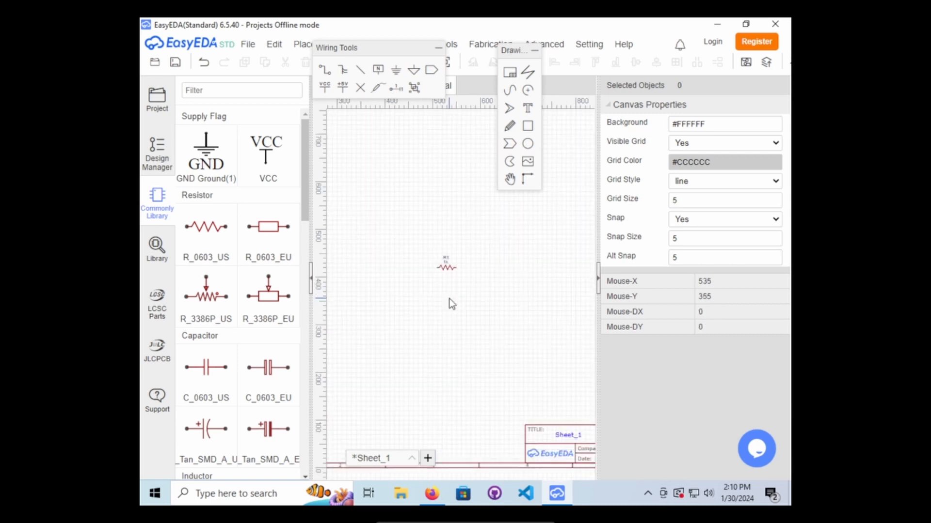
pyautogui.keyDown('ctrl'); pyautogui.scroll(-1, 451, 298); pyautogui.keyUp('ctrl')
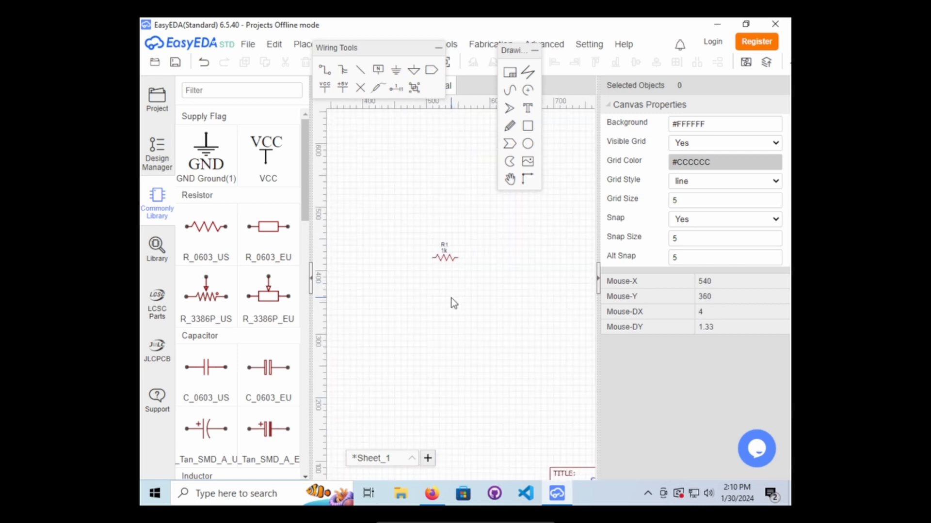
pyautogui.keyDown('ctrl'); pyautogui.scroll(1, 452, 298); pyautogui.keyUp('ctrl')
pyautogui.keyDown('ctrl'); pyautogui.scroll(-2, 453, 298); pyautogui.keyUp('ctrl')
pyautogui.keyDown('ctrl'); pyautogui.scroll(2, 453, 297); pyautogui.keyUp('ctrl')
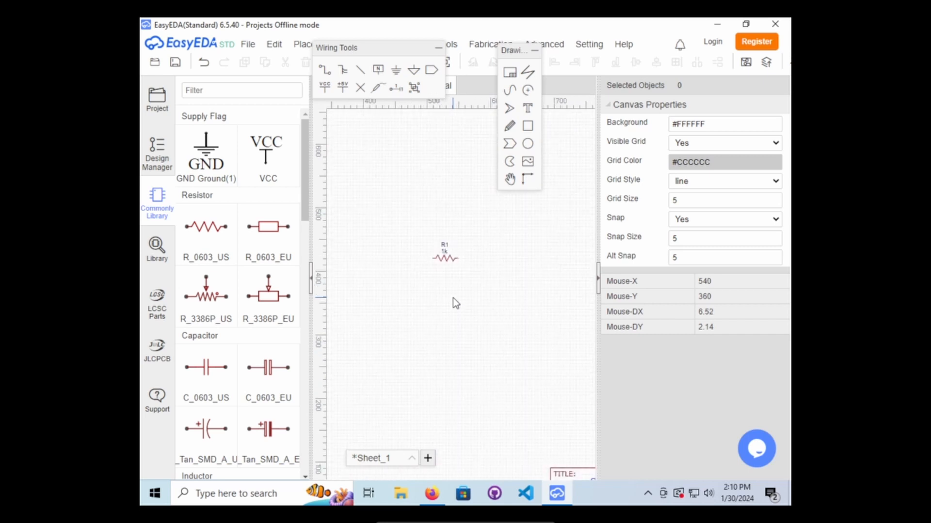
# Select resistor R1 on the schematic and examine the footprint entry in its custom properties.
pyautogui.keyDown('ctrl'); pyautogui.scroll(-2, 454, 298); pyautogui.keyUp('ctrl')
pyautogui.keyDown('ctrl'); pyautogui.scroll(4, 454, 299); pyautogui.keyUp('ctrl')
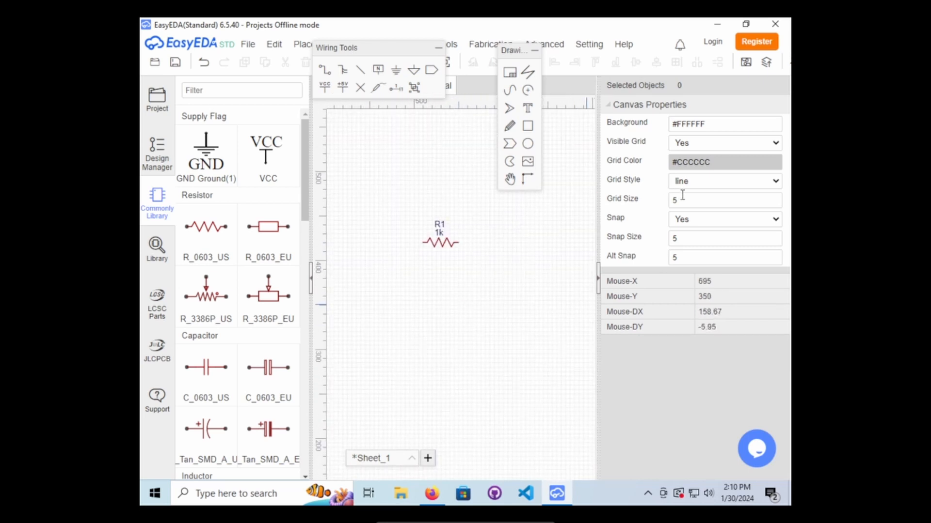
pyautogui.click(455, 247)
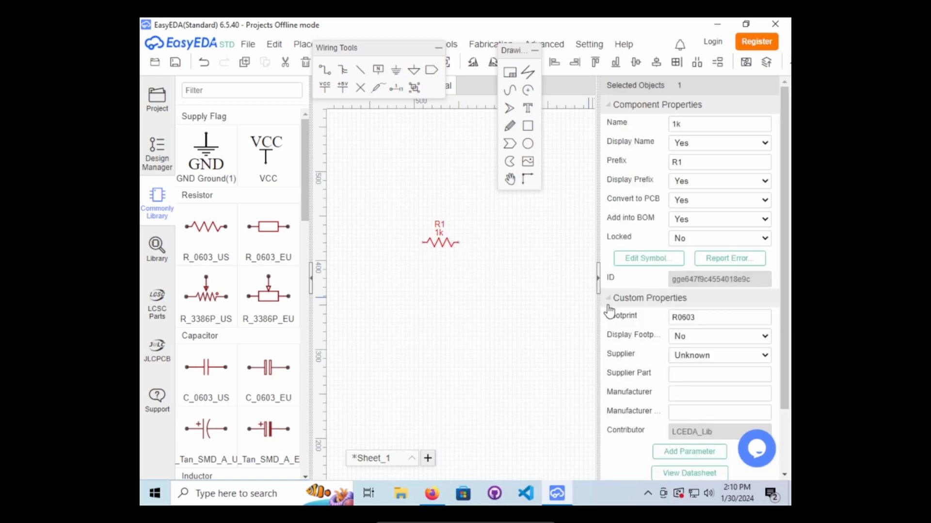
pyautogui.scroll(-2, 625, 311)
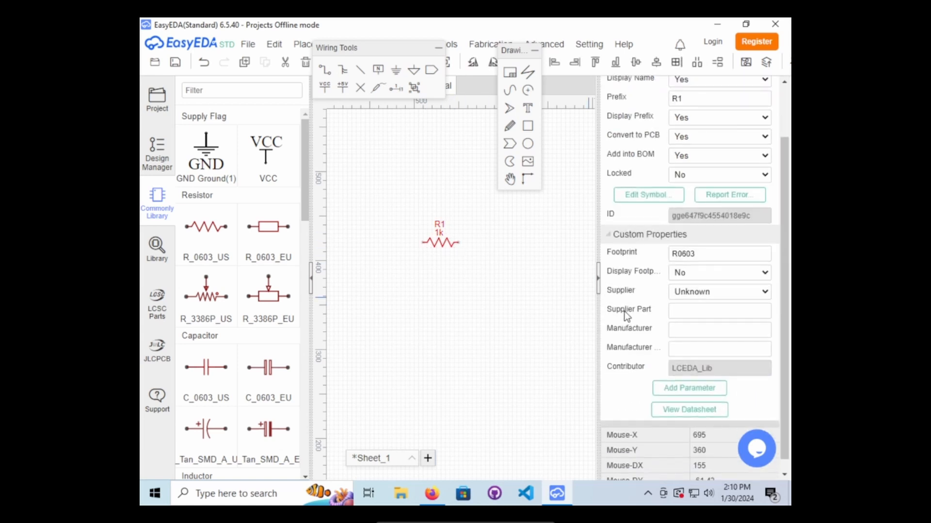
pyautogui.click(708, 254)
pyautogui.moveTo(708, 254); pyautogui.dragTo(669, 255)
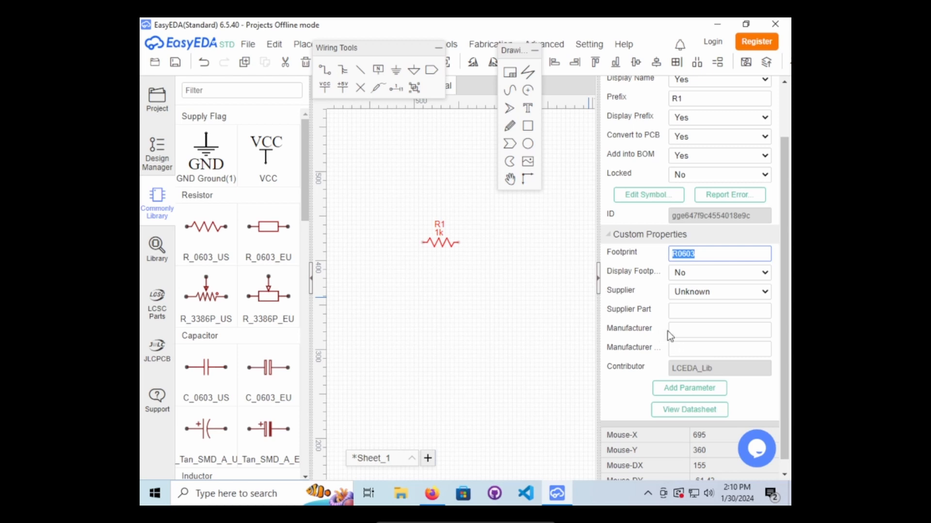
# Turn on the display of R1's footprint on the schematic and turn it off again.
pyautogui.click(714, 271)
pyautogui.click(715, 272)
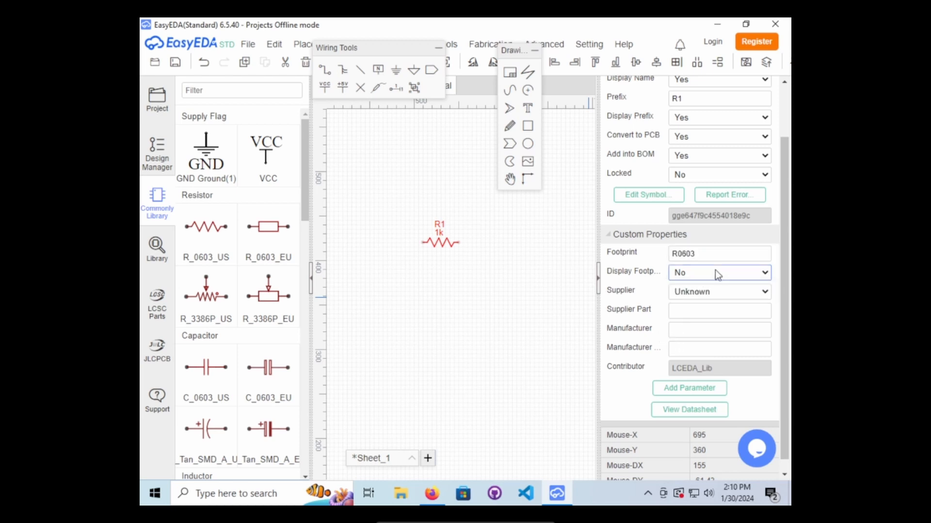
pyautogui.click(714, 273)
pyautogui.click(711, 287)
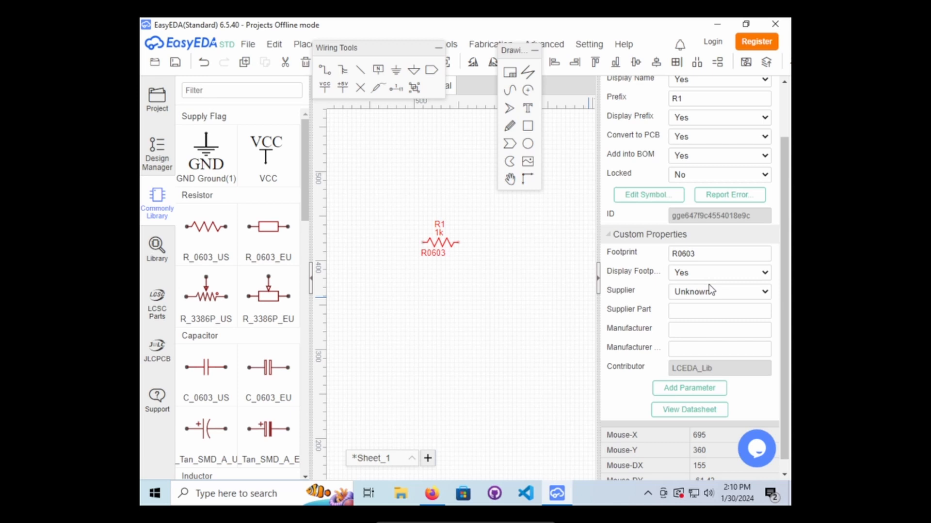
pyautogui.click(702, 276)
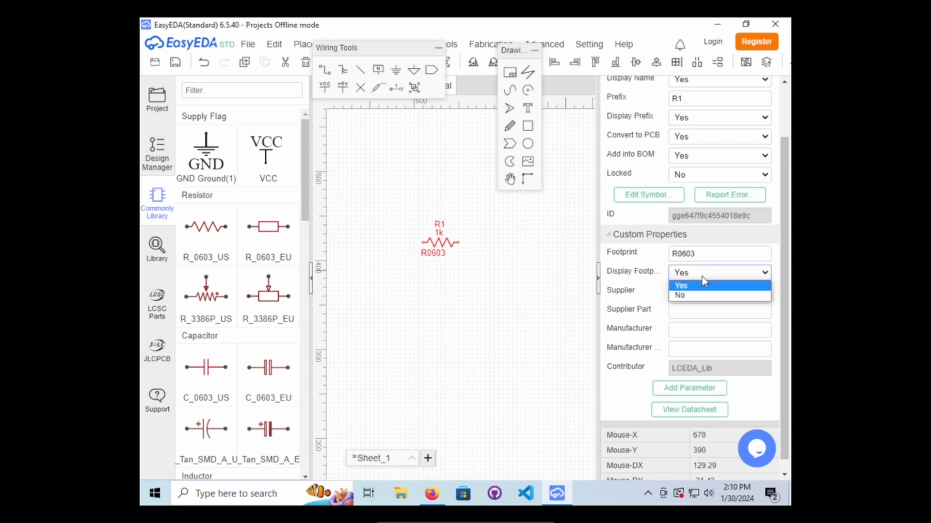
pyautogui.click(701, 296)
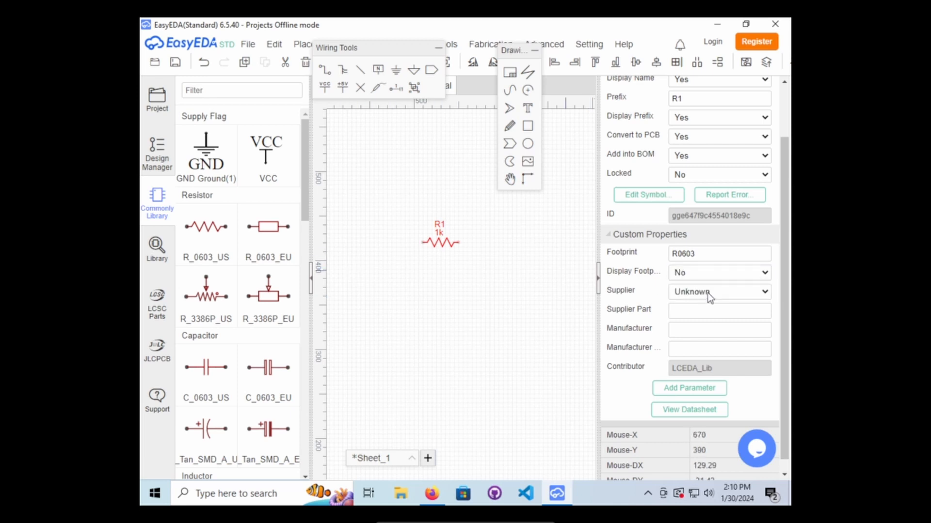
# Examine the supplier options available for R1, its manufacturer properties, and its name and prefix values.
pyautogui.click(707, 292)
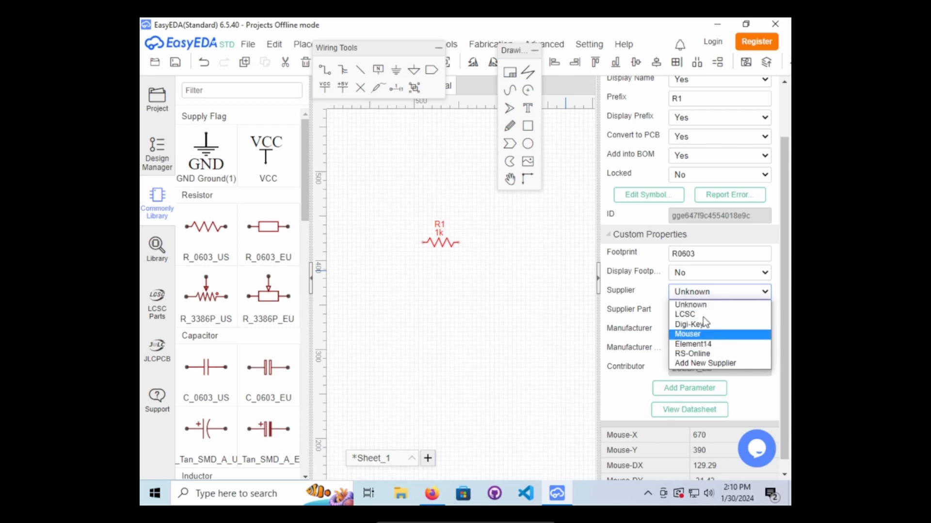
pyautogui.click(505, 279)
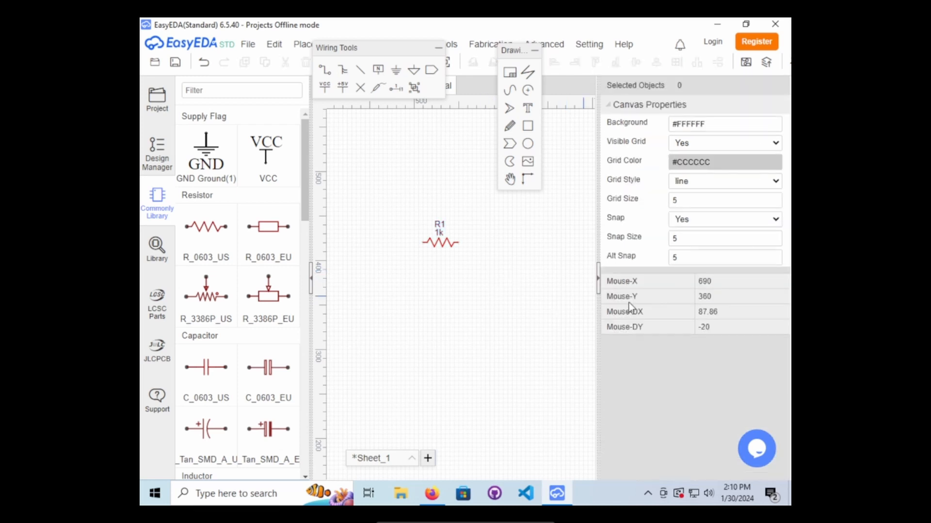
pyautogui.click(449, 246)
pyautogui.scroll(-2, 654, 339)
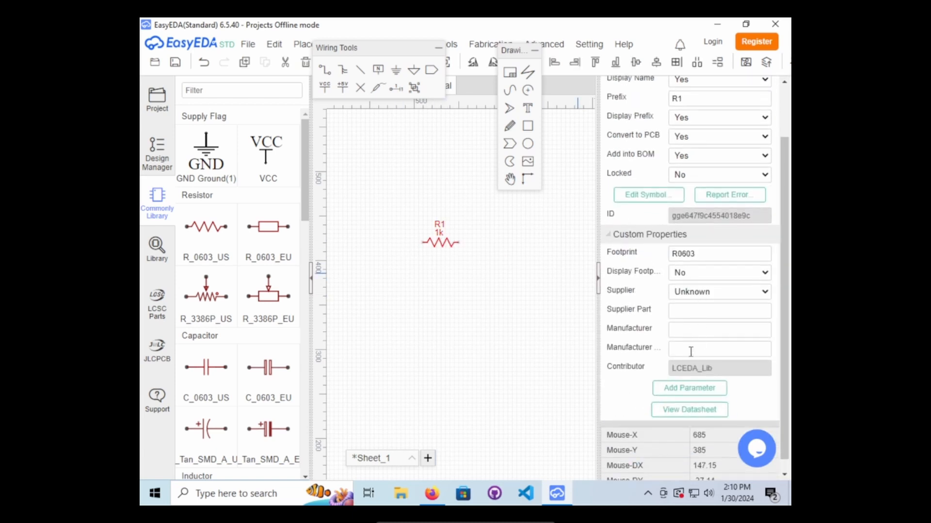
pyautogui.scroll(-1, 691, 349)
pyautogui.scroll(3, 690, 346)
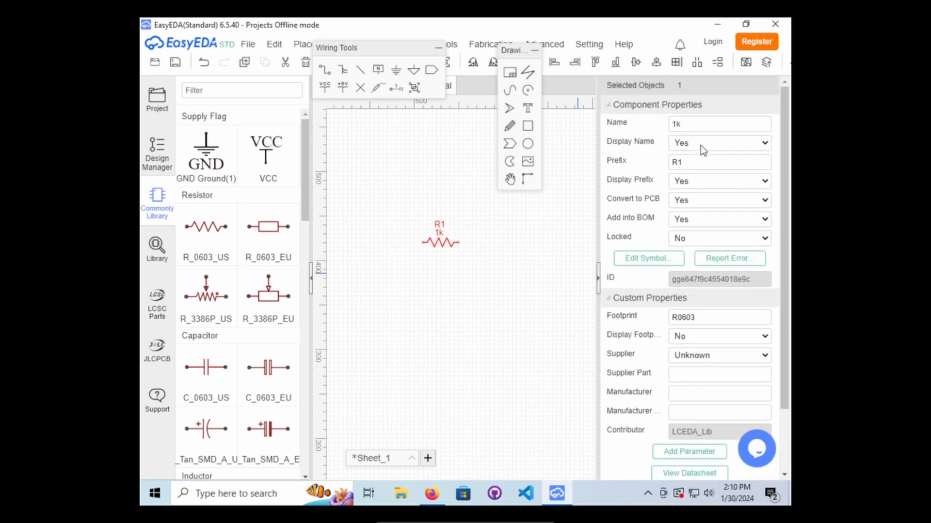
pyautogui.doubleClick(696, 126)
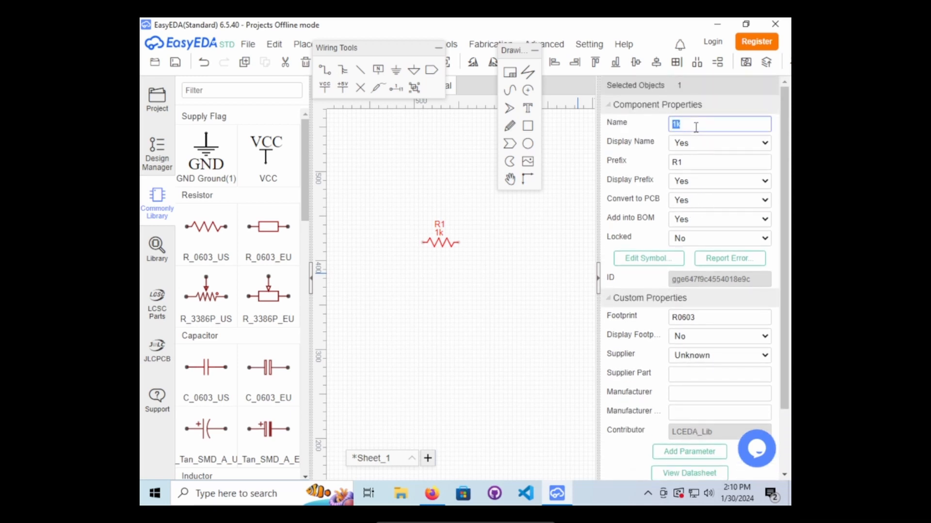
pyautogui.doubleClick(696, 163)
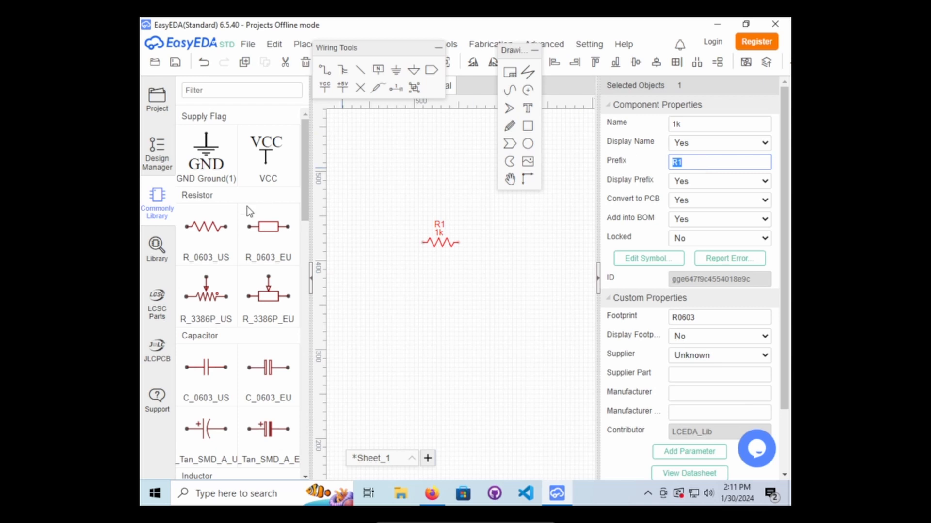
# Place a second R_0603_US resistor below R1, delete it, and reselect R1.
pyautogui.click(205, 232)
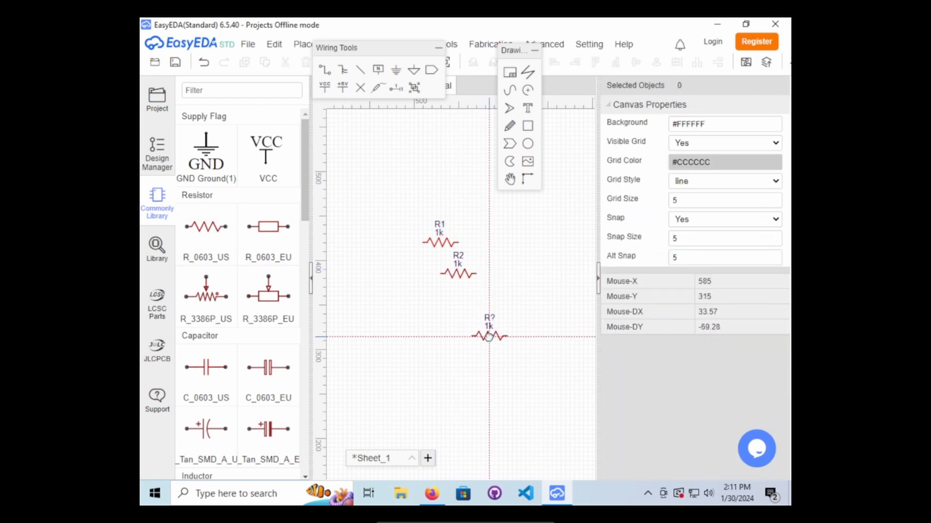
pyautogui.click(463, 277)
pyautogui.click(463, 277)
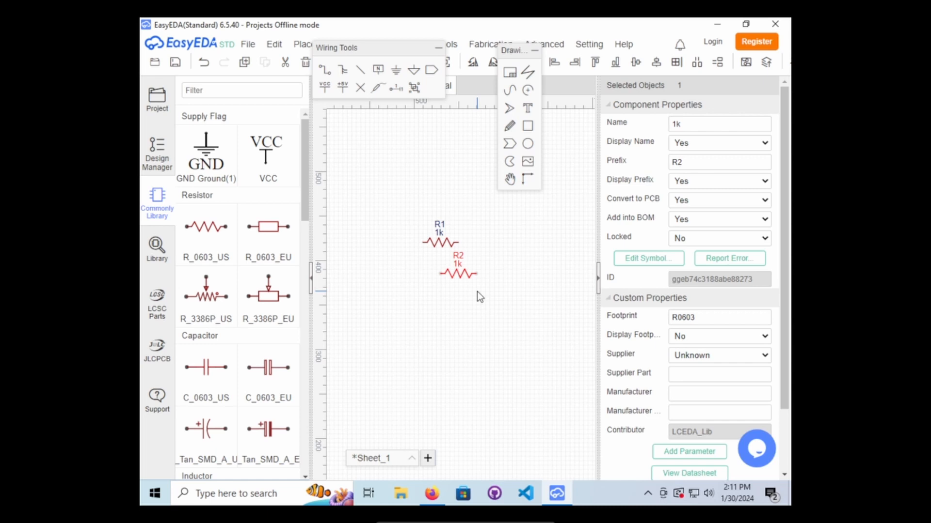
pyautogui.press('Delete')
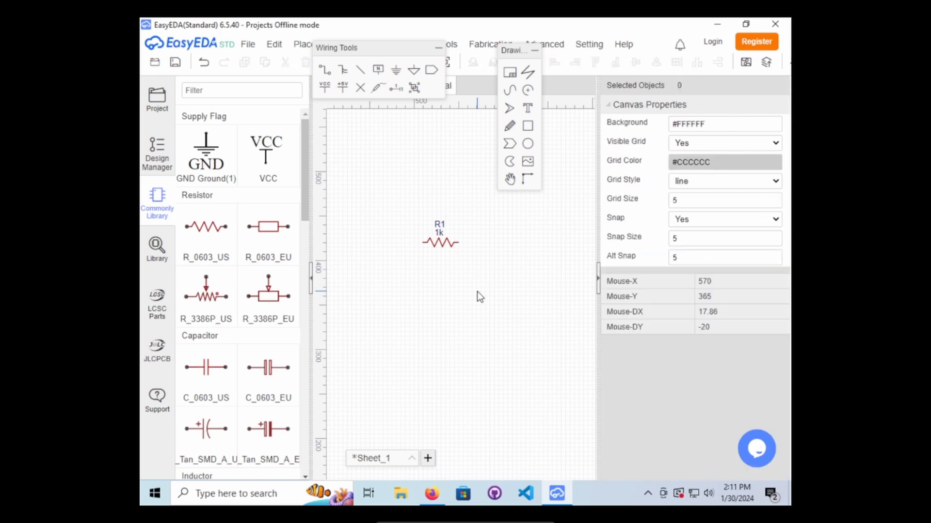
pyautogui.click(441, 246)
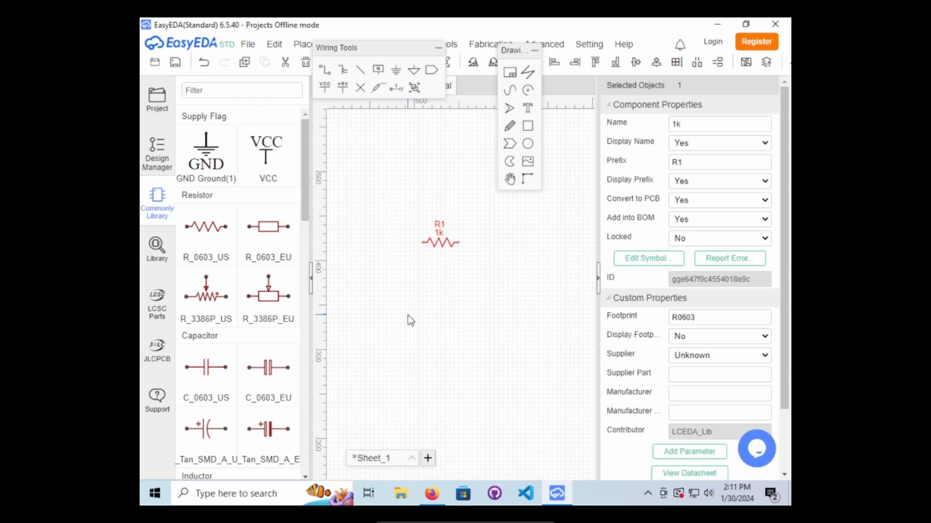
# Place a GND ground flag and a VCC supply flag on the schematic beside R1 and end placement.
pyautogui.scroll(-2, 257, 286)
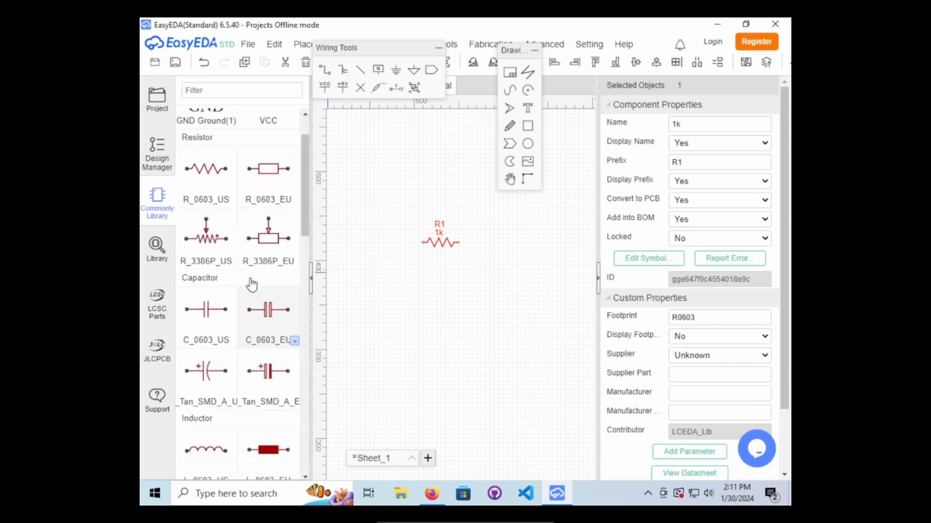
pyautogui.scroll(2, 251, 285)
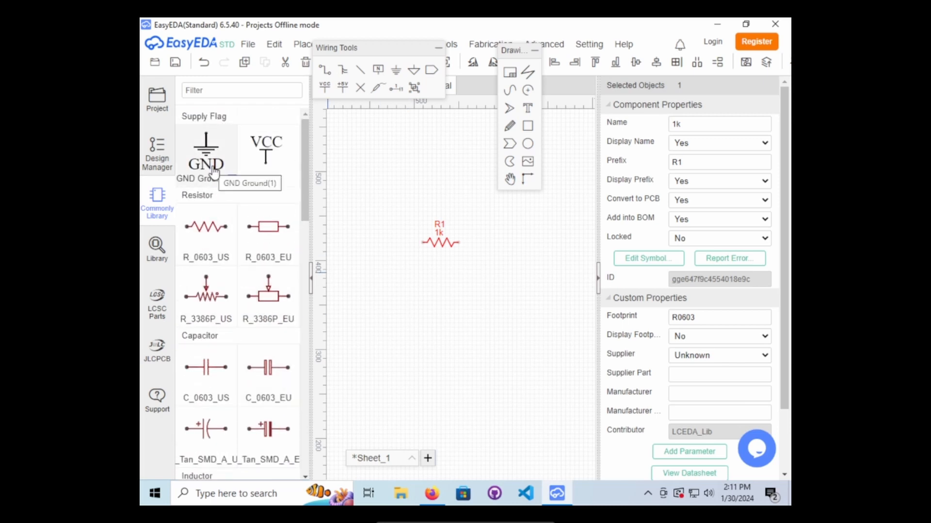
pyautogui.click(206, 156)
pyautogui.click(396, 297)
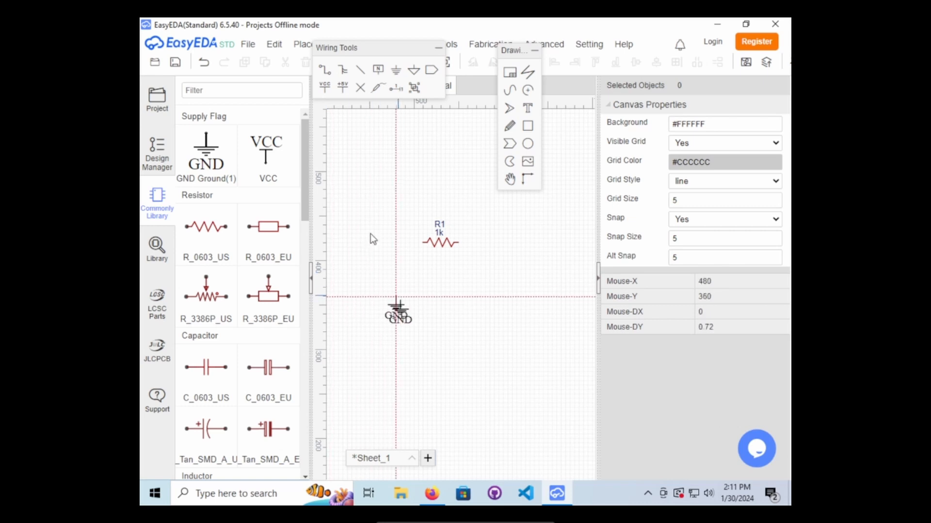
pyautogui.click(266, 148)
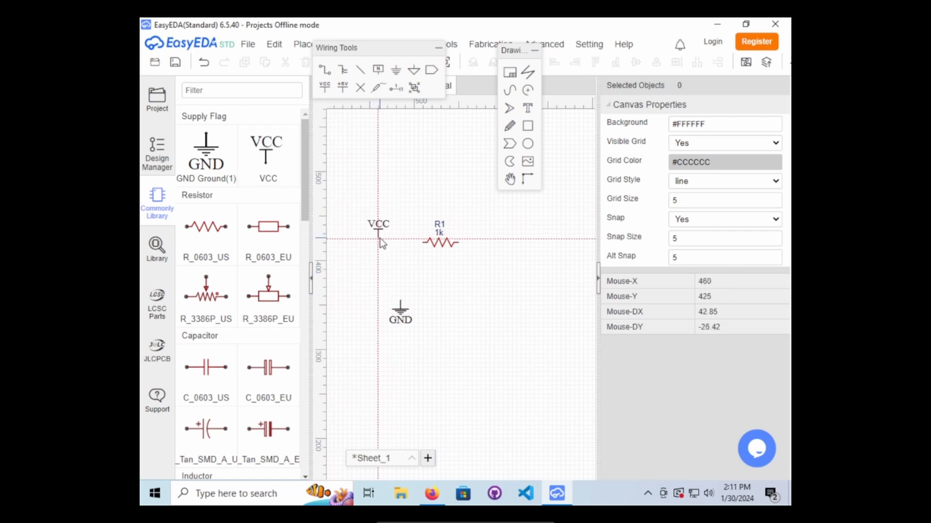
pyautogui.click(380, 237)
pyautogui.press('Escape')
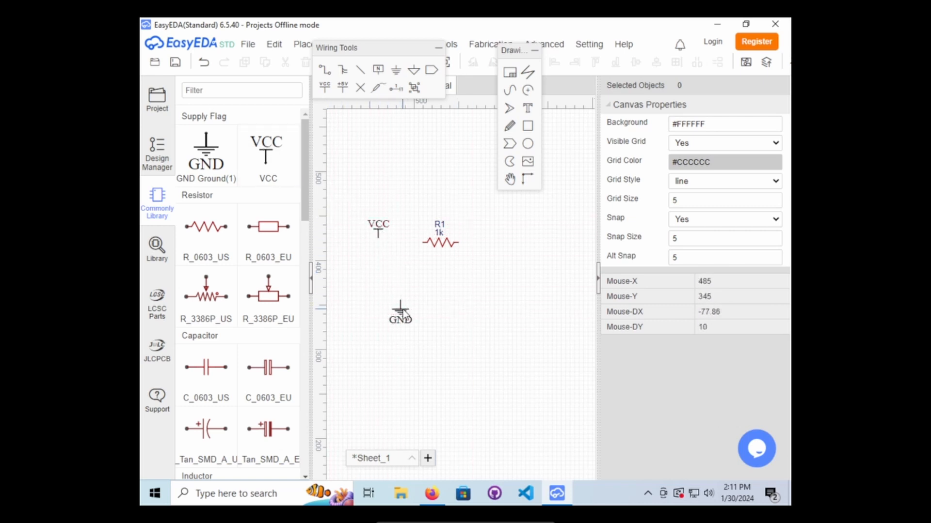
# Move the GND flag almost directly below VCC and shift R1 slightly farther away from the VCC flag.
pyautogui.moveTo(402, 313); pyautogui.dragTo(383, 298)
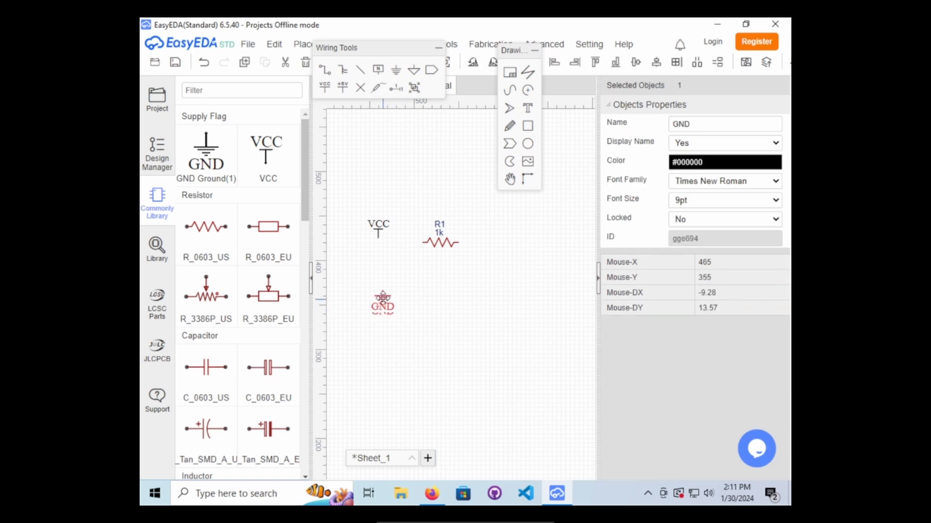
pyautogui.click(414, 305)
pyautogui.click(447, 243)
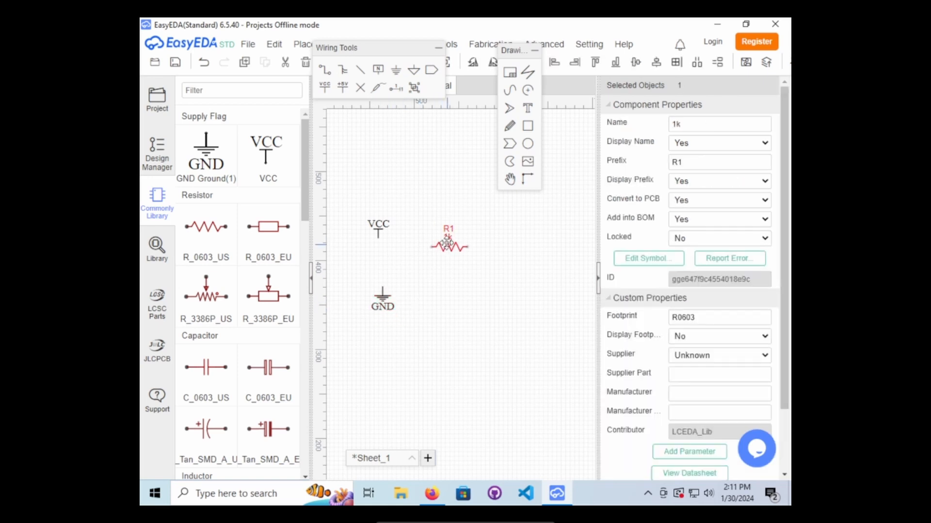
pyautogui.moveTo(447, 242); pyautogui.dragTo(451, 238)
# Place one SK-12D02-VG5 slide switch above the VCC flag and R1, and end part placement.
pyautogui.scroll(-5, 260, 324)
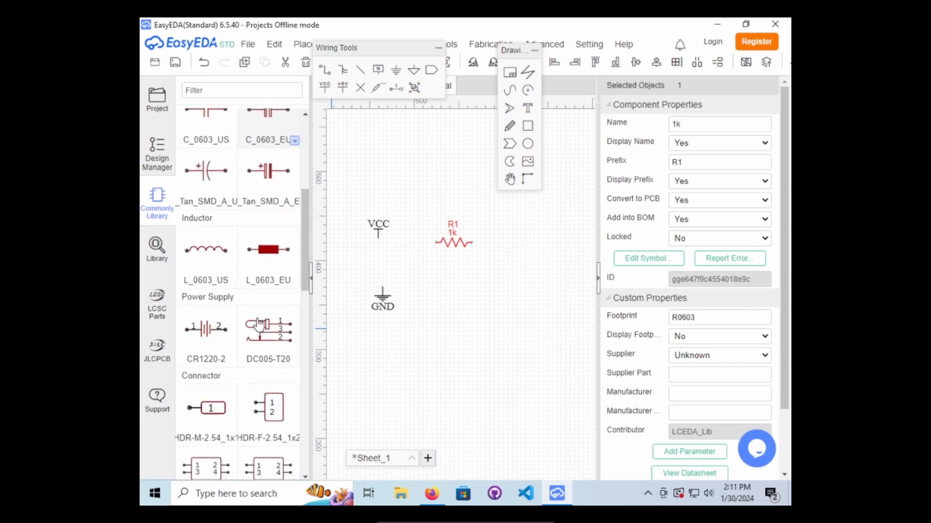
pyautogui.scroll(-7, 261, 324)
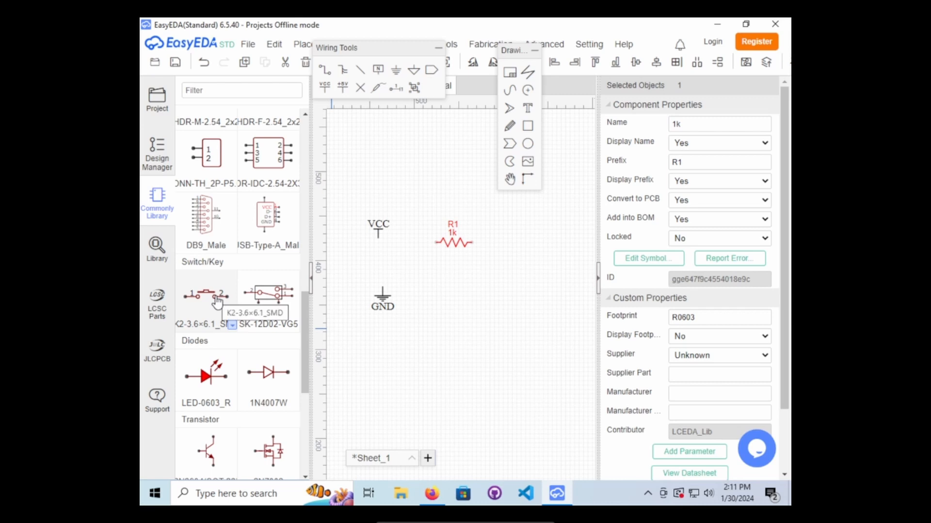
pyautogui.click(264, 298)
pyautogui.click(417, 202)
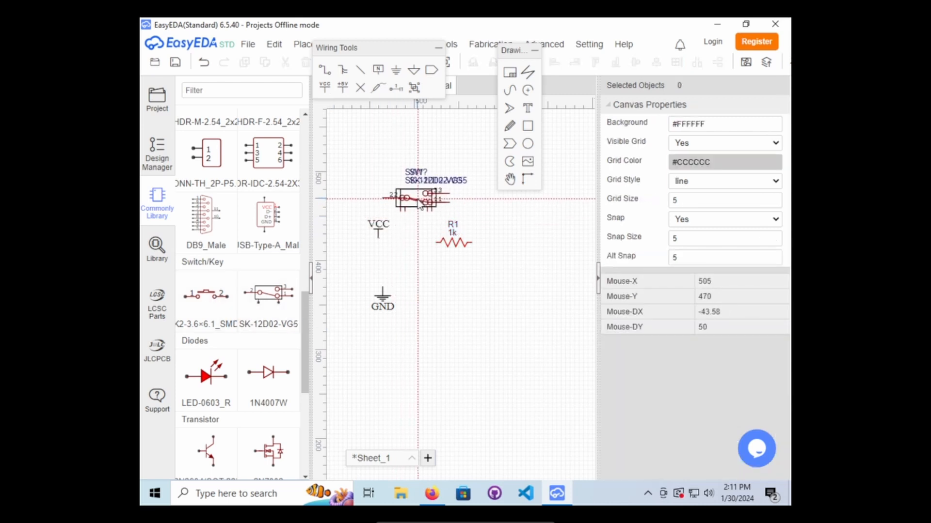
pyautogui.press('Escape')
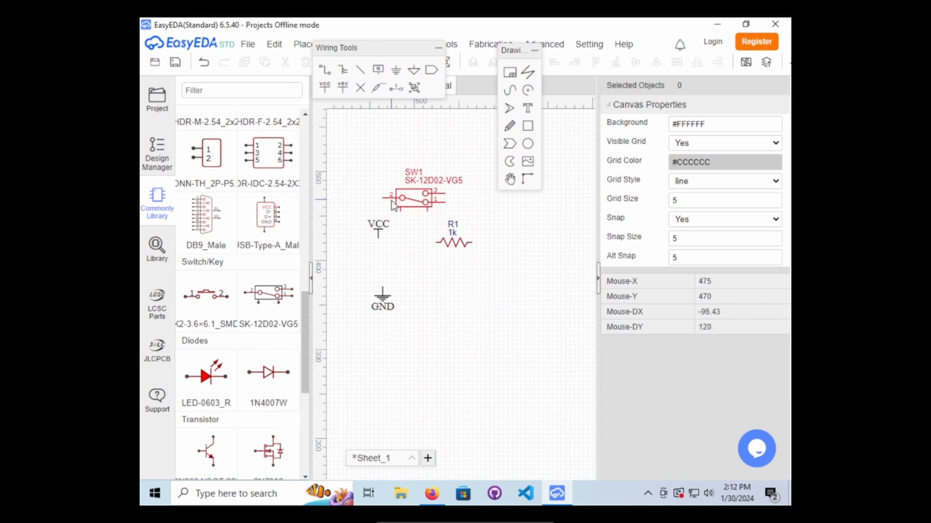
# Place one LED-0603_R, rotate it to point downward, and position it below and to the right of R1.
pyautogui.click(215, 377)
pyautogui.click(415, 269)
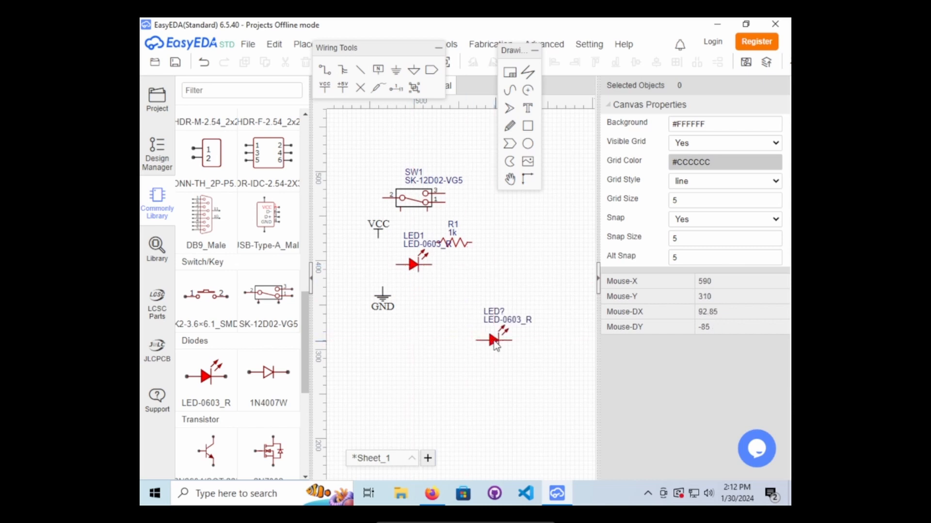
pyautogui.press('Escape')
pyautogui.click(417, 270)
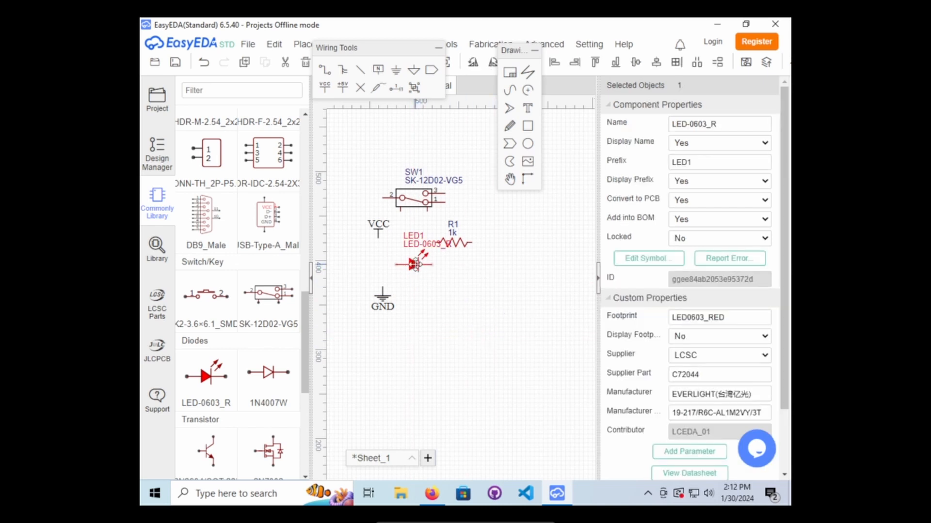
pyautogui.moveTo(416, 270); pyautogui.dragTo(466, 296)
pyautogui.press('space')
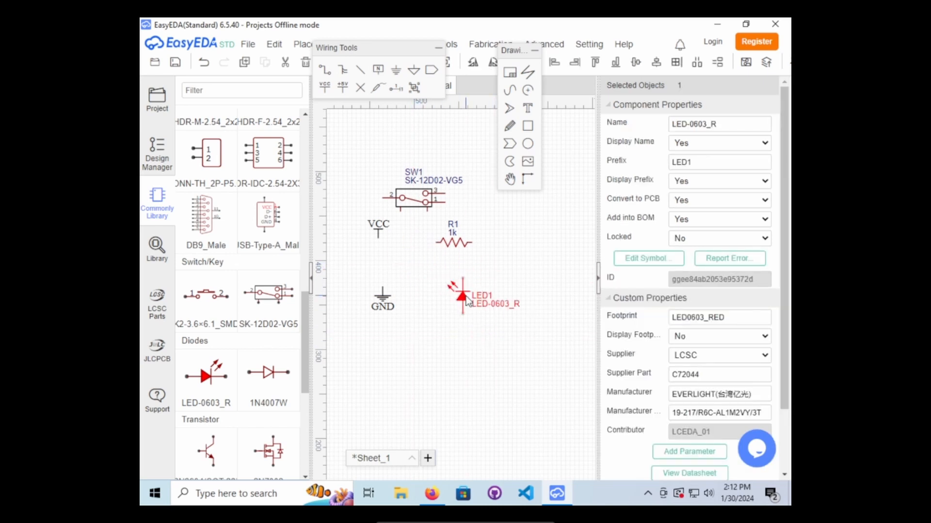
pyautogui.moveTo(467, 301); pyautogui.dragTo(486, 279)
pyautogui.click(427, 272)
# Spread out the parts, with R1 directly above the LED on the right and VCC above GND on the left.
pyautogui.click(454, 243)
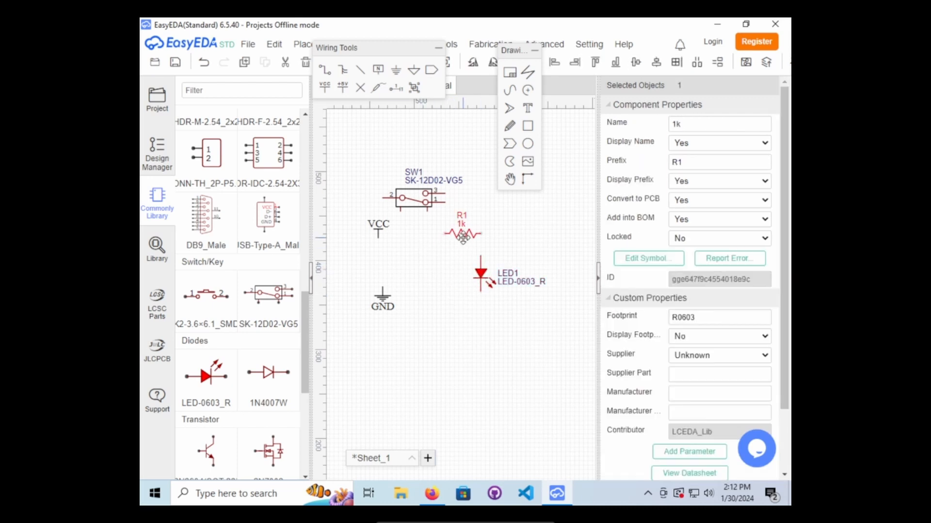
pyautogui.moveTo(455, 244); pyautogui.dragTo(464, 236)
pyautogui.moveTo(487, 275); pyautogui.dragTo(510, 279)
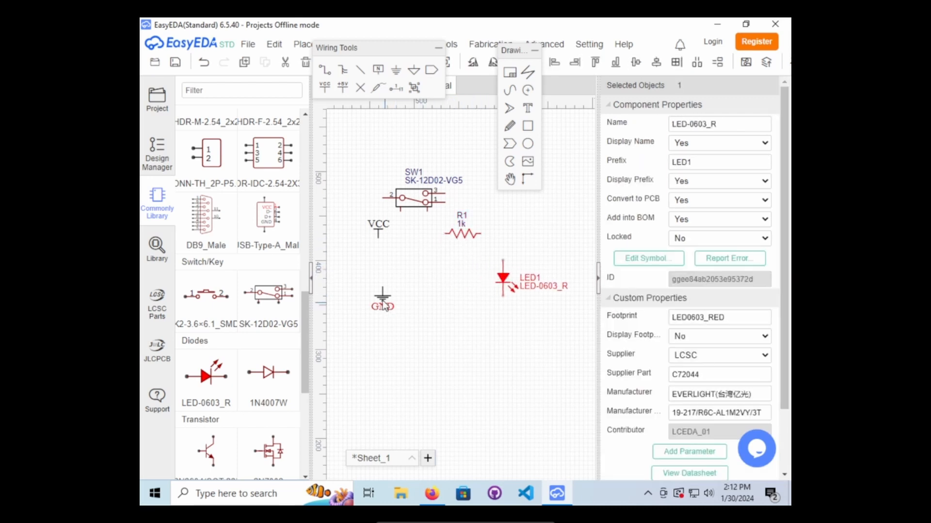
pyautogui.moveTo(390, 301); pyautogui.dragTo(385, 327)
pyautogui.moveTo(503, 279)
pyautogui.mouseDown()
pyautogui.moveTo(499, 296)
pyautogui.moveTo(508, 288)
pyautogui.mouseUp()
pyautogui.moveTo(468, 237); pyautogui.dragTo(466, 262)
pyautogui.moveTo(509, 290)
pyautogui.mouseDown()
pyautogui.moveTo(476, 311)
pyautogui.moveTo(513, 306)
pyautogui.mouseUp()
pyautogui.moveTo(465, 267); pyautogui.dragTo(496, 235)
pyautogui.moveTo(378, 228); pyautogui.dragTo(370, 233)
pyautogui.moveTo(378, 321); pyautogui.dragTo(369, 315)
pyautogui.moveTo(494, 236); pyautogui.dragTo(517, 236)
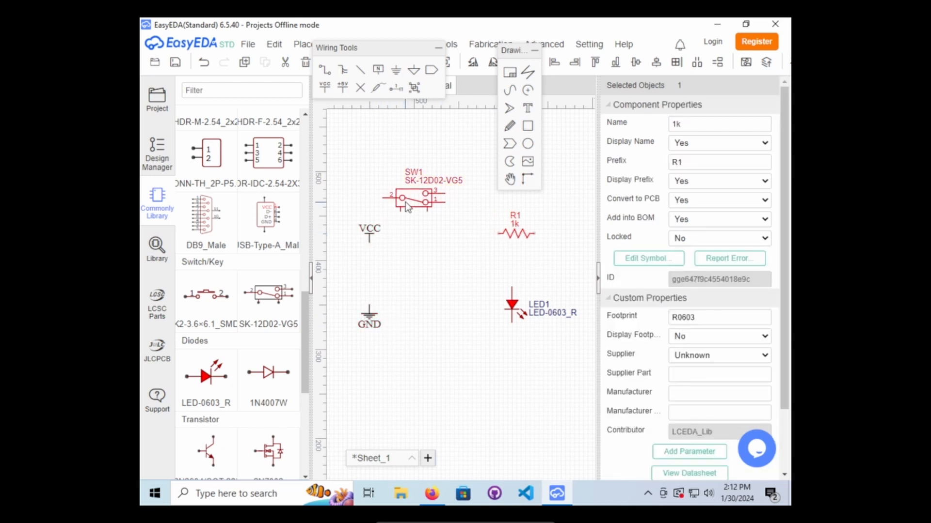
# Move R1 down closer to LED1 and delete the SW1 slide switch from the schematic.
pyautogui.moveTo(405, 202); pyautogui.dragTo(405, 270)
pyautogui.moveTo(517, 234); pyautogui.dragTo(486, 265)
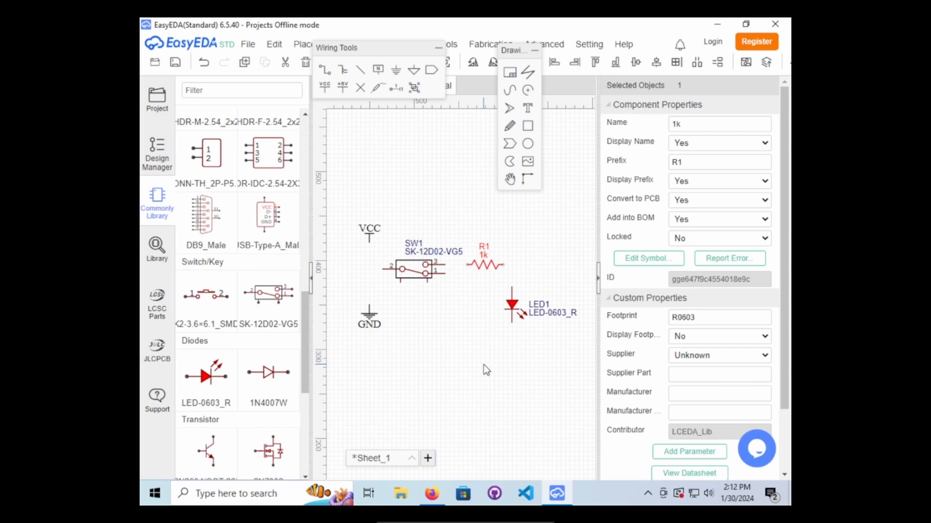
pyautogui.click(416, 269)
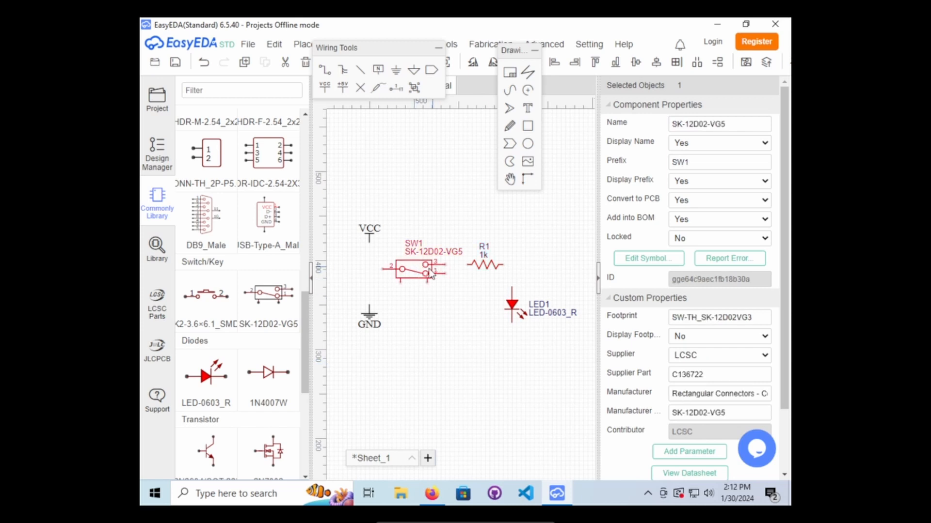
pyautogui.press('Delete')
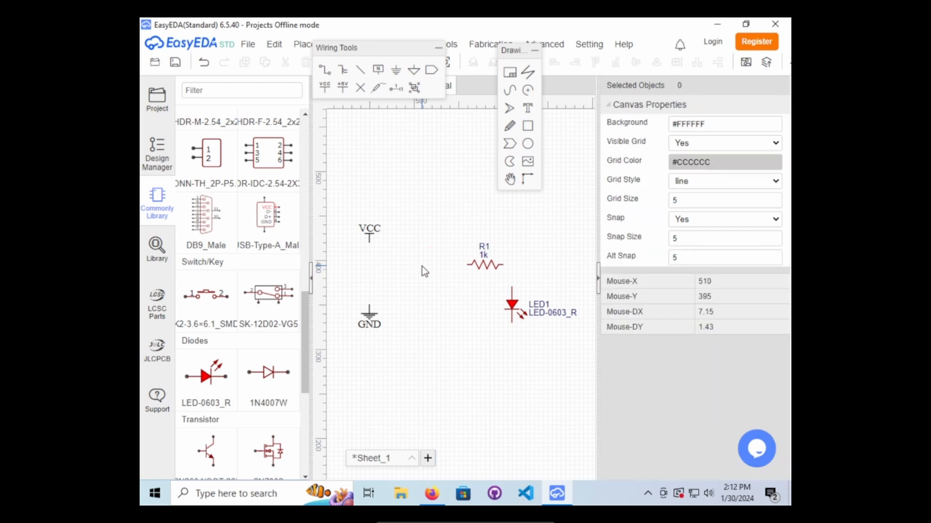
# Browse the commonly used parts, from the connectors down to the displays and back up to the inductors and power supplies.
pyautogui.scroll(-2, 275, 310)
pyautogui.scroll(3, 274, 314)
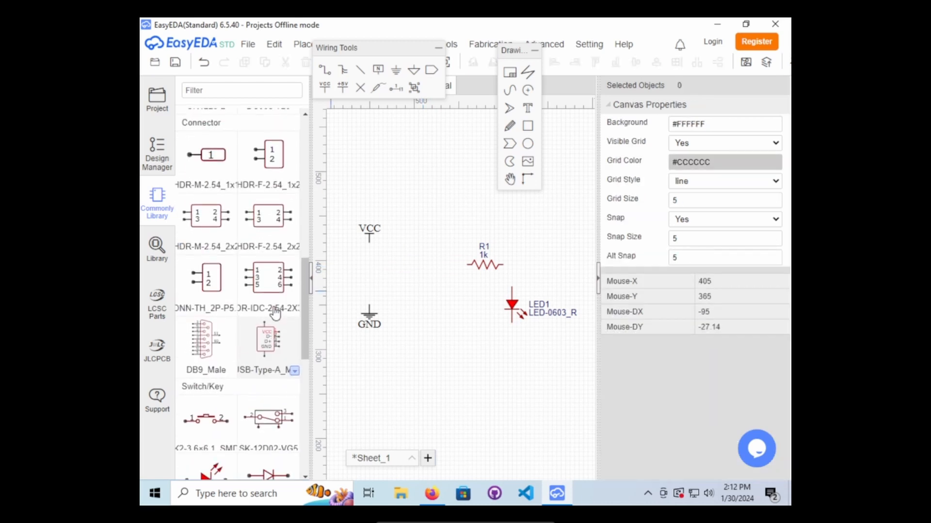
pyautogui.scroll(-2, 274, 315)
pyautogui.scroll(-5, 274, 316)
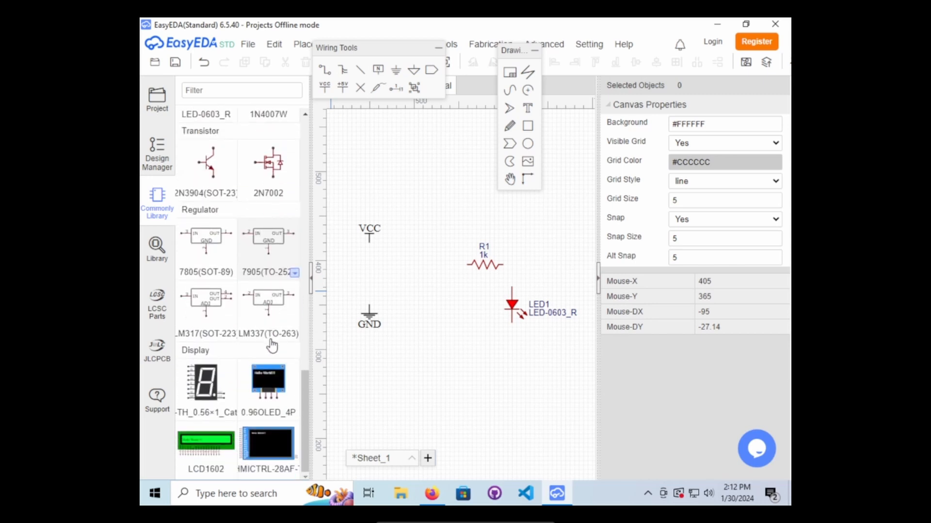
pyautogui.scroll(12, 273, 345)
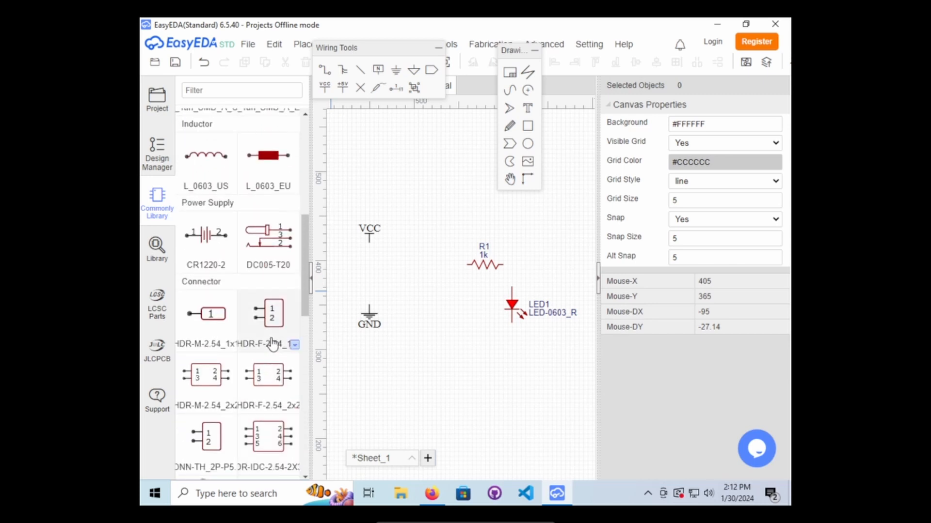
pyautogui.scroll(3, 273, 344)
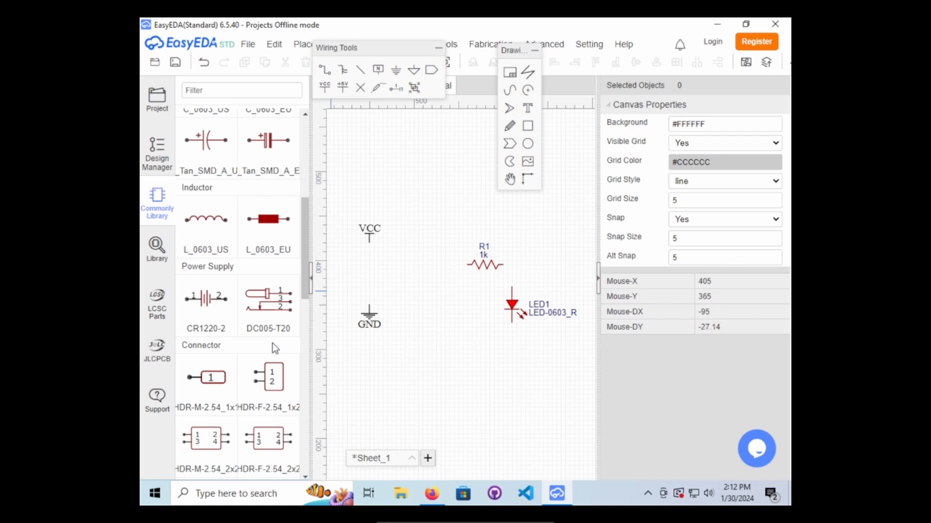
pyautogui.scroll(-3, 273, 344)
# Raise R1 to about the level of the VCC flag and shift LED1 slightly up toward it.
pyautogui.moveTo(490, 266); pyautogui.dragTo(486, 243)
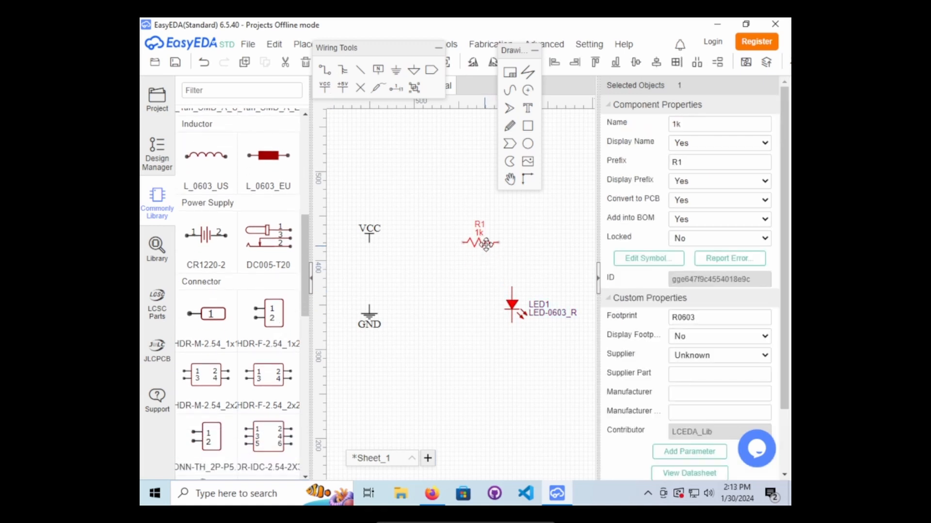
pyautogui.moveTo(509, 304); pyautogui.dragTo(504, 290)
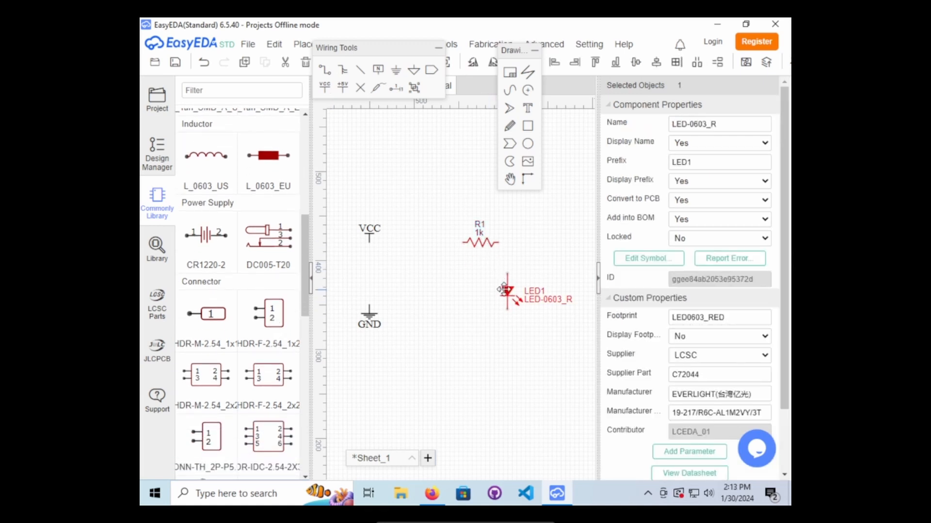
pyautogui.click(503, 335)
# Examine the manufacturer and supplier properties of LED1.
pyautogui.click(512, 295)
pyautogui.click(689, 392)
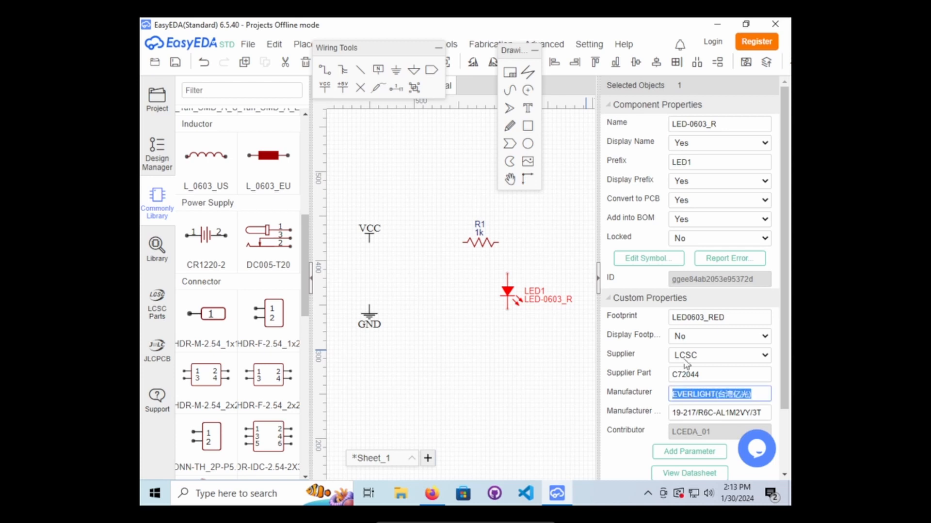
pyautogui.click(522, 344)
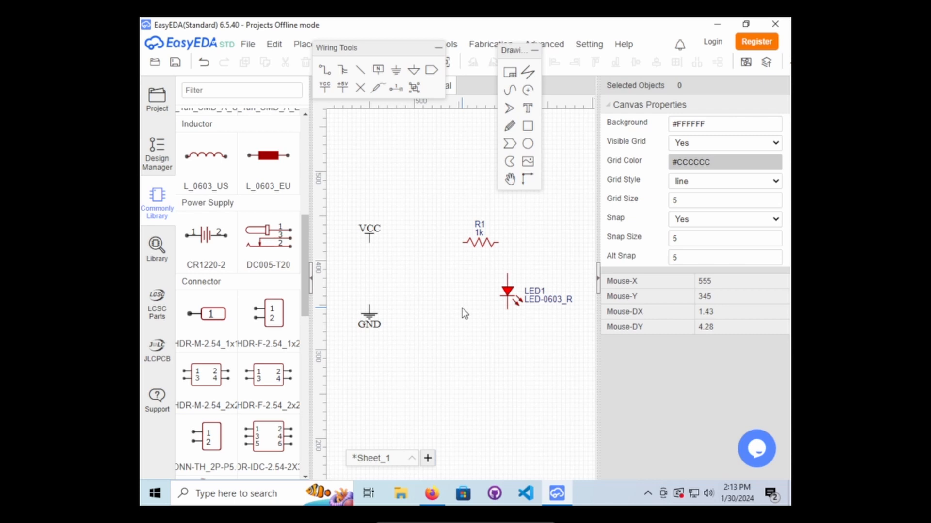
# Move R1 a little closer to the VCC flag and nudge LED1 slightly upward, leaving nothing selected.
pyautogui.click(374, 34)
pyautogui.moveTo(475, 243); pyautogui.dragTo(456, 245)
pyautogui.moveTo(511, 298); pyautogui.dragTo(511, 290)
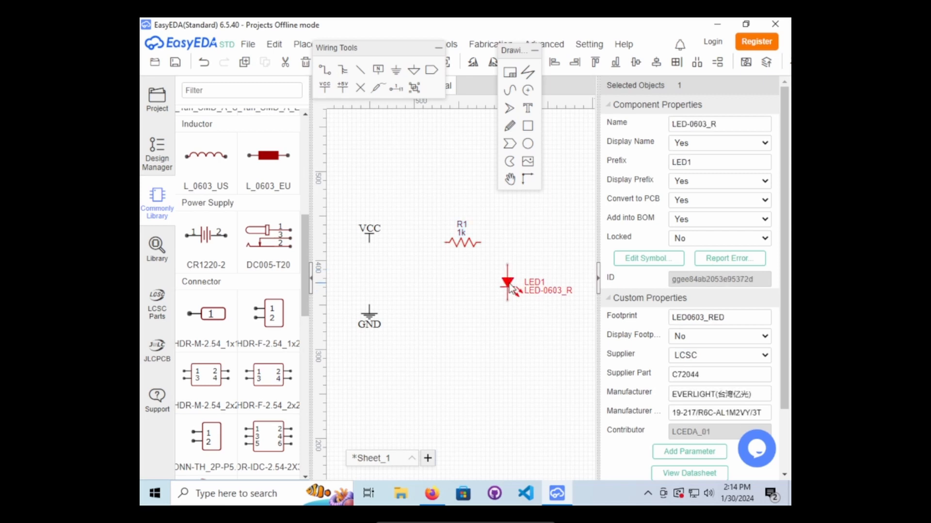
pyautogui.click(462, 235)
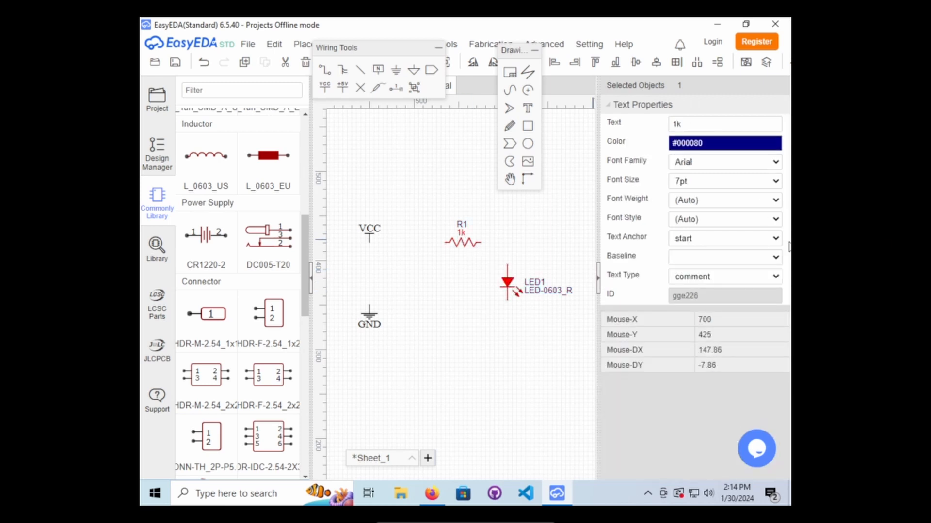
pyautogui.press('Escape')
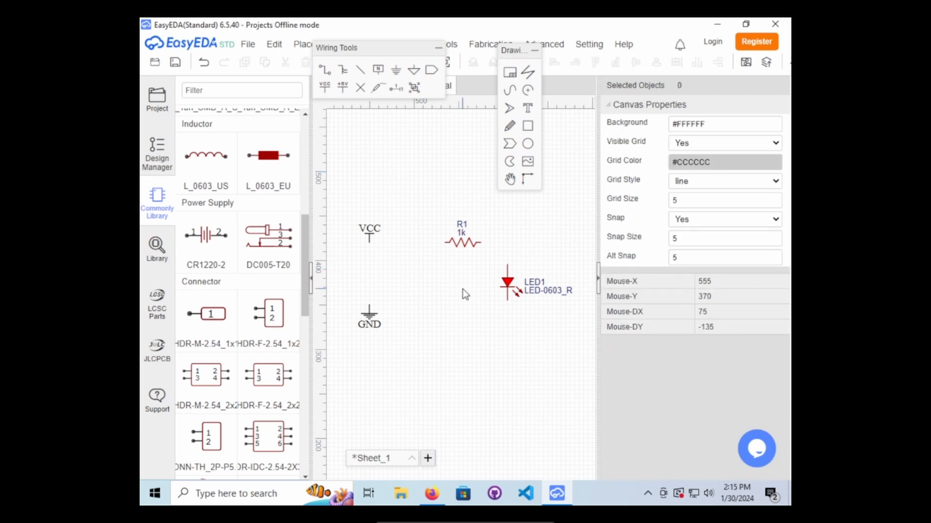
# Open the full parts library and view the symbol, footprint and price of the NAU8402WG part.
pyautogui.click(416, 284)
pyautogui.click(156, 248)
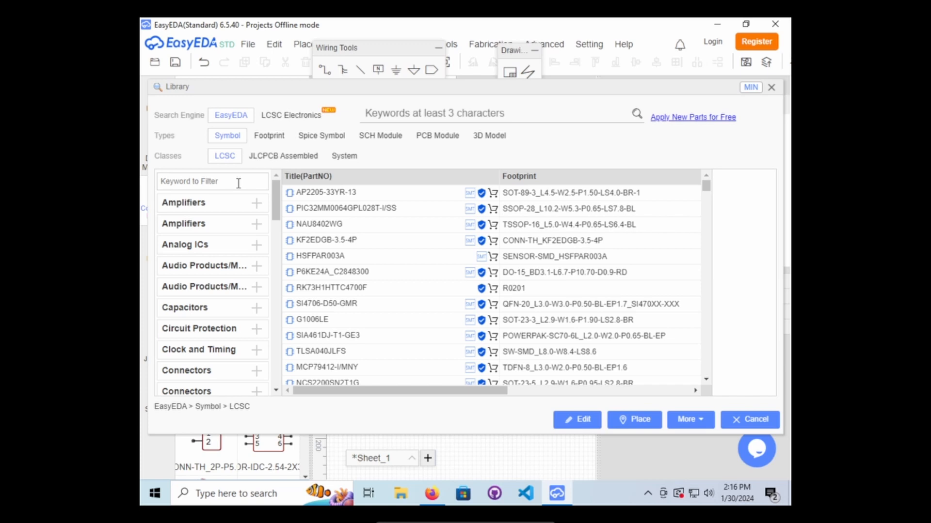
pyautogui.click(345, 227)
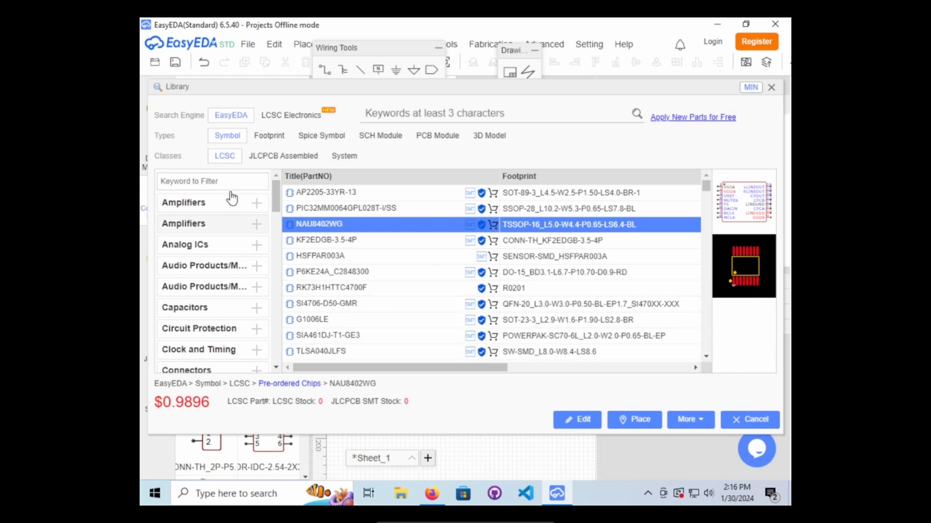
pyautogui.click(219, 181)
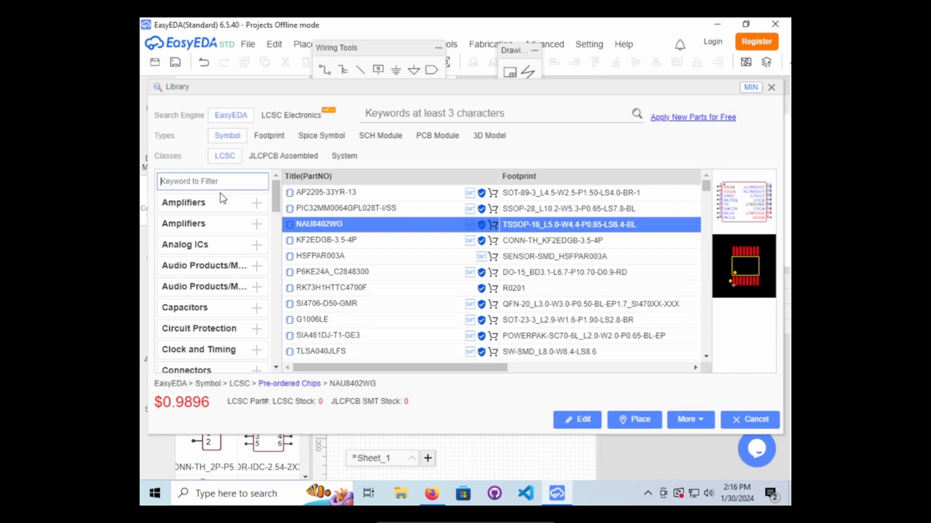
pyautogui.click(202, 402)
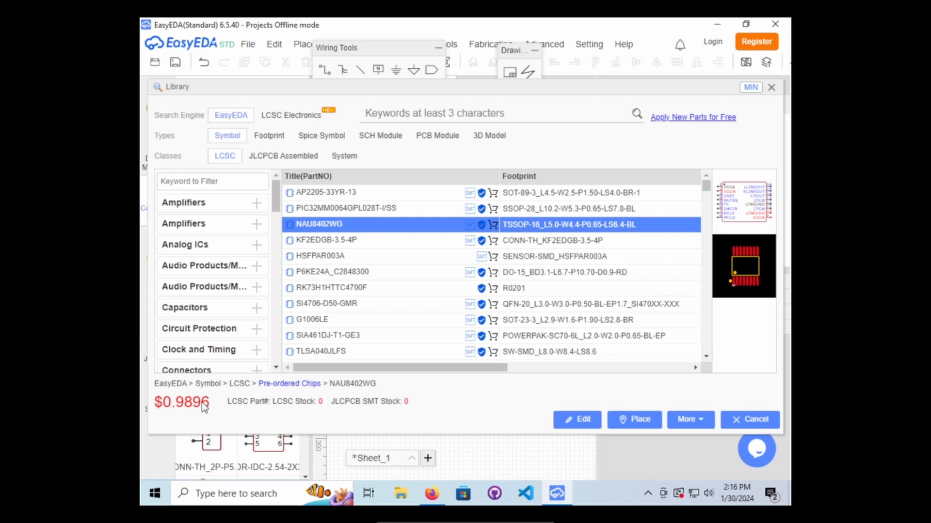
pyautogui.click(215, 182)
# Switch to Firefox and open the LED White Lighting category from the DigiKey search results for "led".
pyautogui.moveTo(432, 493)
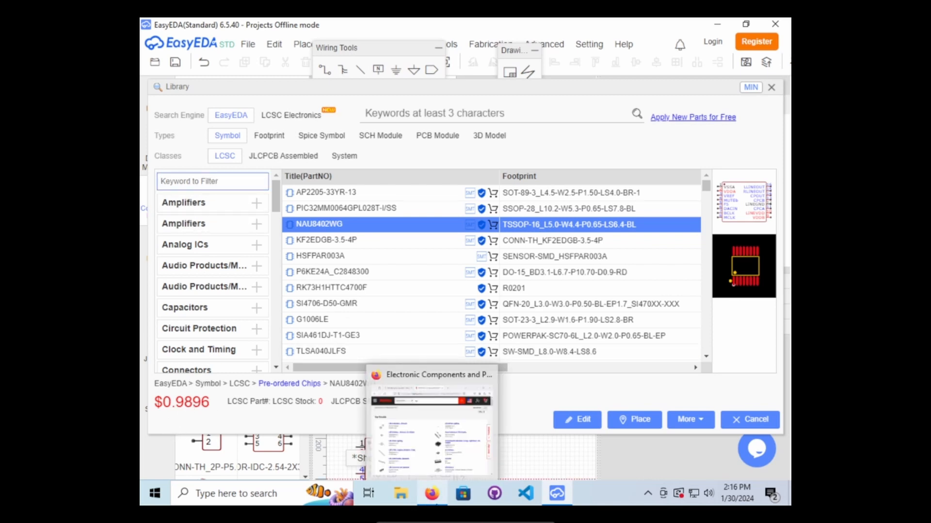
pyautogui.click(436, 412)
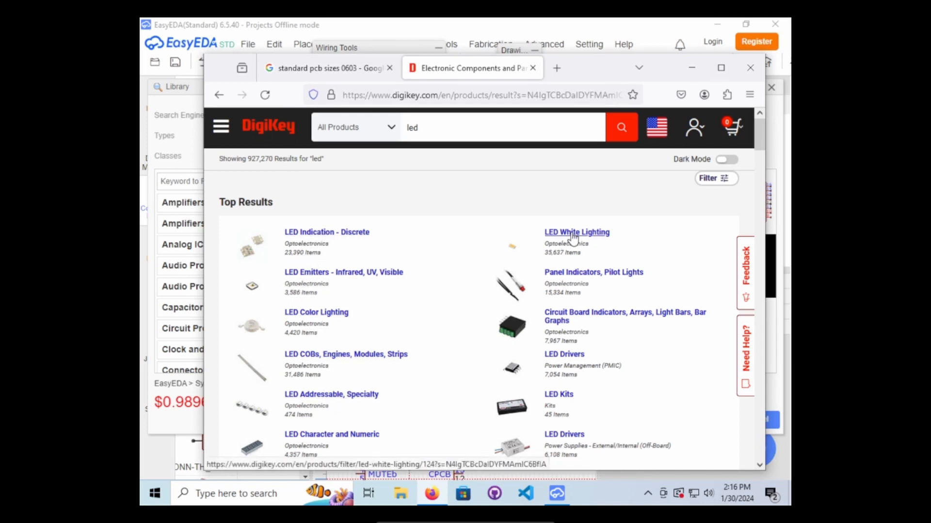
pyautogui.scroll(-3, 573, 240)
pyautogui.scroll(3, 572, 238)
pyautogui.click(576, 239)
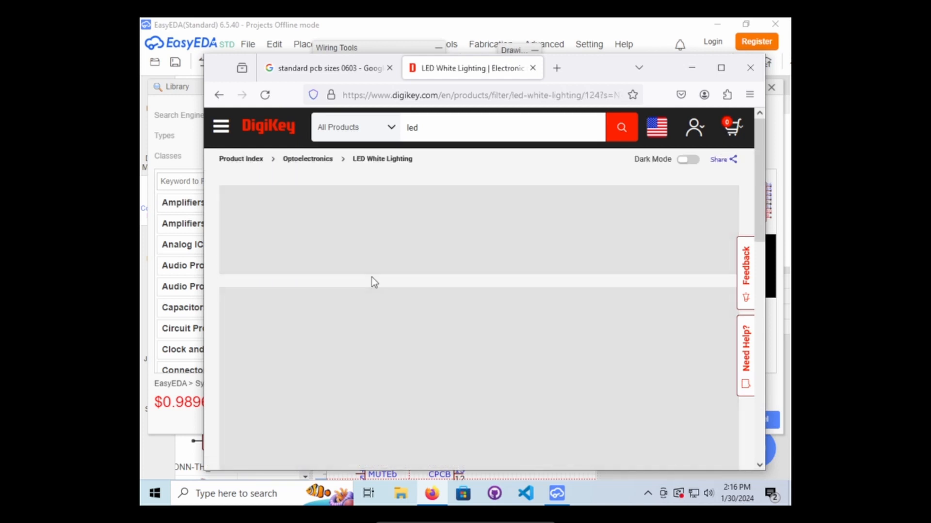
# Examine the filters and the list of parts with their prices and stock in DigiKey's LED White Lighting category.
pyautogui.scroll(-2, 383, 286)
pyautogui.scroll(-5, 406, 299)
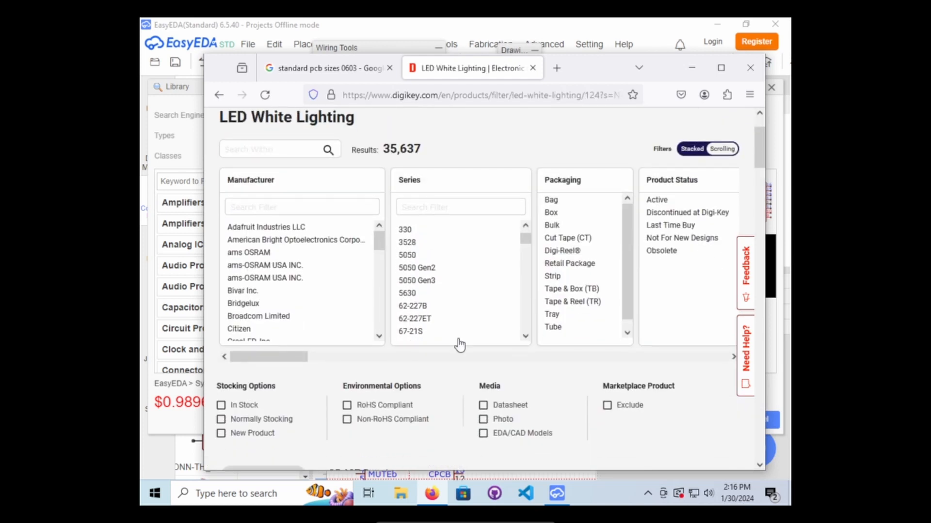
pyautogui.scroll(8, 465, 325)
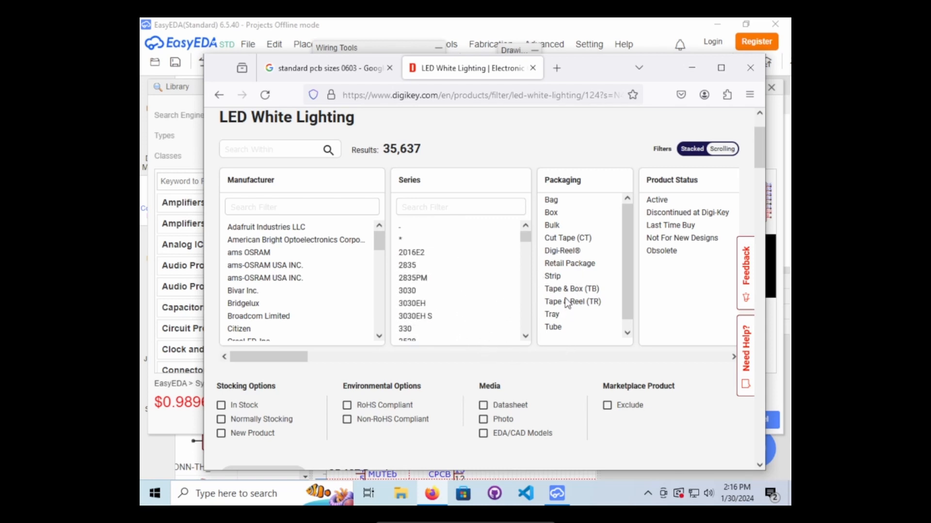
pyautogui.scroll(-8, 478, 352)
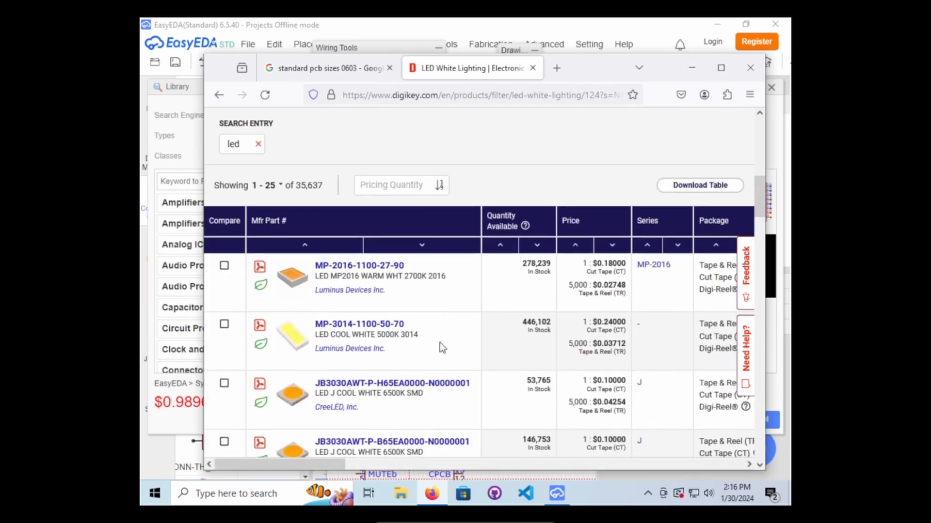
pyautogui.scroll(-6, 440, 342)
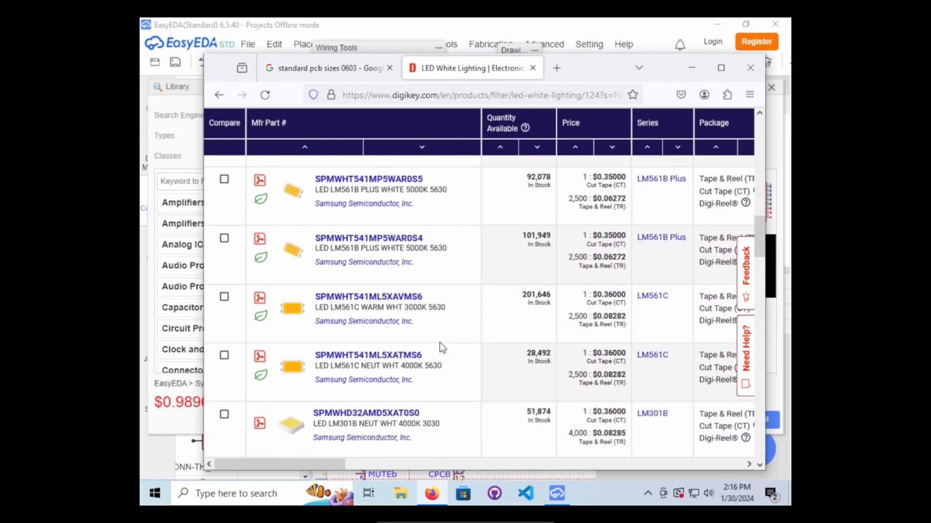
pyautogui.scroll(3, 440, 342)
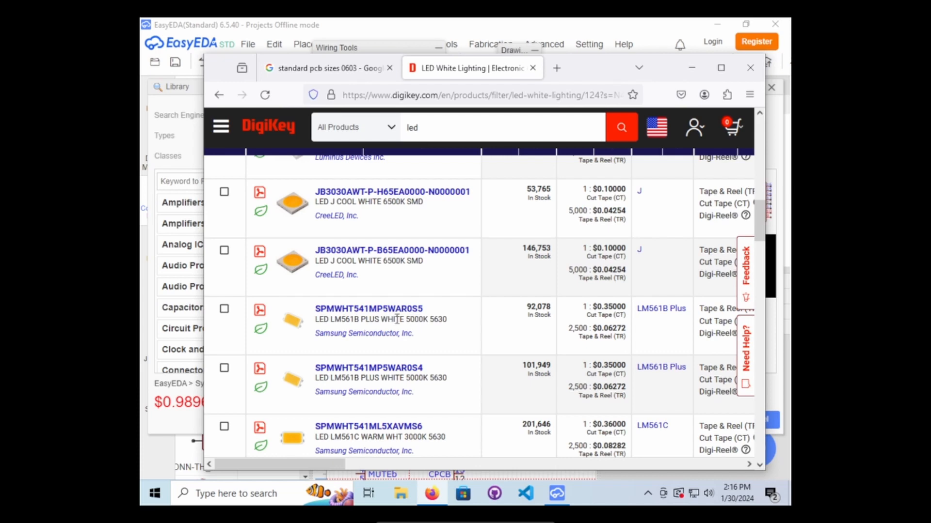
pyautogui.scroll(-8, 397, 318)
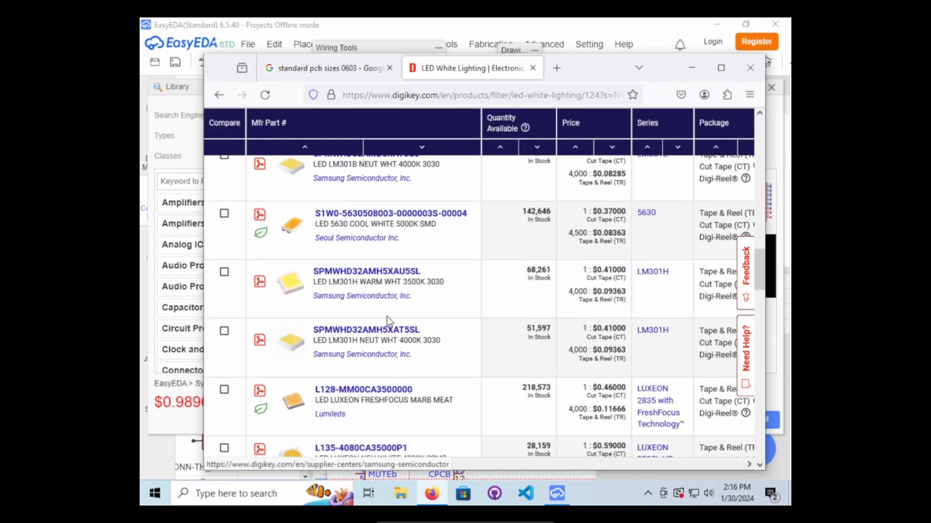
pyautogui.scroll(-10, 388, 321)
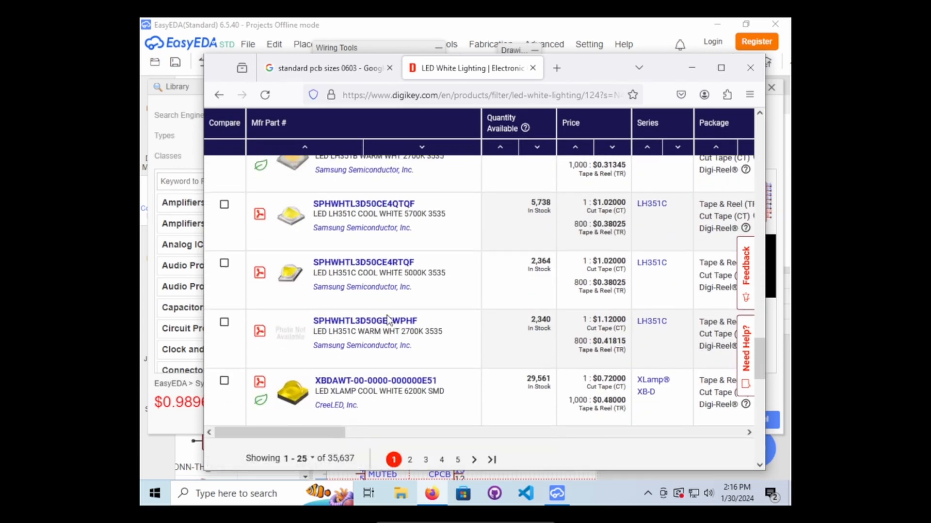
pyautogui.scroll(-2, 388, 320)
pyautogui.scroll(15, 444, 317)
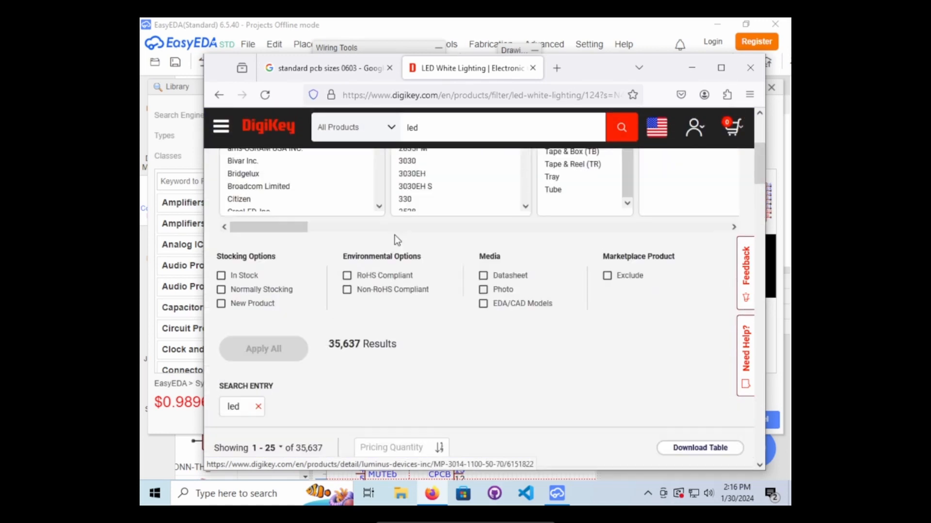
# Search all DigiKey products for "led diode".
pyautogui.scroll(4, 396, 239)
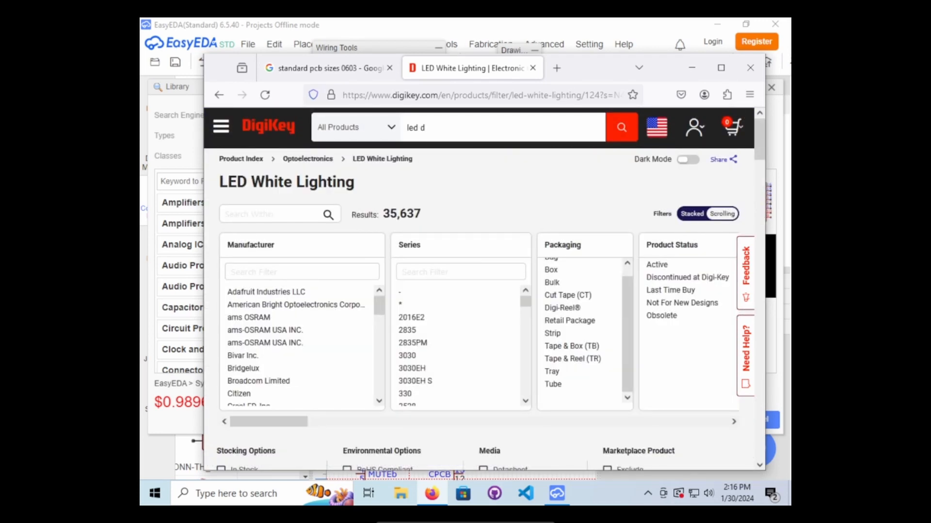
pyautogui.write('e')
pyautogui.press('Return')
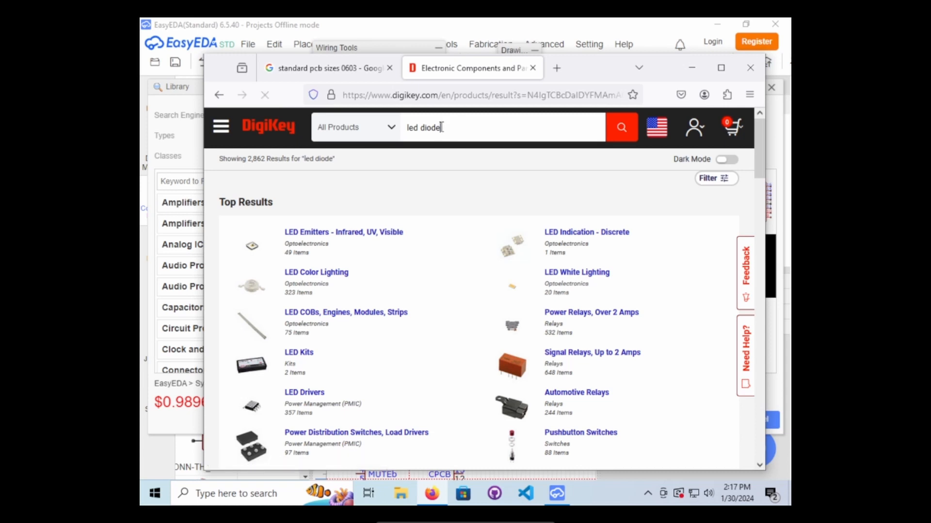
# Change the DigiKey search to "single diode", open the suggested Single Diodes category, and look through its parts.
pyautogui.doubleClick(412, 127)
pyautogui.write('single')
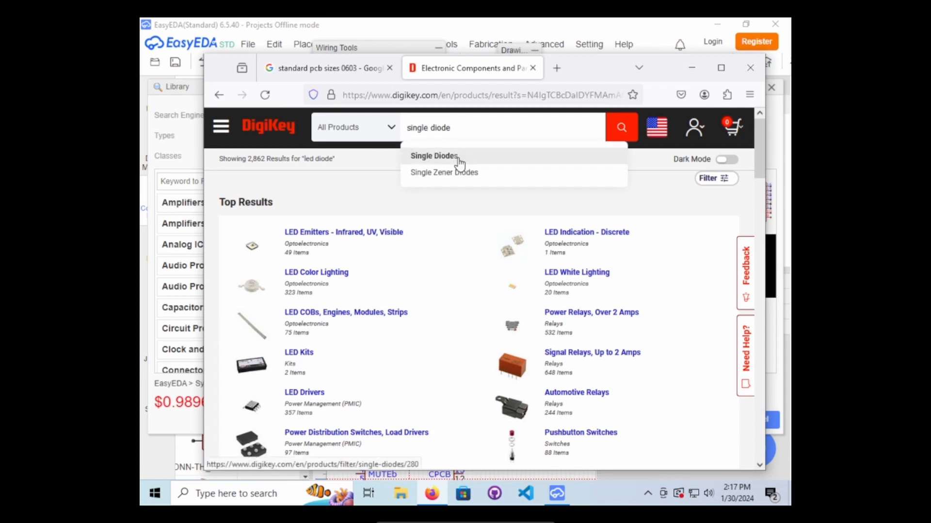
pyautogui.click(456, 160)
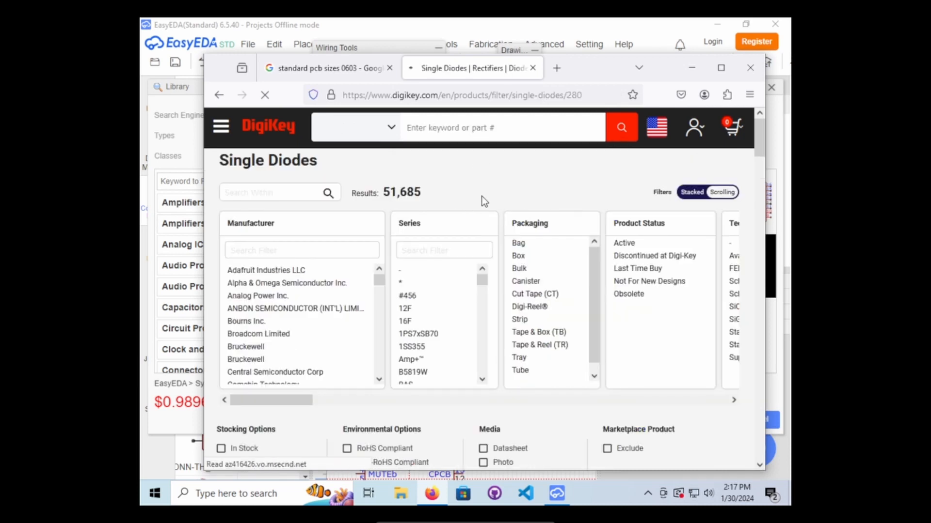
pyautogui.scroll(-3, 492, 202)
pyautogui.scroll(-3, 493, 204)
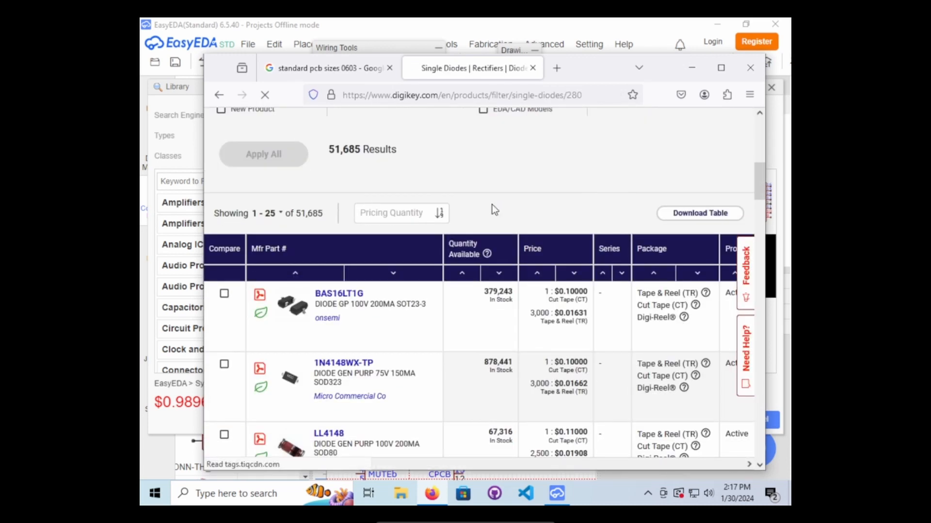
pyautogui.scroll(-2, 492, 204)
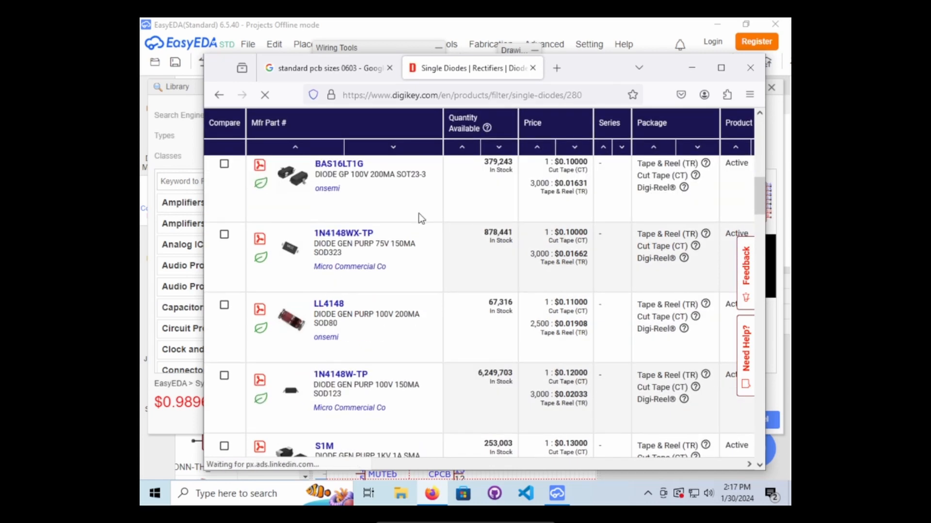
# Look through the Single Diodes list, then open the parent Diodes category and look over its subcategories.
pyautogui.scroll(-3, 297, 193)
pyautogui.scroll(9, 298, 191)
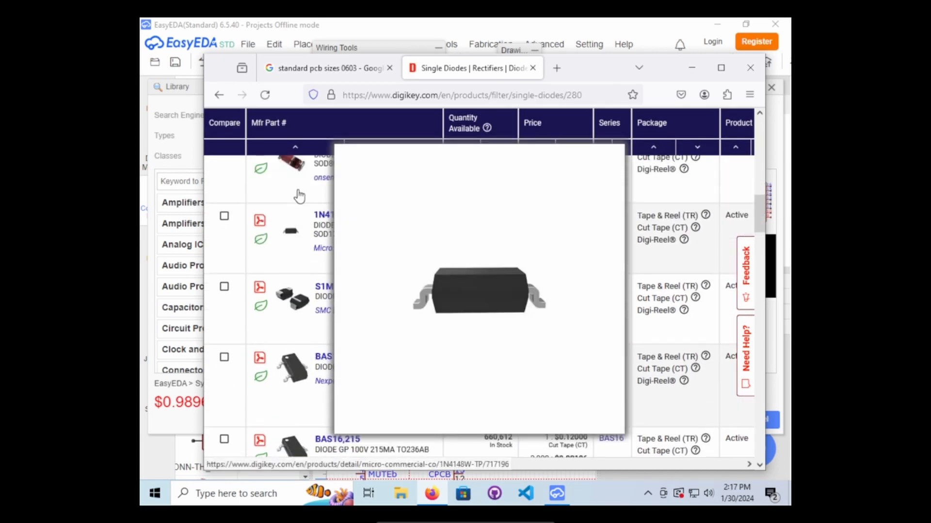
pyautogui.scroll(3, 436, 131)
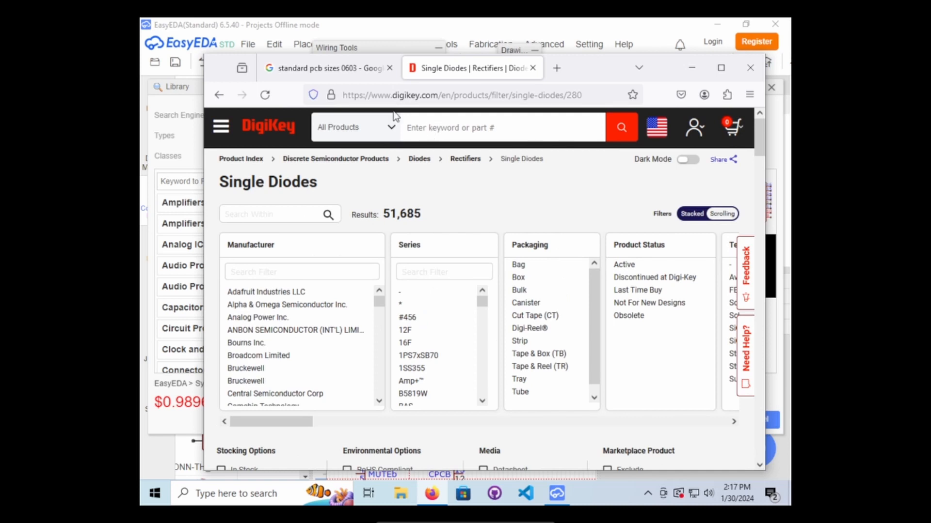
pyautogui.click(419, 159)
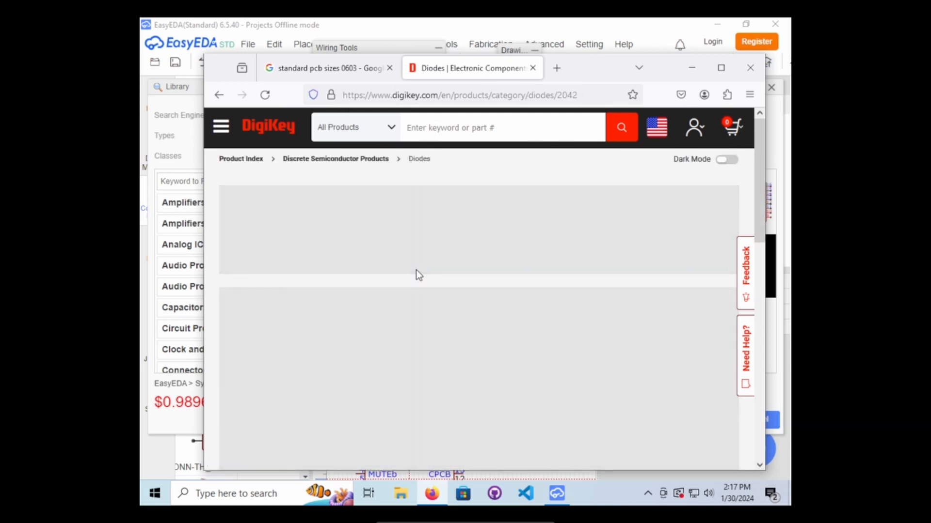
pyautogui.scroll(-3, 450, 187)
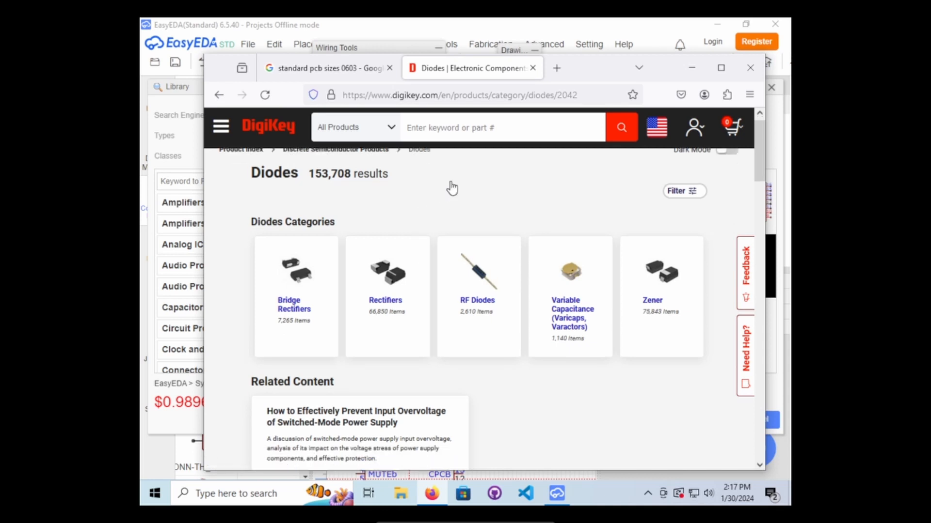
pyautogui.scroll(3, 453, 198)
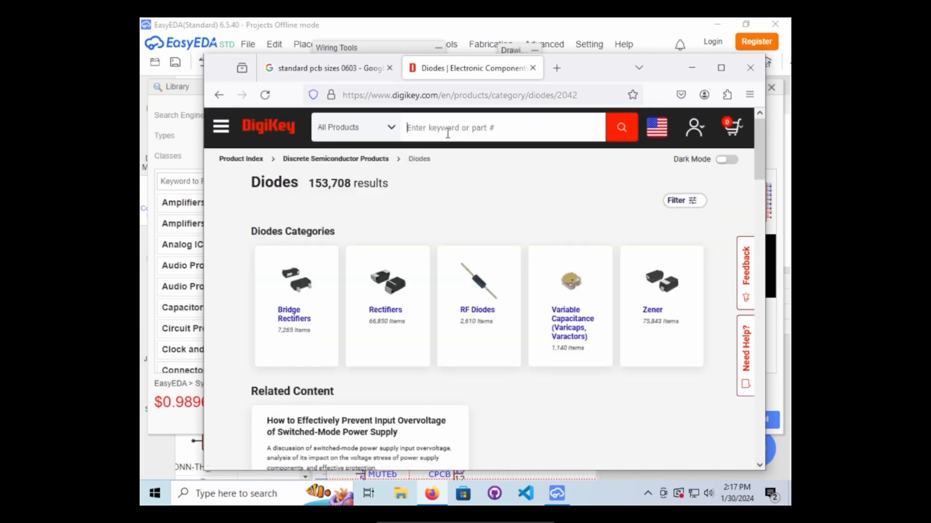
# Search all DigiKey products for "single led" and look through the suggested categories.
pyautogui.click(448, 133)
pyautogui.write('led')
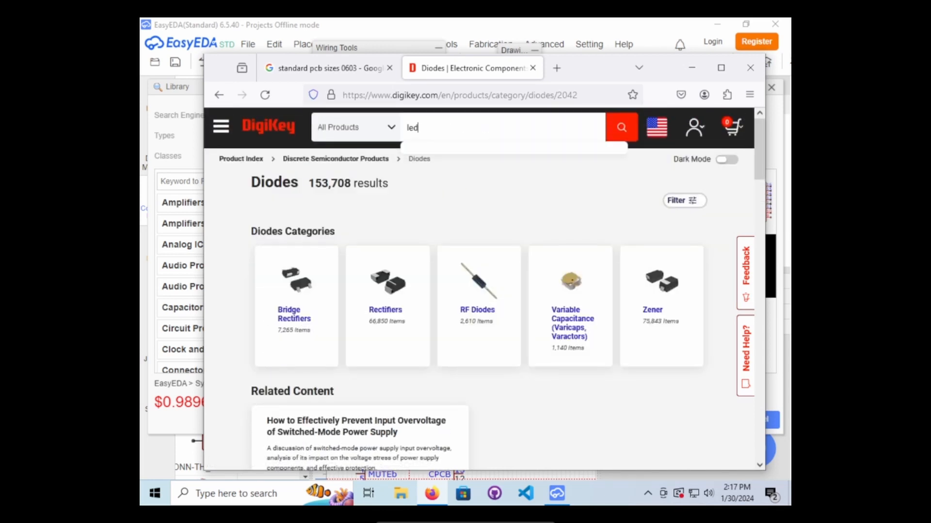
pyautogui.press('BackSpace')
pyautogui.press('BackSpace')
pyautogui.press('BackSpace')
pyautogui.write('single')
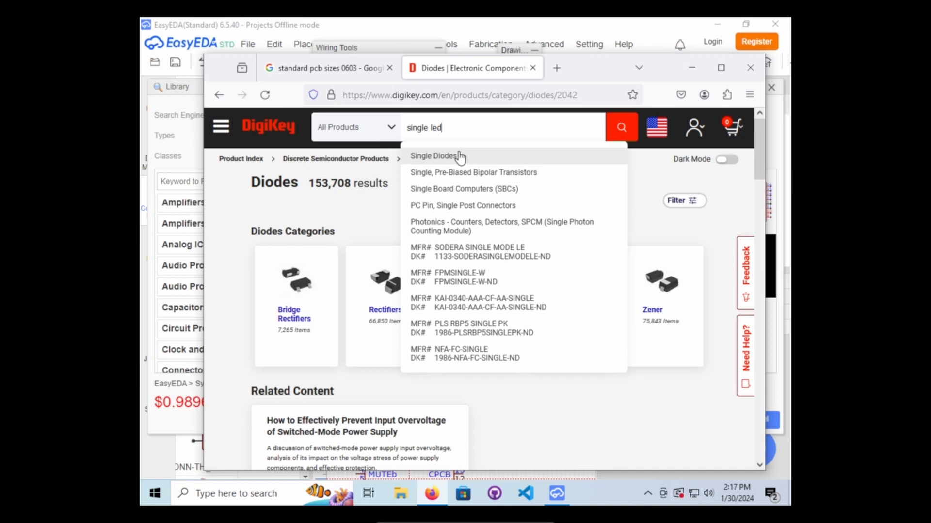
pyautogui.press('Return')
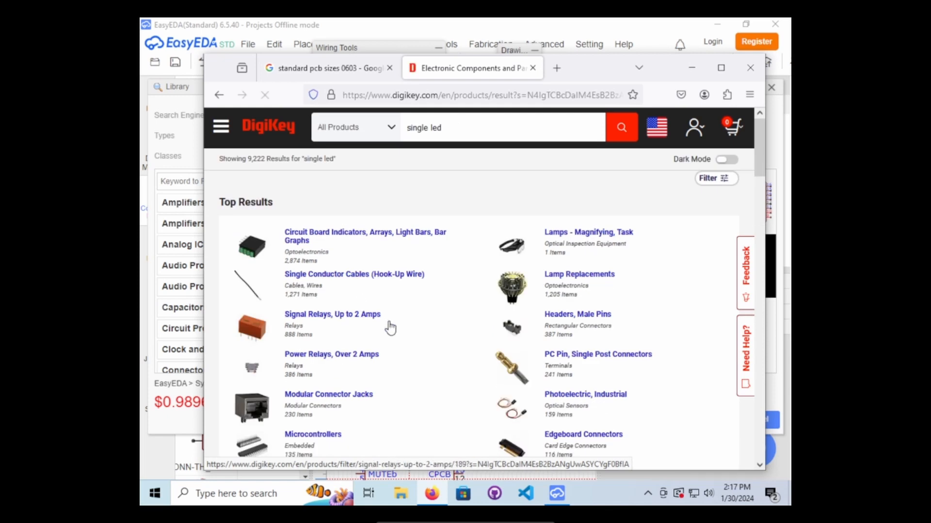
pyautogui.scroll(-2, 388, 327)
pyautogui.scroll(2, 392, 325)
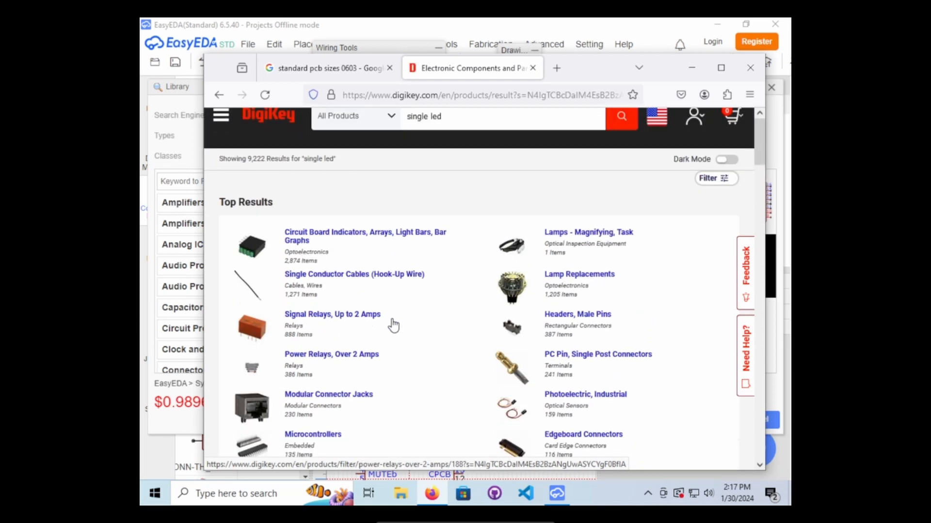
# Change the DigiKey search to "led" and open the LED Color Lighting category in a new tab.
pyautogui.click(459, 125)
pyautogui.moveTo(459, 124); pyautogui.dragTo(408, 130)
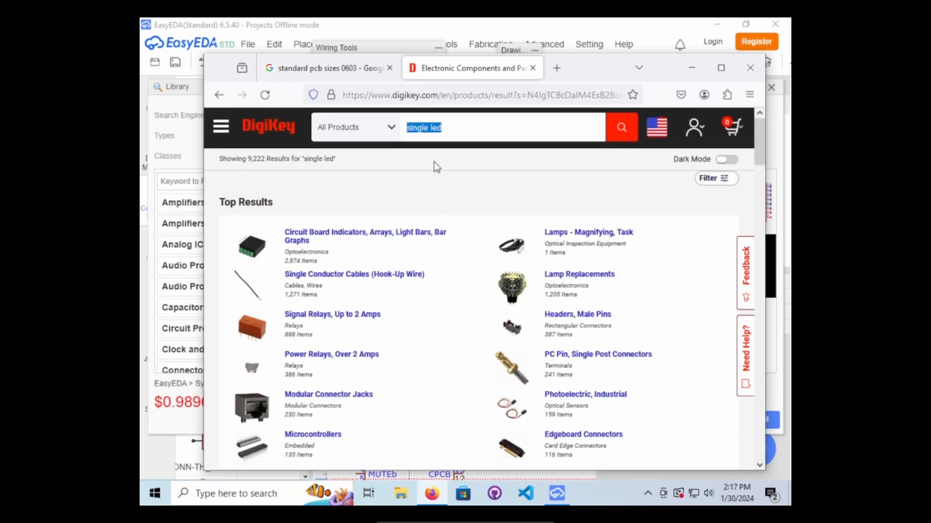
pyautogui.write('led')
pyautogui.press('Return')
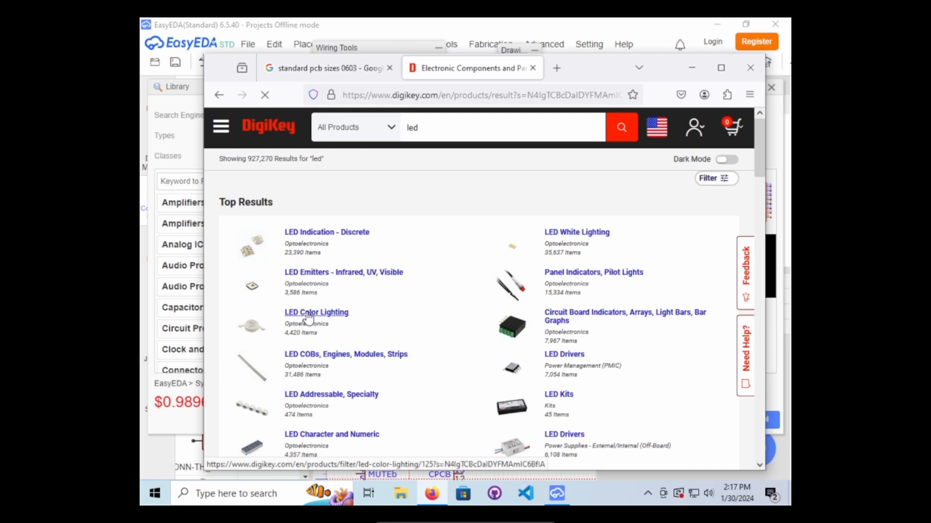
pyautogui.rightClick(308, 317)
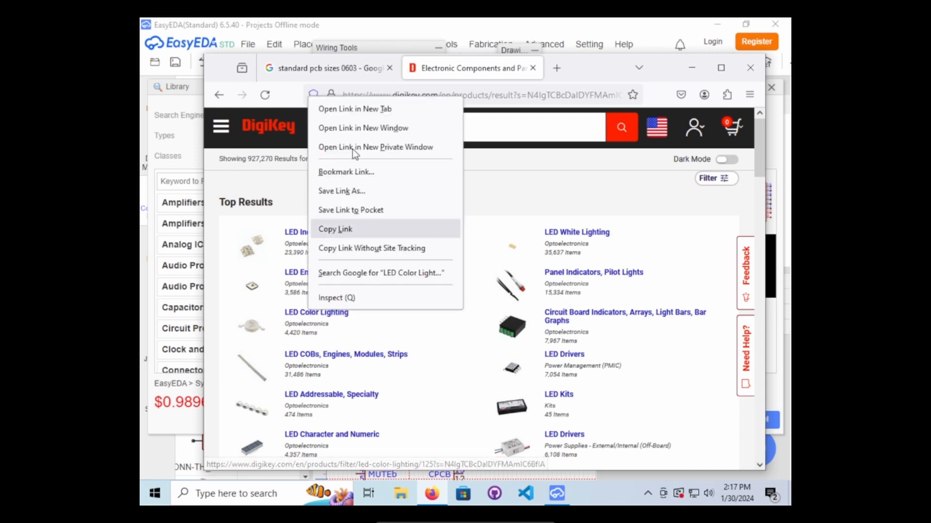
pyautogui.click(353, 110)
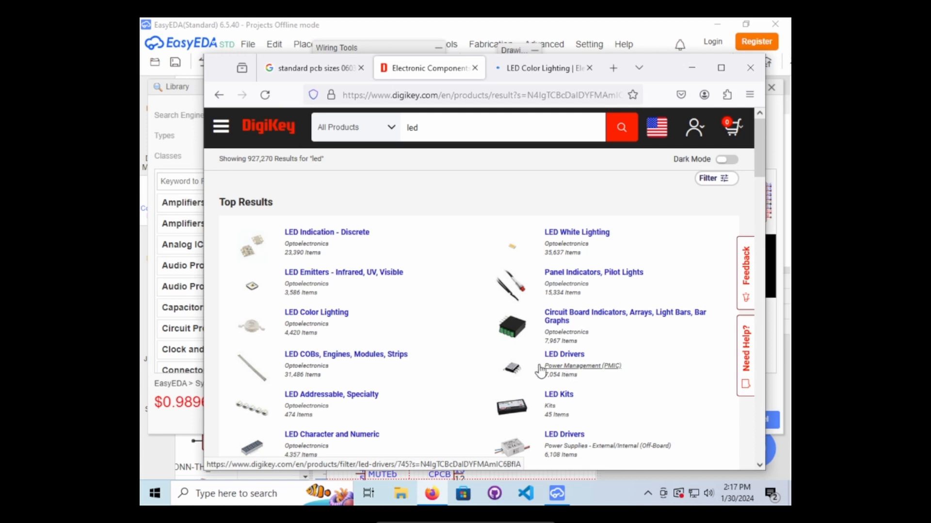
pyautogui.click(516, 72)
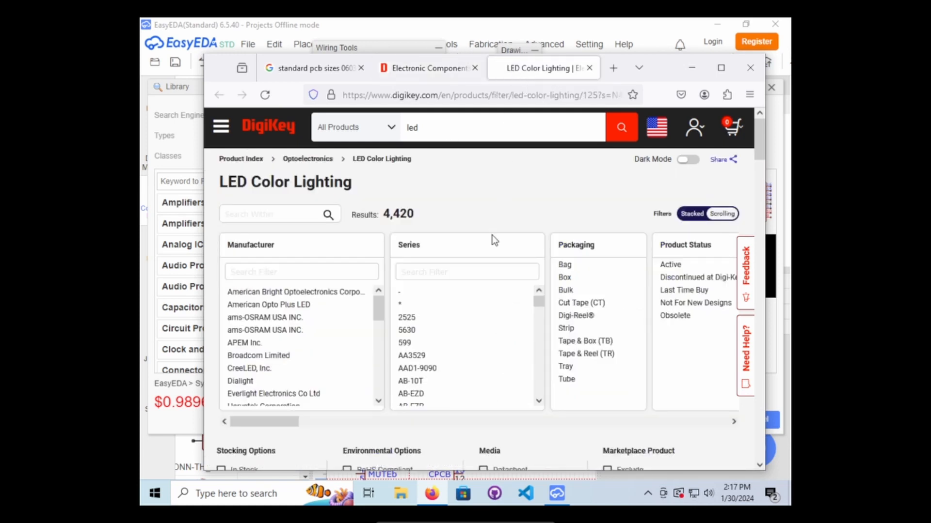
# Look through the LED Color Lighting parts list and go to page 4 of the results.
pyautogui.scroll(-10, 474, 204)
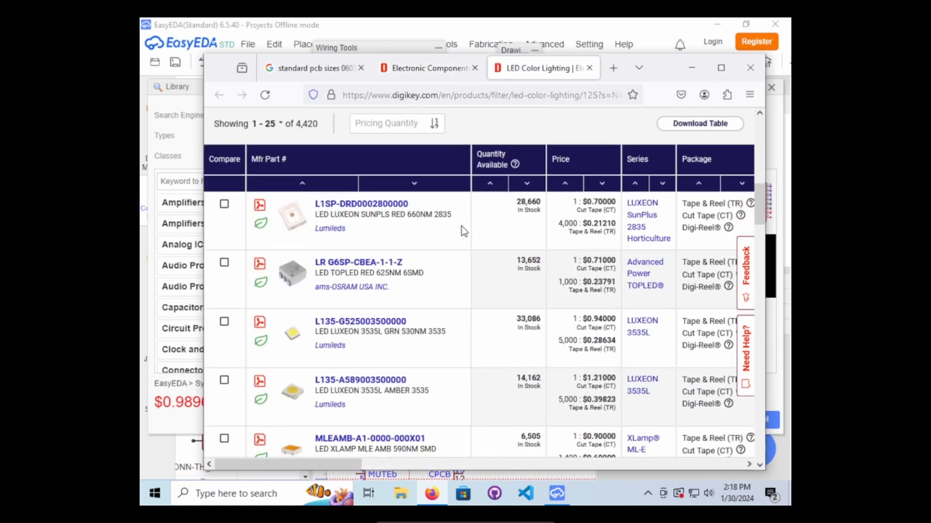
pyautogui.scroll(-3, 376, 339)
pyautogui.scroll(-10, 376, 342)
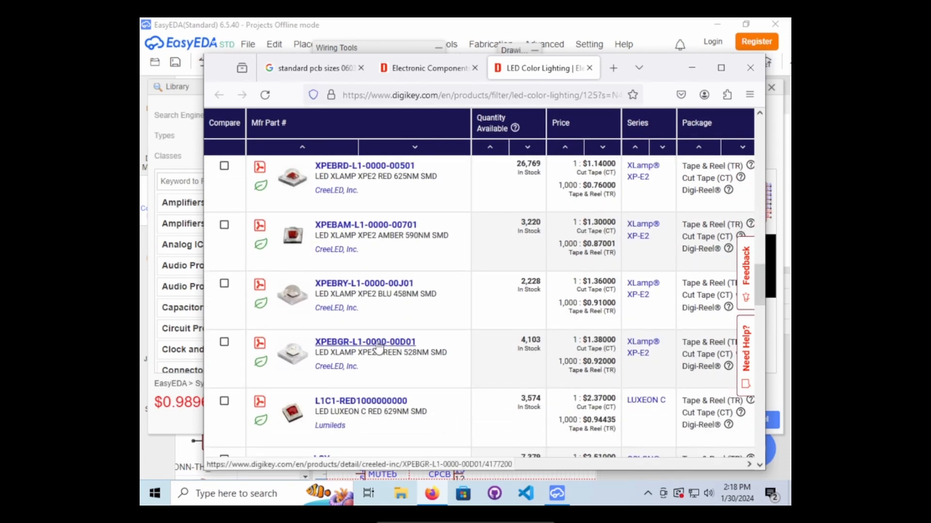
pyautogui.scroll(-8, 377, 344)
pyautogui.scroll(-10, 376, 341)
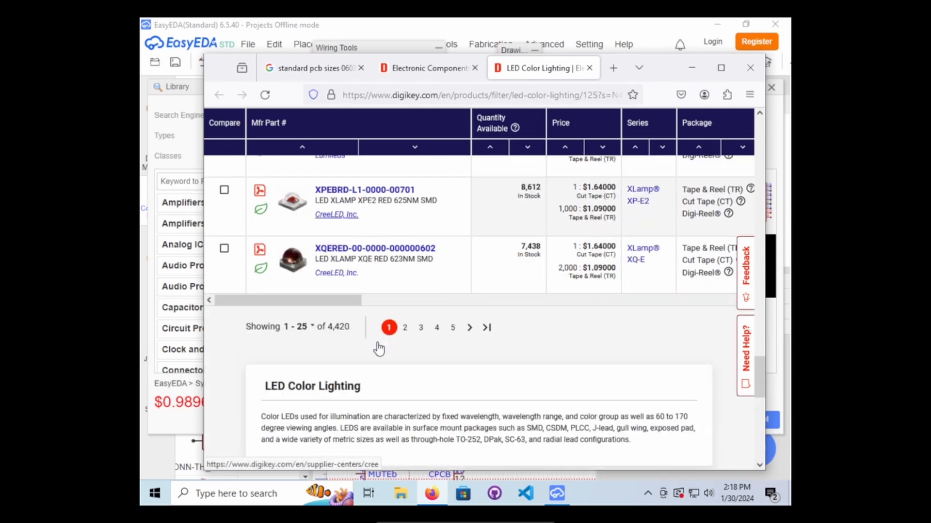
pyautogui.scroll(5, 377, 341)
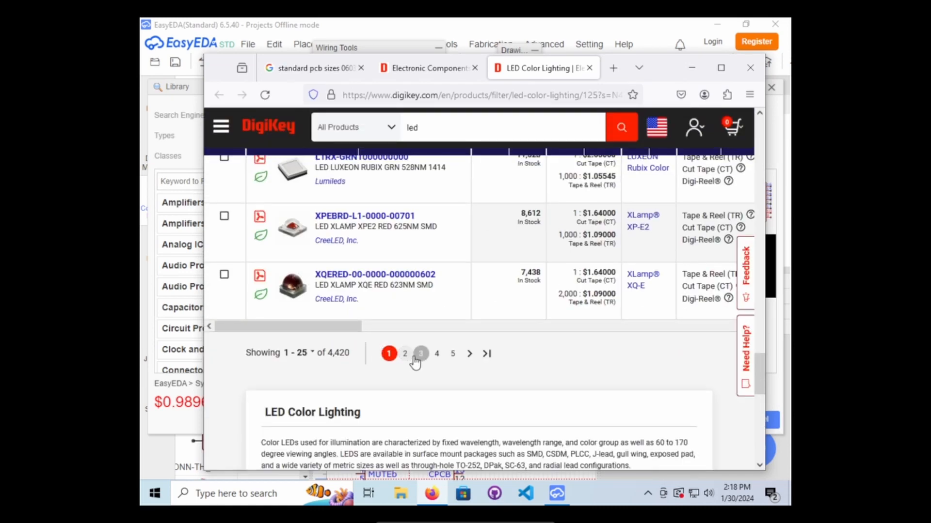
pyautogui.click(438, 350)
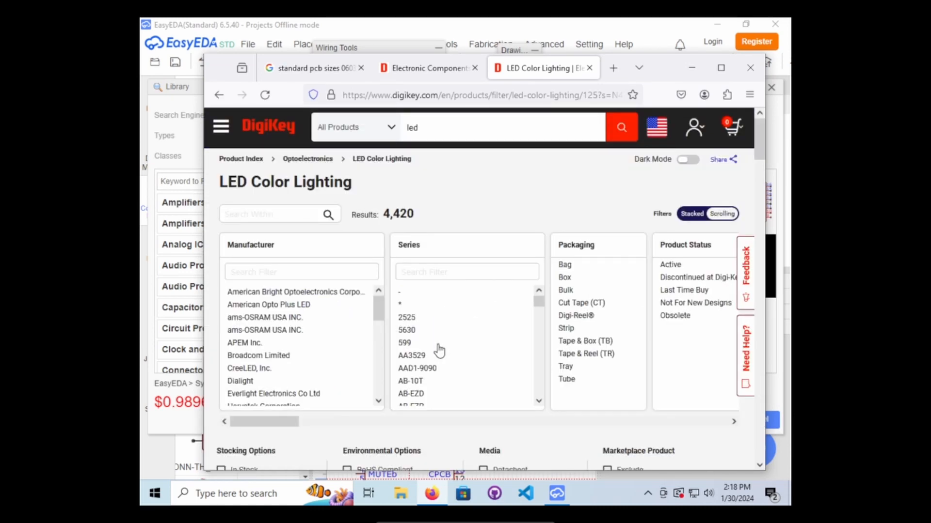
# Set the Product Status filter of the LED Color Lighting category to Active.
pyautogui.scroll(-3, 443, 345)
pyautogui.scroll(-1, 484, 391)
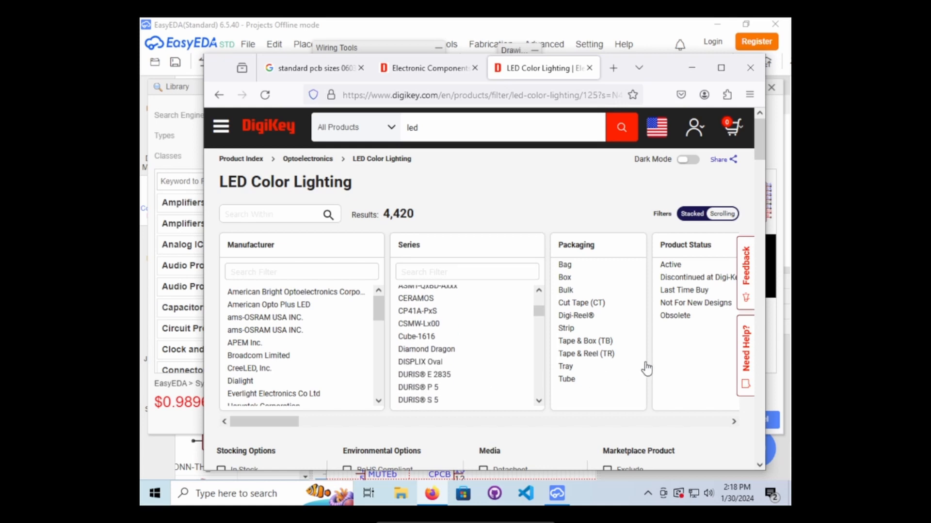
pyautogui.click(674, 265)
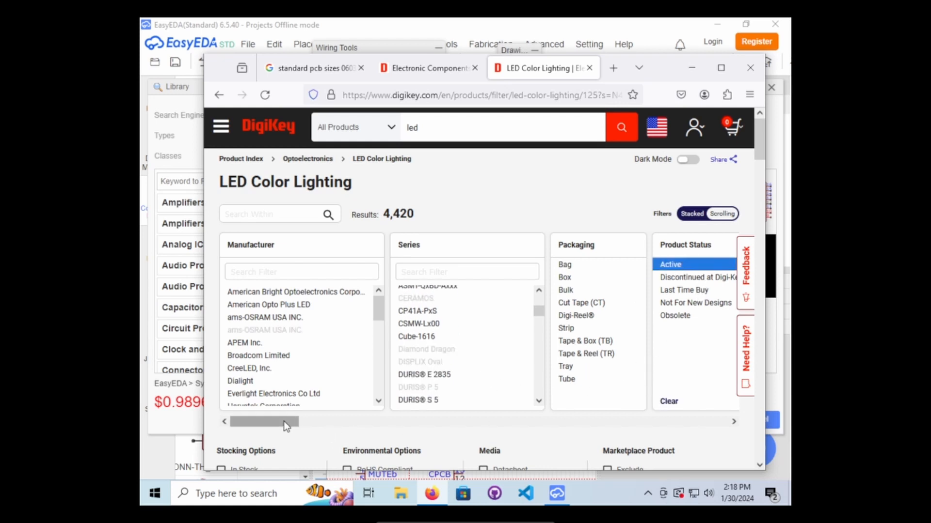
pyautogui.moveTo(284, 421); pyautogui.dragTo(372, 420)
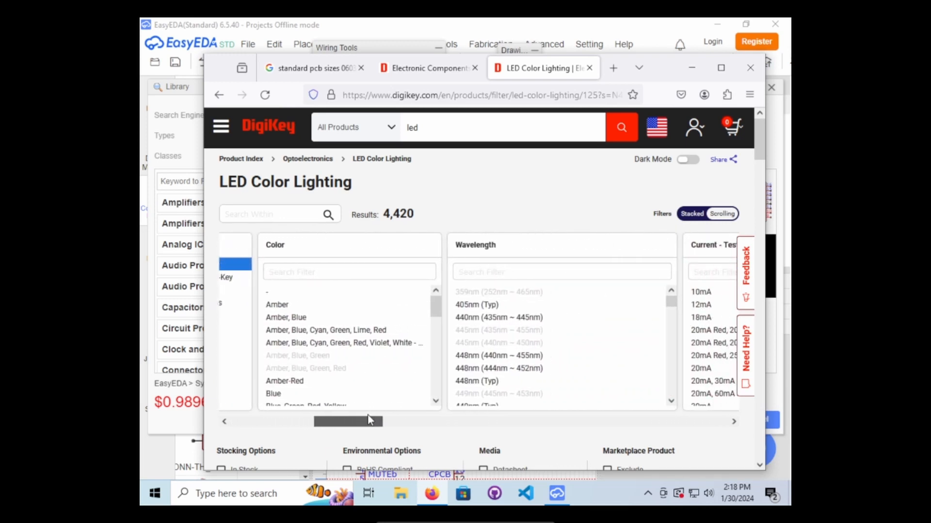
pyautogui.click(291, 381)
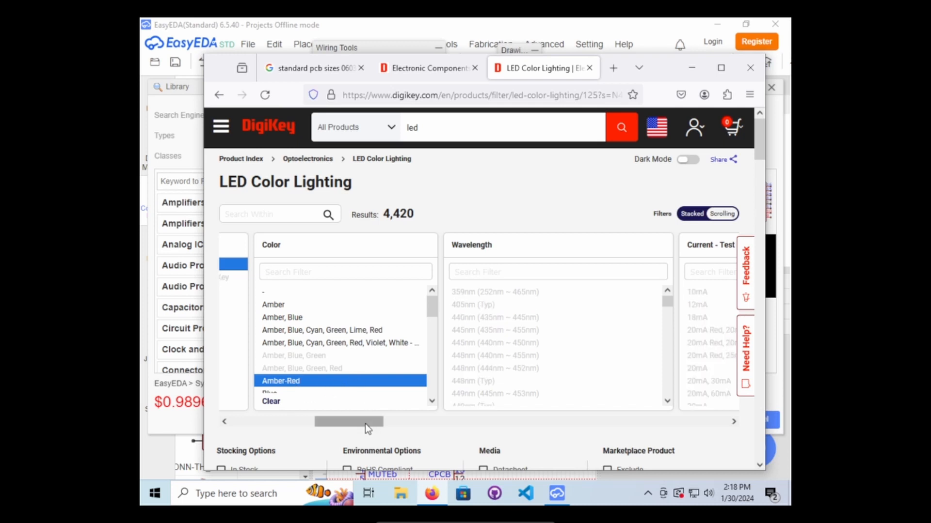
pyautogui.moveTo(365, 423); pyautogui.dragTo(337, 411)
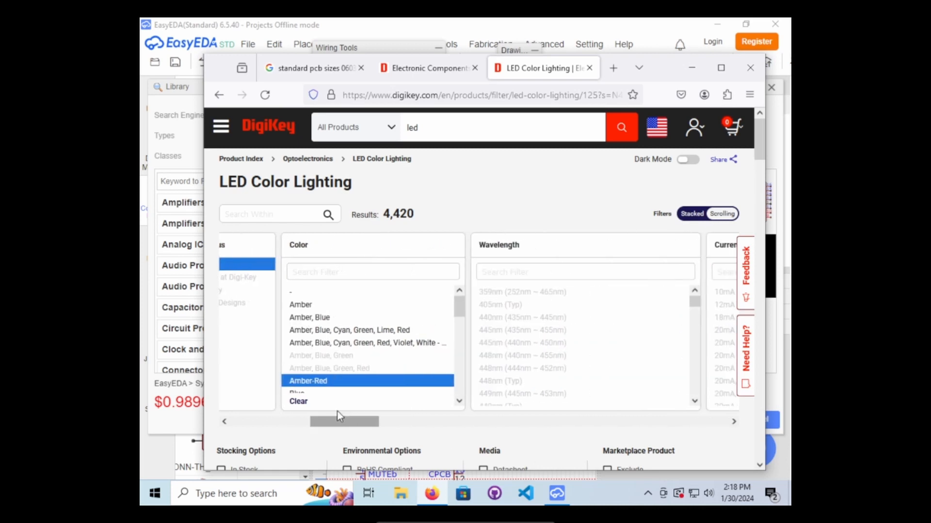
pyautogui.click(302, 403)
# Set the Mounting Type filter to Through Hole and apply all the selected filters to the LED list.
pyautogui.moveTo(441, 422); pyautogui.dragTo(621, 406)
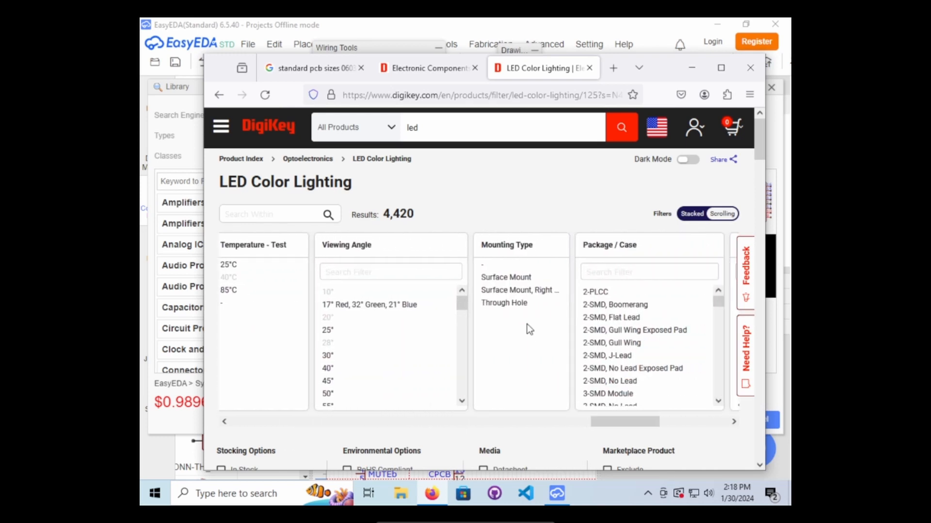
pyautogui.click(513, 306)
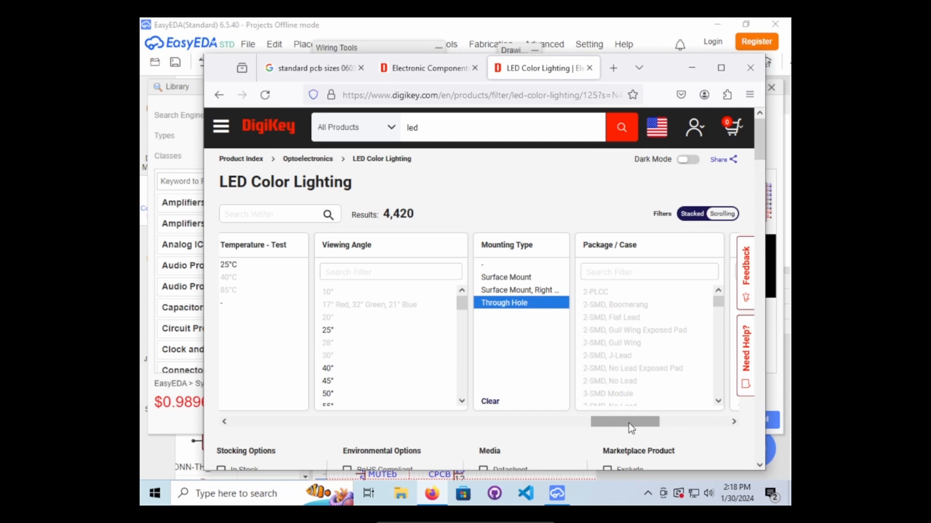
pyautogui.moveTo(630, 423); pyautogui.dragTo(217, 426)
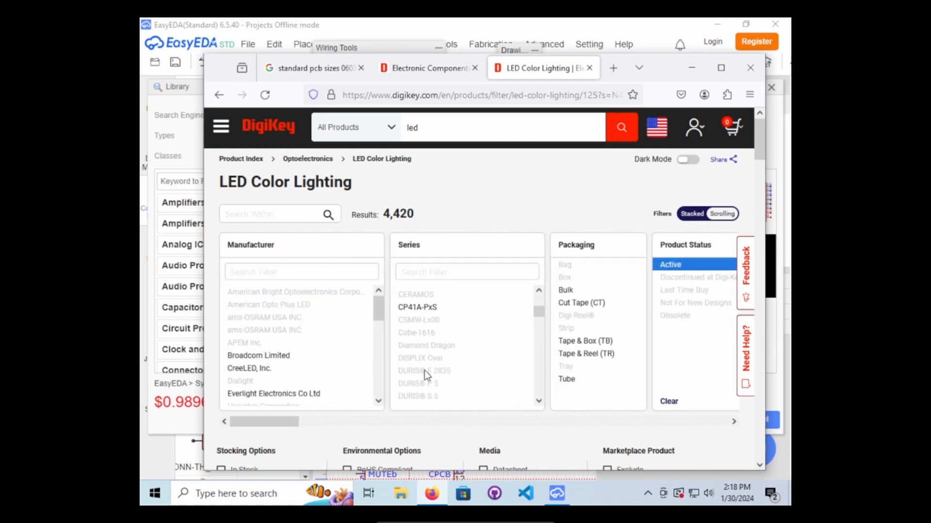
pyautogui.scroll(-2, 423, 371)
pyautogui.scroll(-1, 497, 426)
pyautogui.scroll(-2, 496, 426)
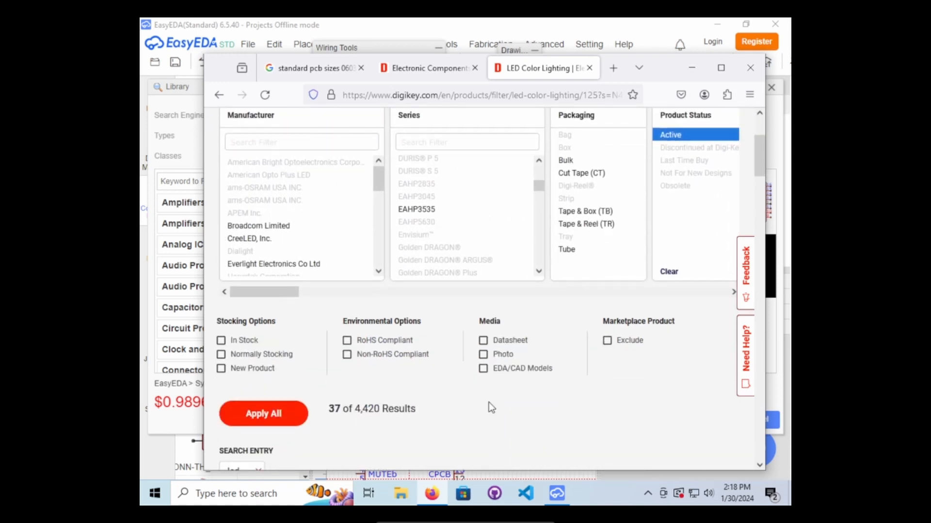
pyautogui.click(260, 425)
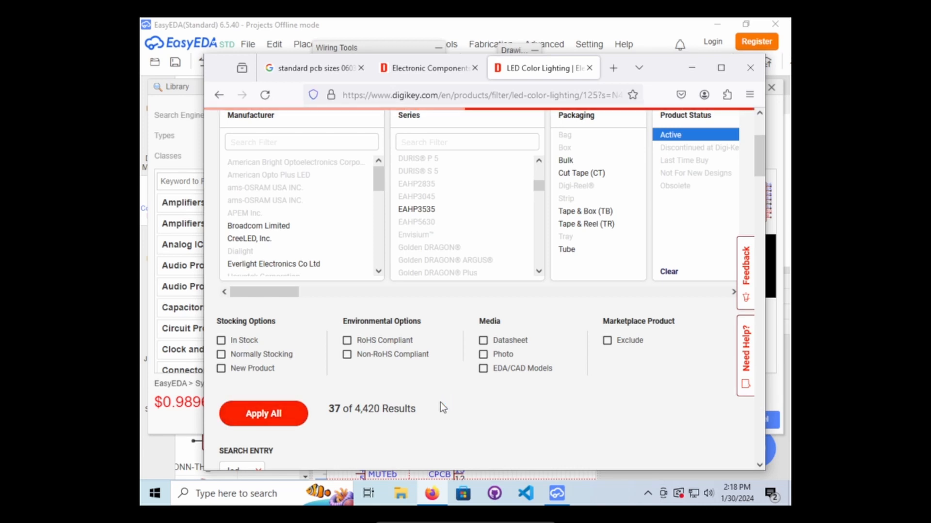
# Find the red HL3P-BR60-J00DD LED among the filtered parts and open its product page in a new tab.
pyautogui.scroll(-10, 440, 400)
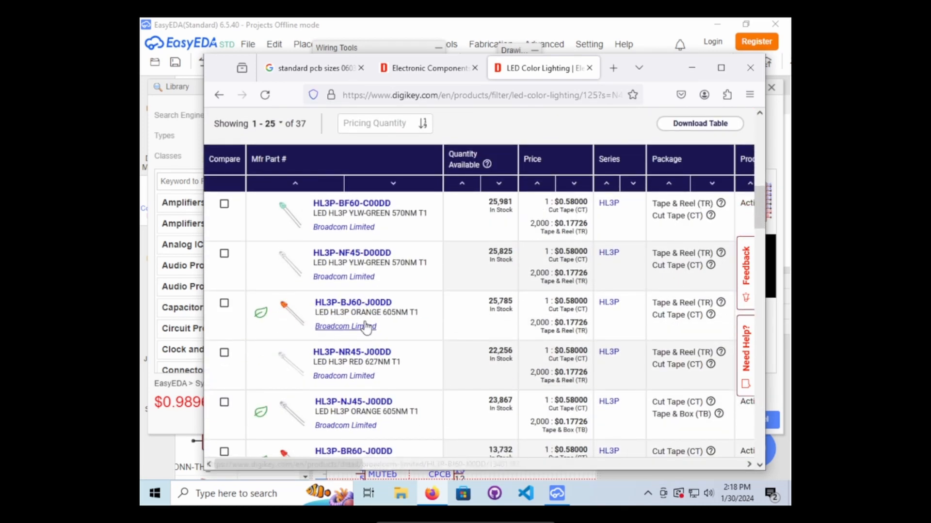
pyautogui.scroll(-3, 356, 327)
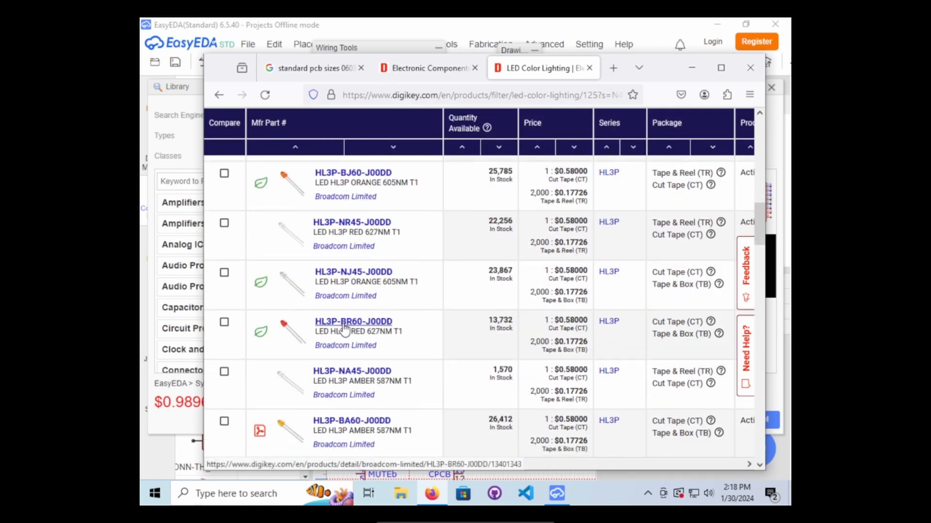
pyautogui.rightClick(367, 321)
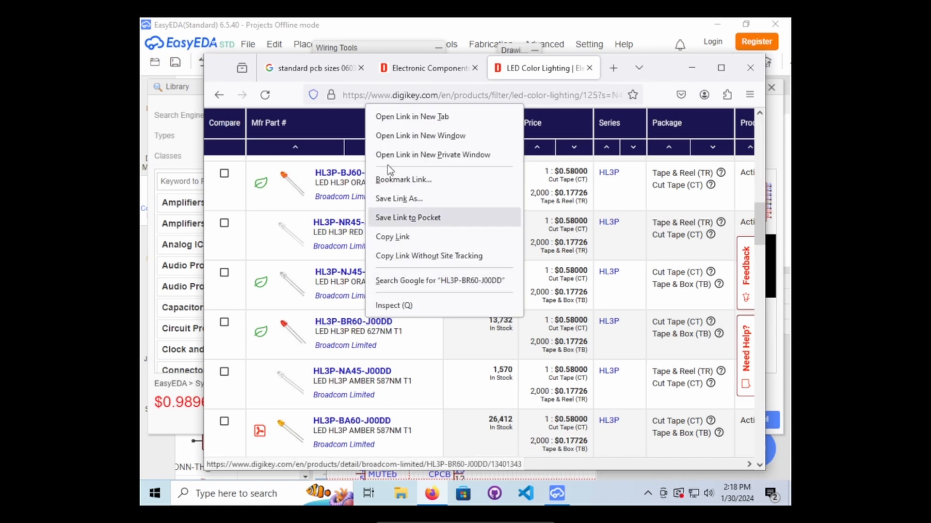
pyautogui.click(395, 117)
pyautogui.click(537, 67)
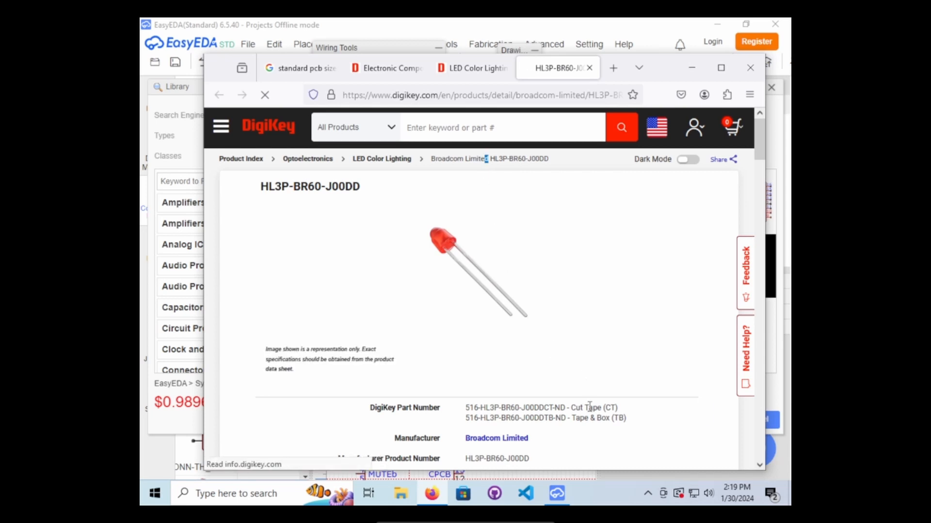
# Examine the DigiKey part number and product details of the HL3P-BR60-J00DD LED.
pyautogui.scroll(-3, 562, 291)
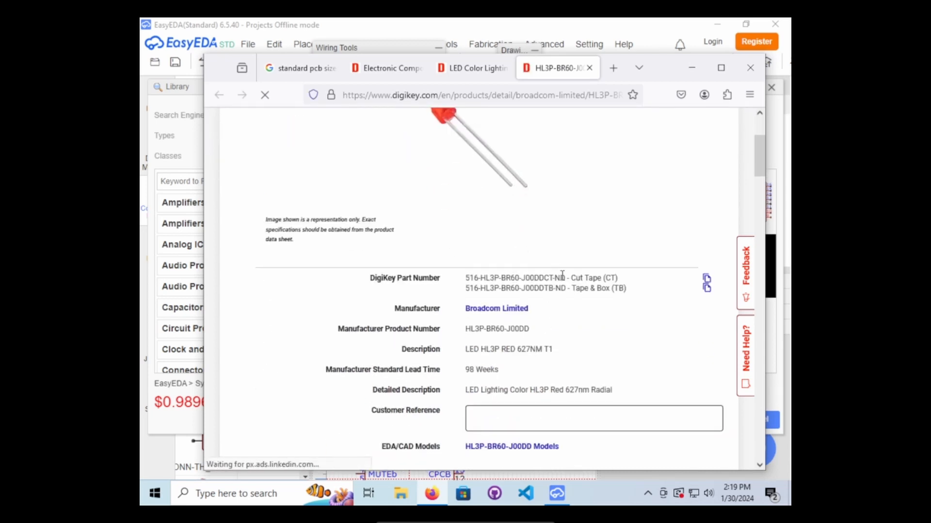
pyautogui.moveTo(560, 275); pyautogui.dragTo(467, 280)
pyautogui.click(486, 281)
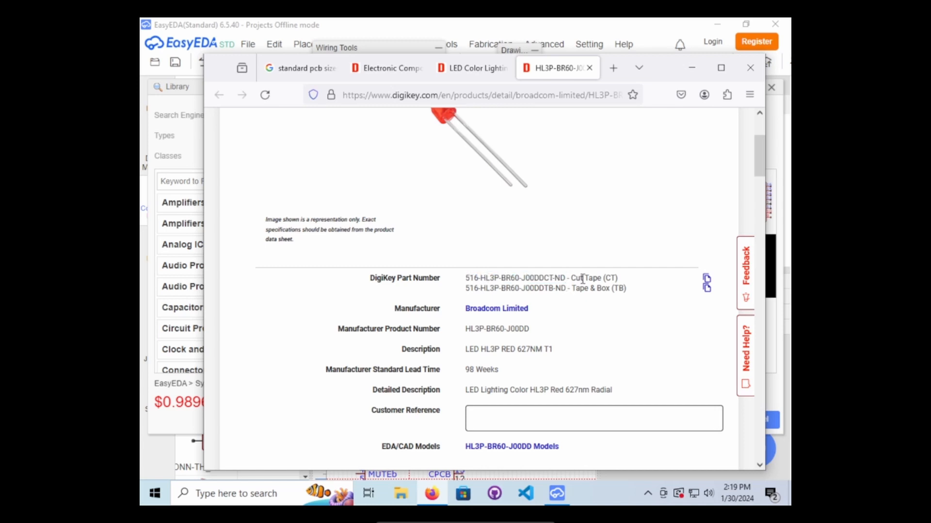
# Copy the LED's manufacturer product number HL3P-BR60-J00DD from the DigiKey product page.
pyautogui.moveTo(566, 277); pyautogui.dragTo(459, 286)
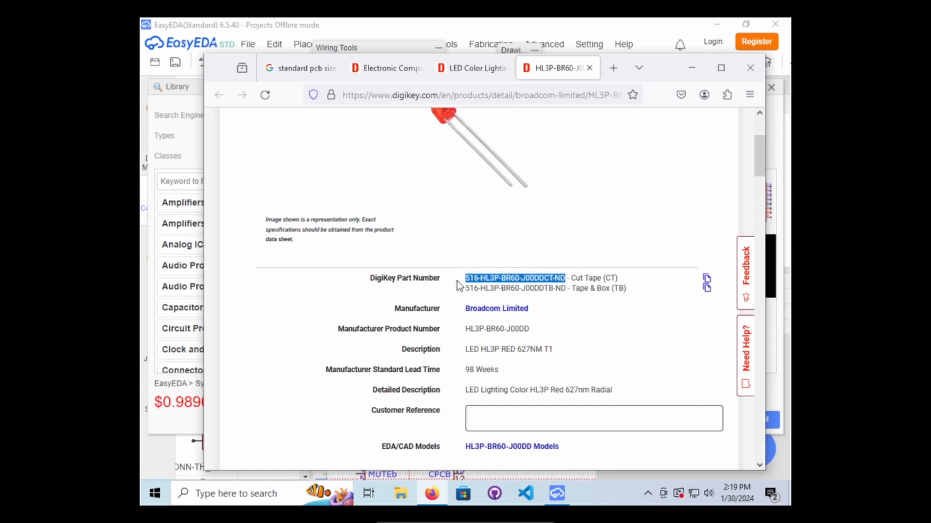
pyautogui.moveTo(529, 331); pyautogui.dragTo(464, 334)
pyautogui.rightClick(475, 330)
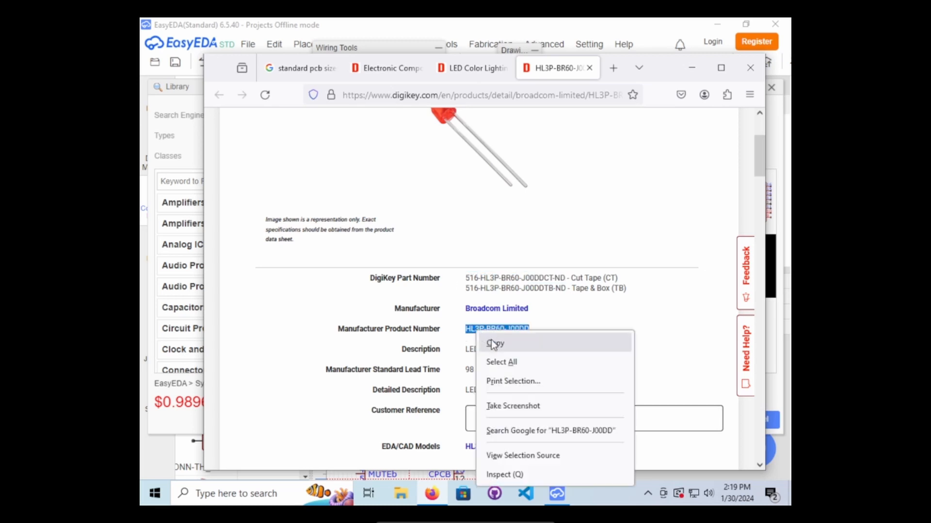
pyautogui.click(495, 344)
# Switch to EasyEDA and enter HL3P-BR60-J00DD as the library's category filter keyword, without the leading spaces.
pyautogui.click(188, 144)
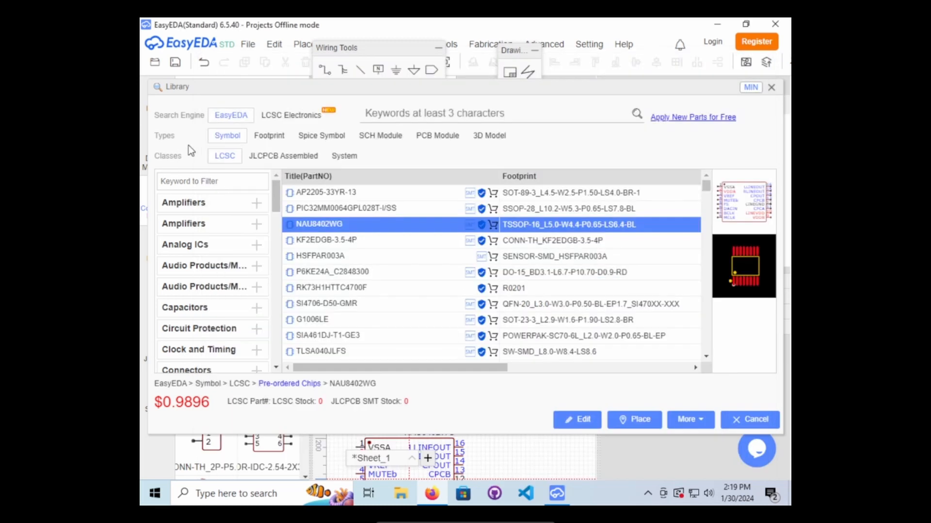
pyautogui.rightClick(205, 187)
pyautogui.click(247, 288)
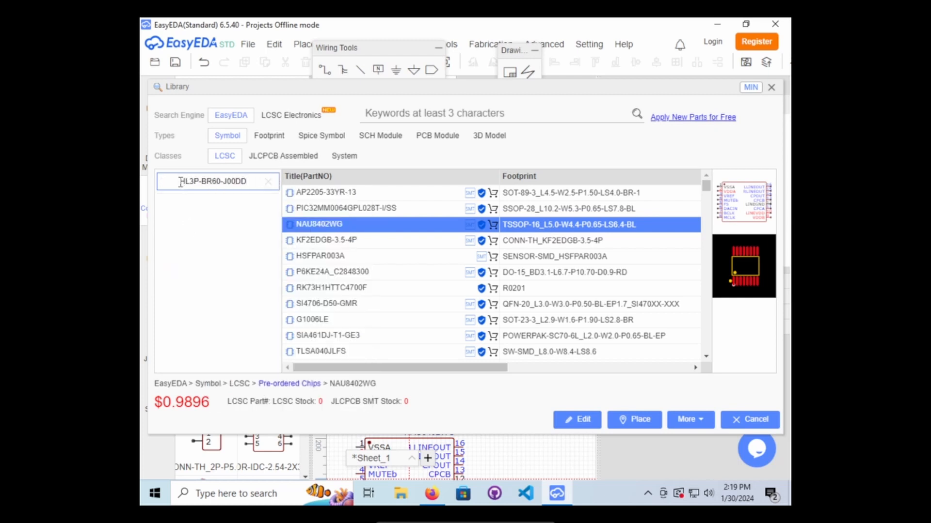
pyautogui.press('BackSpace')
pyautogui.press('BackSpace')
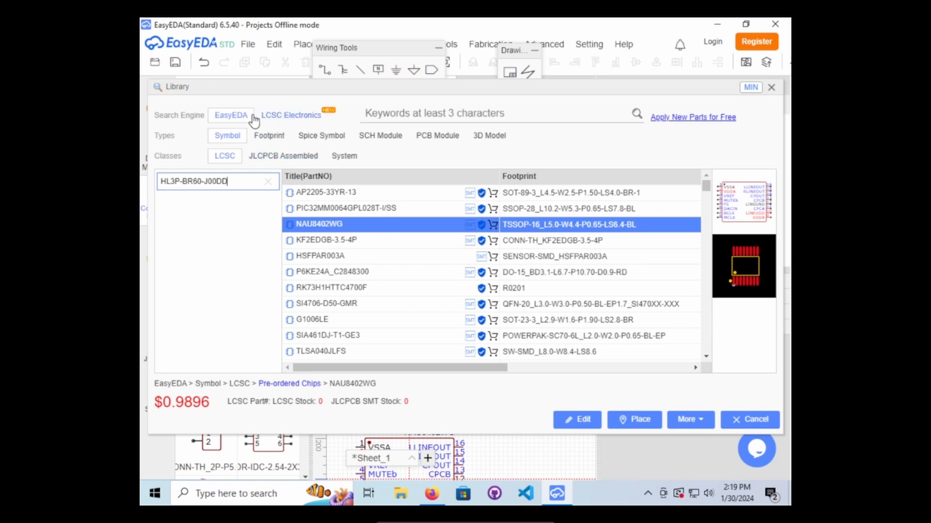
# Check the LCSC Electronics and EasyEDA part categories for the LED and close the library.
pyautogui.click(292, 121)
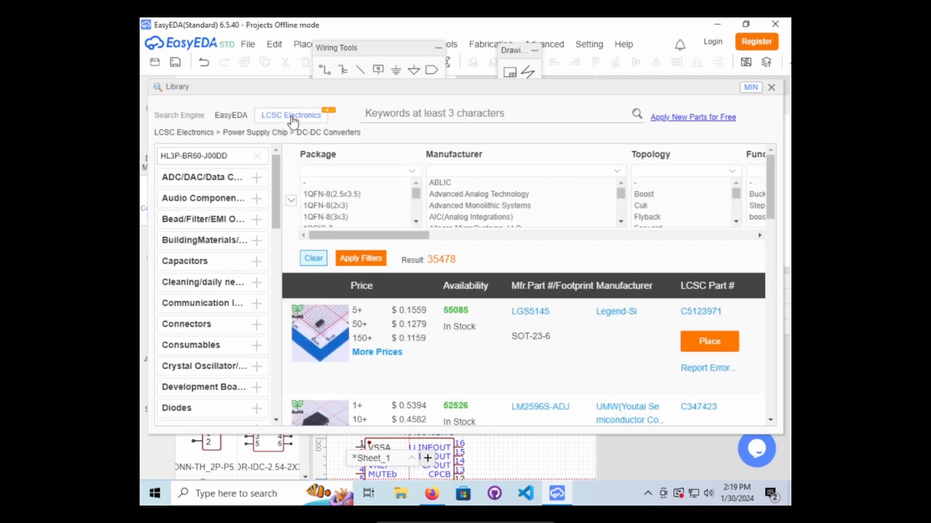
pyautogui.click(241, 120)
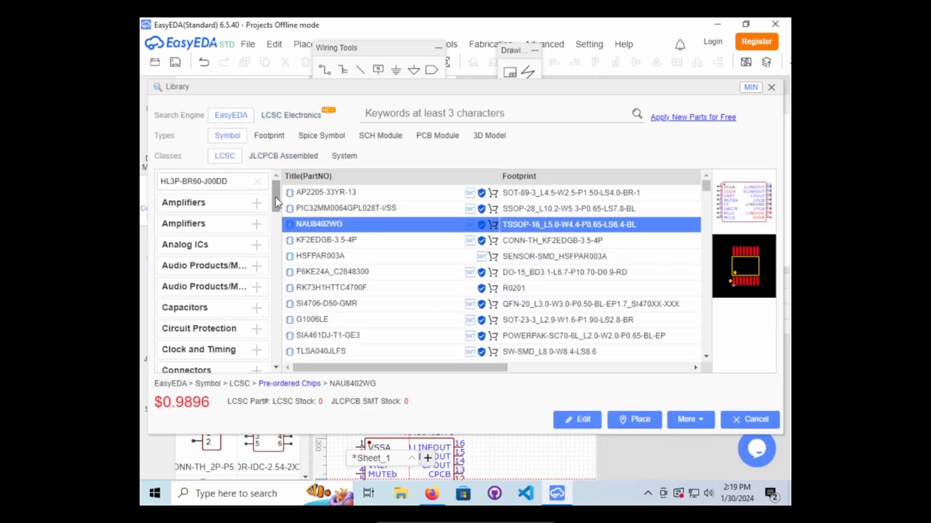
pyautogui.scroll(-5, 230, 219)
pyautogui.scroll(-6, 229, 219)
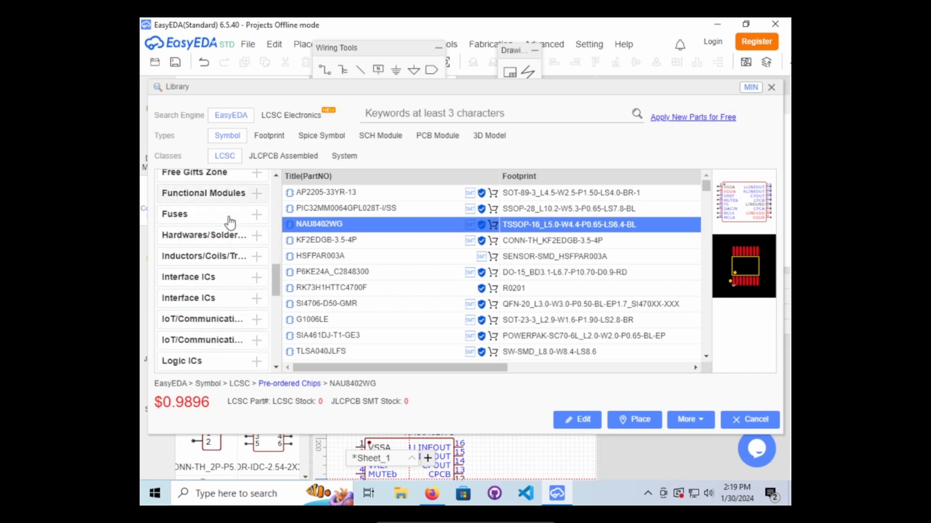
pyautogui.scroll(10, 232, 223)
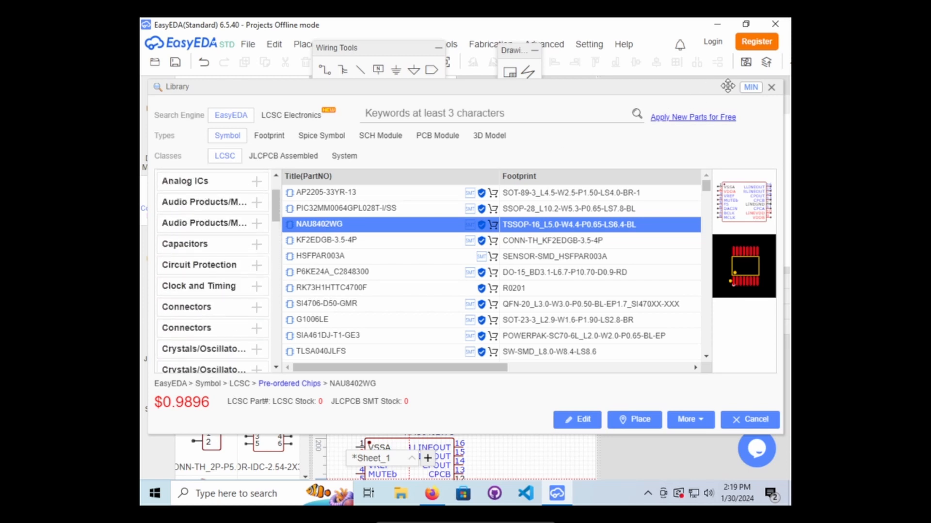
pyautogui.click(771, 87)
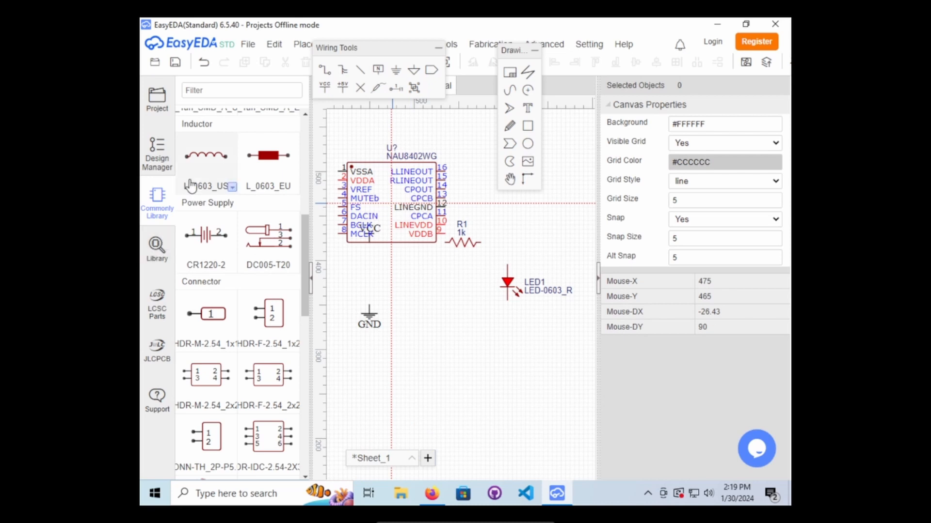
# Look through the commonly used parts and cancel placing the NAU8402WG chip on the sheet.
pyautogui.scroll(1, 228, 276)
pyautogui.scroll(6, 228, 274)
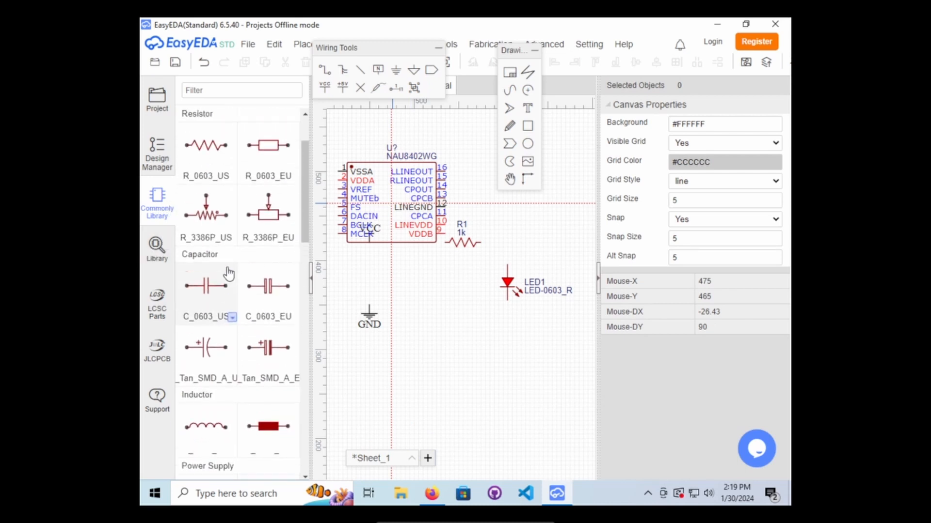
pyautogui.scroll(-10, 232, 238)
pyautogui.scroll(-6, 231, 238)
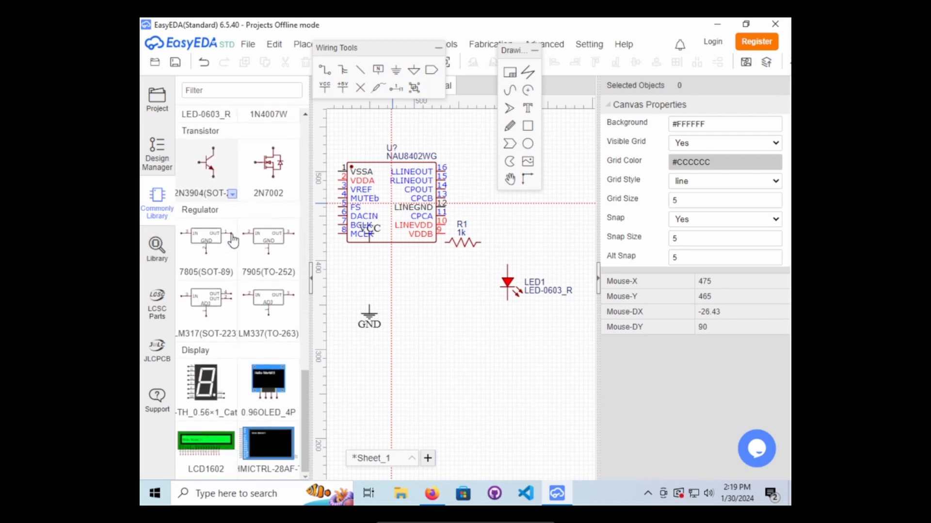
pyautogui.scroll(10, 240, 238)
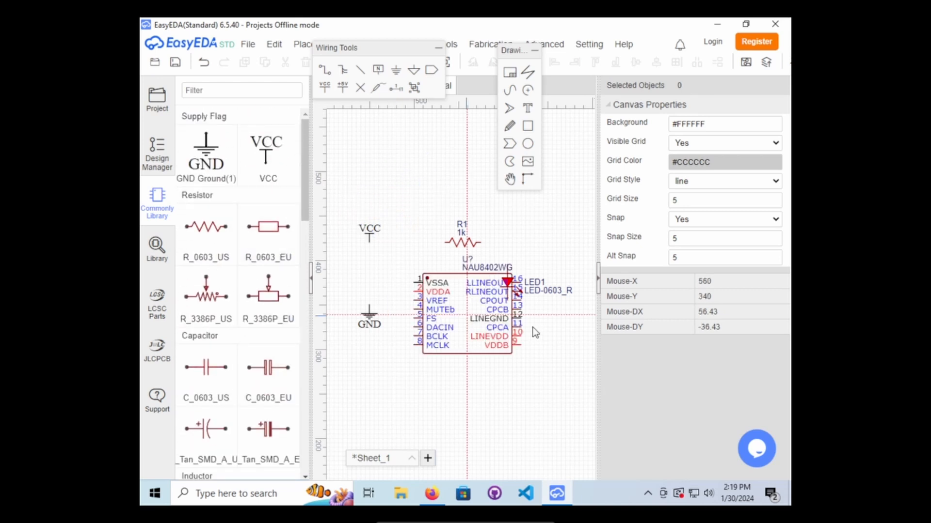
pyautogui.press('Escape')
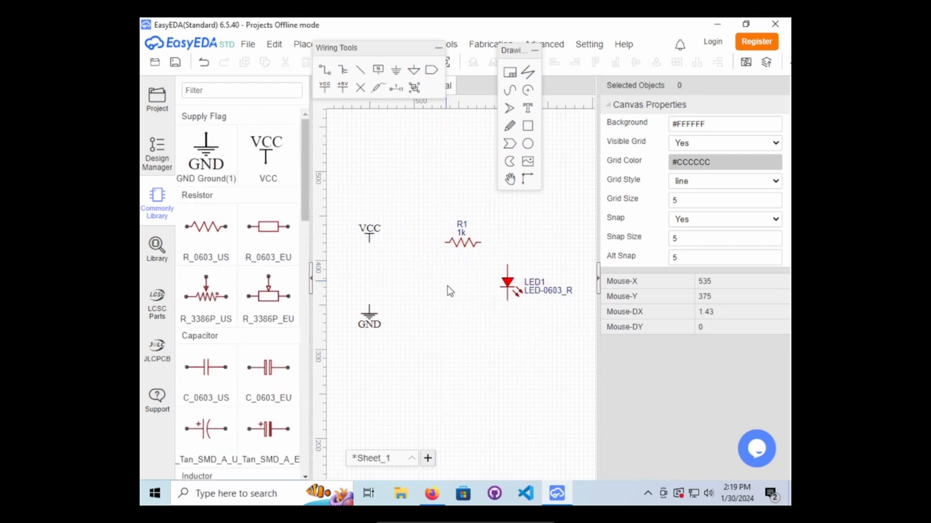
# Set the supplier of LED1 to Digi-Key.
pyautogui.click(509, 287)
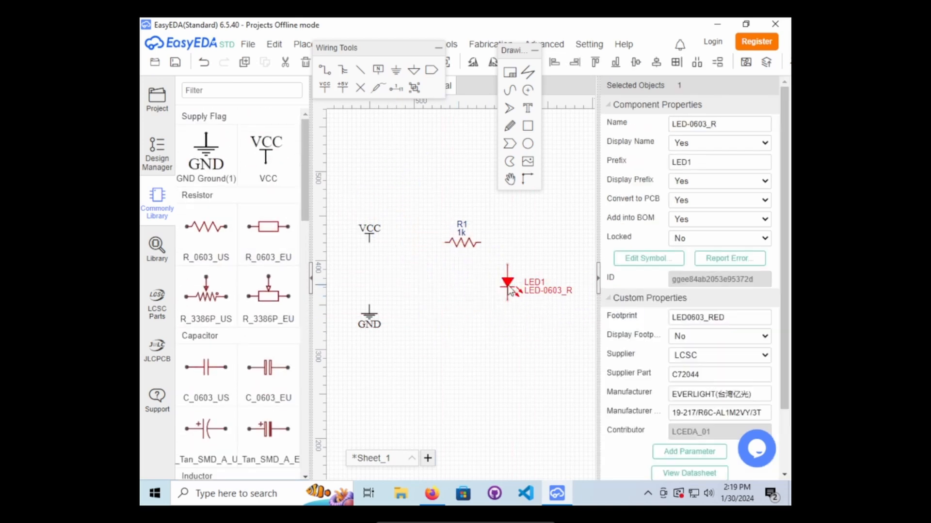
pyautogui.click(731, 358)
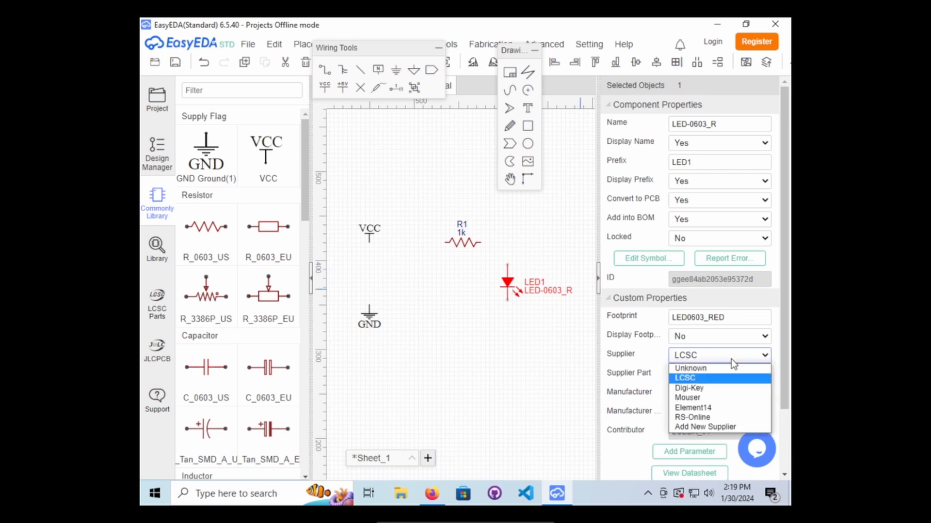
pyautogui.click(717, 387)
# Replace LED1's supplier part with the copied HL3P-BR60-J00DD, removing the leading spaces.
pyautogui.click(707, 371)
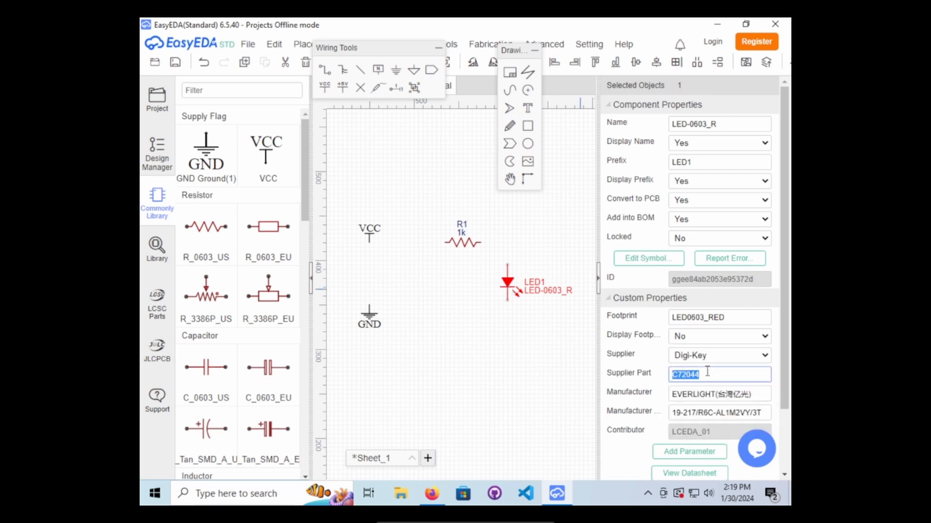
pyautogui.hotkey('ctrl', 'v')
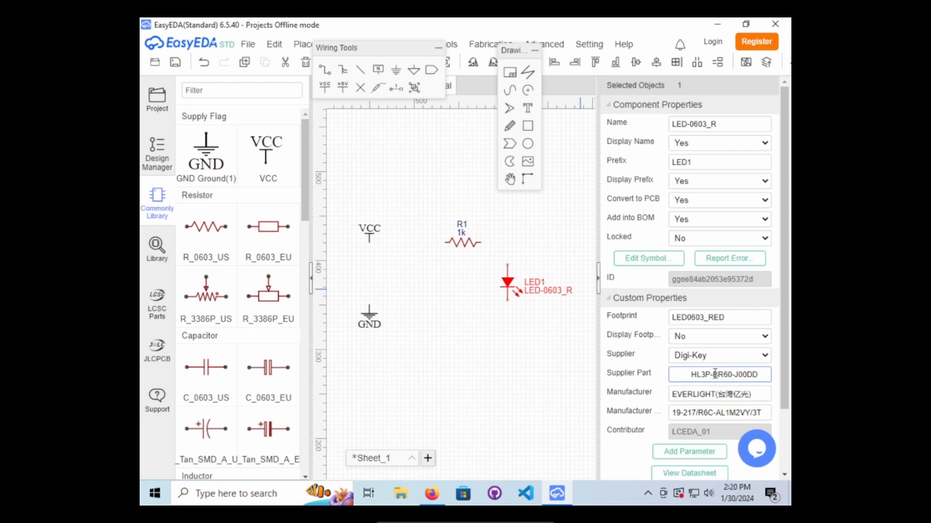
pyautogui.press('BackSpace')
pyautogui.press('BackSpace')
pyautogui.press('BackSpace')
pyautogui.press('BackSpace')
pyautogui.press('BackSpace')
pyautogui.press('BackSpace')
pyautogui.press('BackSpace')
pyautogui.press('BackSpace')
pyautogui.press('BackSpace')
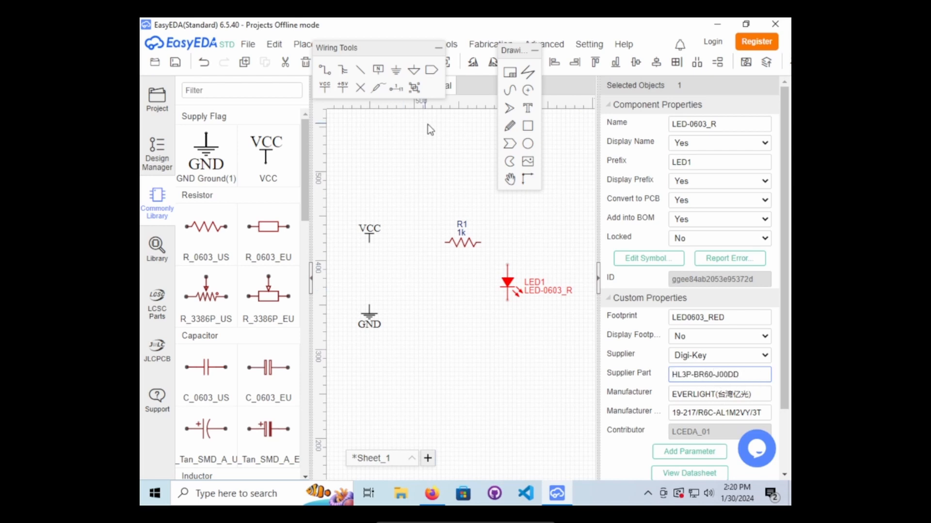
# Copy the manufacturer name Broadcom Limited from the DigiKey page and move the browser window clear of the component properties.
pyautogui.moveTo(432, 493)
pyautogui.click(442, 455)
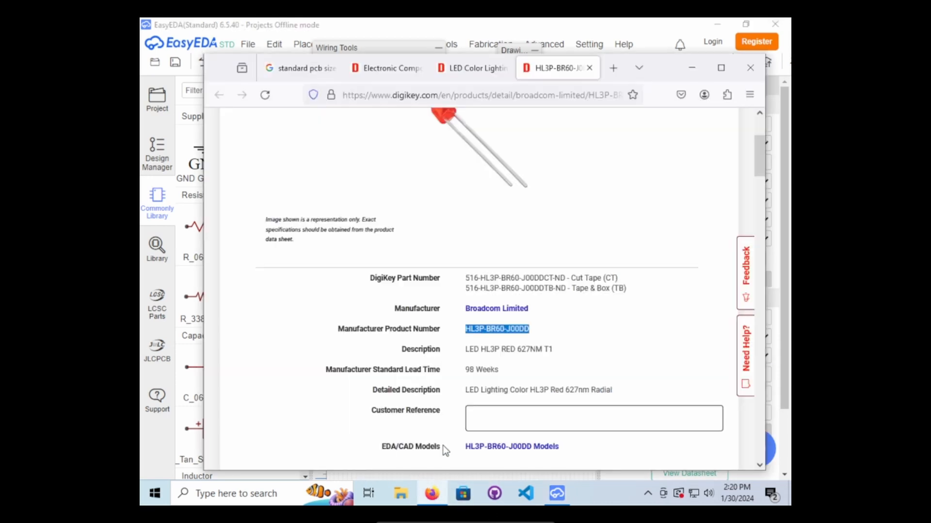
pyautogui.scroll(-4, 513, 369)
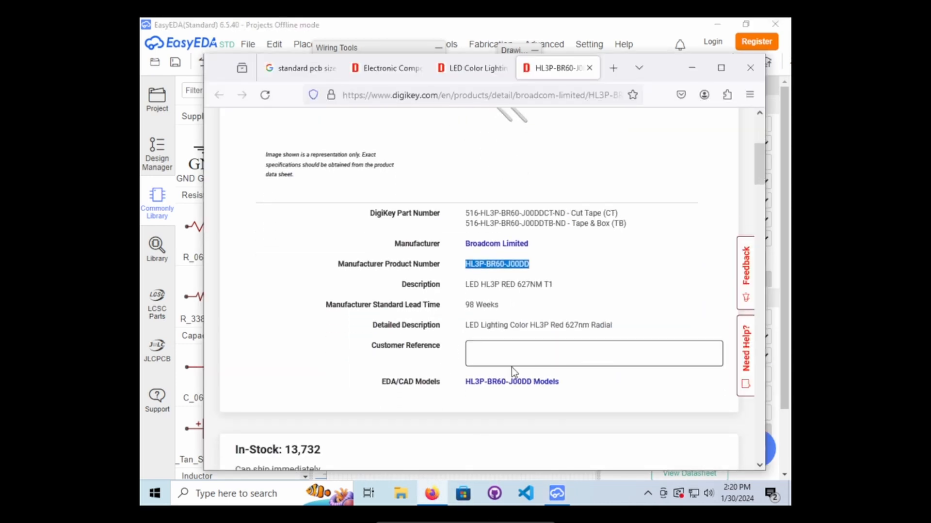
pyautogui.scroll(5, 508, 356)
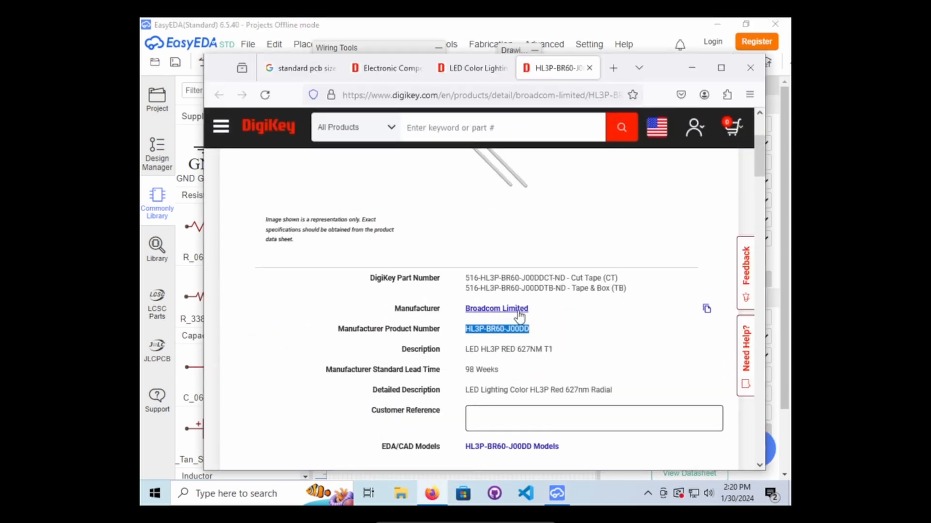
pyautogui.moveTo(533, 309); pyautogui.dragTo(466, 311)
pyautogui.hotkey('ctrl', 'c')
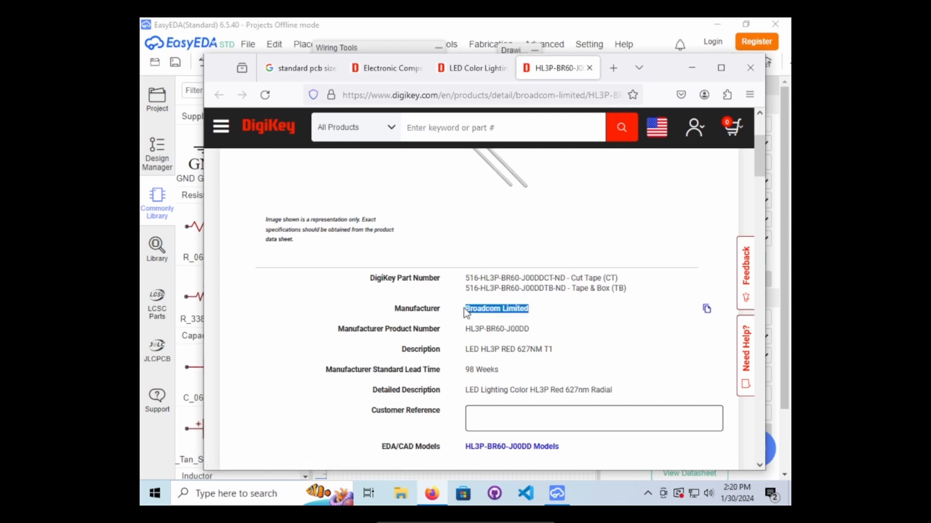
pyautogui.moveTo(666, 68); pyautogui.dragTo(429, 61)
# Set LED1's manufacturer to Broadcom Limited, removing the leading spaces.
pyautogui.tripleClick(746, 394)
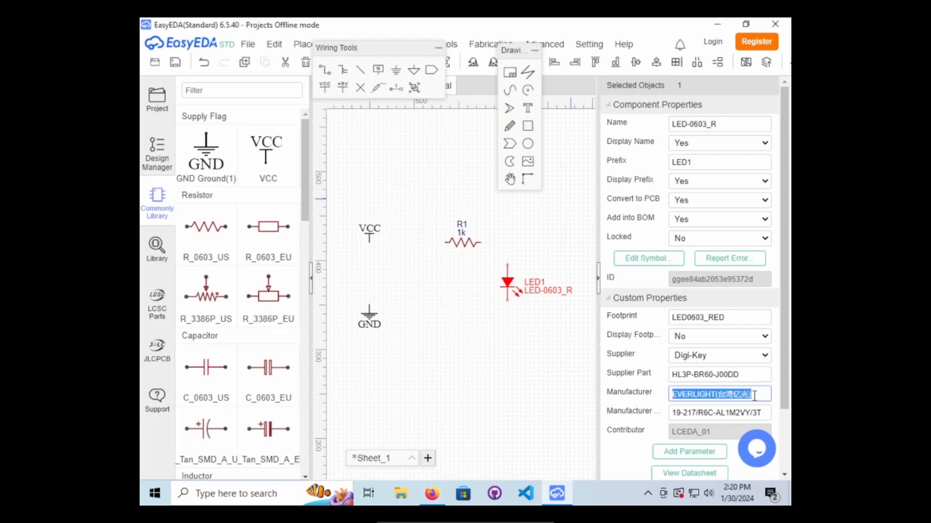
pyautogui.hotkey('ctrl', 'v')
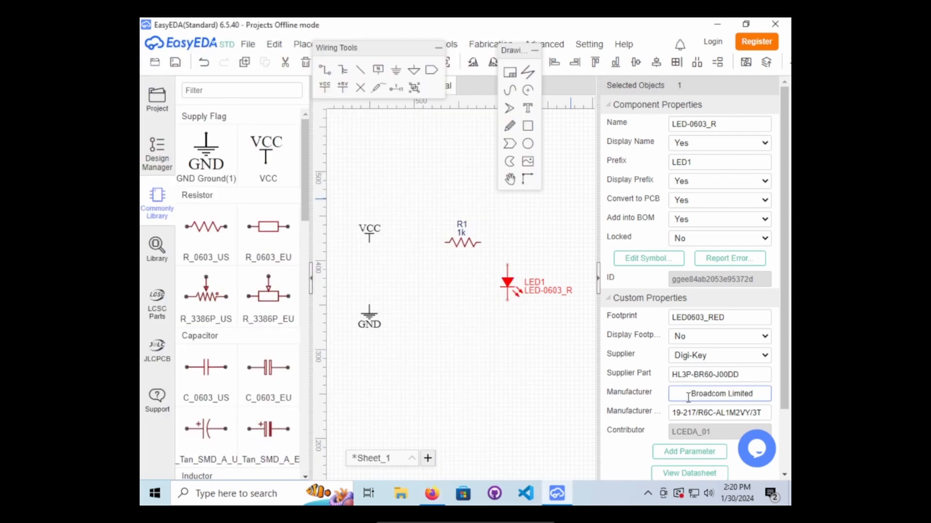
pyautogui.press('BackSpace')
pyautogui.press('BackSpace')
pyautogui.press('BackSpace')
pyautogui.press('BackSpace')
pyautogui.press('BackSpace')
pyautogui.press('BackSpace')
pyautogui.press('BackSpace')
pyautogui.press('BackSpace')
pyautogui.press('BackSpace')
# Try to carry the Cut Tape part number from the DigiKey page over to LED1's manufacturer part property.
pyautogui.click(432, 494)
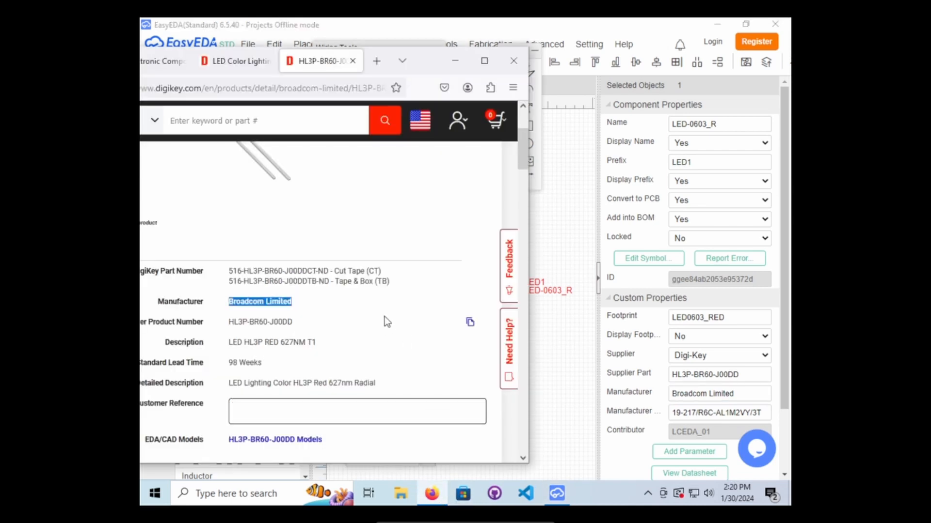
pyautogui.click(383, 315)
pyautogui.moveTo(322, 268); pyautogui.dragTo(253, 270)
pyautogui.tripleClick(695, 413)
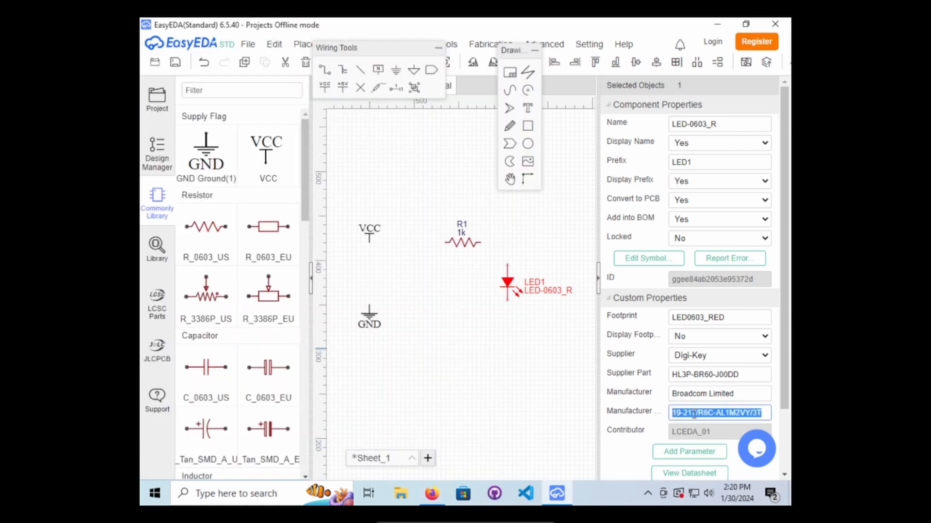
pyautogui.click(729, 412)
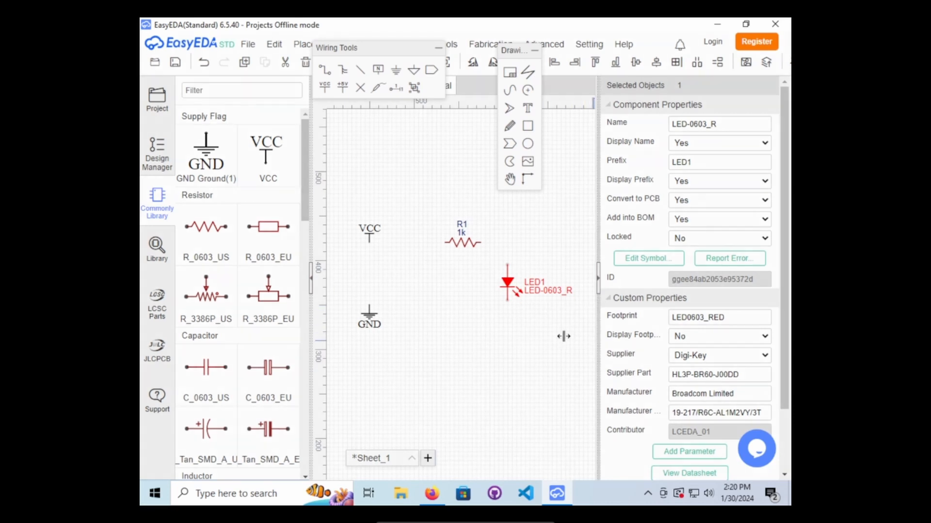
# Narrow the common parts list to widen the canvas and clear LED1's manufacturer part value.
pyautogui.moveTo(312, 301); pyautogui.dragTo(289, 301)
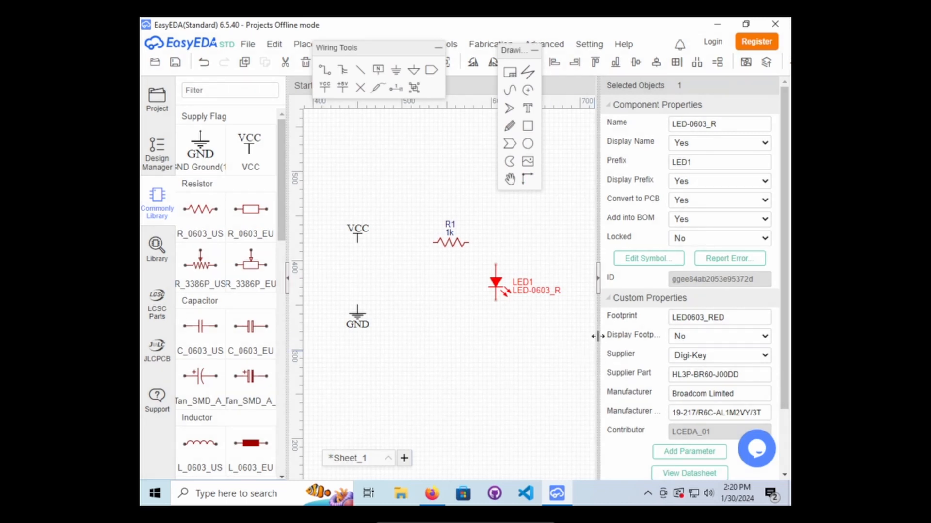
pyautogui.click(681, 413)
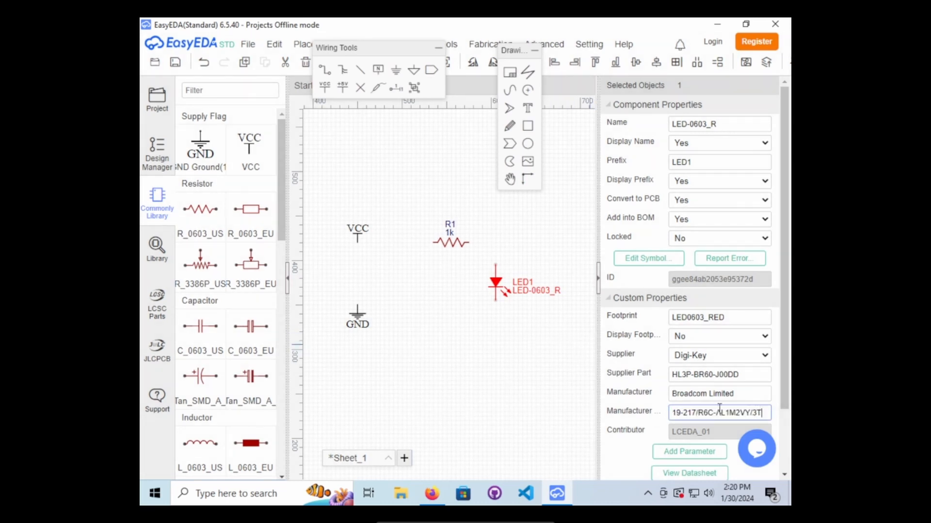
pyautogui.hotkey('ctrl', 'a')
pyautogui.press('BackSpace')
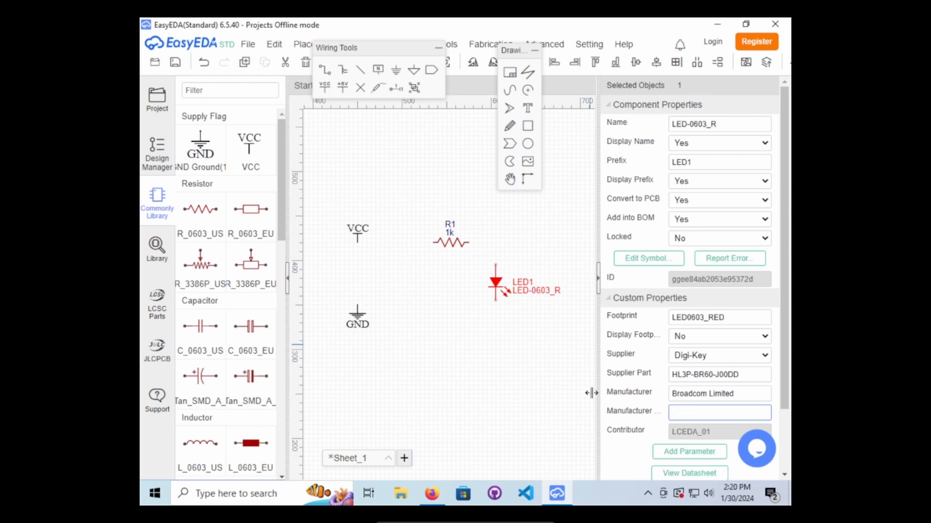
# Copy the Cut Tape number 516-HL3P-BR60-J00DDCT-ND from the DigiKey page and enter it as LED1's manufacturer part.
pyautogui.hotkey('alt', 'Tab')
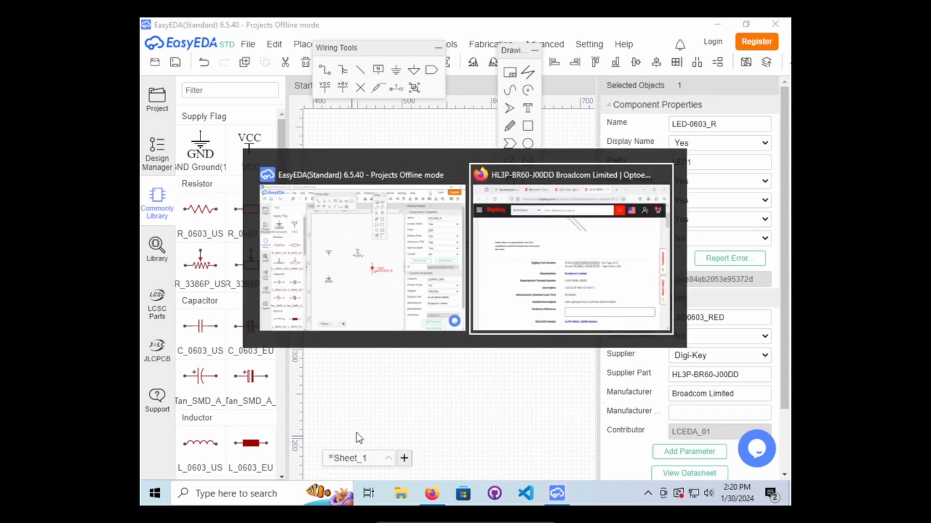
pyautogui.click(310, 273)
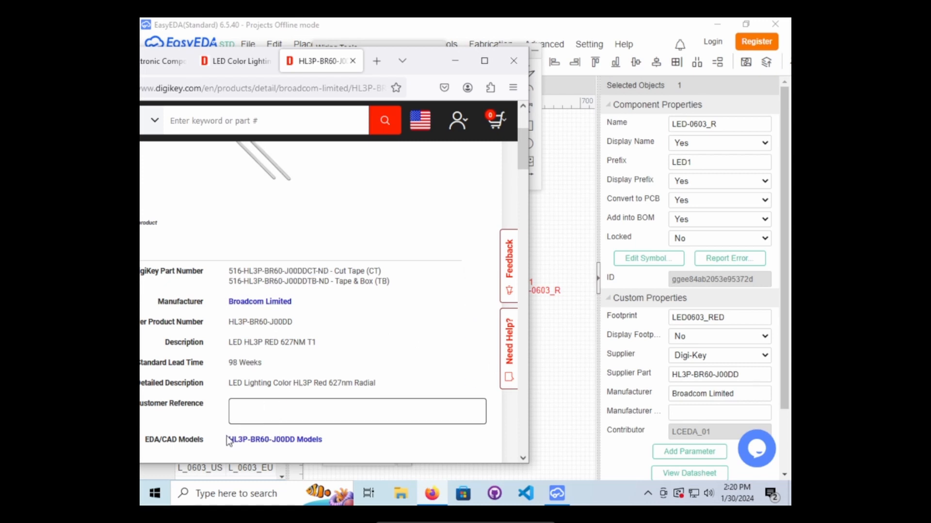
pyautogui.scroll(-2, 217, 428)
pyautogui.scroll(2, 274, 355)
pyautogui.moveTo(330, 271); pyautogui.dragTo(226, 275)
pyautogui.hotkey('ctrl', 'c')
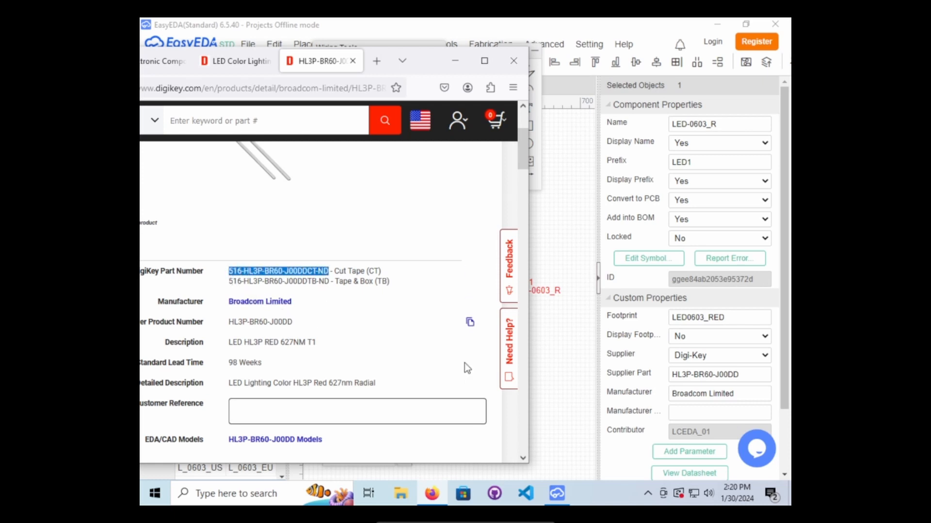
pyautogui.click(696, 413)
pyautogui.hotkey('ctrl', 'v')
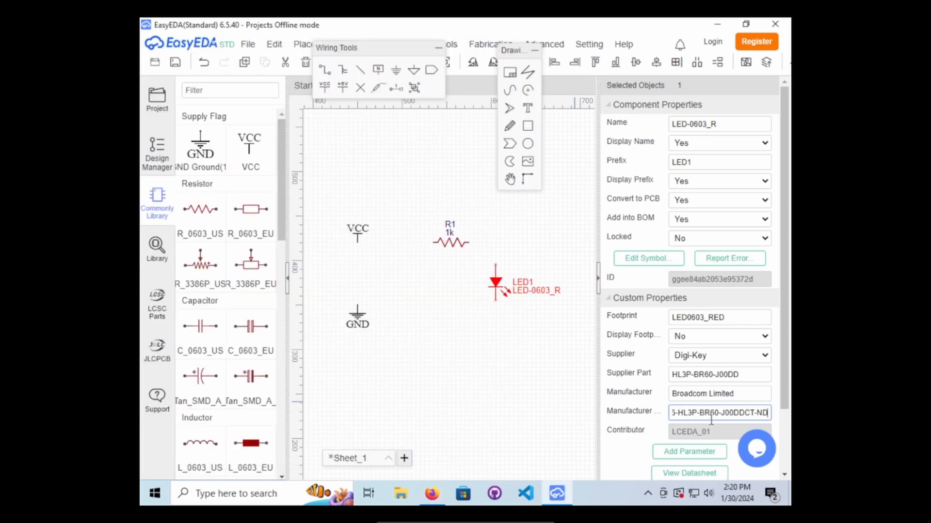
# Switch to the DigiKey page in Firefox and open the HL3P-BR60-J00DD EDA/CAD models link in a separate tab.
pyautogui.scroll(-2, 682, 435)
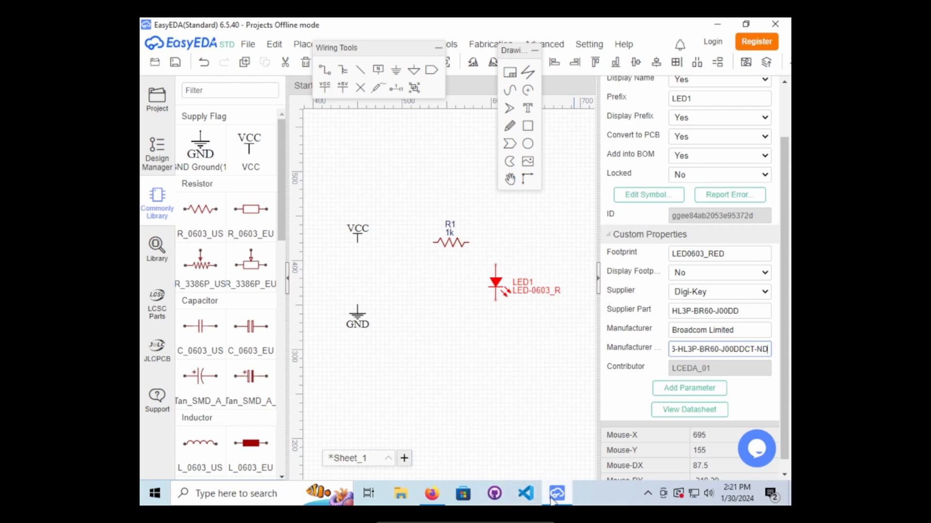
pyautogui.click(439, 502)
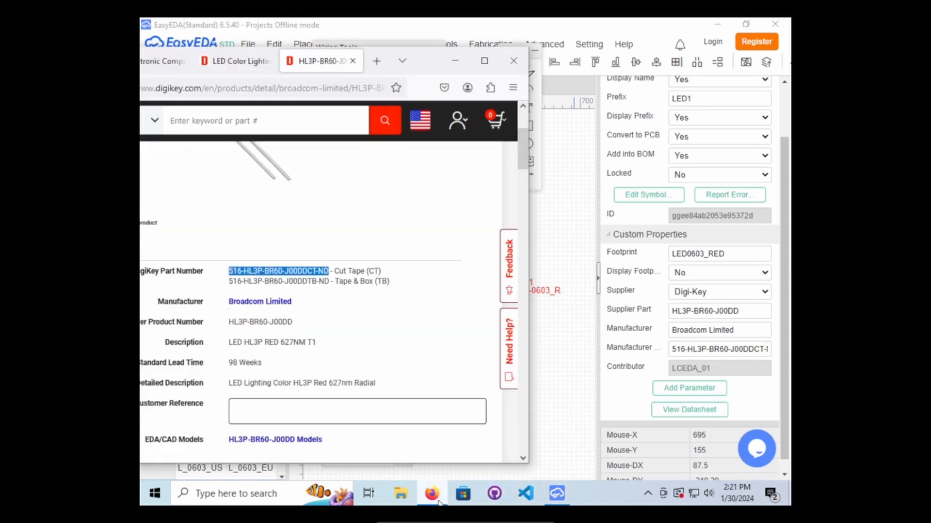
pyautogui.click(353, 354)
pyautogui.scroll(-3, 353, 356)
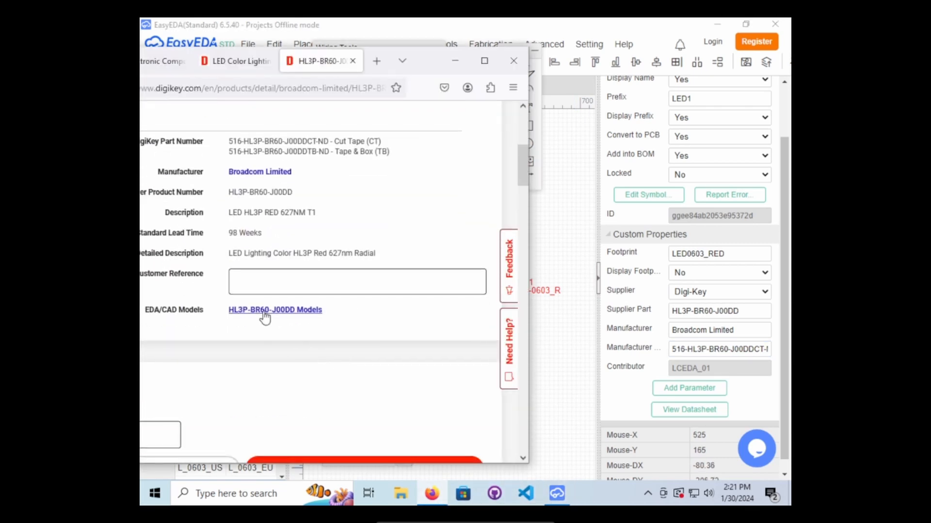
pyautogui.rightClick(264, 318)
pyautogui.click(326, 110)
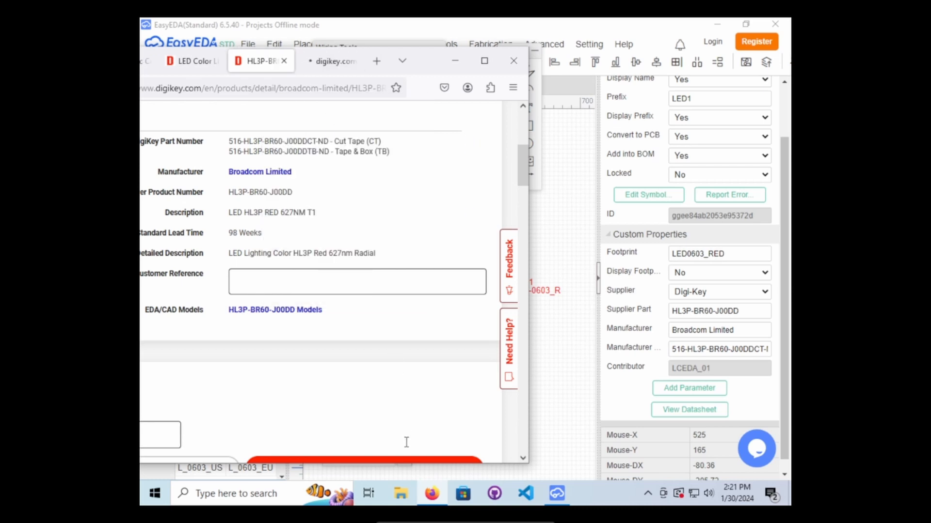
# Examine the HL3P-BR60-J00DD product page, including its pricing, product attributes, documents, export classifications and additional resources.
pyautogui.moveTo(422, 59); pyautogui.dragTo(652, 60)
pyautogui.scroll(-8, 504, 289)
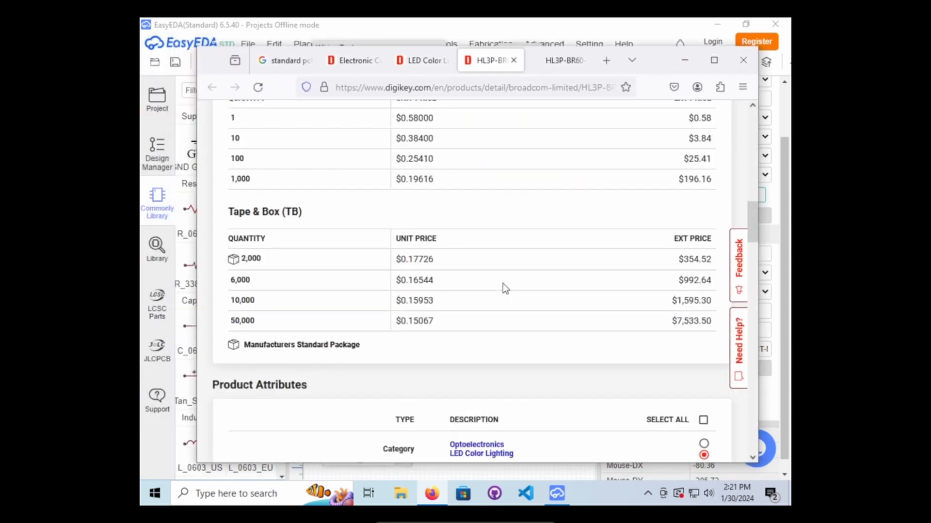
pyautogui.scroll(-4, 502, 286)
pyautogui.scroll(-2, 505, 299)
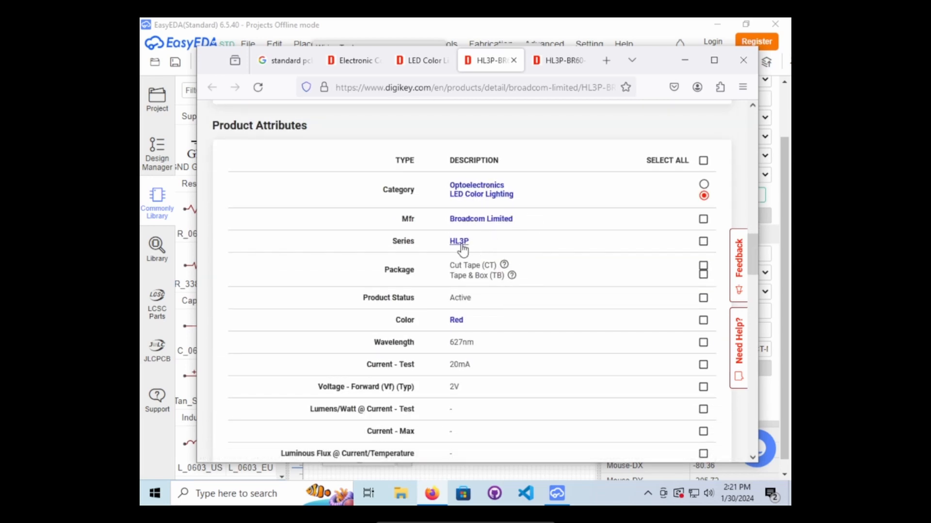
pyautogui.scroll(-4, 466, 274)
pyautogui.scroll(-6, 459, 268)
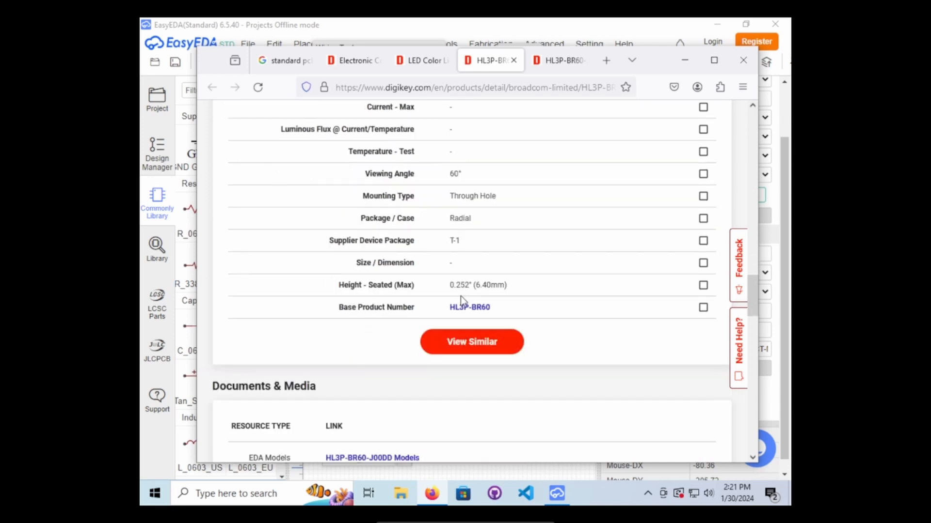
pyautogui.scroll(-6, 474, 313)
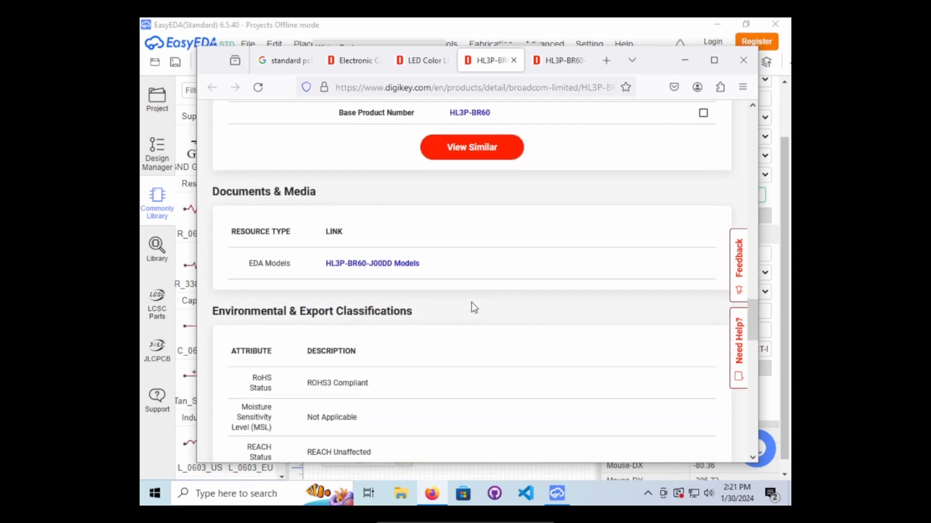
pyautogui.scroll(-6, 374, 274)
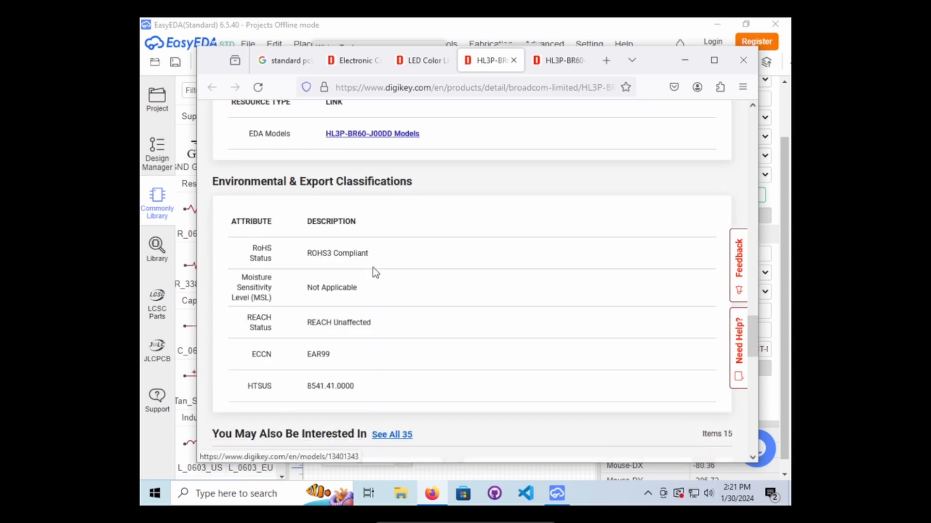
pyautogui.scroll(-13, 373, 267)
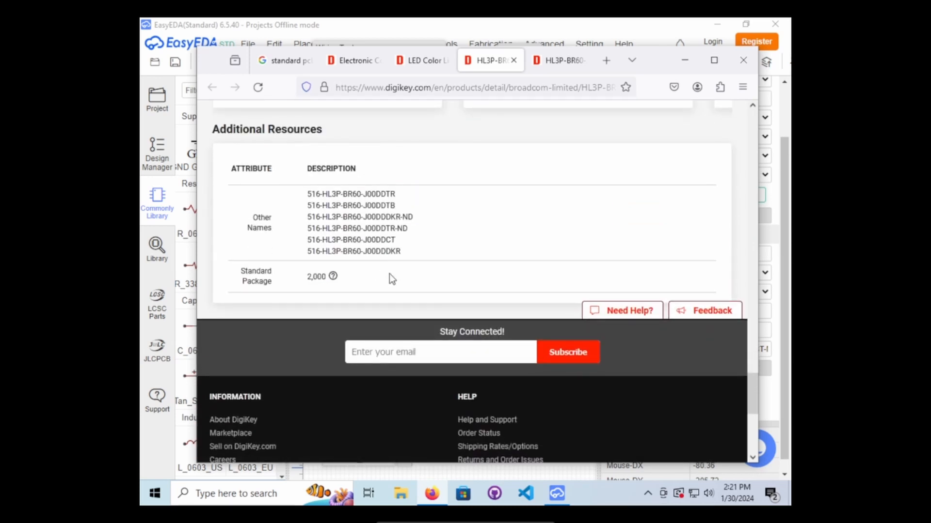
pyautogui.scroll(8, 389, 274)
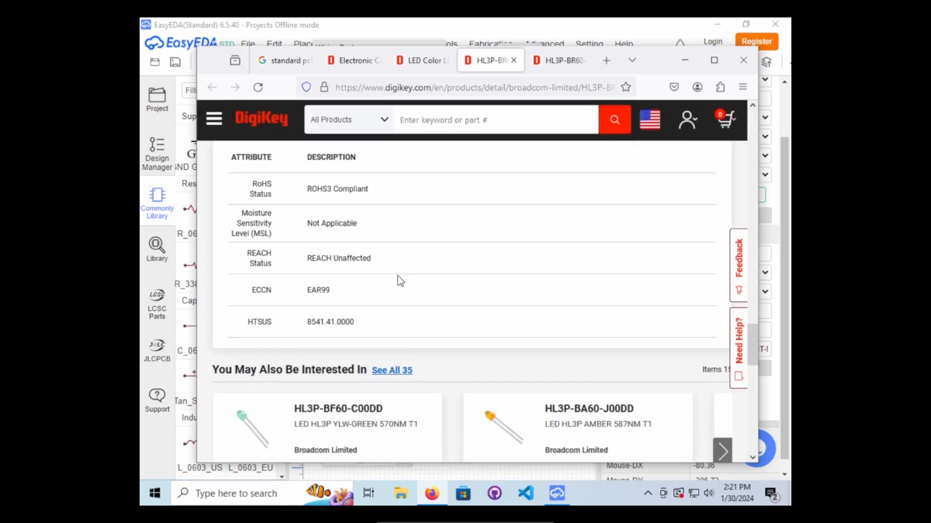
pyautogui.scroll(18, 398, 276)
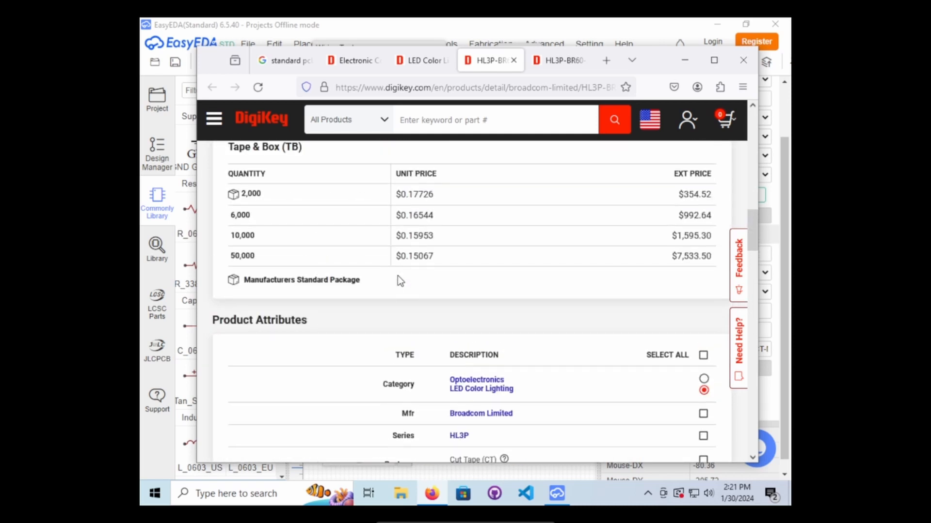
pyautogui.scroll(10, 482, 355)
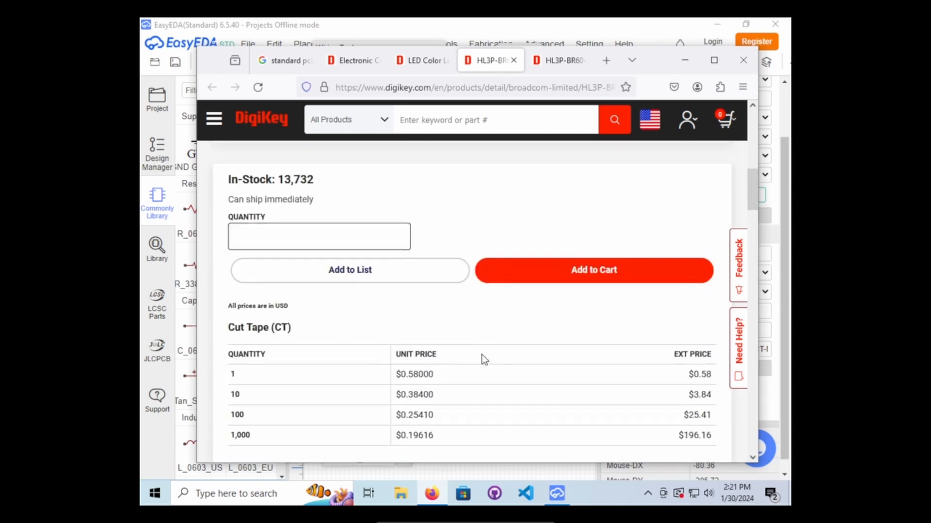
pyautogui.scroll(1, 482, 355)
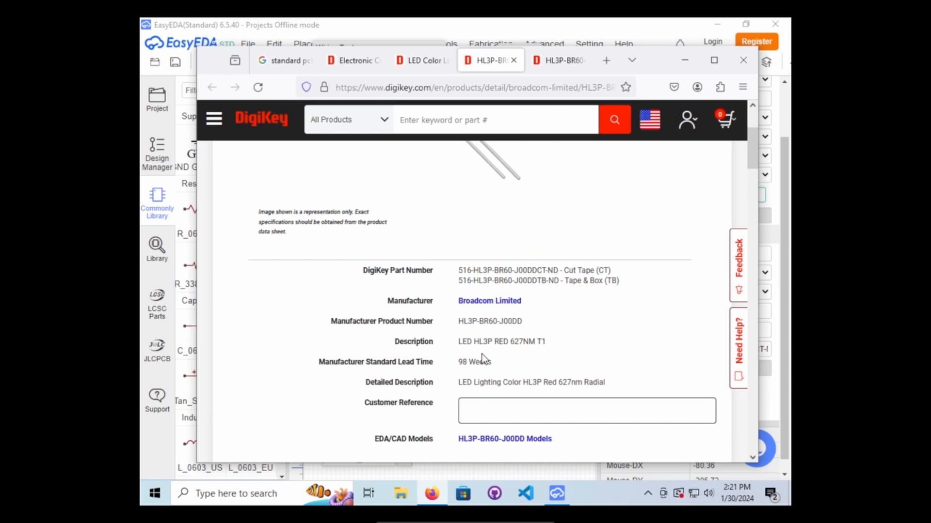
pyautogui.scroll(3, 482, 354)
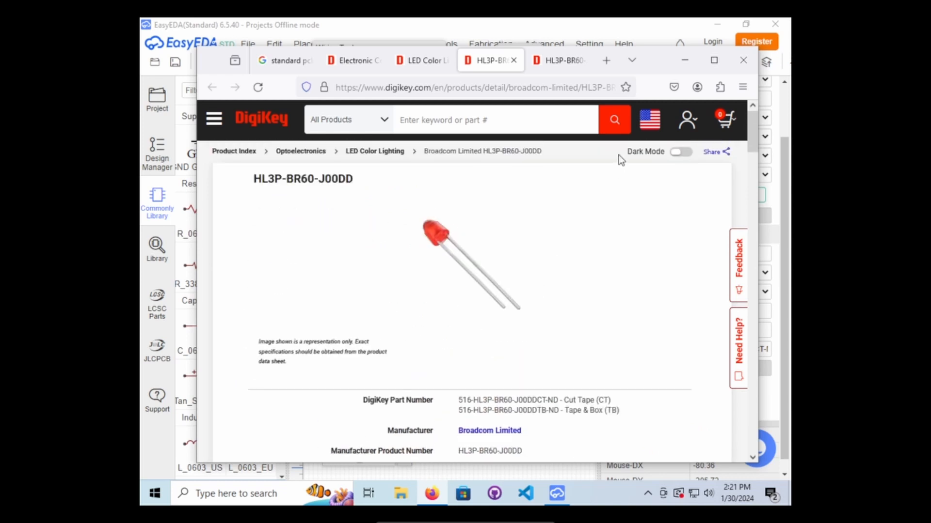
# Inspect the schematic symbol, footprint and 3D model previews on the HL3P-BR60-J00DD models page.
pyautogui.click(556, 58)
pyautogui.scroll(-1, 504, 258)
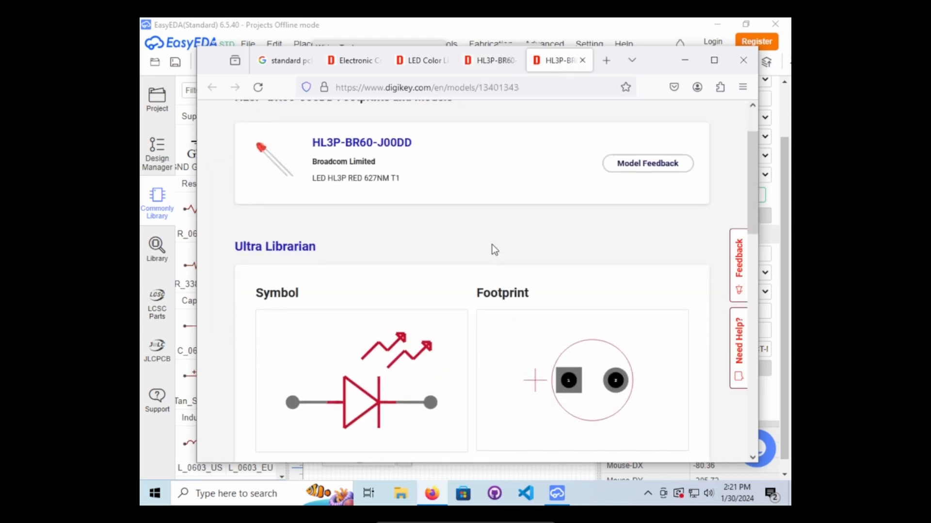
pyautogui.scroll(-3, 389, 257)
pyautogui.scroll(-3, 378, 234)
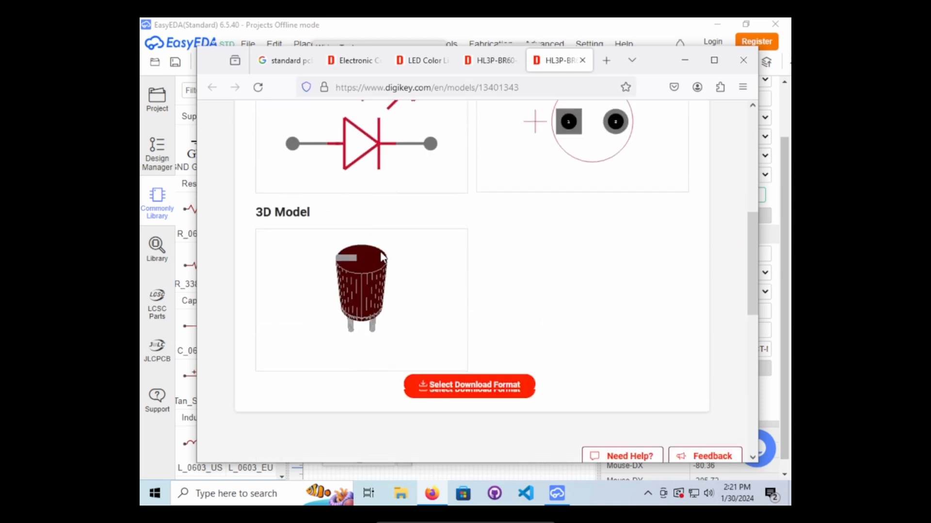
pyautogui.scroll(2, 389, 296)
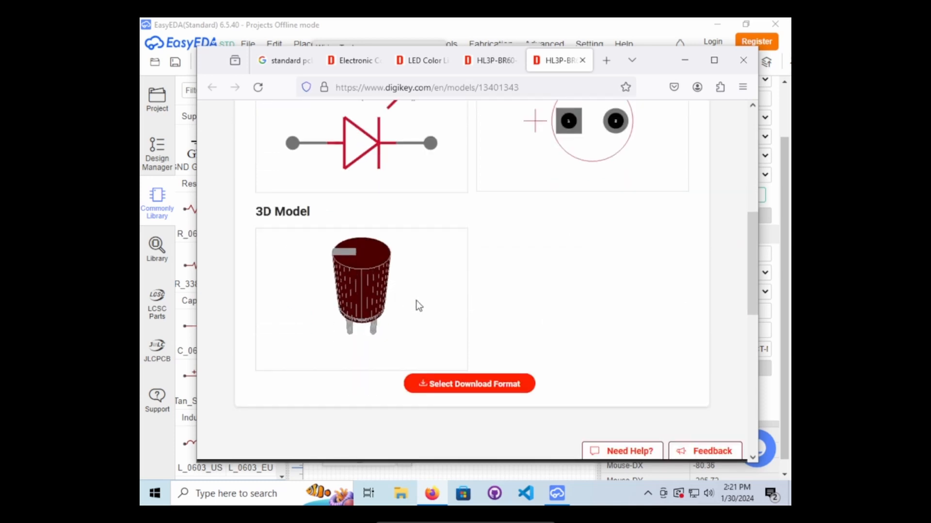
pyautogui.scroll(-1, 436, 296)
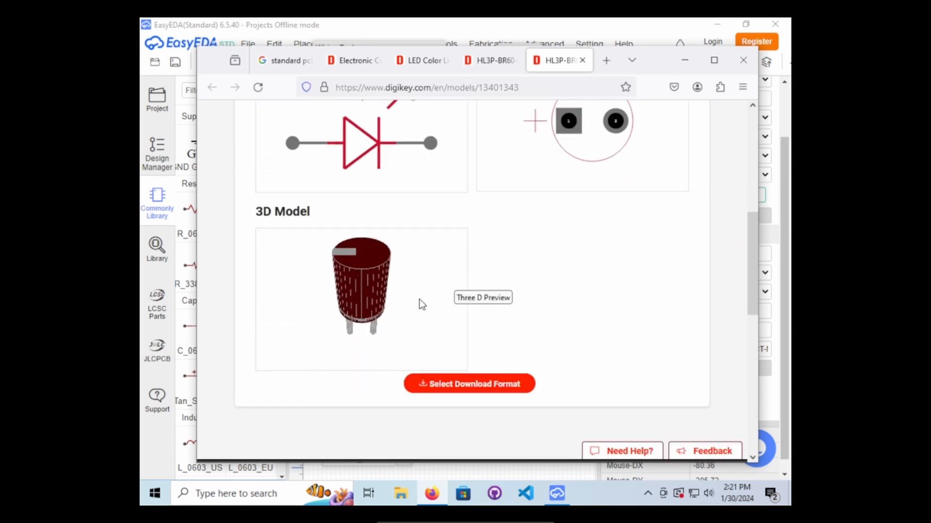
pyautogui.scroll(-3, 571, 267)
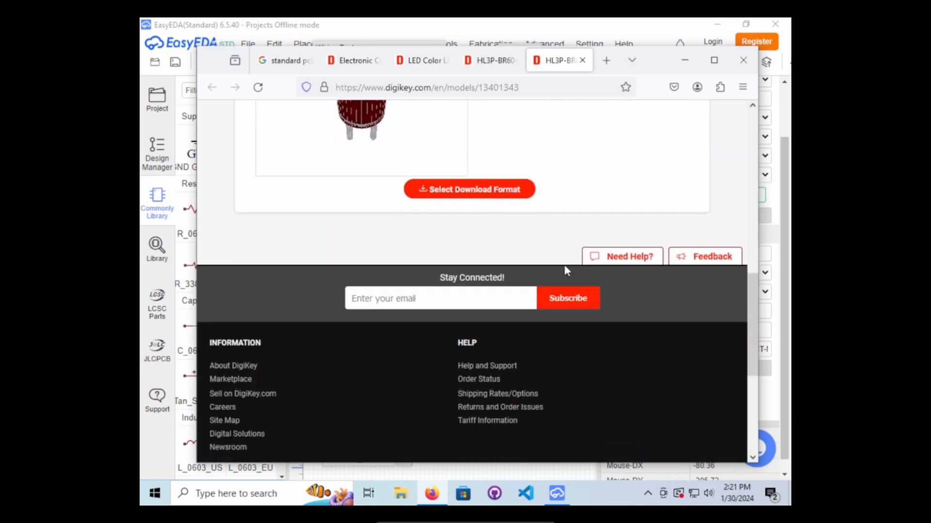
pyautogui.scroll(7, 564, 265)
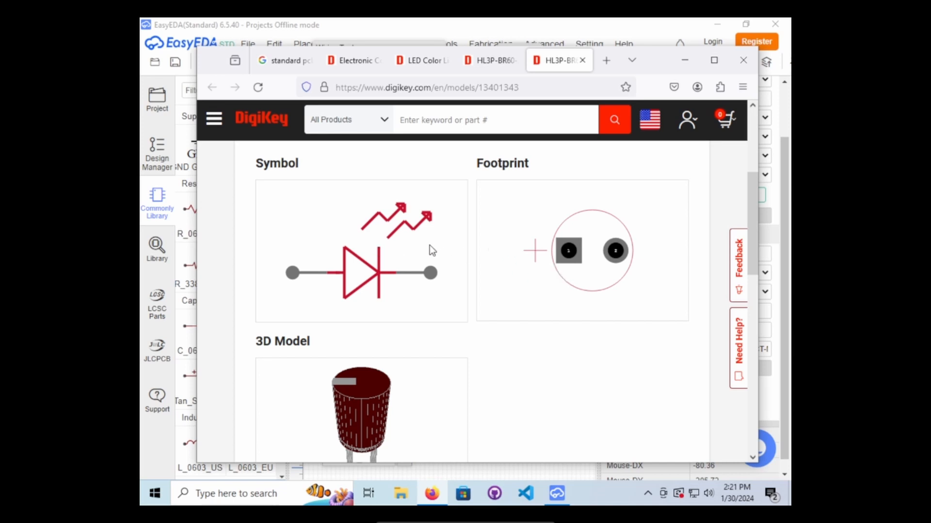
pyautogui.scroll(-10, 523, 240)
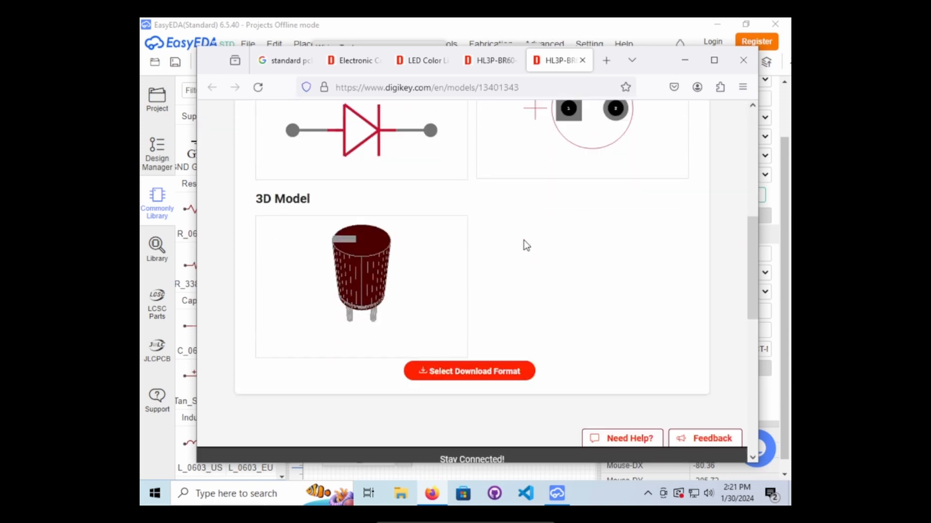
pyautogui.scroll(7, 522, 239)
pyautogui.scroll(4, 522, 243)
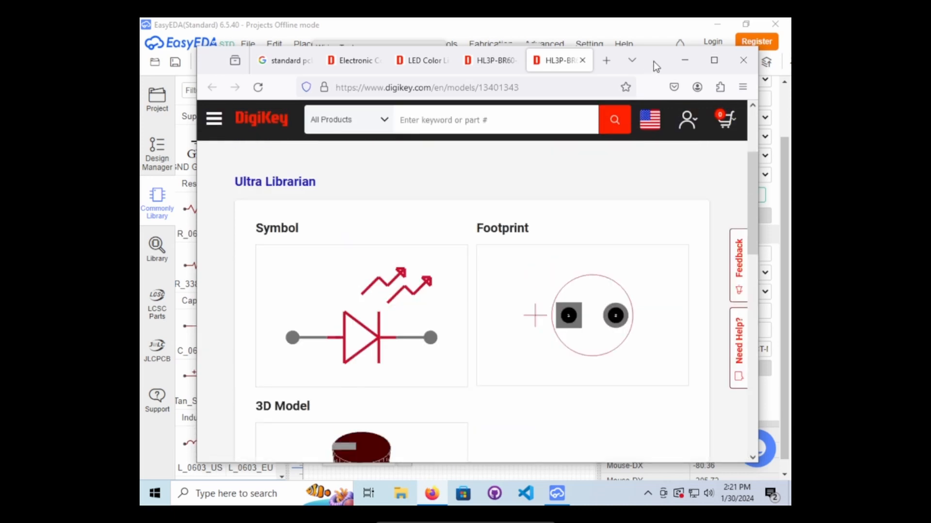
# Return to the EasyEDA schematic, check LED1's footprint property and deselect the LED.
pyautogui.click(685, 60)
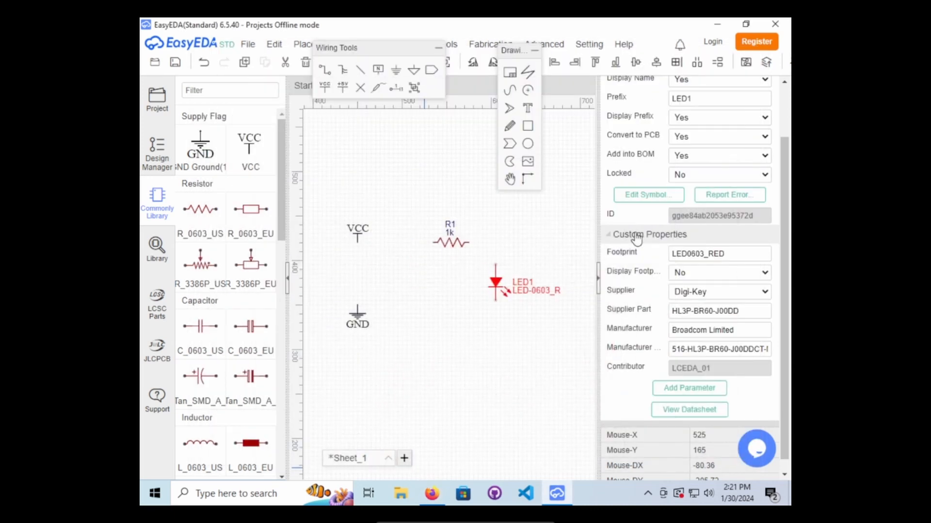
pyautogui.doubleClick(703, 252)
pyautogui.click(499, 236)
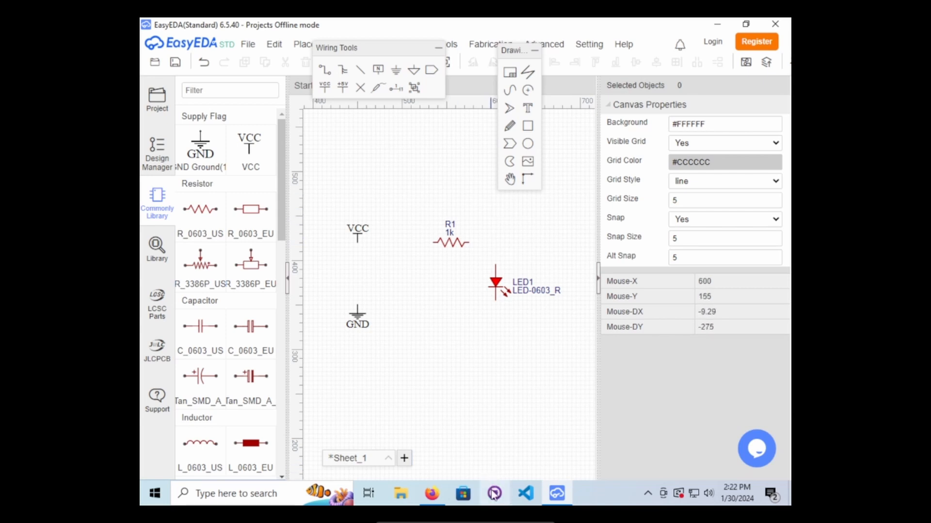
# Switch back to Firefox and compare the 0603 size search with the DigiKey LED results, models page and product page.
pyautogui.moveTo(439, 499)
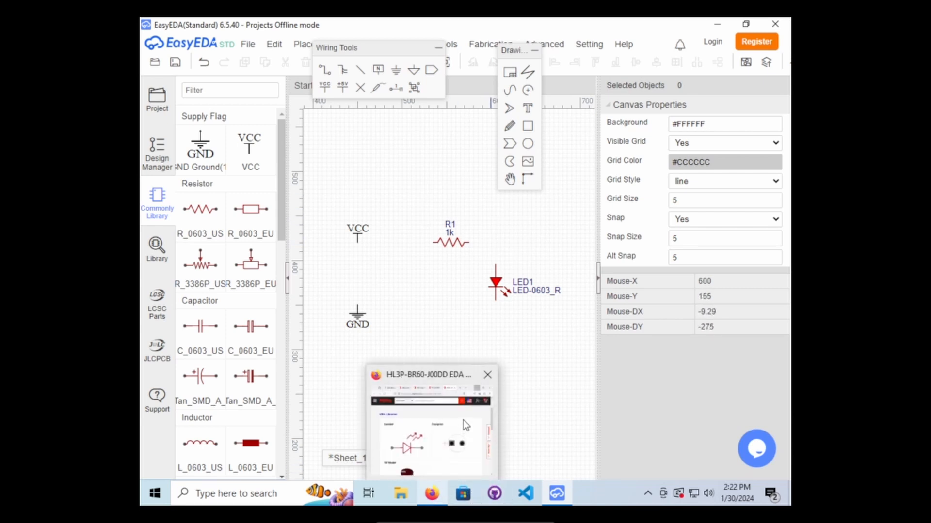
pyautogui.click(463, 420)
pyautogui.click(349, 62)
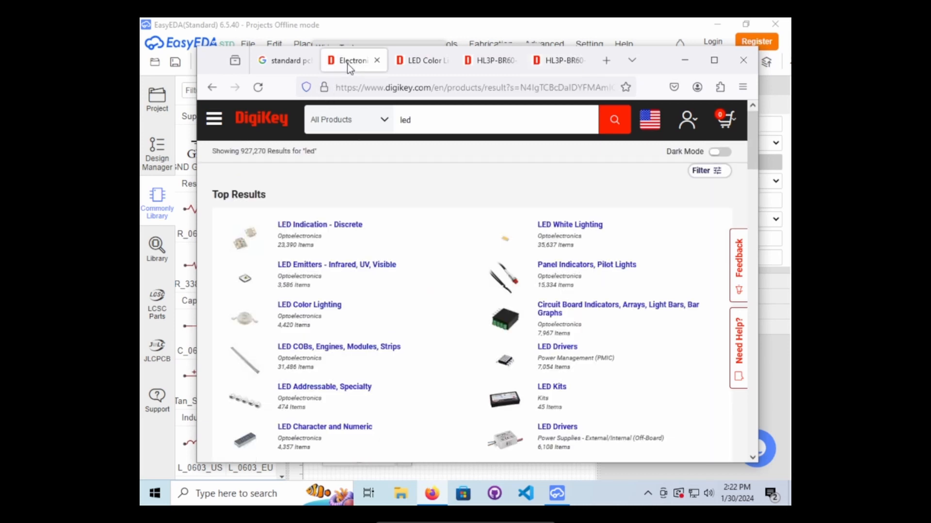
pyautogui.click(279, 61)
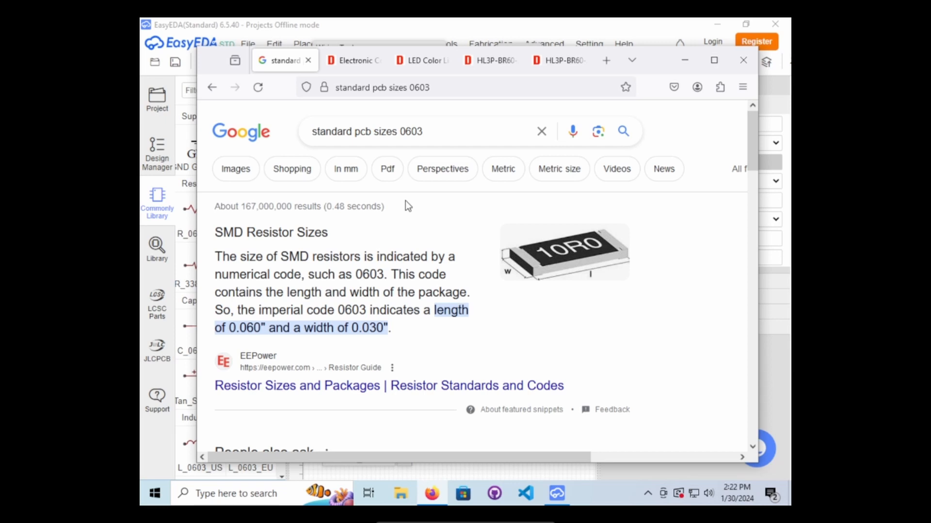
pyautogui.click(499, 57)
pyautogui.click(557, 59)
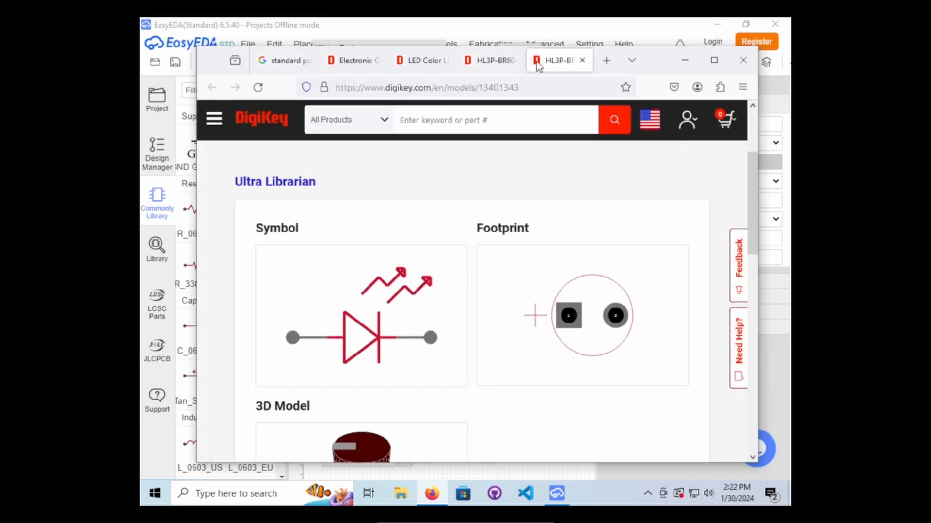
pyautogui.click(503, 61)
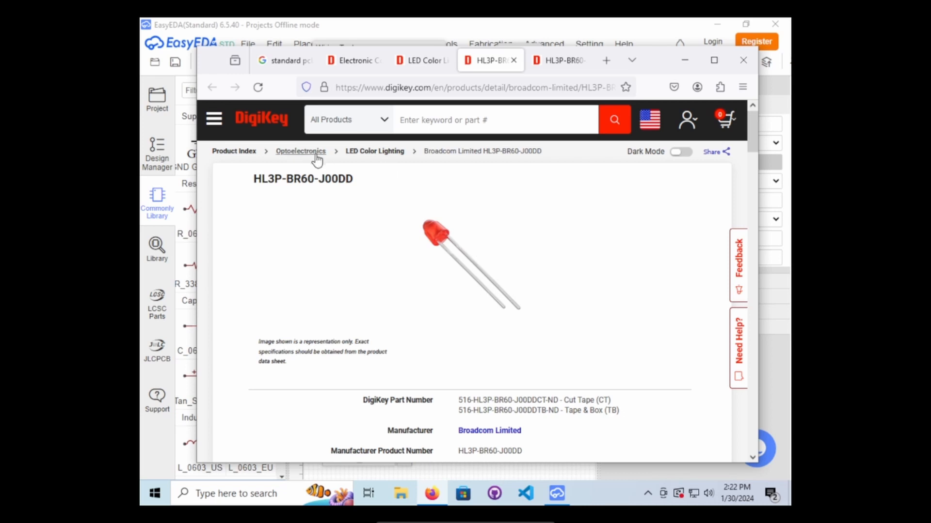
# Examine the filter options and applied filters of DigiKey's LED Color Lighting list.
pyautogui.click(422, 60)
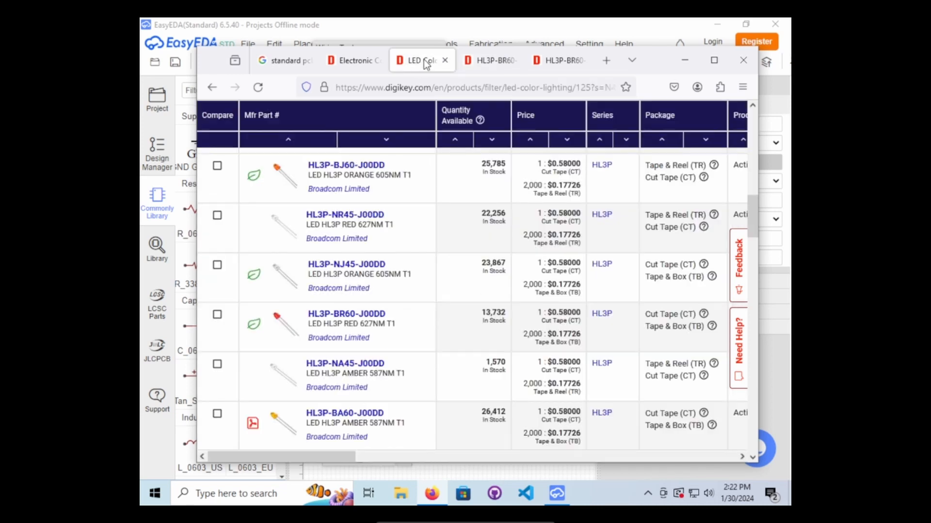
pyautogui.scroll(6, 405, 181)
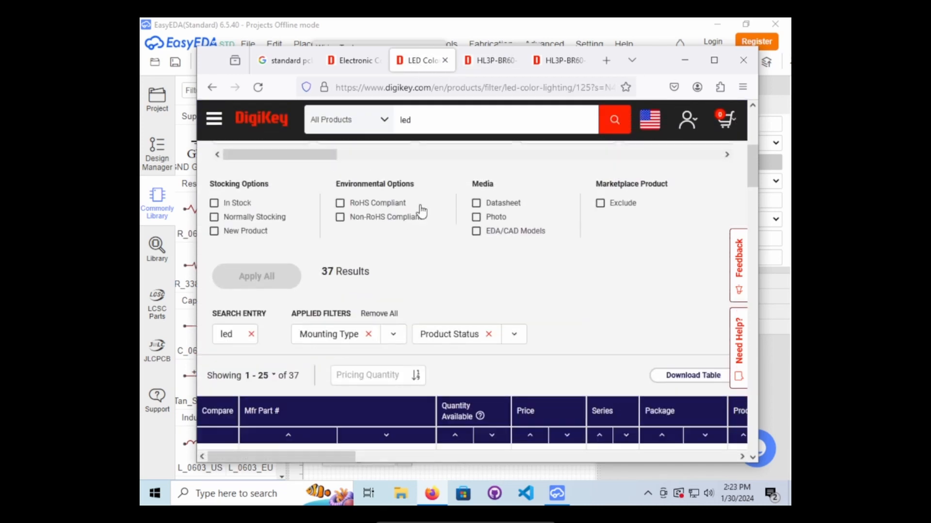
pyautogui.scroll(4, 461, 300)
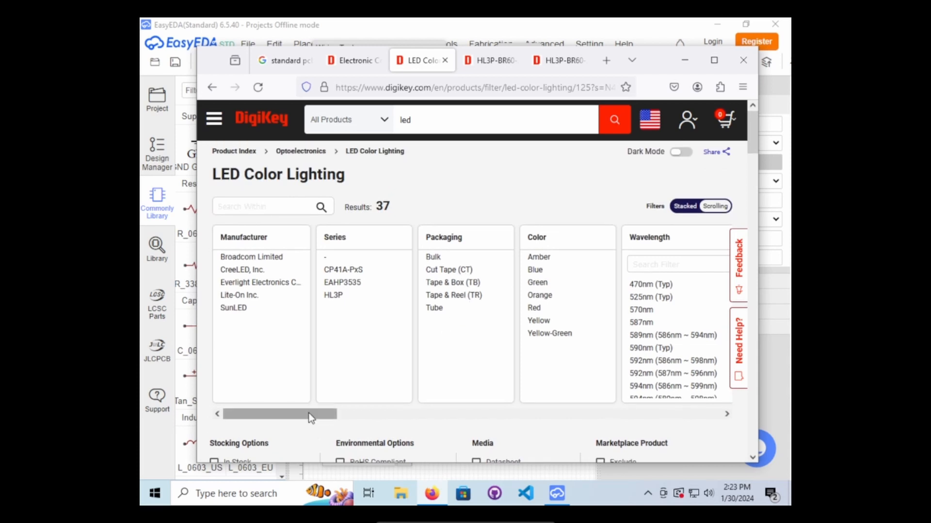
pyautogui.moveTo(308, 414)
pyautogui.mouseDown()
pyautogui.moveTo(721, 394)
pyautogui.moveTo(610, 412)
pyautogui.moveTo(286, 419)
pyautogui.moveTo(294, 418)
pyautogui.mouseUp()
pyautogui.scroll(-2, 307, 411)
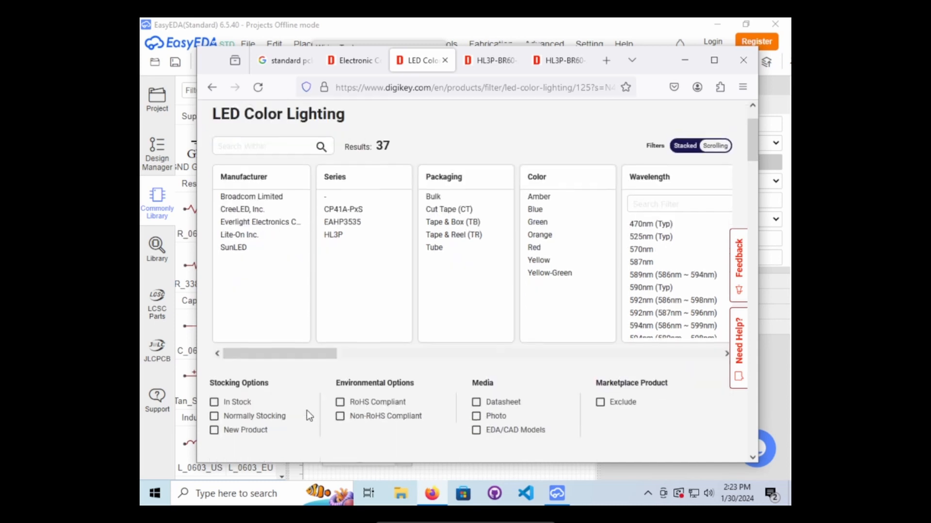
pyautogui.scroll(-4, 307, 411)
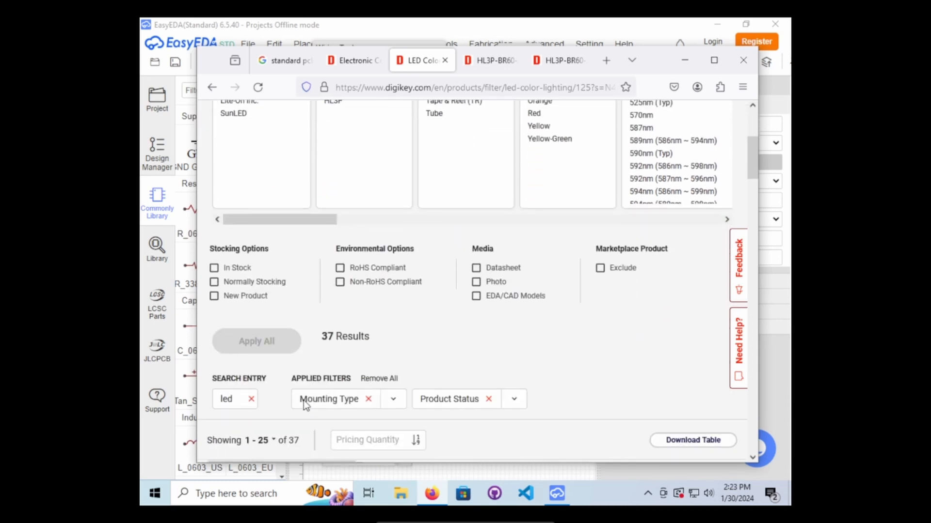
# Remove the Through Hole filter from the LED results and select Surface Mount as the mounting type.
pyautogui.click(392, 401)
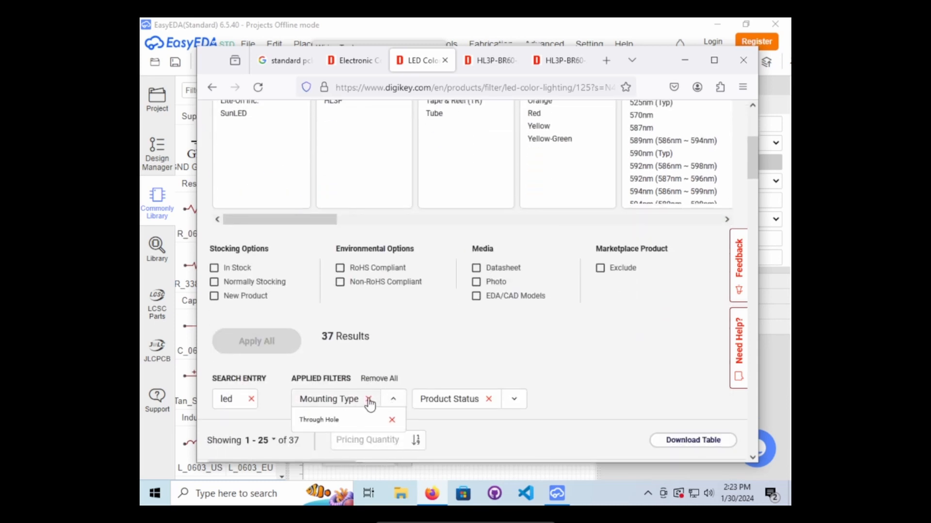
pyautogui.click(392, 420)
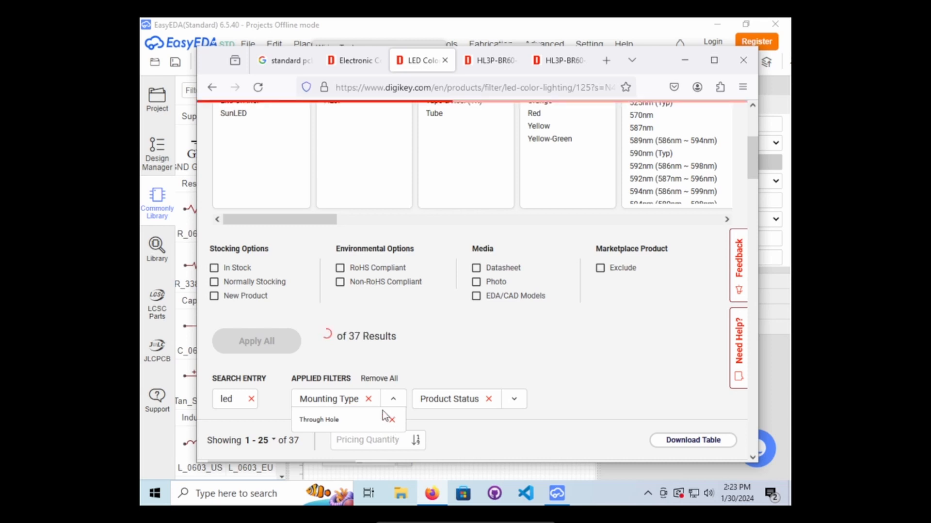
pyautogui.moveTo(275, 415); pyautogui.dragTo(628, 397)
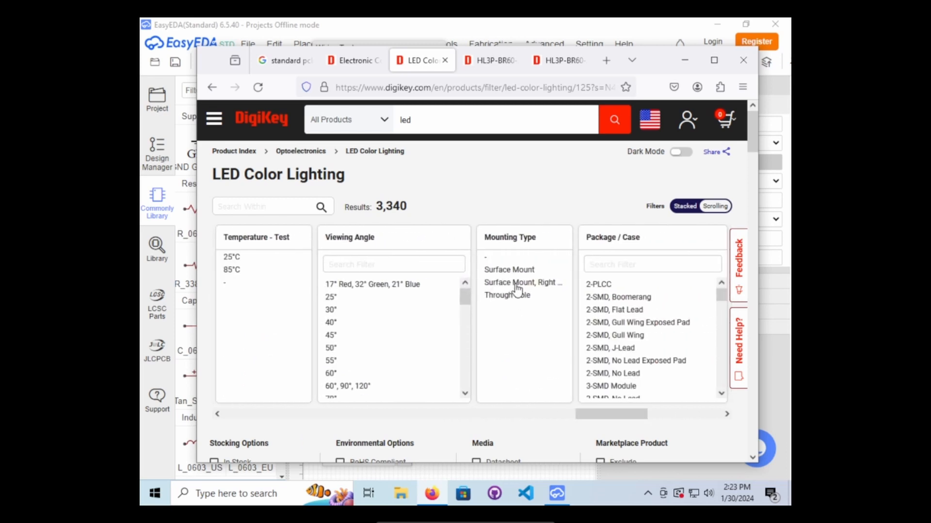
pyautogui.click(519, 270)
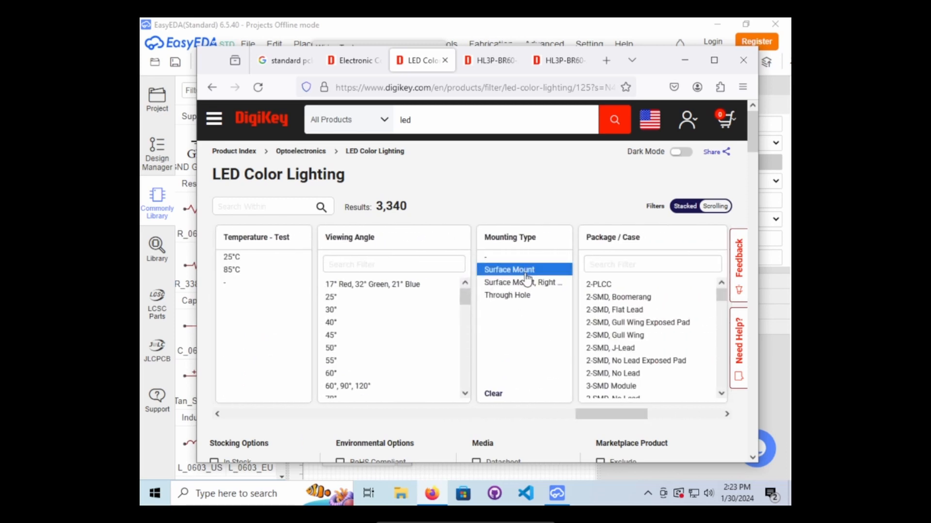
# Examine the Package / Case options offered for the Surface Mount mounting type.
pyautogui.moveTo(616, 414); pyautogui.dragTo(644, 415)
pyautogui.scroll(-5, 484, 324)
pyautogui.scroll(-5, 484, 324)
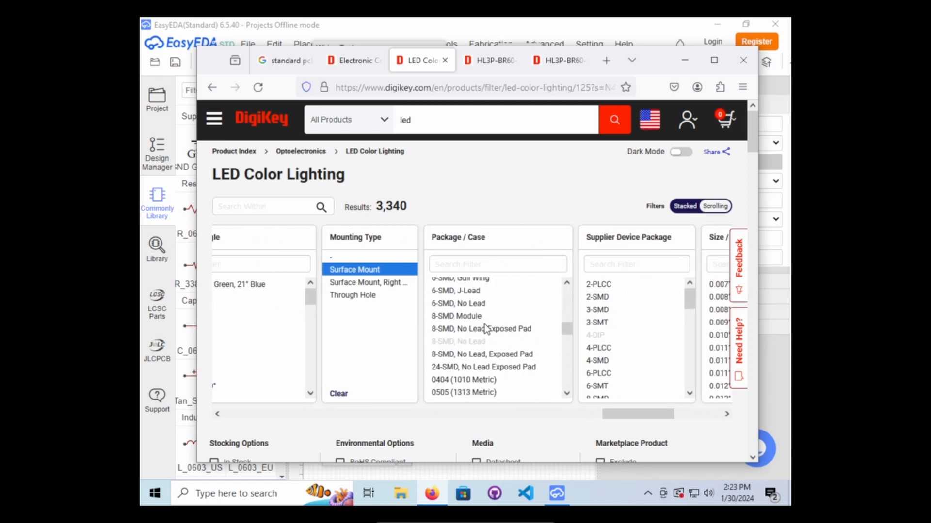
pyautogui.scroll(1, 476, 317)
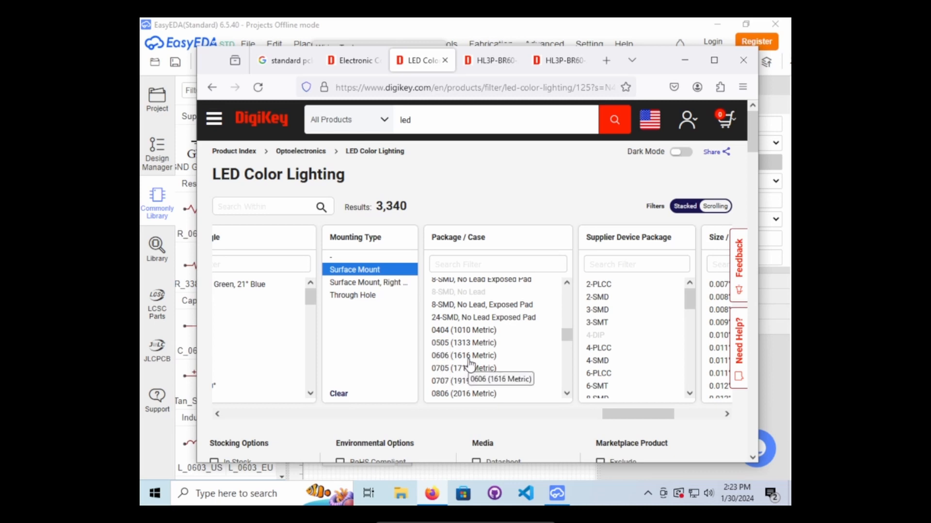
pyautogui.scroll(-3, 470, 362)
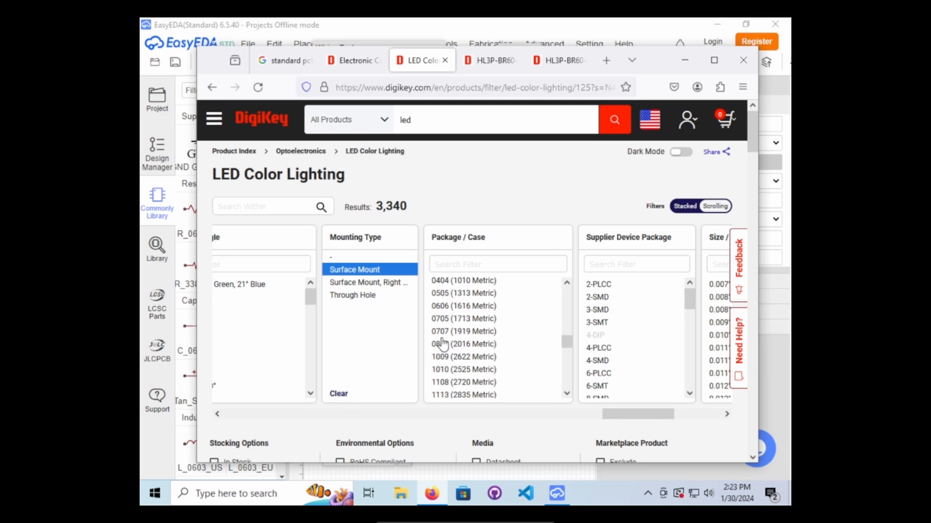
pyautogui.scroll(-3, 442, 316)
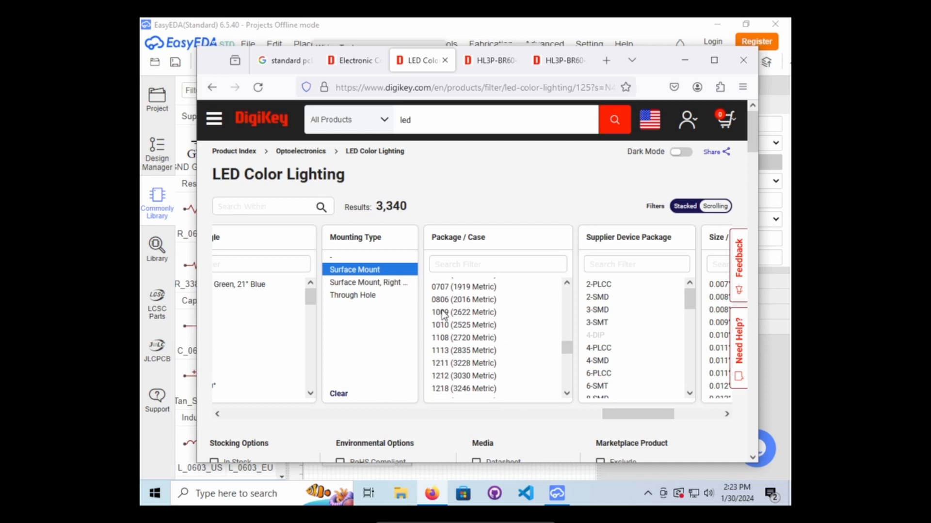
pyautogui.scroll(-10, 442, 316)
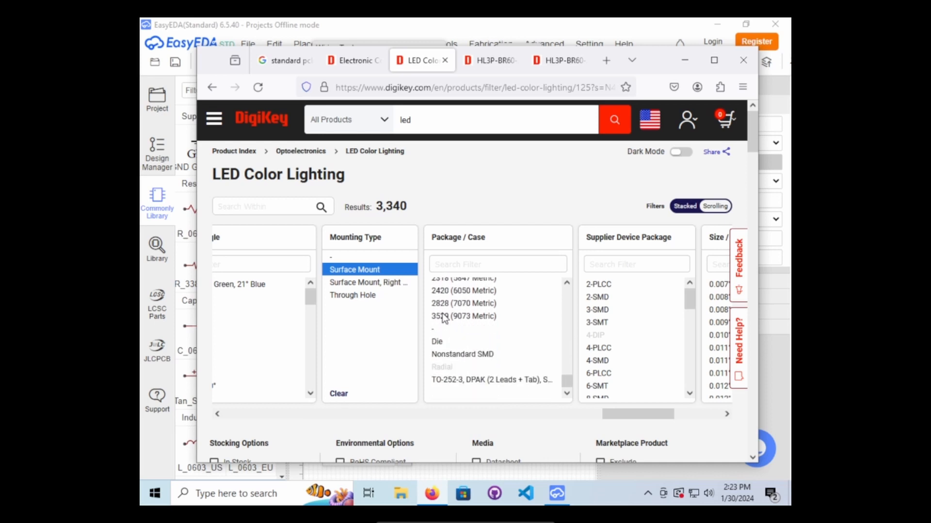
pyautogui.scroll(8, 443, 320)
pyautogui.scroll(10, 443, 318)
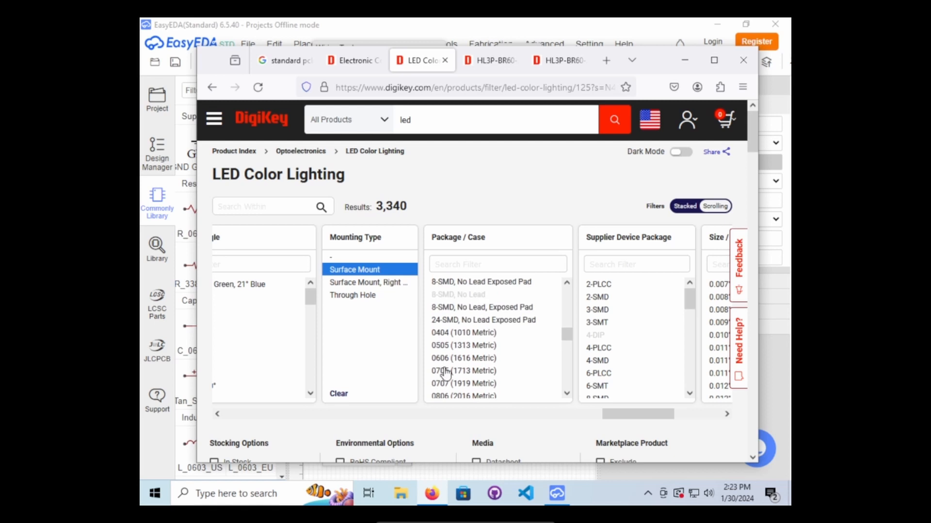
pyautogui.scroll(2, 445, 365)
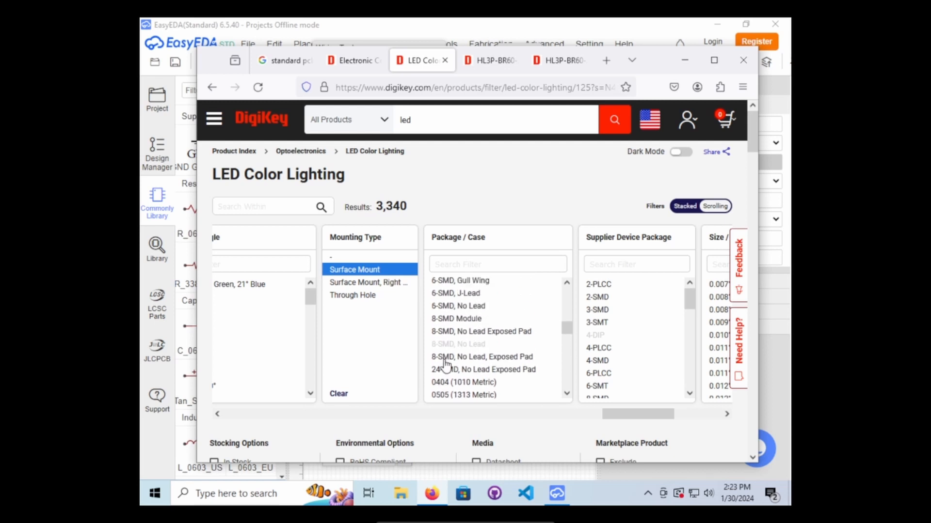
pyautogui.scroll(8, 446, 363)
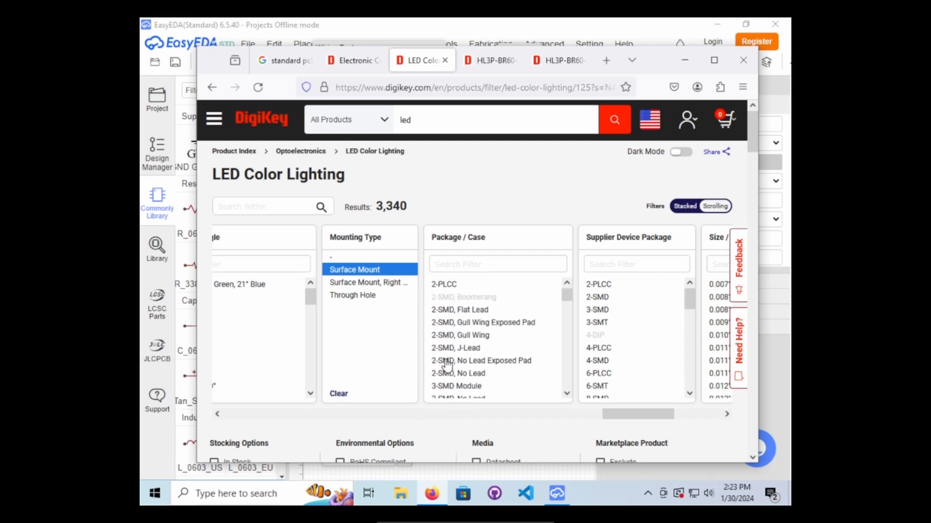
# Compare the Package / Case options for right-angle surface mounting with those for Surface Mount, leaving only Surface Mount selected.
pyautogui.click(368, 286)
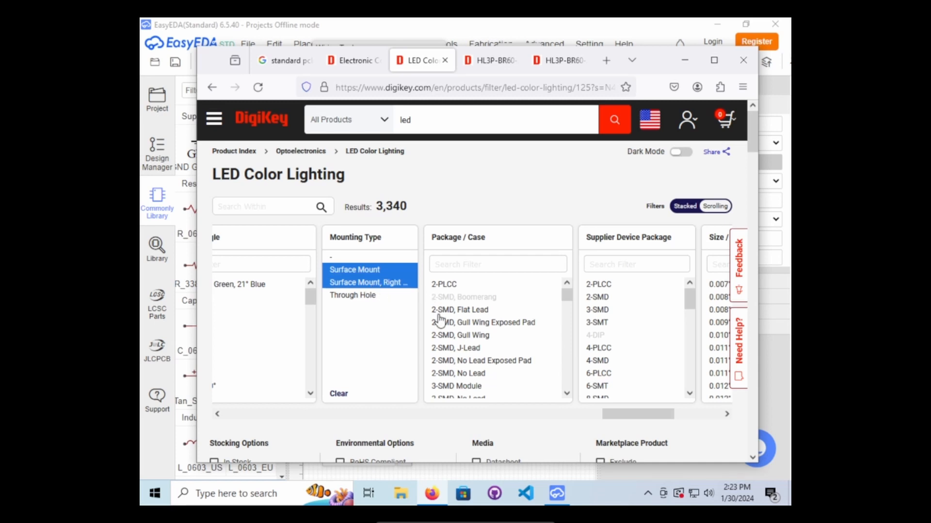
pyautogui.click(378, 275)
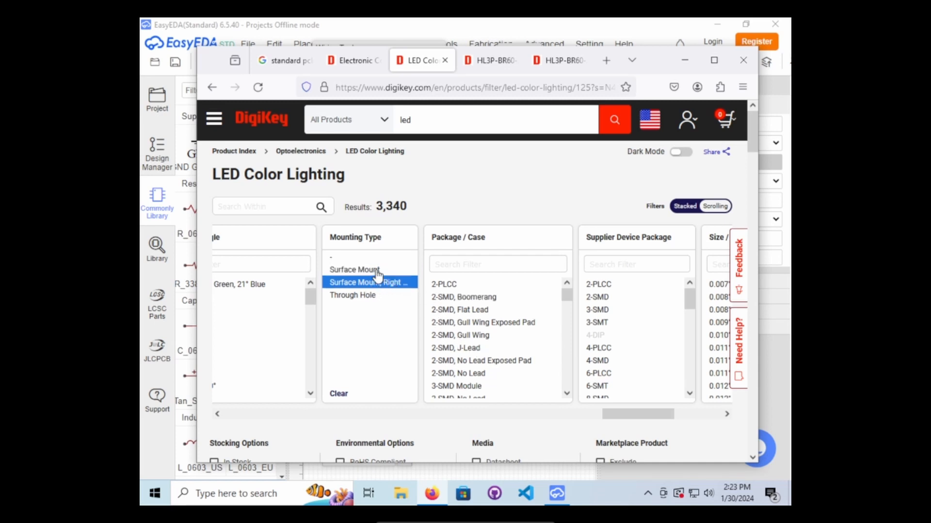
pyautogui.scroll(-5, 457, 322)
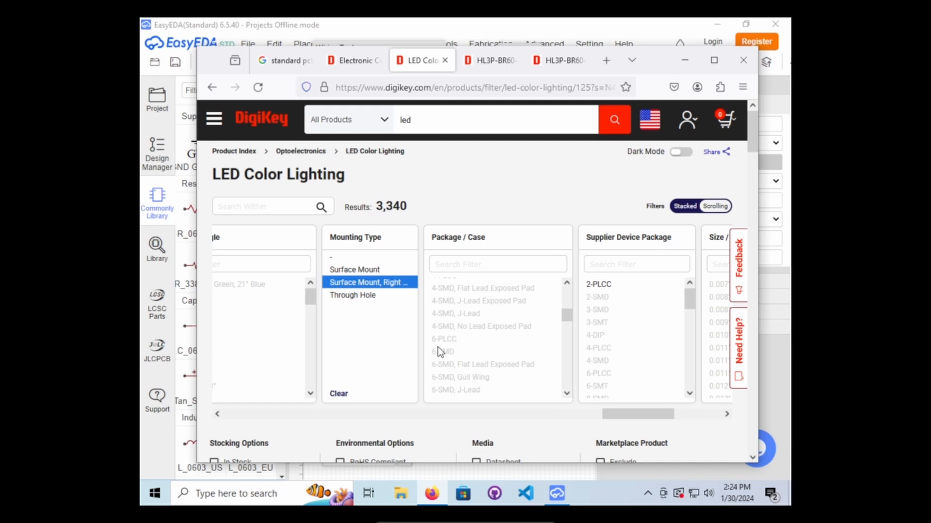
pyautogui.scroll(-5, 456, 347)
pyautogui.scroll(4, 482, 348)
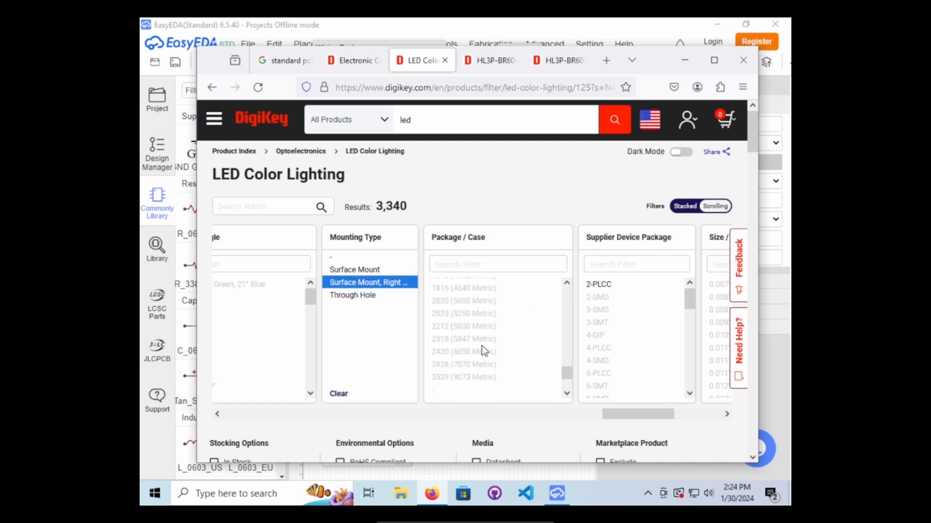
pyautogui.click(371, 282)
pyautogui.click(370, 272)
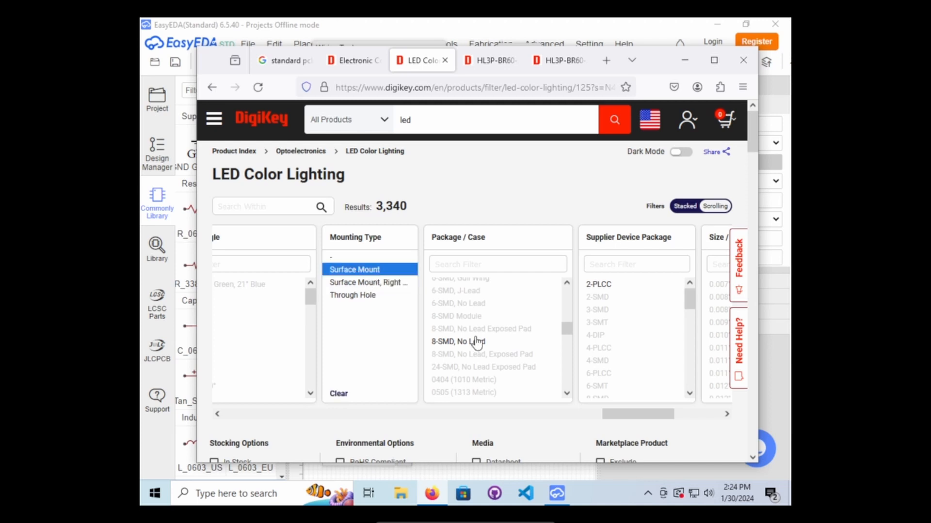
pyautogui.scroll(-5, 474, 340)
pyautogui.scroll(5, 474, 339)
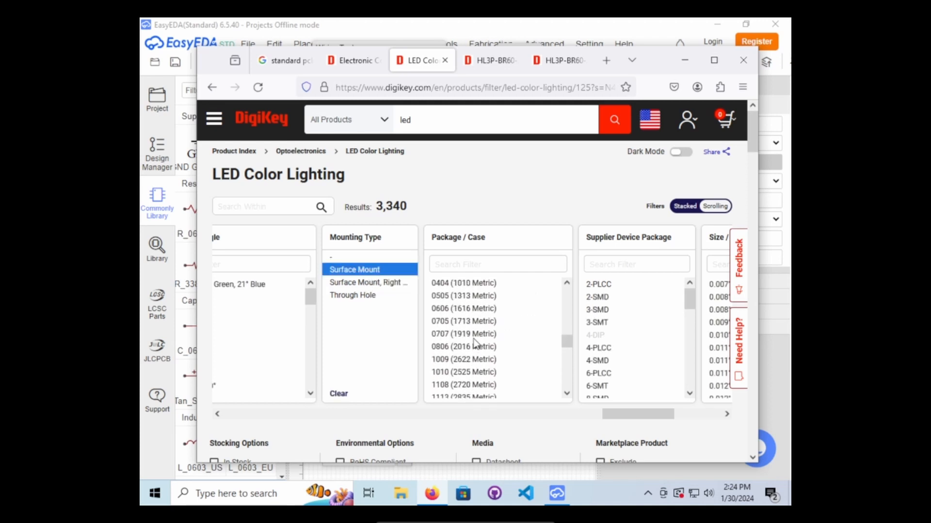
pyautogui.scroll(-2, 473, 342)
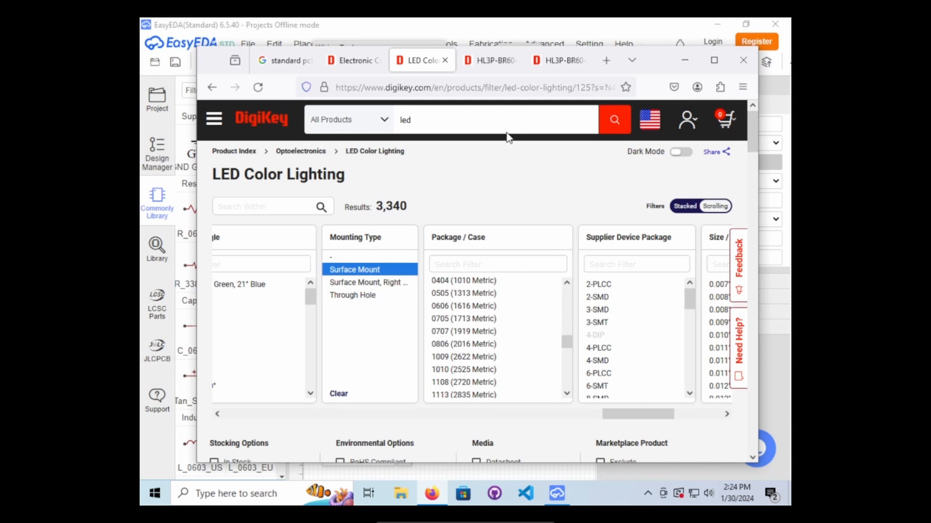
# Switch to the HL3P-BR60-J00DD models page and examine its symbol, footprint and 3D model previews.
pyautogui.click(503, 62)
pyautogui.click(559, 62)
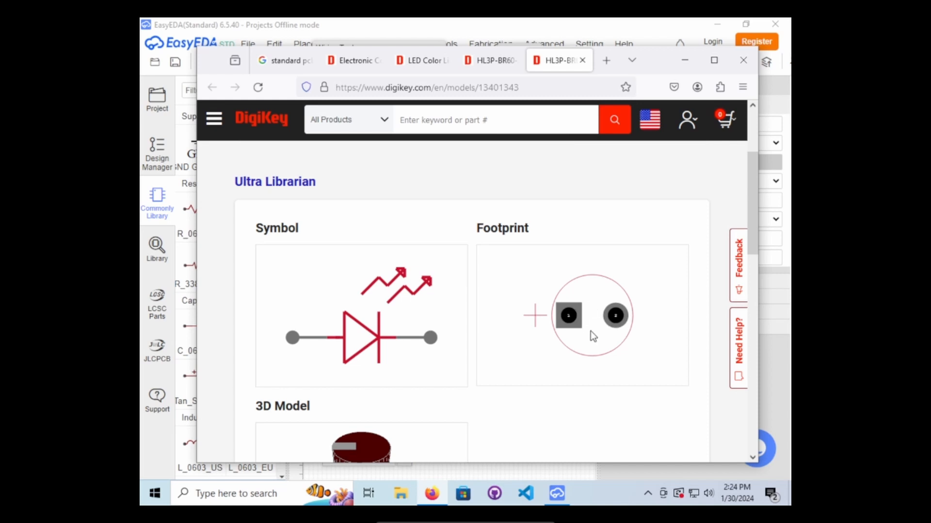
pyautogui.scroll(-3, 388, 338)
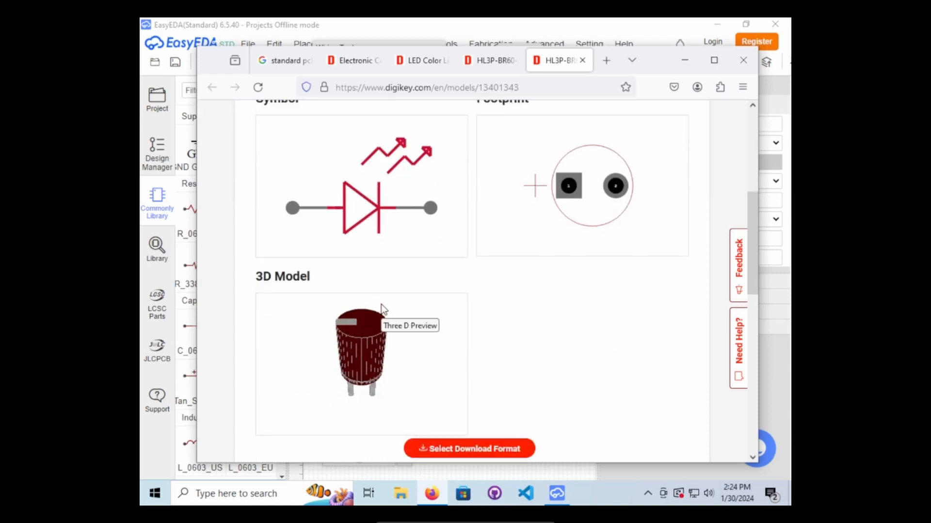
pyautogui.scroll(-7, 572, 334)
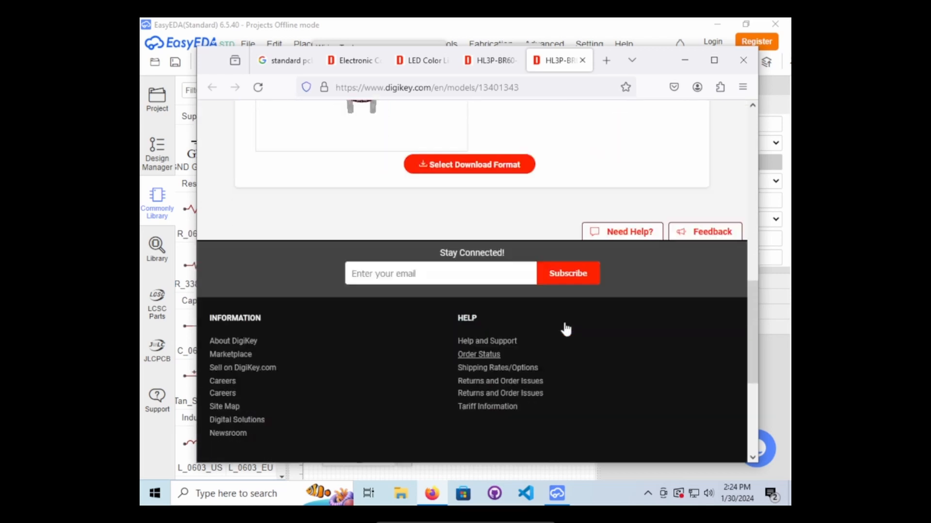
pyautogui.scroll(10, 532, 304)
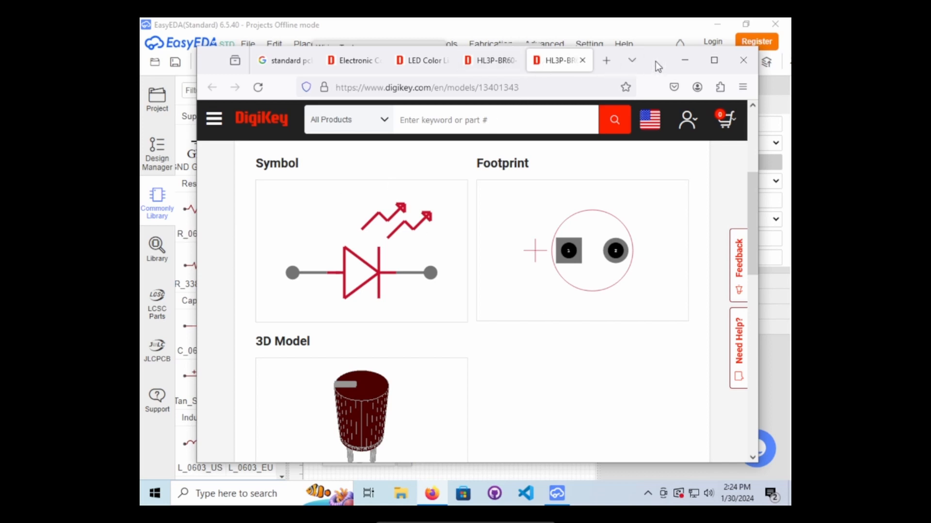
pyautogui.moveTo(655, 61); pyautogui.dragTo(655, 83)
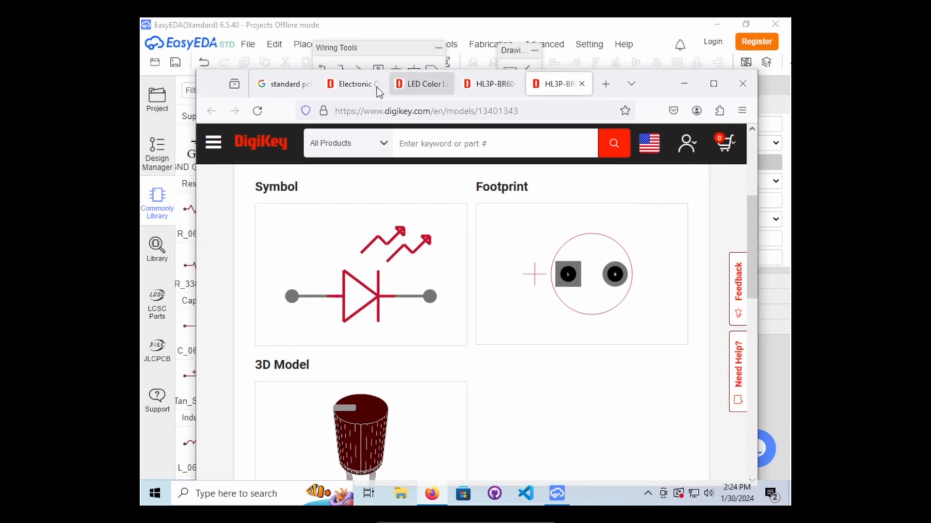
pyautogui.scroll(-2, 552, 326)
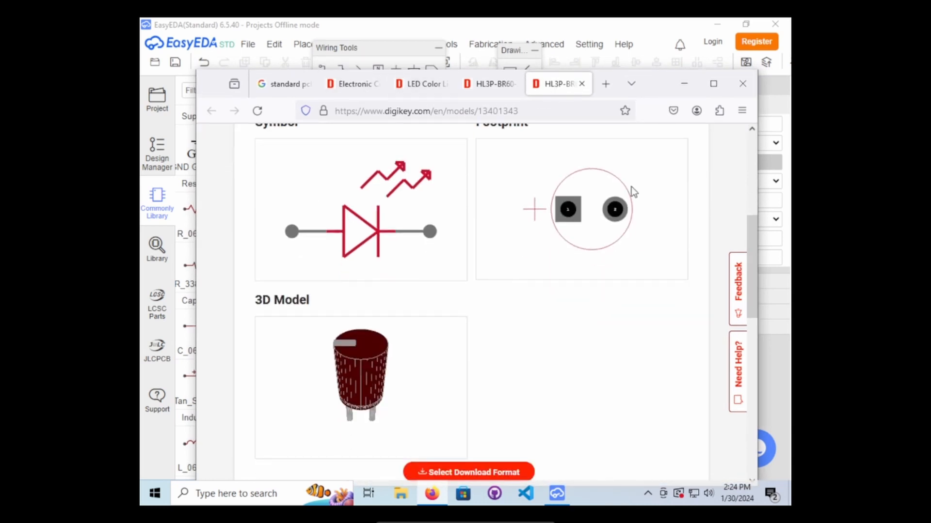
pyautogui.scroll(-10, 562, 324)
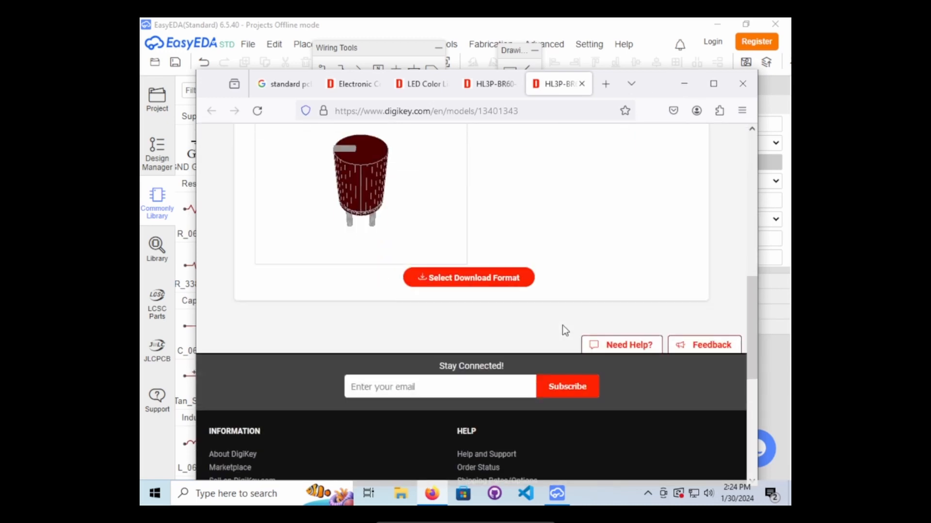
pyautogui.scroll(12, 563, 326)
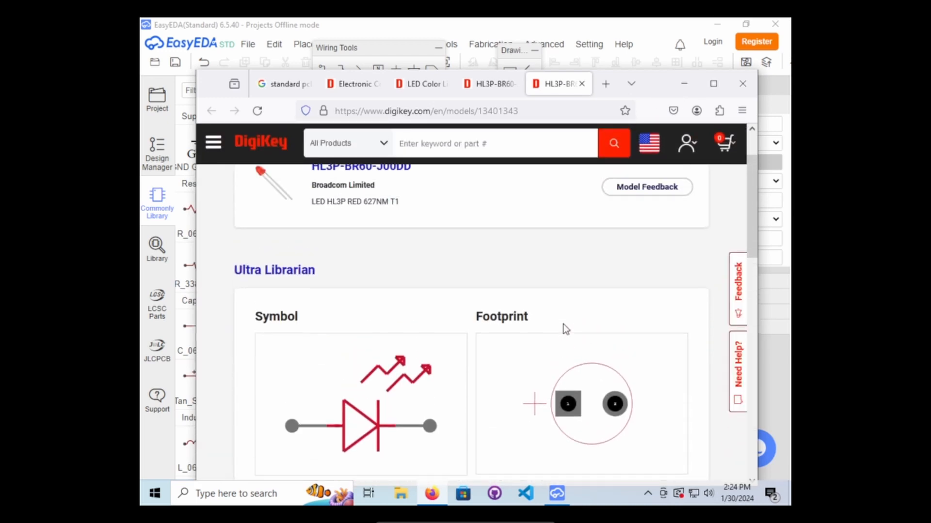
pyautogui.scroll(-2, 563, 326)
pyautogui.scroll(4, 565, 329)
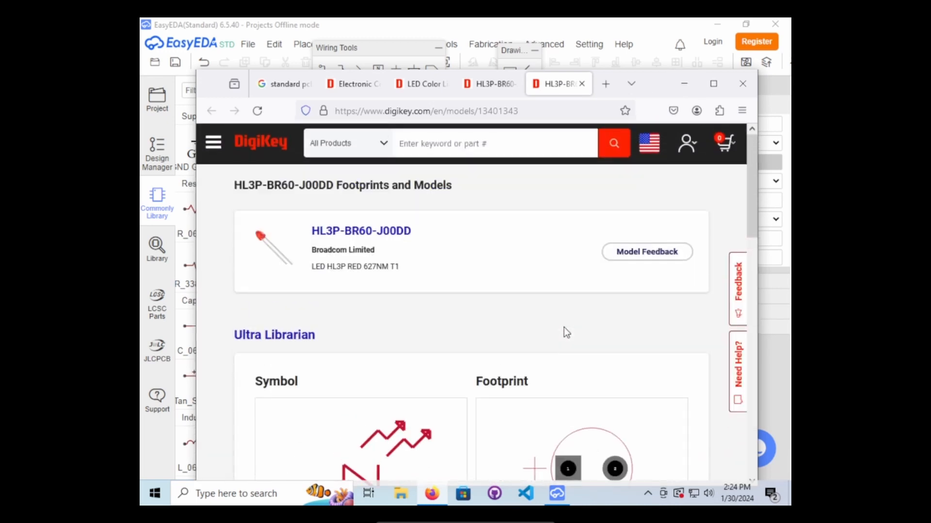
# Open the HL3P-BR60-J00DD product page in a new tab and review its pricing and product attributes.
pyautogui.rightClick(356, 233)
pyautogui.click(377, 245)
pyautogui.click(565, 87)
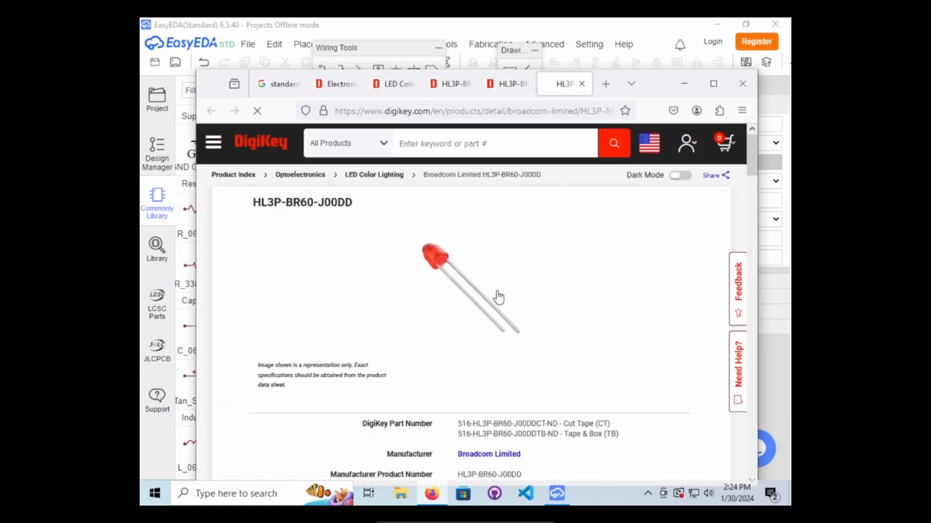
pyautogui.scroll(-3, 496, 290)
pyautogui.scroll(-2, 496, 293)
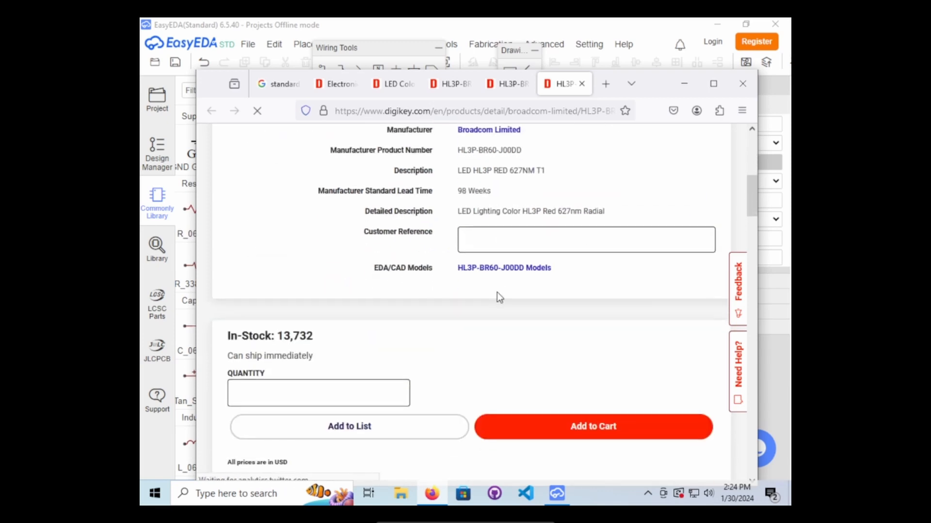
pyautogui.scroll(-6, 497, 292)
pyautogui.scroll(-4, 497, 295)
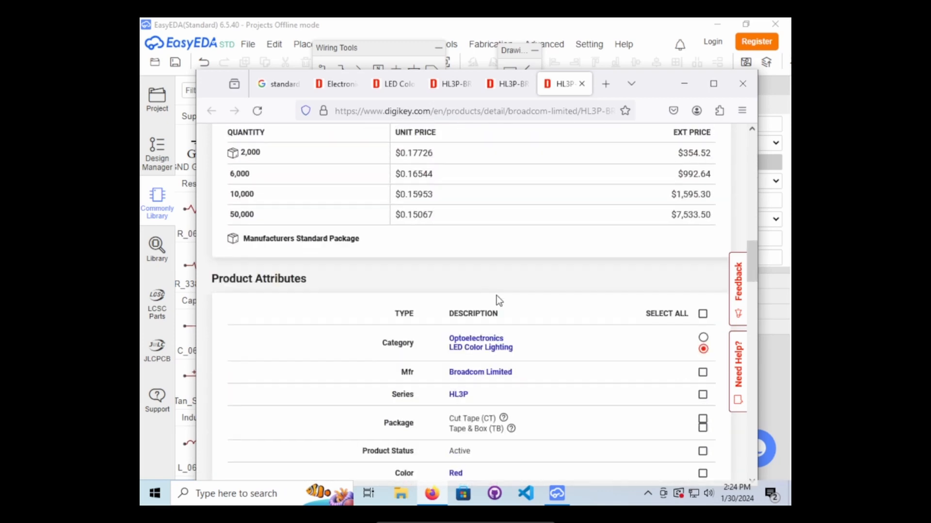
pyautogui.scroll(-1, 493, 339)
pyautogui.scroll(-10, 492, 340)
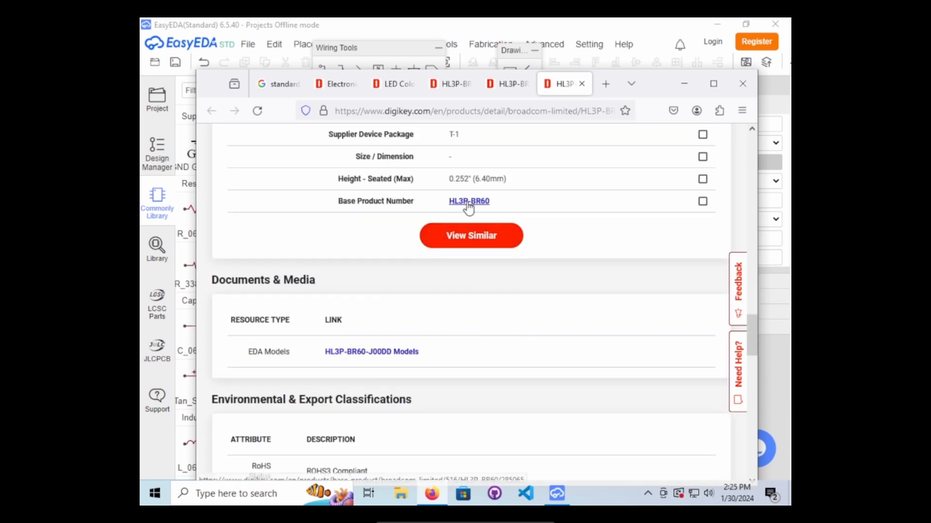
# Open the HL3P-BR60-J00DD Models link from Documents & Media in a new tab and find the download format option.
pyautogui.rightClick(385, 352)
pyautogui.click(427, 148)
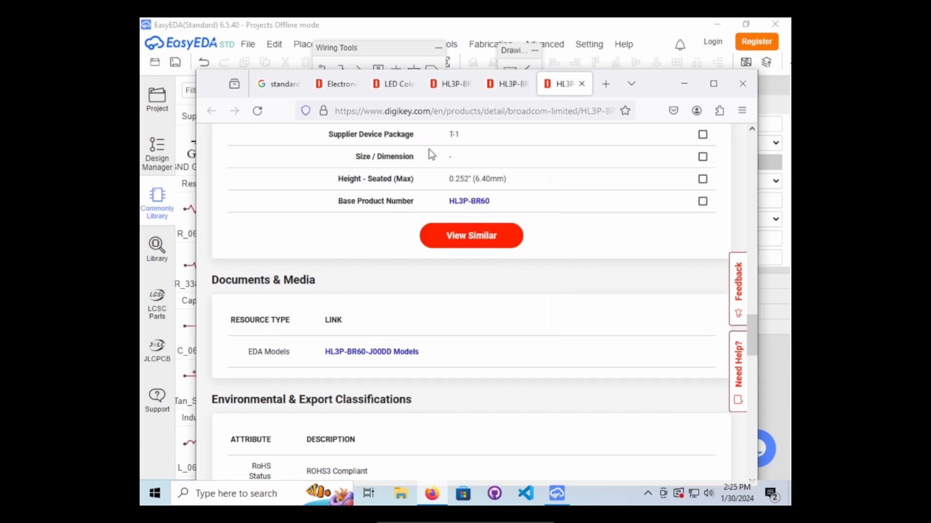
pyautogui.click(561, 90)
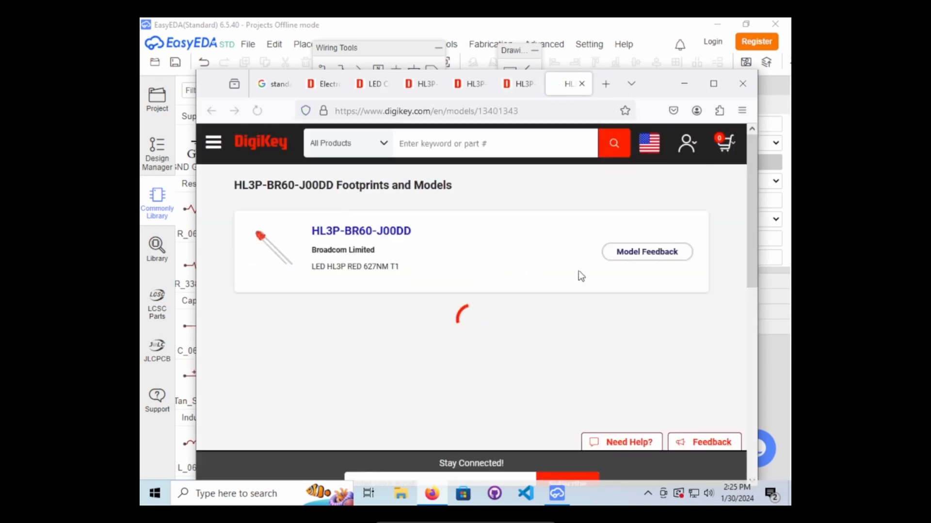
pyautogui.scroll(-2, 447, 292)
pyautogui.scroll(-6, 447, 292)
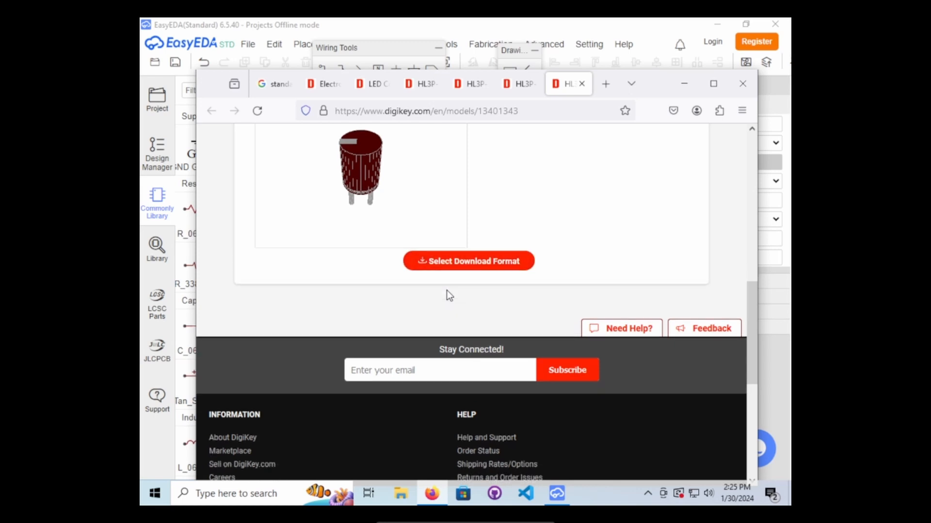
# Review the LED's symbol, footprint and 3D model previews, and open the choice of download formats.
pyautogui.scroll(3, 446, 290)
pyautogui.scroll(-1, 523, 322)
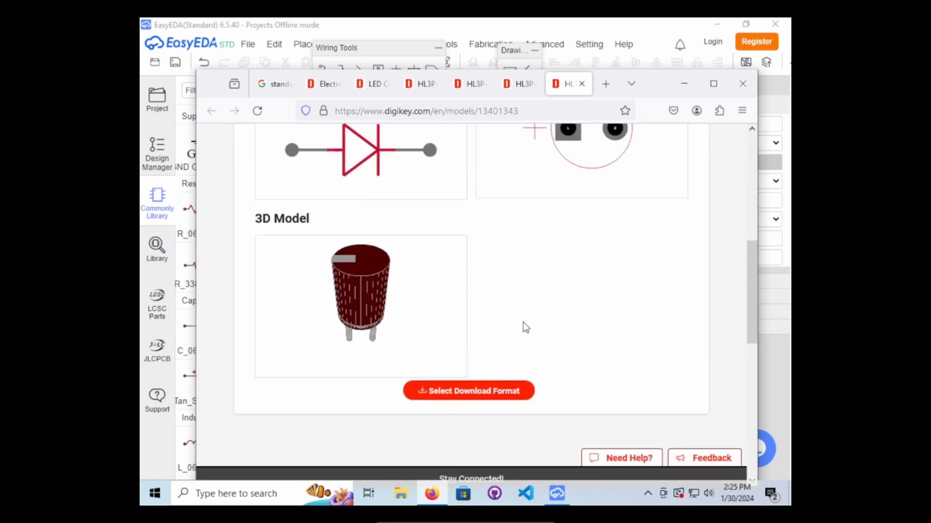
pyautogui.scroll(4, 526, 257)
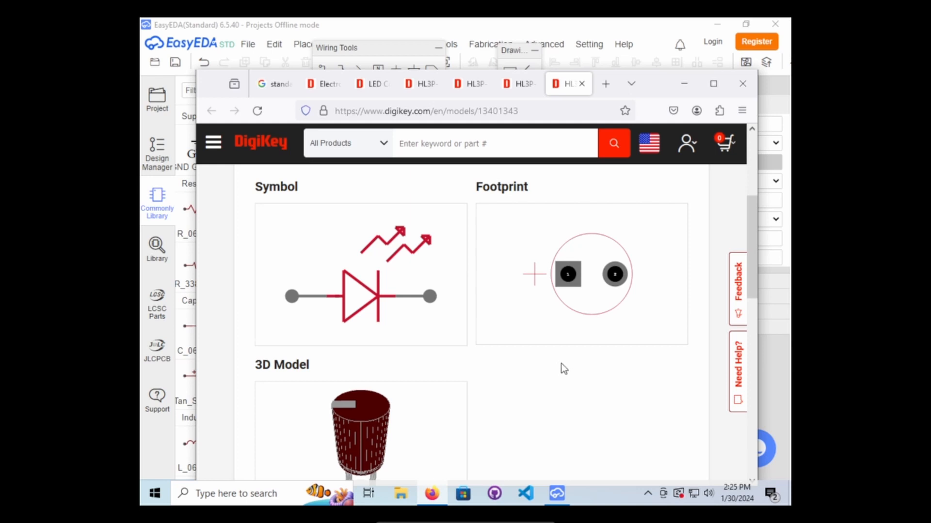
pyautogui.scroll(-3, 562, 364)
pyautogui.click(479, 412)
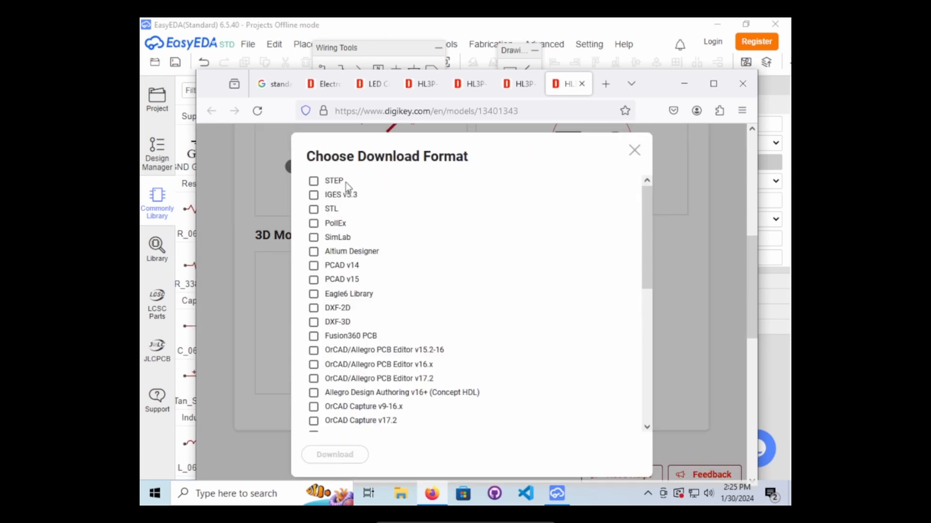
# Examine the full list of available model download formats, from STEP through eCadstar, for a suitable CAD format.
pyautogui.scroll(-2, 417, 239)
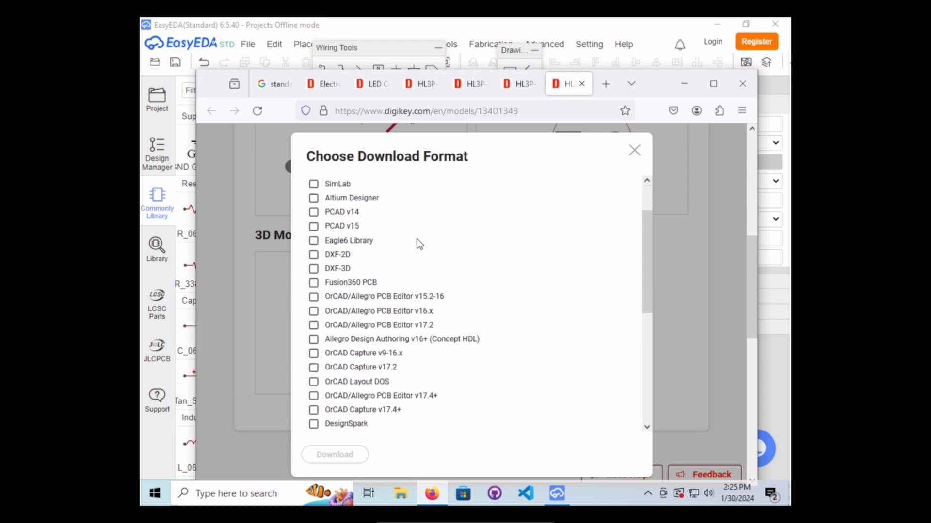
pyautogui.scroll(-2, 417, 240)
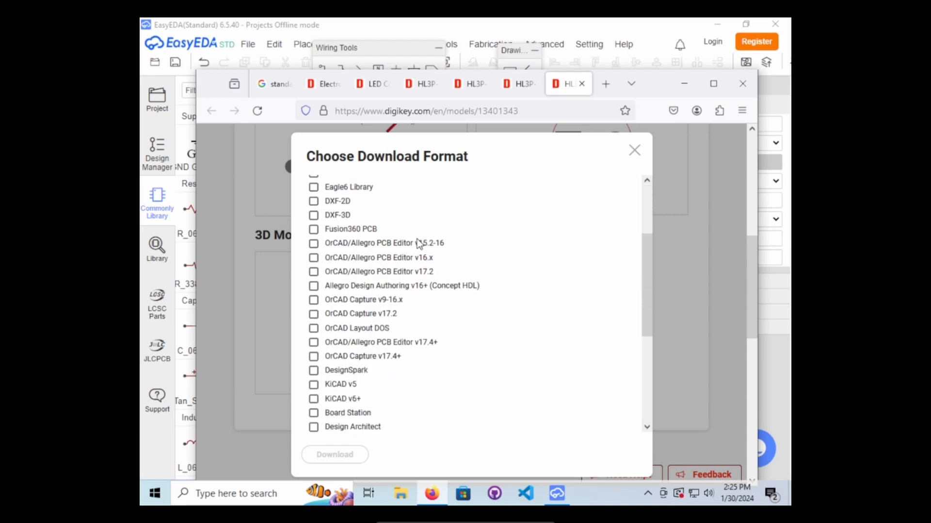
pyautogui.scroll(-6, 418, 242)
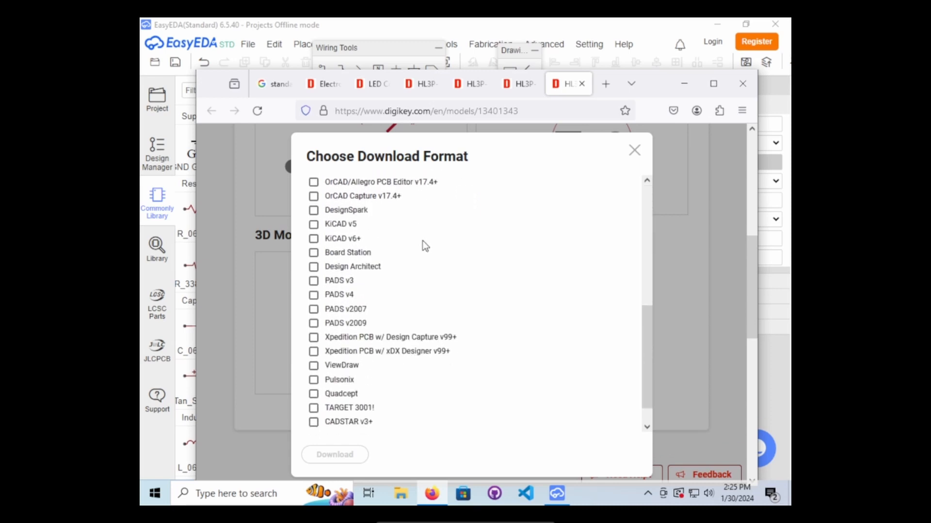
pyautogui.scroll(-1, 425, 246)
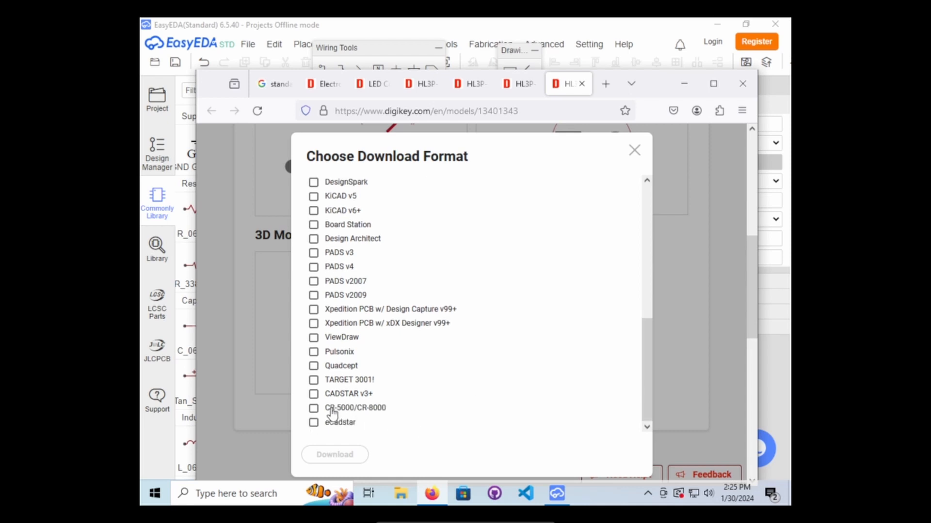
pyautogui.scroll(2, 332, 412)
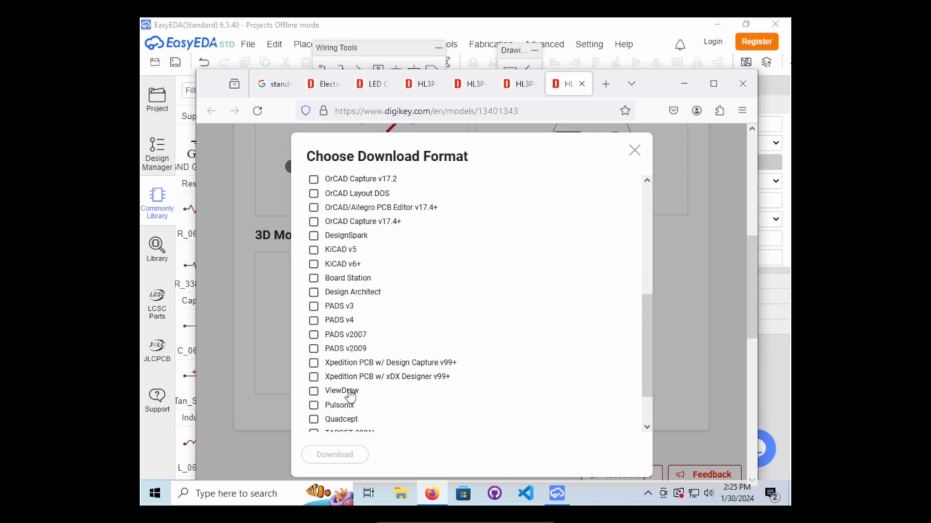
pyautogui.scroll(2, 519, 318)
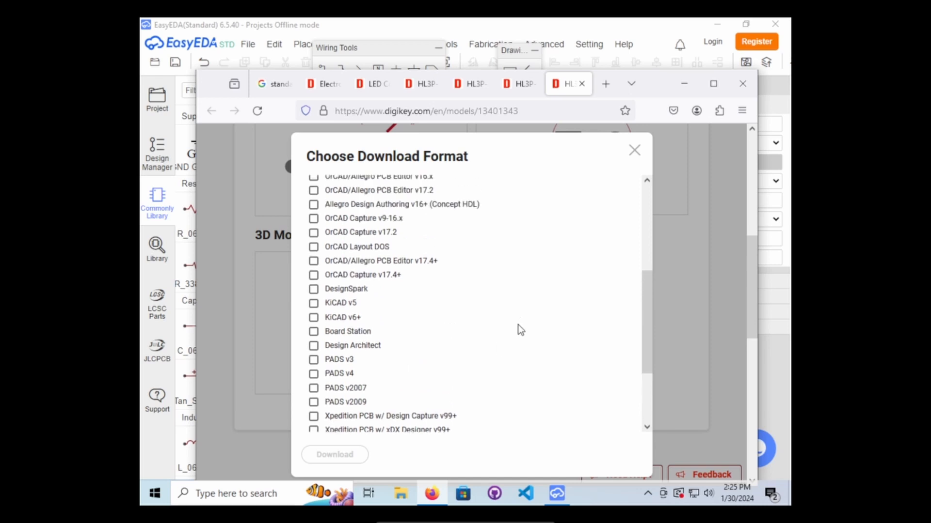
pyautogui.scroll(2, 518, 325)
pyautogui.scroll(5, 519, 329)
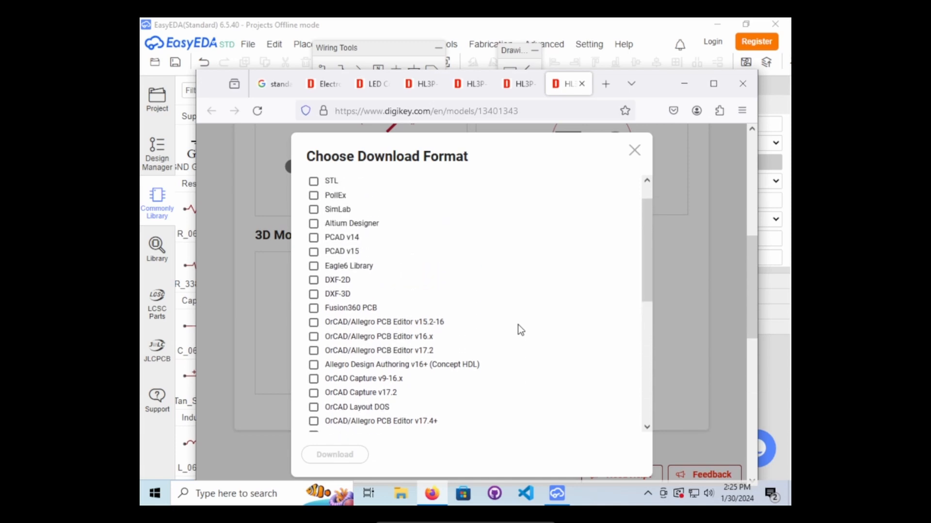
pyautogui.scroll(2, 520, 331)
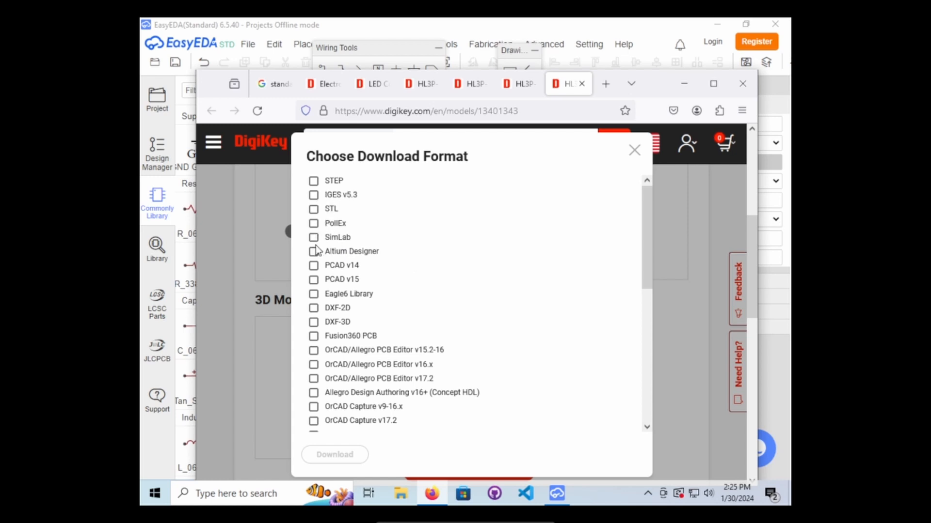
pyautogui.scroll(-3, 316, 250)
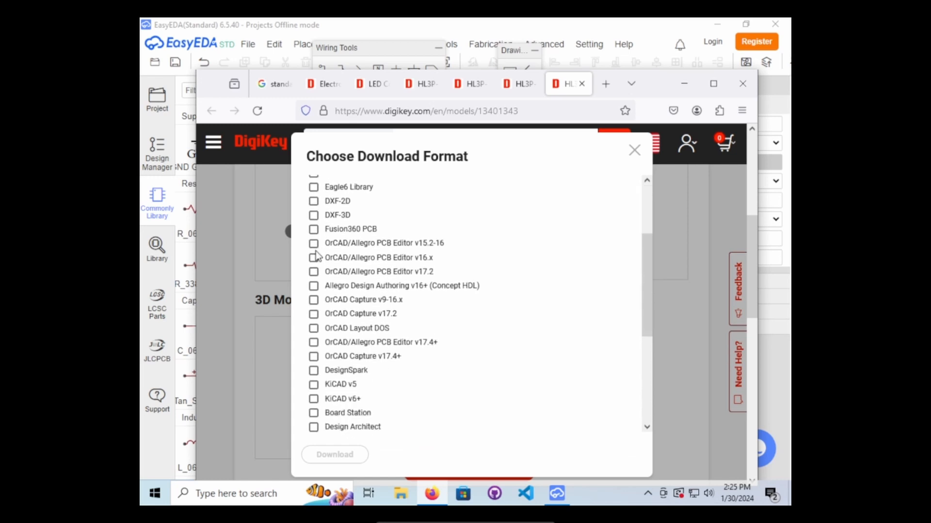
pyautogui.scroll(-5, 316, 255)
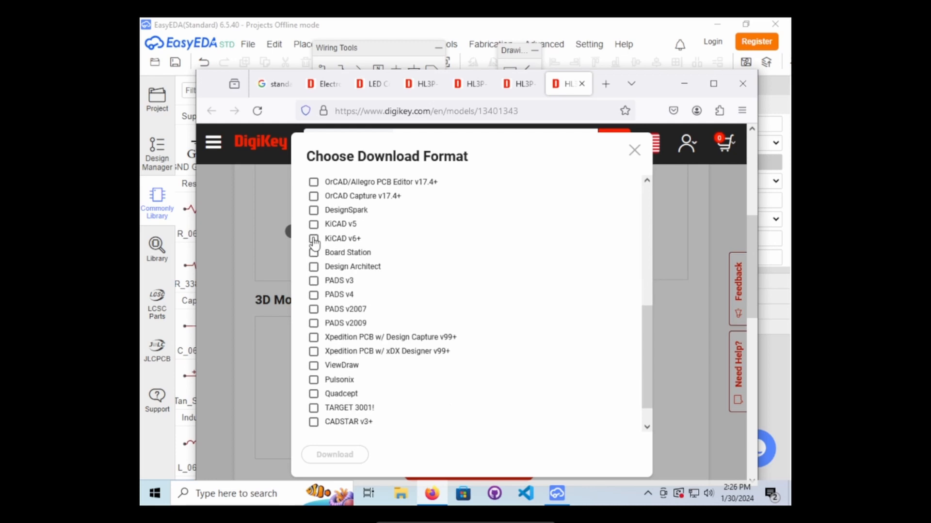
pyautogui.scroll(-3, 314, 244)
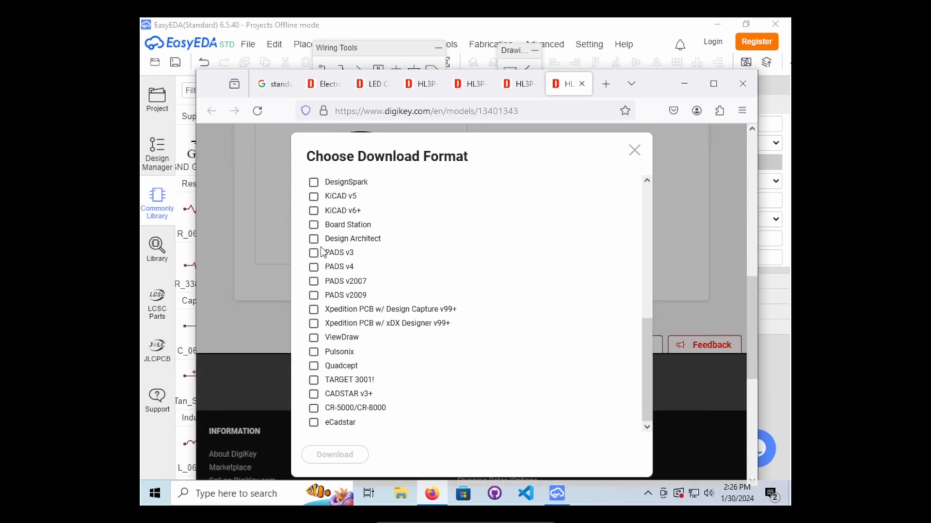
pyautogui.scroll(5, 320, 250)
pyautogui.scroll(5, 520, 310)
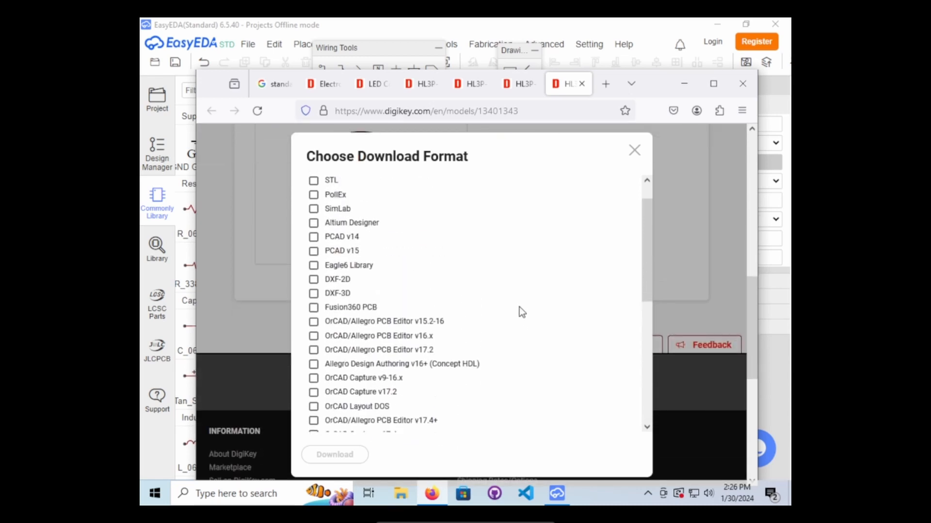
pyautogui.scroll(5, 280, 234)
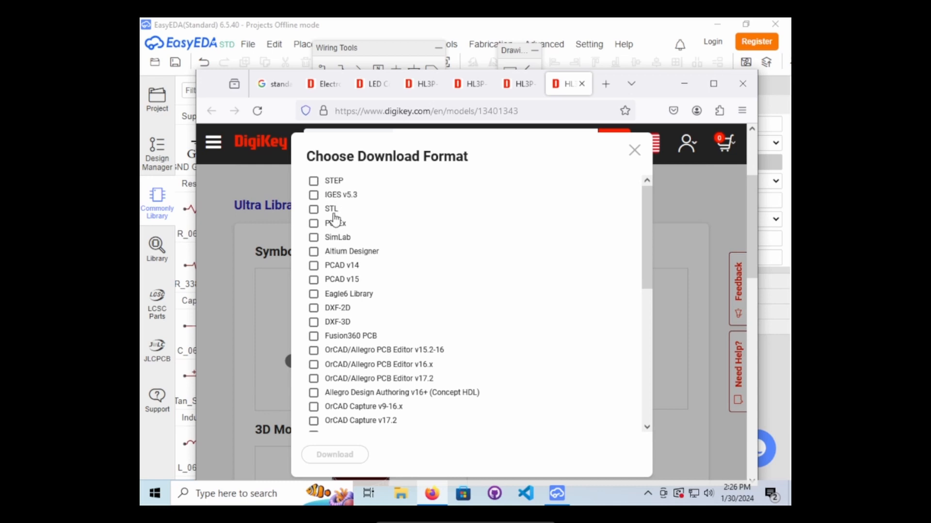
# Select the KiCAD v5 format and download the HL3P-BR60-J00DD model.
pyautogui.scroll(-2, 427, 245)
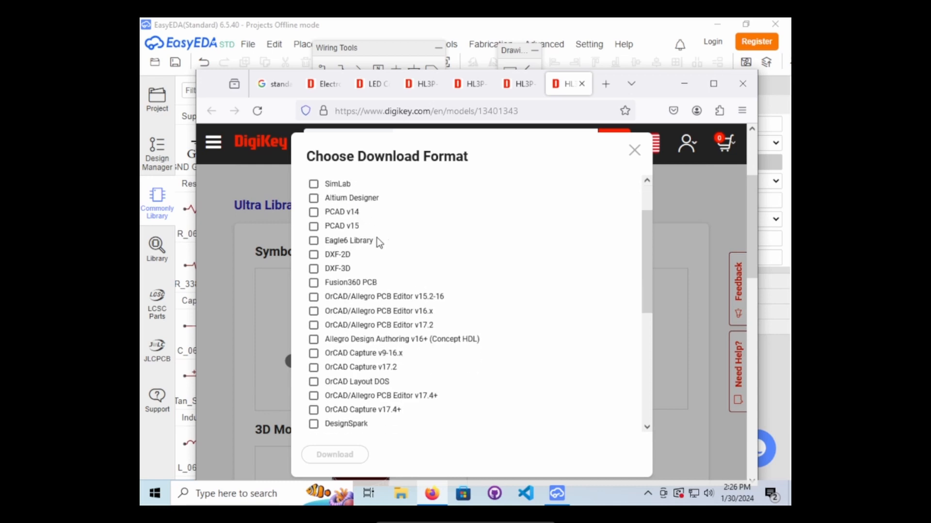
pyautogui.scroll(-2, 382, 256)
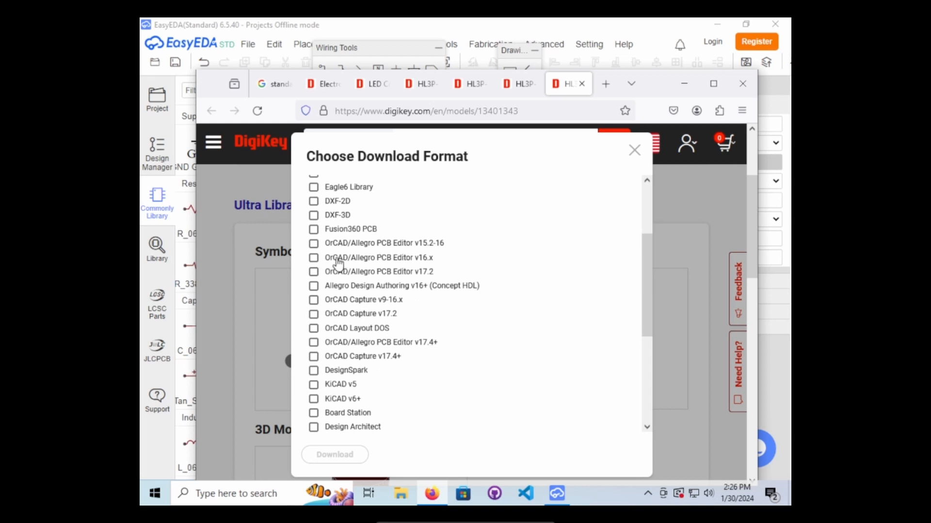
pyautogui.scroll(-2, 314, 264)
pyautogui.scroll(-2, 314, 264)
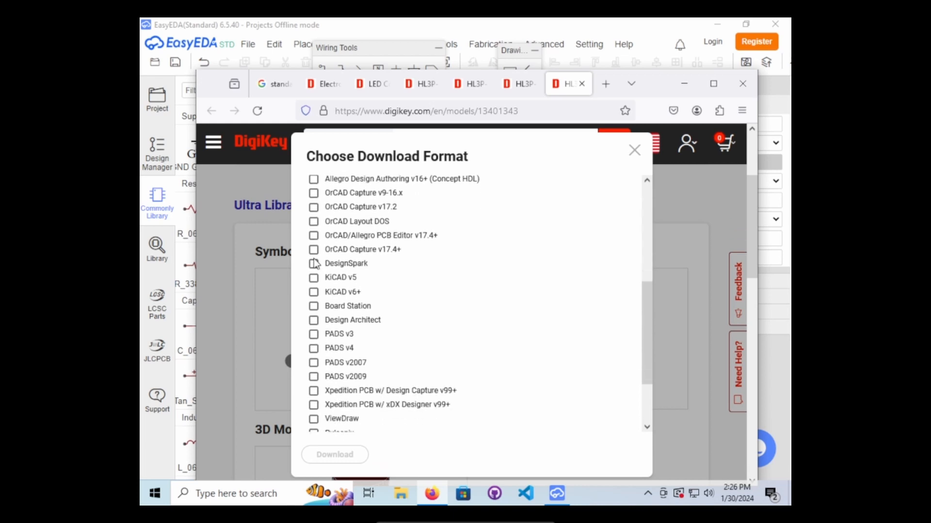
pyautogui.scroll(-3, 314, 265)
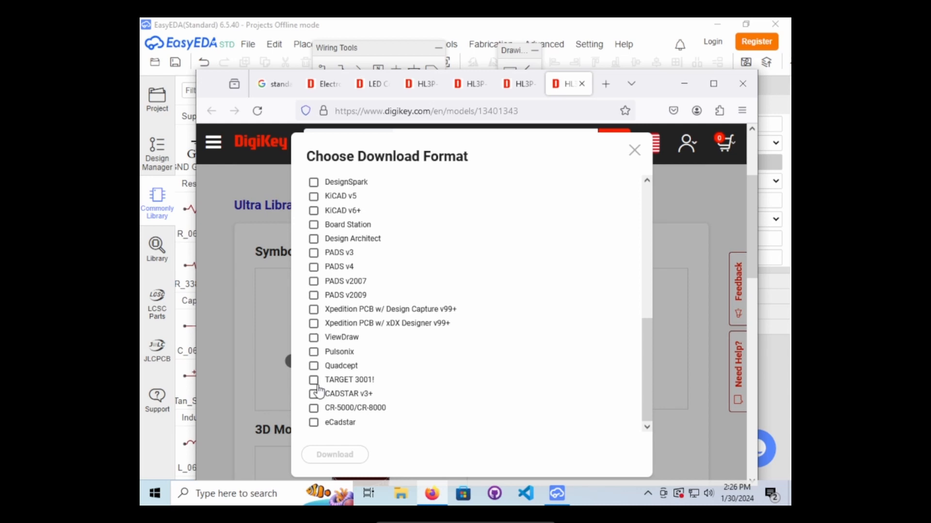
pyautogui.scroll(4, 315, 386)
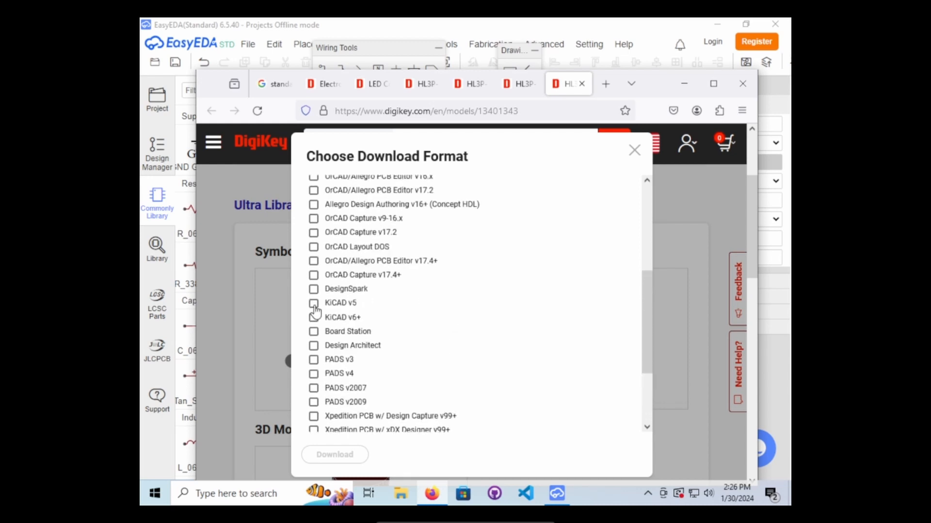
pyautogui.click(313, 303)
pyautogui.click(334, 454)
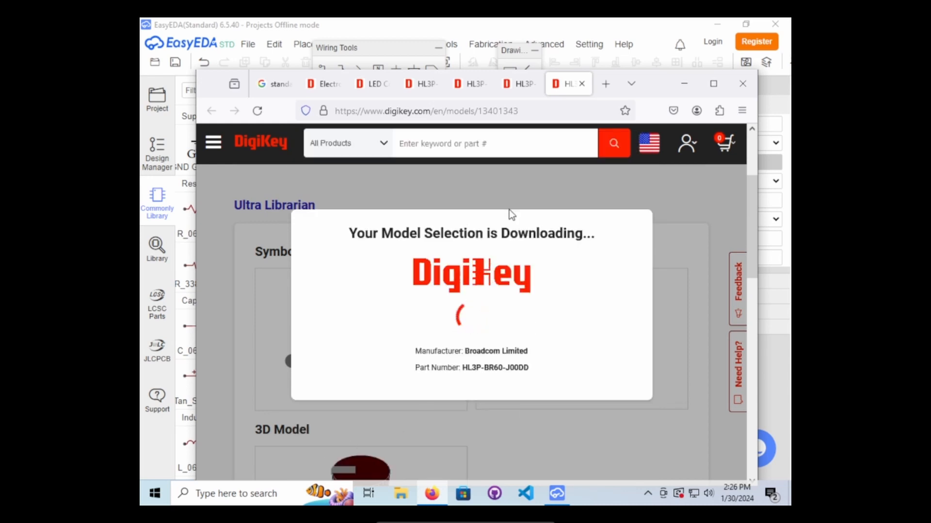
# Switch to the EasyEDA schematic, select LED1 and review its component and custom properties, including footprint and supplier data.
pyautogui.click(326, 90)
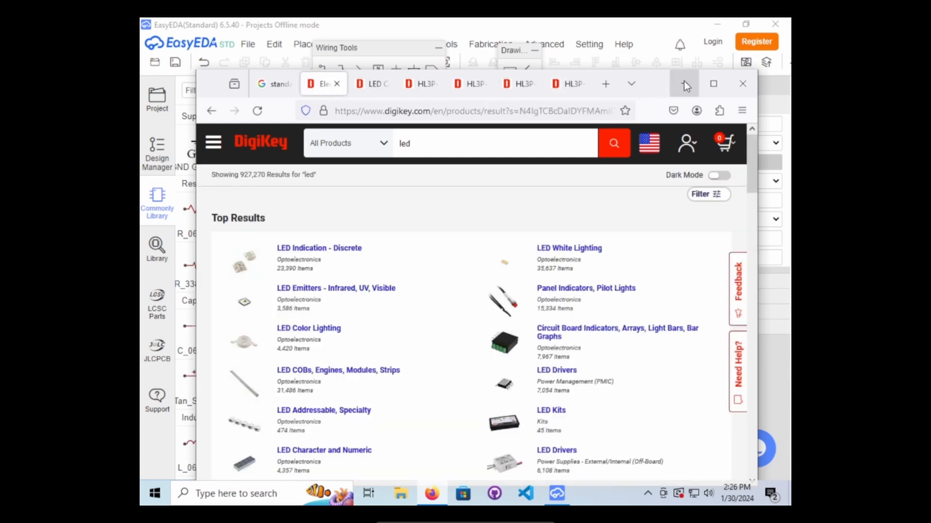
pyautogui.click(684, 83)
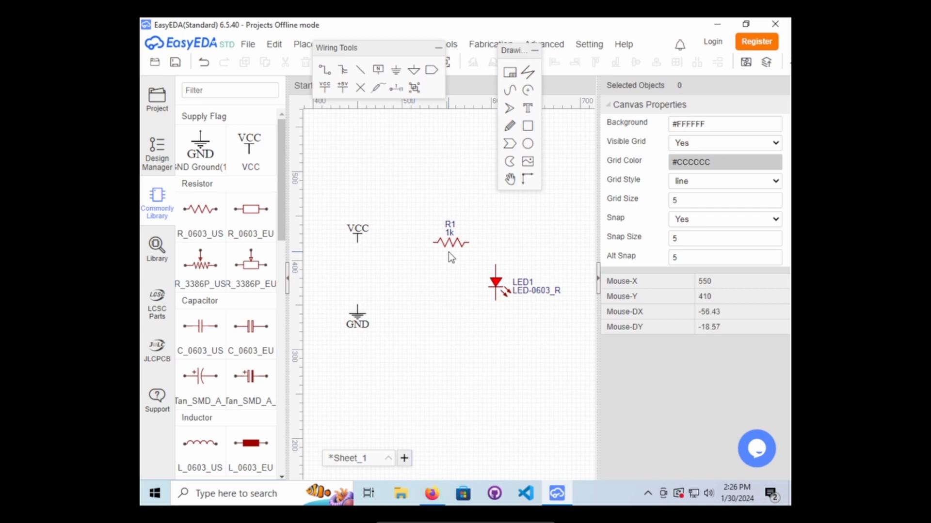
pyautogui.click(498, 291)
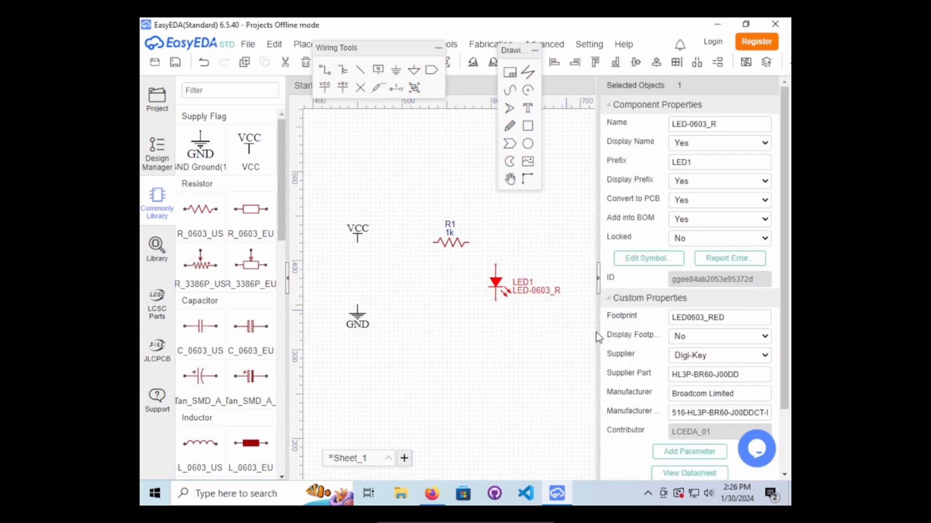
pyautogui.scroll(-2, 676, 412)
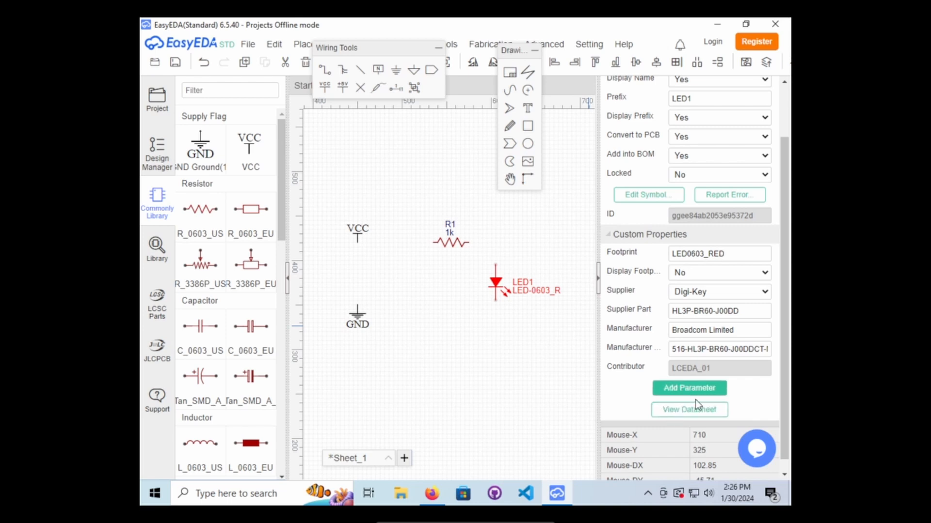
pyautogui.scroll(-1, 684, 380)
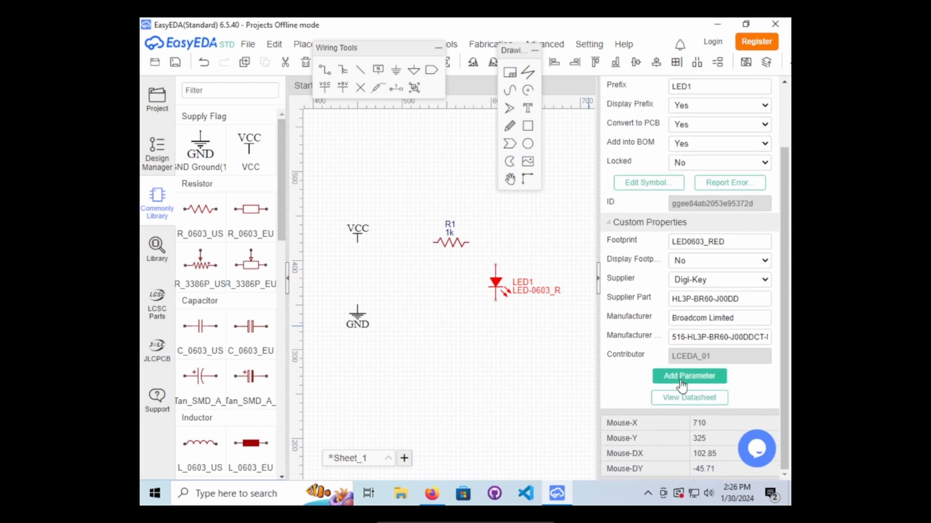
pyautogui.scroll(2, 689, 345)
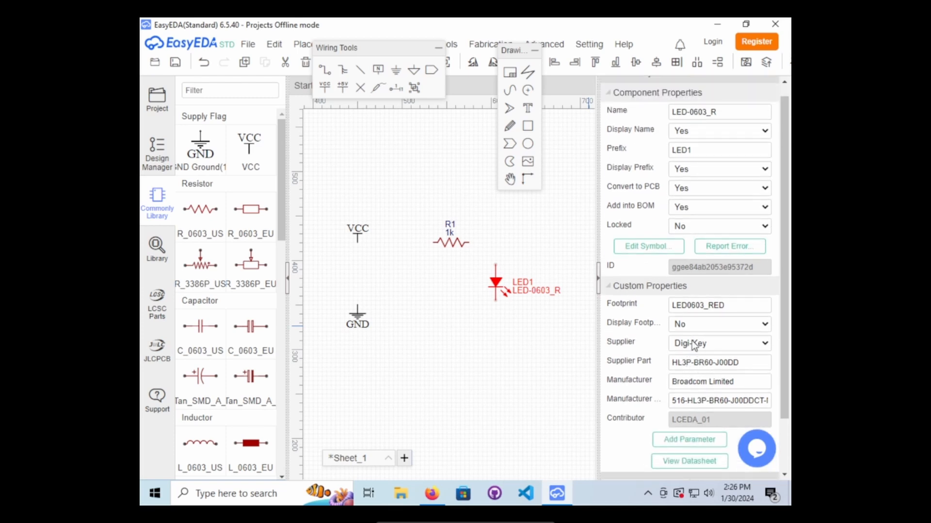
pyautogui.scroll(1, 694, 345)
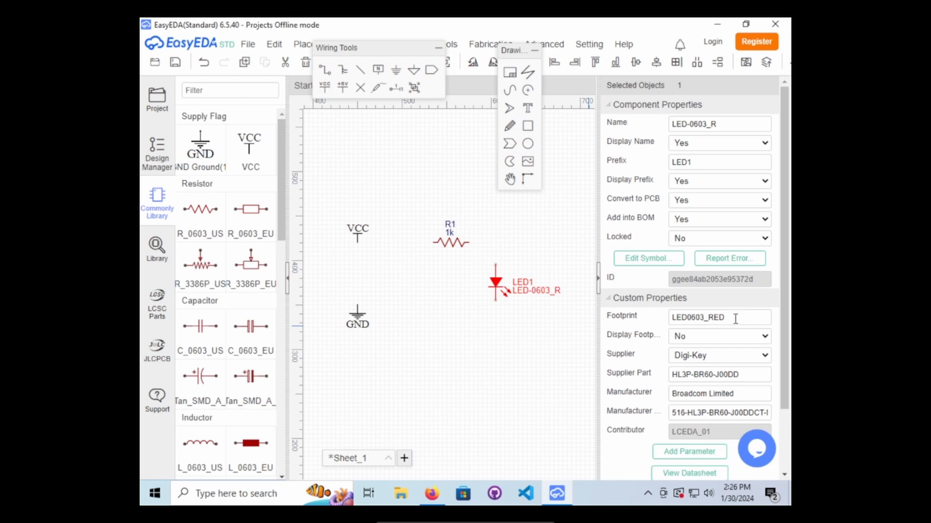
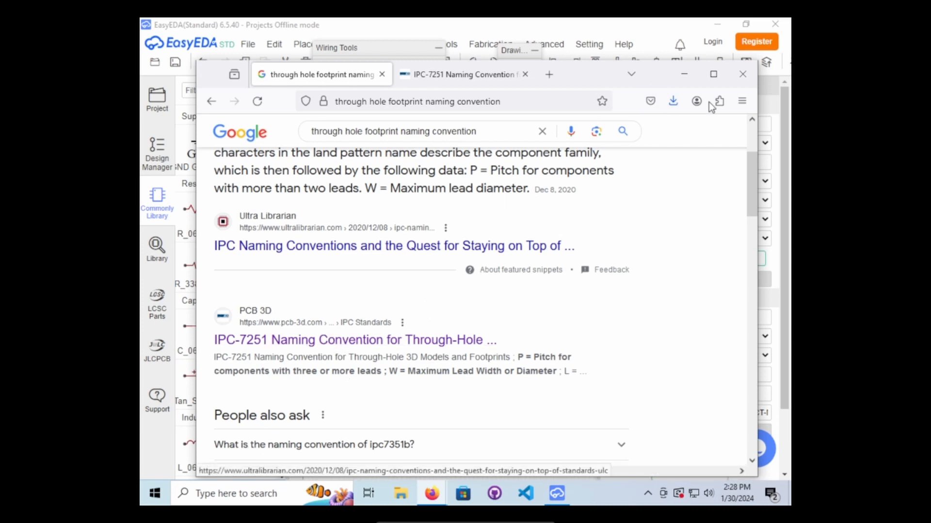
# Return to the EasyEDA schematic, open the Footprint Manager for LED1's footprint, and resize and move its window to fit on screen.
pyautogui.click(685, 75)
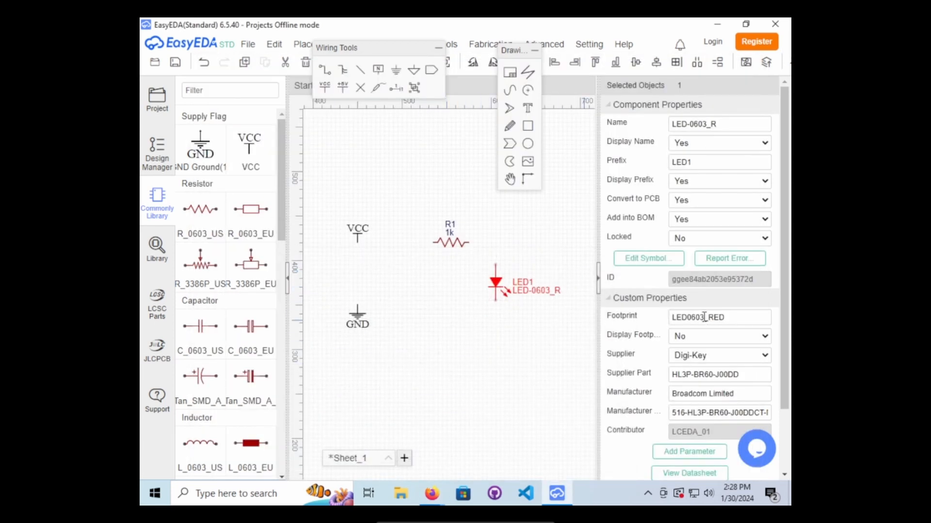
pyautogui.moveTo(704, 317); pyautogui.dragTo(688, 316)
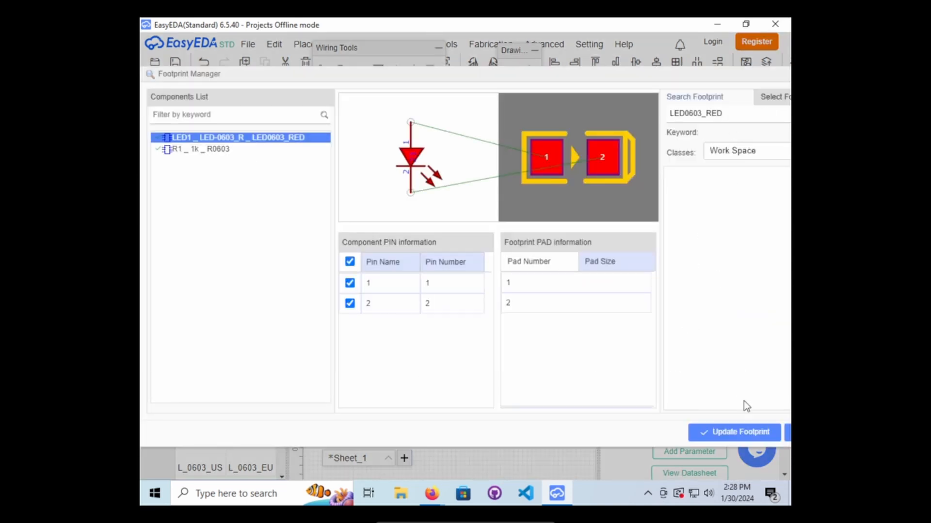
pyautogui.moveTo(670, 75); pyautogui.dragTo(607, 76)
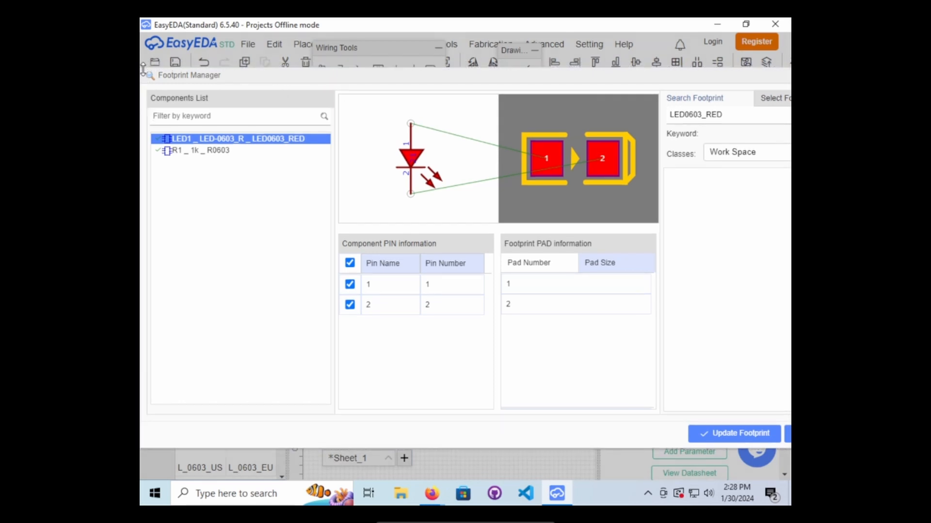
pyautogui.moveTo(144, 71); pyautogui.dragTo(334, 121)
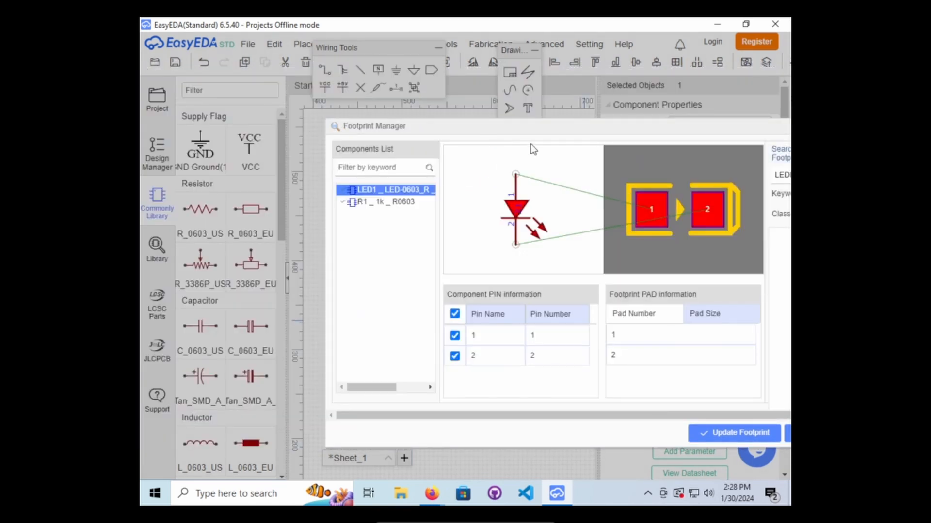
pyautogui.moveTo(554, 126); pyautogui.dragTo(402, 103)
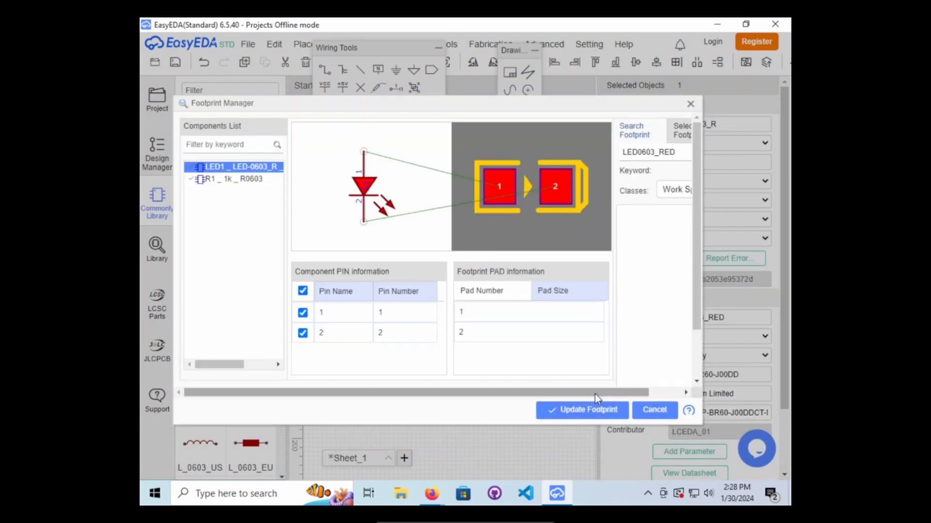
# Examine the footprint search and selection options for LED1 in the Footprint Manager, including the available library classes.
pyautogui.moveTo(595, 394); pyautogui.dragTo(665, 391)
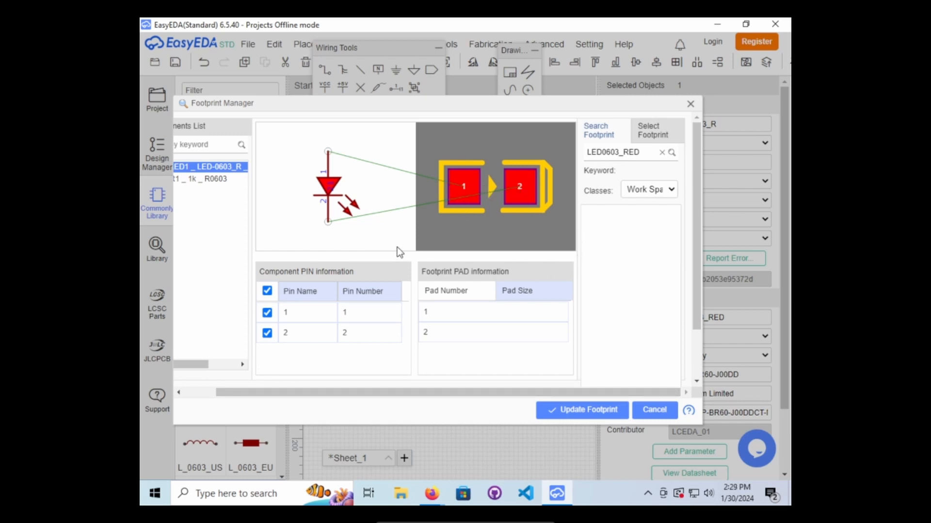
pyautogui.click(649, 138)
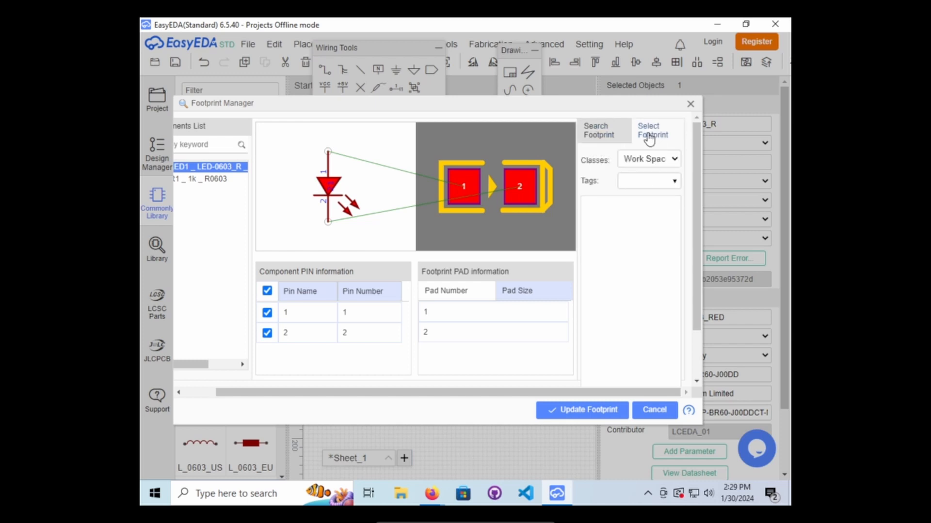
pyautogui.click(660, 162)
pyautogui.click(670, 167)
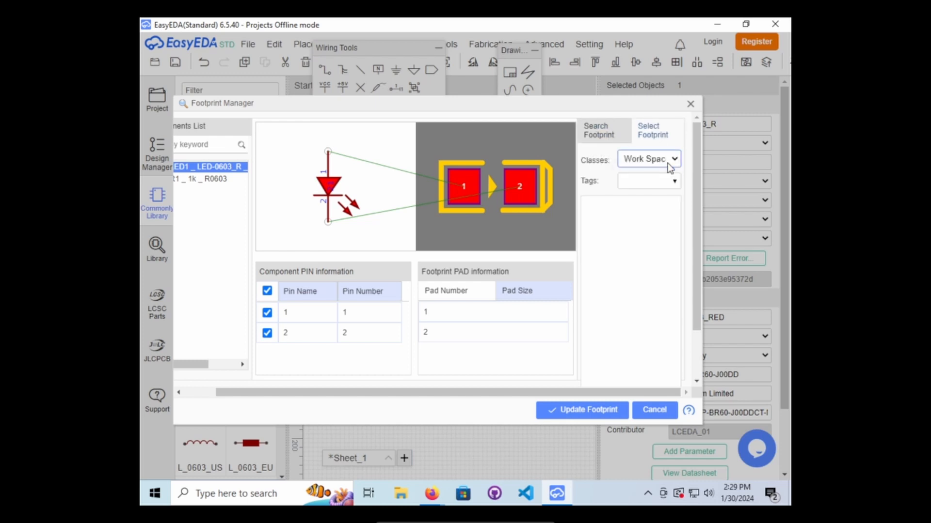
pyautogui.click(609, 140)
pyautogui.click(668, 192)
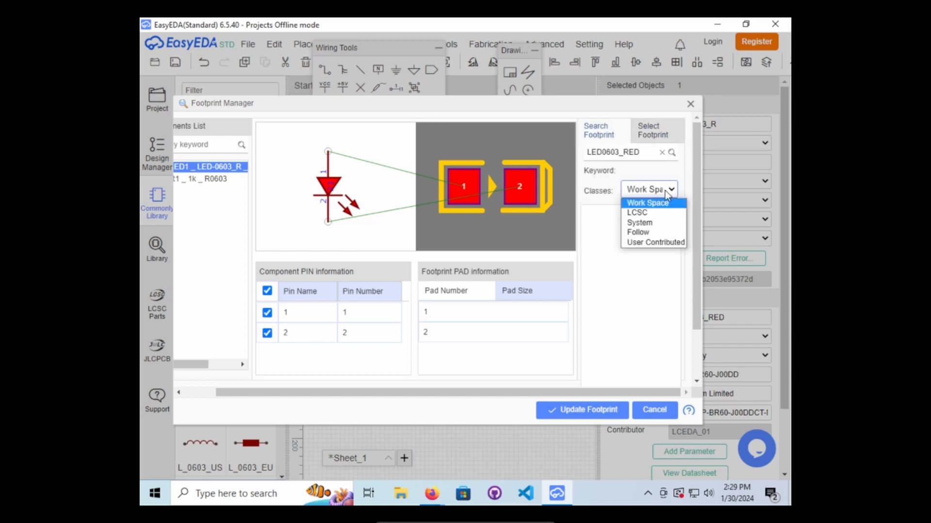
pyautogui.click(649, 202)
# Compare the footprints of R1 and LED1 in the Footprint Manager's components list and close the manager.
pyautogui.moveTo(472, 392); pyautogui.dragTo(334, 386)
pyautogui.click(248, 177)
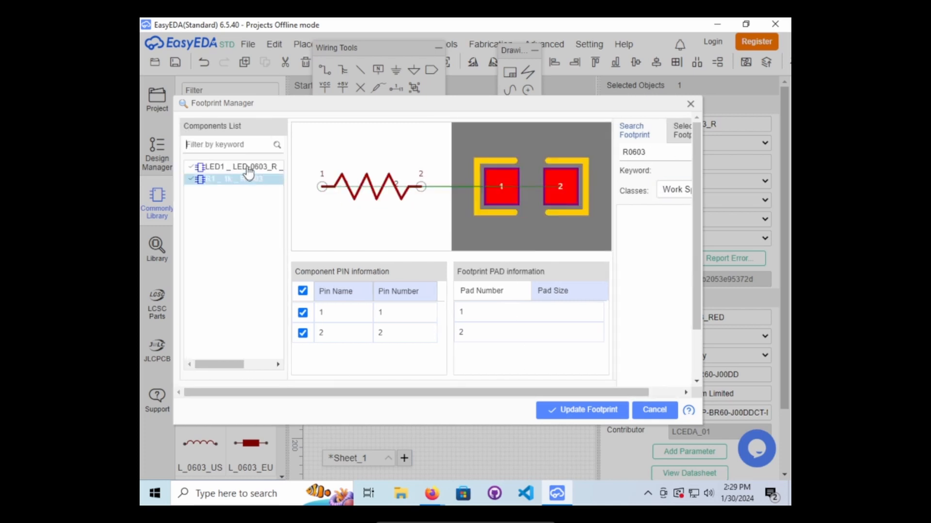
pyautogui.click(248, 167)
pyautogui.click(586, 412)
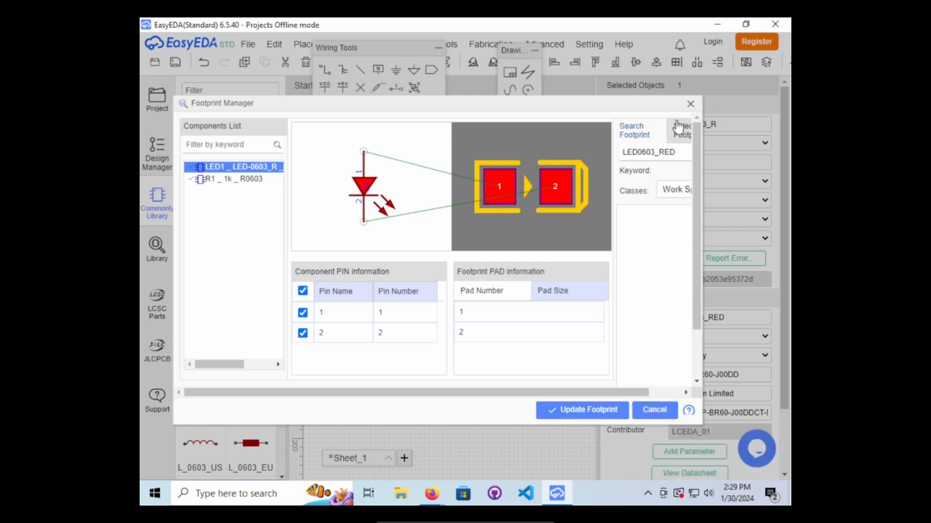
pyautogui.click(691, 104)
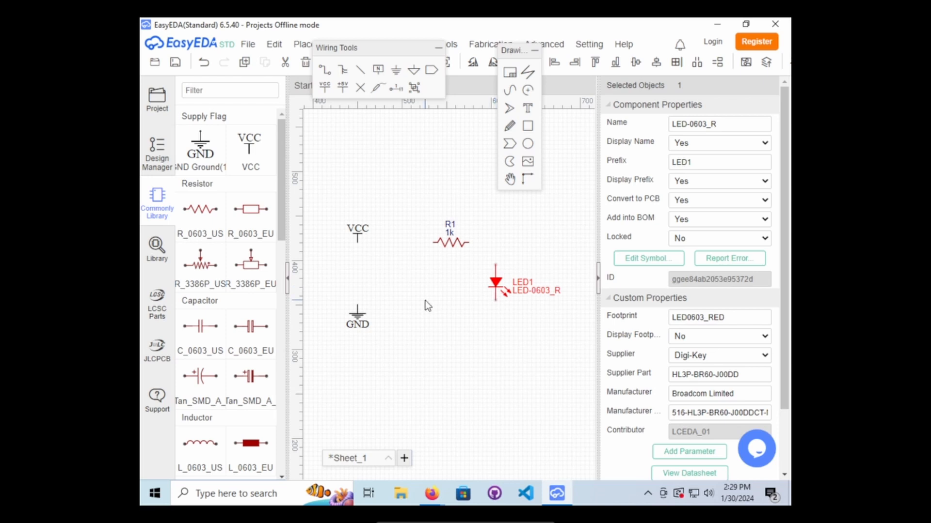
# Review LED1's prefix and pin table in the Edit Symbol dialog and dismiss it without changes.
pyautogui.click(455, 322)
pyautogui.click(505, 286)
pyautogui.click(646, 266)
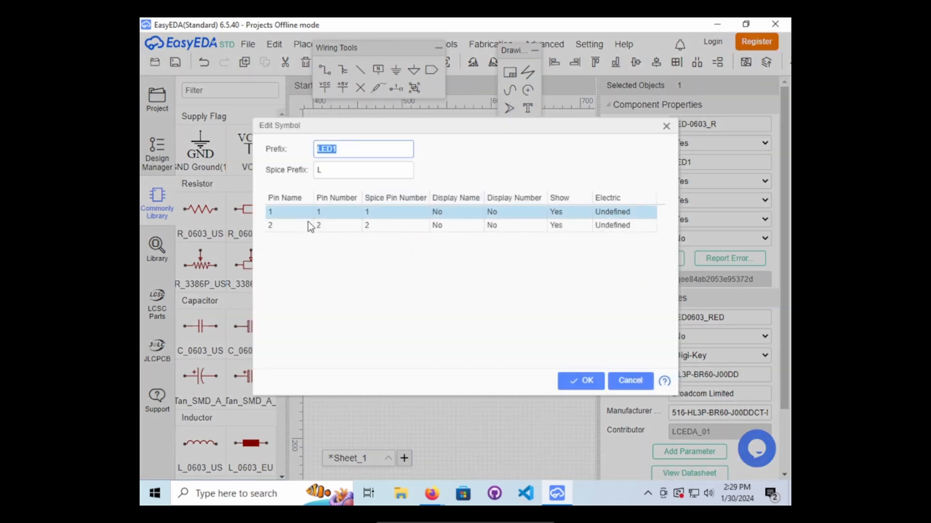
pyautogui.click(639, 384)
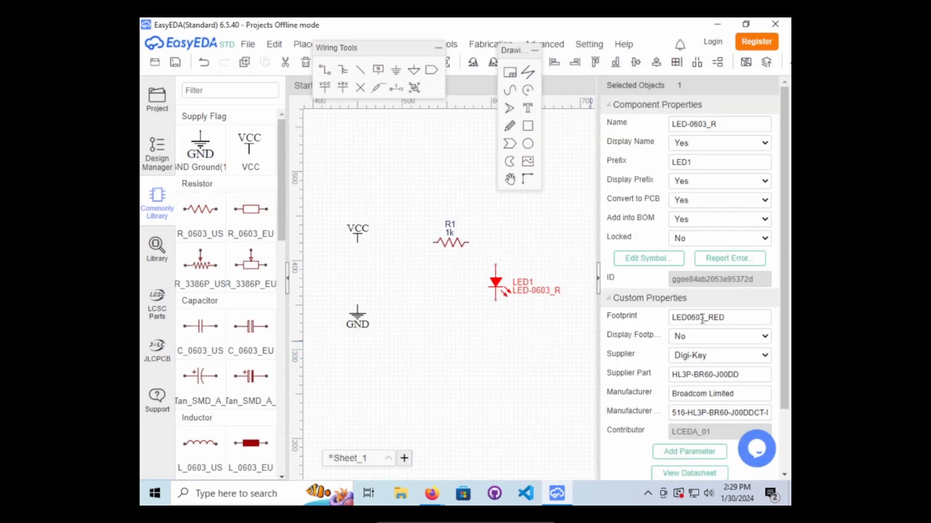
# Look at LED1's LED0603_RED footprint in the Footprint Manager once more, close it and deselect LED1.
pyautogui.moveTo(702, 320); pyautogui.dragTo(687, 320)
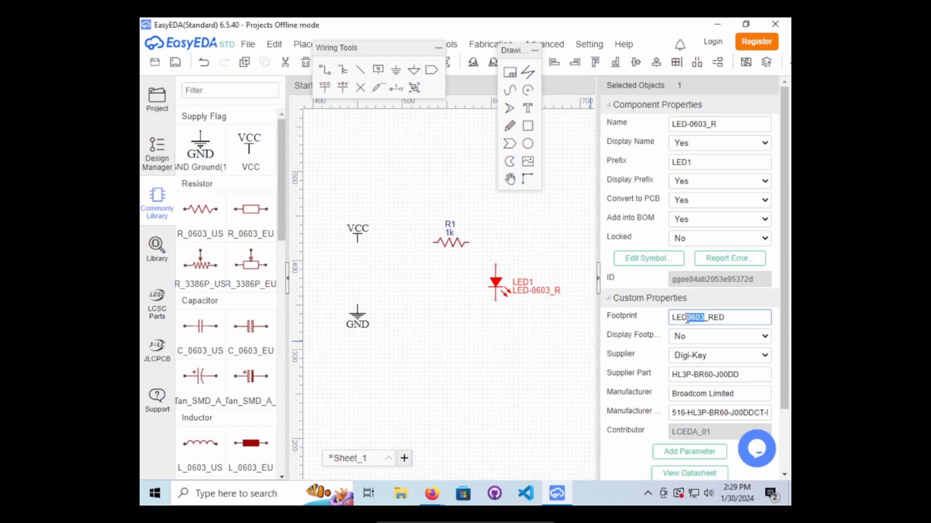
pyautogui.click(687, 318)
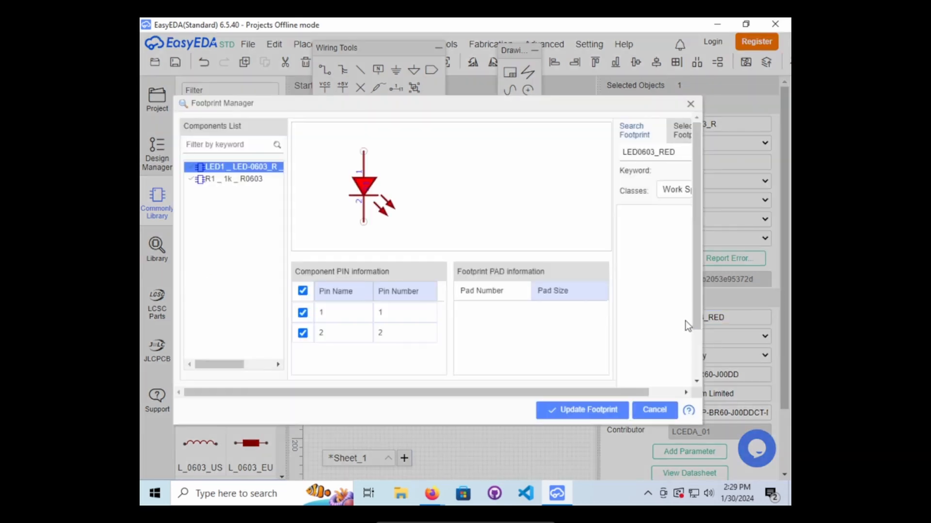
pyautogui.click(690, 103)
pyautogui.click(426, 303)
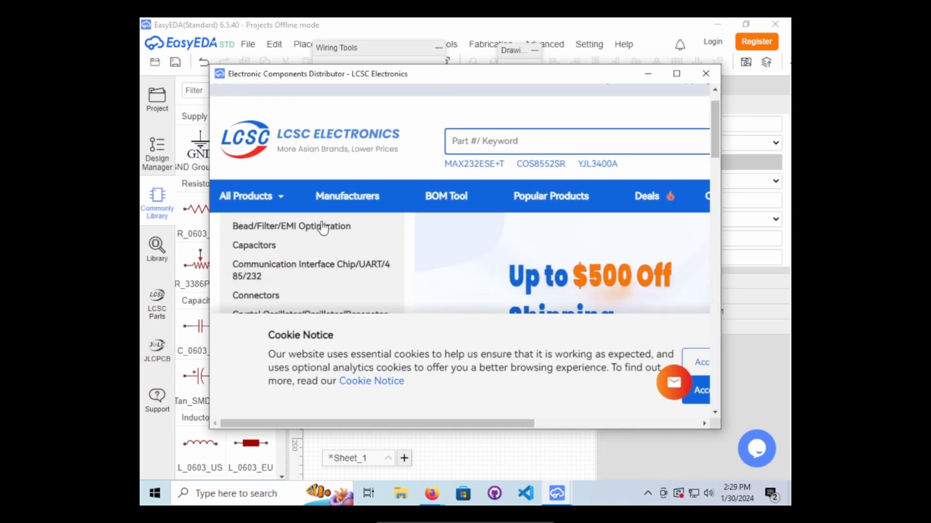
# Browse the LCSC Electronics site, close its window and look through the parts in the Commonly Library.
pyautogui.scroll(-5, 321, 222)
pyautogui.scroll(5, 485, 196)
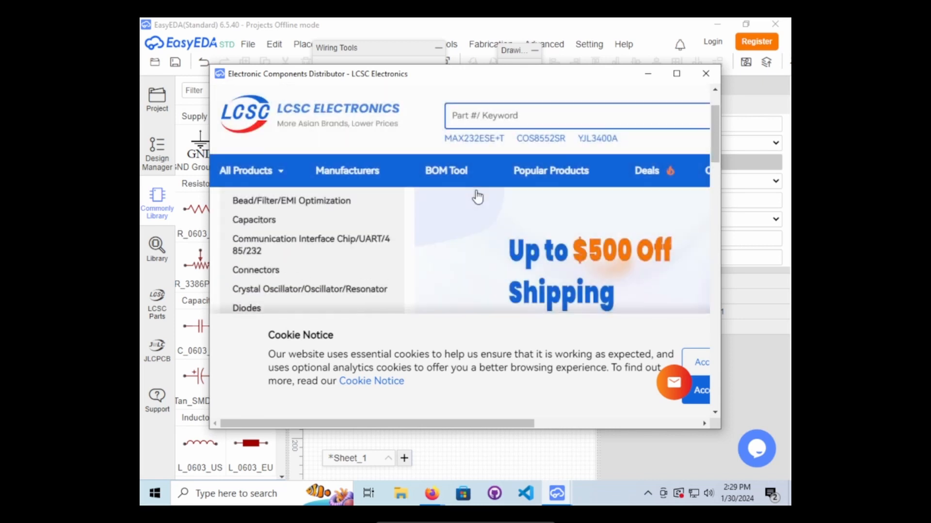
pyautogui.click(706, 74)
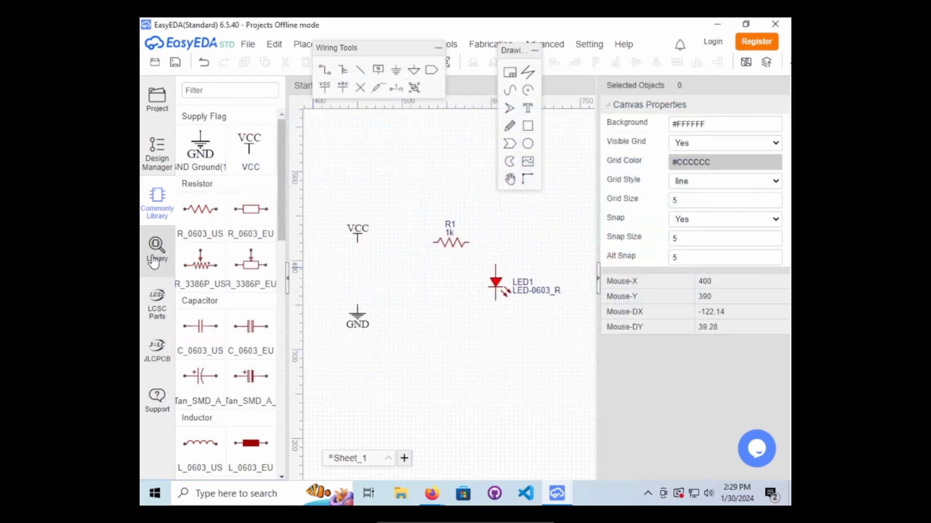
pyautogui.scroll(-8, 210, 204)
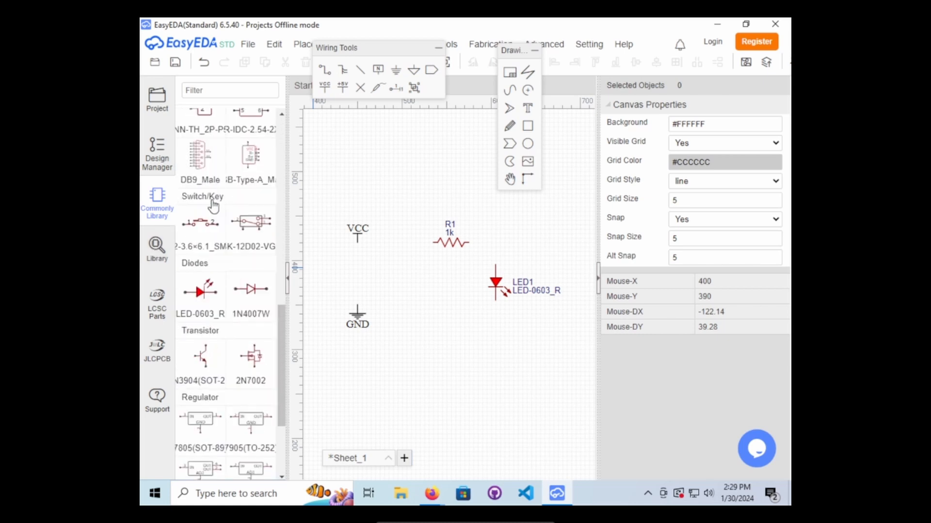
pyautogui.scroll(-3, 214, 206)
pyautogui.scroll(10, 213, 208)
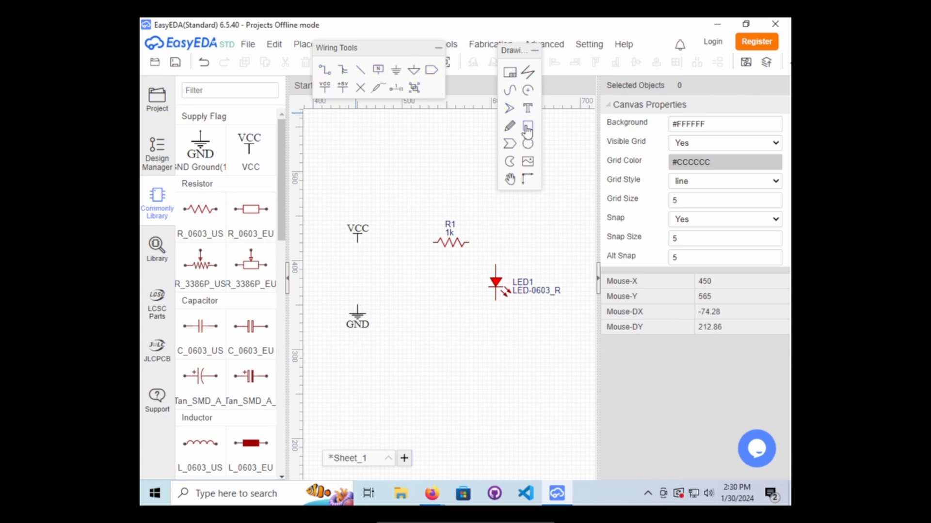
# Move the Drawing Tools and Wiring Tools palettes off the schematic canvas to the empty area below the canvas properties.
pyautogui.moveTo(519, 54)
pyautogui.mouseDown()
pyautogui.moveTo(648, 79)
pyautogui.moveTo(733, 79)
pyautogui.moveTo(680, 76)
pyautogui.moveTo(656, 364)
pyautogui.moveTo(620, 364)
pyautogui.mouseUp()
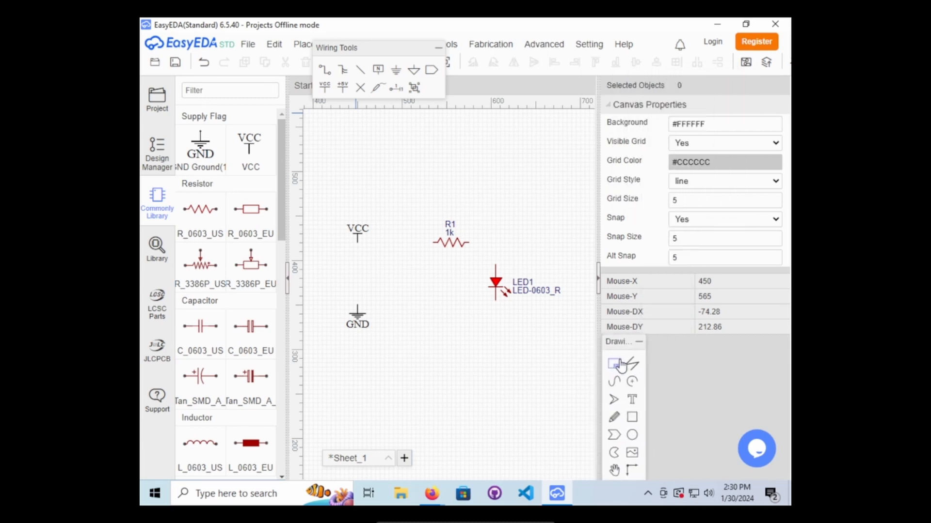
pyautogui.moveTo(355, 54)
pyautogui.mouseDown()
pyautogui.moveTo(700, 310)
pyautogui.moveTo(696, 353)
pyautogui.moveTo(690, 347)
pyautogui.mouseUp()
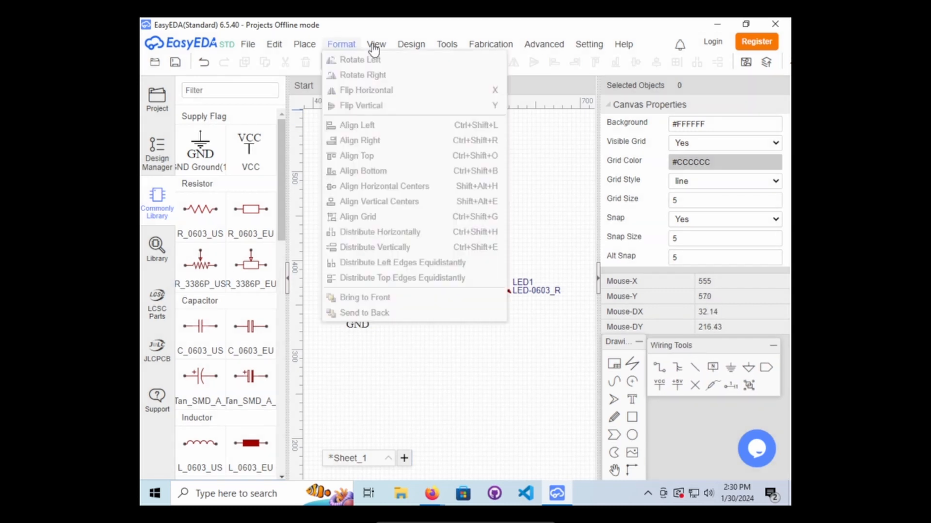
# Review the design and tool commands, inspect the Symbol Wizard's style and pin information options, and close the wizard.
pyautogui.moveTo(373, 48)
pyautogui.moveTo(412, 48)
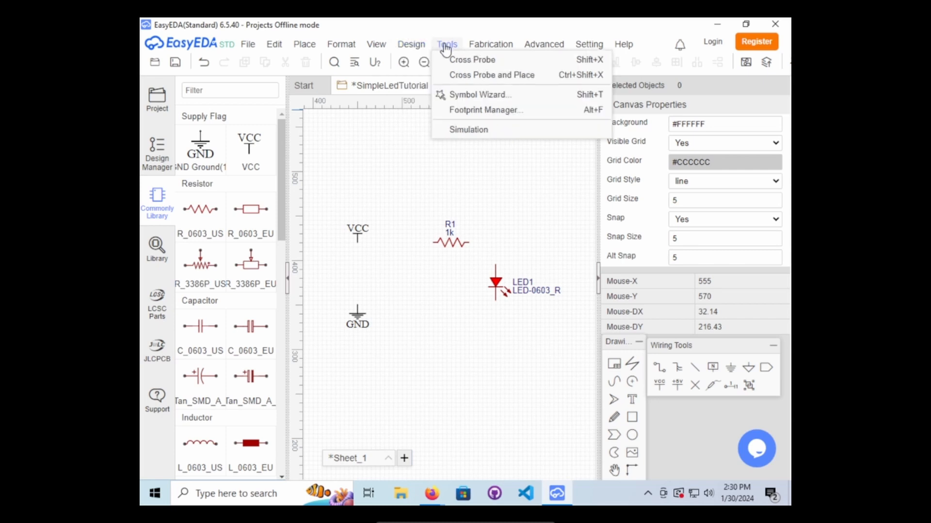
pyautogui.moveTo(449, 47)
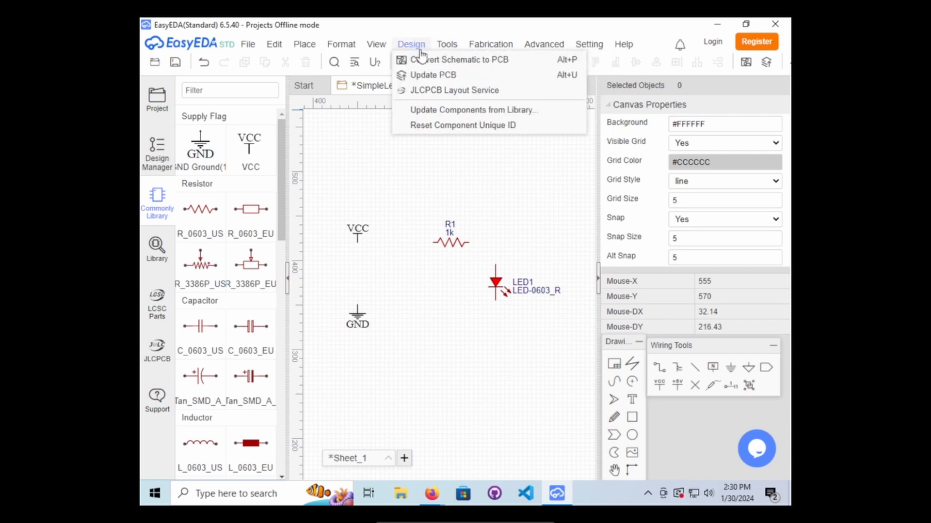
pyautogui.click(463, 95)
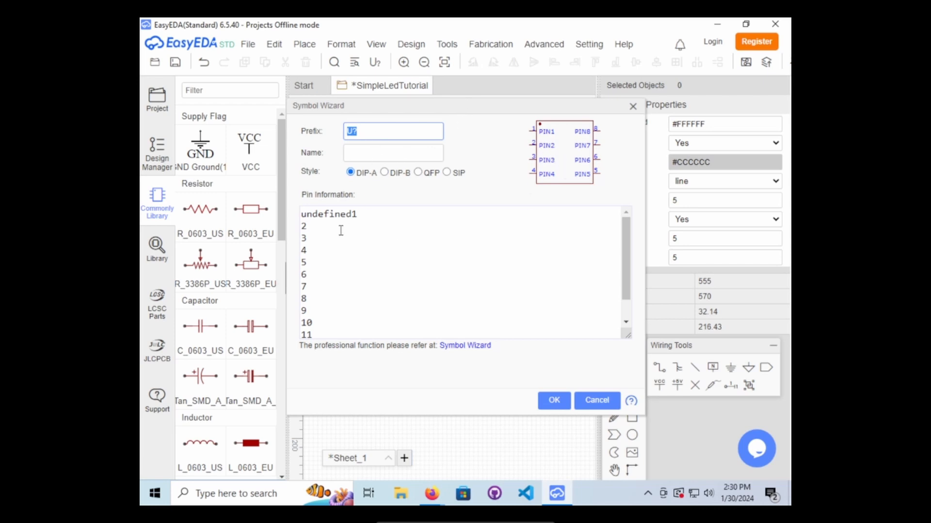
pyautogui.scroll(-1, 322, 253)
pyautogui.scroll(1, 323, 250)
pyautogui.click(632, 106)
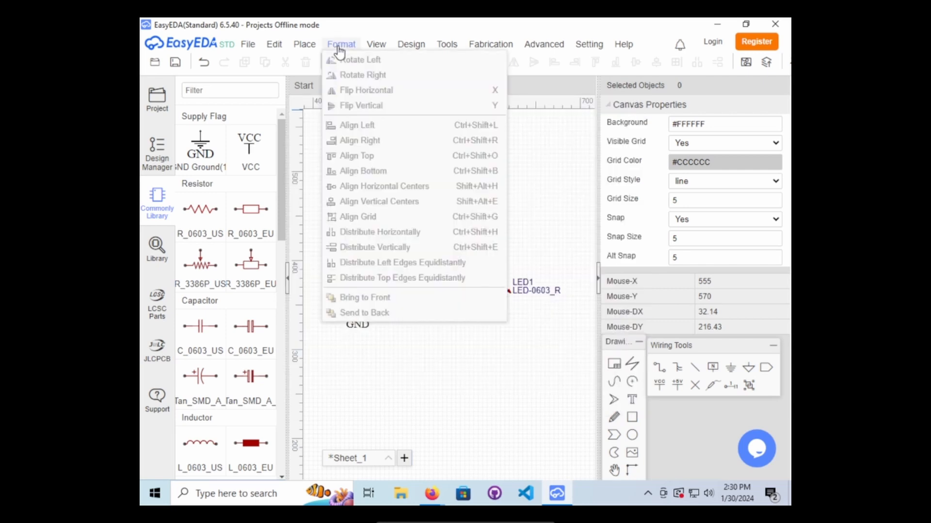
# Create a new blank symbol document.
pyautogui.moveTo(314, 49)
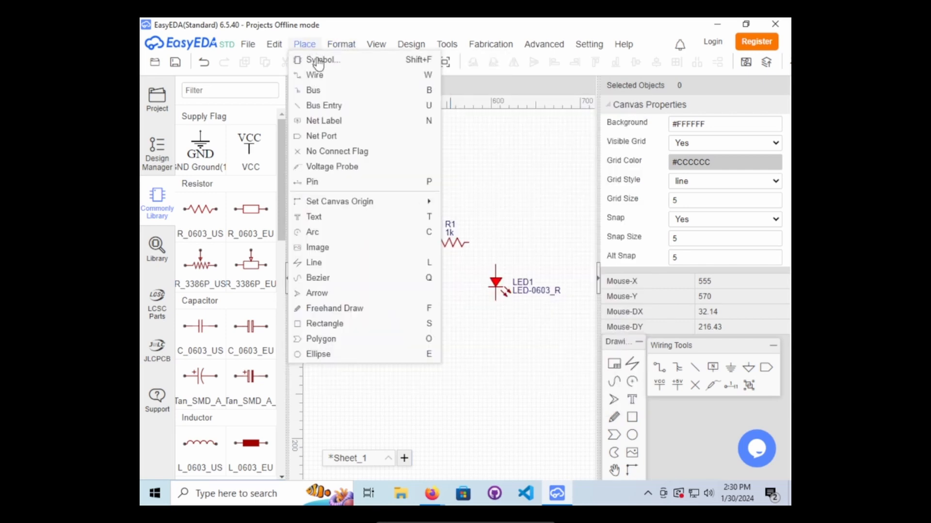
pyautogui.moveTo(276, 50)
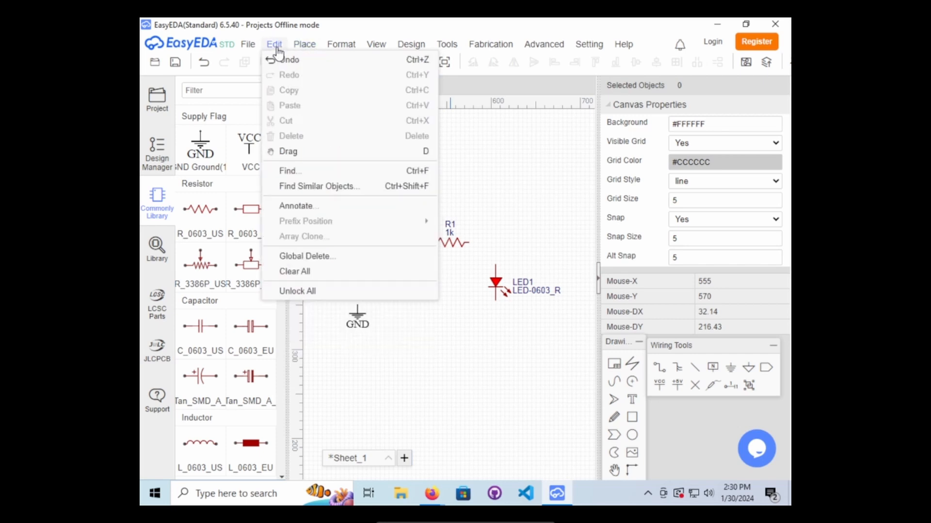
pyautogui.moveTo(247, 48)
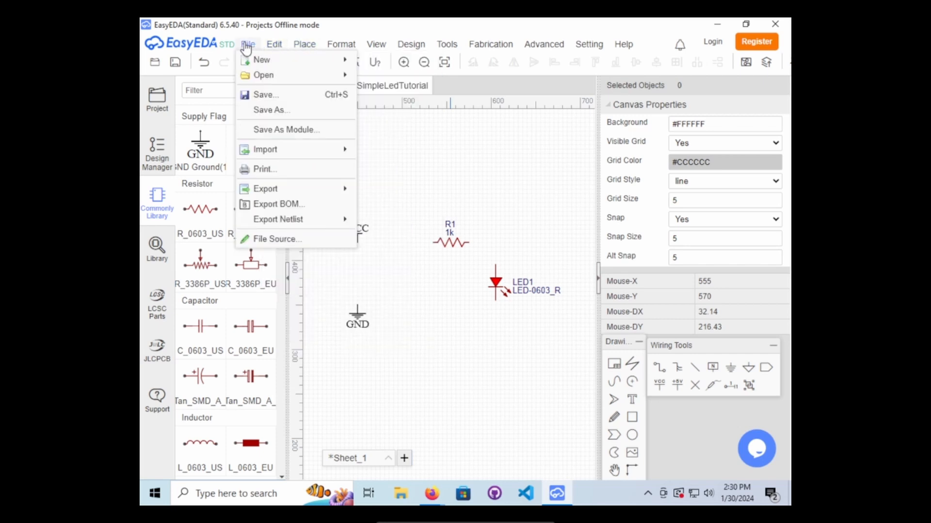
pyautogui.moveTo(261, 64)
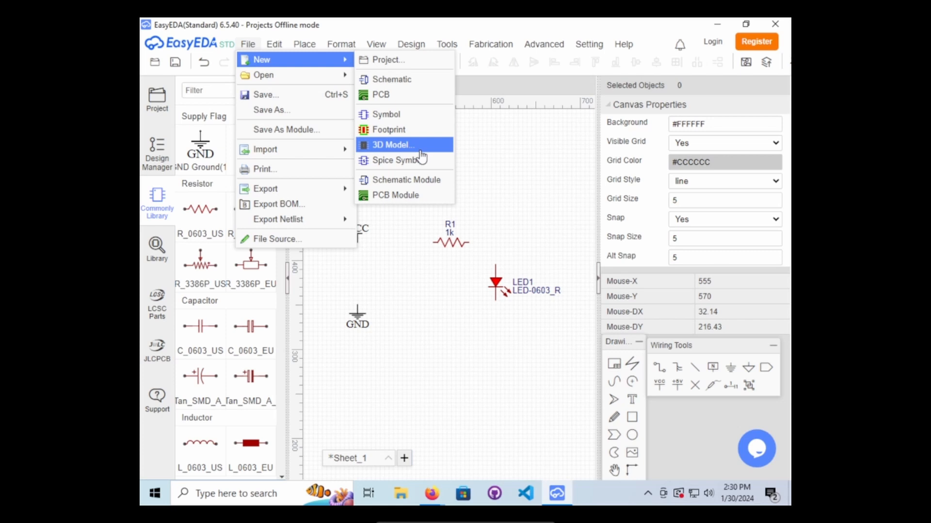
pyautogui.click(394, 114)
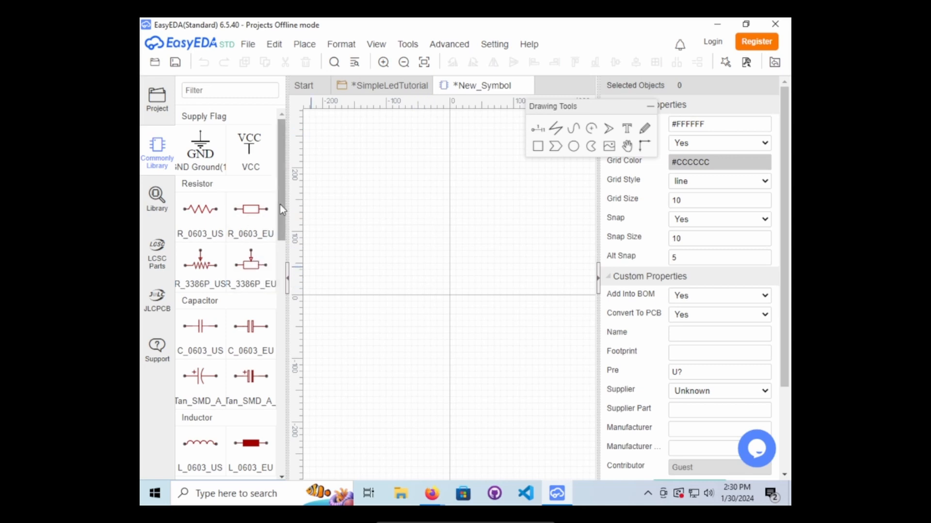
# Try to place the LED-0603_R part from the Commonly Library onto the new symbol canvas.
pyautogui.moveTo(282, 209); pyautogui.dragTo(287, 367)
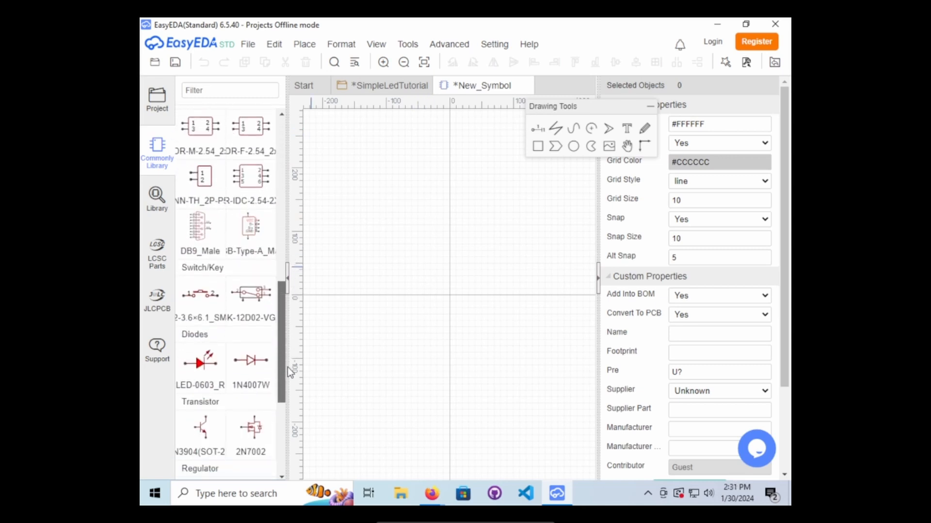
pyautogui.moveTo(198, 365); pyautogui.dragTo(408, 278)
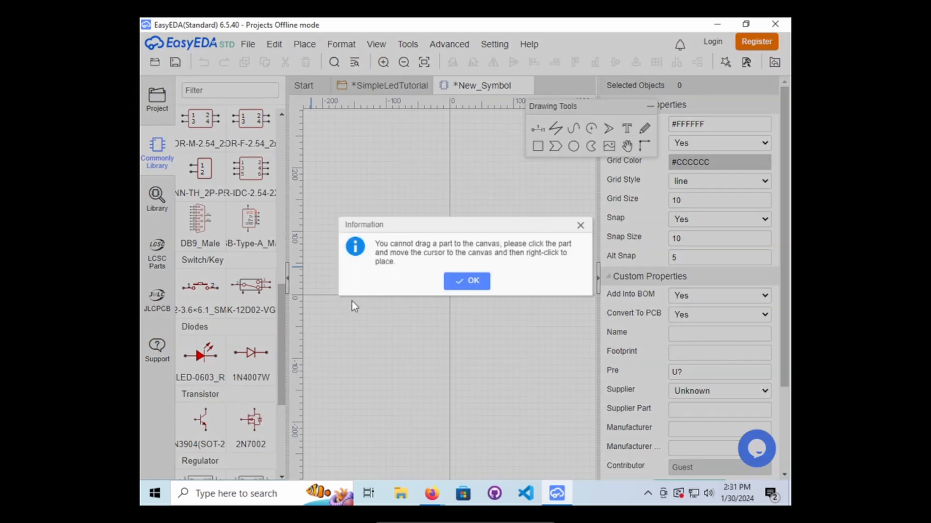
pyautogui.click(461, 278)
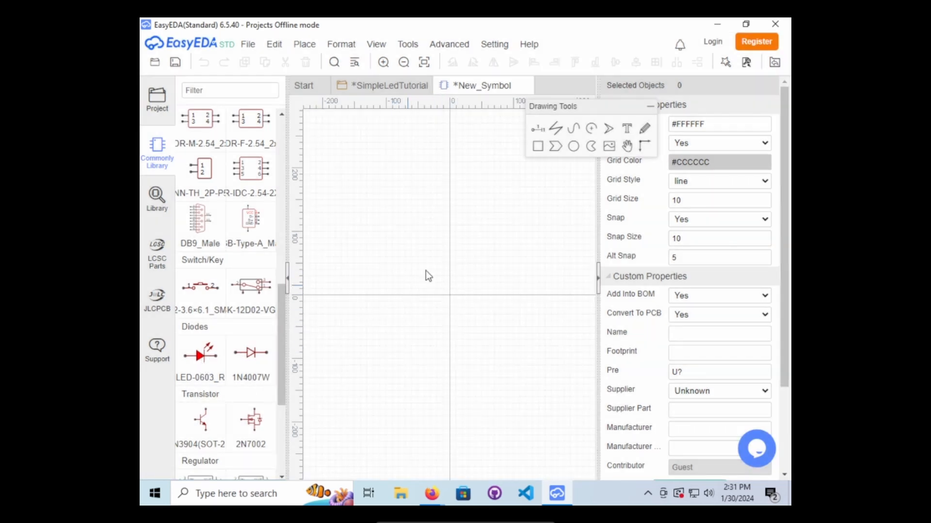
pyautogui.press('r')
pyautogui.rightClick(447, 293)
pyautogui.moveTo(470, 412)
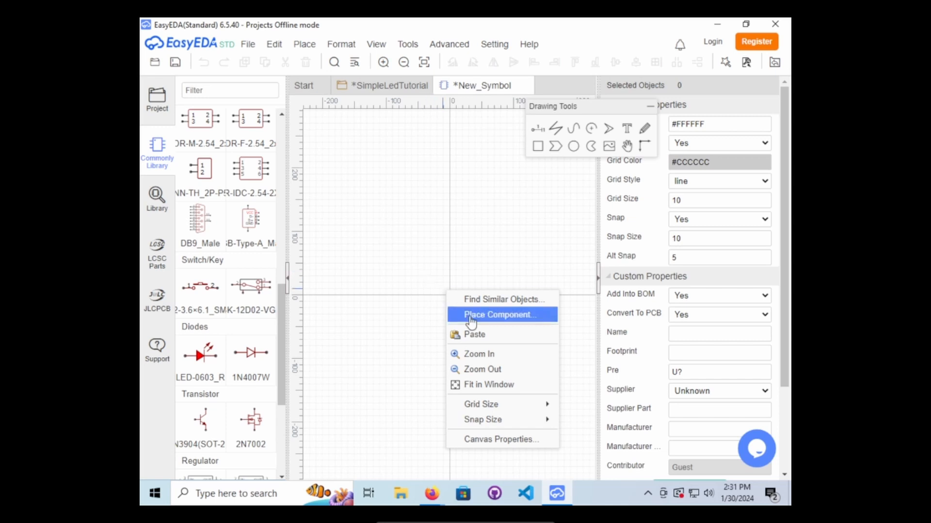
pyautogui.click(497, 315)
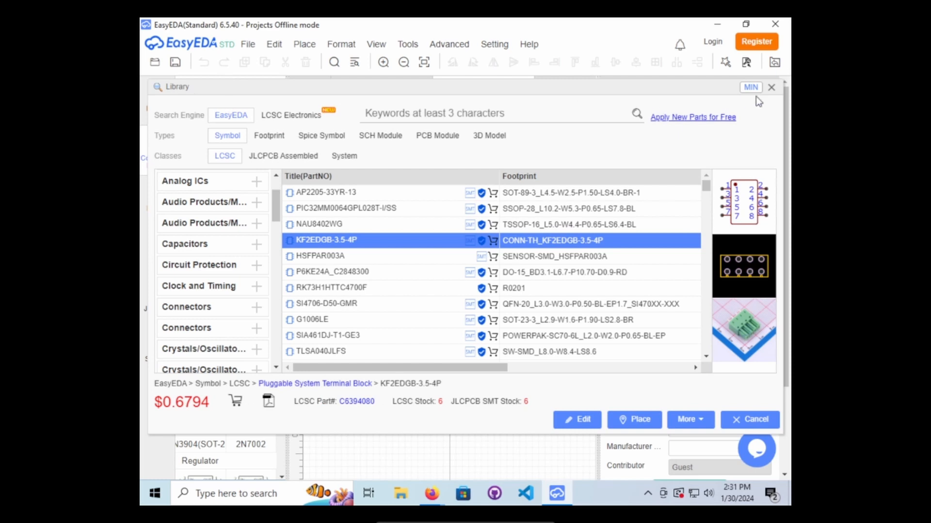
pyautogui.click(772, 87)
pyautogui.click(300, 44)
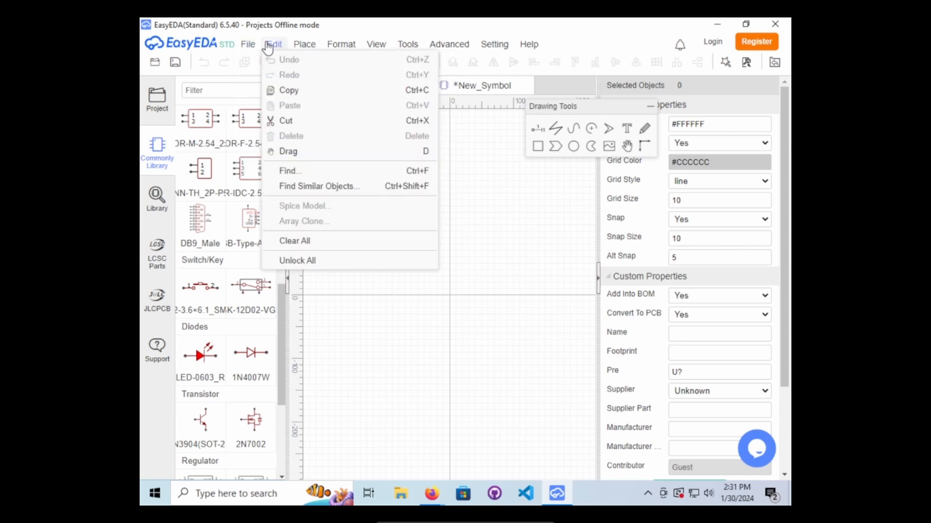
pyautogui.moveTo(305, 45)
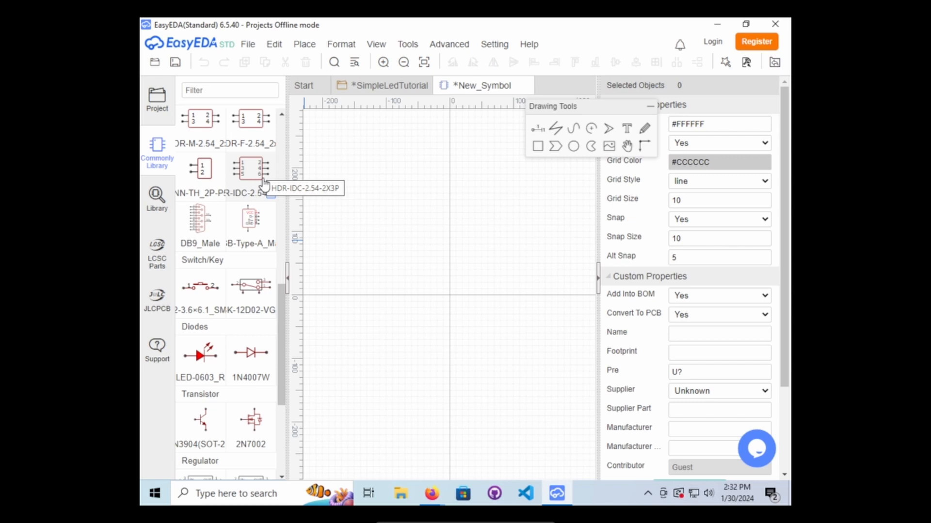
# Place pin 1 and pin 2 facing each other on the horizontal axis, with their outer ends at x = 40 and x = -40.
pyautogui.click(538, 130)
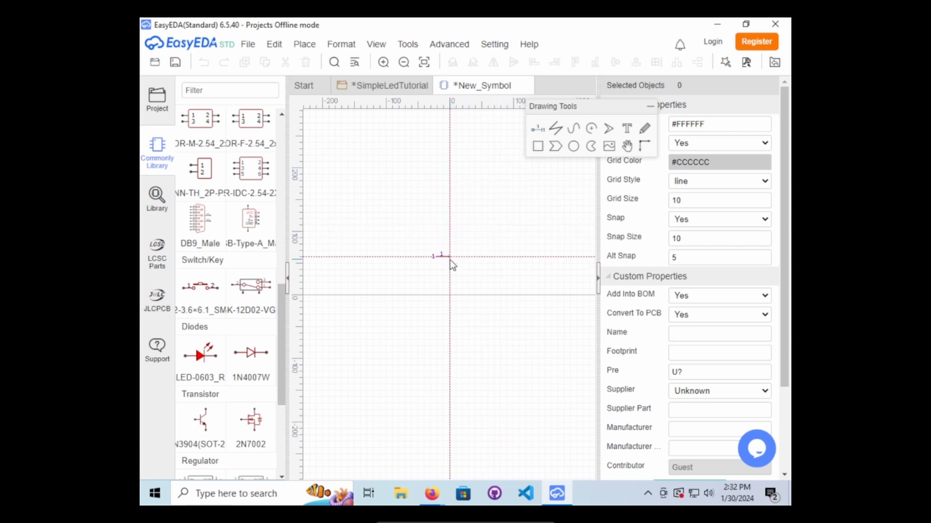
pyautogui.press('space')
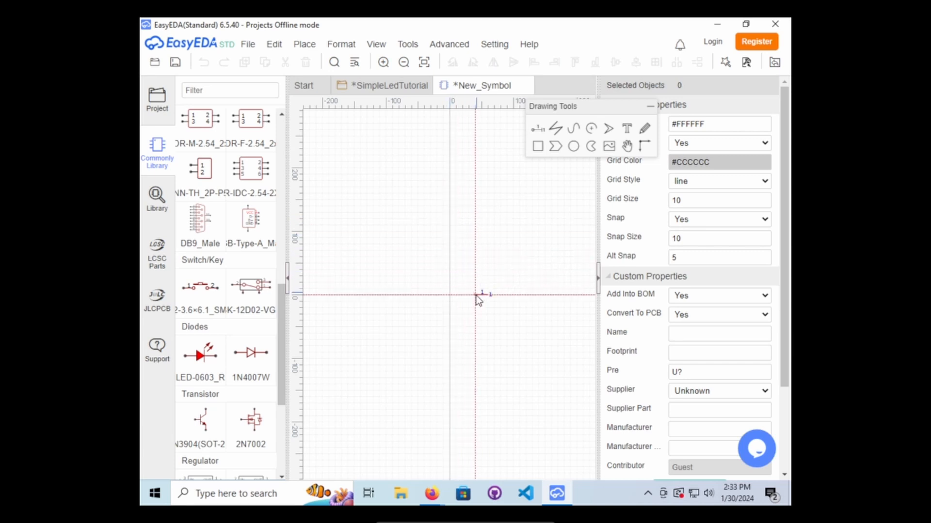
pyautogui.press('space')
pyautogui.click(475, 297)
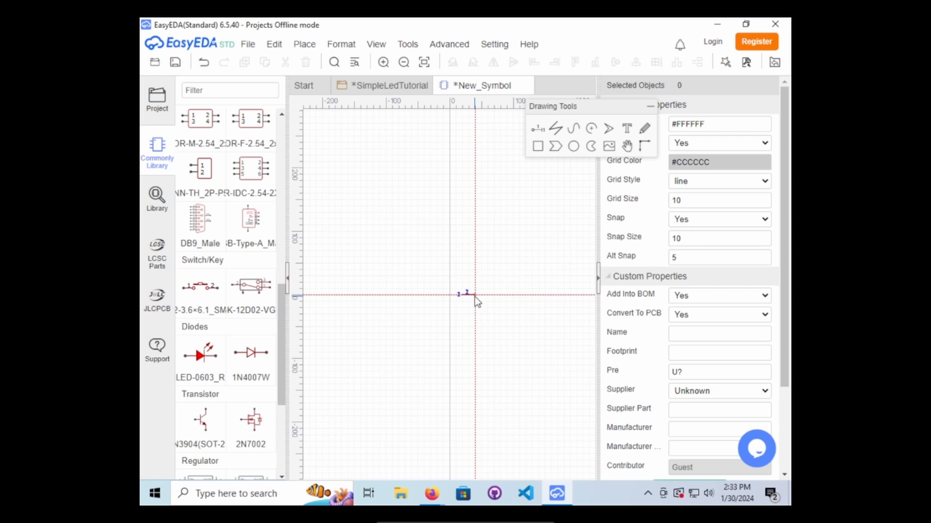
pyautogui.click(426, 298)
pyautogui.press('Escape')
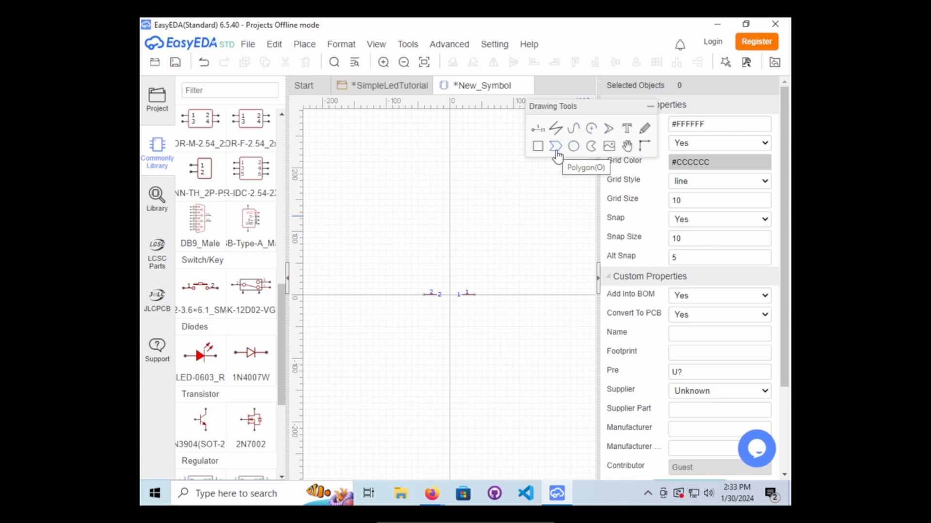
# Draw a triangular polygon between the two pins with corners at (0, 10), (0, -10) and (20, 0), pointing at pin 1.
pyautogui.click(607, 130)
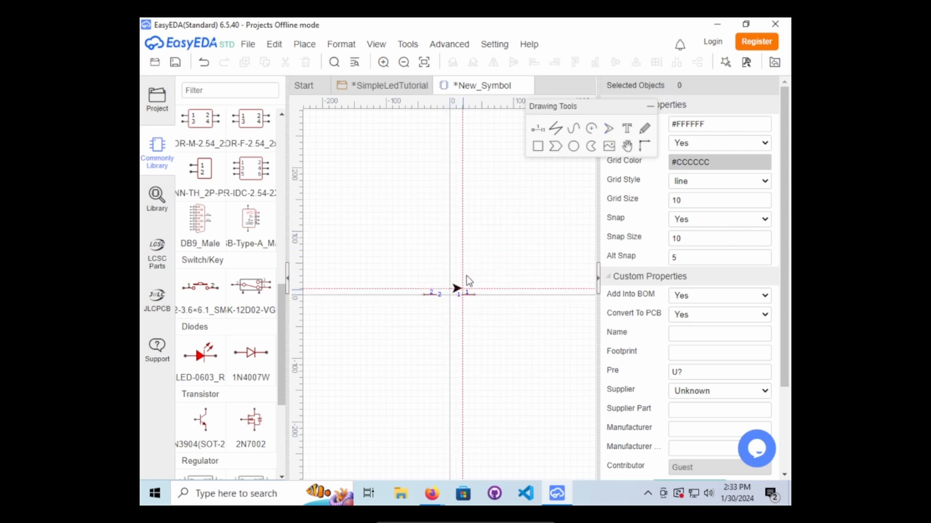
pyautogui.click(556, 154)
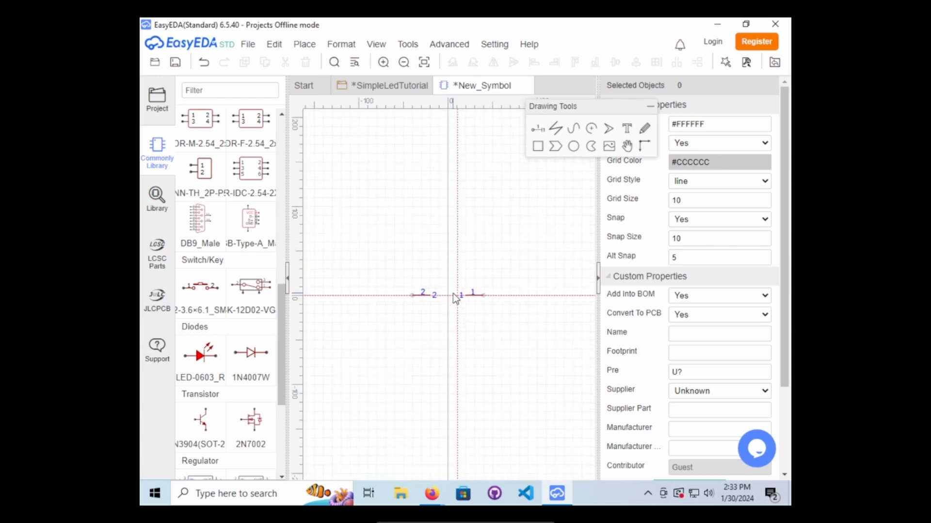
pyautogui.scroll(4, 452, 294)
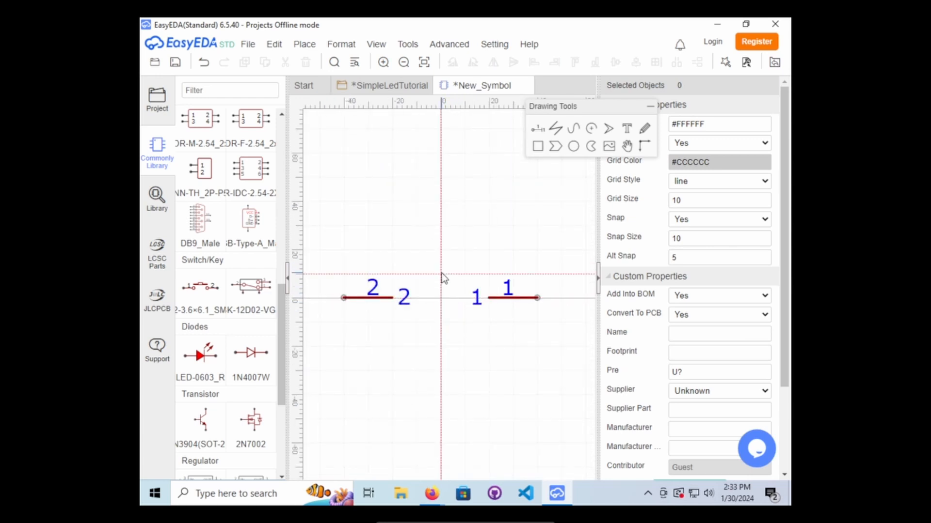
pyautogui.click(440, 275)
pyautogui.click(440, 321)
pyautogui.click(489, 297)
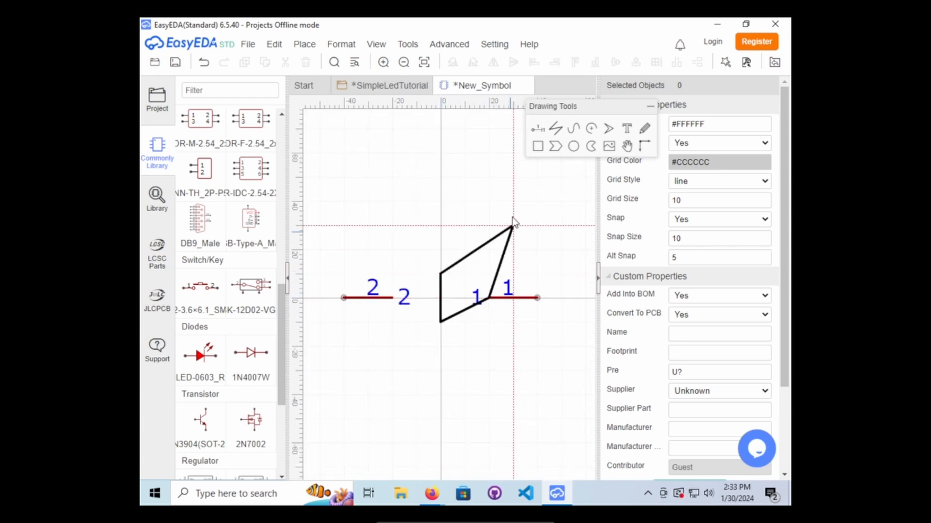
# Close the triangle outline at its upper corner (0, 10) and move pin 2 so its inner end meets the triangle's flat side.
pyautogui.click(441, 275)
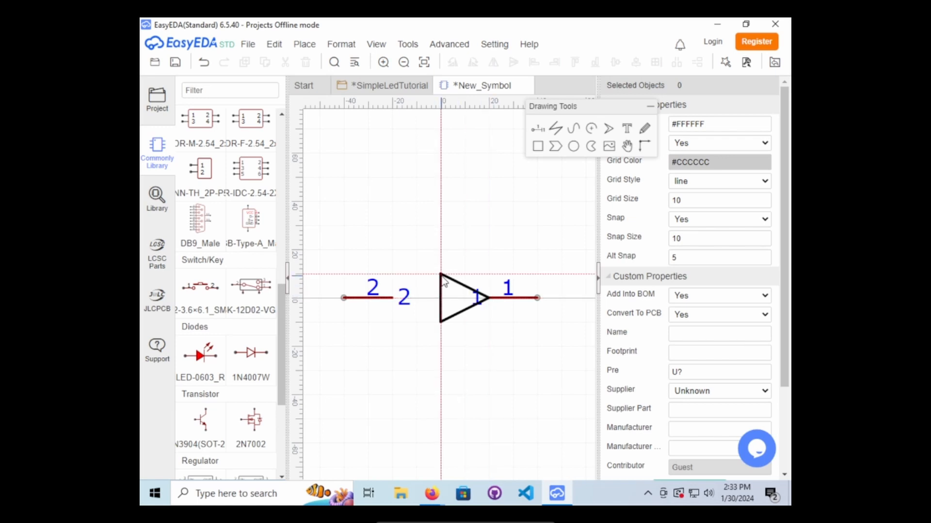
pyautogui.rightClick(398, 200)
pyautogui.click(387, 299)
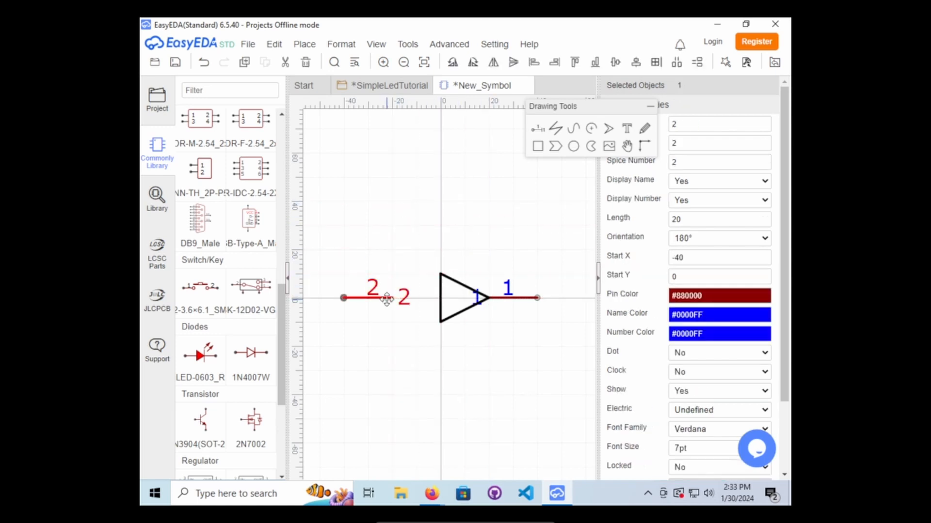
pyautogui.moveTo(404, 305); pyautogui.dragTo(452, 306)
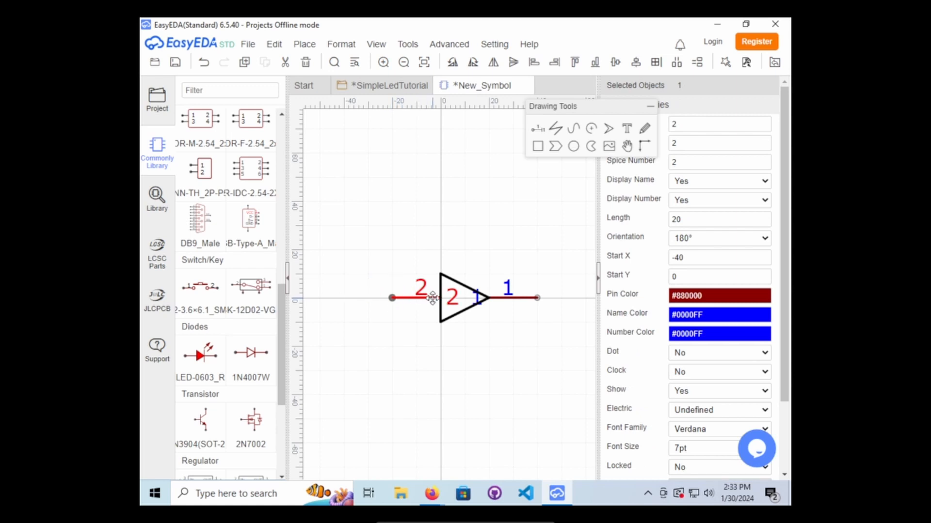
pyautogui.click(524, 340)
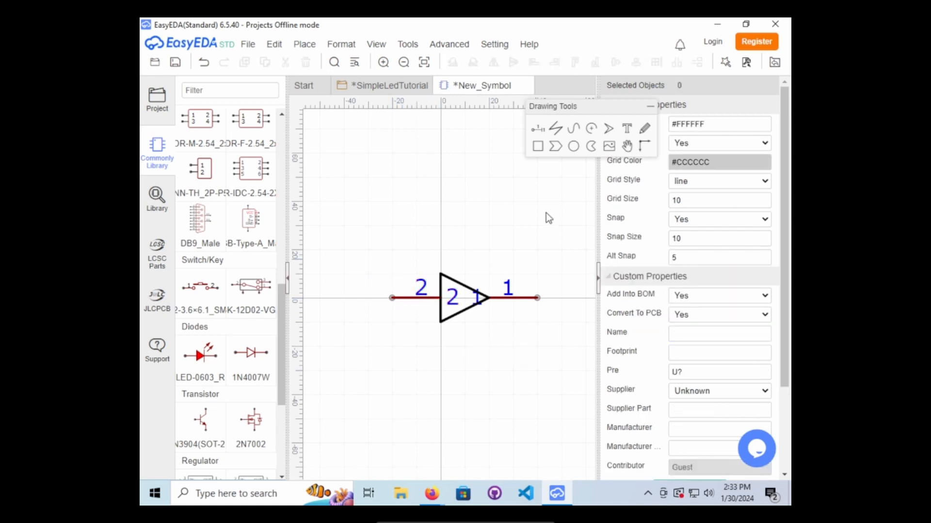
pyautogui.click(556, 130)
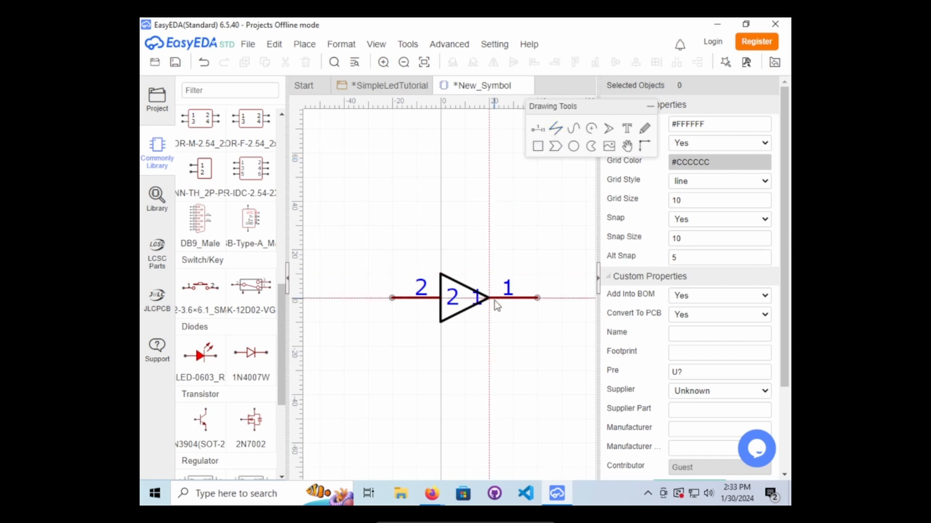
pyautogui.click(493, 269)
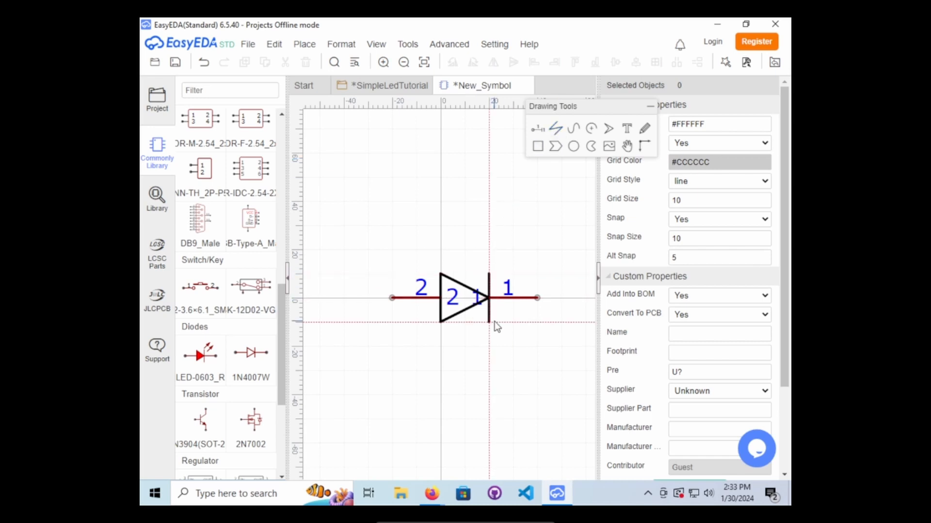
pyautogui.click(497, 318)
pyautogui.click(513, 324)
pyautogui.rightClick(491, 323)
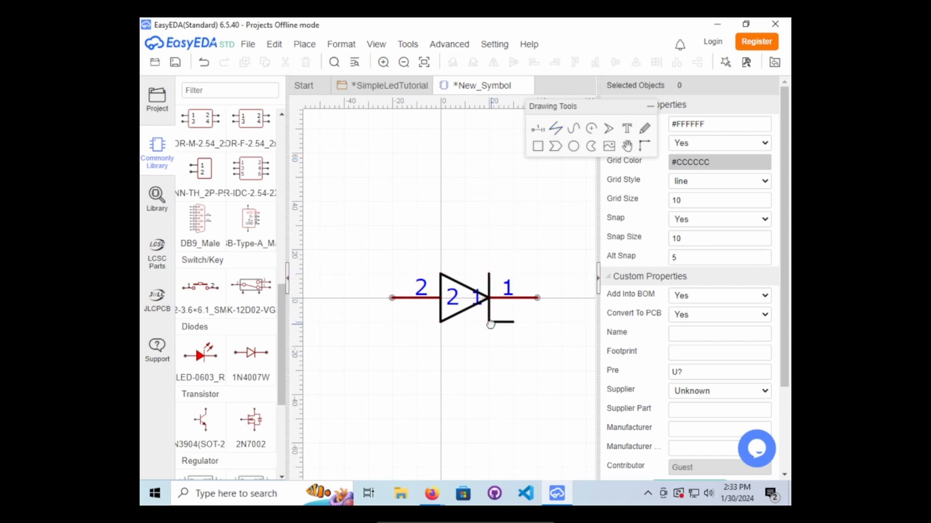
pyautogui.rightClick(507, 178)
pyautogui.click(507, 322)
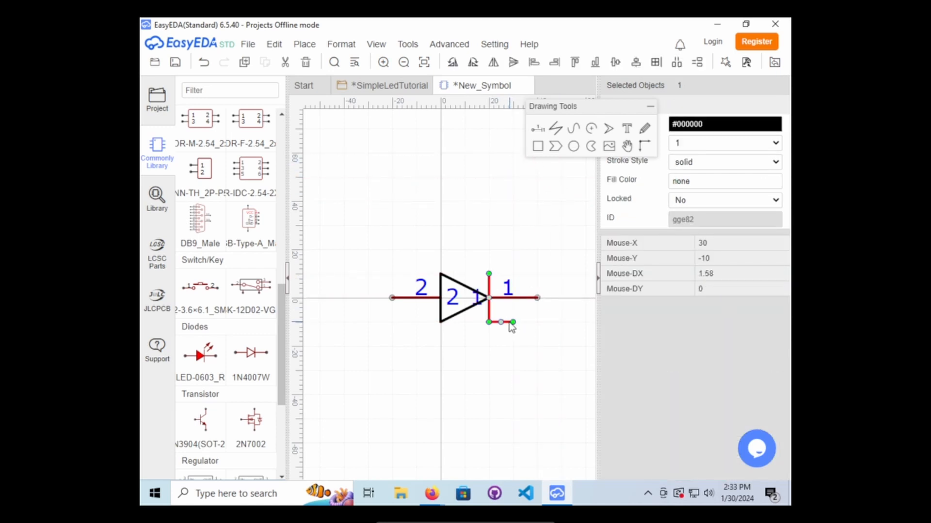
pyautogui.rightClick(508, 329)
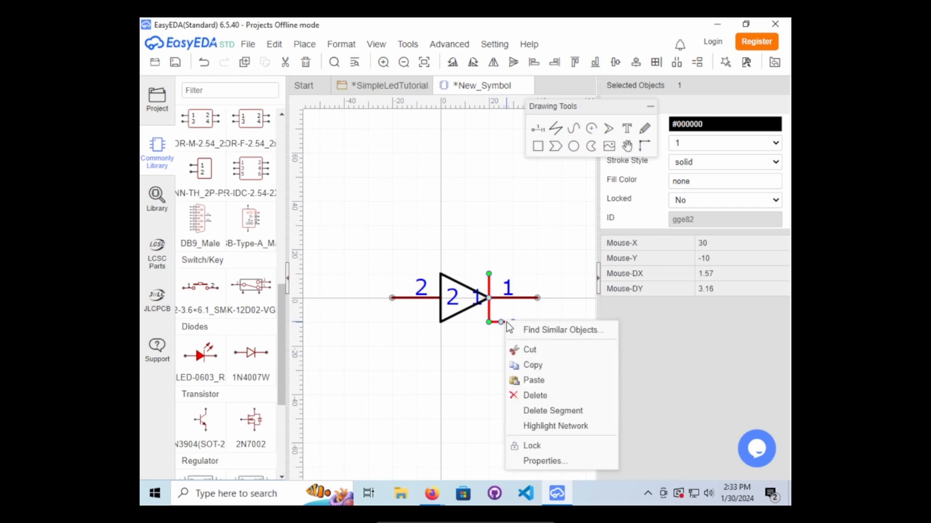
pyautogui.click(534, 350)
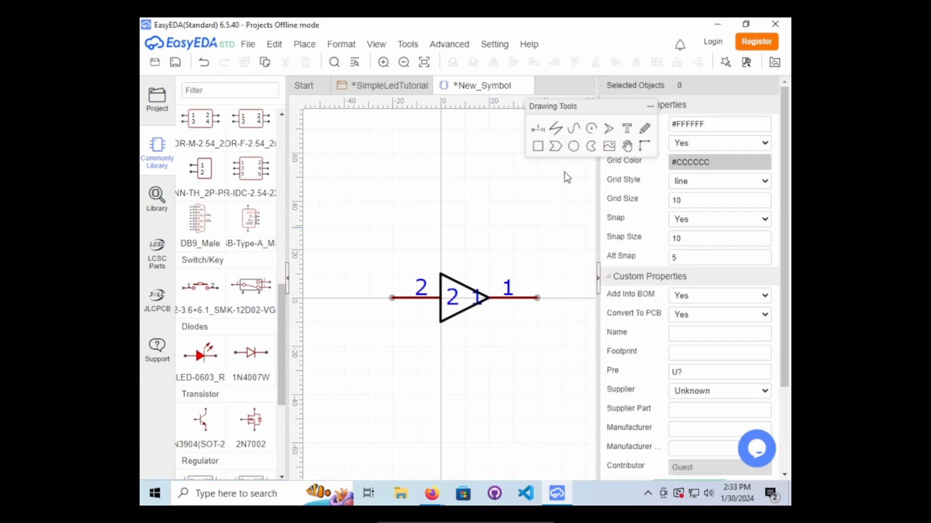
# Draw a vertical polyline bar across the triangle's tip from (20, 10) to (20, -10).
pyautogui.click(556, 128)
pyautogui.click(488, 274)
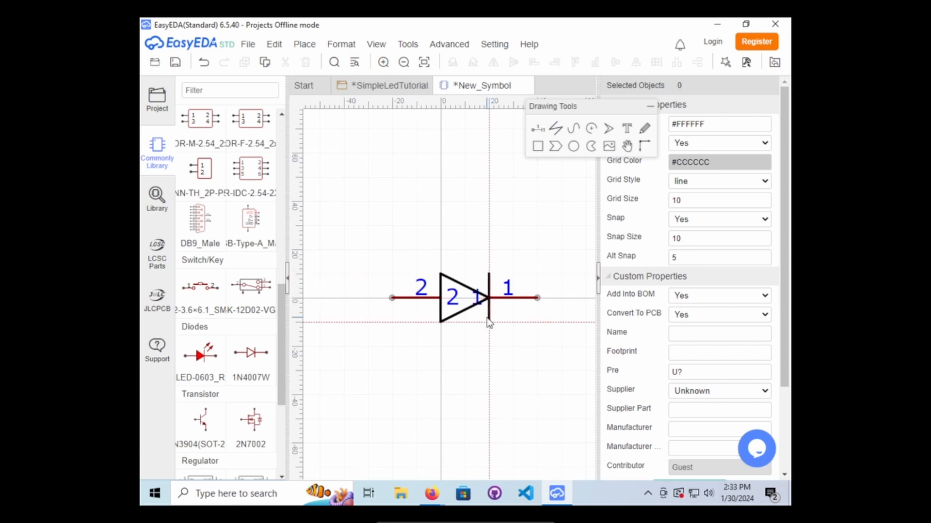
pyautogui.click(489, 323)
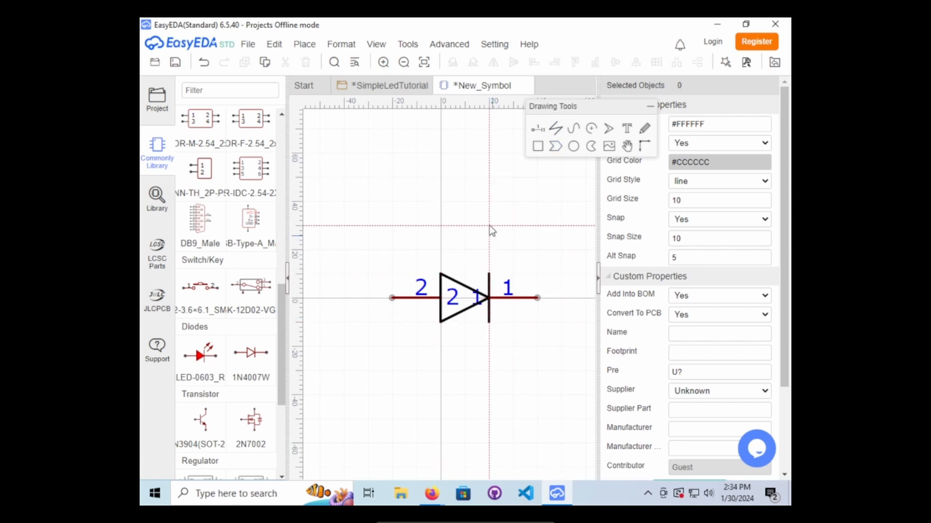
pyautogui.press('Escape')
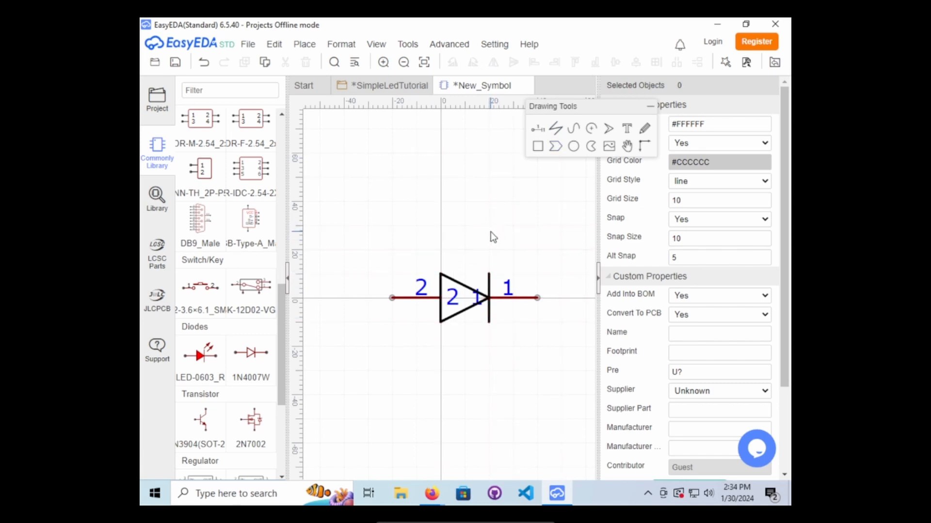
pyautogui.click(556, 128)
pyautogui.click(507, 200)
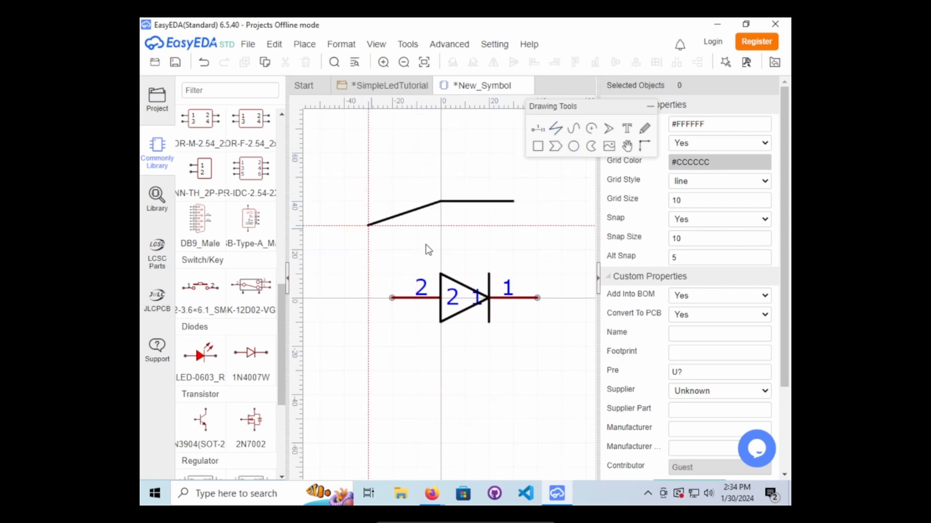
pyautogui.click(418, 199)
pyautogui.rightClick(420, 199)
pyautogui.rightClick(455, 175)
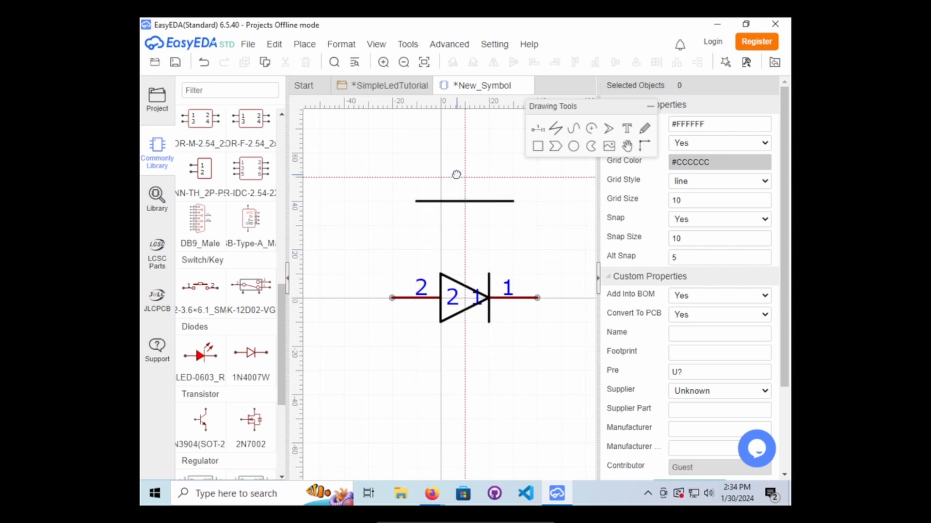
pyautogui.click(489, 201)
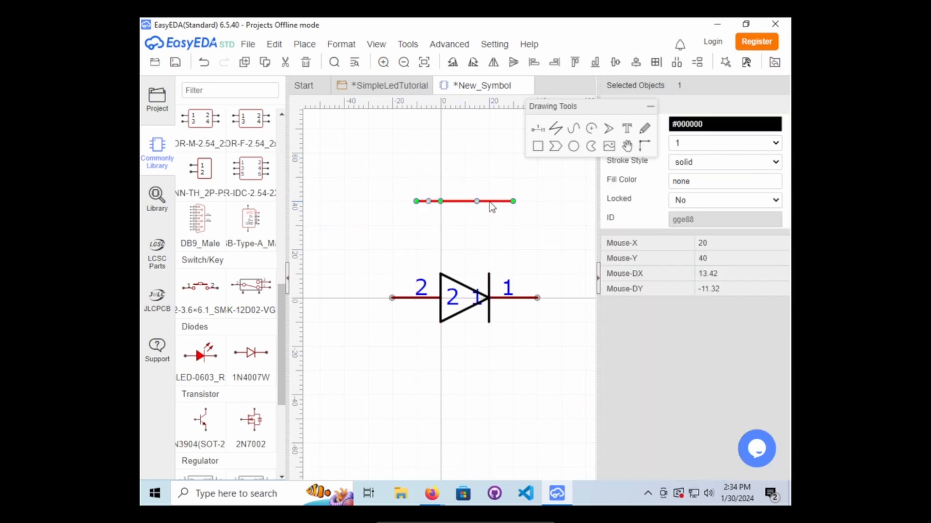
pyautogui.press('Delete')
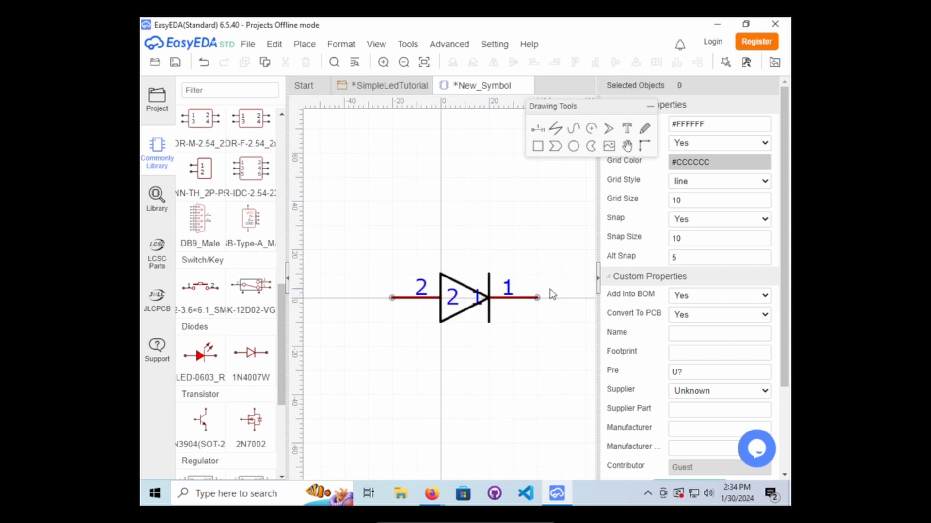
pyautogui.click(555, 128)
pyautogui.click(463, 273)
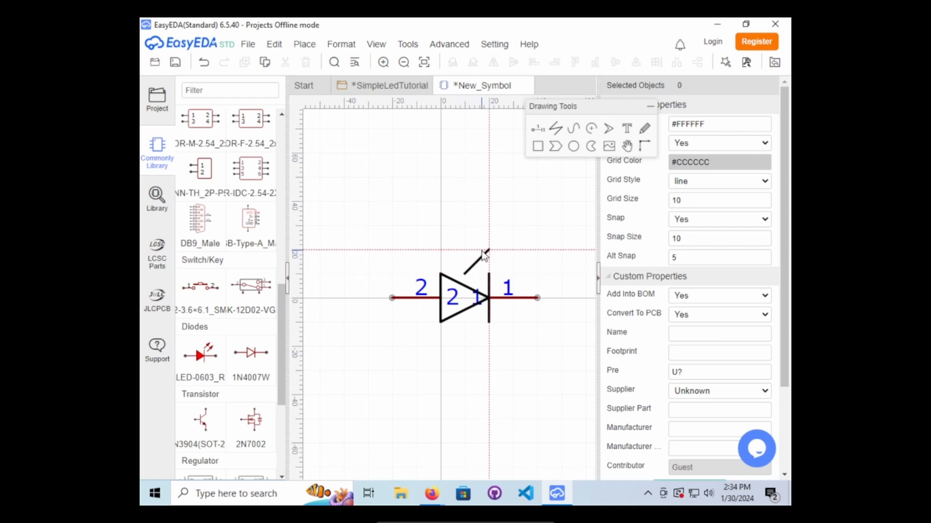
pyautogui.click(487, 250)
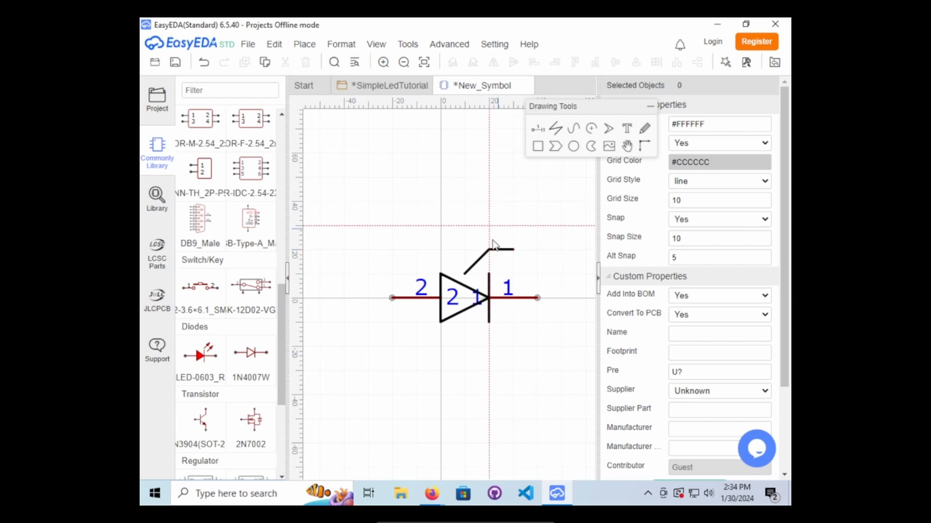
pyautogui.press('Escape')
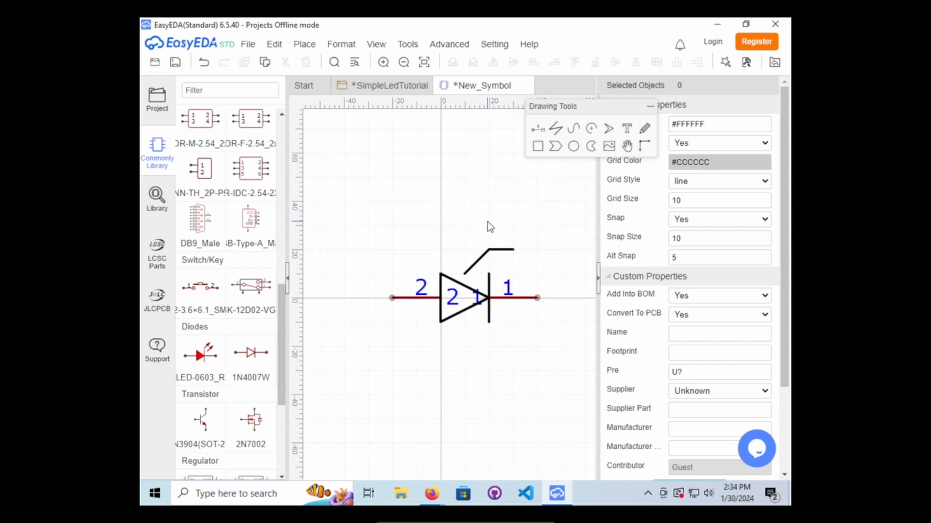
pyautogui.click(495, 250)
pyautogui.press('Delete')
# Set both the grid size and the snap size of the symbol canvas to 5.
pyautogui.click(554, 131)
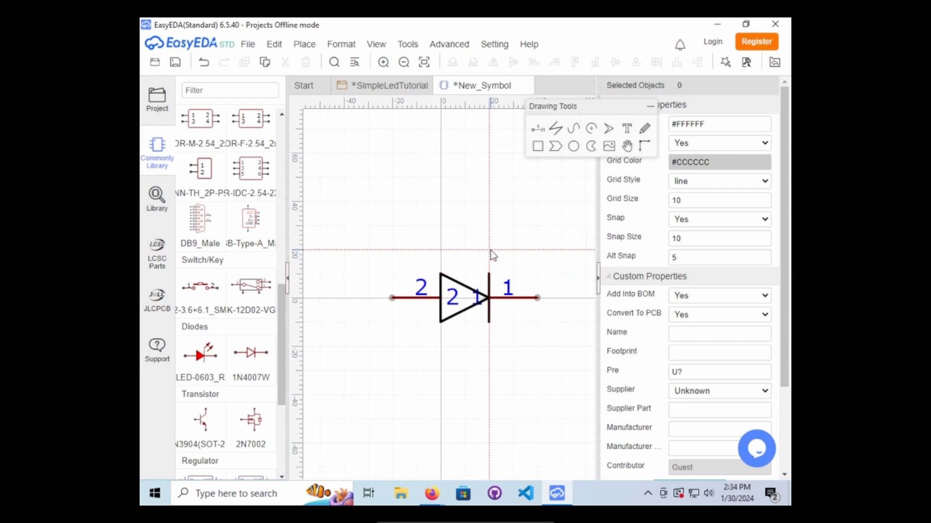
pyautogui.moveTo(707, 200); pyautogui.dragTo(663, 201)
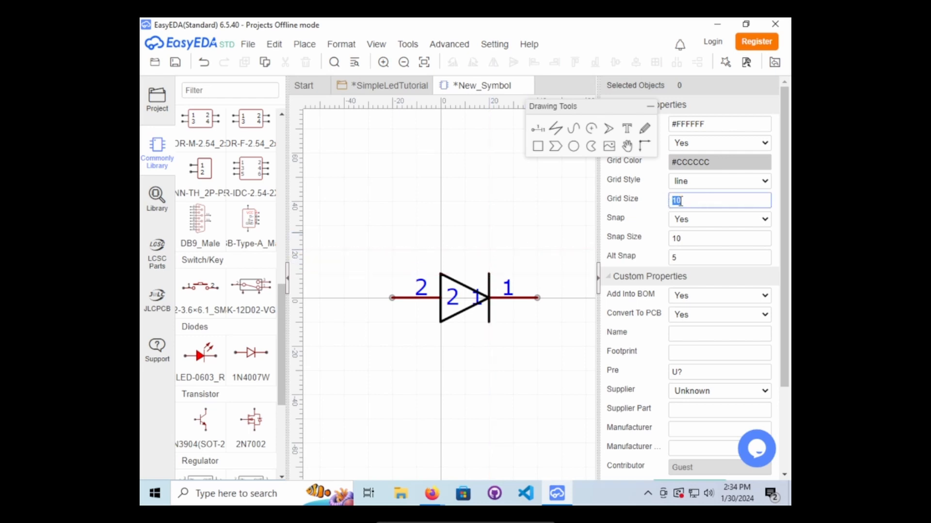
pyautogui.write('5')
pyautogui.click(557, 129)
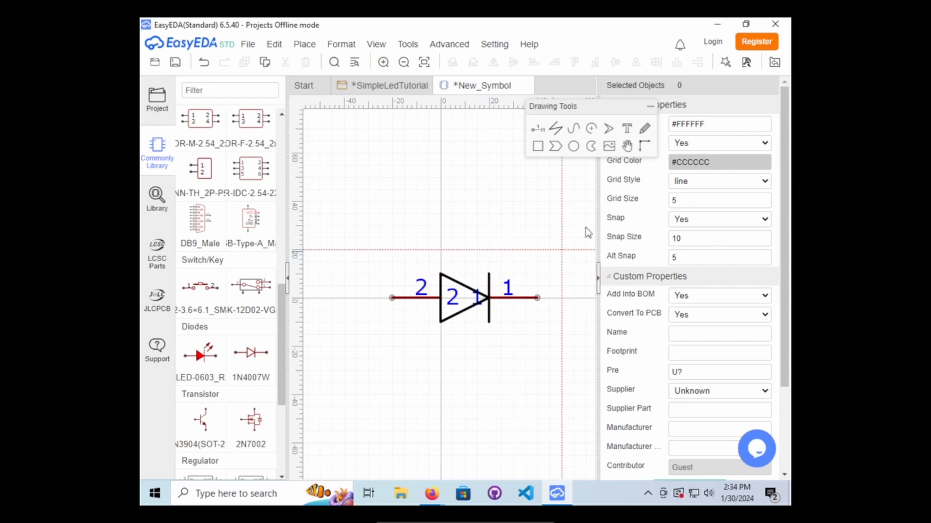
pyautogui.rightClick(505, 261)
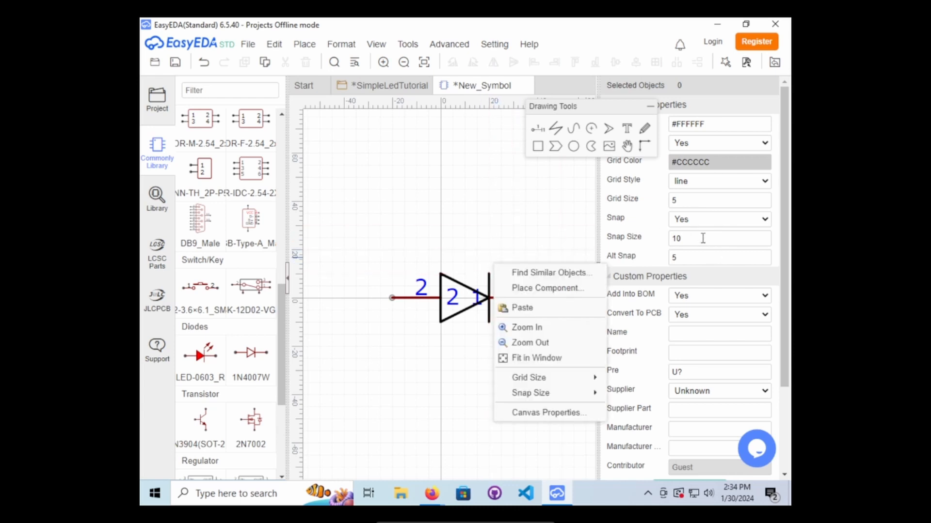
pyautogui.doubleClick(695, 238)
pyautogui.write('5')
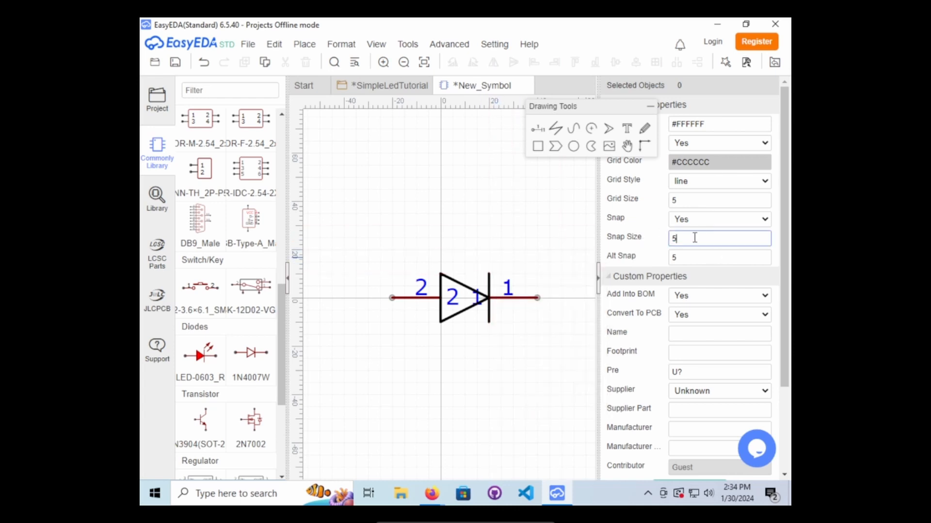
pyautogui.click(516, 257)
# Draw two parallel diagonal ray lines above the diode bar, from (20, 15) to (25, 20) and from (25, 10) to (30, 15).
pyautogui.click(555, 130)
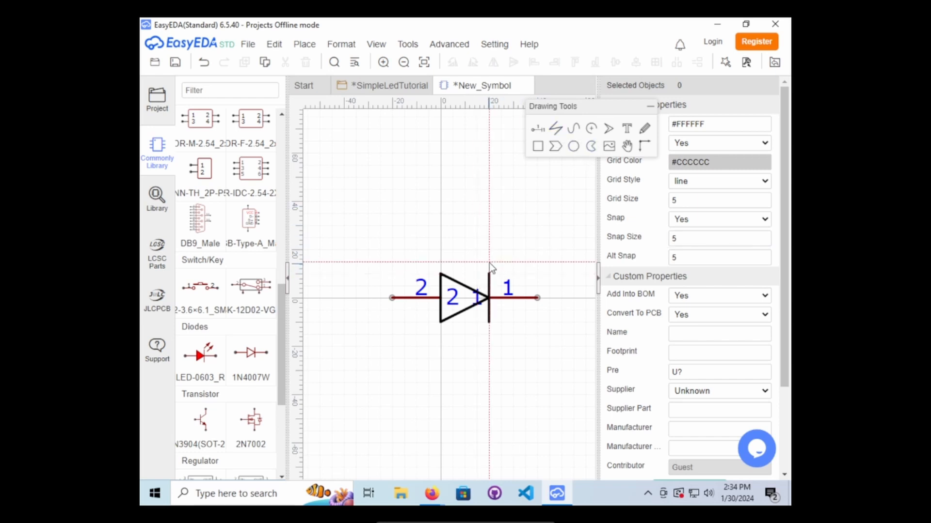
pyautogui.click(489, 263)
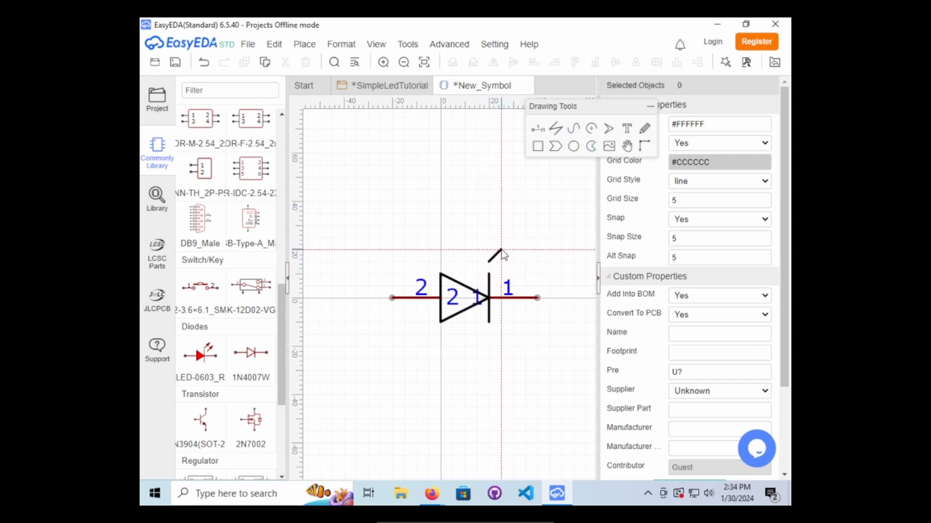
pyautogui.click(501, 250)
pyautogui.click(500, 275)
pyautogui.click(513, 262)
# Set the canvas snap size to 2 with a grid size of 5.
pyautogui.scroll(2, 504, 247)
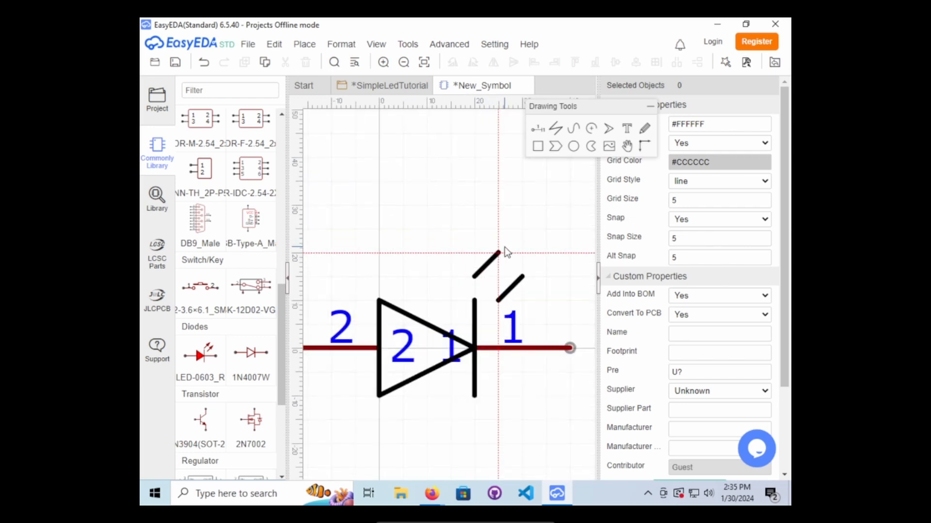
pyautogui.scroll(2, 504, 247)
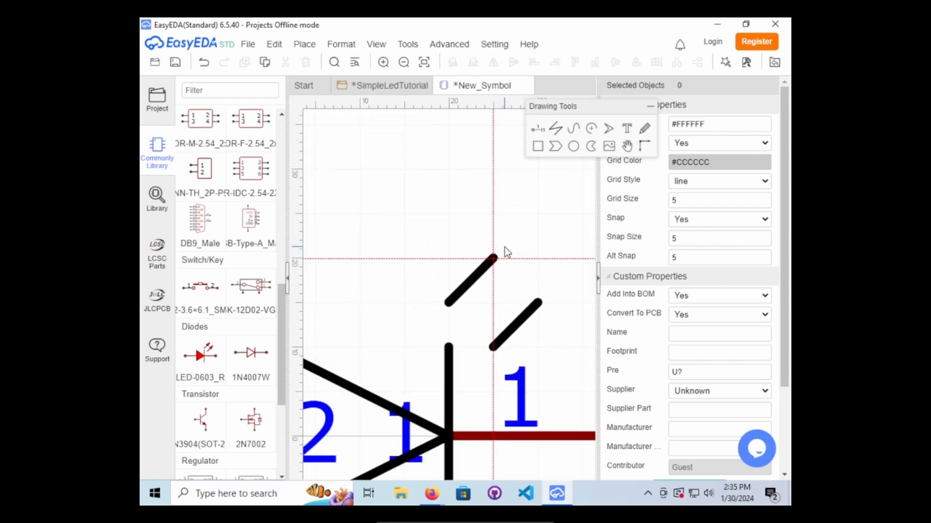
pyautogui.doubleClick(687, 203)
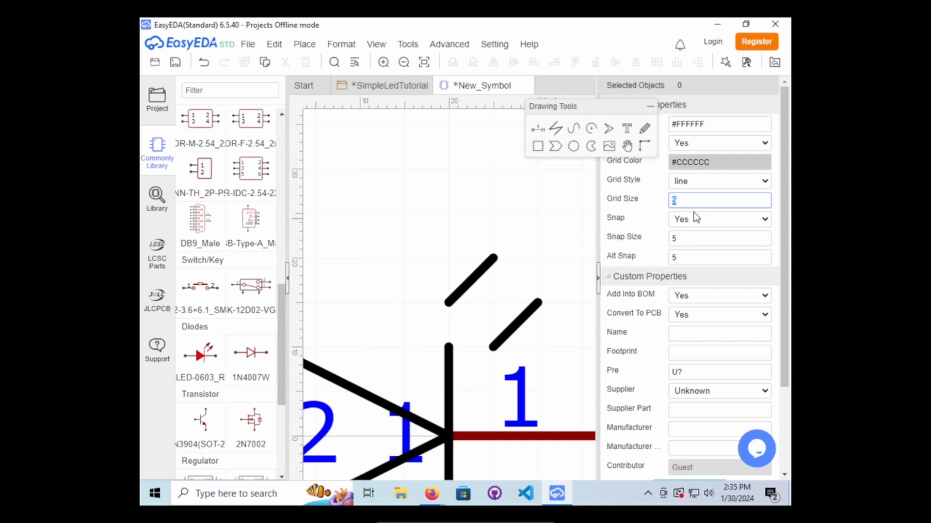
pyautogui.doubleClick(686, 239)
pyautogui.write('2')
pyautogui.press('BackSpace')
pyautogui.write('5')
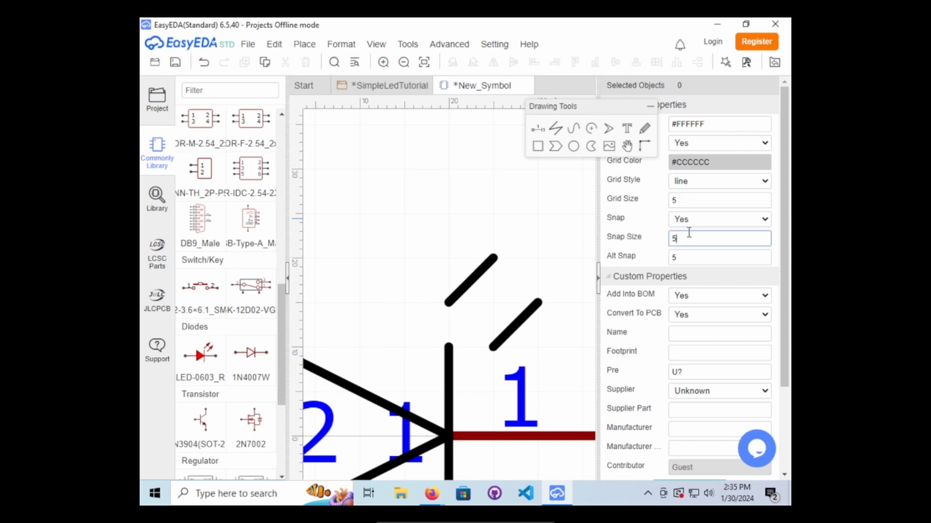
pyautogui.doubleClick(681, 242)
pyautogui.doubleClick(706, 200)
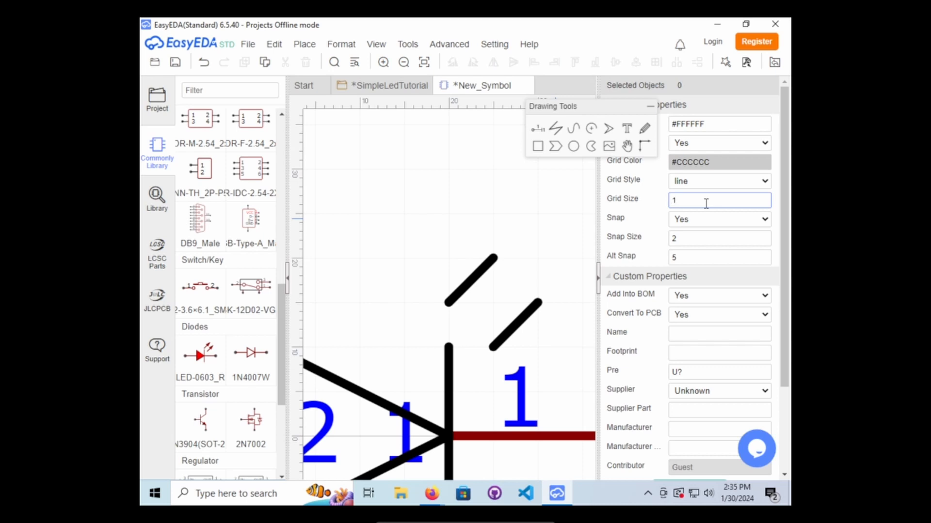
pyautogui.doubleClick(691, 239)
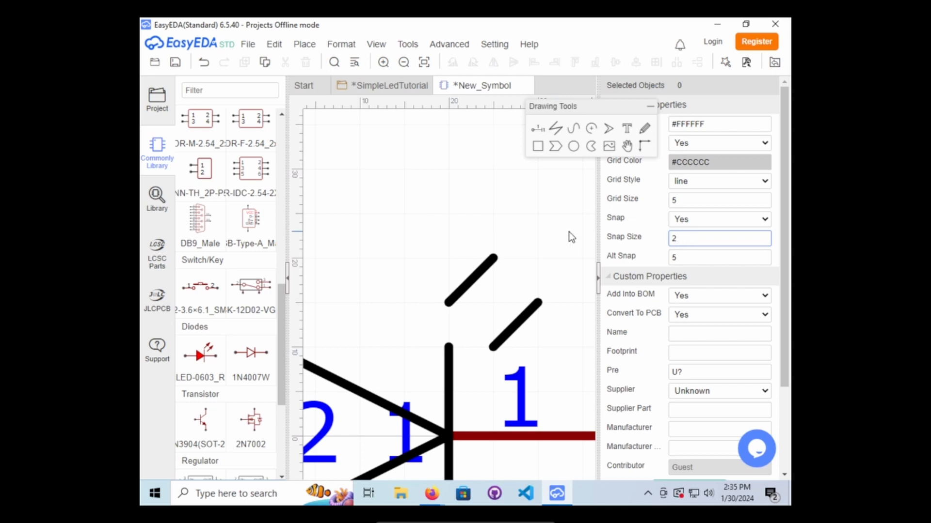
pyautogui.click(536, 227)
# Draw a small triangular polygon arrowhead at the upper ray line's tip through (24, 22), (26, 20) and (26, 22).
pyautogui.click(554, 147)
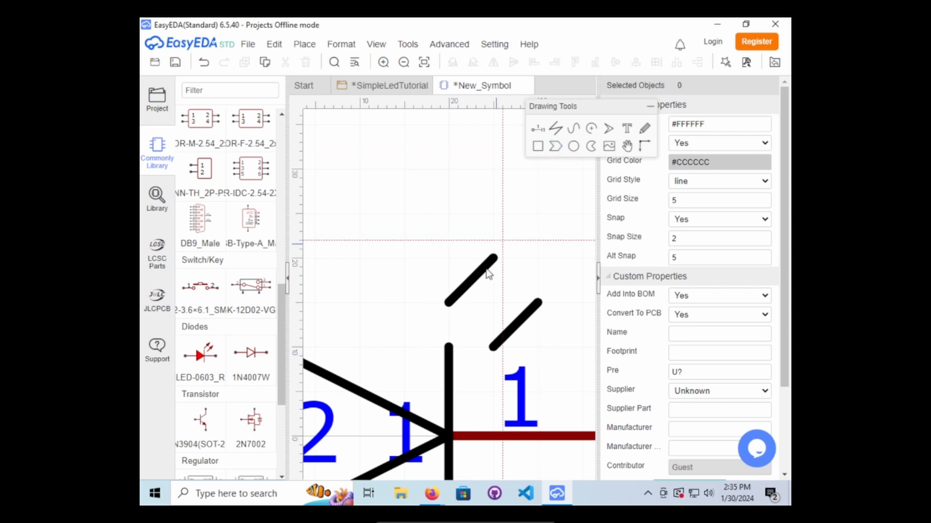
pyautogui.click(484, 236)
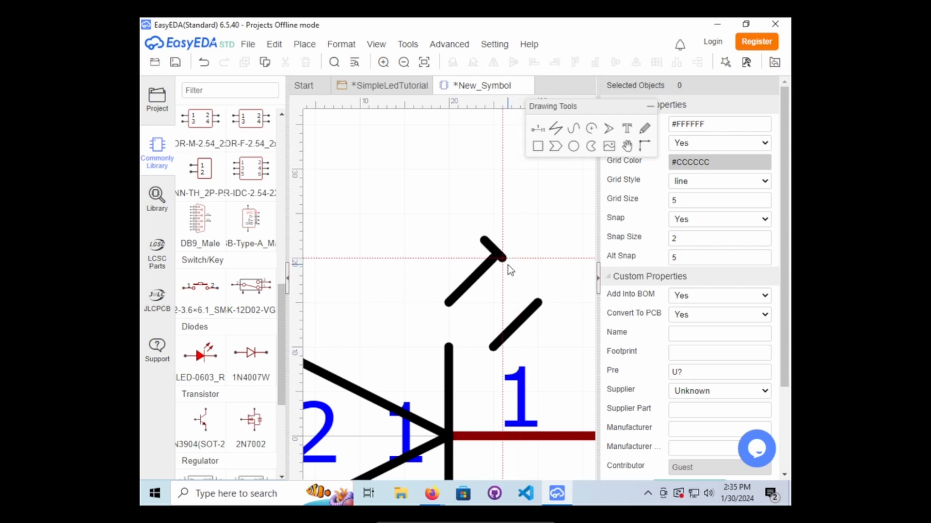
pyautogui.click(507, 264)
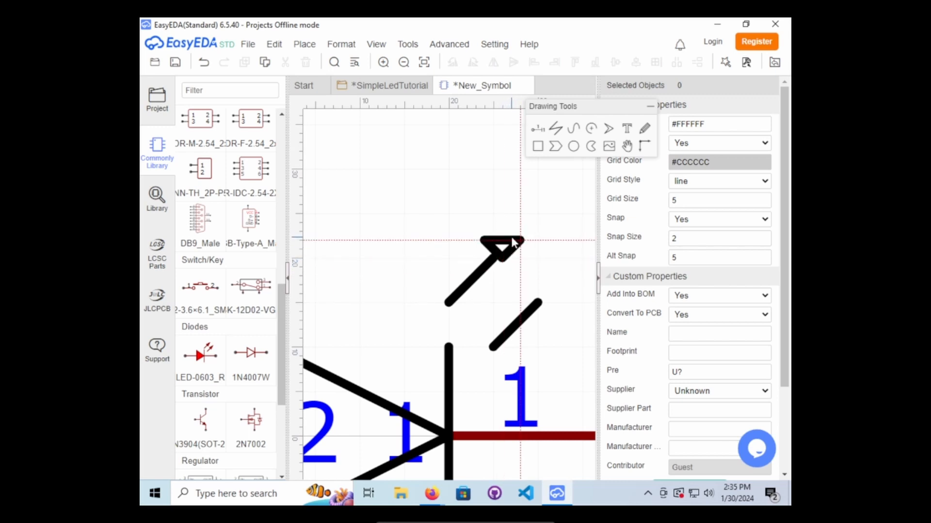
pyautogui.rightClick(504, 241)
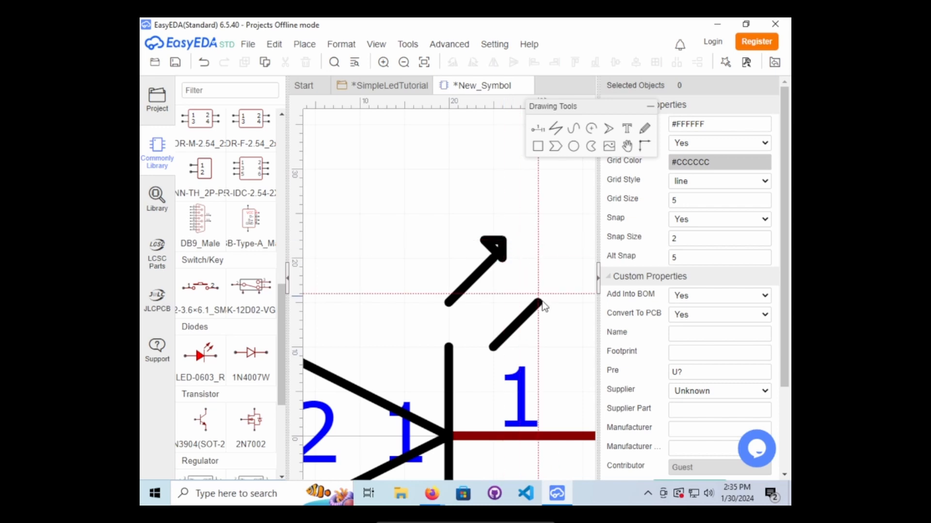
# Draw a matching polygon arrowhead above the lower ray line's tip through (28, 18), (30, 16) and (30, 18).
pyautogui.click(523, 280)
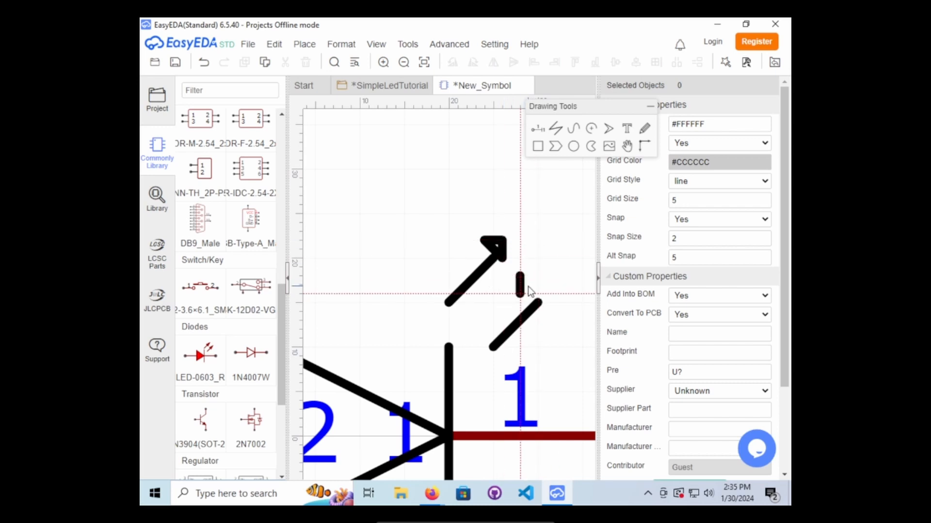
pyautogui.click(534, 290)
pyautogui.rightClick(533, 291)
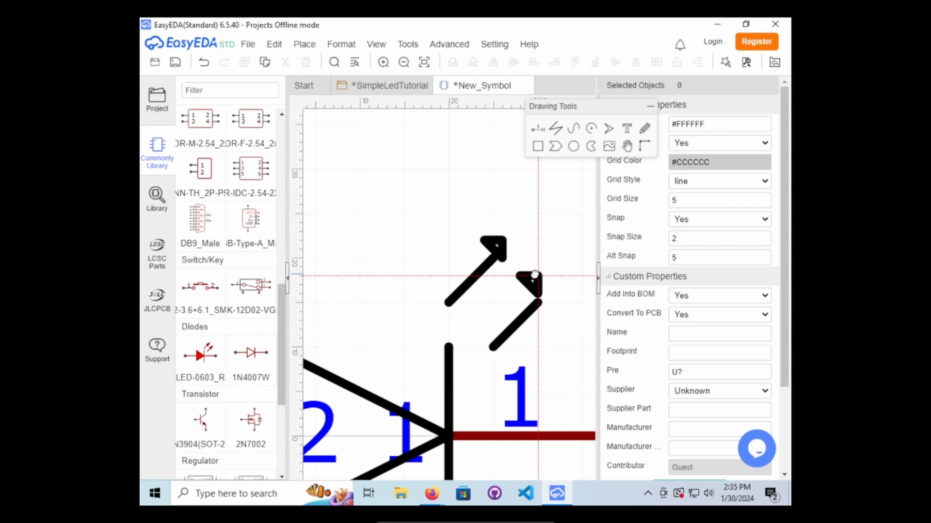
pyautogui.rightClick(542, 239)
# Move both diagonal ray lines so that their upper ends meet the triangular arrowheads.
pyautogui.click(482, 273)
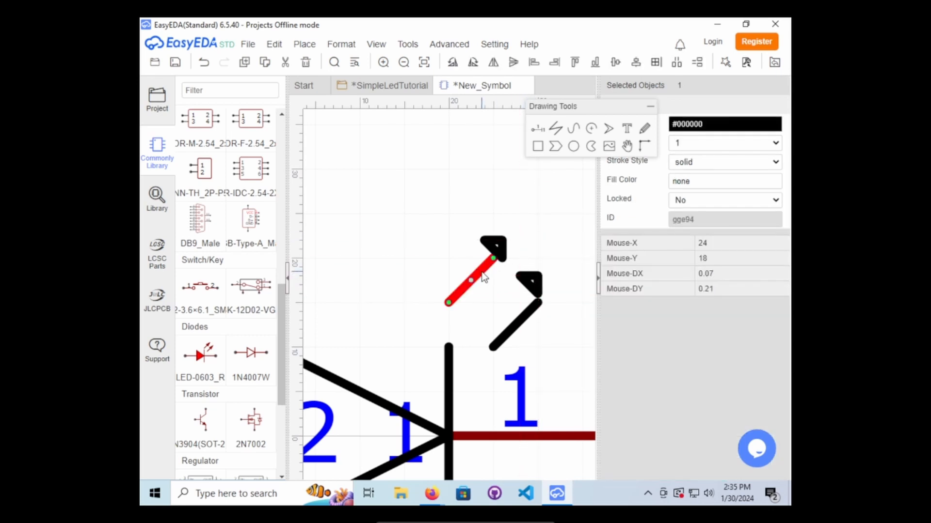
pyautogui.moveTo(482, 273); pyautogui.dragTo(478, 265)
pyautogui.click(523, 319)
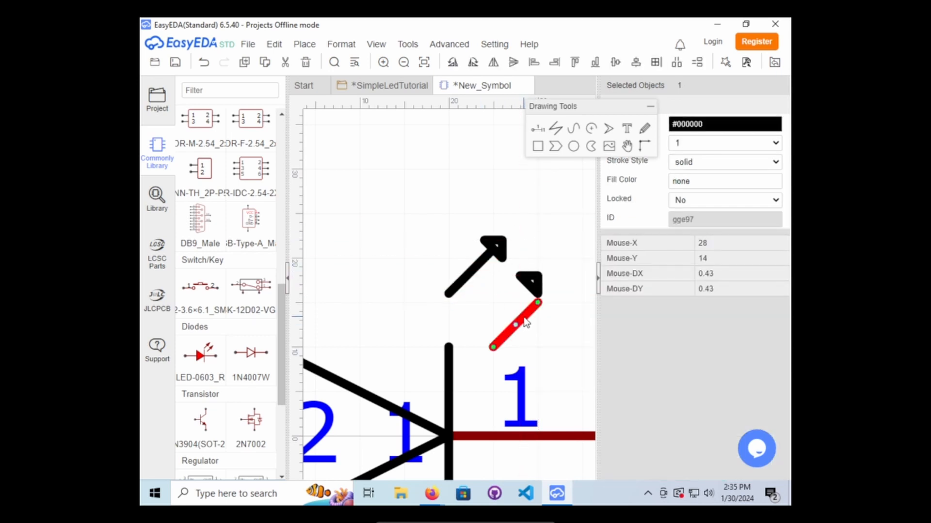
pyautogui.moveTo(523, 319); pyautogui.dragTo(513, 301)
pyautogui.click(543, 236)
pyautogui.scroll(-4, 538, 243)
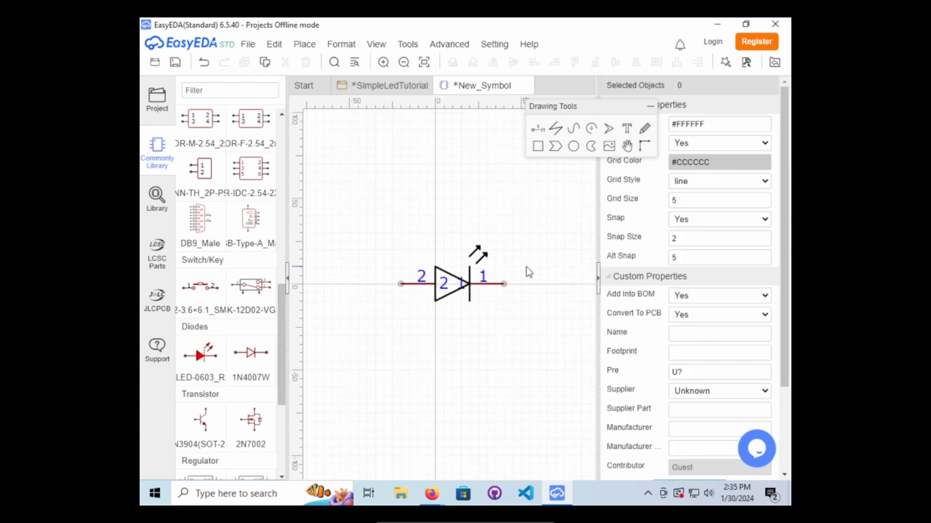
pyautogui.scroll(2, 514, 259)
pyautogui.scroll(-2, 507, 267)
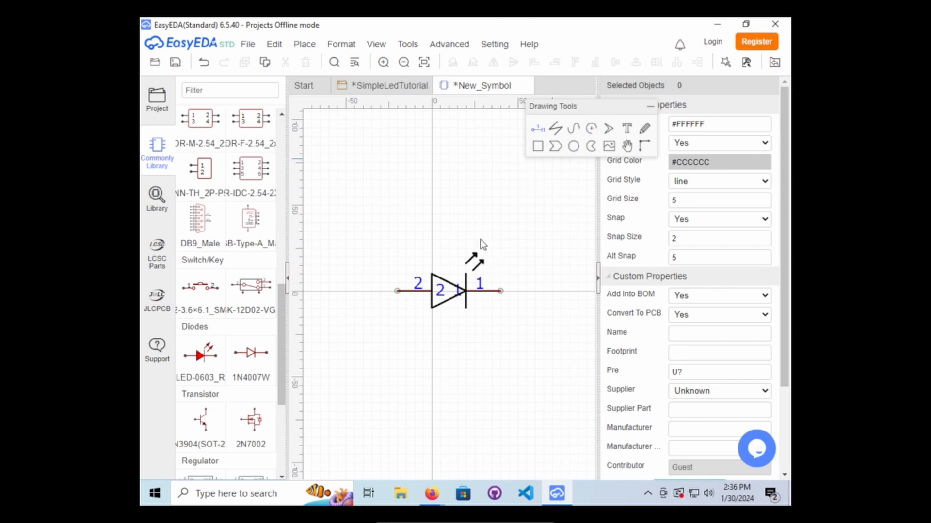
# Move the floating Drawing Tools palette over the canvas, clear of the symbol's properties, and bring all custom properties into view.
pyautogui.click(696, 334)
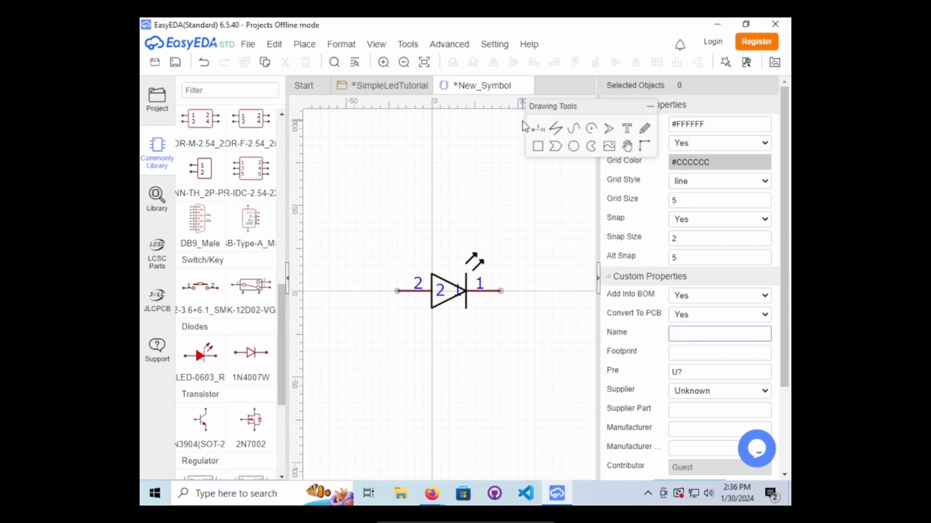
pyautogui.moveTo(576, 106); pyautogui.dragTo(413, 120)
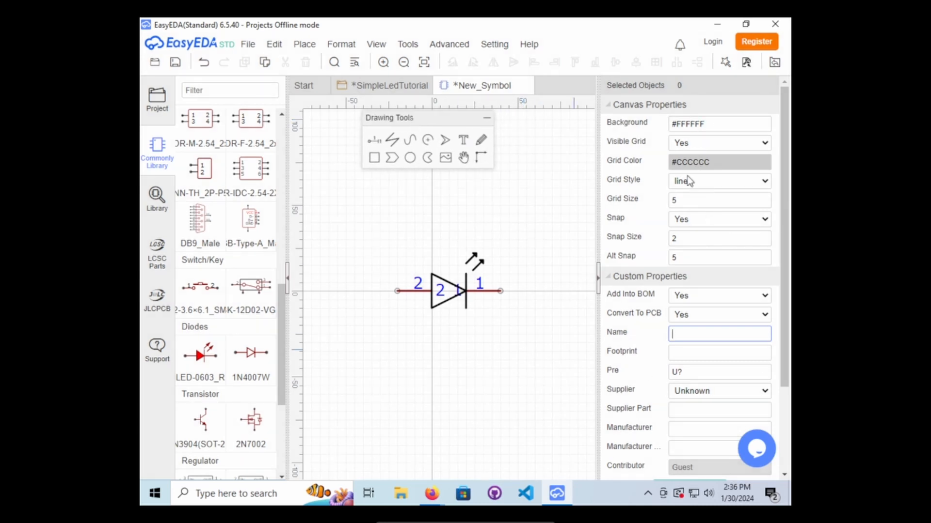
pyautogui.scroll(-2, 689, 183)
pyautogui.scroll(-2, 687, 196)
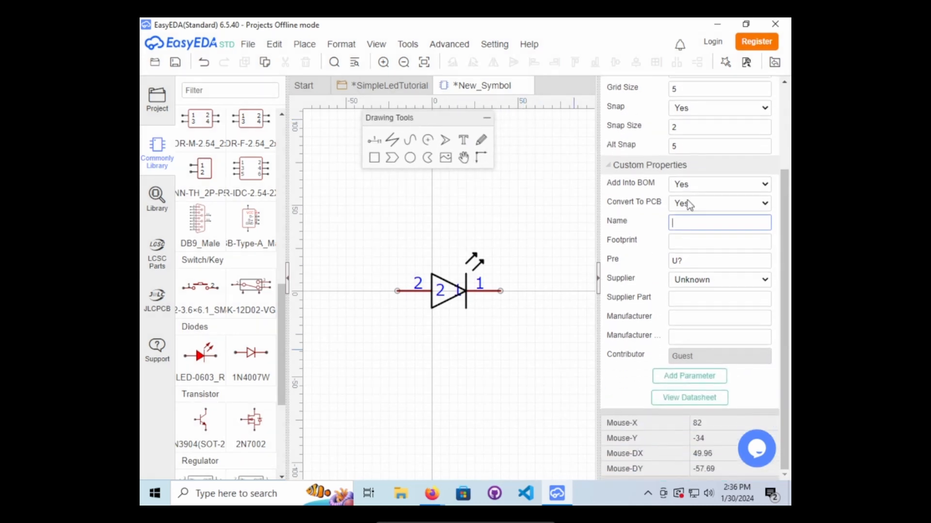
pyautogui.click(694, 260)
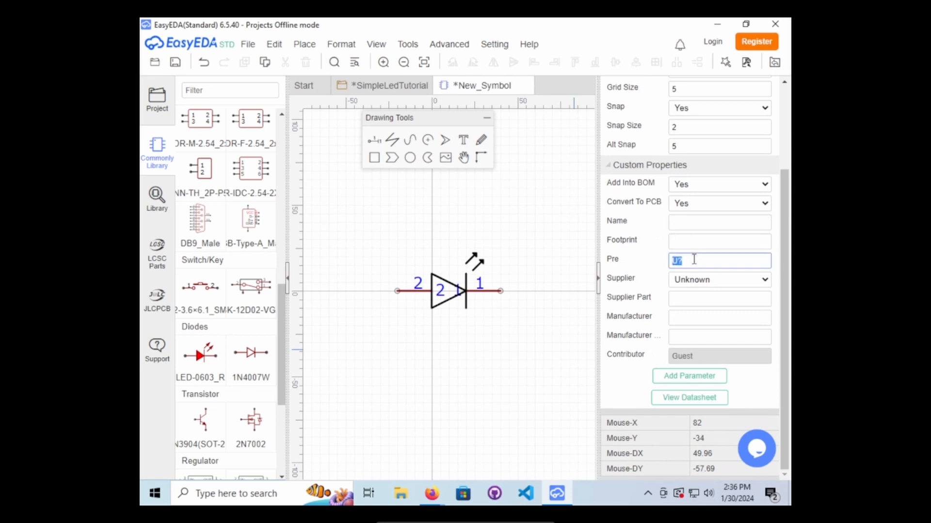
pyautogui.click(694, 259)
pyautogui.moveTo(693, 260); pyautogui.dragTo(669, 261)
pyautogui.write('LED-')
# Set the symbol's supplier to Digi-Key and its reference prefix to D?
pyautogui.click(735, 277)
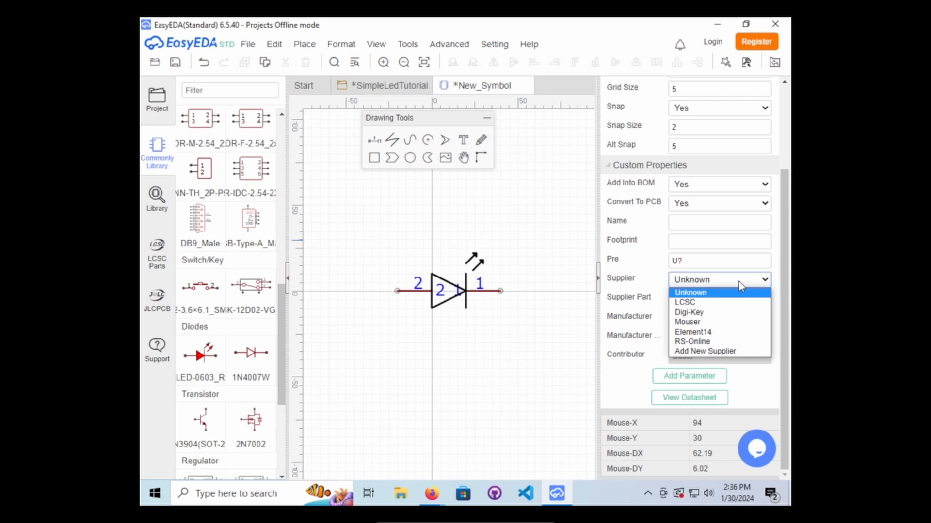
pyautogui.click(718, 312)
pyautogui.click(692, 261)
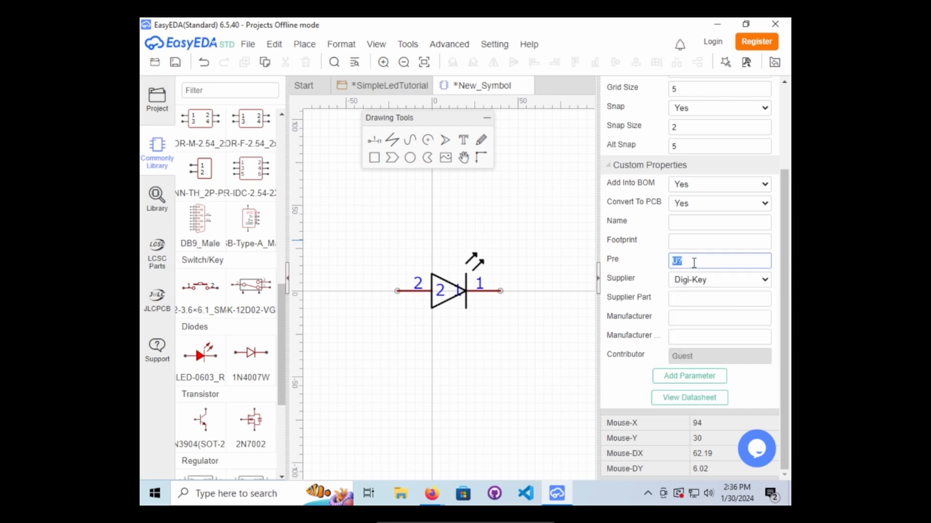
pyautogui.write('LED?')
pyautogui.click(696, 263)
pyautogui.click(697, 264)
pyautogui.click(726, 243)
pyautogui.click(710, 257)
pyautogui.click(549, 247)
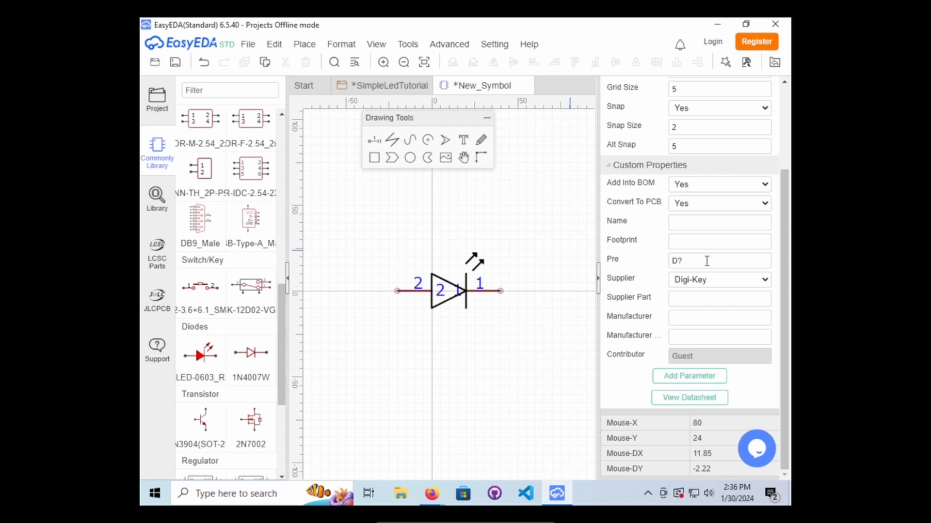
# Enter LED- as the symbol's name.
pyautogui.click(700, 221)
pyautogui.write('LED')
pyautogui.press('BackSpace')
pyautogui.press('BackSpace')
pyautogui.press('BackSpace')
pyautogui.write('L')
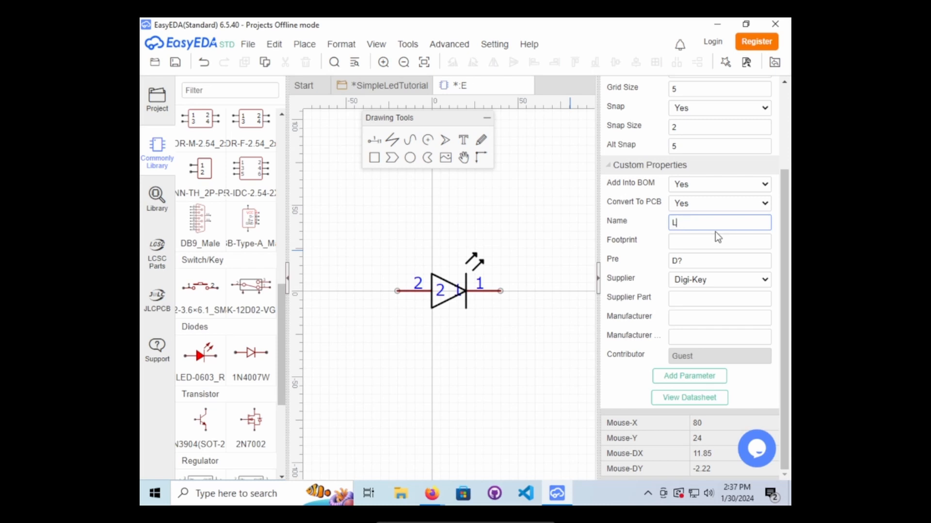
pyautogui.write('ED-')
# Switch to File Explorer and extract the HL3P_BR60_J00DD archive in Downloads to its default folder.
pyautogui.click(431, 494)
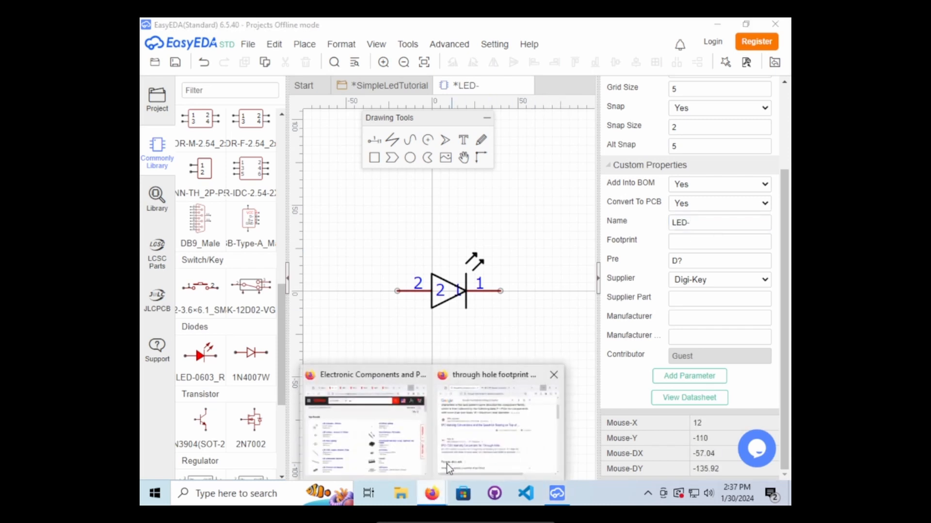
pyautogui.click(400, 494)
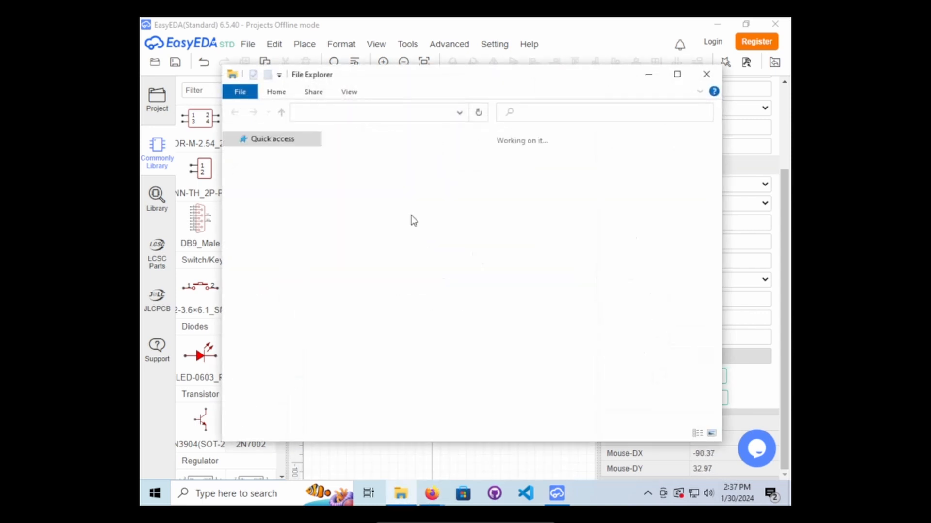
pyautogui.click(506, 173)
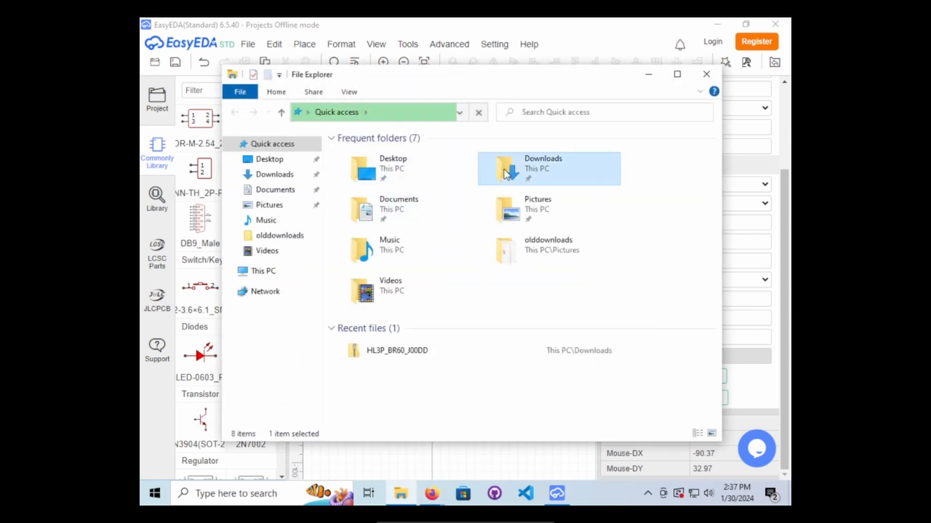
pyautogui.doubleClick(507, 174)
pyautogui.click(393, 170)
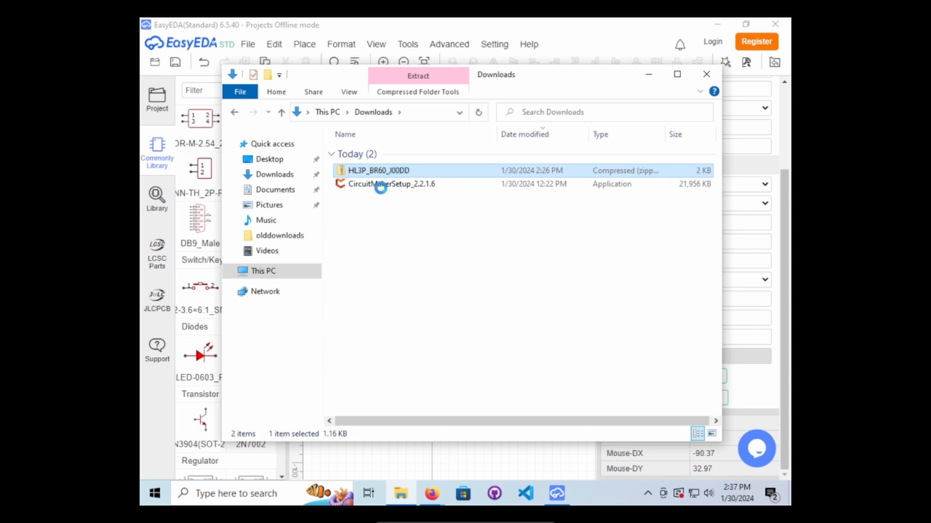
pyautogui.rightClick(387, 172)
pyautogui.click(450, 214)
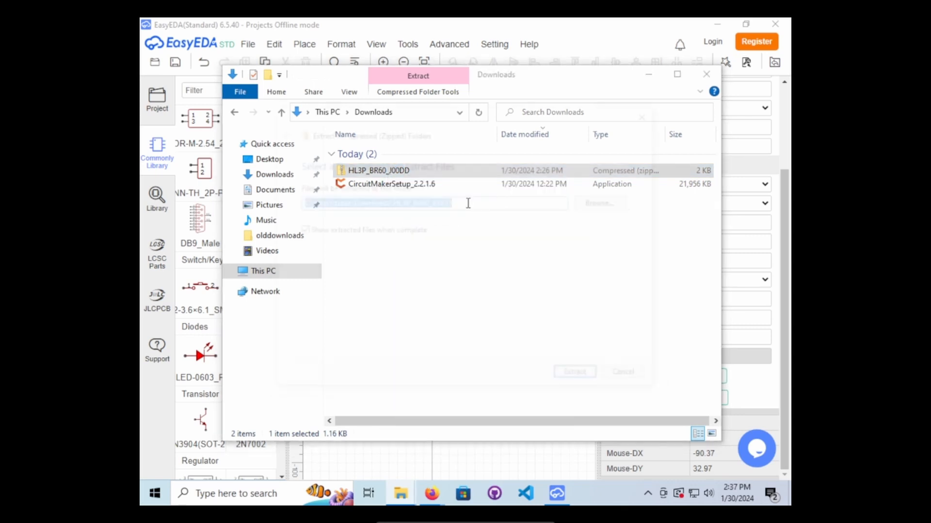
pyautogui.click(575, 378)
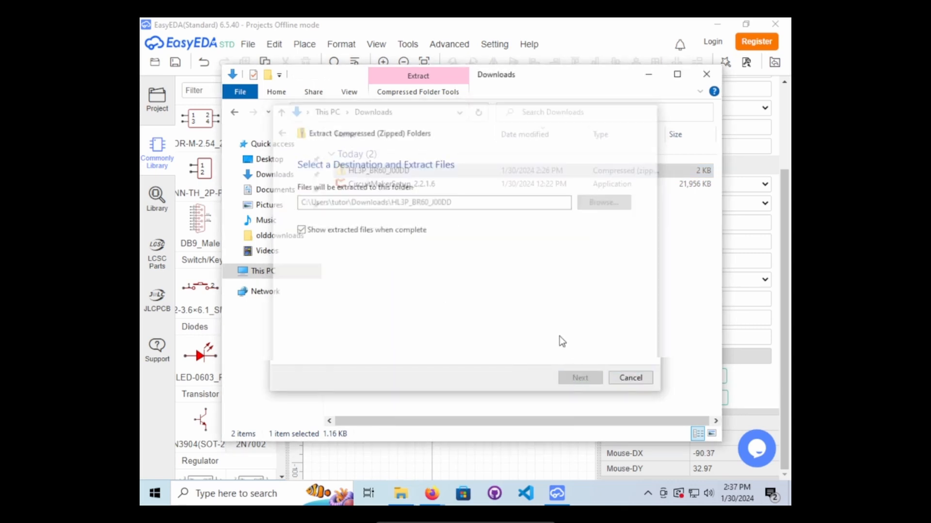
# Examine the extracted HL3P_BR60_J00DD folder, including its KiCAD and footprints.pretty subfolders, for the part files.
pyautogui.doubleClick(386, 169)
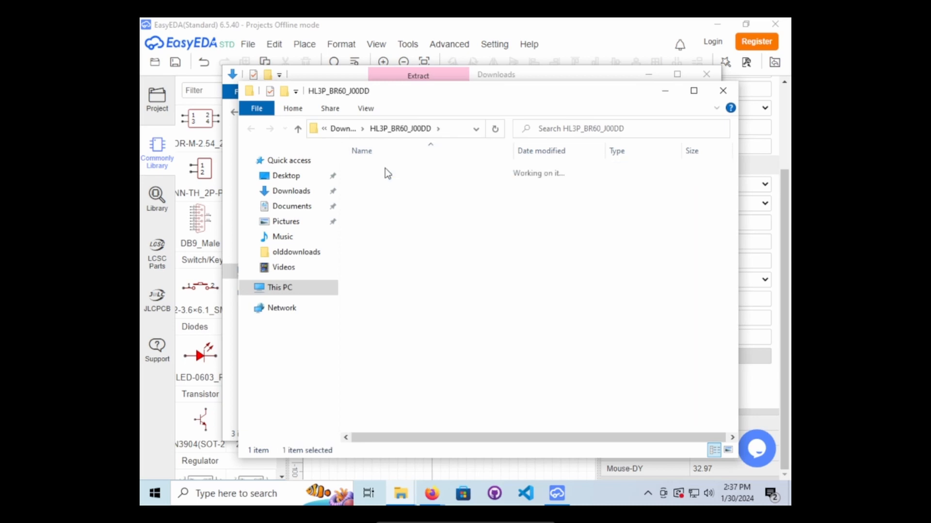
pyautogui.doubleClick(411, 174)
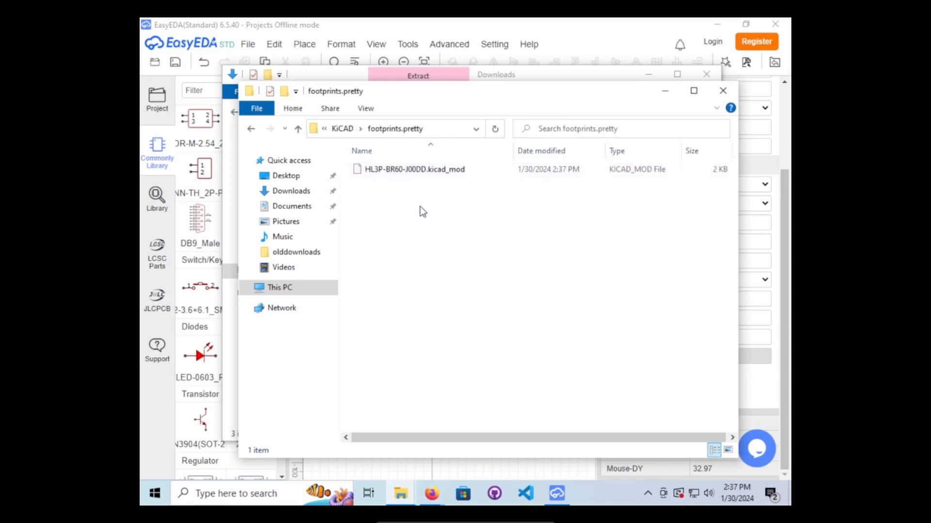
pyautogui.click(350, 129)
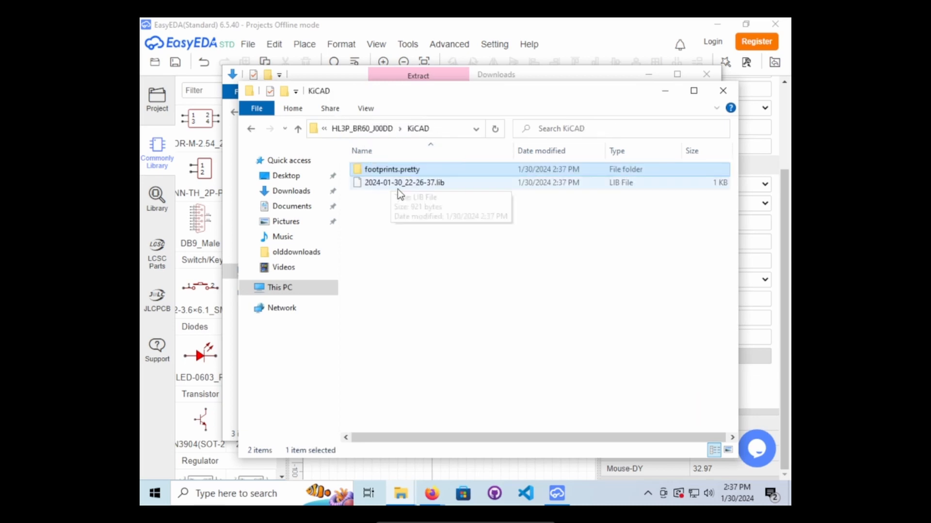
pyautogui.click(399, 183)
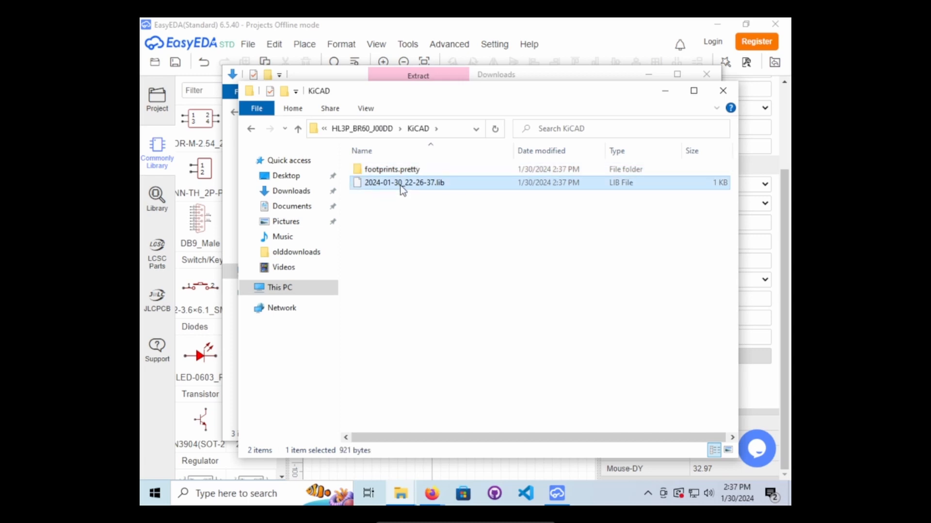
pyautogui.click(367, 129)
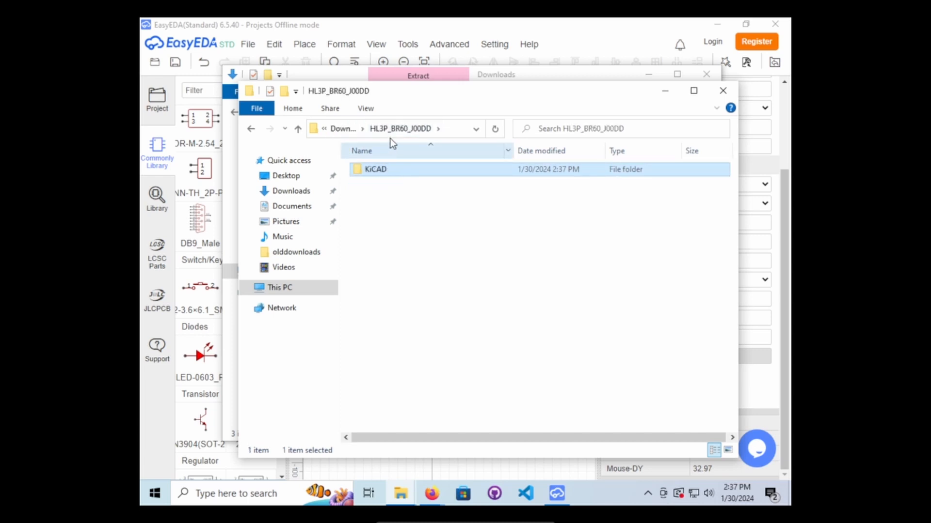
pyautogui.doubleClick(381, 170)
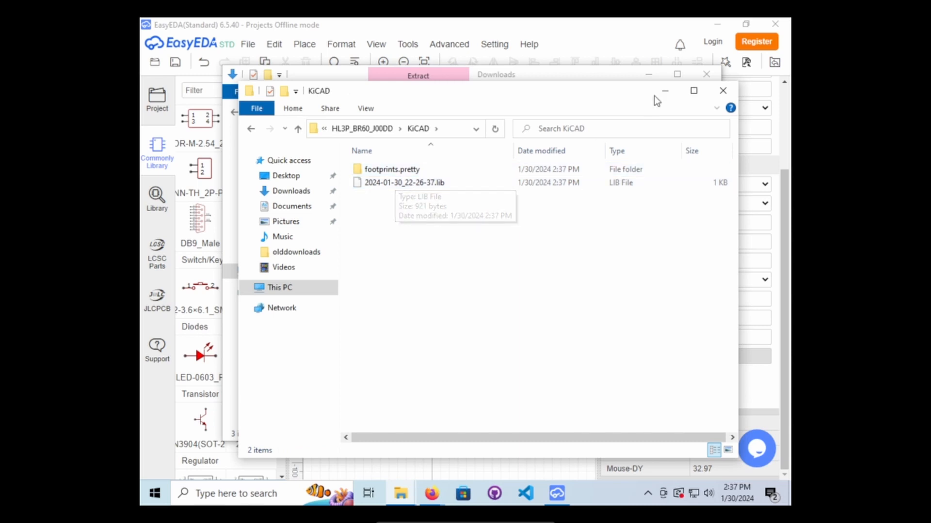
pyautogui.click(359, 130)
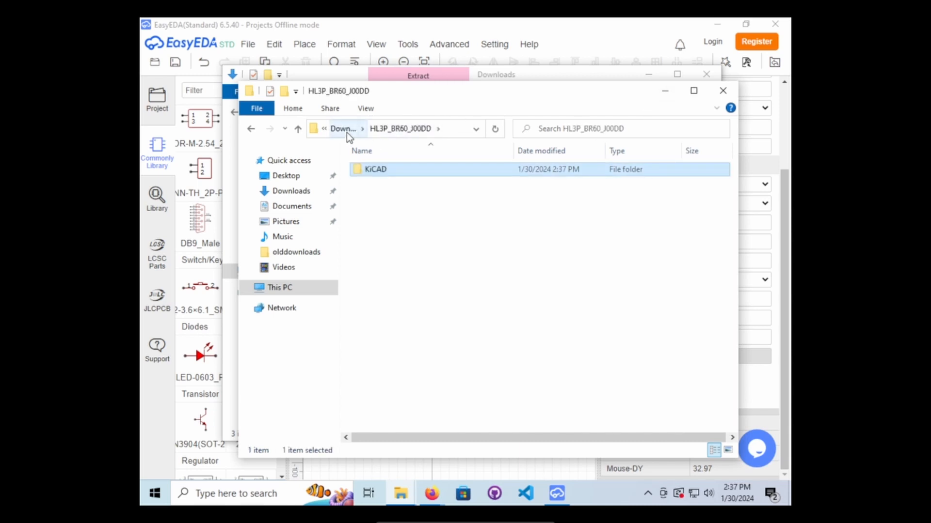
pyautogui.click(347, 131)
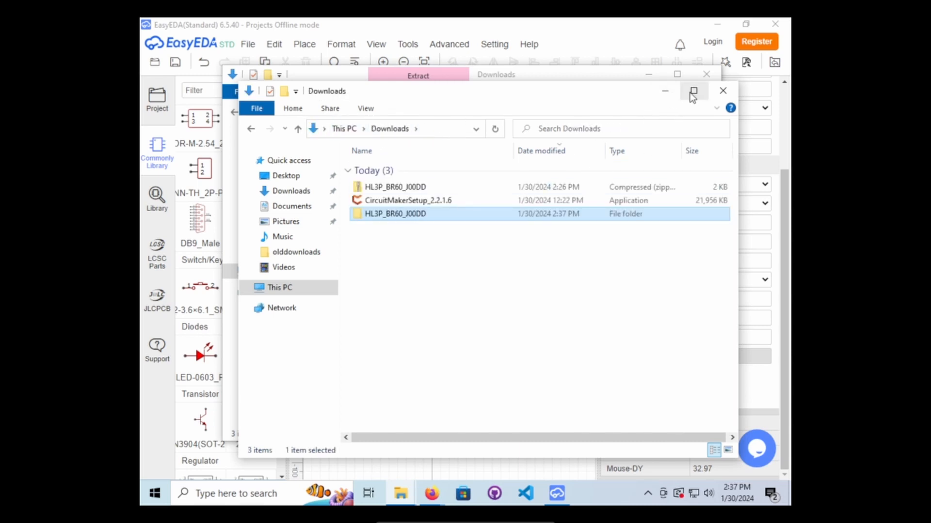
# Minimize both File Explorer windows and return to the LED symbol's supplier part property in EasyEDA.
pyautogui.click(672, 92)
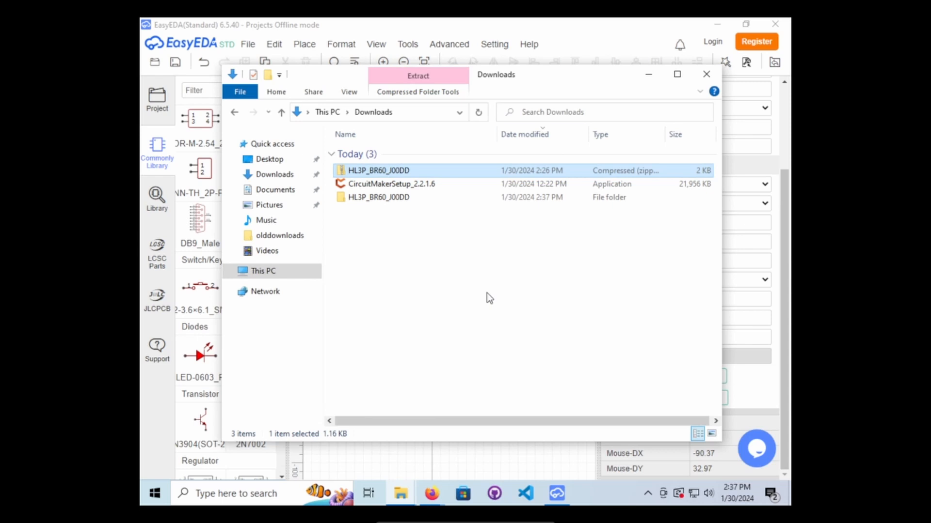
pyautogui.click(650, 75)
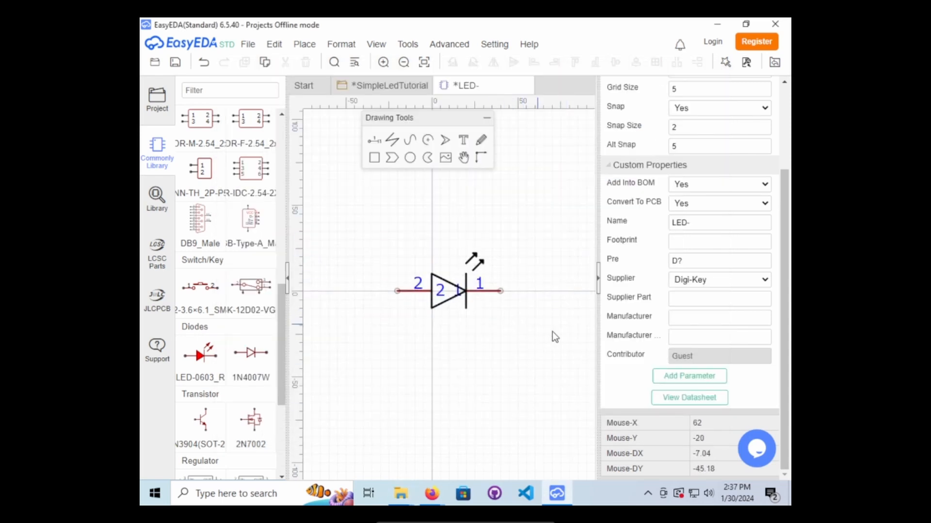
pyautogui.click(697, 298)
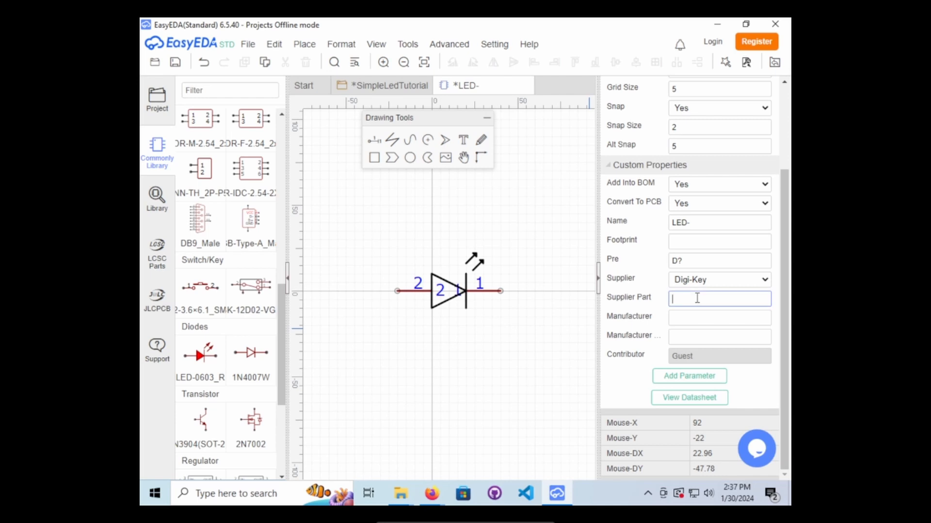
# Copy the supplier part HL3P-BR60-J00DD from LED1 in the SimpleLedTutorial schematic into the LED symbol's supplier part.
pyautogui.click(371, 86)
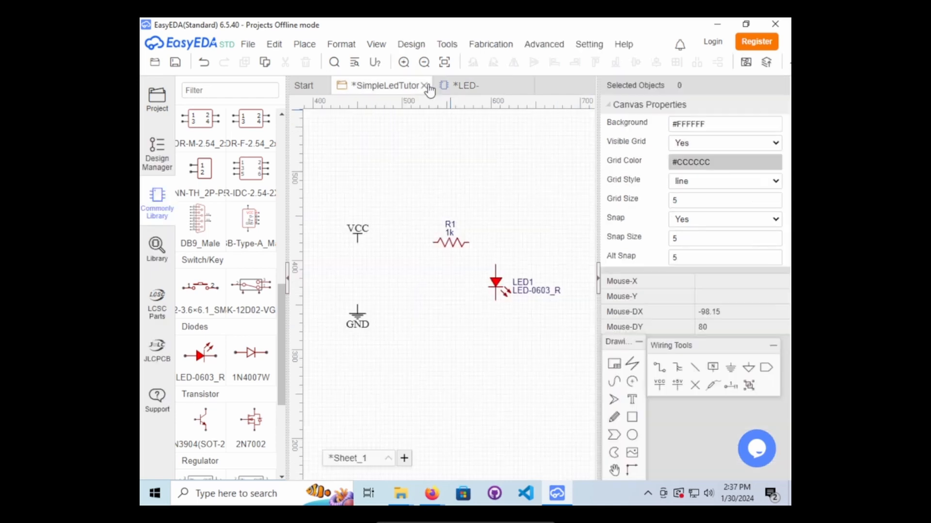
pyautogui.click(496, 284)
pyautogui.moveTo(694, 346); pyautogui.dragTo(676, 198)
pyautogui.moveTo(747, 374)
pyautogui.mouseDown()
pyautogui.moveTo(630, 372)
pyautogui.moveTo(637, 378)
pyautogui.mouseUp()
pyautogui.hotkey('ctrl', 'c')
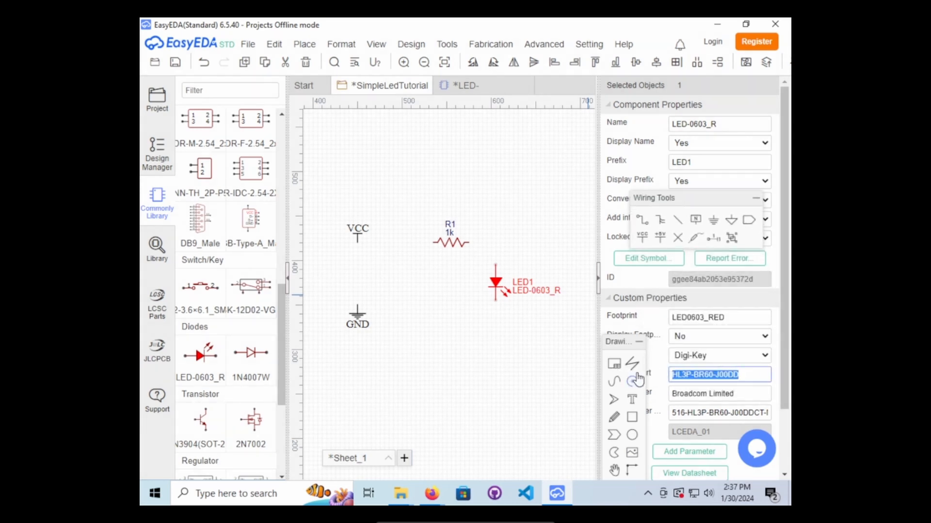
pyautogui.click(463, 86)
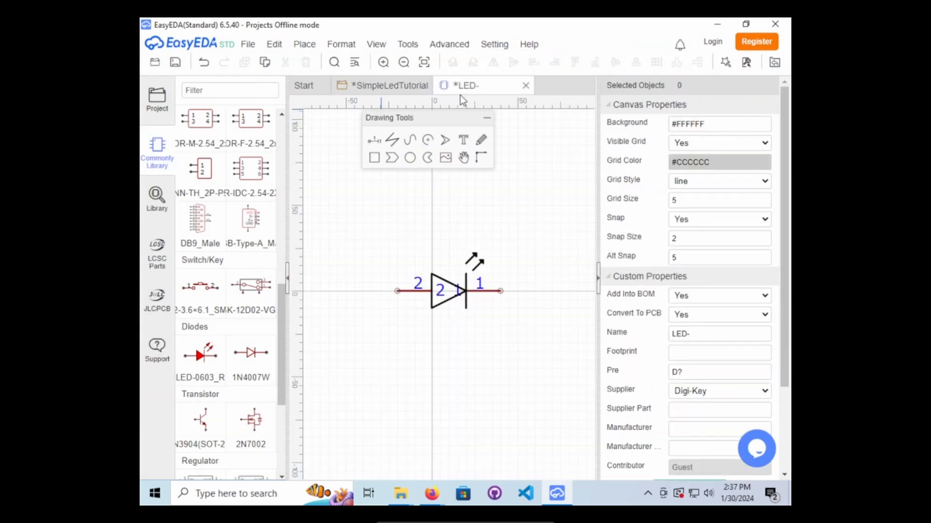
pyautogui.click(695, 411)
pyautogui.hotkey('ctrl', 'v')
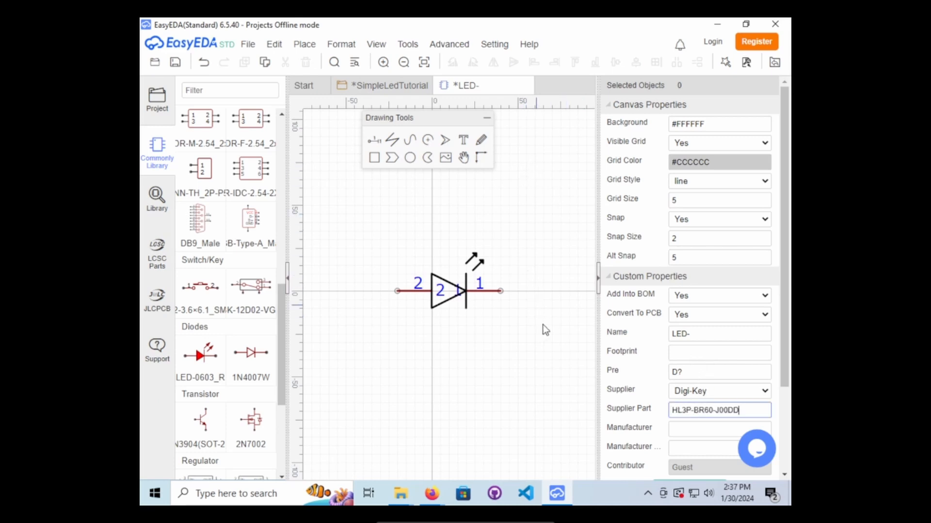
# Paste HL3P-BR60-J00DD as the LED symbol's manufacturer part.
pyautogui.scroll(-2, 641, 415)
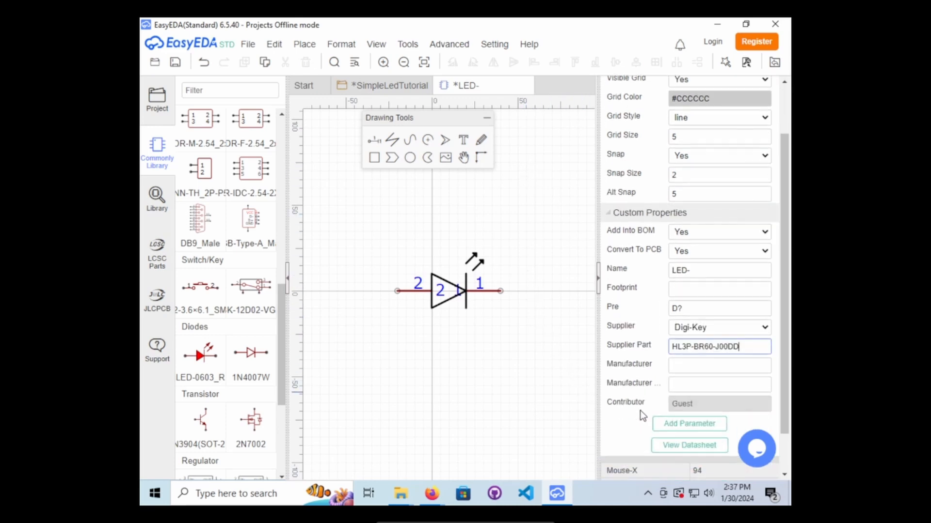
pyautogui.click(394, 85)
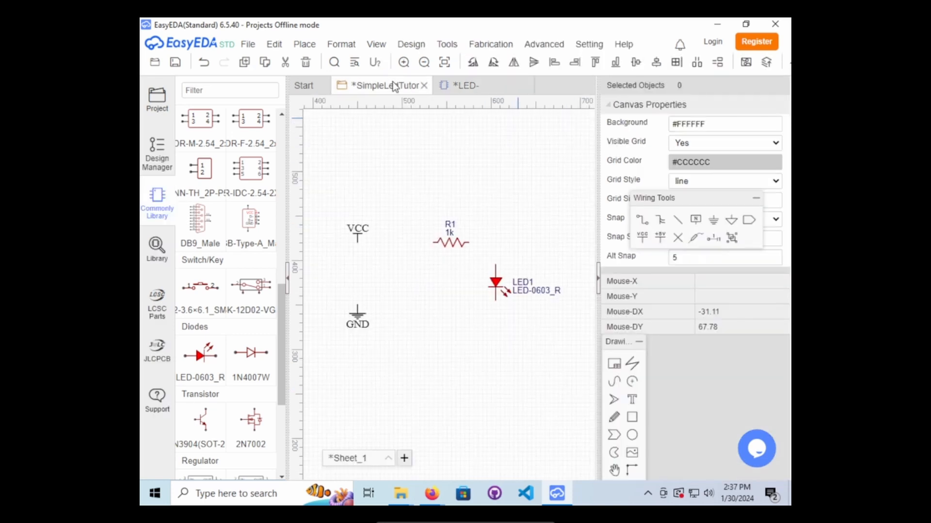
pyautogui.click(468, 87)
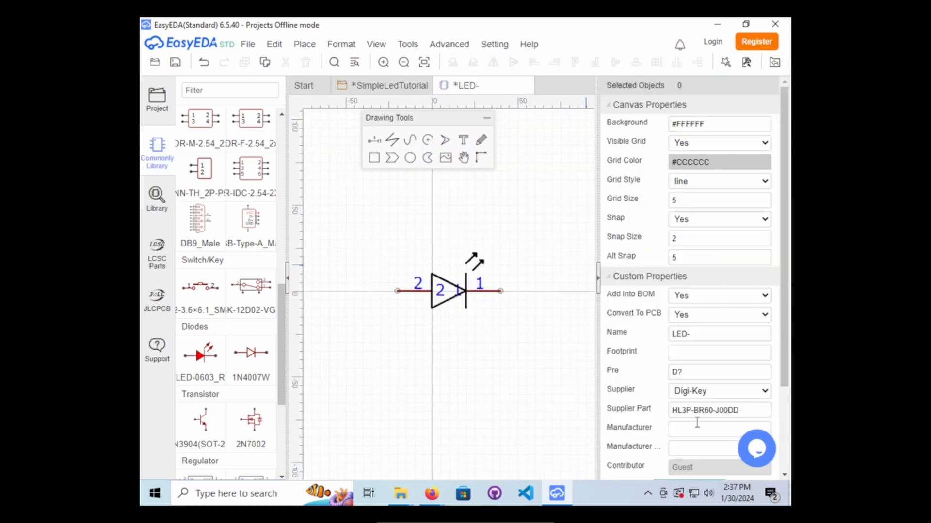
pyautogui.click(699, 449)
pyautogui.hotkey('ctrl', 'v')
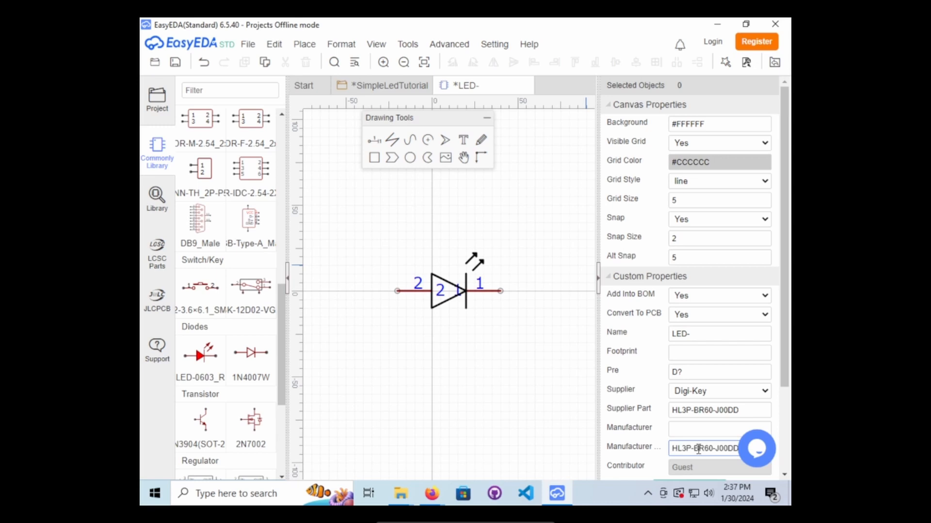
# Replace the symbol's supplier part with the 516-HL3P-BR60-J00DDCT number copied from LED1's manufacturer part in the schematic.
pyautogui.click(398, 85)
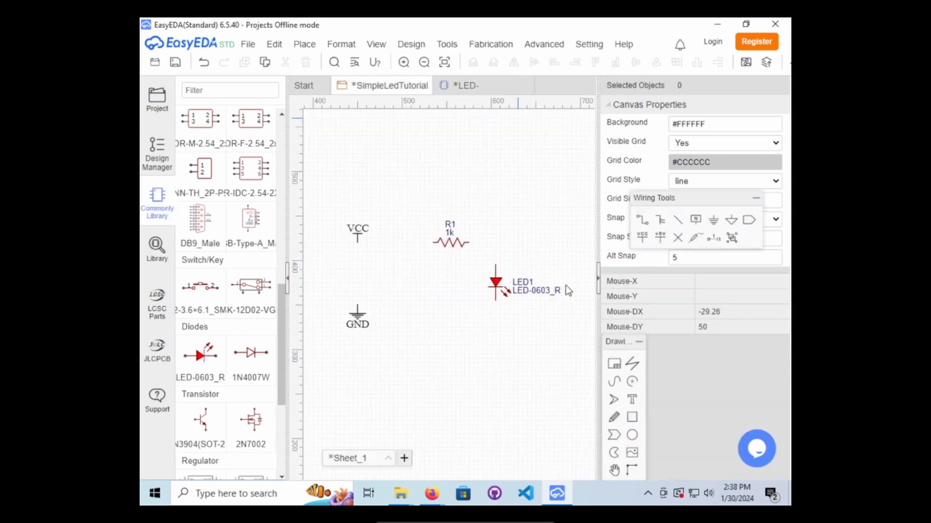
pyautogui.click(536, 292)
pyautogui.click(494, 290)
pyautogui.scroll(-3, 591, 347)
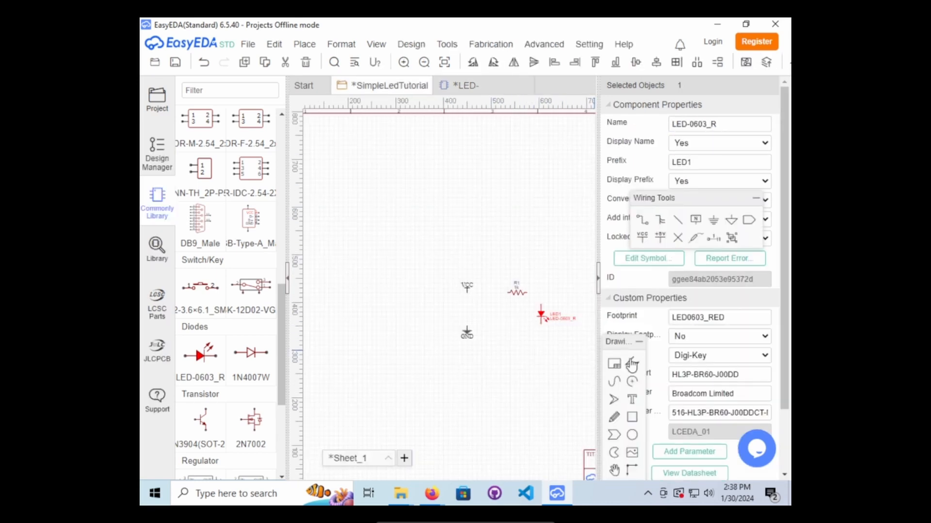
pyautogui.tripleClick(726, 413)
pyautogui.hotkey('ctrl', 'c')
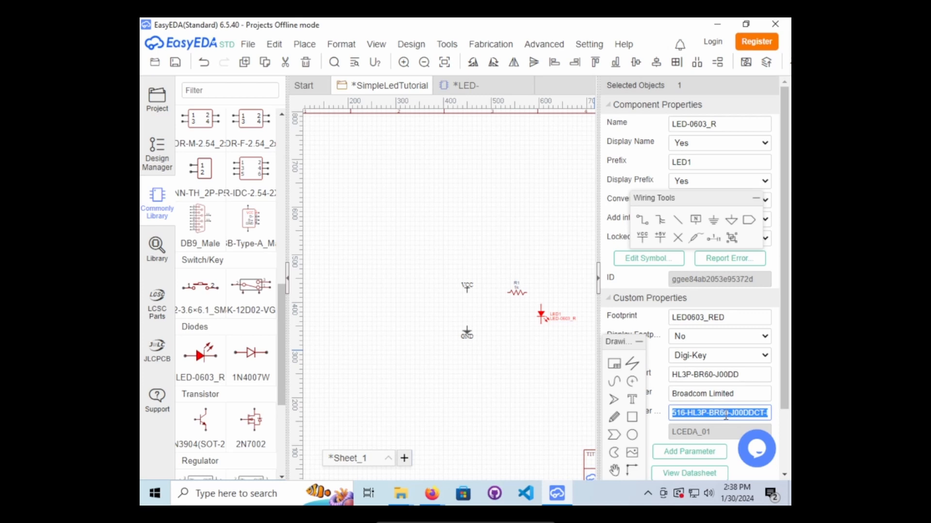
pyautogui.click(450, 87)
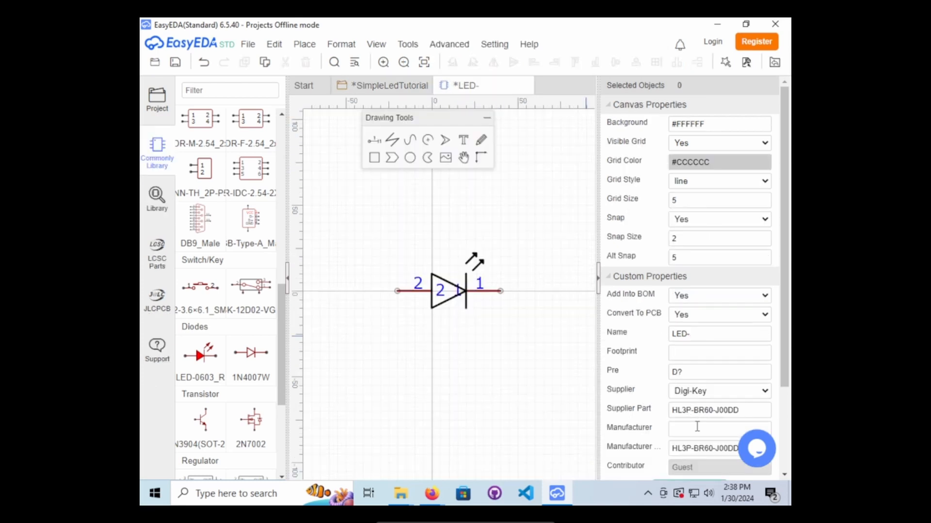
pyautogui.moveTo(751, 411); pyautogui.dragTo(660, 409)
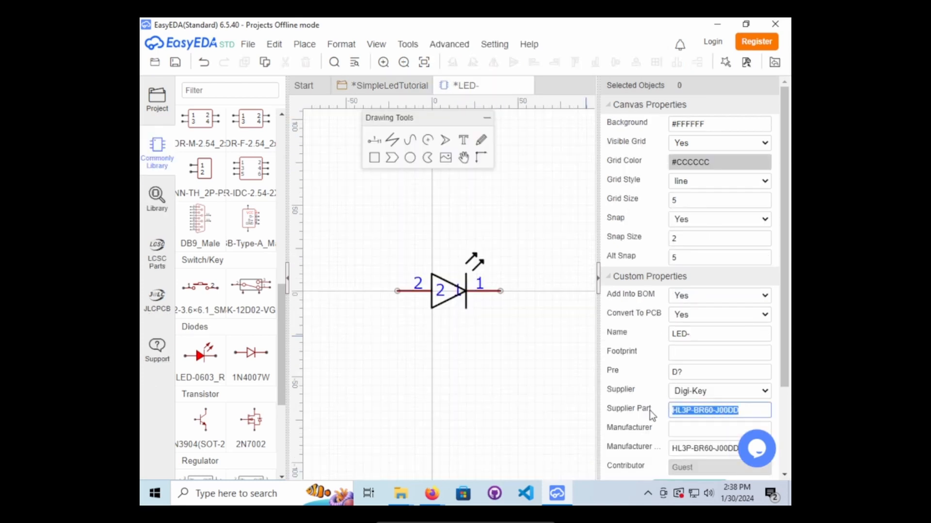
pyautogui.hotkey('ctrl', 'v')
# Copy the manufacturer Broadcom Limited from LED1 in the schematic into the LED symbol's manufacturer property.
pyautogui.click(380, 86)
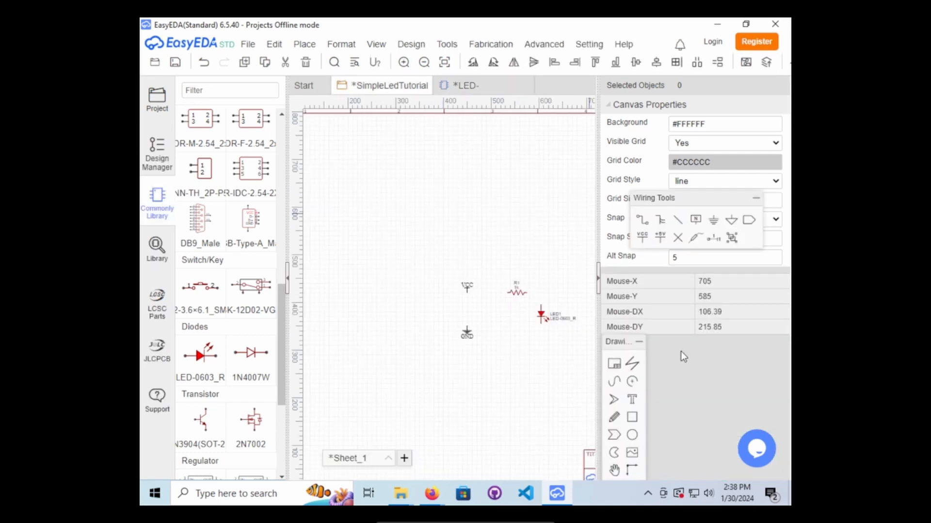
pyautogui.click(542, 315)
pyautogui.tripleClick(739, 398)
pyautogui.hotkey('ctrl', 'c')
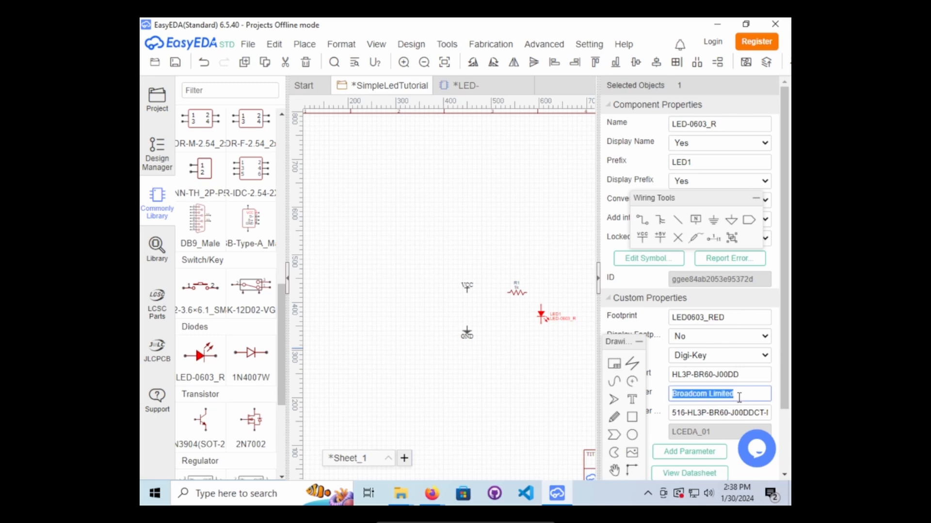
pyautogui.click(449, 88)
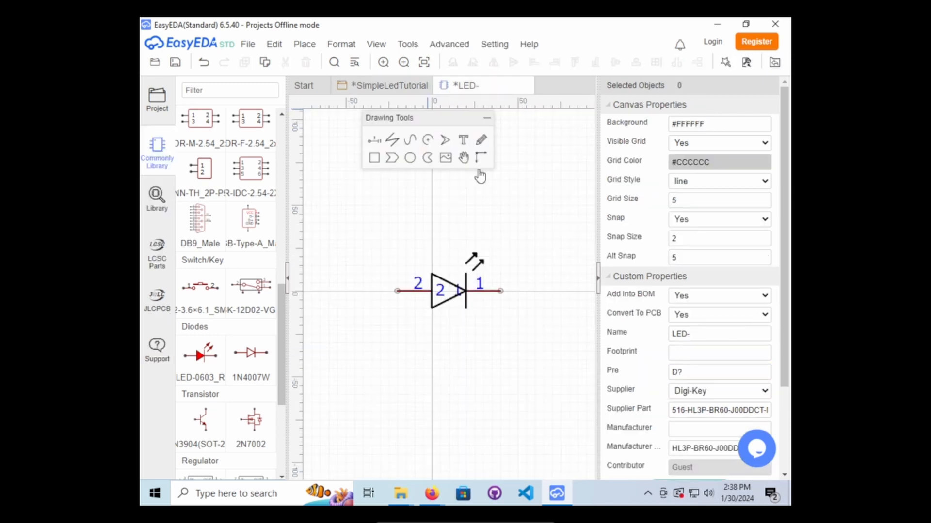
pyautogui.click(712, 429)
pyautogui.hotkey('ctrl', 'v')
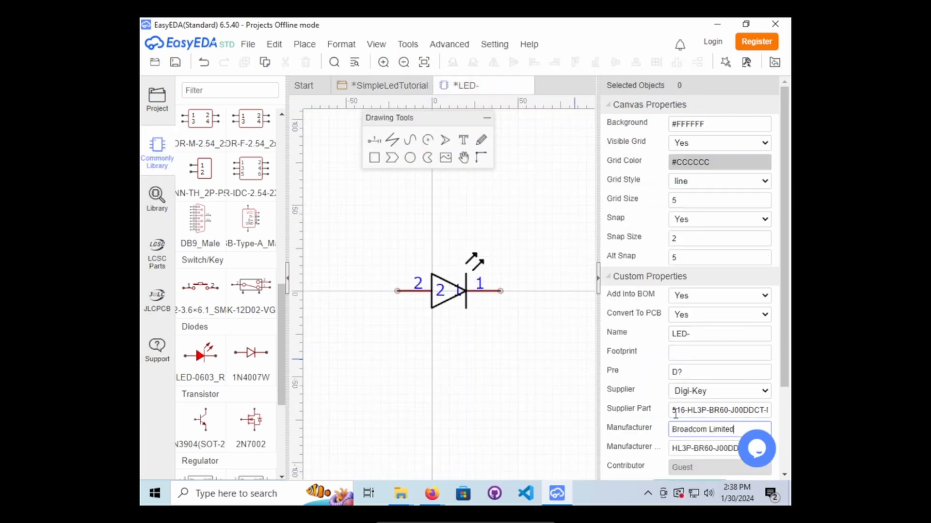
pyautogui.scroll(-3, 670, 387)
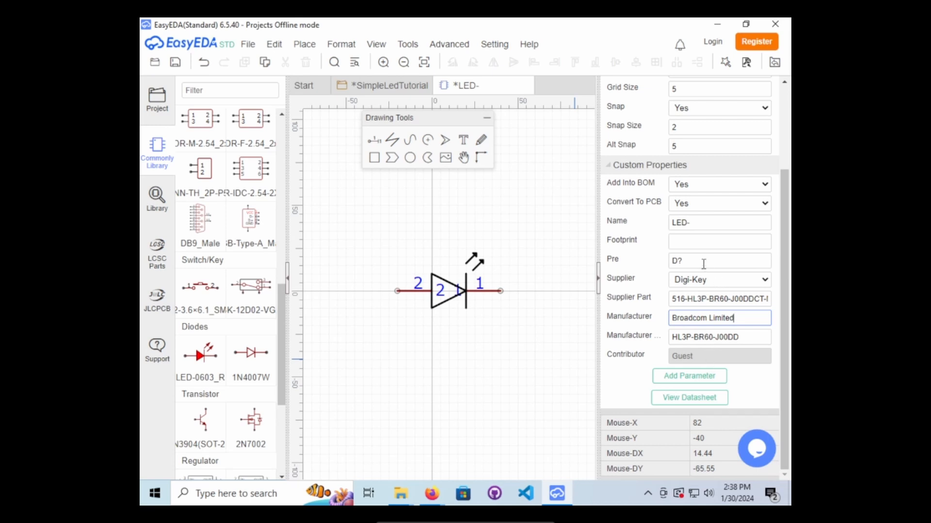
pyautogui.click(688, 246)
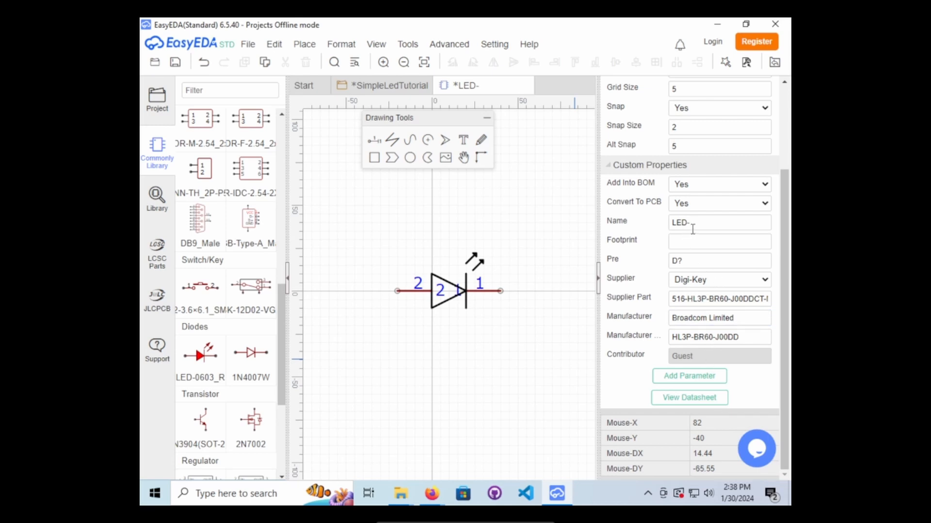
pyautogui.doubleClick(694, 221)
pyautogui.click(698, 223)
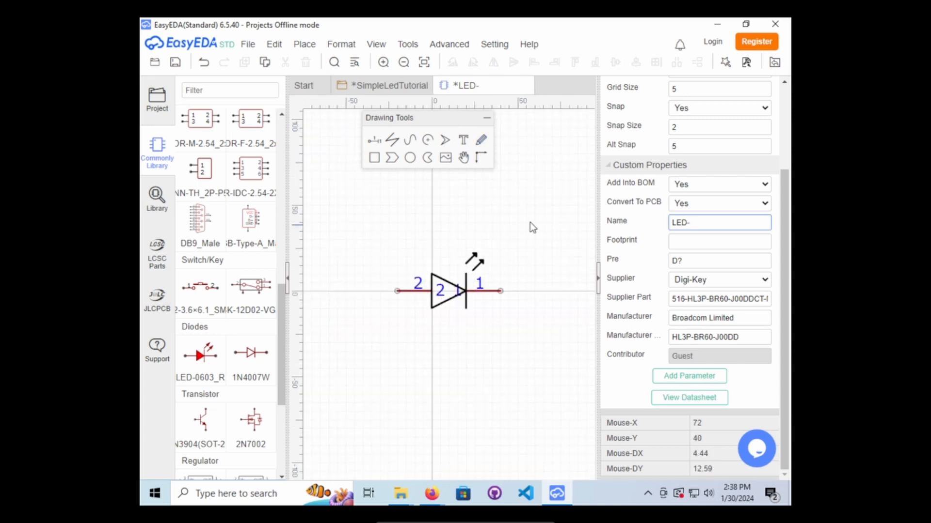
pyautogui.click(407, 44)
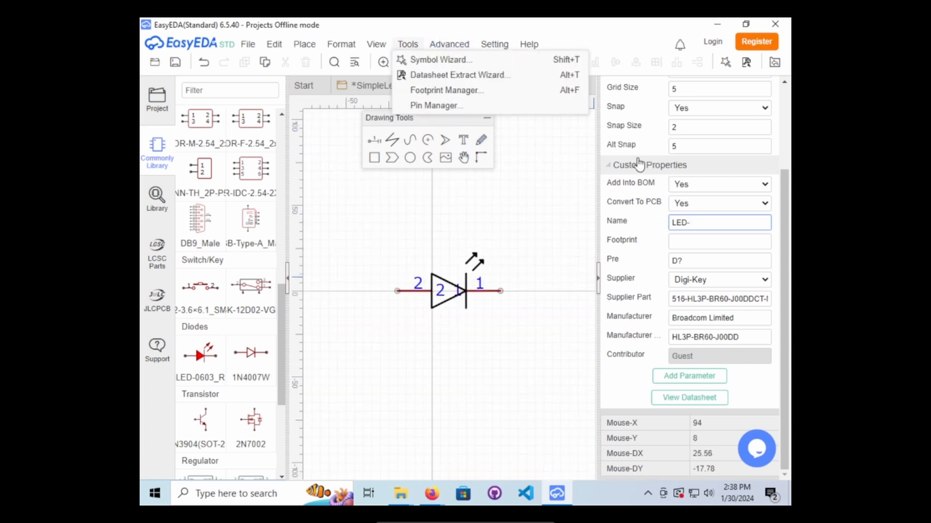
# Hide the name of pin 1 on the symbol while keeping its pin number displayed.
pyautogui.click(480, 292)
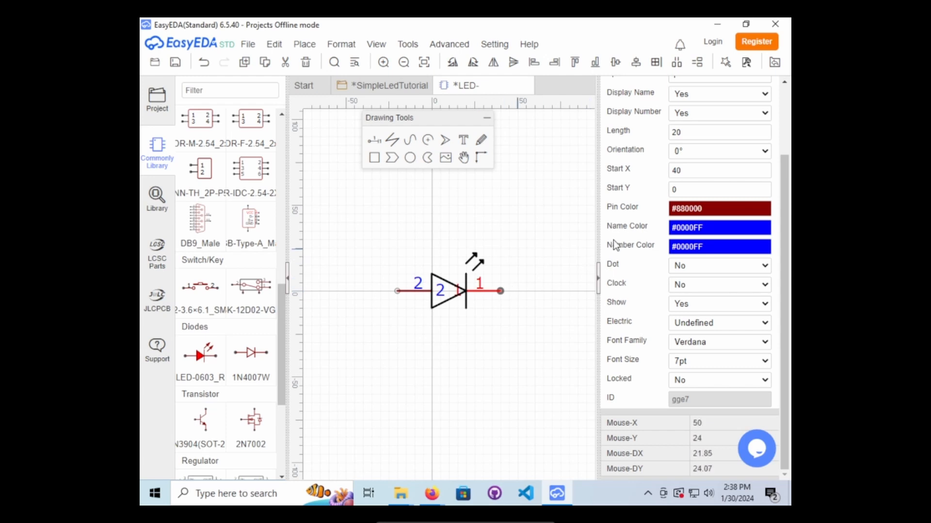
pyautogui.scroll(2, 618, 235)
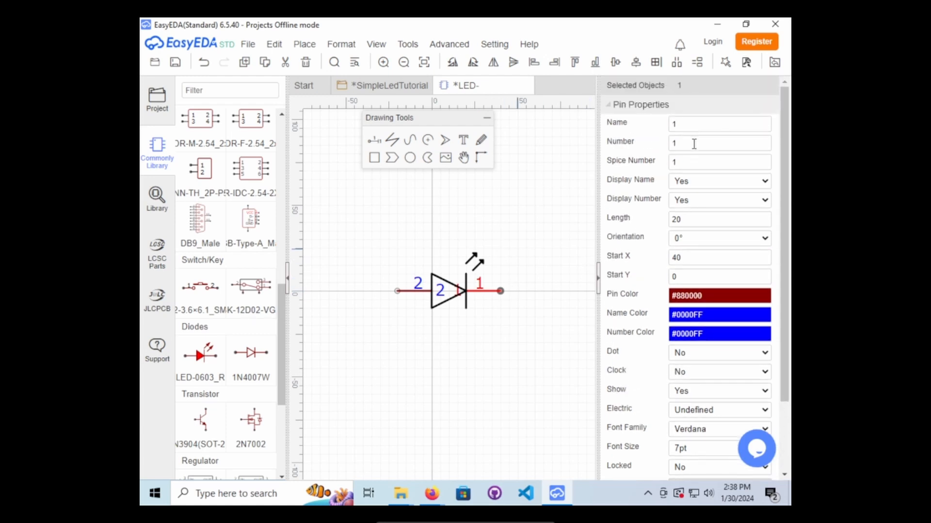
pyautogui.click(700, 197)
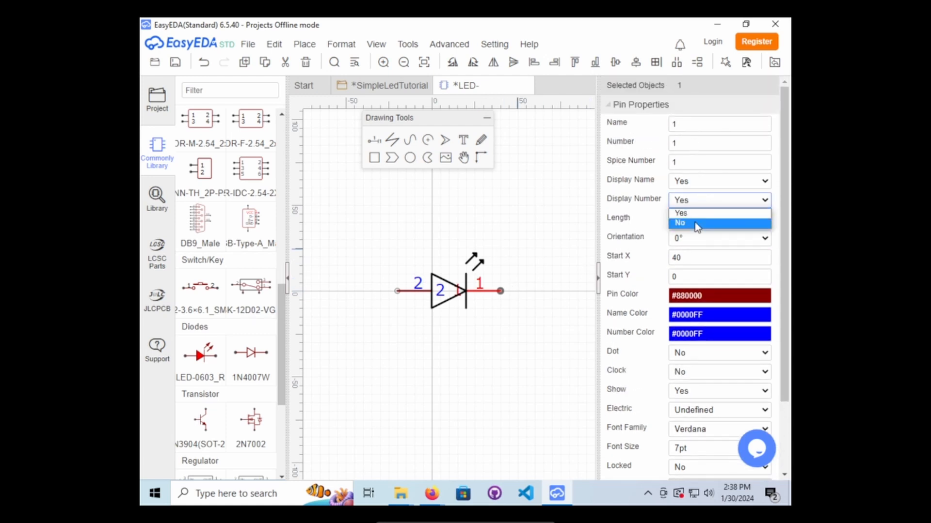
pyautogui.click(694, 222)
pyautogui.click(699, 205)
pyautogui.click(698, 213)
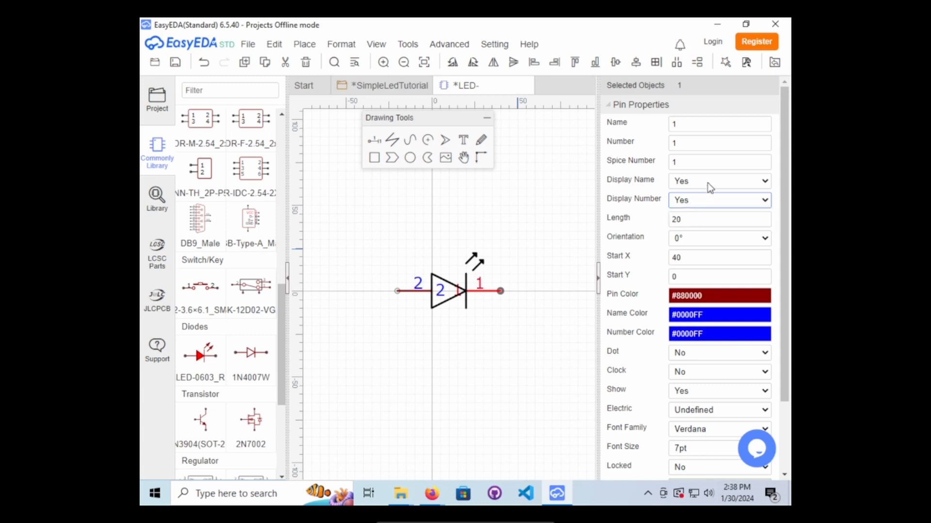
pyautogui.click(708, 182)
pyautogui.click(705, 205)
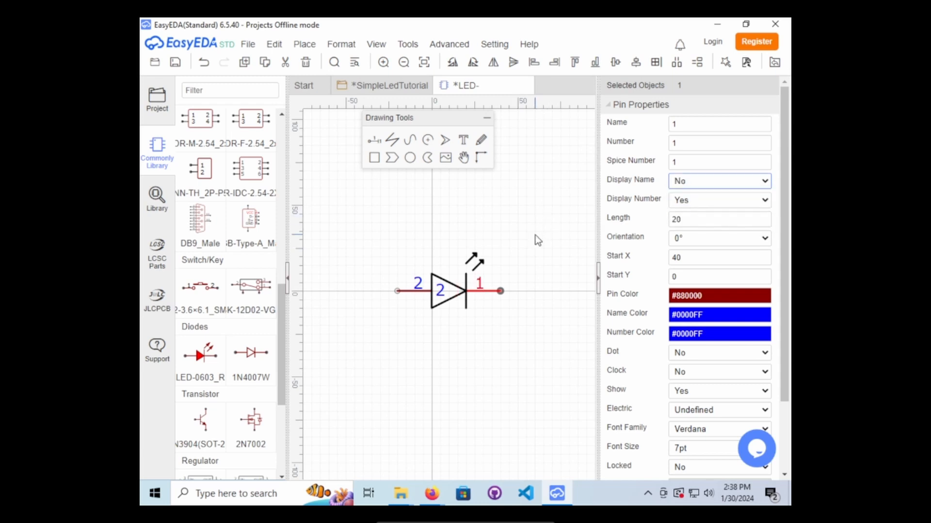
pyautogui.click(535, 235)
# Hide the name of pin 2 on the symbol and deselect the pin.
pyautogui.click(418, 292)
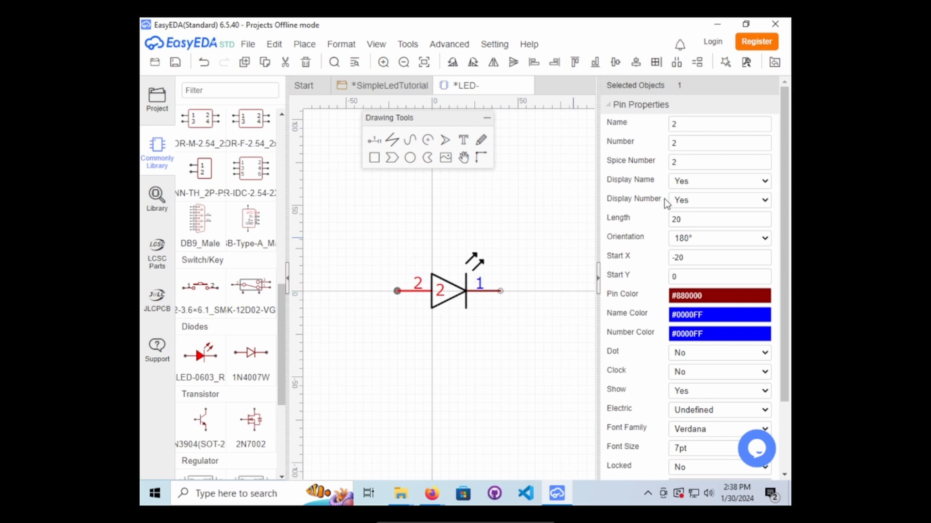
pyautogui.click(706, 185)
pyautogui.click(706, 204)
pyautogui.click(543, 222)
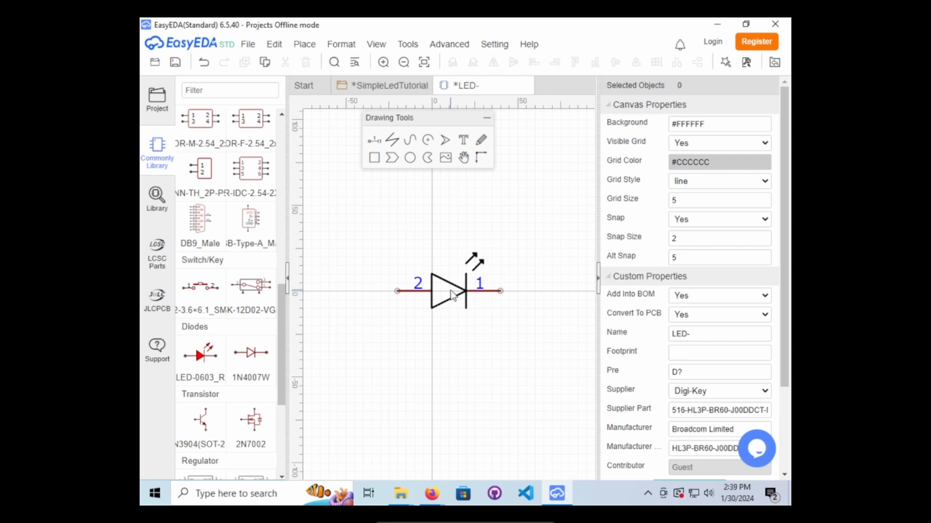
# Set the stroke color of the vertical cathode line at the triangle's tip to red, #FF0000.
pyautogui.click(466, 287)
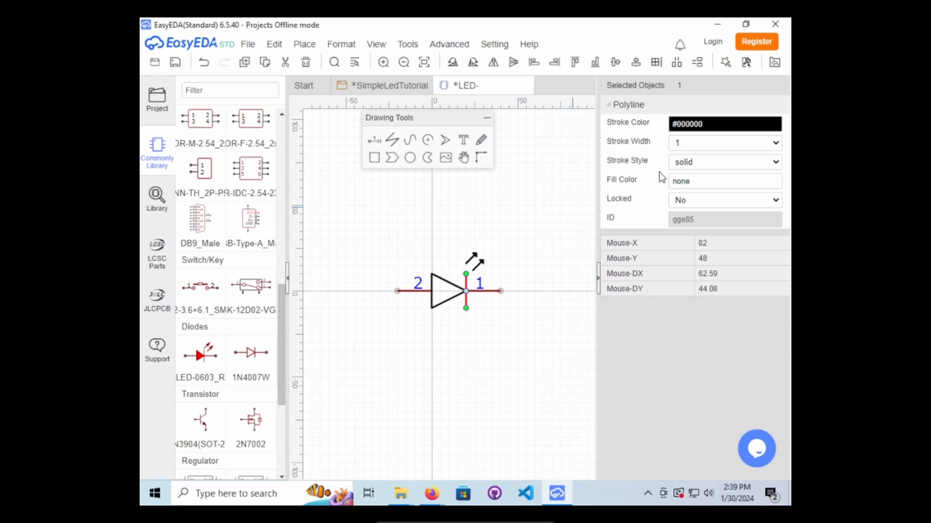
pyautogui.click(716, 159)
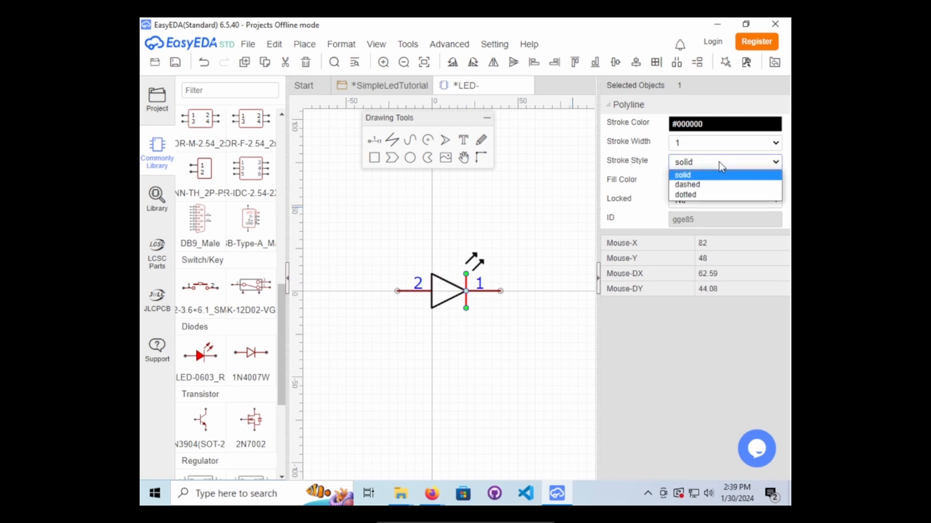
pyautogui.click(719, 162)
pyautogui.click(720, 126)
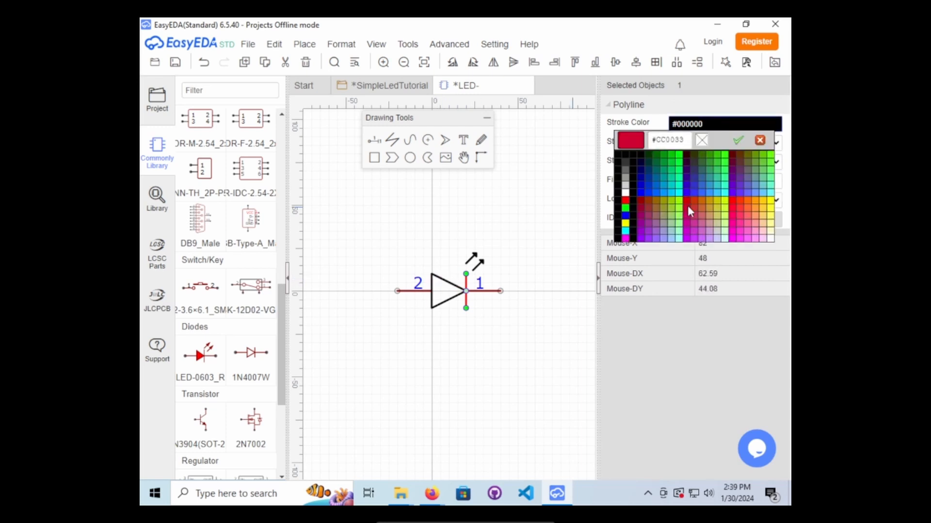
pyautogui.click(626, 200)
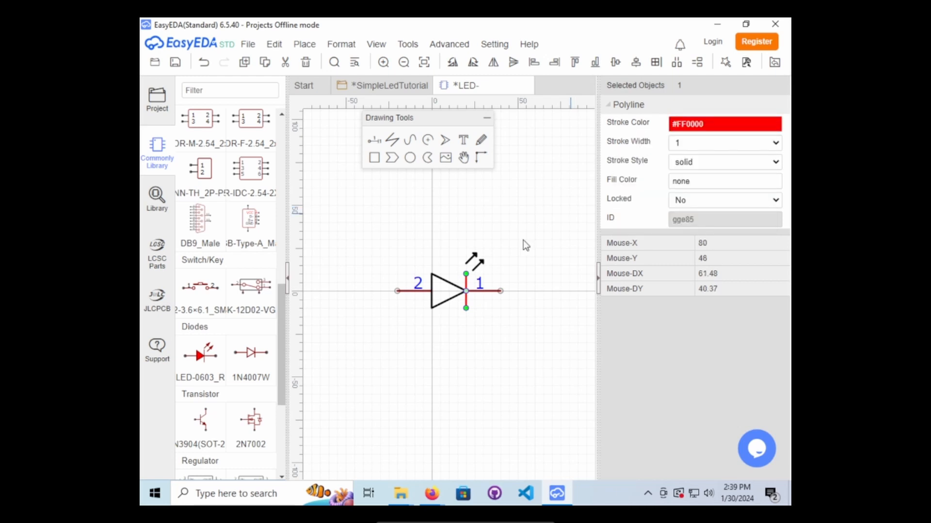
# Fill the LED symbol's triangle with red, #FF0000, and deselect it.
pyautogui.click(440, 285)
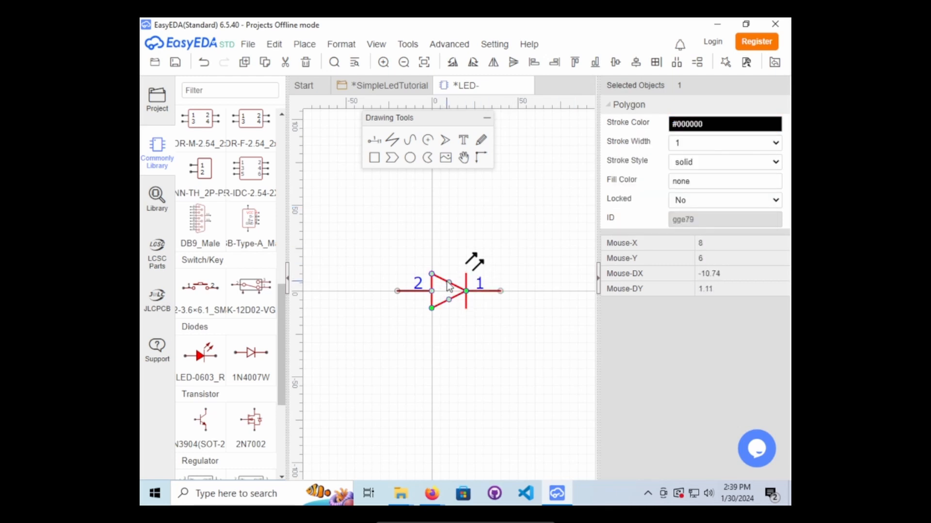
pyautogui.click(707, 162)
pyautogui.click(709, 158)
pyautogui.click(707, 182)
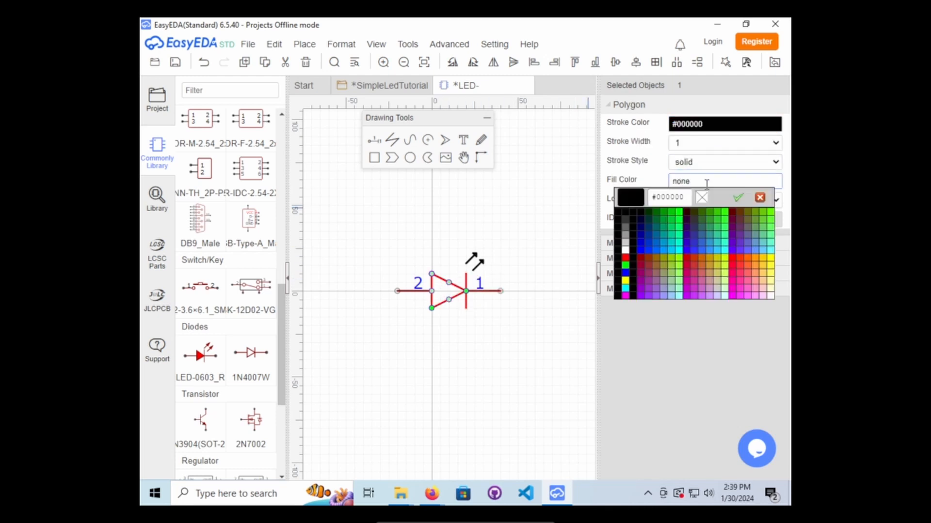
pyautogui.click(625, 257)
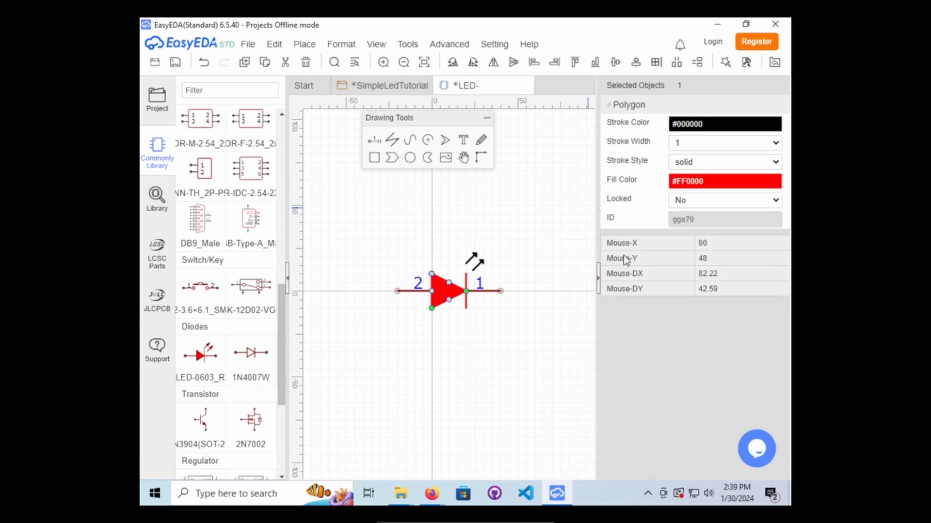
pyautogui.click(565, 210)
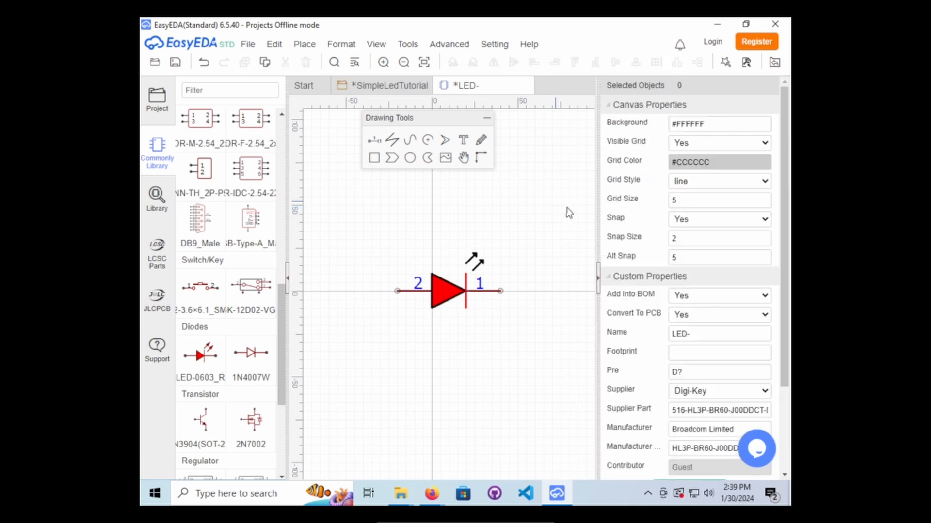
# Set the stroke color of the vertical cathode line at the triangle's tip to black and deselect the line.
pyautogui.click(468, 296)
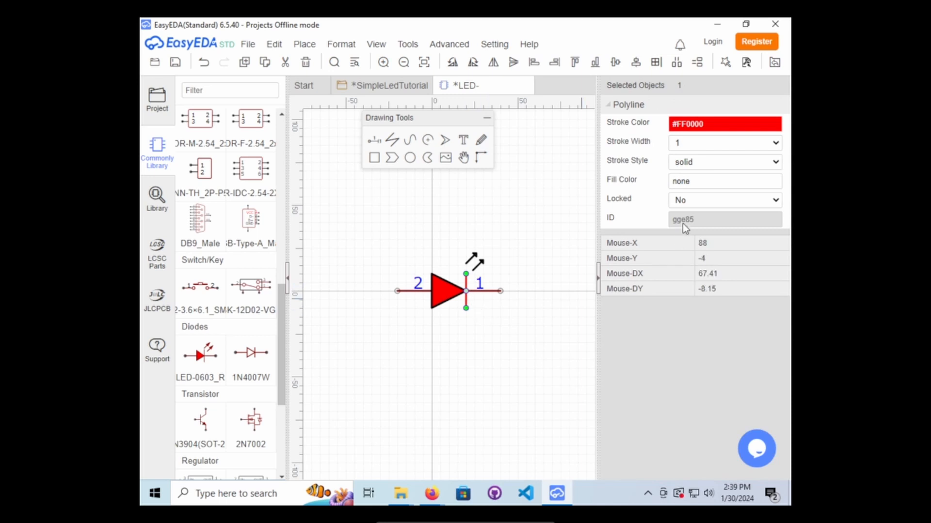
pyautogui.click(690, 163)
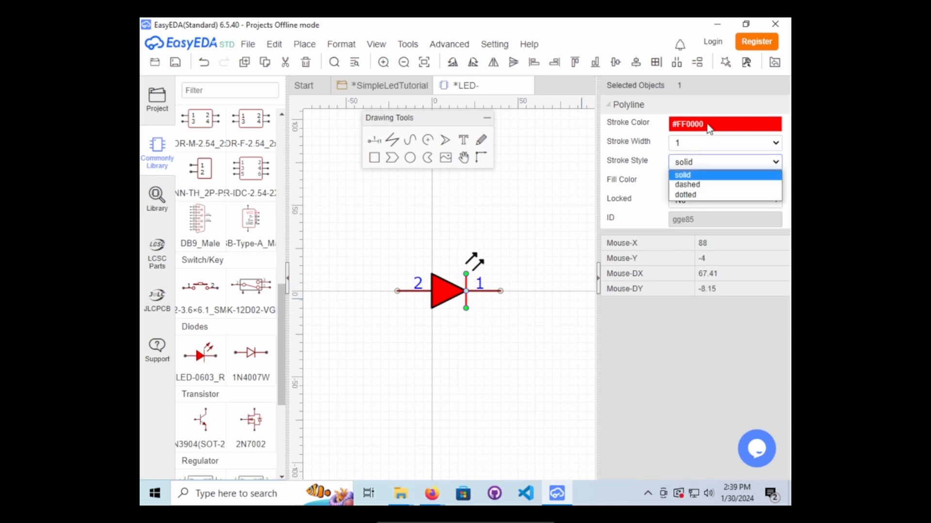
pyautogui.click(709, 127)
pyautogui.click(669, 166)
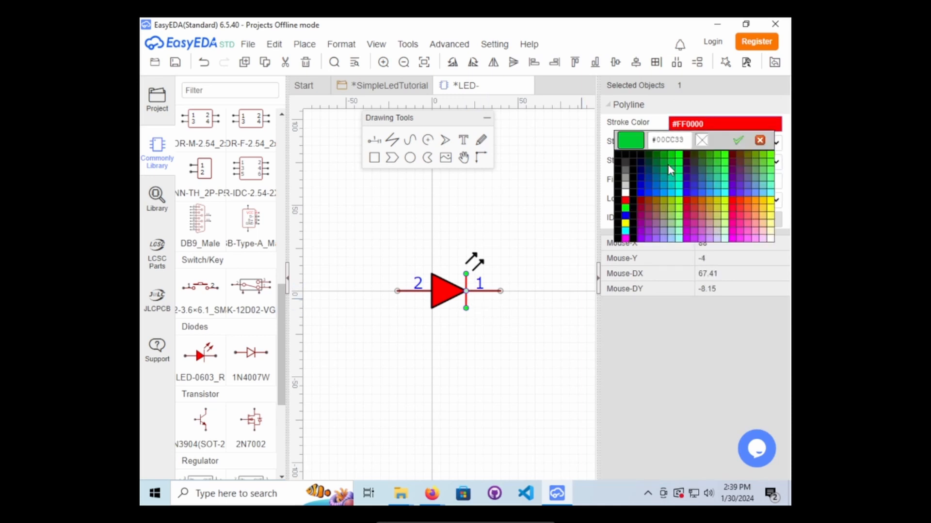
pyautogui.click(615, 151)
pyautogui.click(563, 209)
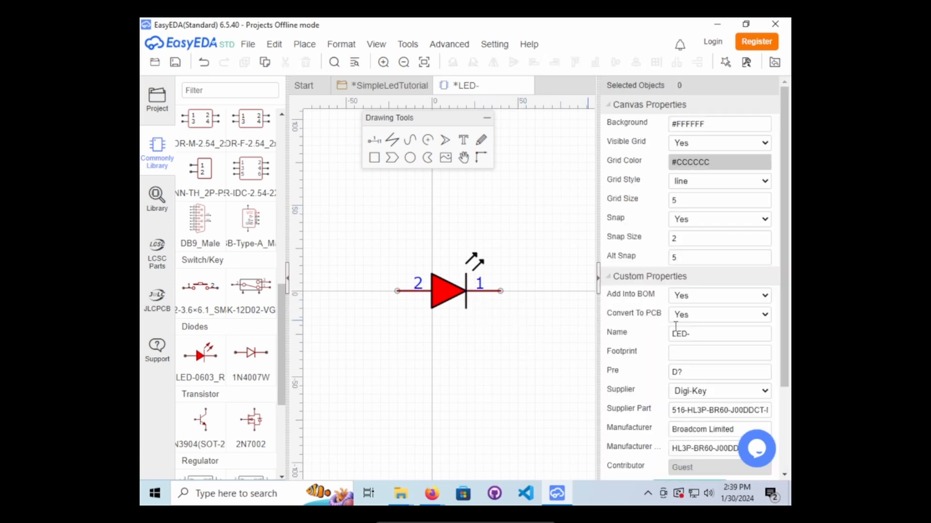
# Switch to Firefox and find the entry for radial vertical-mount LEDs on the IPC-7251 Naming Convention page.
pyautogui.click(729, 332)
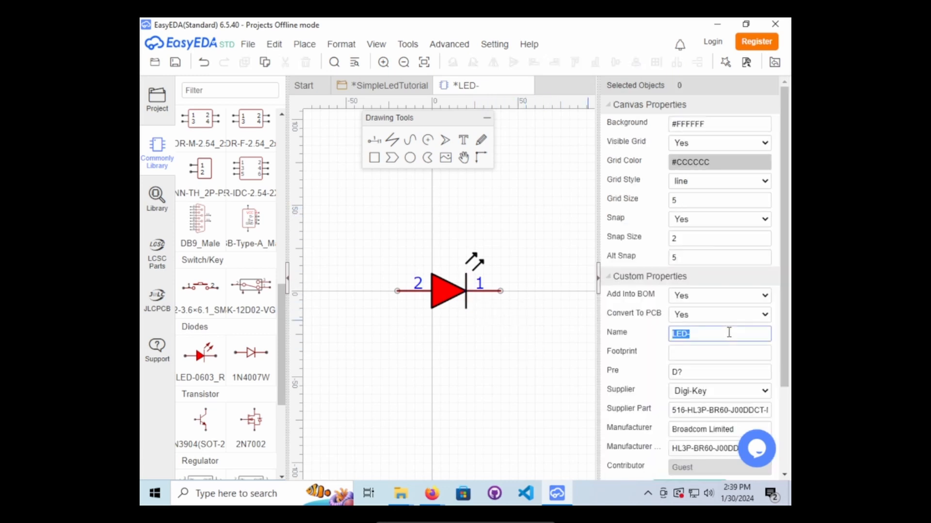
pyautogui.click(527, 185)
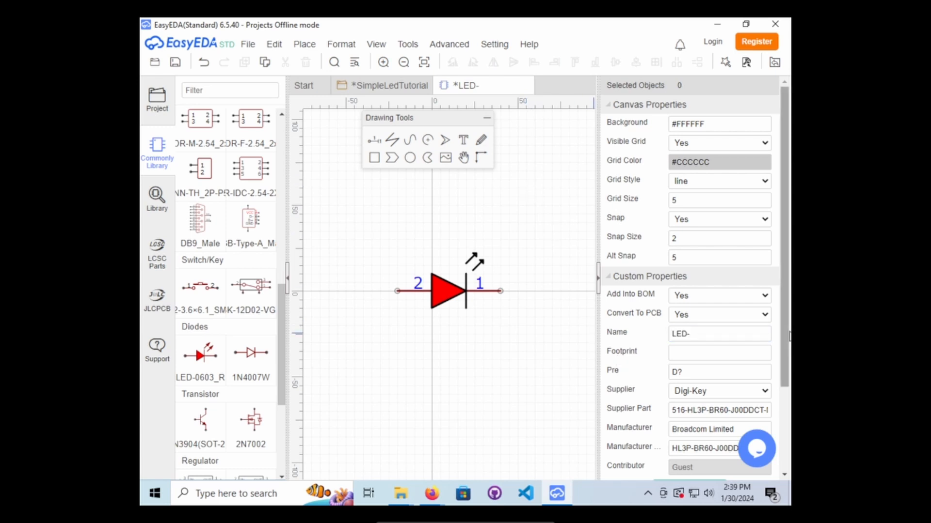
pyautogui.click(433, 494)
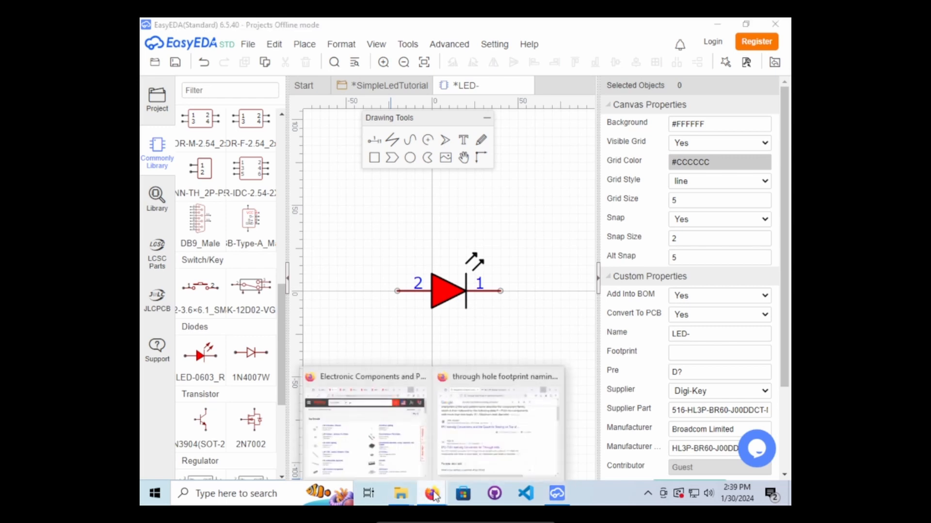
pyautogui.click(490, 424)
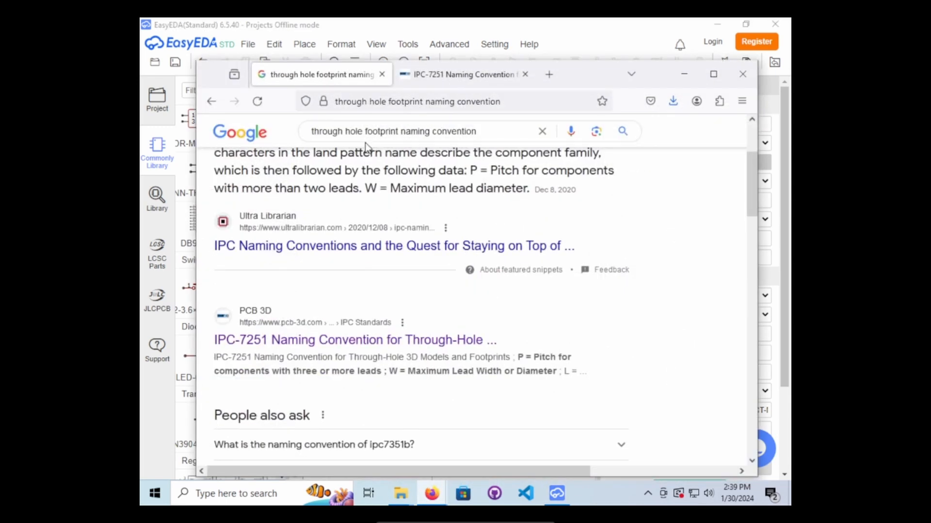
pyautogui.click(452, 77)
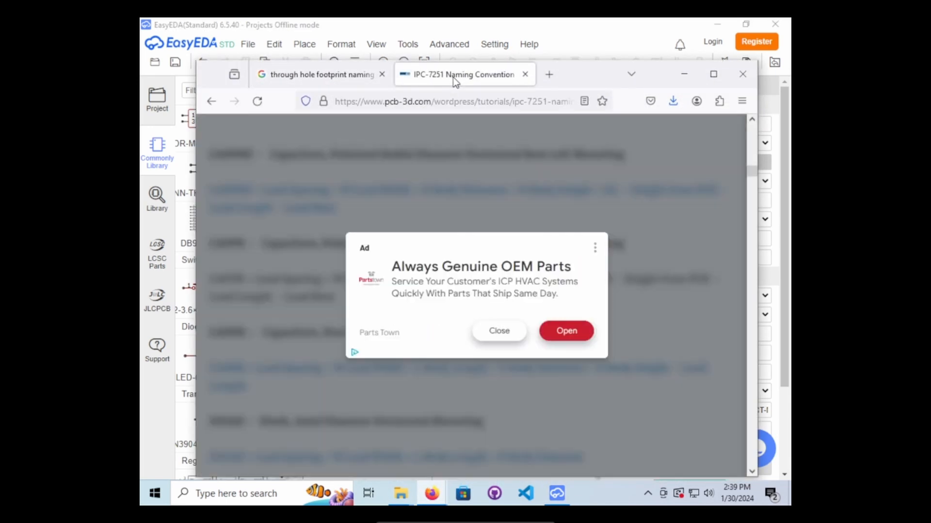
pyautogui.click(506, 332)
pyautogui.scroll(-4, 339, 270)
pyautogui.scroll(3, 336, 274)
pyautogui.scroll(-10, 335, 274)
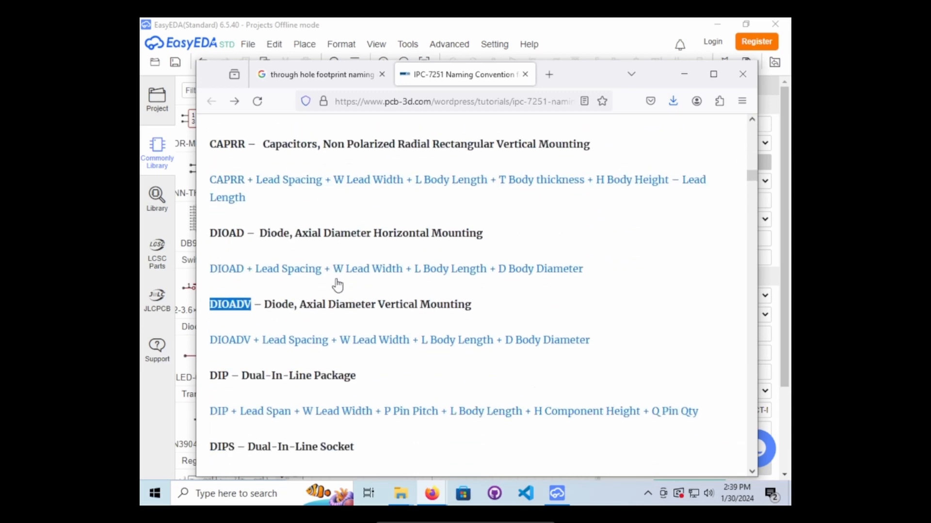
pyautogui.scroll(-4, 339, 283)
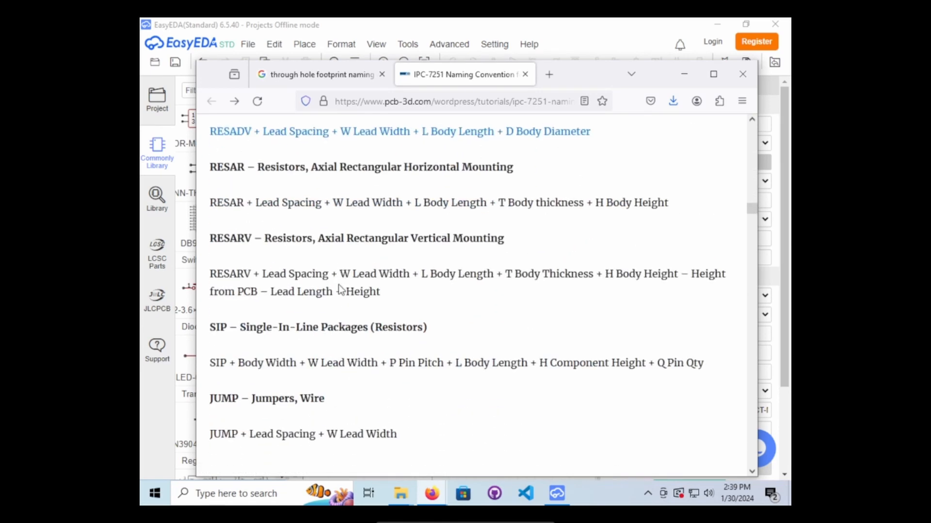
pyautogui.scroll(4, 340, 283)
pyautogui.scroll(4, 342, 288)
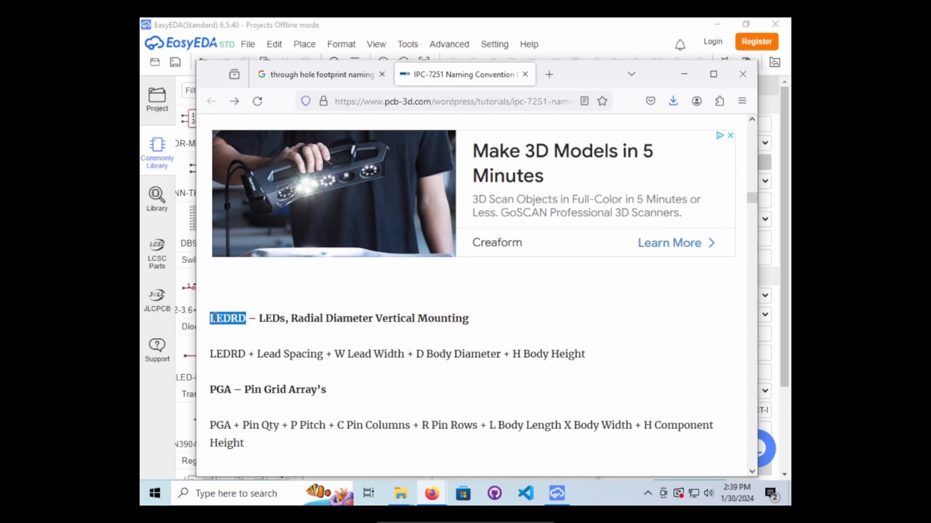
# Copy the formula "LEDRD + Lead Spacing + W Lead Width + D Body Diameter + H Body Height" and return to EasyEDA.
pyautogui.rightClick(214, 319)
pyautogui.click(233, 335)
pyautogui.moveTo(600, 354); pyautogui.dragTo(215, 358)
pyautogui.rightClick(209, 357)
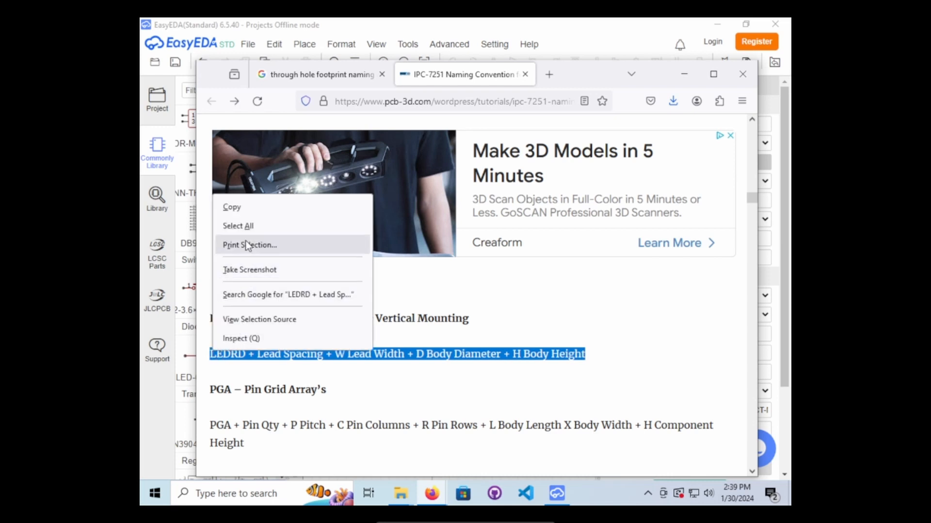
pyautogui.click(251, 206)
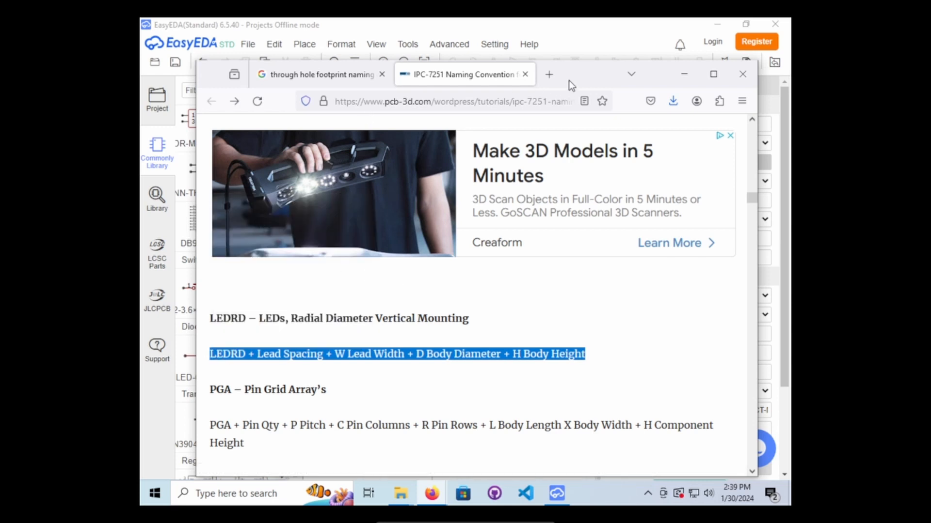
pyautogui.click(578, 44)
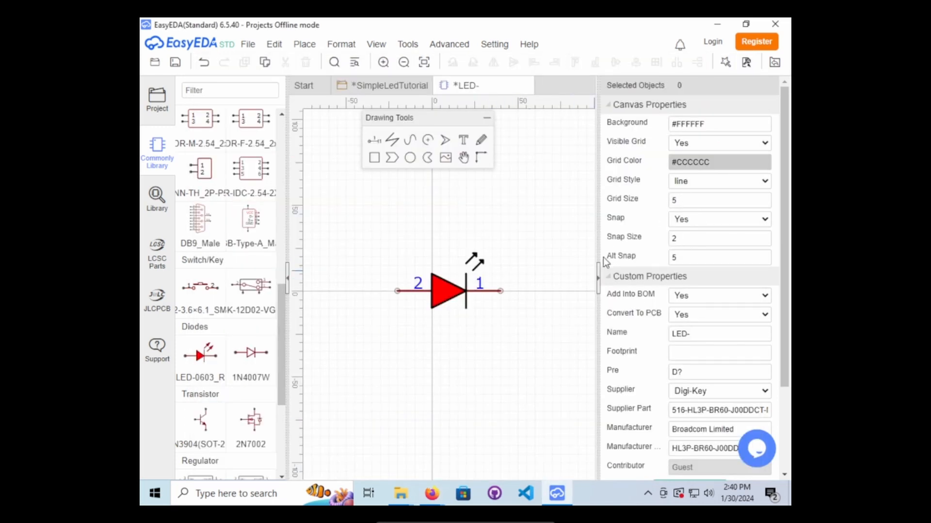
# Open Notepad, paste the copied LEDRD naming formula, and shrink the window so the symbol and its properties stay in view.
pyautogui.click(245, 491)
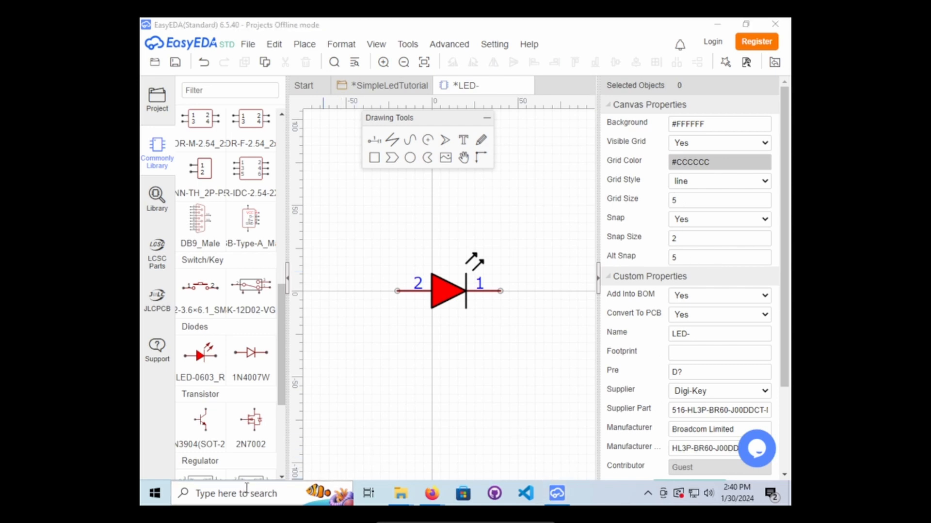
pyautogui.write('note')
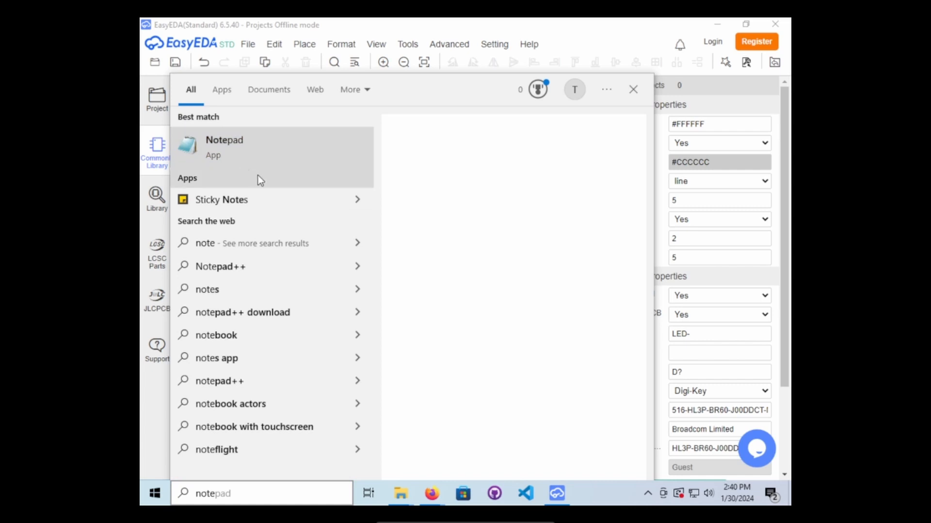
pyautogui.click(258, 175)
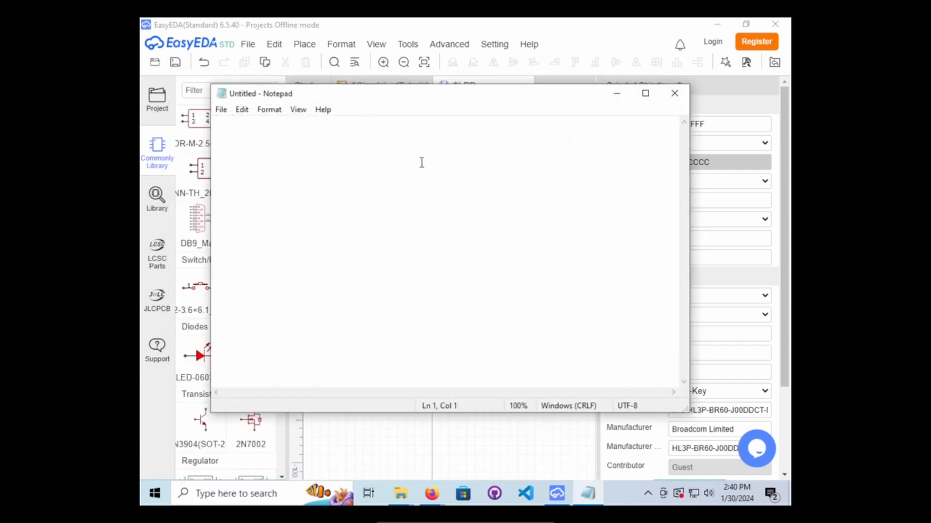
pyautogui.hotkey('ctrl', 'v')
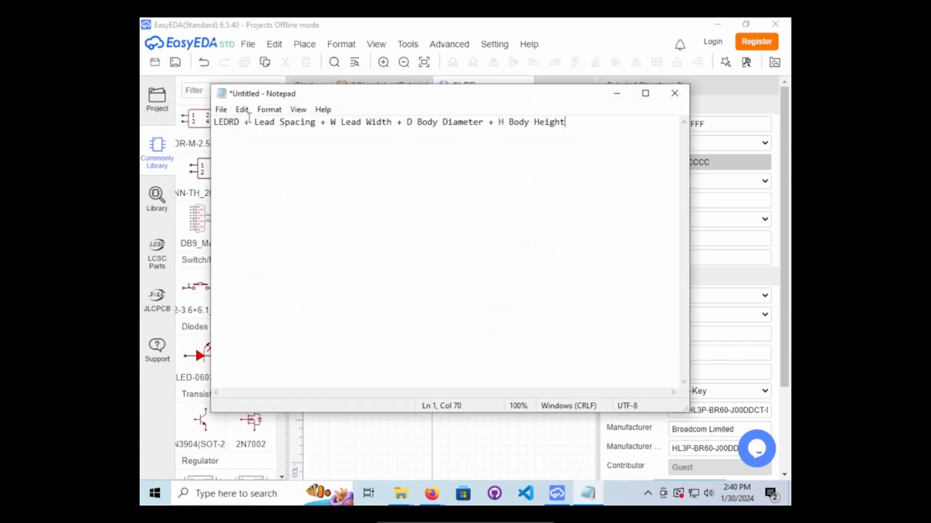
pyautogui.moveTo(360, 96); pyautogui.dragTo(319, 125)
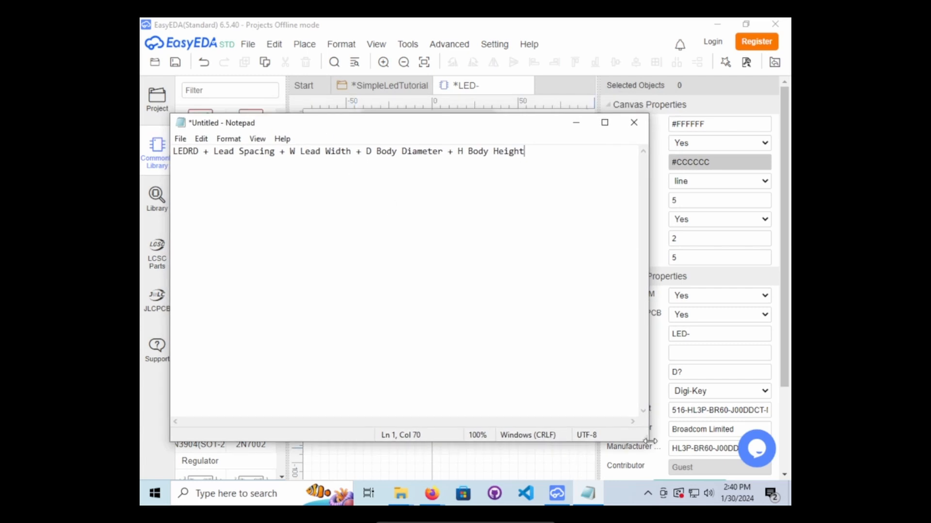
pyautogui.moveTo(646, 439); pyautogui.dragTo(567, 208)
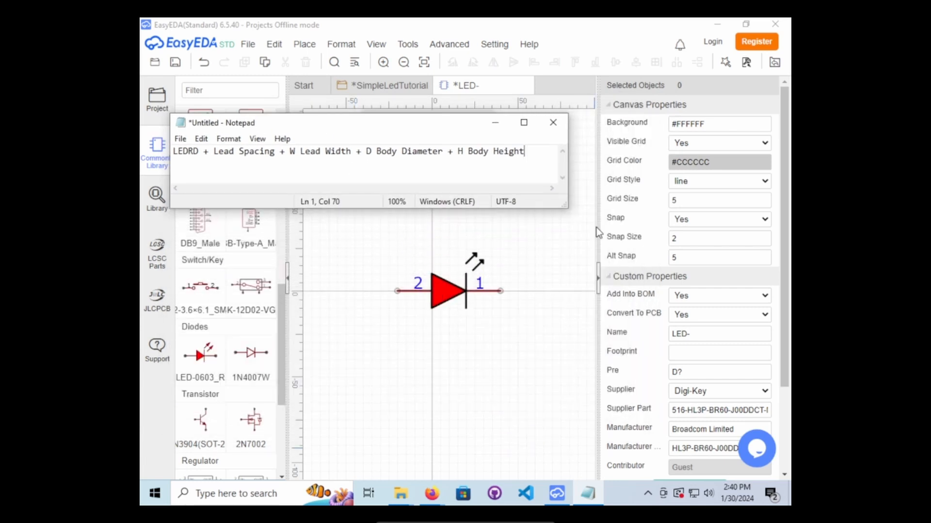
# Change the symbol's name to LEDRD- and bring the Notepad naming formula back over the canvas, just above the symbol.
pyautogui.click(688, 333)
pyautogui.click(707, 329)
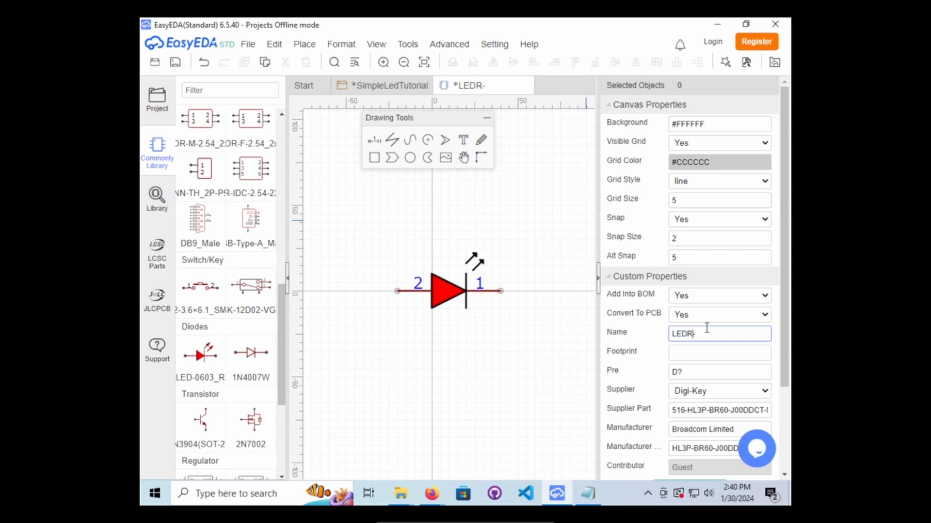
pyautogui.click(587, 493)
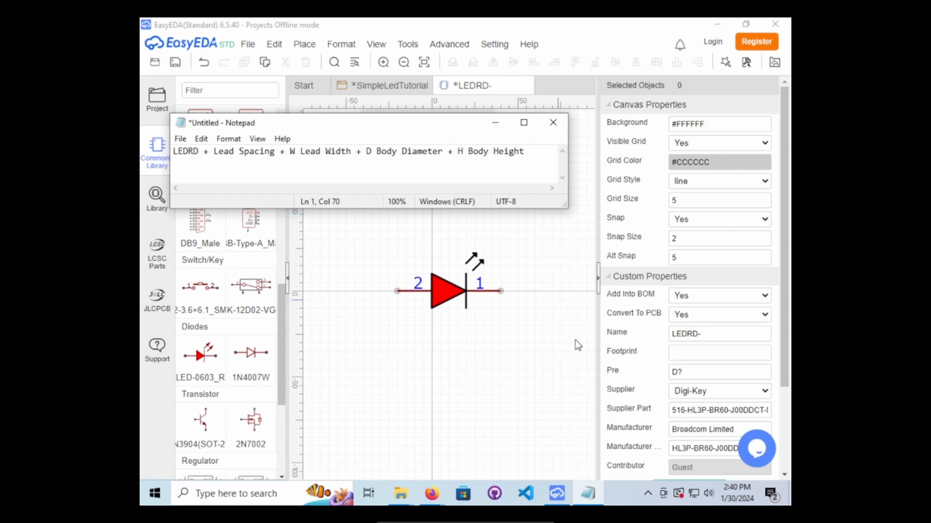
pyautogui.moveTo(458, 118)
pyautogui.mouseDown()
pyautogui.moveTo(446, 132)
pyautogui.moveTo(457, 148)
pyautogui.mouseUp()
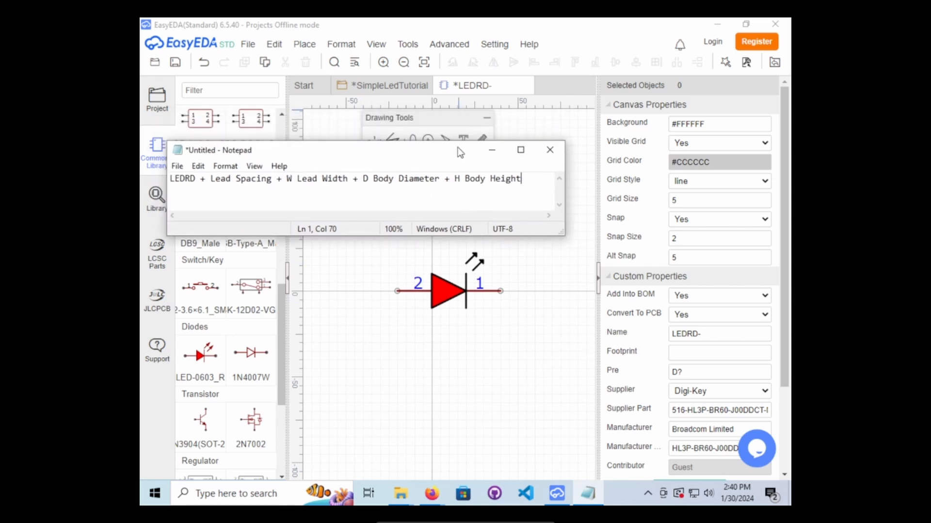
# Switch to the DigiKey window in Firefox, show the HL3P-BR60-J00DD models page, and dismiss its download message.
pyautogui.moveTo(431, 499)
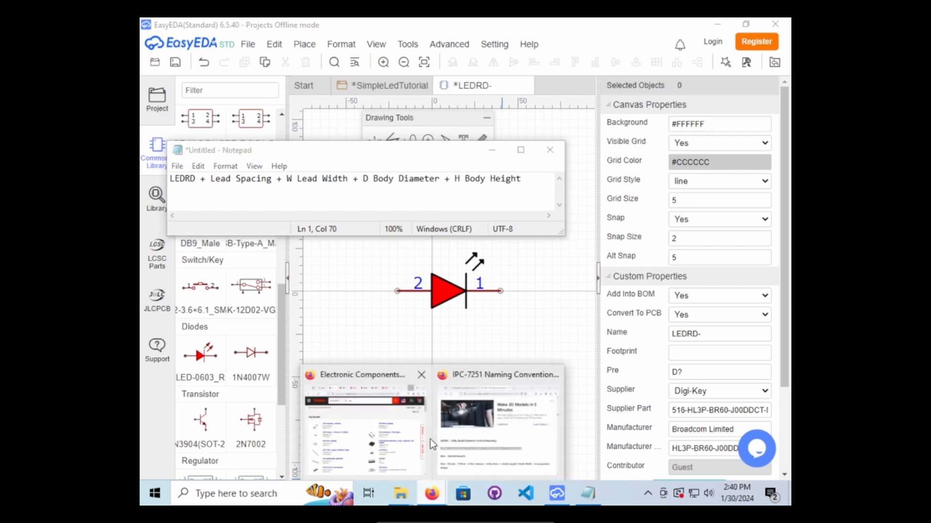
pyautogui.click(415, 438)
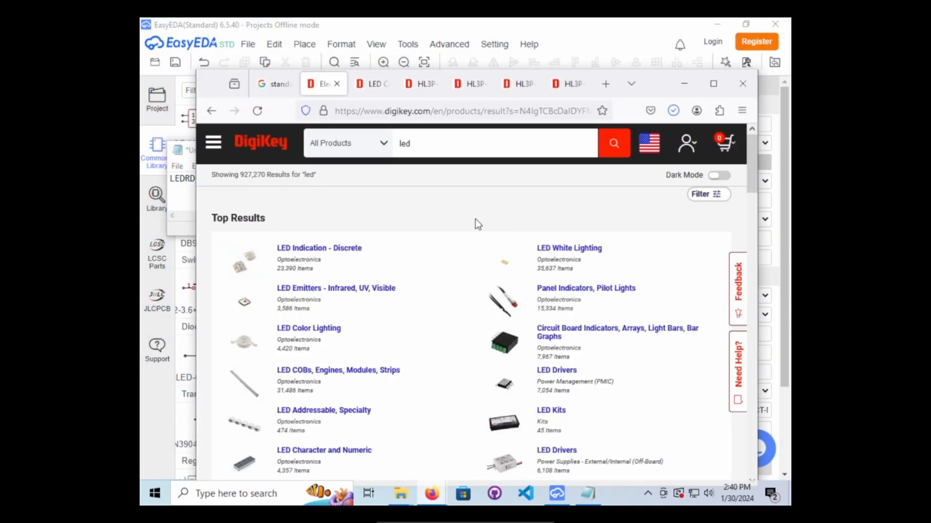
pyautogui.click(577, 85)
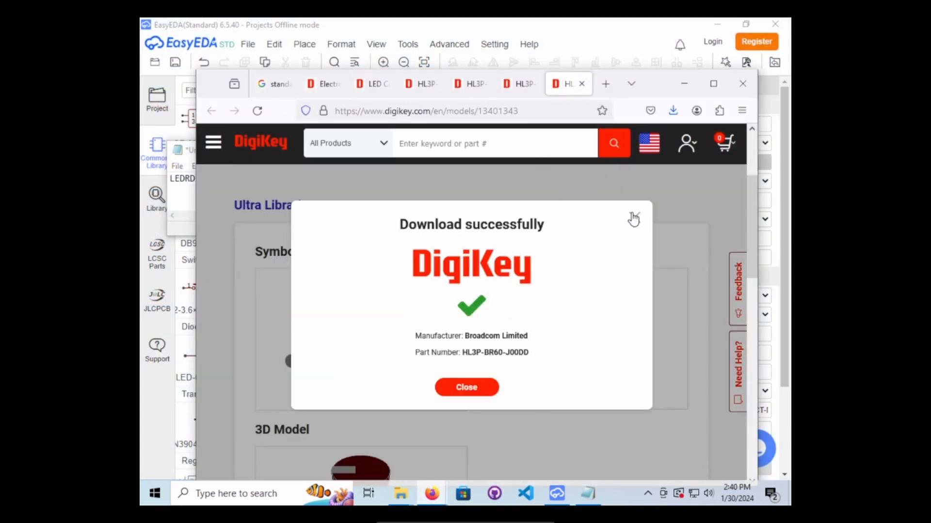
pyautogui.click(633, 217)
# Look over the symbol, footprint and 3D model of HL3P-BR60-J00DD and open its product page in a new tab.
pyautogui.scroll(-5, 395, 211)
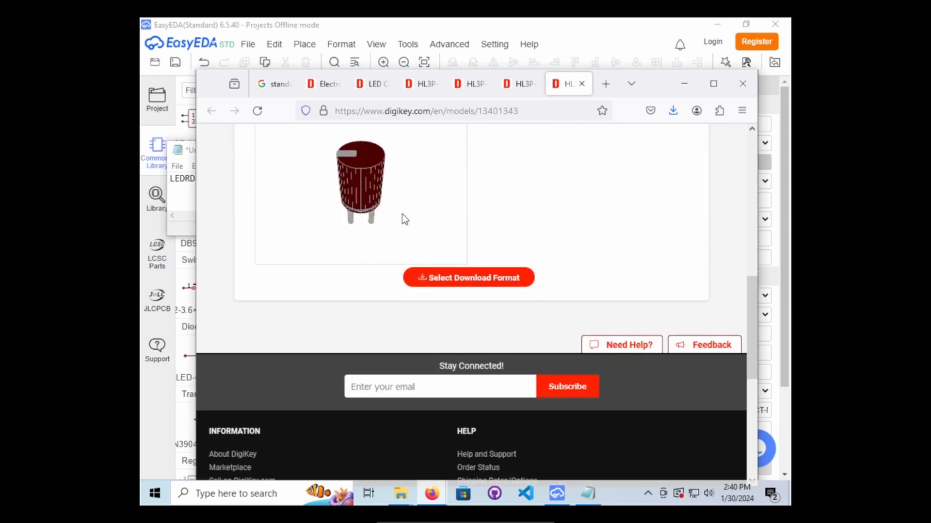
pyautogui.scroll(3, 403, 215)
pyautogui.scroll(-4, 470, 216)
pyautogui.scroll(10, 515, 210)
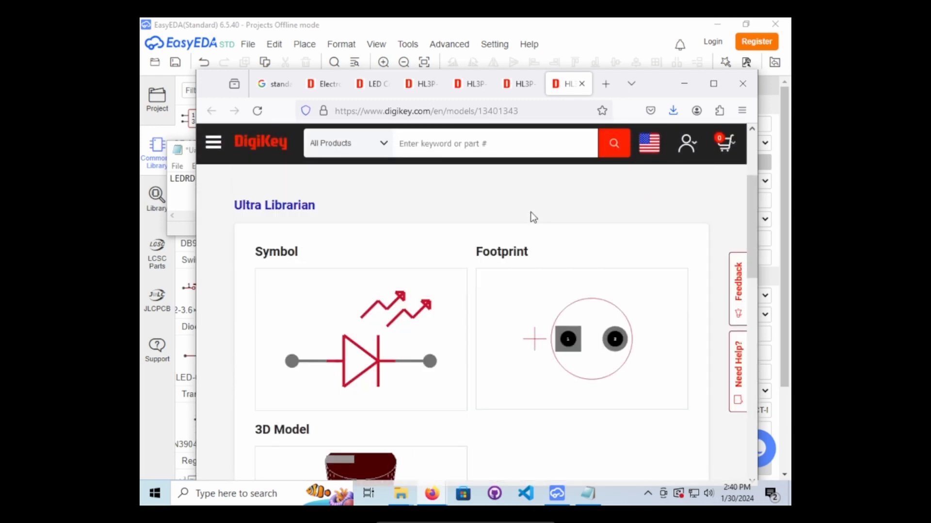
pyautogui.scroll(3, 531, 212)
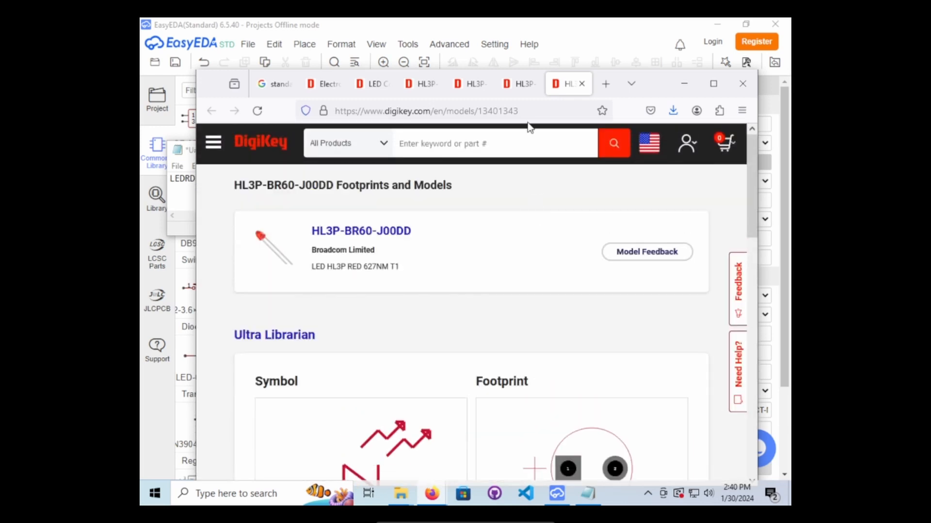
pyautogui.rightClick(369, 236)
pyautogui.click(385, 241)
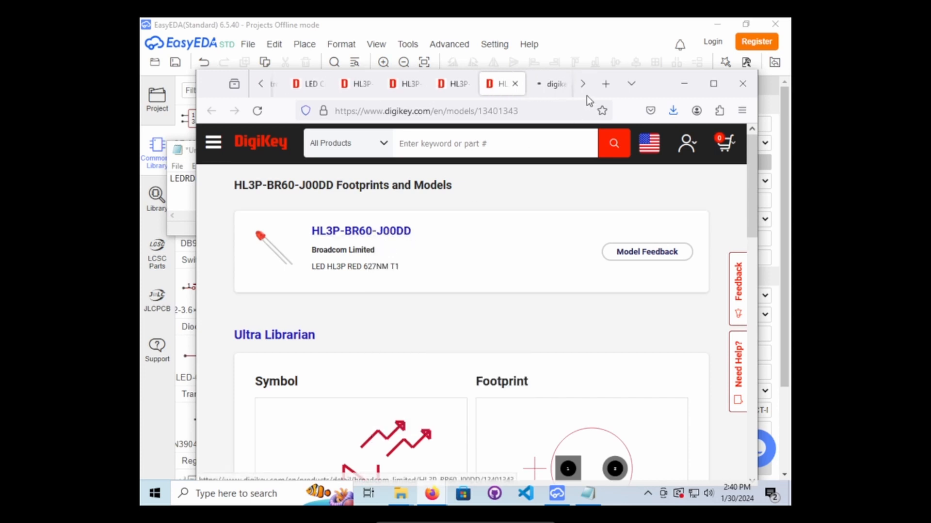
# Show the HL3P-BR60-J00DD product page, open its manufacturer's page in a new tab for a brief look, and close that tab.
pyautogui.click(553, 89)
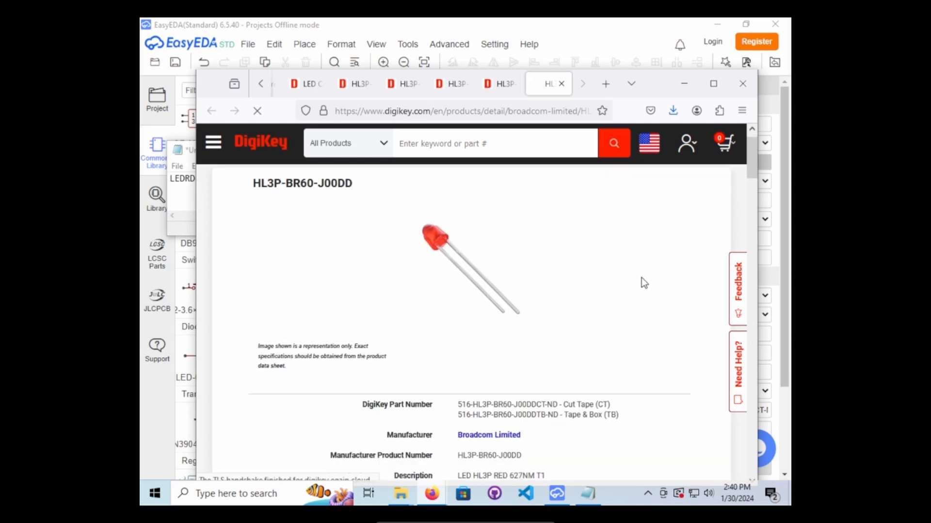
pyautogui.scroll(-2, 641, 278)
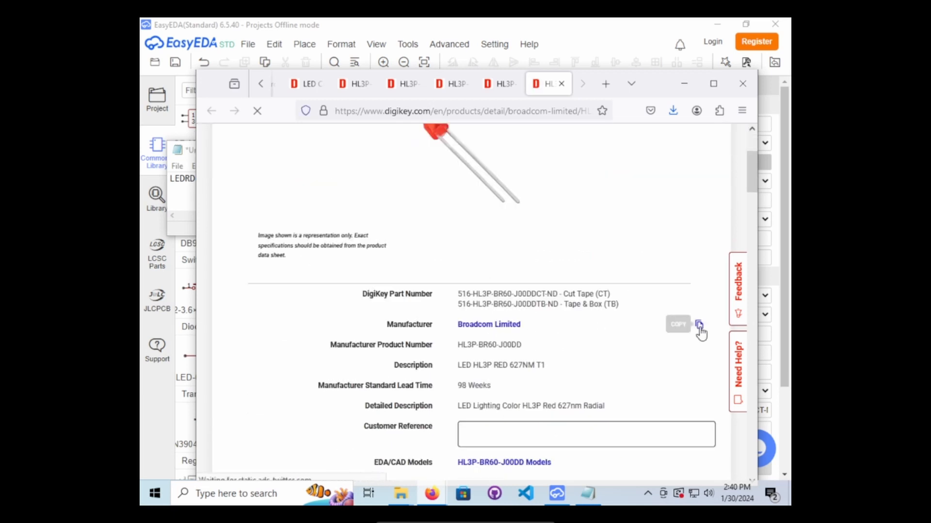
pyautogui.rightClick(477, 328)
pyautogui.click(511, 125)
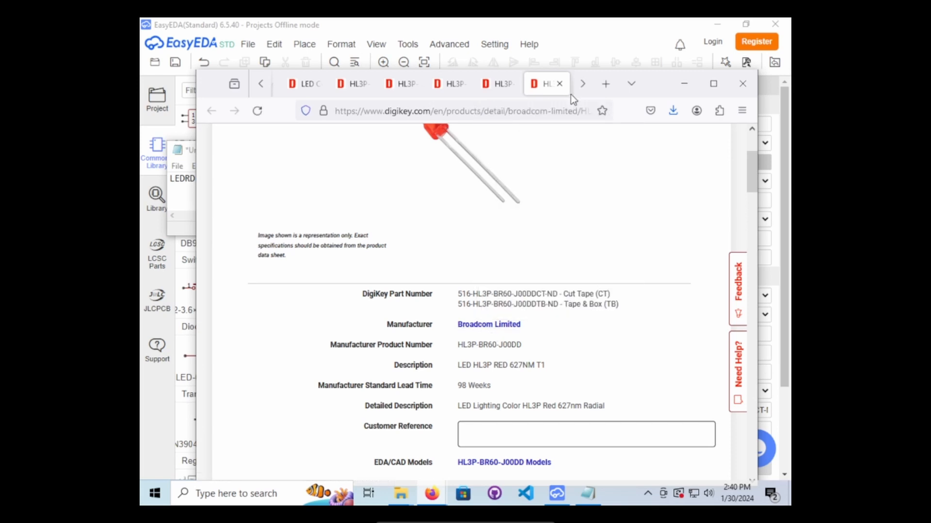
pyautogui.click(554, 91)
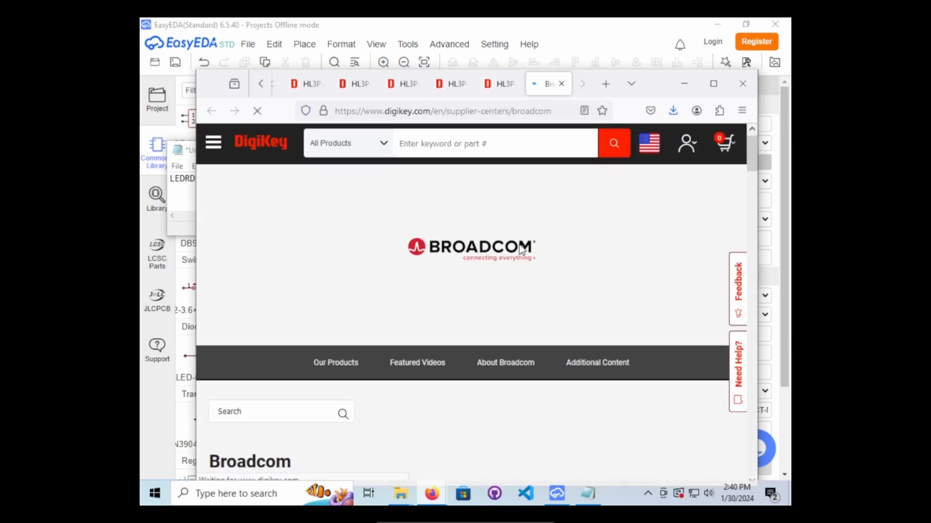
pyautogui.scroll(-3, 519, 245)
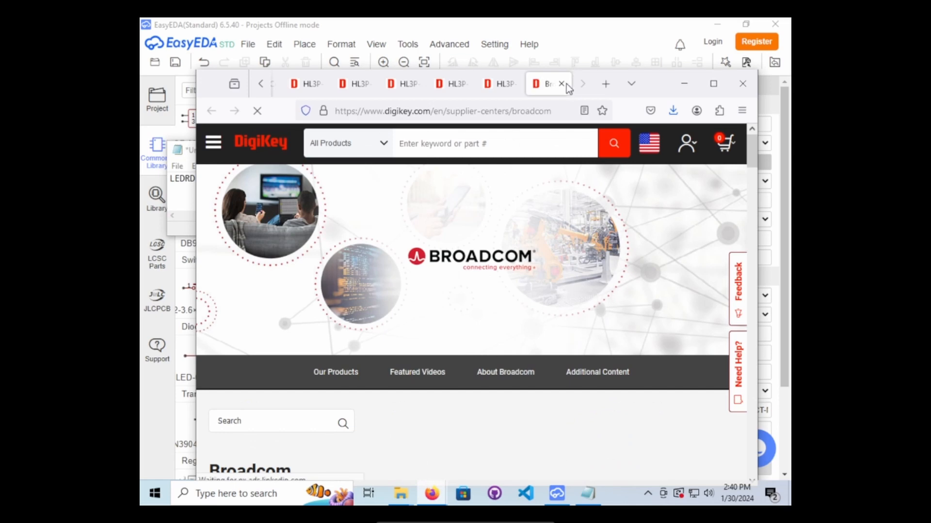
pyautogui.click(561, 83)
# Examine the stock, pricing tables and product attributes of HL3P-BR60-J00DD on its product page.
pyautogui.scroll(-4, 505, 280)
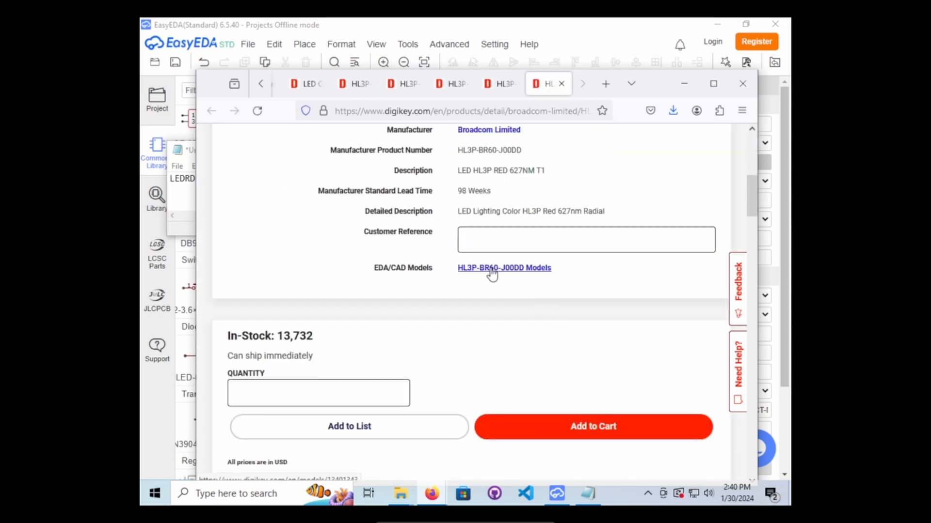
pyautogui.scroll(-1, 492, 274)
pyautogui.scroll(-8, 371, 320)
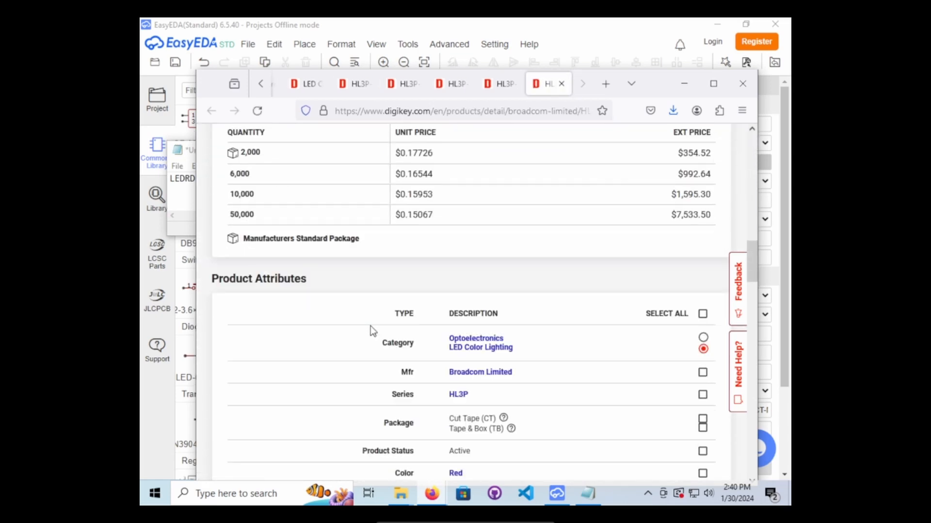
pyautogui.scroll(3, 371, 321)
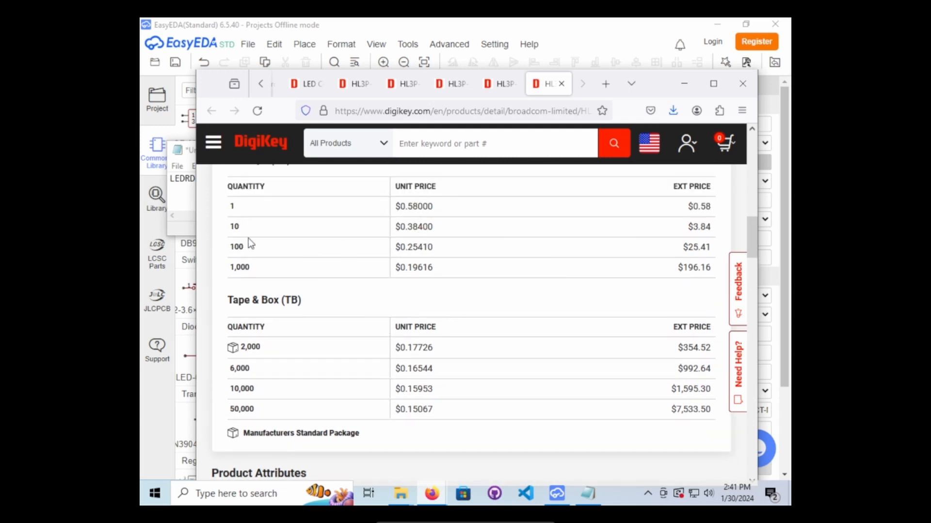
pyautogui.scroll(-4, 436, 272)
pyautogui.scroll(5, 435, 272)
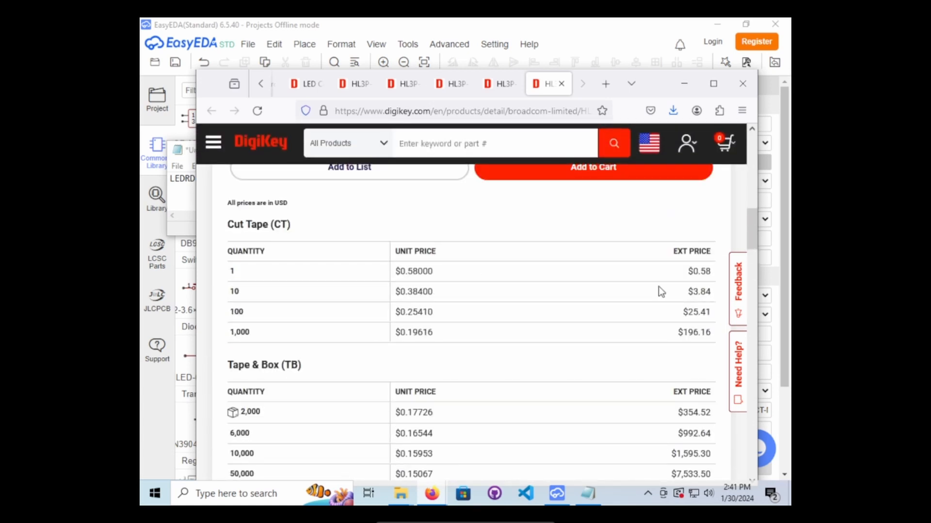
pyautogui.scroll(-6, 531, 327)
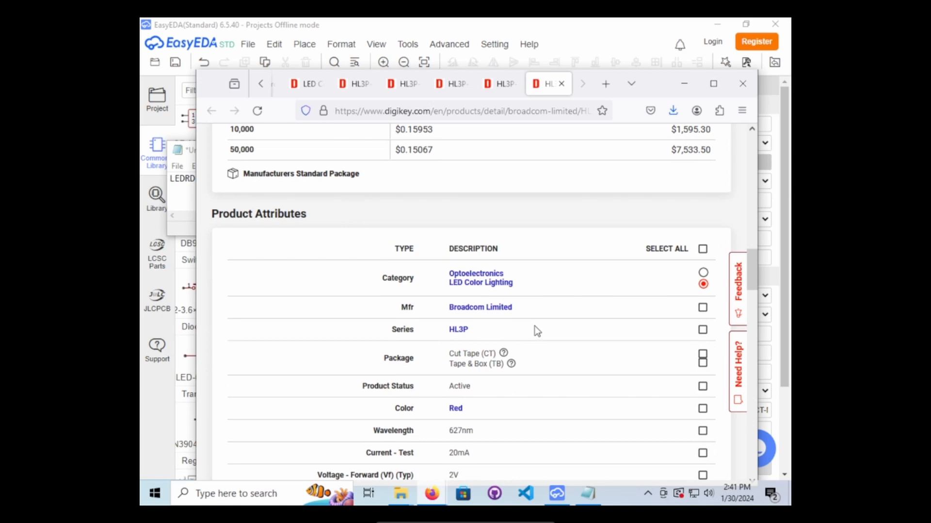
pyautogui.scroll(-2, 537, 332)
pyautogui.scroll(-2, 541, 337)
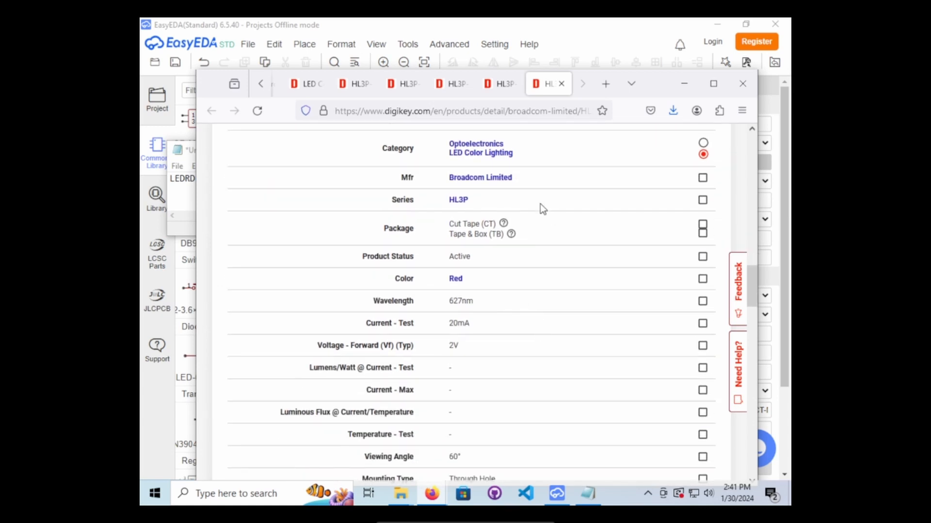
pyautogui.scroll(-1, 463, 283)
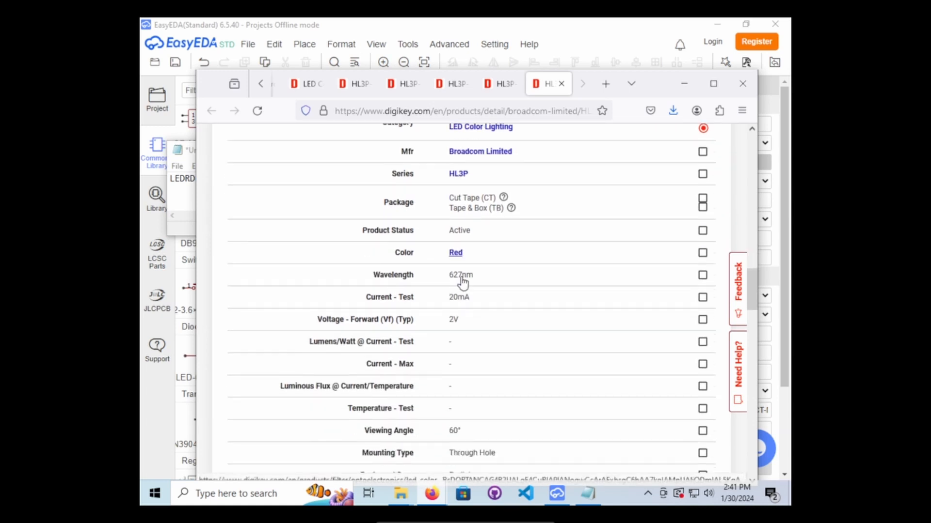
pyautogui.scroll(-5, 463, 283)
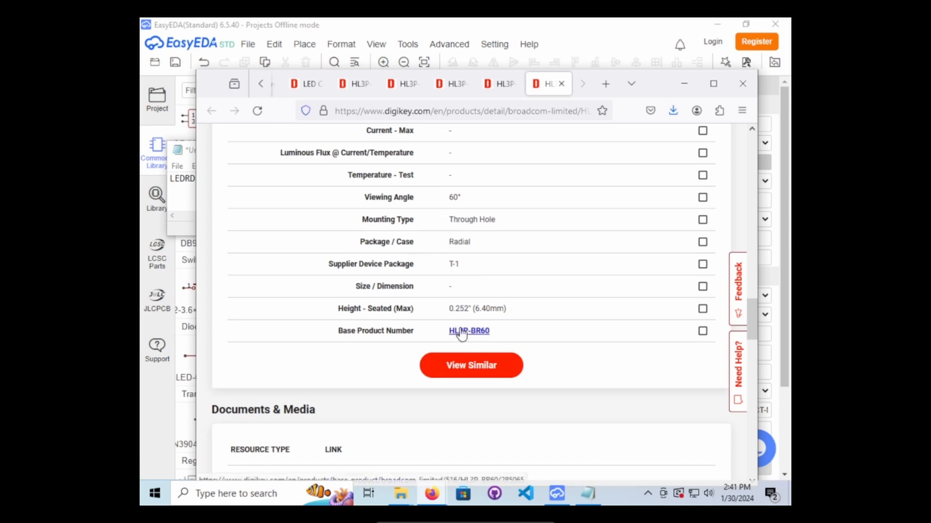
# Check the documents, export classifications and additional resources of the part for a datasheet link.
pyautogui.scroll(-1, 418, 333)
pyautogui.scroll(-1, 418, 333)
pyautogui.scroll(-3, 415, 336)
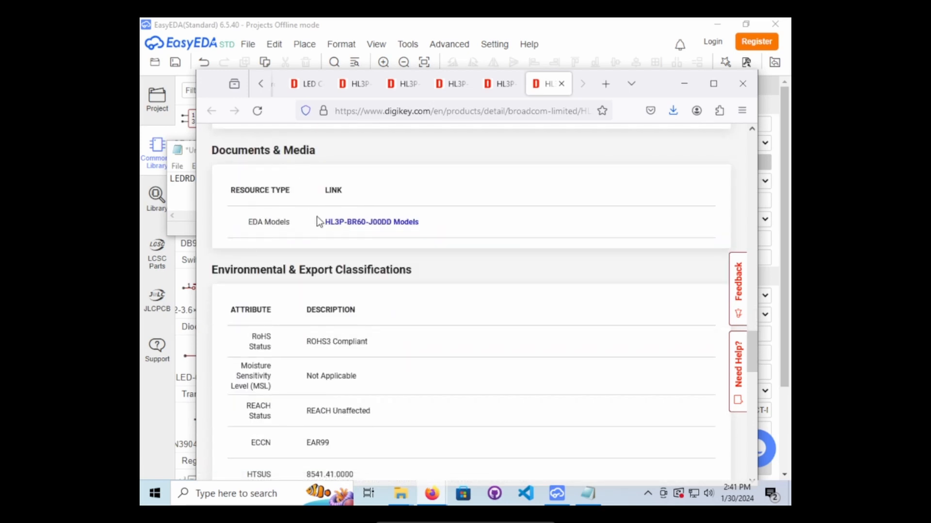
pyautogui.scroll(-3, 362, 235)
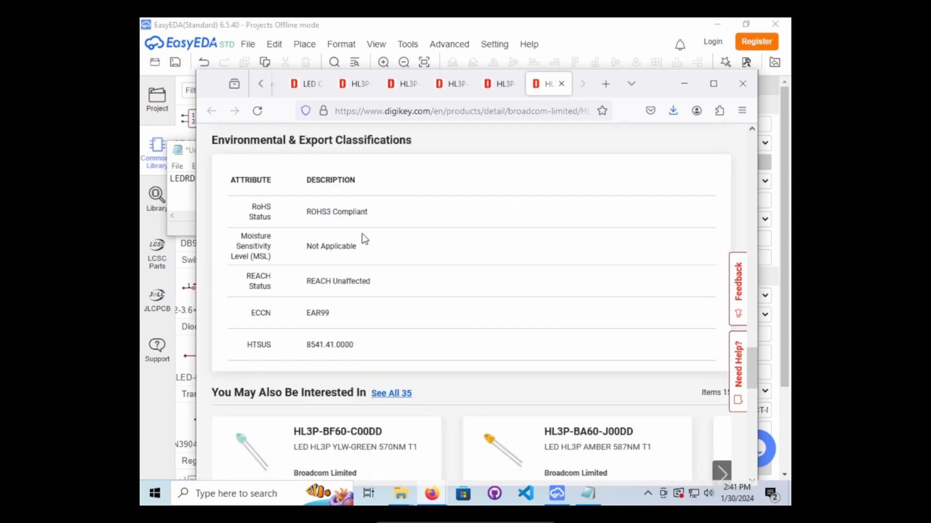
pyautogui.scroll(-9, 362, 234)
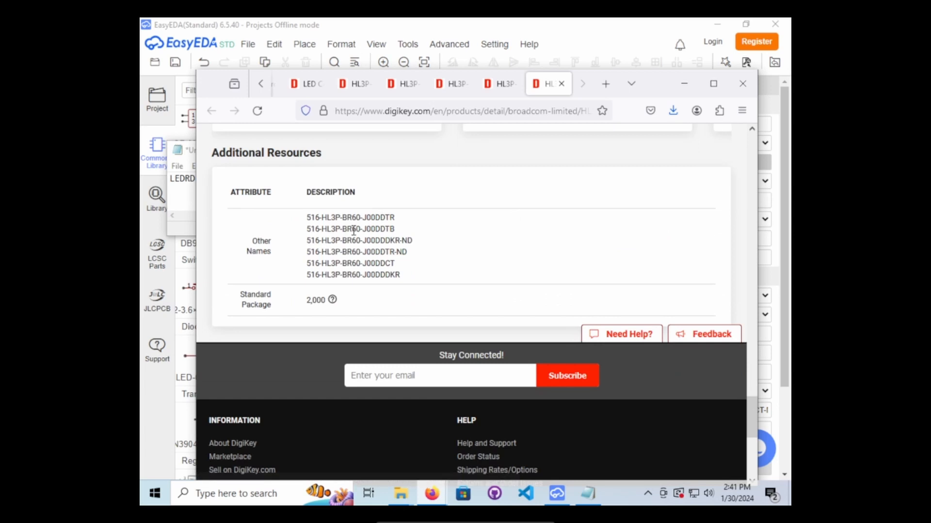
# Recheck the documents and product attributes on the way back to the part image at the start of the product page.
pyautogui.scroll(3, 354, 233)
pyautogui.scroll(7, 606, 285)
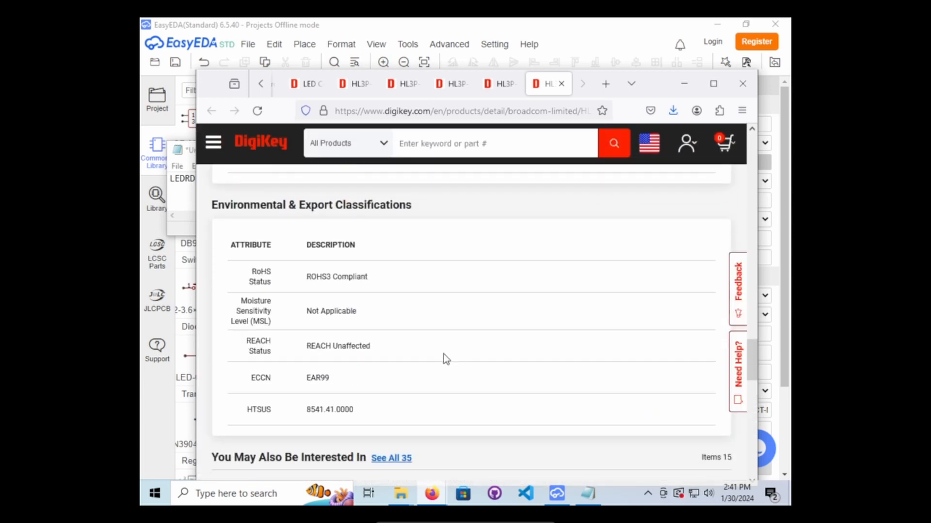
pyautogui.scroll(6, 444, 358)
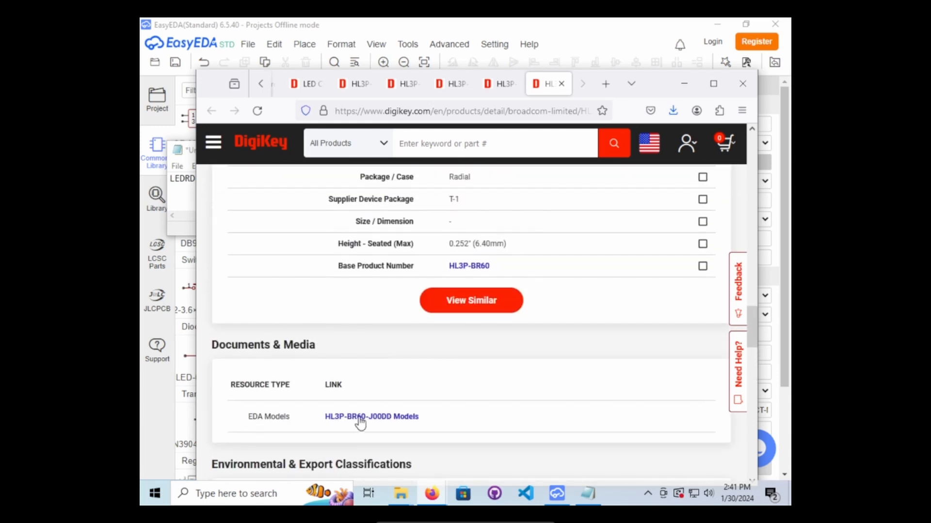
pyautogui.scroll(2, 358, 422)
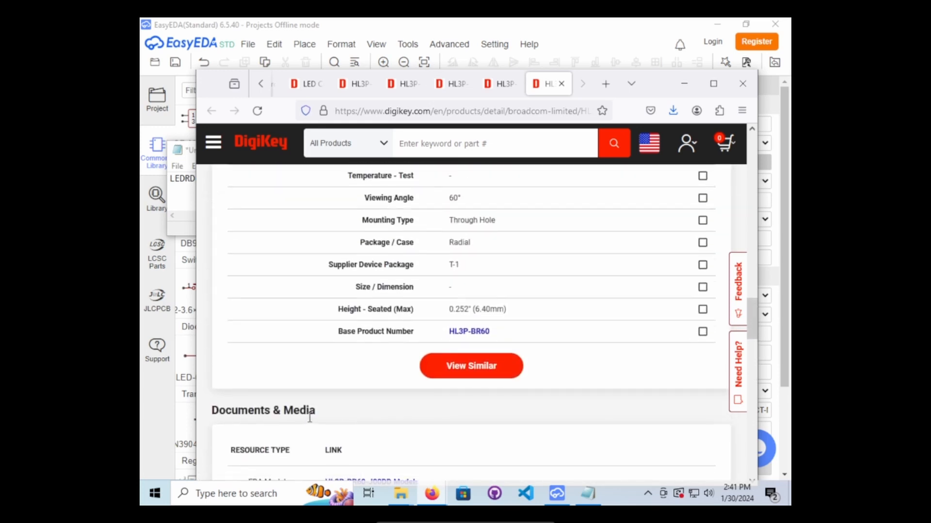
pyautogui.scroll(2, 310, 421)
pyautogui.scroll(7, 311, 423)
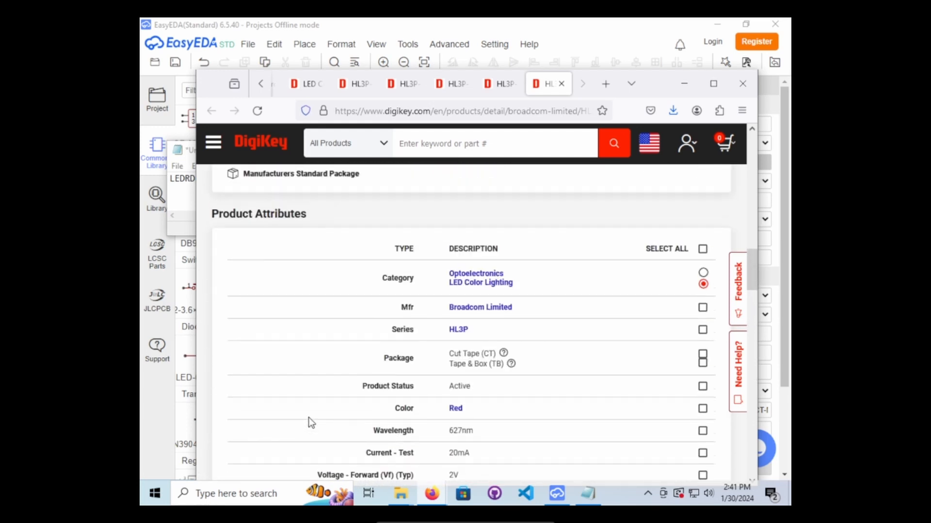
pyautogui.scroll(2, 309, 417)
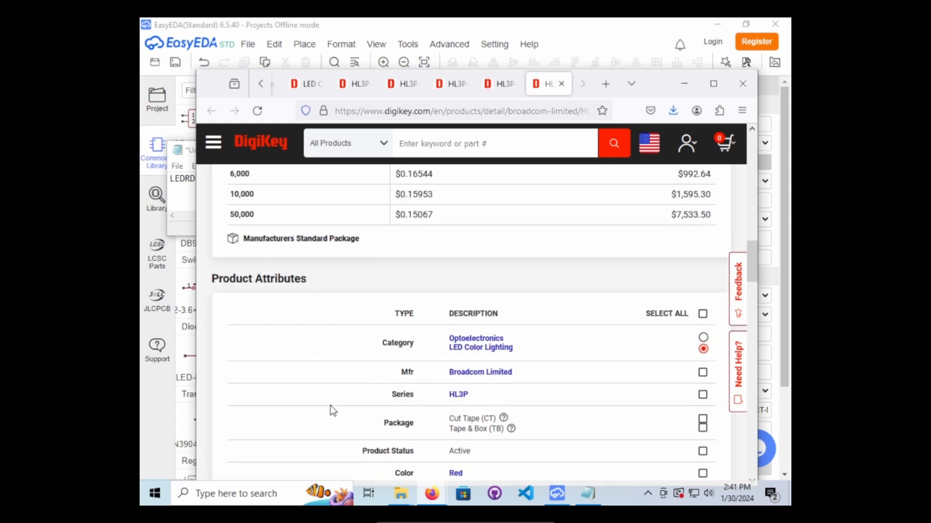
pyautogui.scroll(12, 331, 410)
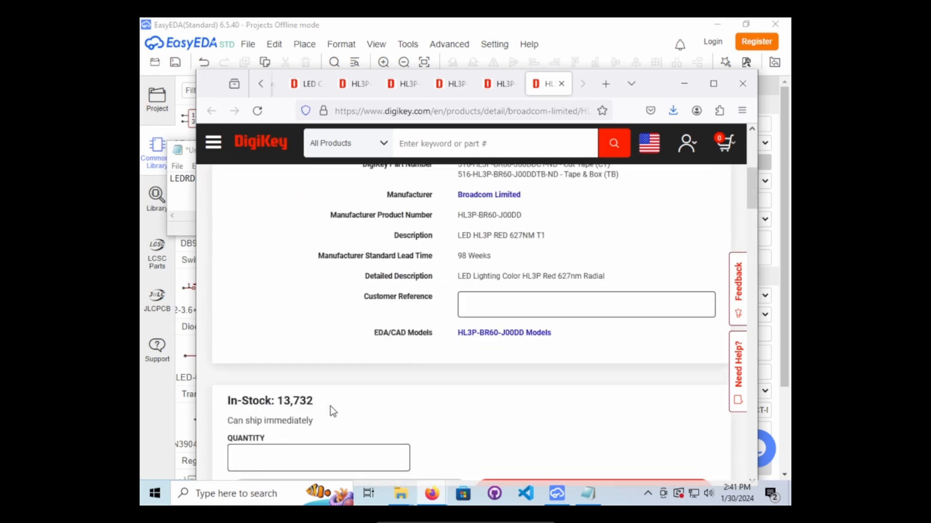
pyautogui.scroll(5, 332, 411)
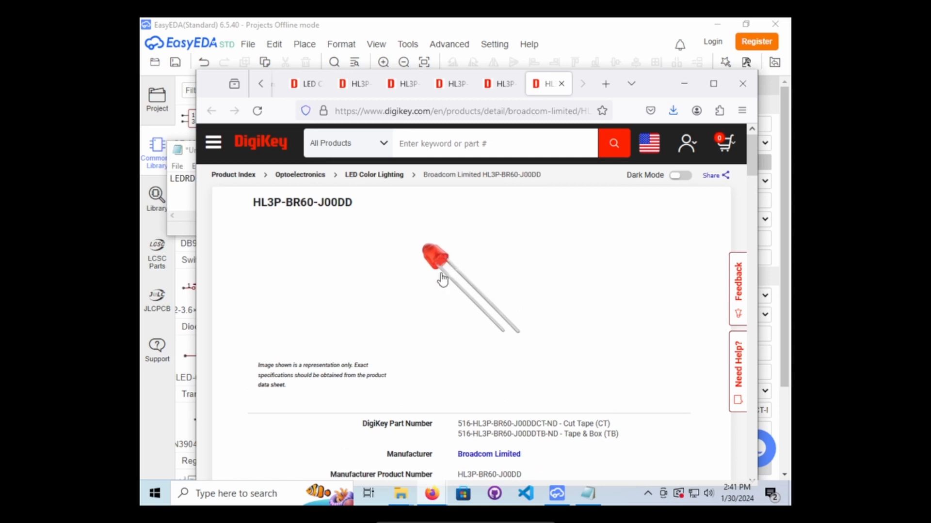
# Turn on dark mode for the product page and review the part's manufacturer and description details.
pyautogui.scroll(-2, 507, 270)
pyautogui.scroll(2, 582, 242)
pyautogui.click(689, 182)
pyautogui.scroll(-2, 523, 321)
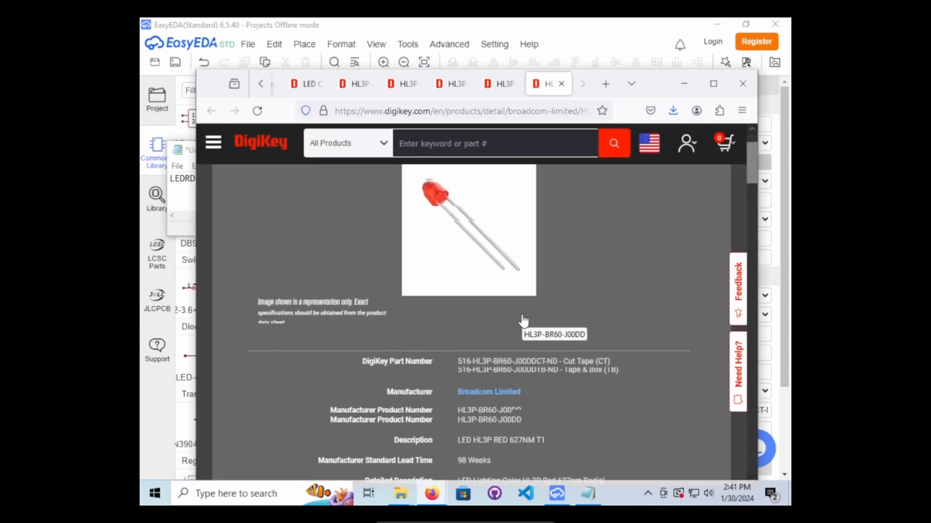
pyautogui.scroll(-4, 519, 351)
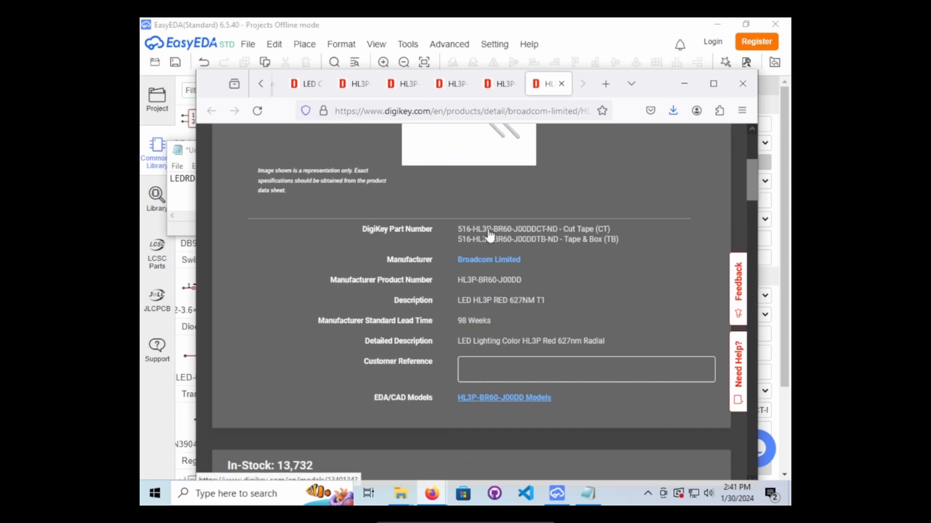
# Return to the HL3P-BR60-J00DD models page and look over its symbol, footprint and 3D model for dimensions or a datasheet.
pyautogui.click(504, 86)
pyautogui.scroll(-3, 403, 329)
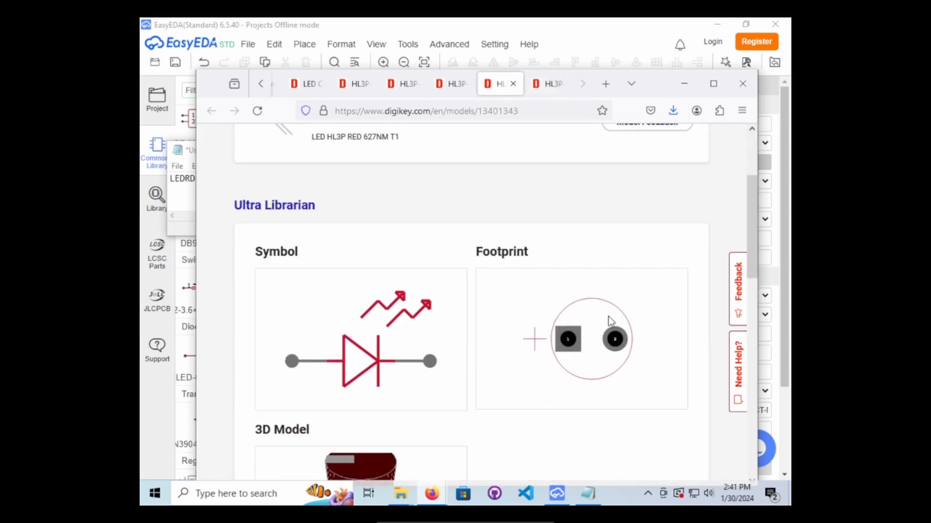
pyautogui.scroll(-3, 364, 373)
pyautogui.scroll(-5, 553, 384)
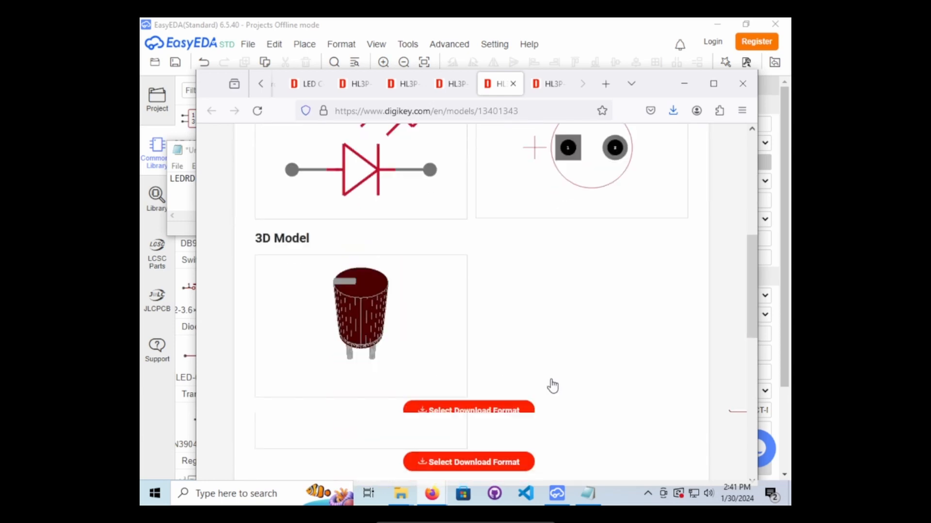
pyautogui.scroll(10, 499, 291)
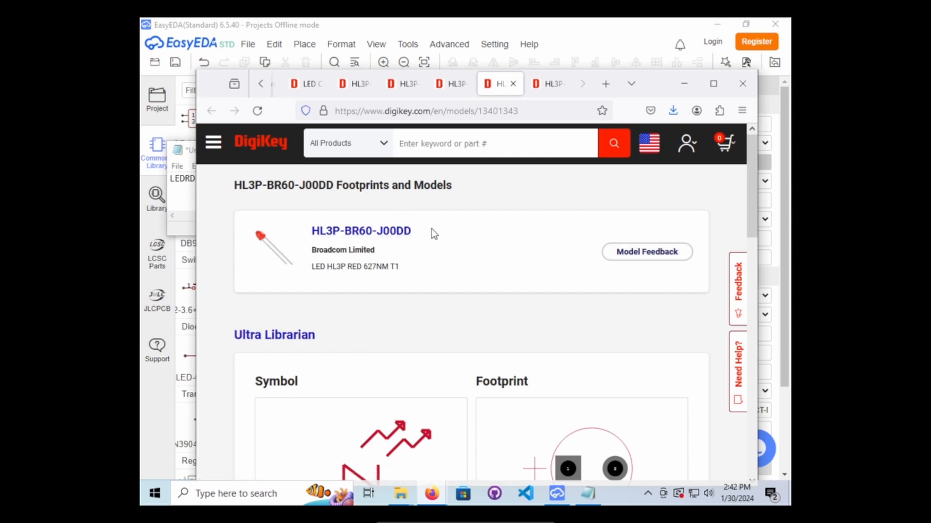
# Copy the part number HL3P-BR60-J00DD from the models page and paste it as a web search query in a new tab.
pyautogui.moveTo(429, 234); pyautogui.dragTo(308, 234)
pyautogui.rightClick(334, 234)
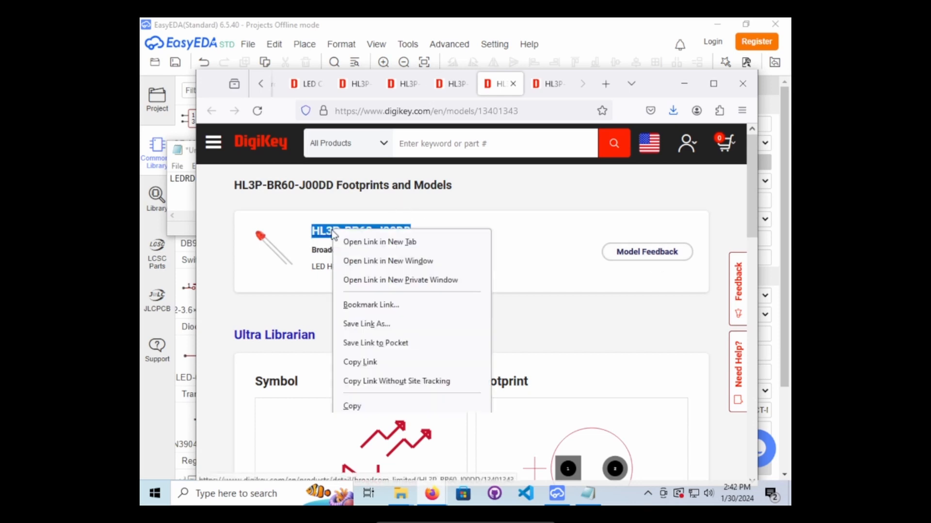
pyautogui.click(365, 411)
pyautogui.click(605, 84)
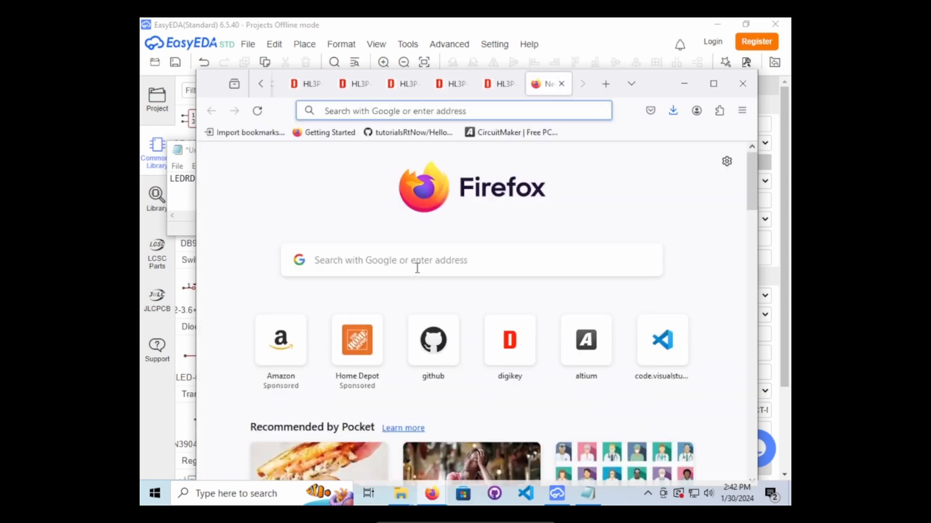
pyautogui.click(431, 258)
pyautogui.hotkey('ctrl', 'v')
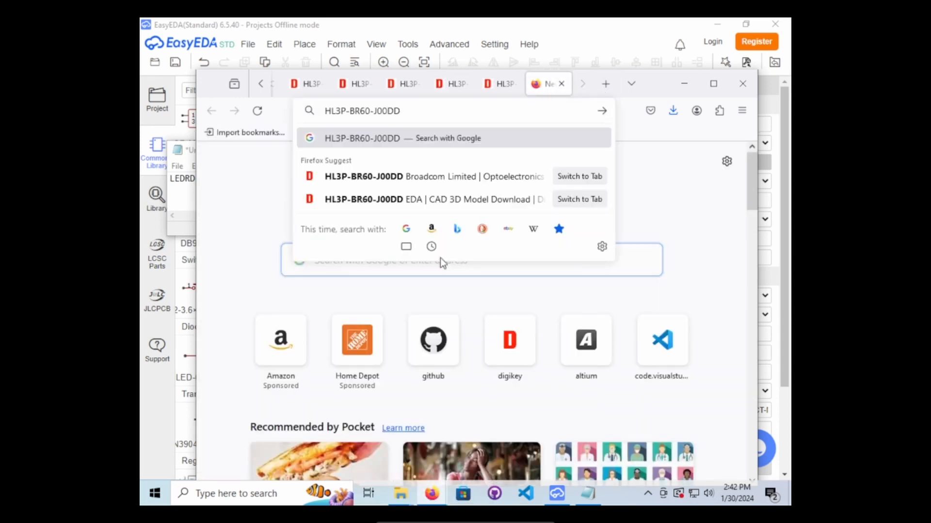
# Complete the query as "HL3P-BR60-J00DD datasheet pdf" and run the Google search.
pyautogui.write('d')
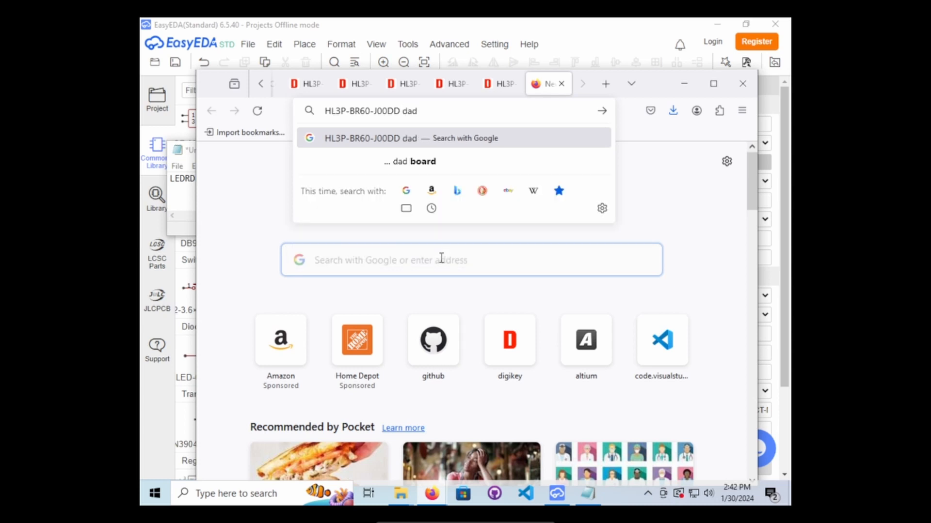
pyautogui.write('atasheet pdg')
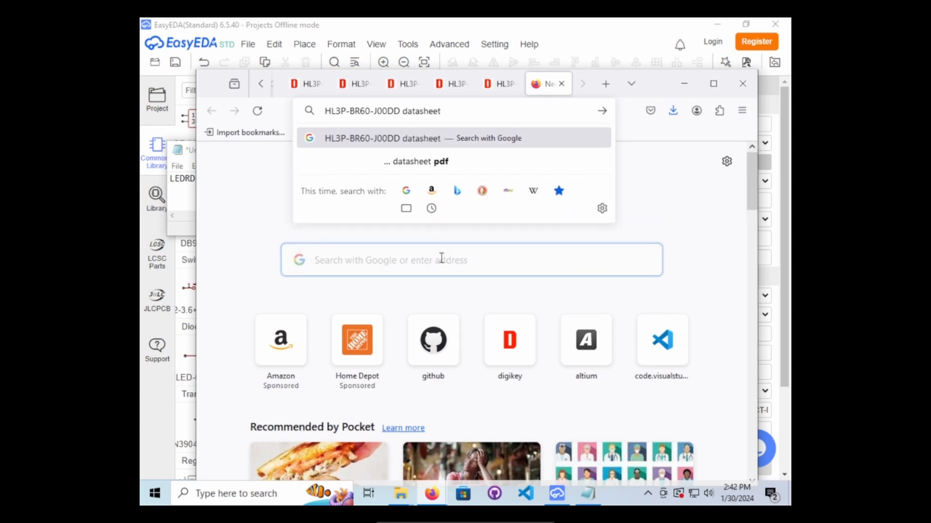
pyautogui.press('Return')
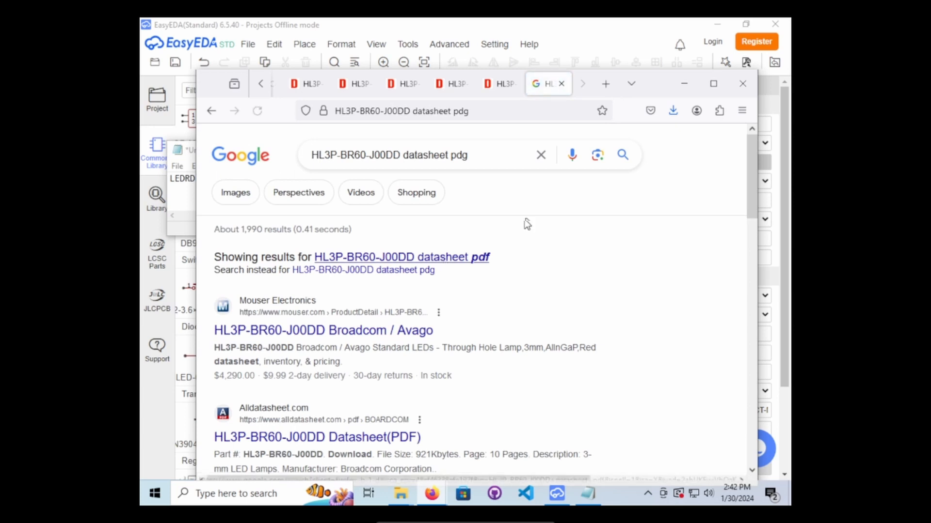
pyautogui.click(503, 161)
pyautogui.press('BackSpace')
pyautogui.write('f')
pyautogui.press('Return')
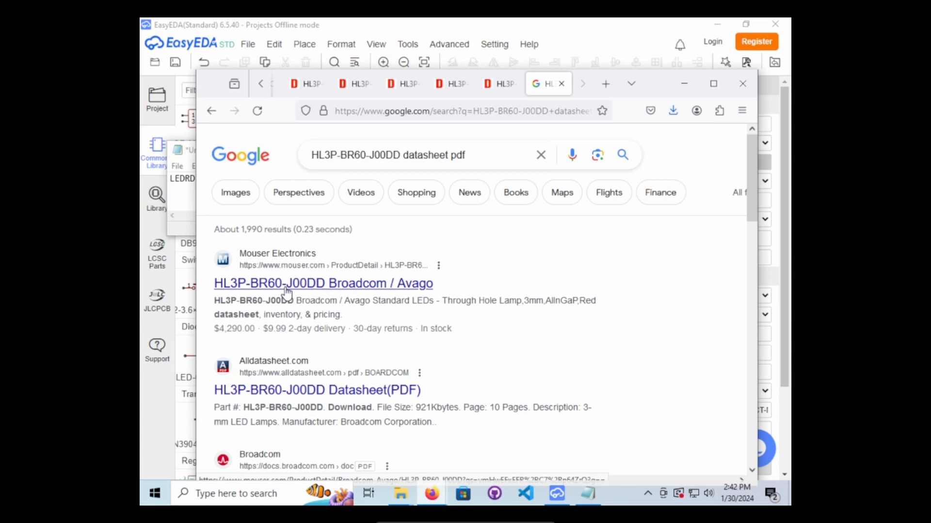
# Open the Mouser Electronics result for HL3P-BR60-J00DD in a new tab and look through the product page for a datasheet.
pyautogui.rightClick(287, 293)
pyautogui.click(310, 300)
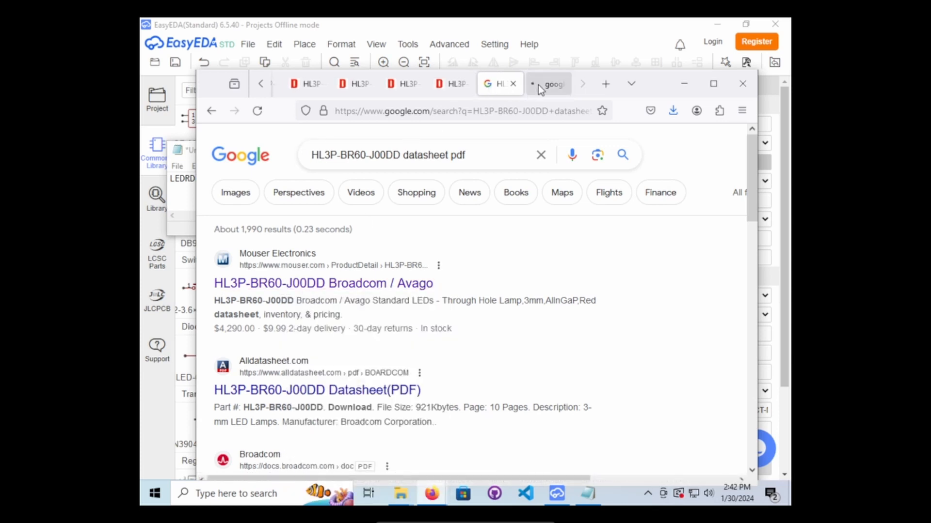
pyautogui.click(538, 86)
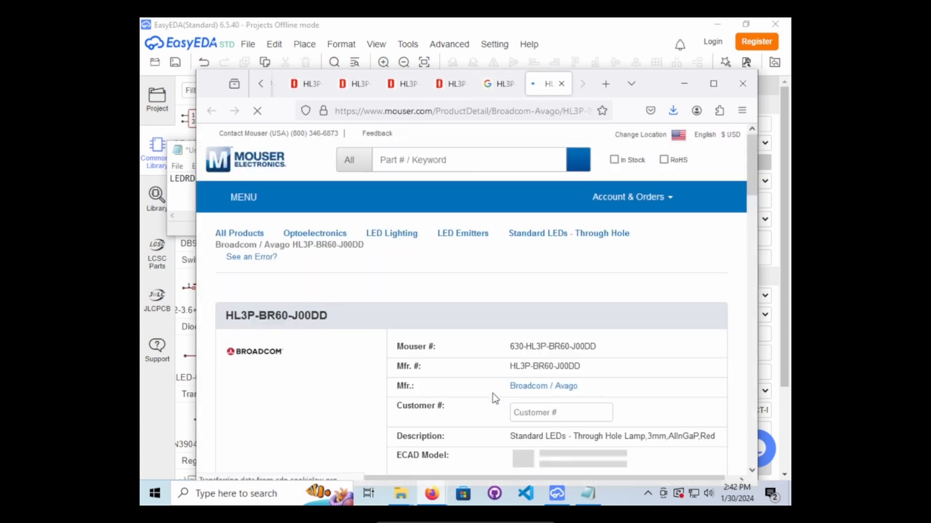
pyautogui.scroll(-2, 462, 308)
pyautogui.scroll(-3, 461, 304)
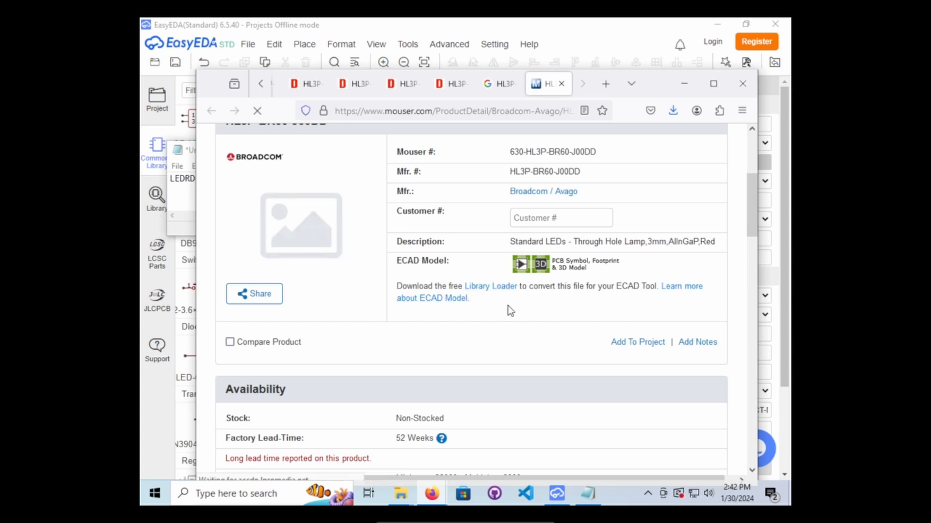
pyautogui.scroll(-8, 508, 308)
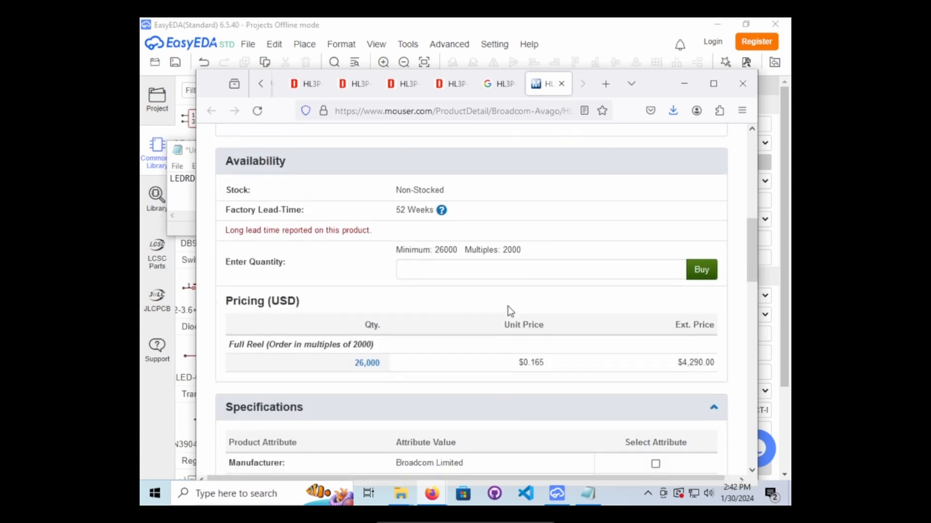
pyautogui.scroll(-5, 510, 310)
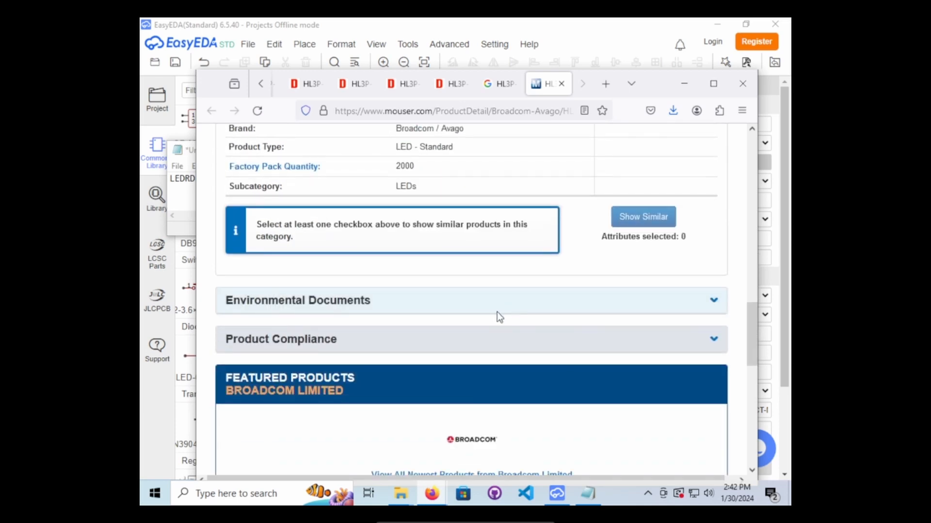
# Expand the Environmental Documents and Product Compliance sections and check them for a datasheet link.
pyautogui.click(714, 302)
pyautogui.scroll(-3, 570, 309)
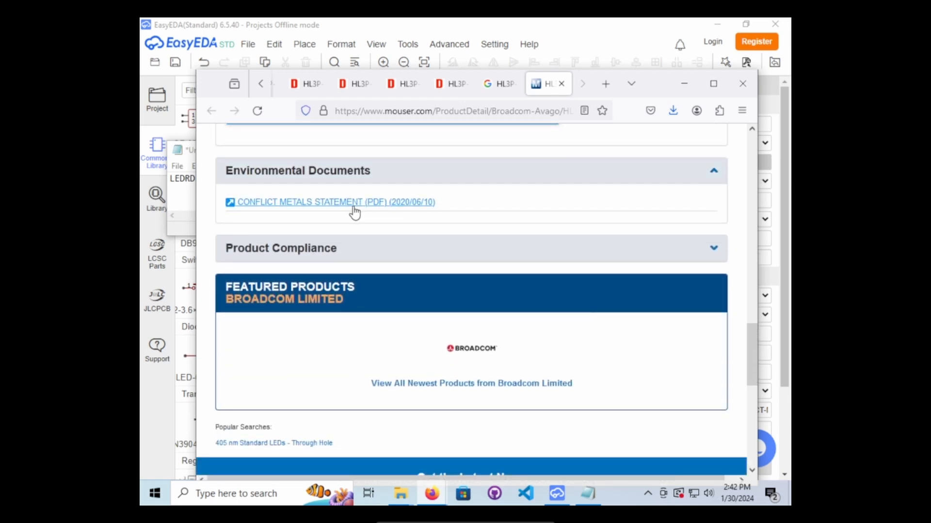
pyautogui.click(714, 249)
pyautogui.scroll(-5, 494, 266)
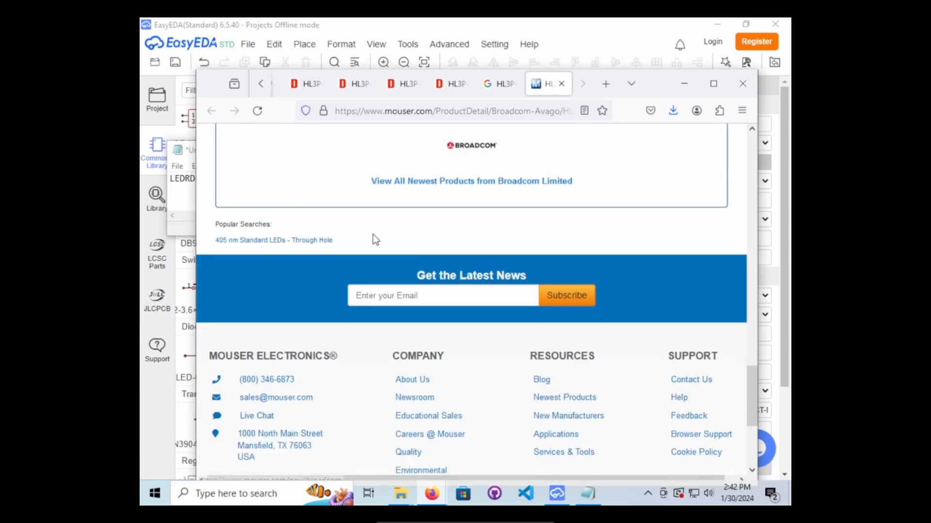
# Check the "405 nm Standard LEDs - Through Hole" popular search in a new tab and close that tab.
pyautogui.rightClick(312, 244)
pyautogui.click(334, 253)
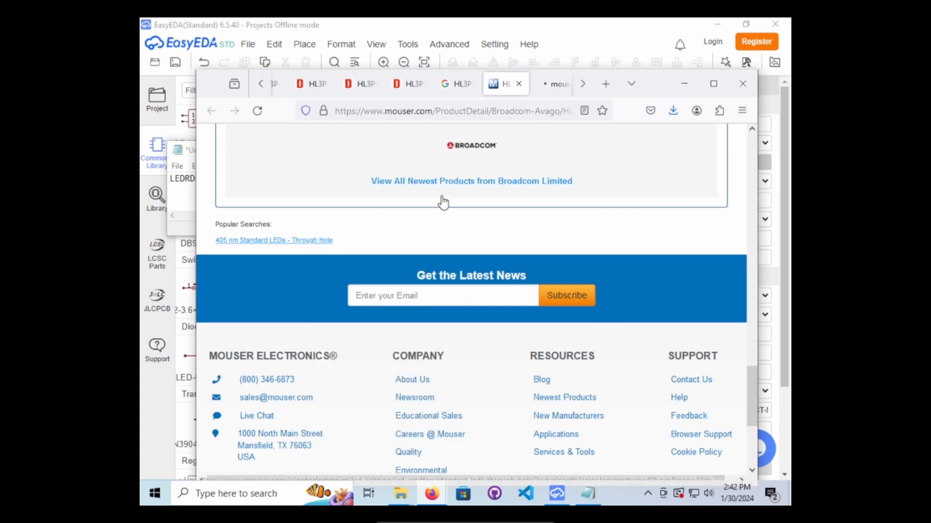
pyautogui.scroll(4, 478, 189)
pyautogui.click(540, 83)
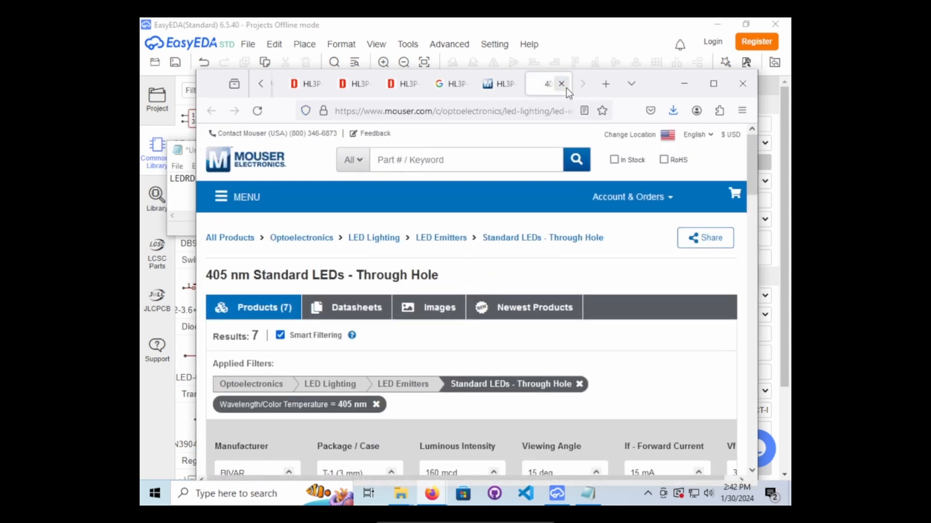
pyautogui.click(562, 84)
# Recheck the Mouser product page's compliance, specifications and part overview for a datasheet link.
pyautogui.scroll(6, 456, 289)
pyautogui.scroll(-3, 455, 289)
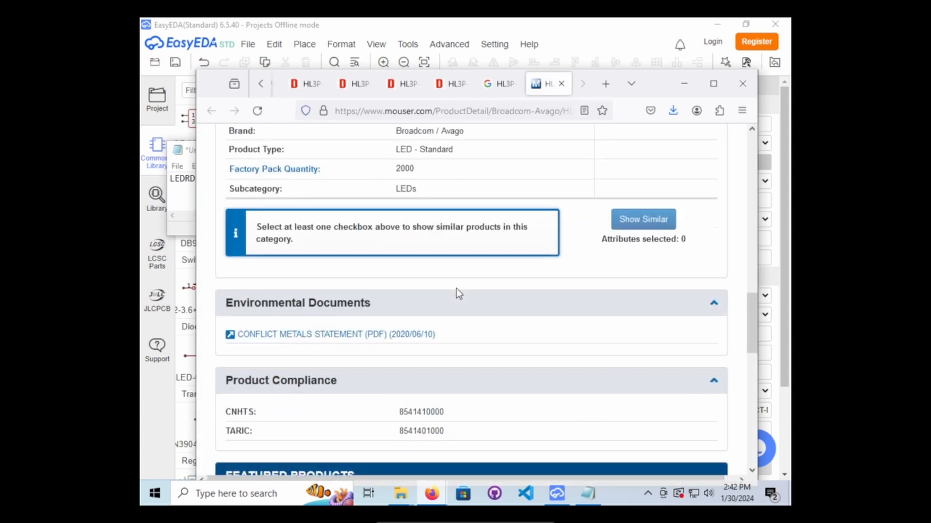
pyautogui.scroll(10, 456, 289)
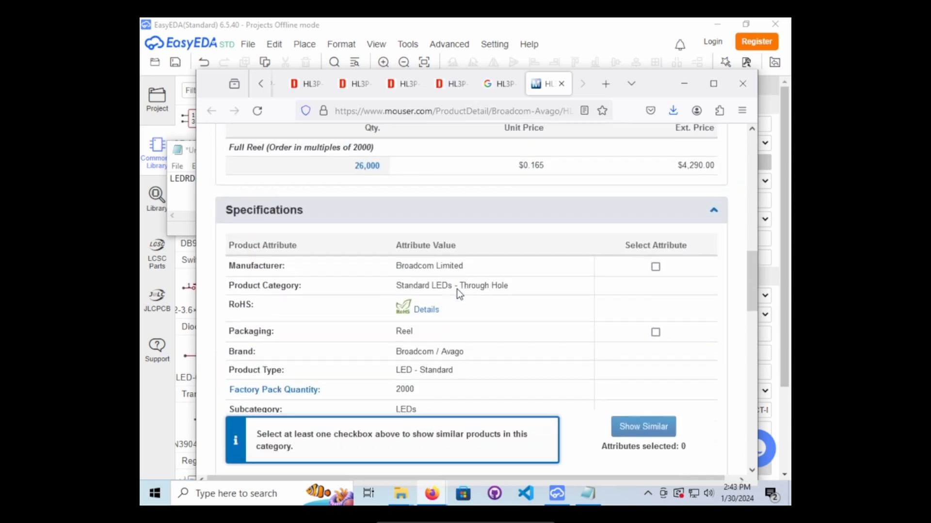
pyautogui.scroll(4, 452, 291)
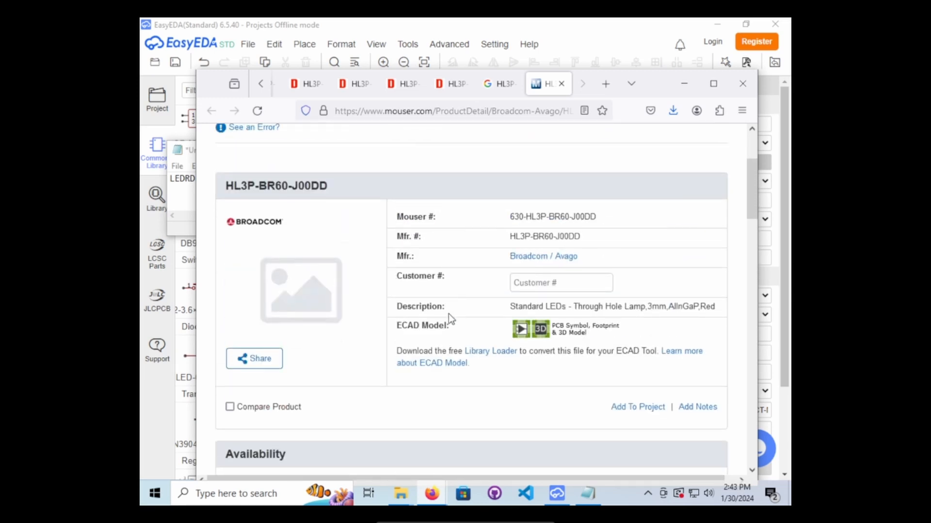
pyautogui.scroll(3, 449, 316)
pyautogui.scroll(-3, 449, 313)
# Open the part's ECAD model preview, examine its symbol, footprint and 3D model, and close the preview.
pyautogui.click(574, 332)
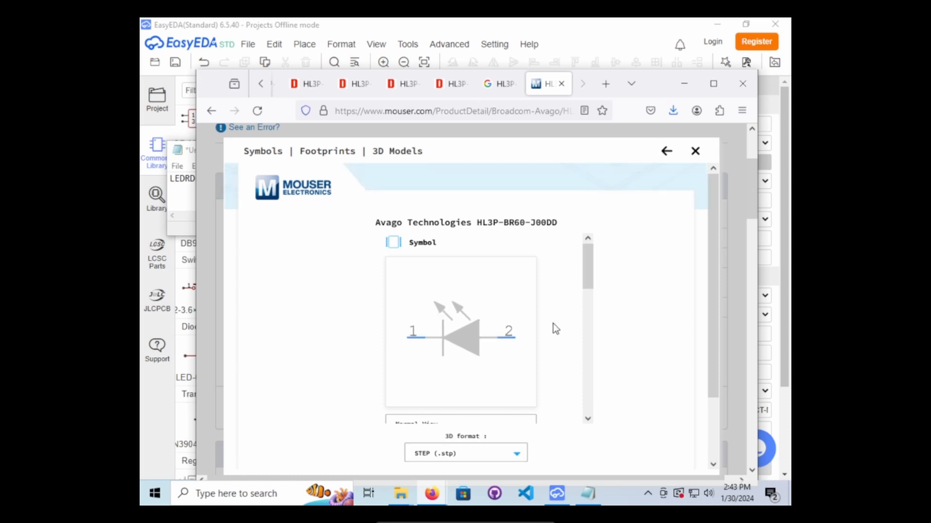
pyautogui.scroll(-5, 552, 326)
pyautogui.scroll(3, 554, 329)
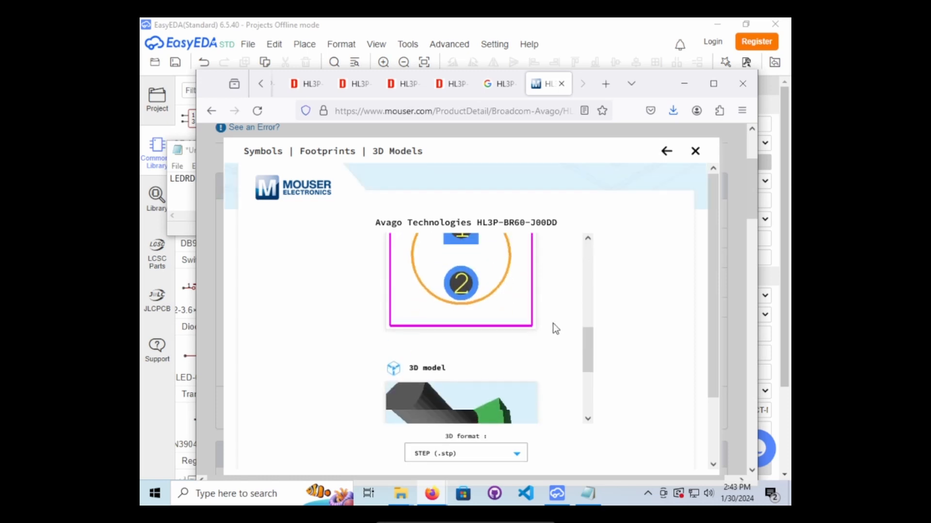
pyautogui.scroll(-2, 510, 348)
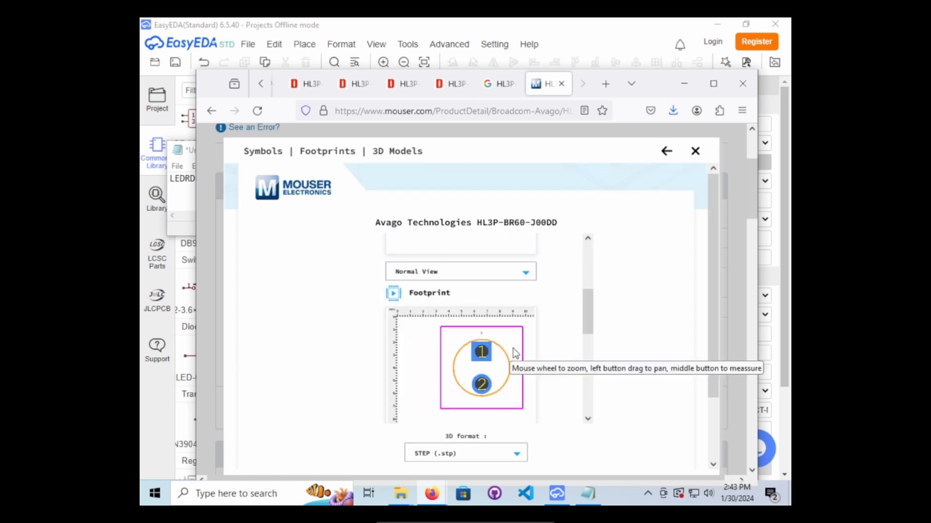
pyautogui.scroll(-5, 557, 356)
pyautogui.scroll(-1, 558, 356)
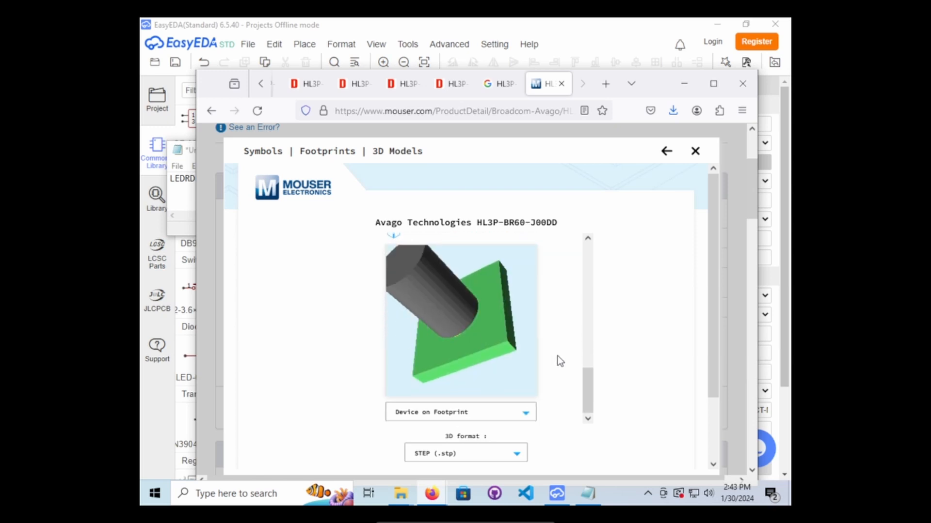
pyautogui.scroll(-3, 557, 357)
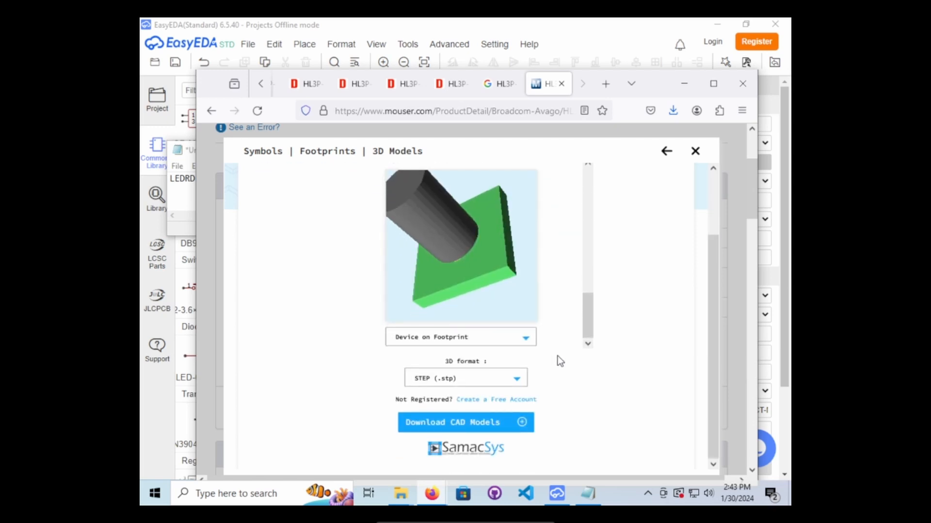
pyautogui.scroll(2, 558, 356)
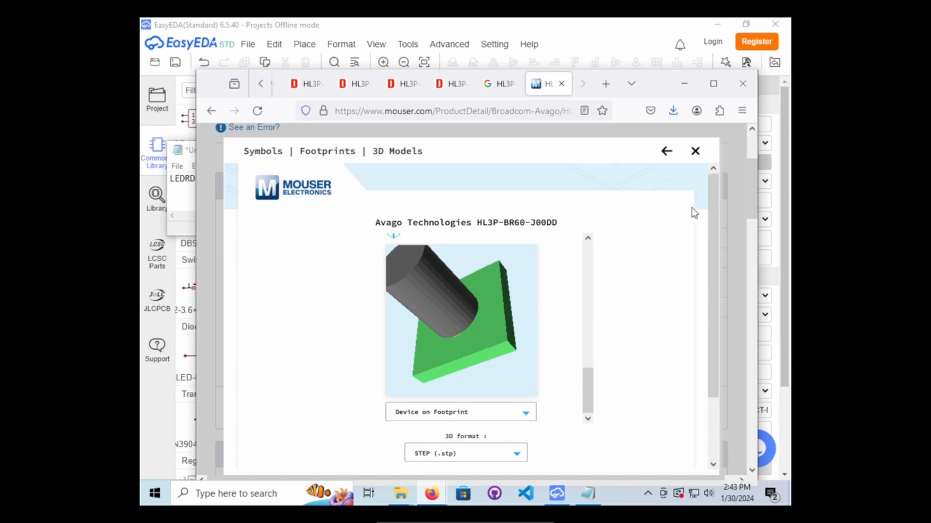
pyautogui.click(695, 151)
pyautogui.scroll(3, 424, 319)
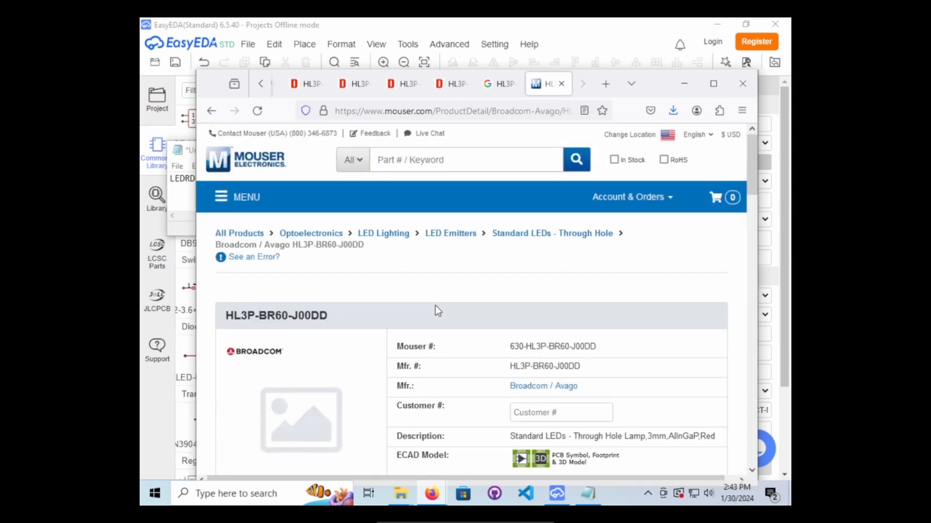
# Return to the Google results and open the Alldatasheet "HL3P-BR60-J00DD Datasheet(PDF)" result in a new tab.
pyautogui.click(500, 89)
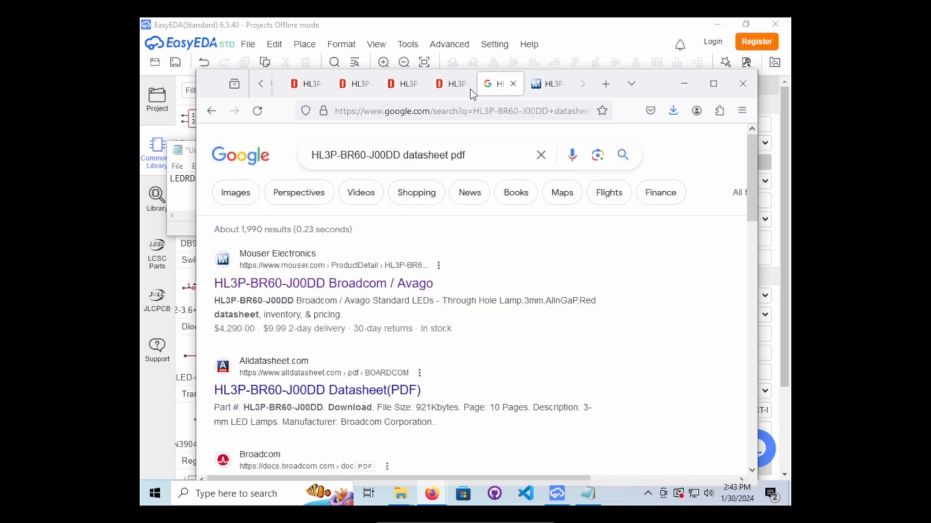
pyautogui.scroll(-2, 436, 336)
pyautogui.rightClick(332, 335)
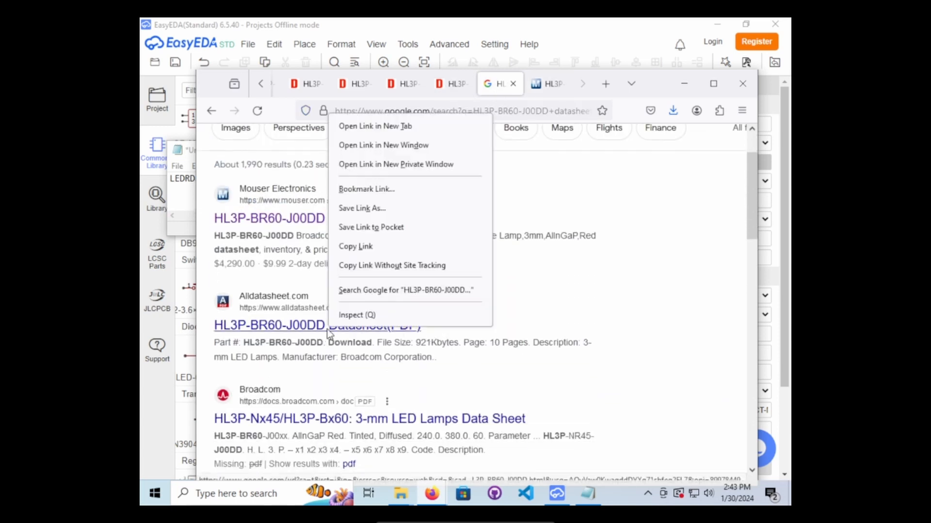
pyautogui.click(377, 127)
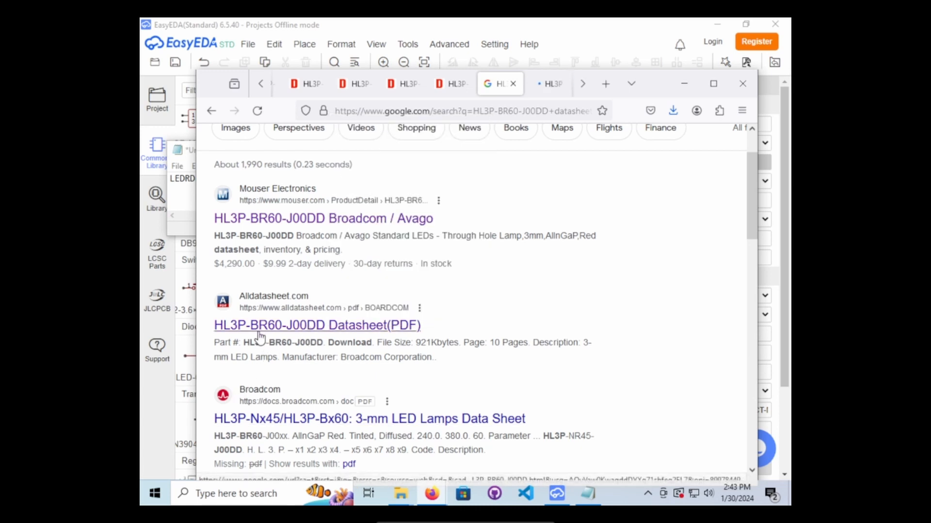
pyautogui.click(549, 84)
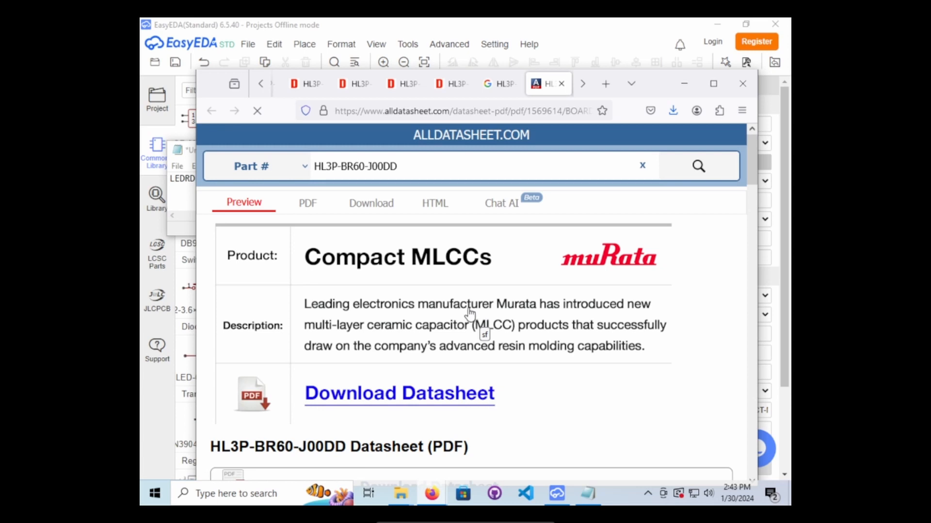
# Examine the HL3P-BR60-J00DD datasheet preview and the part details table on Alldatasheet.
pyautogui.scroll(-5, 470, 314)
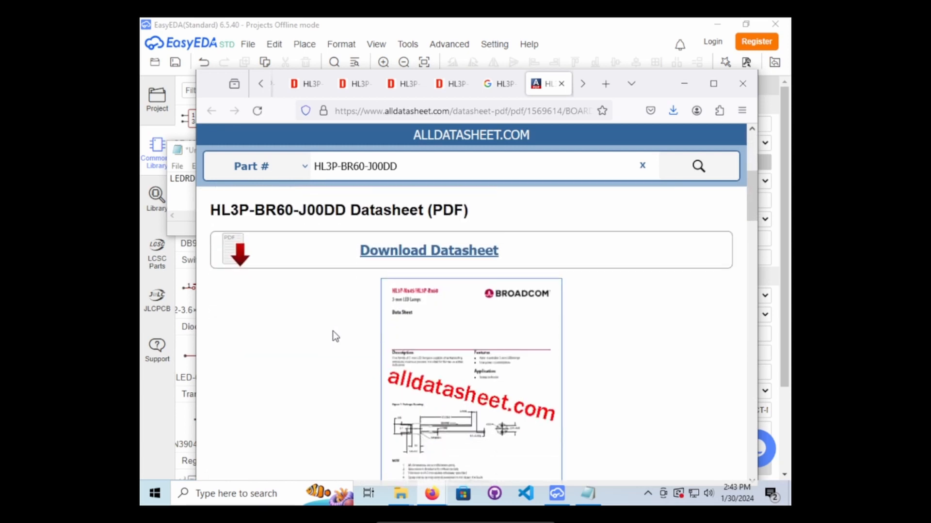
pyautogui.scroll(-1, 332, 330)
pyautogui.scroll(-1, 451, 431)
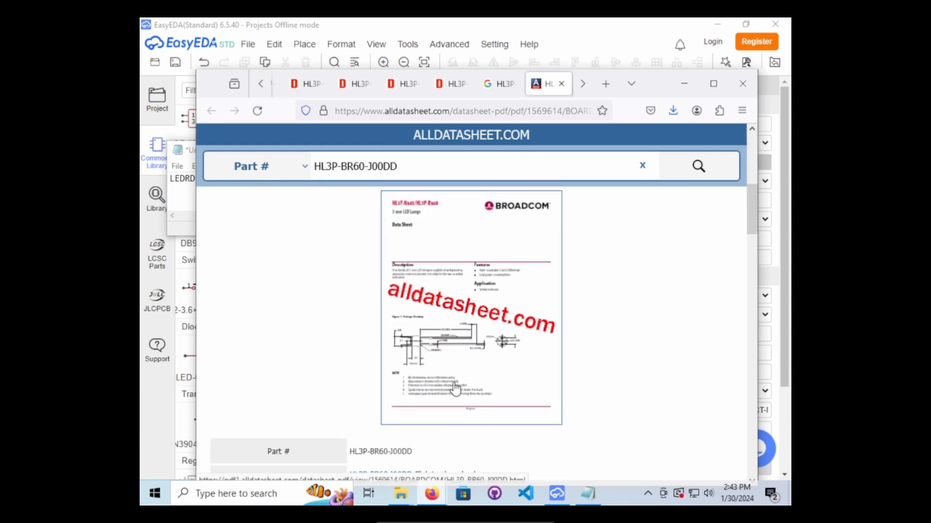
pyautogui.scroll(-3, 447, 357)
pyautogui.scroll(3, 447, 336)
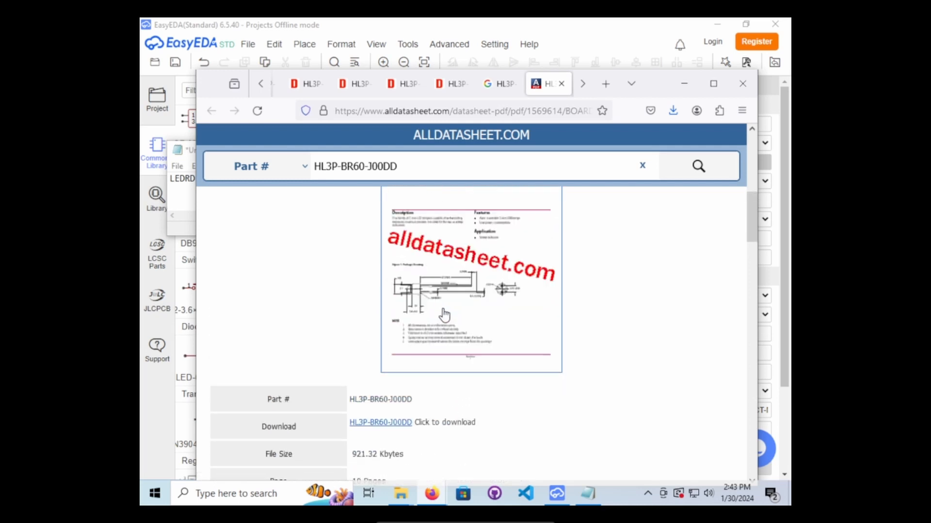
pyautogui.scroll(-3, 447, 347)
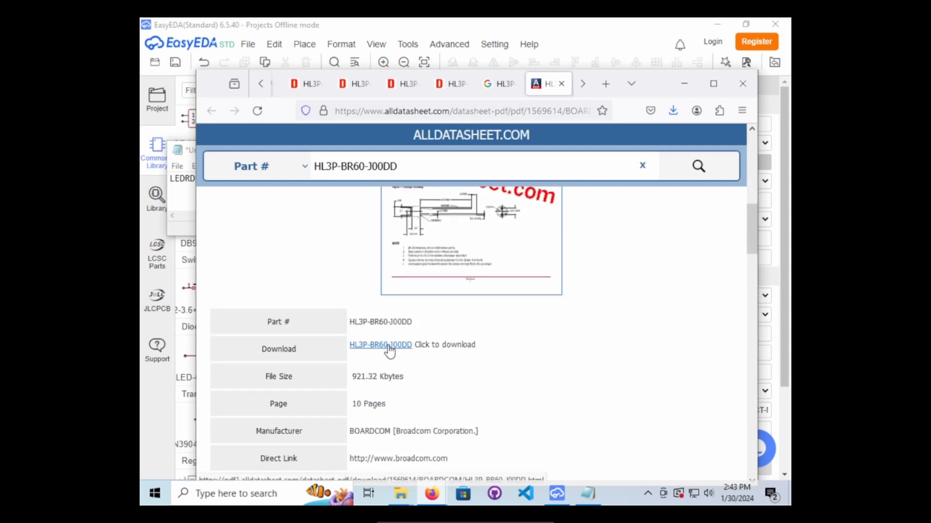
pyautogui.scroll(-1, 390, 348)
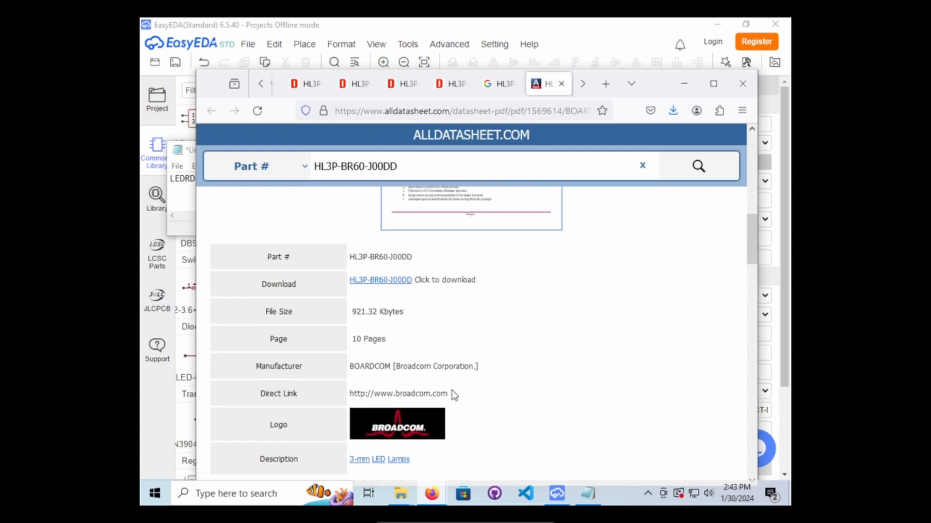
pyautogui.moveTo(452, 391); pyautogui.dragTo(348, 395)
pyautogui.rightClick(361, 391)
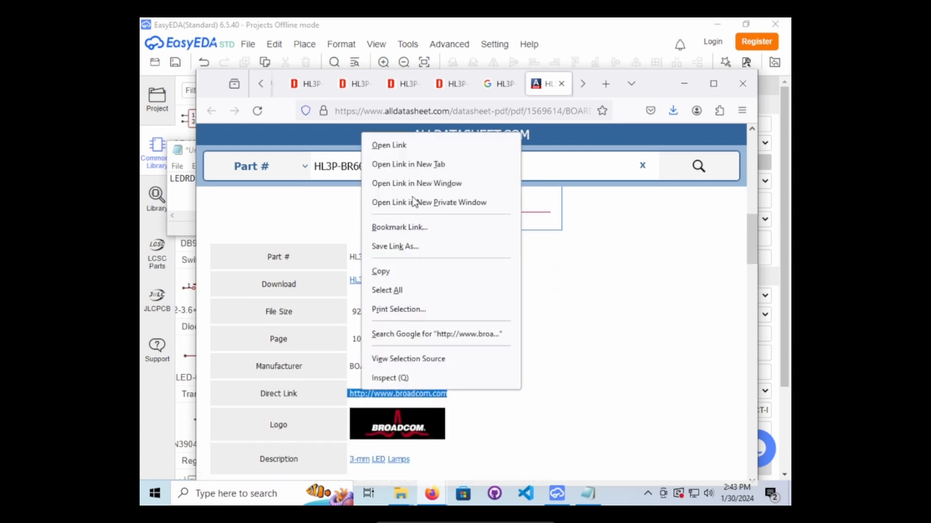
pyautogui.click(409, 144)
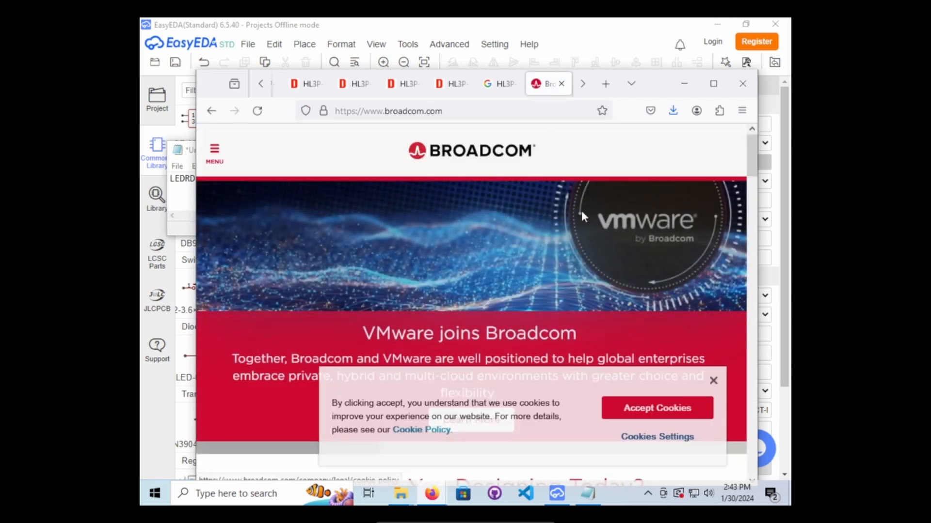
pyautogui.click(713, 381)
# Look over the Broadcom home page and open the site's list of products.
pyautogui.scroll(-5, 589, 272)
pyautogui.scroll(5, 590, 279)
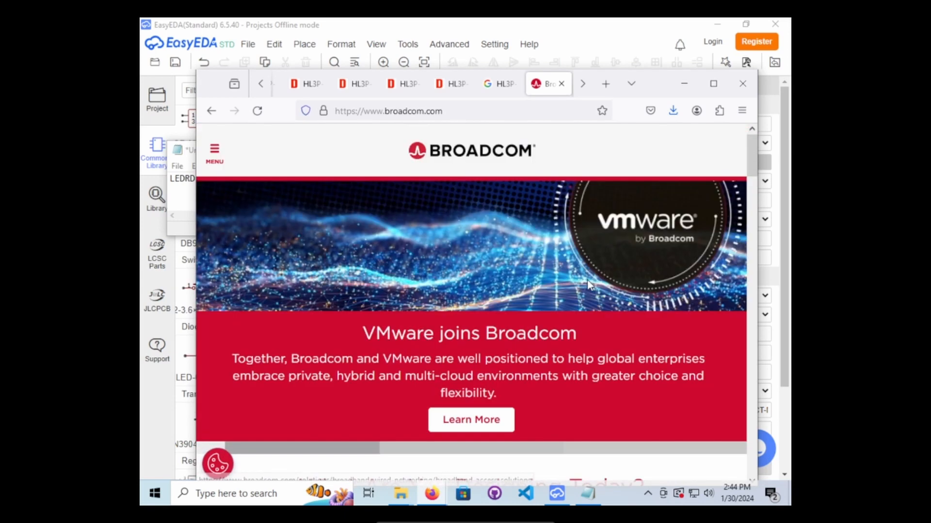
pyautogui.scroll(-15, 567, 238)
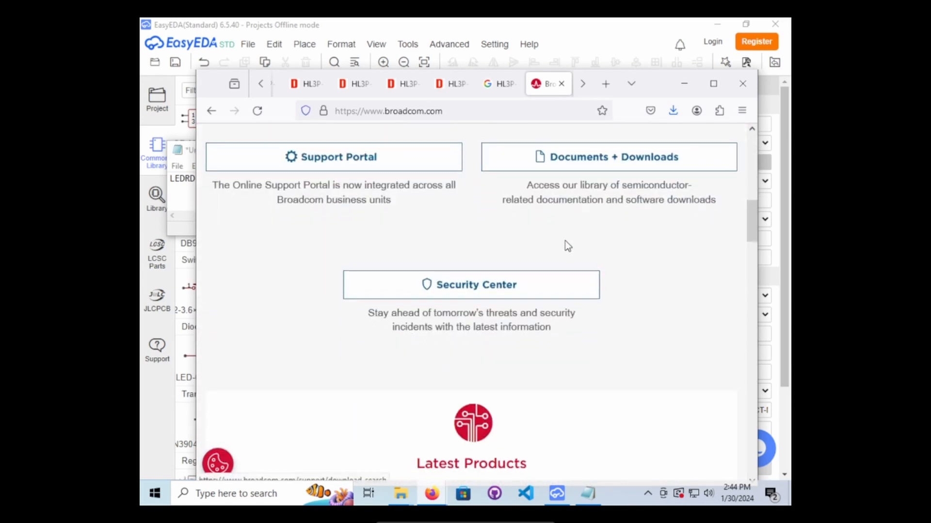
pyautogui.scroll(-12, 563, 249)
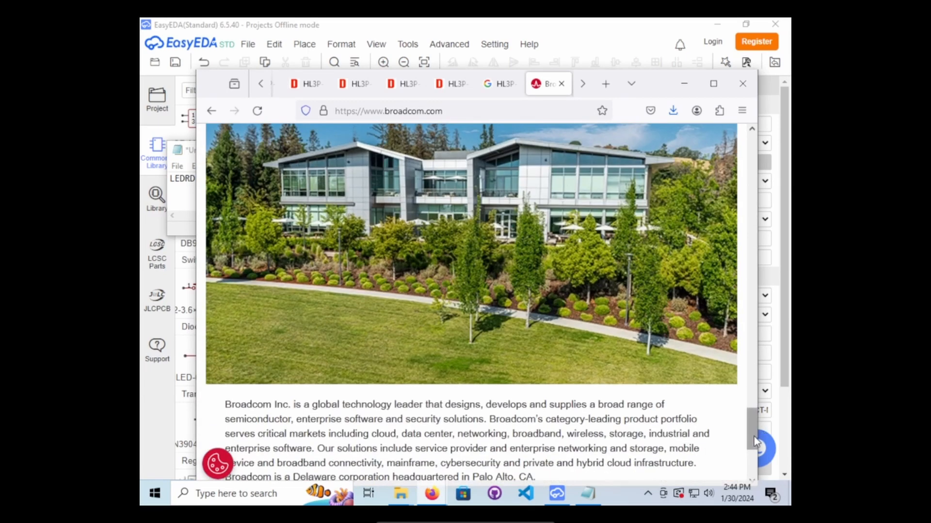
pyautogui.moveTo(755, 437); pyautogui.dragTo(738, 143)
pyautogui.click(215, 153)
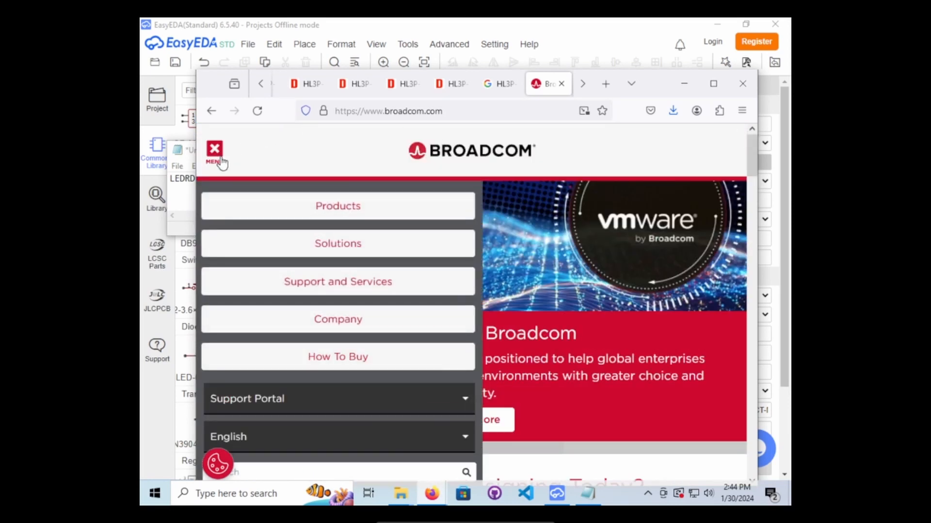
pyautogui.click(353, 213)
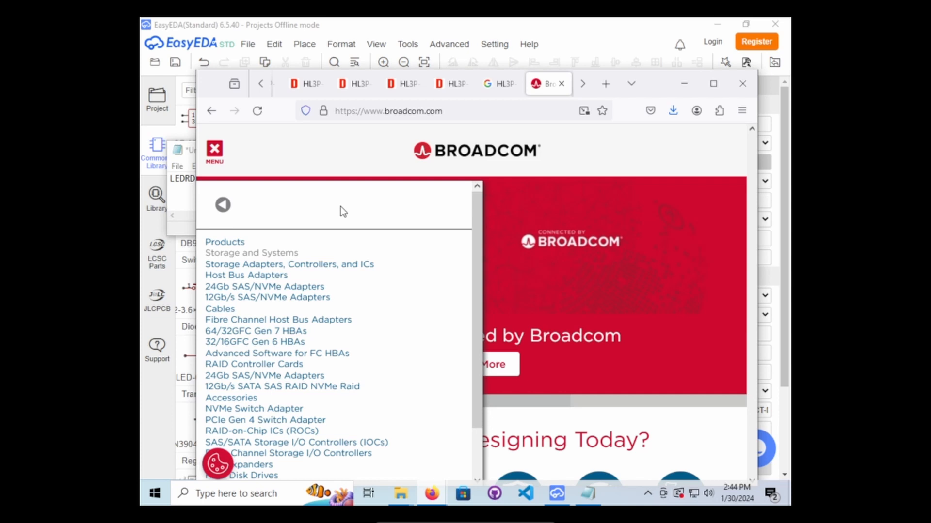
# Open Broadcom's Products page and look through its product categories for LEDs.
pyautogui.click(223, 205)
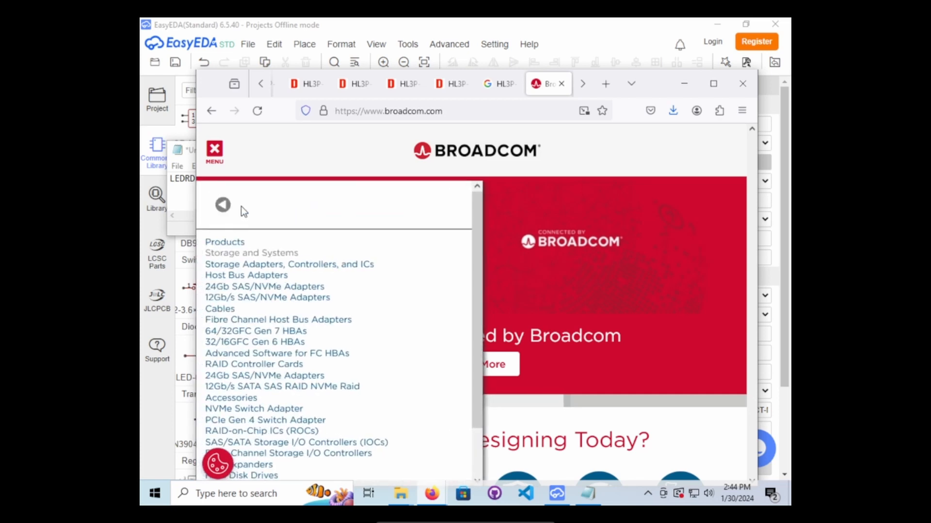
pyautogui.click(214, 241)
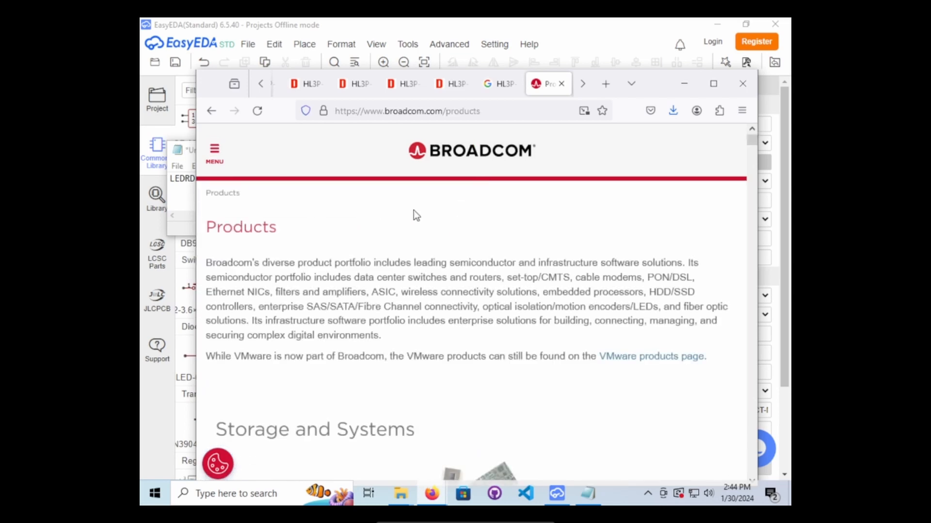
pyautogui.scroll(-8, 441, 240)
pyautogui.scroll(-2, 442, 240)
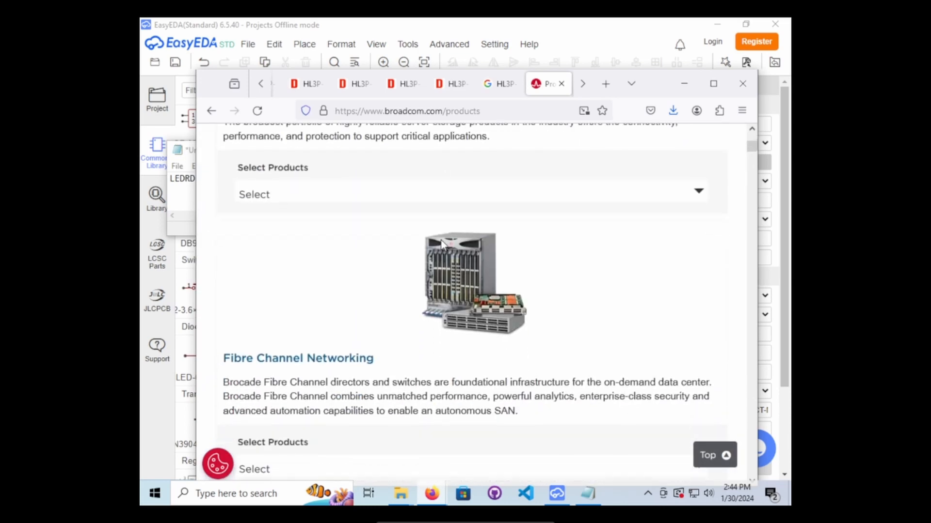
pyautogui.scroll(2, 436, 260)
pyautogui.click(391, 281)
pyautogui.scroll(-8, 386, 281)
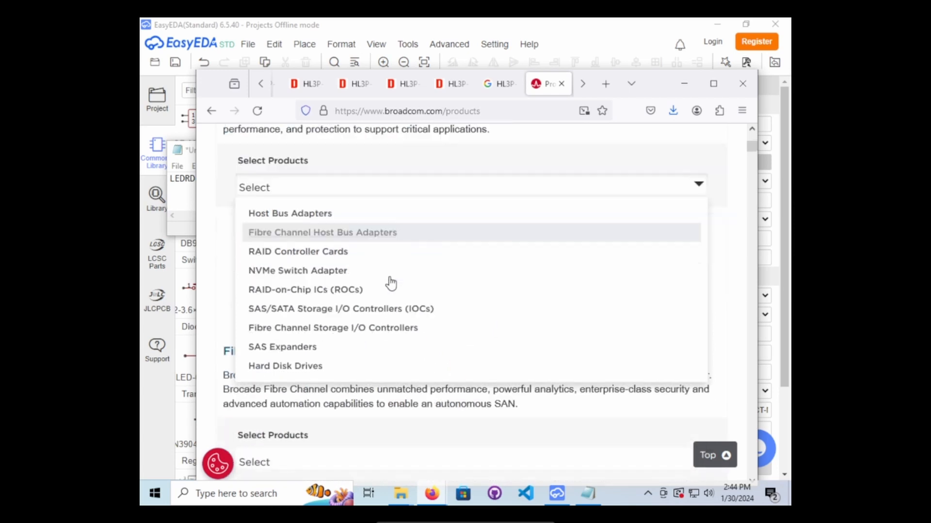
pyautogui.scroll(-15, 371, 308)
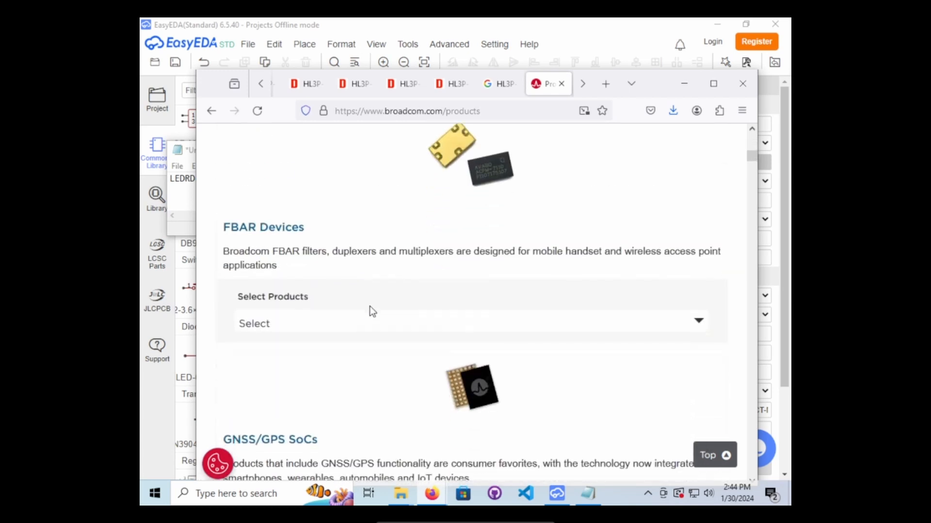
pyautogui.scroll(-1, 372, 312)
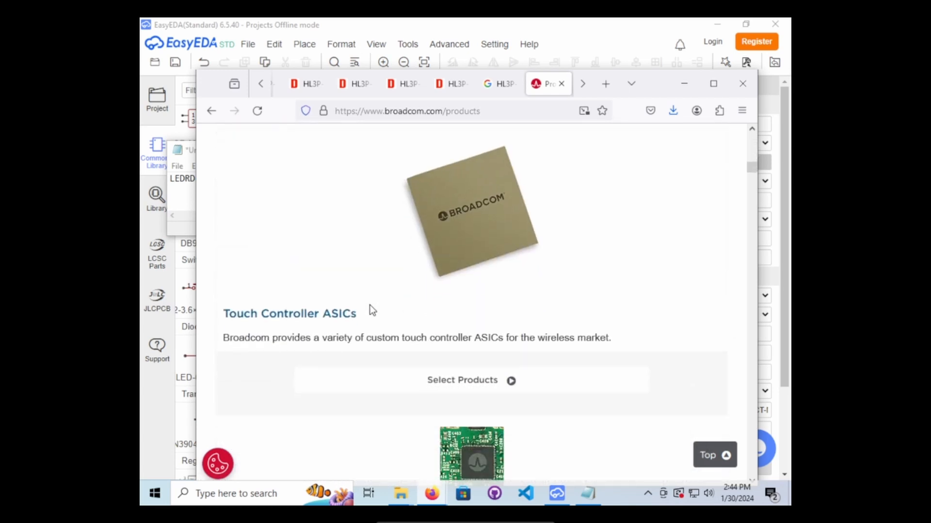
pyautogui.scroll(-3, 479, 140)
# Go back to the Alldatasheet part details and open the HL3P-BR60-J00DD download page.
pyautogui.click(491, 84)
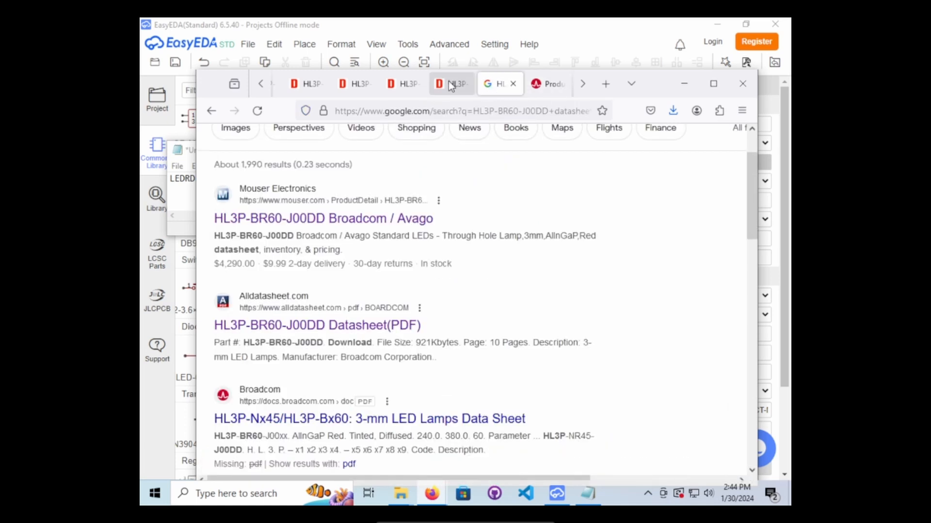
pyautogui.click(556, 84)
pyautogui.click(211, 111)
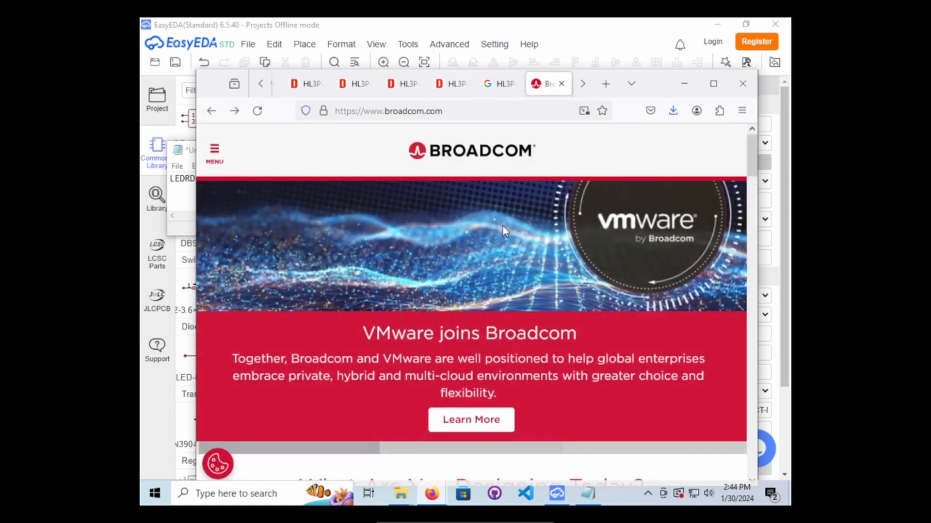
pyautogui.click(211, 111)
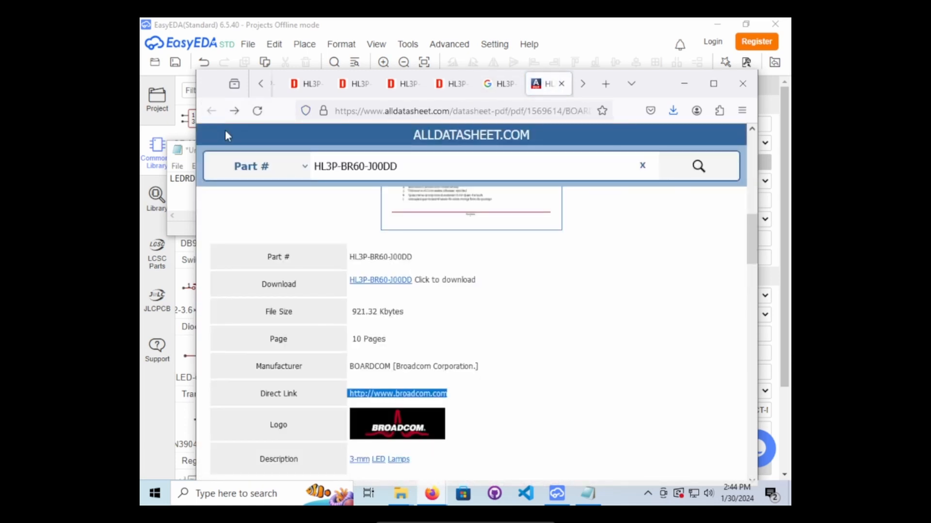
pyautogui.scroll(-3, 422, 280)
pyautogui.scroll(3, 424, 286)
pyautogui.click(387, 280)
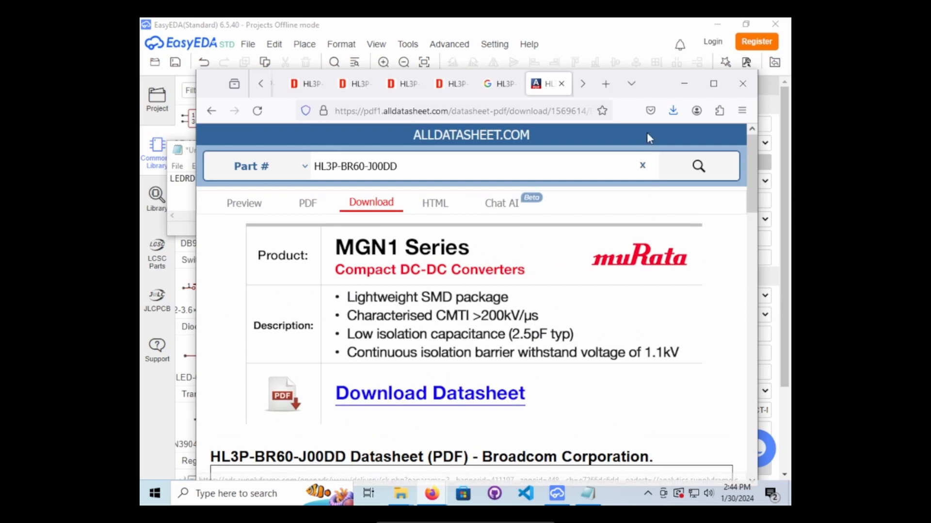
# Fill in the security code, download the HL3P-BR60-J00DD datasheet and open the file HL3P-NX45.PDF.
pyautogui.click(675, 111)
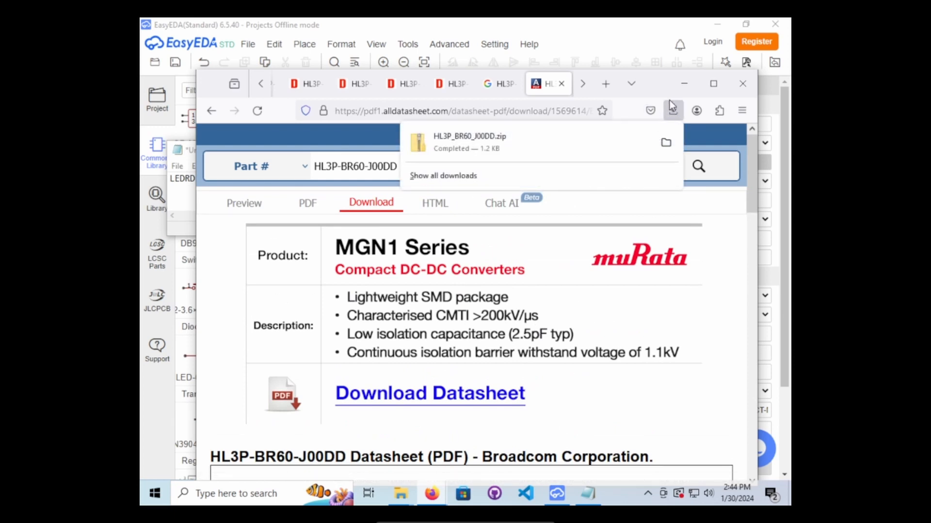
pyautogui.click(655, 77)
pyautogui.scroll(-3, 364, 285)
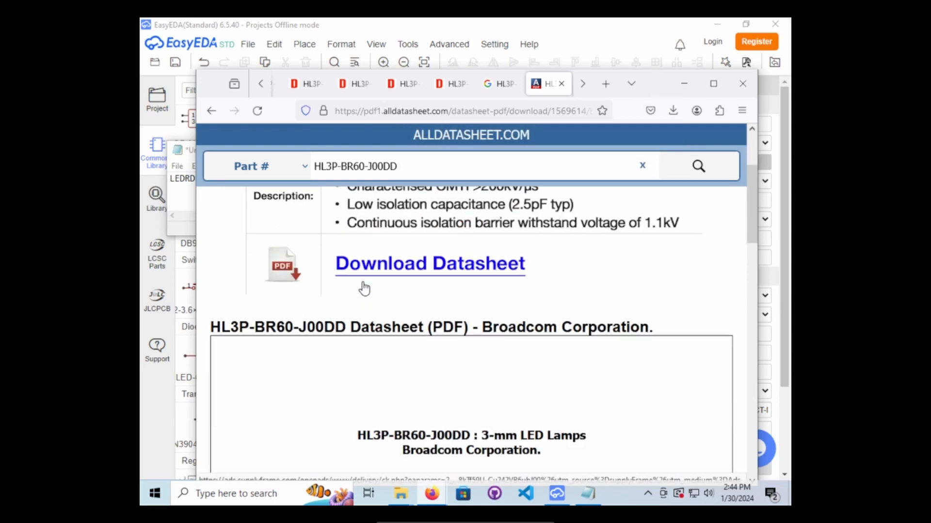
pyautogui.scroll(-4, 363, 289)
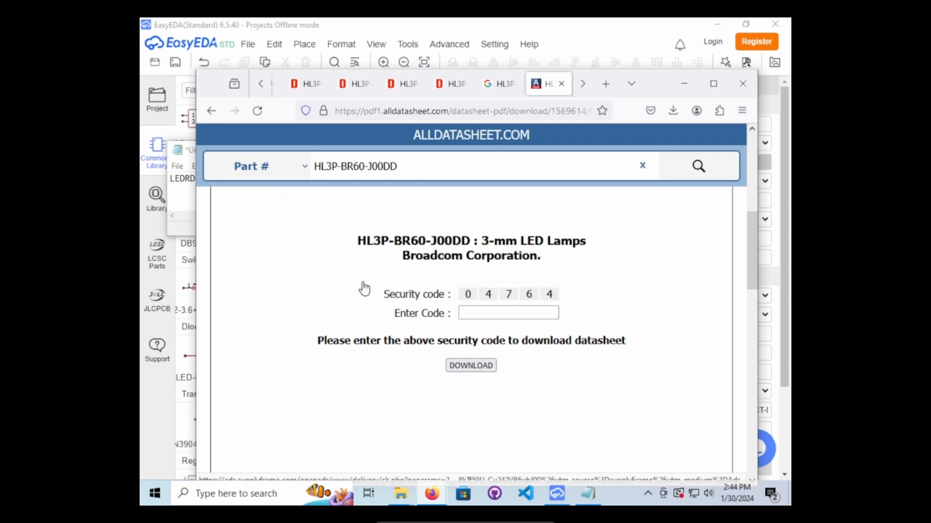
pyautogui.click(464, 311)
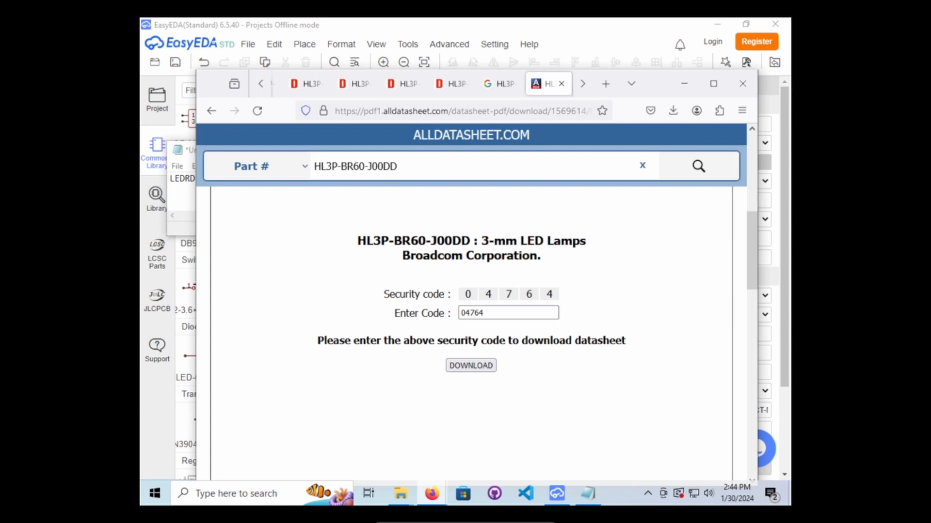
pyautogui.click(468, 366)
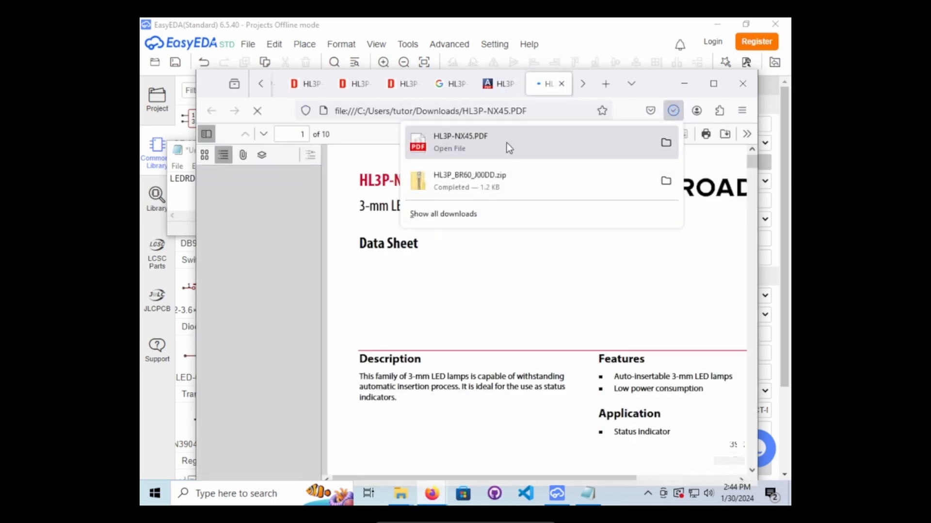
pyautogui.click(507, 144)
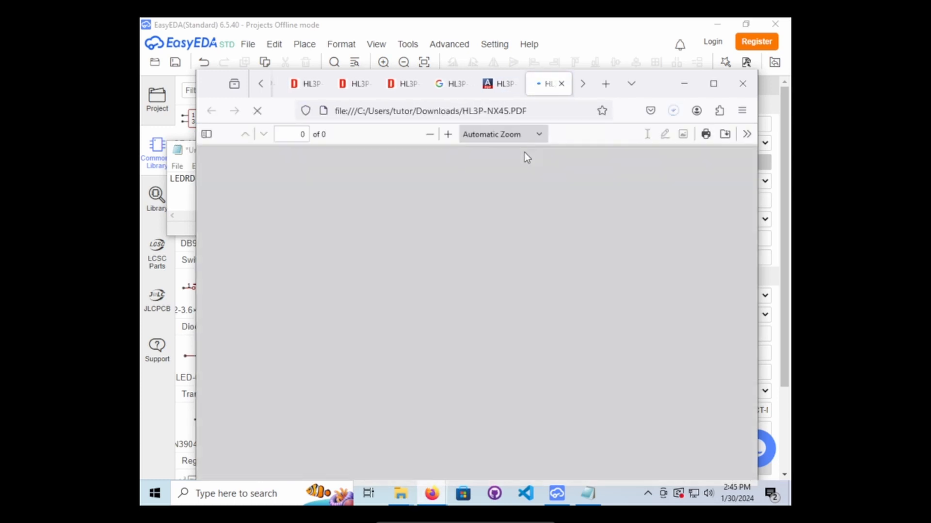
# Examine the Figure 1 package drawing and skim the rest of the datasheet through to its last page.
pyautogui.scroll(-3, 490, 234)
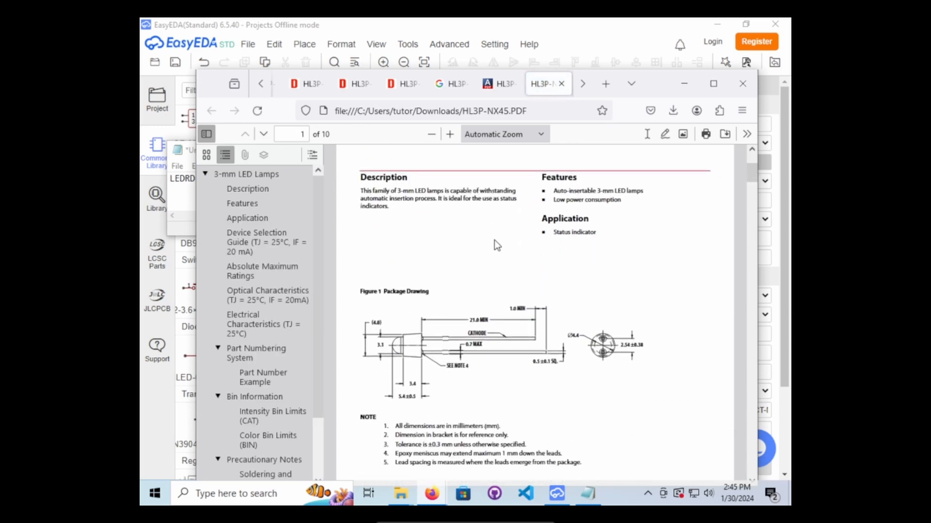
pyautogui.scroll(-2, 494, 249)
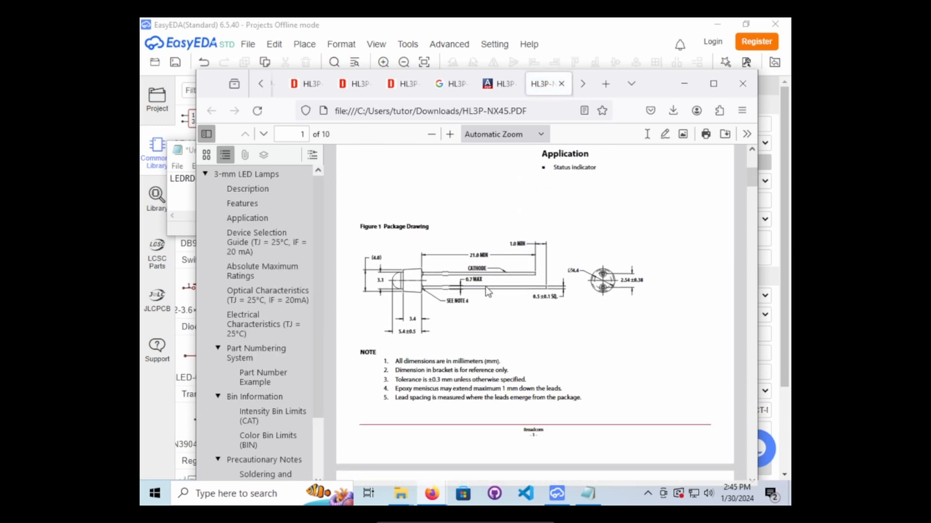
pyautogui.scroll(-2, 490, 297)
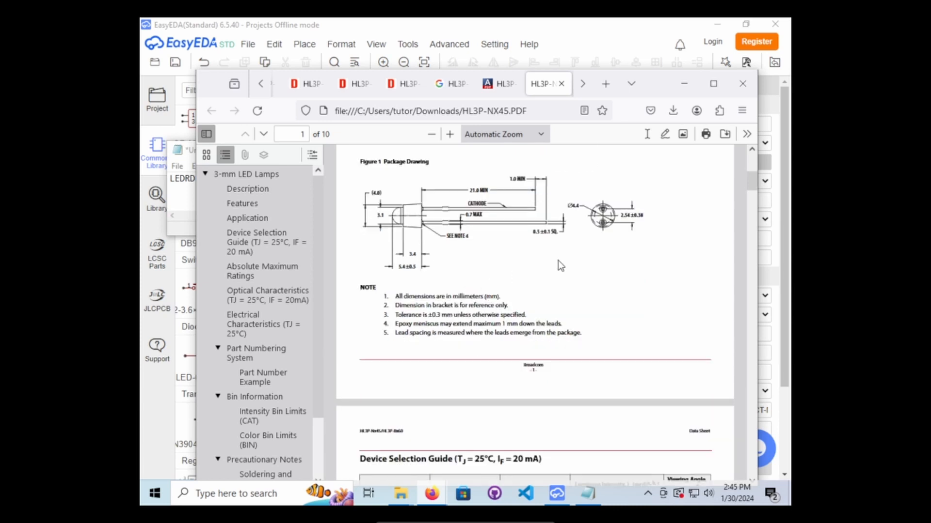
pyautogui.scroll(-20, 606, 261)
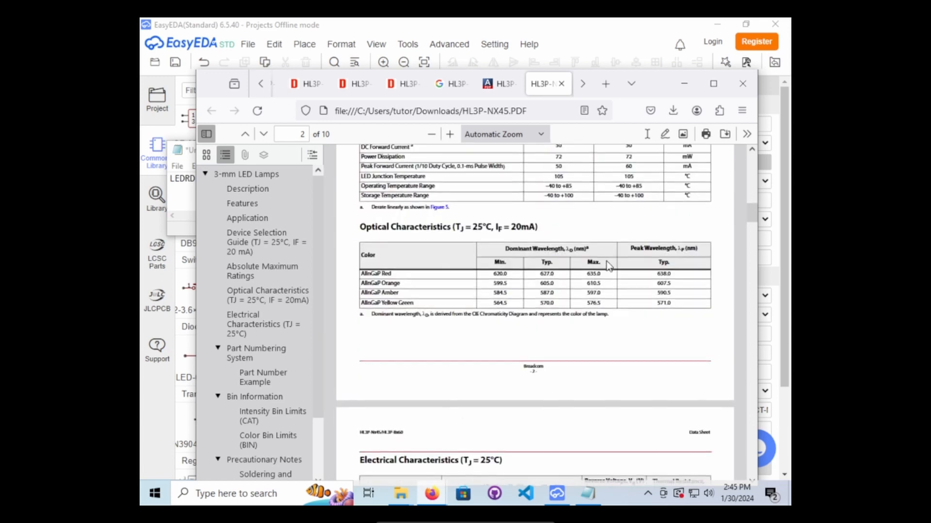
pyautogui.scroll(-20, 607, 262)
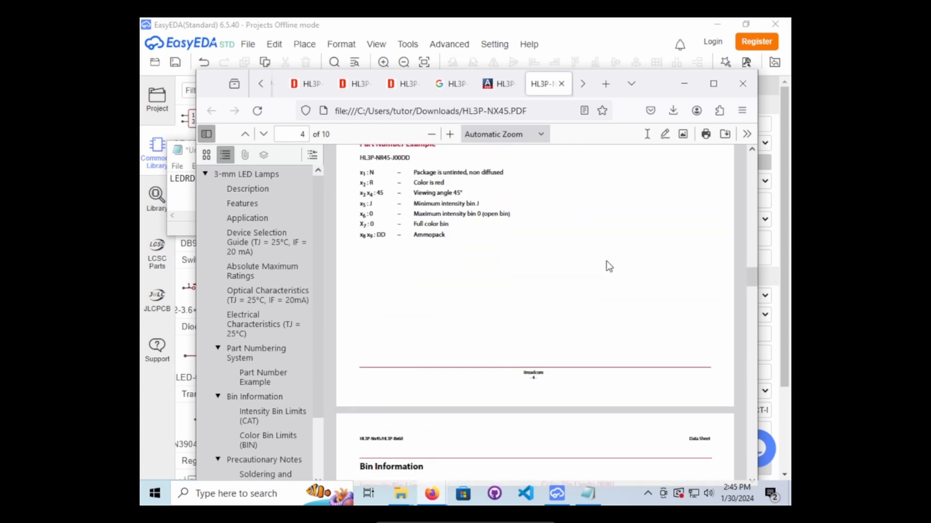
pyautogui.scroll(-20, 608, 266)
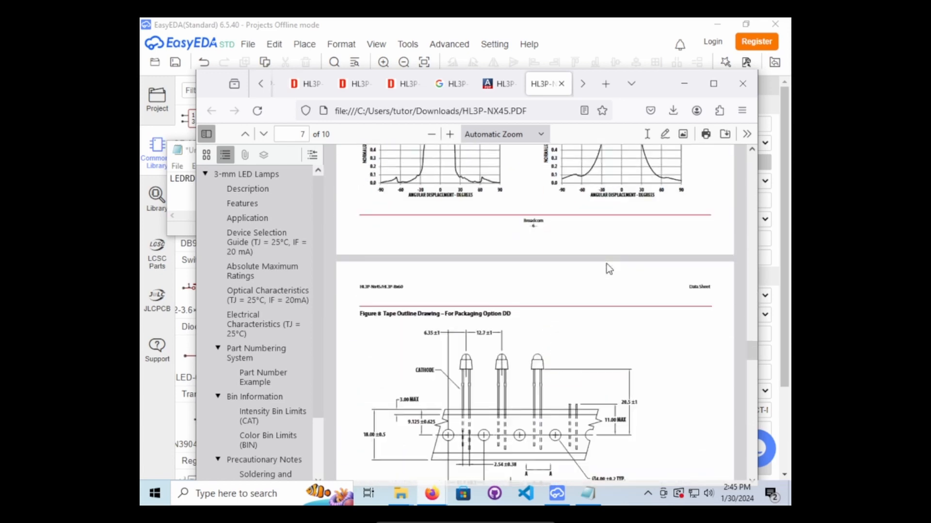
pyautogui.scroll(-20, 609, 270)
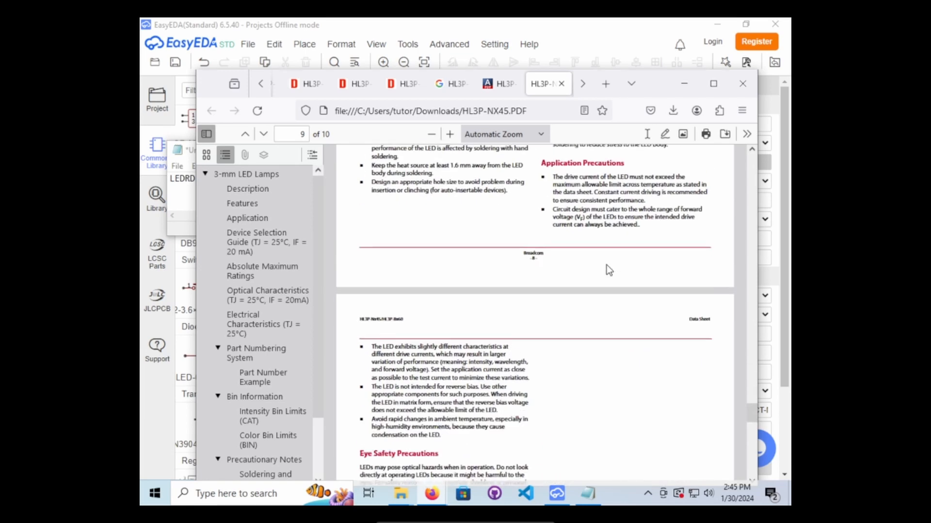
pyautogui.scroll(5, 609, 270)
pyautogui.scroll(-12, 609, 271)
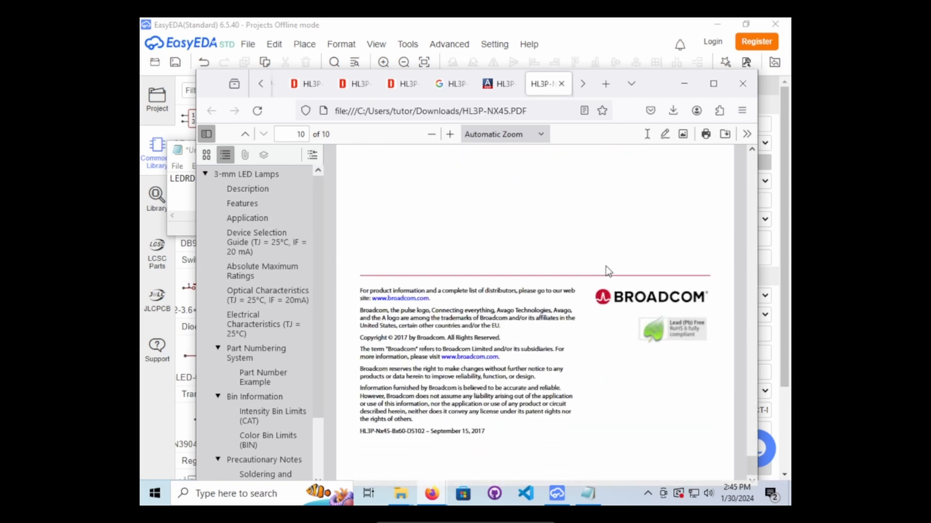
# Review the soldering notes, tape outline drawing, bin information and part numbering system while working back through the datasheet.
pyautogui.scroll(10, 609, 273)
pyautogui.scroll(15, 609, 273)
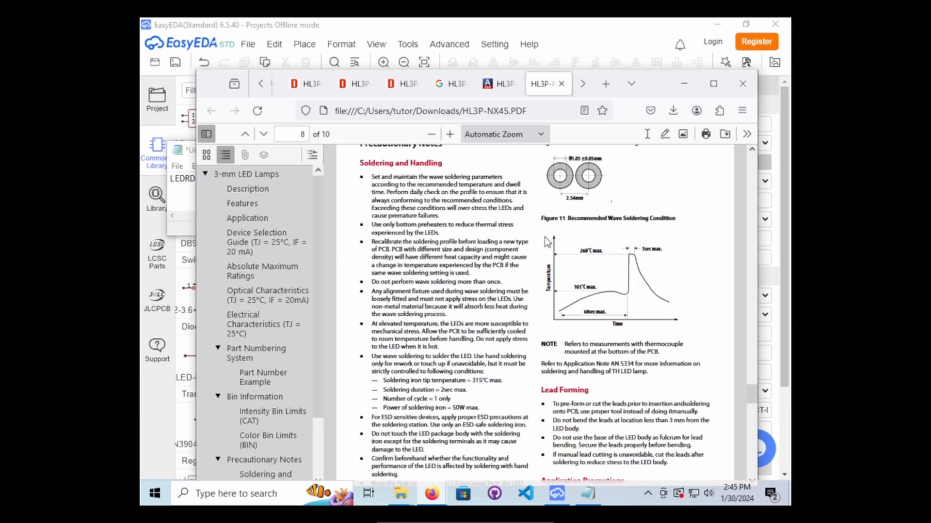
pyautogui.scroll(10, 586, 288)
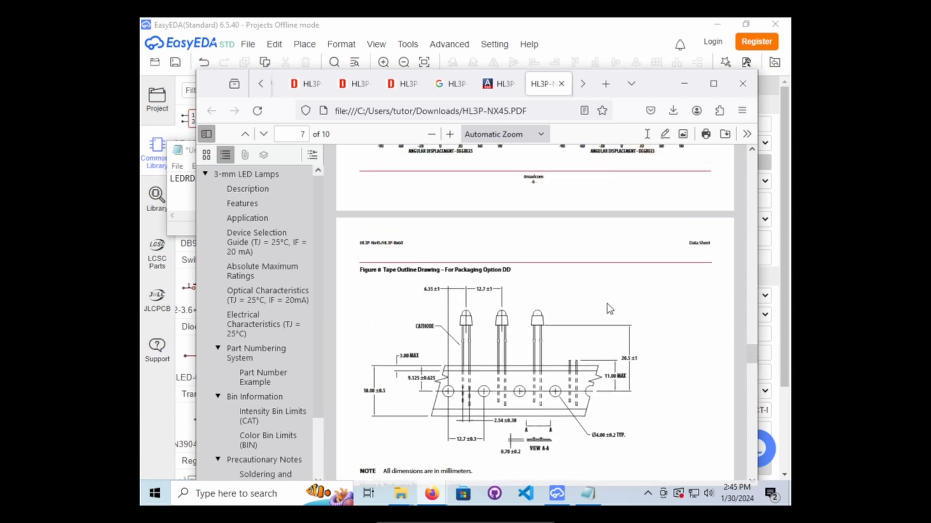
pyautogui.scroll(14, 598, 320)
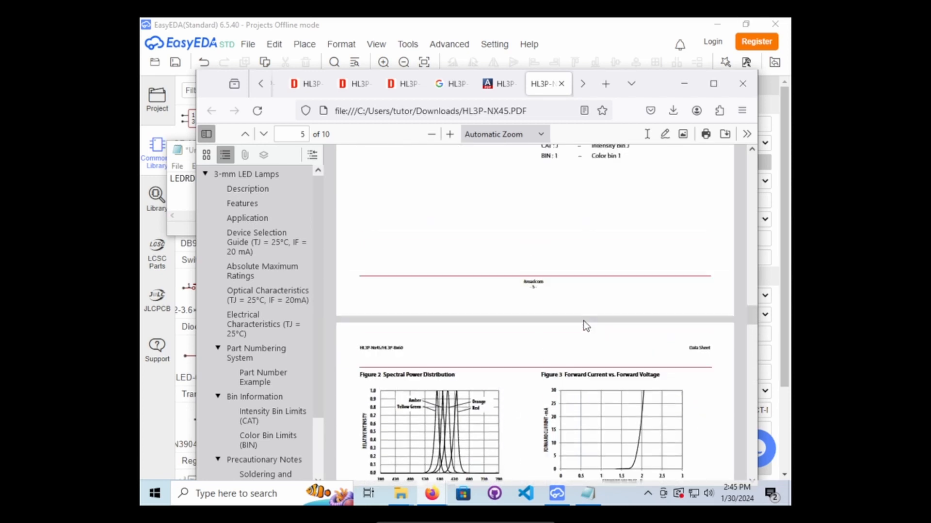
pyautogui.scroll(5, 584, 321)
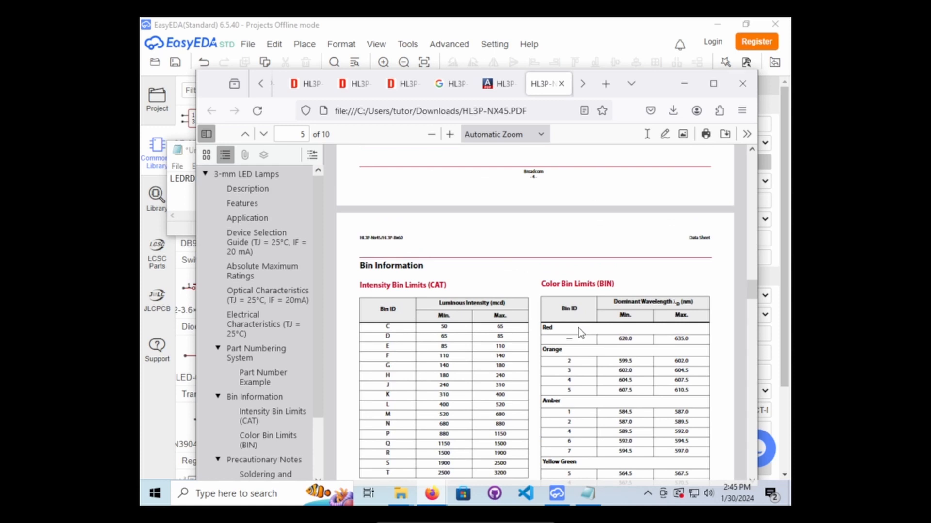
pyautogui.scroll(3, 574, 327)
pyautogui.scroll(-3, 574, 328)
pyautogui.scroll(12, 625, 337)
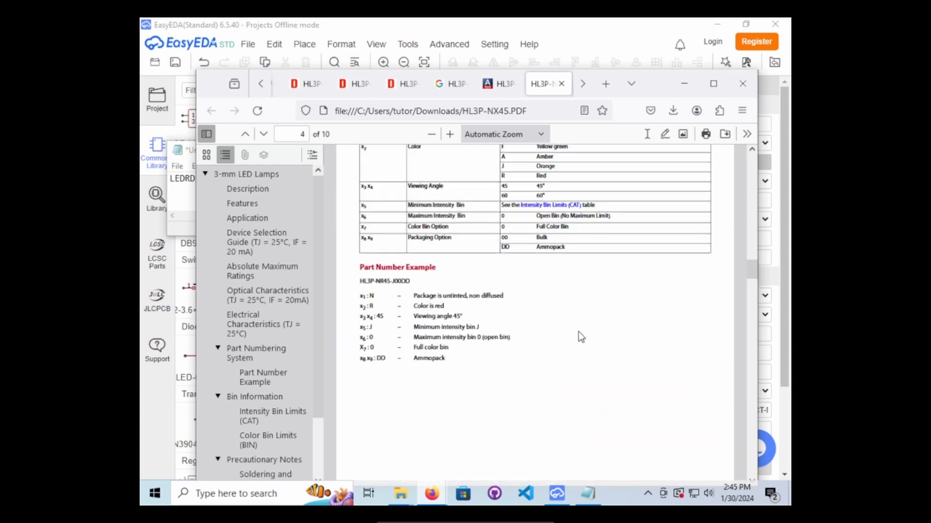
pyautogui.scroll(12, 482, 367)
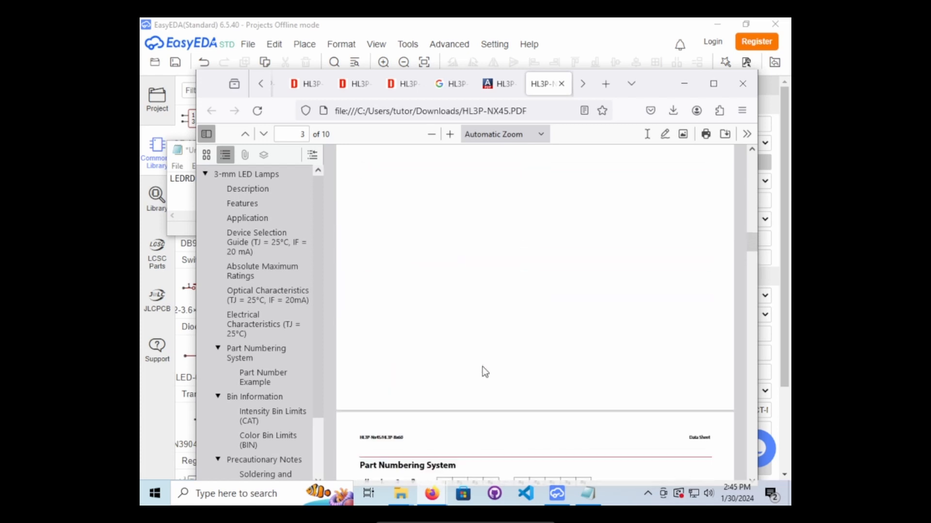
# Check the optical characteristics, device selection guide and absolute maximum ratings, and return to the Figure 1 package drawing.
pyautogui.scroll(12, 484, 367)
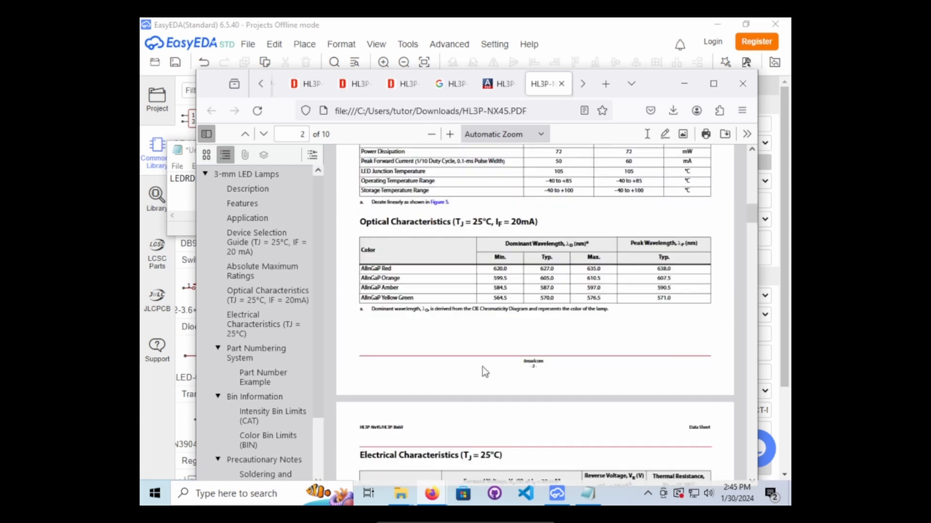
pyautogui.scroll(3, 482, 367)
pyautogui.scroll(-3, 482, 368)
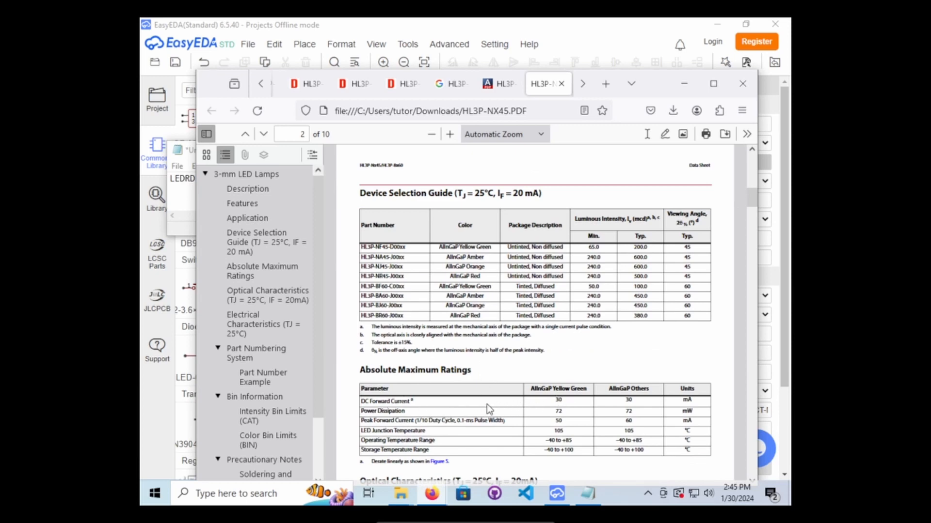
pyautogui.scroll(-3, 516, 408)
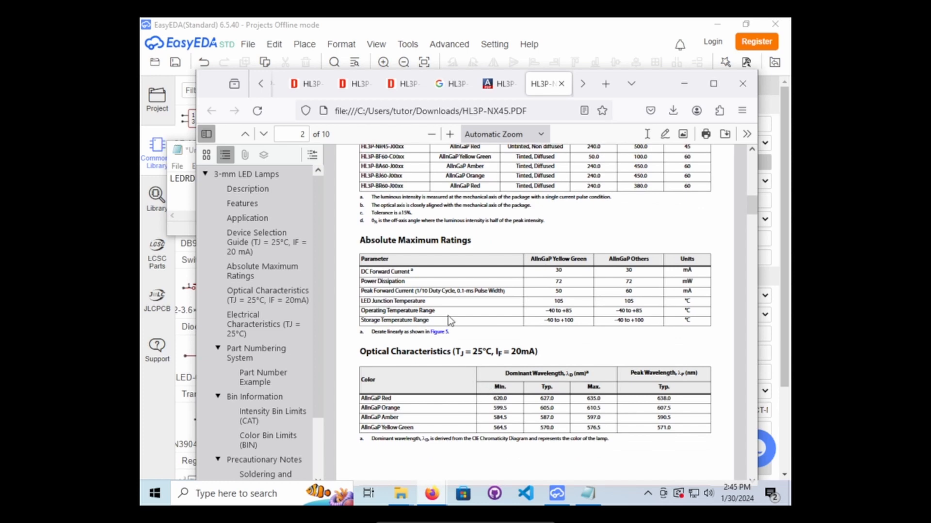
pyautogui.scroll(12, 448, 315)
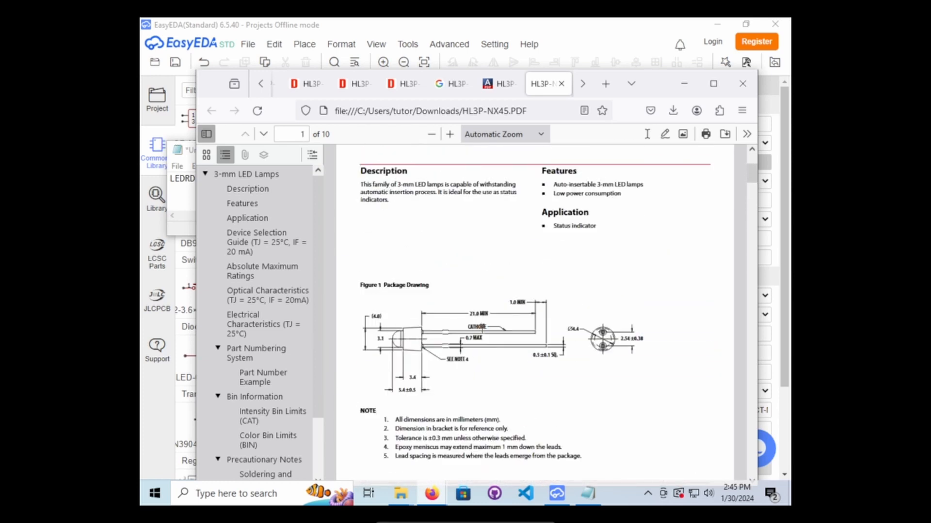
pyautogui.scroll(-2, 481, 335)
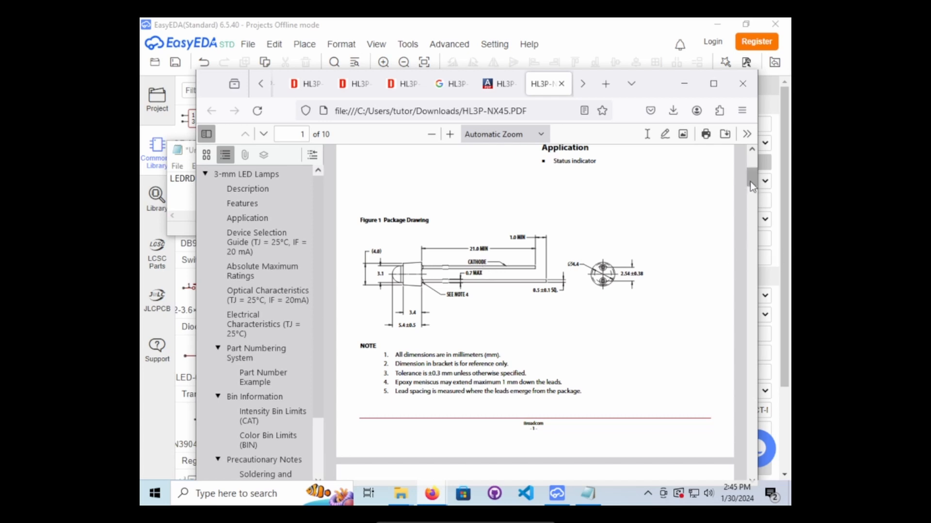
# Examine the recommended PCB through hole size in Figure 10 and the nearby tape outline drawing and precautionary notes in the datasheet.
pyautogui.moveTo(750, 182)
pyautogui.mouseDown()
pyautogui.moveTo(749, 420)
pyautogui.moveTo(745, 399)
pyautogui.mouseUp()
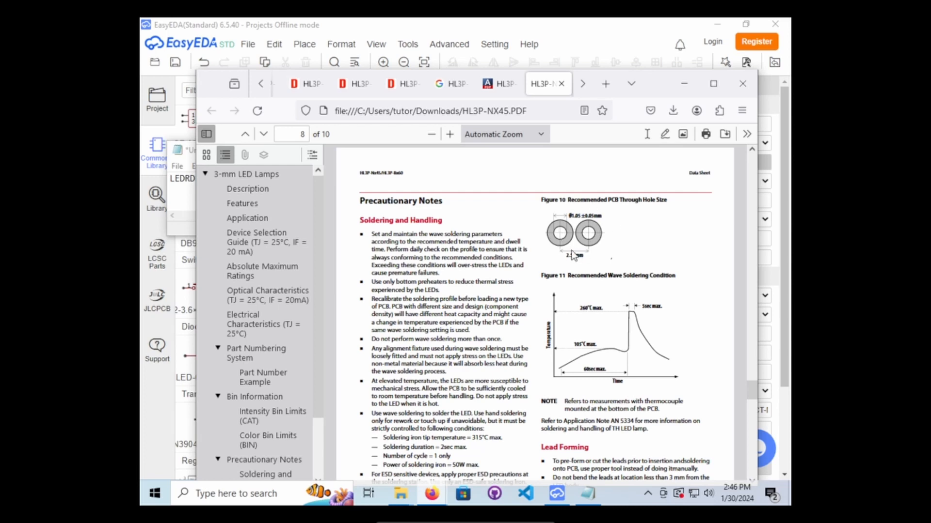
pyautogui.scroll(-10, 591, 237)
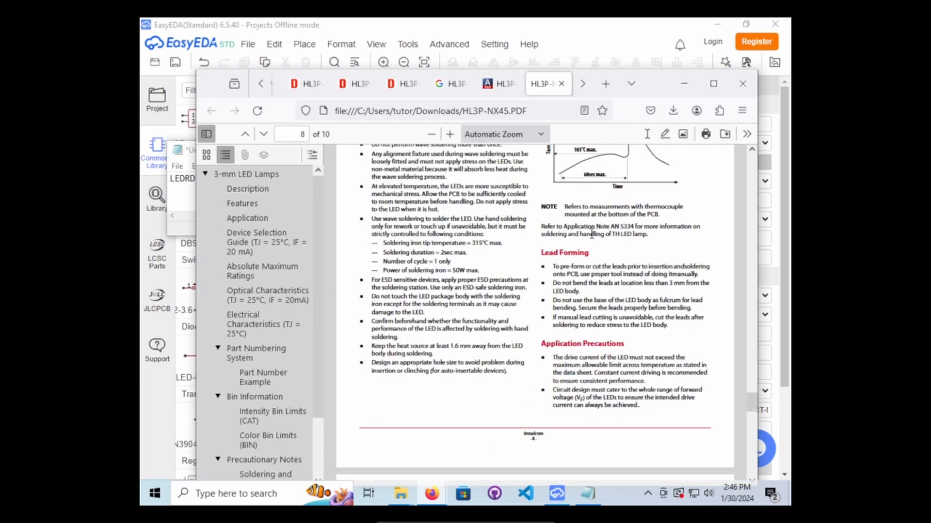
pyautogui.scroll(-4, 594, 241)
pyautogui.scroll(15, 595, 245)
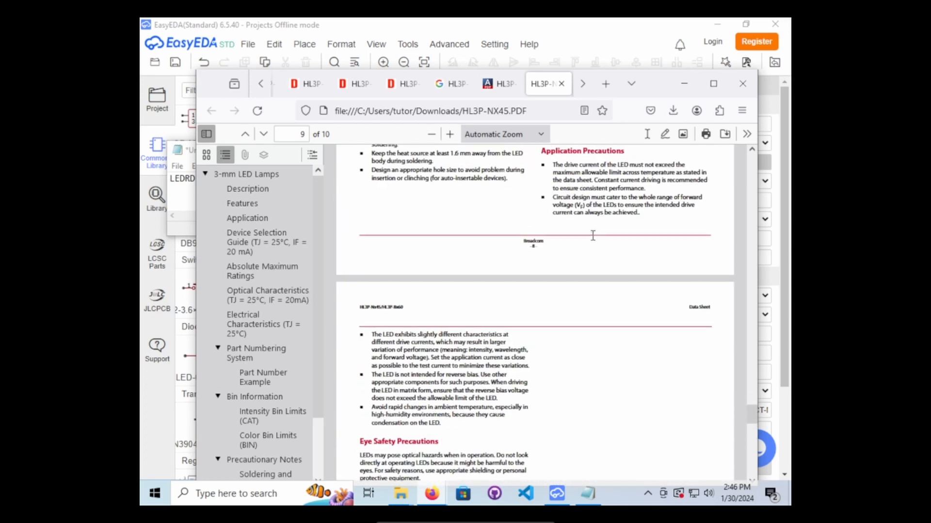
pyautogui.scroll(8, 594, 255)
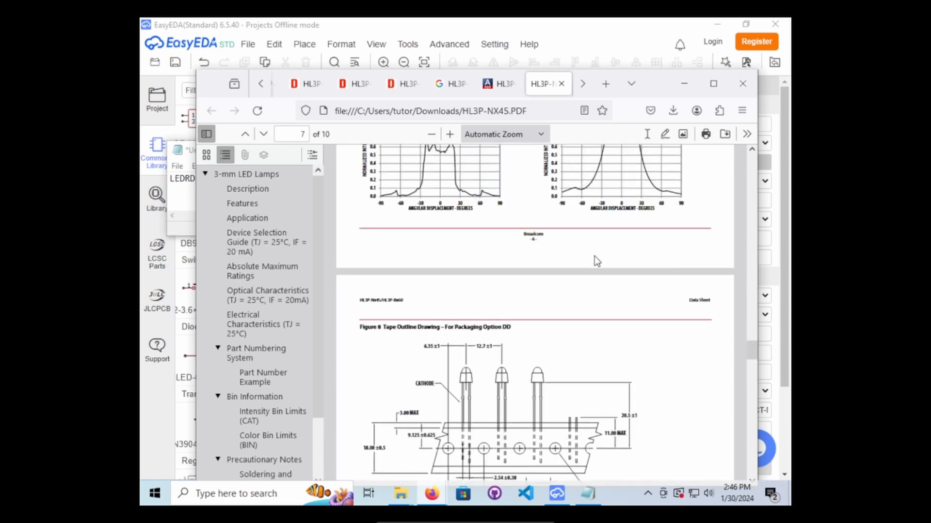
pyautogui.scroll(-10, 594, 256)
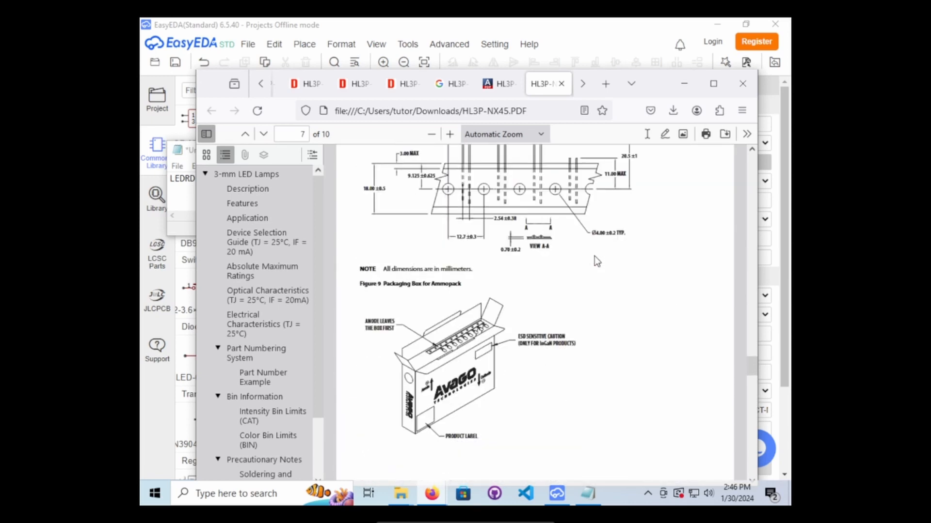
pyautogui.scroll(4, 594, 256)
pyautogui.scroll(-3, 594, 256)
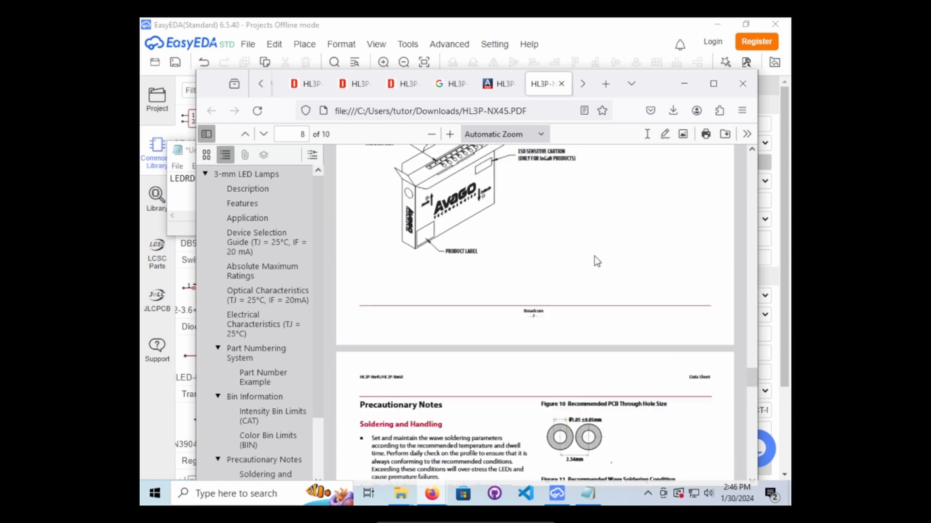
pyautogui.scroll(-2, 597, 376)
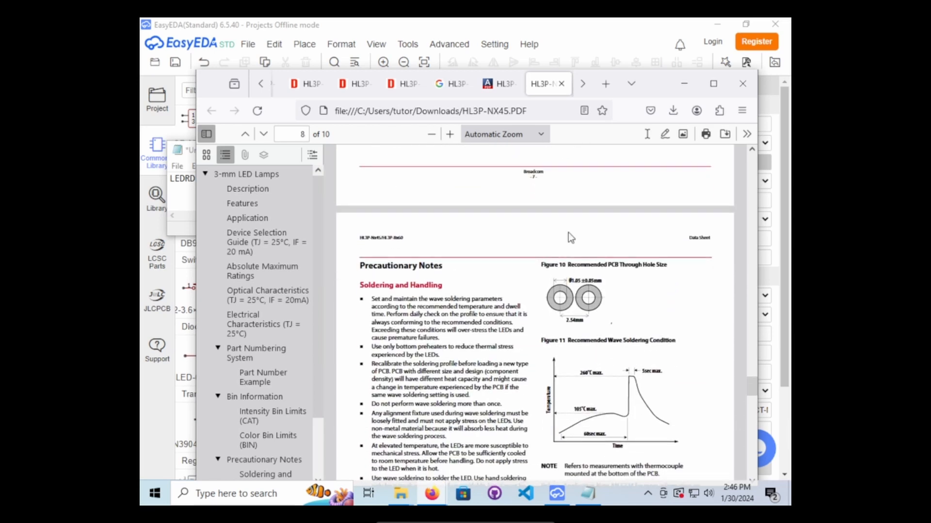
# Move the datasheet window clear of the Notepad note and enter the lead spacing 254 after LEDRD in the naming template.
pyautogui.moveTo(659, 84); pyautogui.dragTo(622, 217)
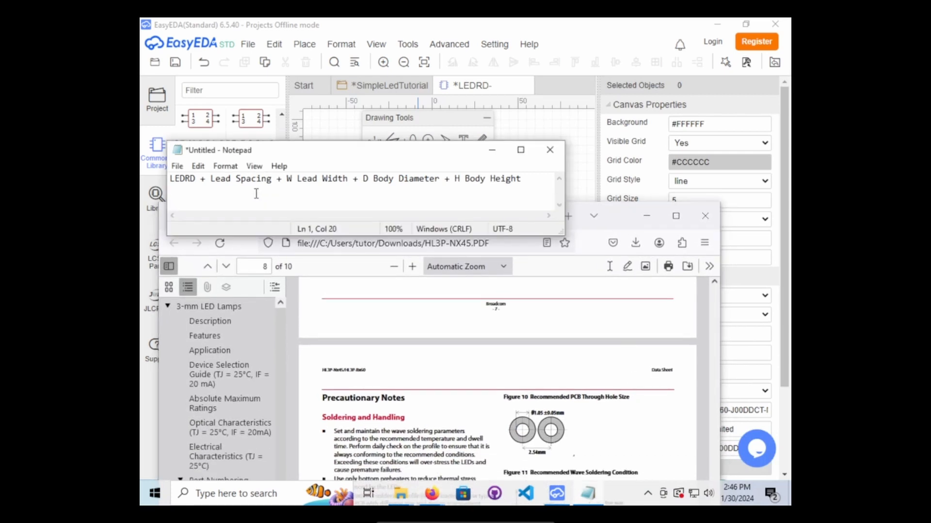
pyautogui.click(205, 194)
pyautogui.write('354')
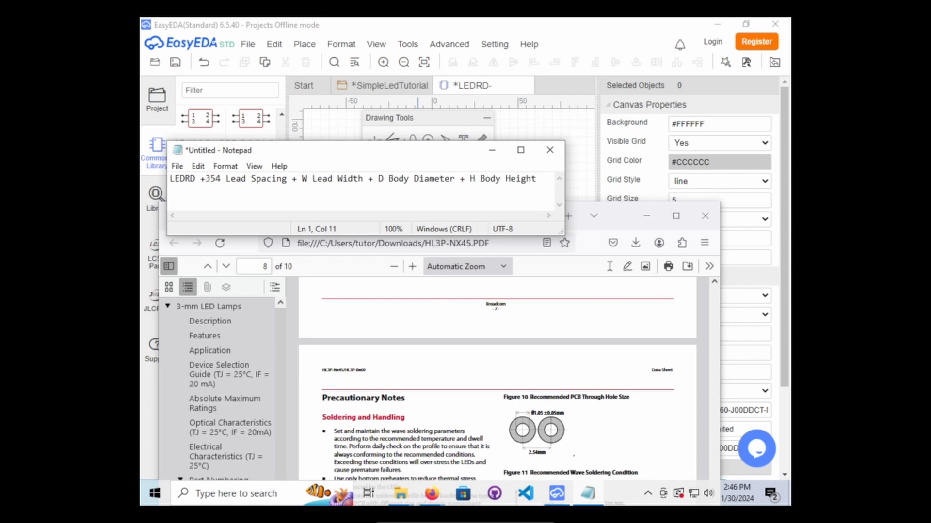
pyautogui.press('BackSpace')
pyautogui.press('BackSpace')
pyautogui.press('BackSpace')
pyautogui.write('254')
# Return to the Figure 1 package drawing on the datasheet's first page to check the lead and body dimensions.
pyautogui.scroll(3, 552, 371)
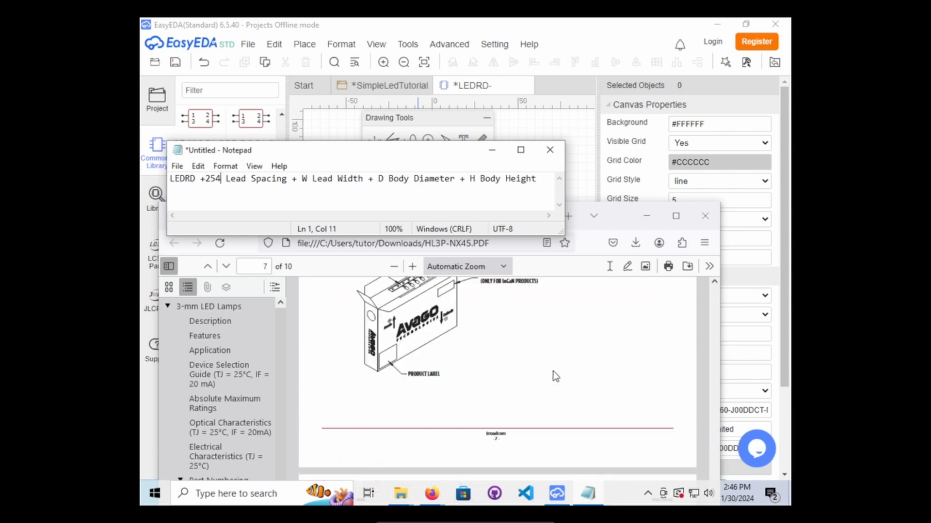
pyautogui.scroll(-3, 555, 373)
pyautogui.scroll(6, 561, 440)
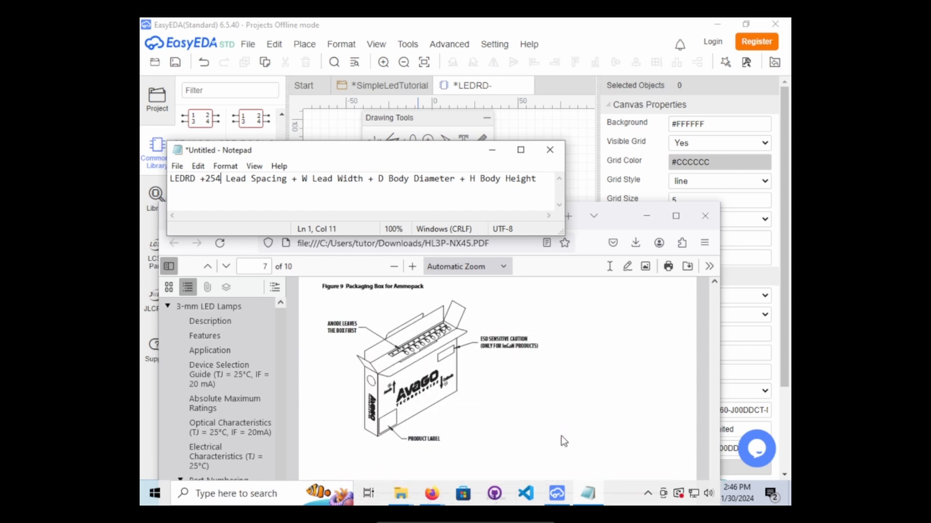
pyautogui.scroll(10, 564, 441)
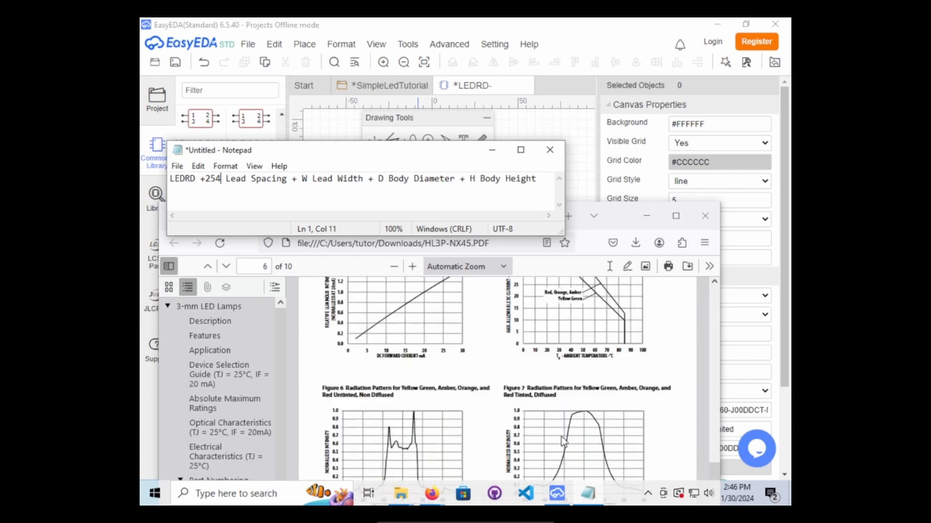
pyautogui.scroll(12, 561, 437)
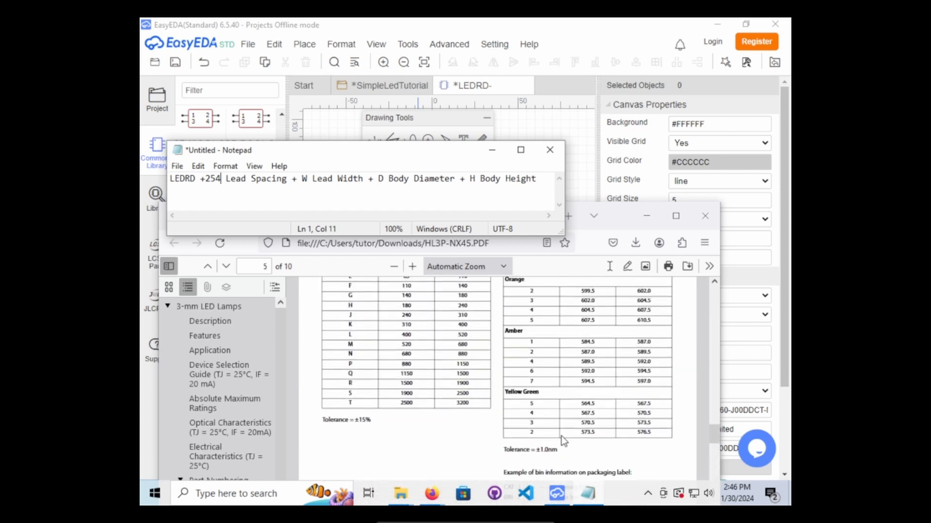
pyautogui.scroll(12, 562, 438)
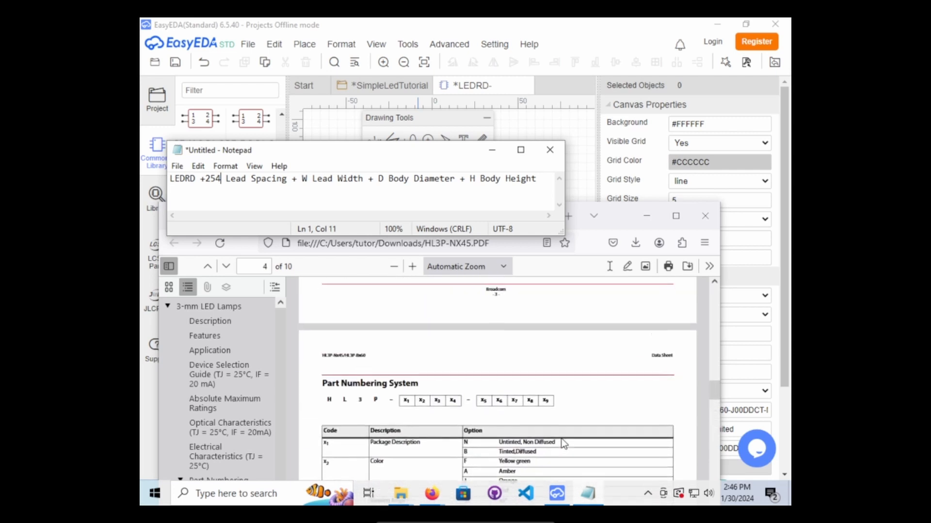
pyautogui.scroll(10, 561, 438)
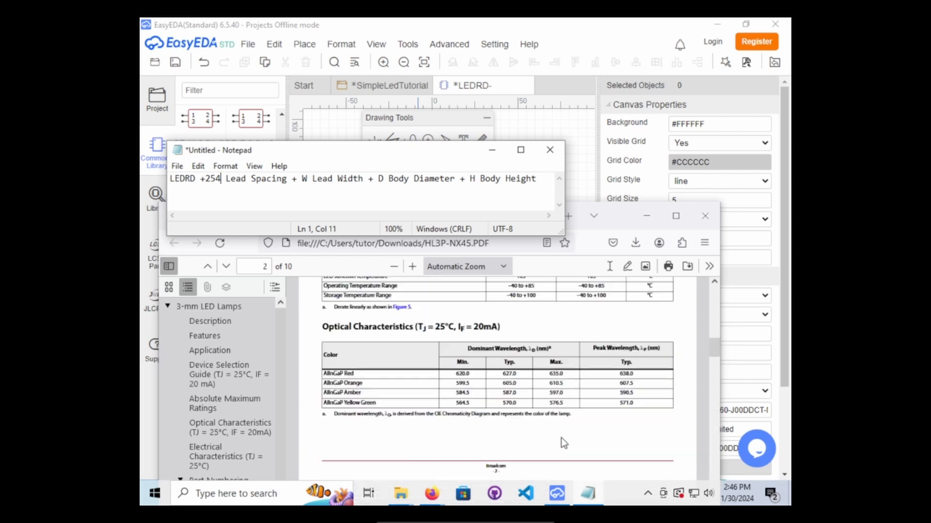
pyautogui.scroll(8, 560, 438)
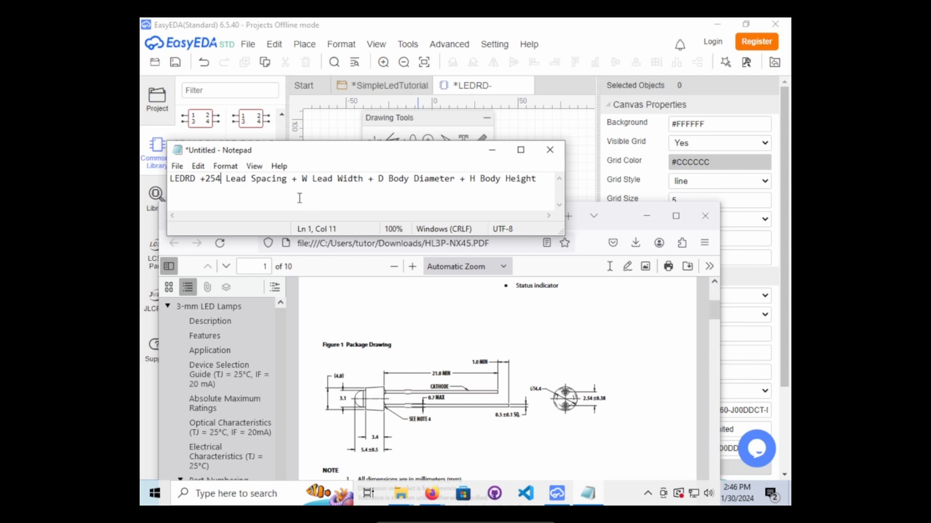
# Separate the name from the rest of the template and remove the space and plus sign so it reads LEDRD254.
pyautogui.write('+')
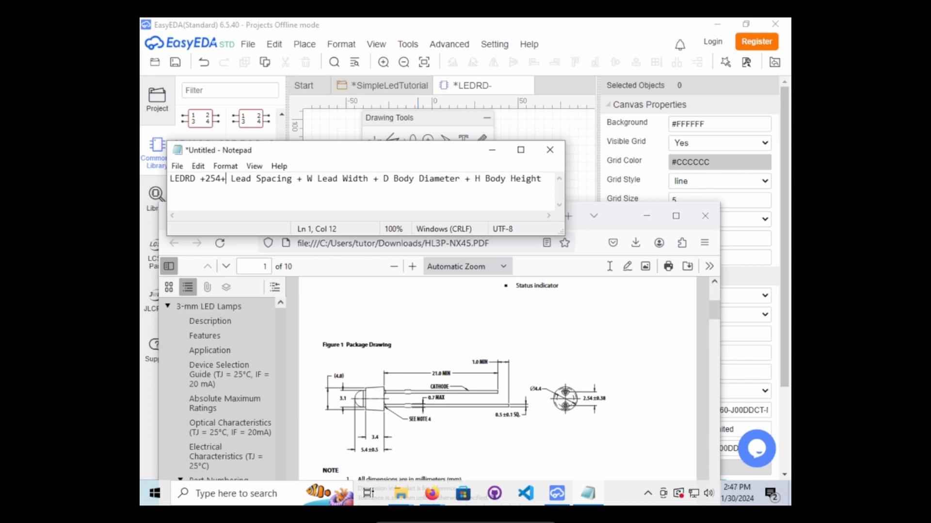
pyautogui.press('Left')
pyautogui.press('Return')
pyautogui.press('Up')
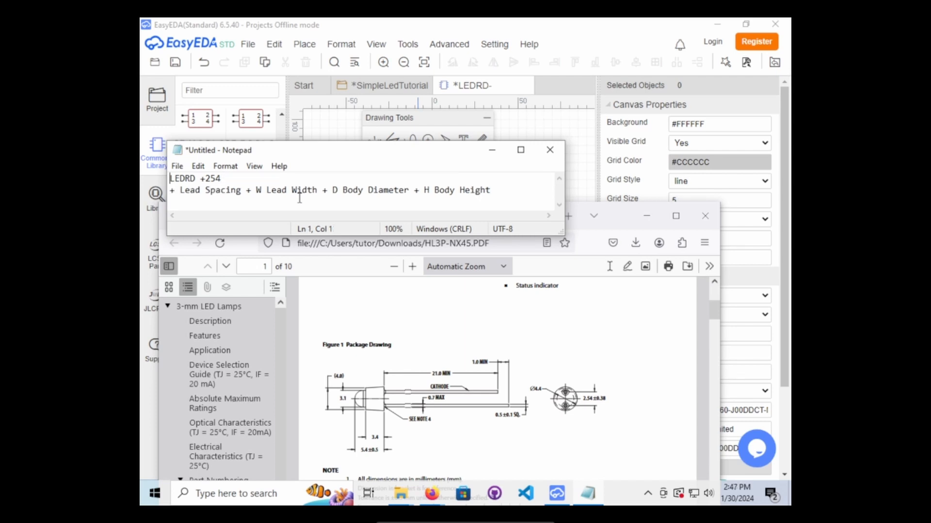
pyautogui.press('Right')
pyautogui.press('Right')
pyautogui.press('Right')
pyautogui.press('Right')
pyautogui.press('Right')
pyautogui.press('Delete')
pyautogui.press('Delete')
pyautogui.press('Right')
pyautogui.press('Right')
pyautogui.press('Right')
pyautogui.press('Right')
# Add the lead width to the name so it reads LEDRD254W4.
pyautogui.write('4')
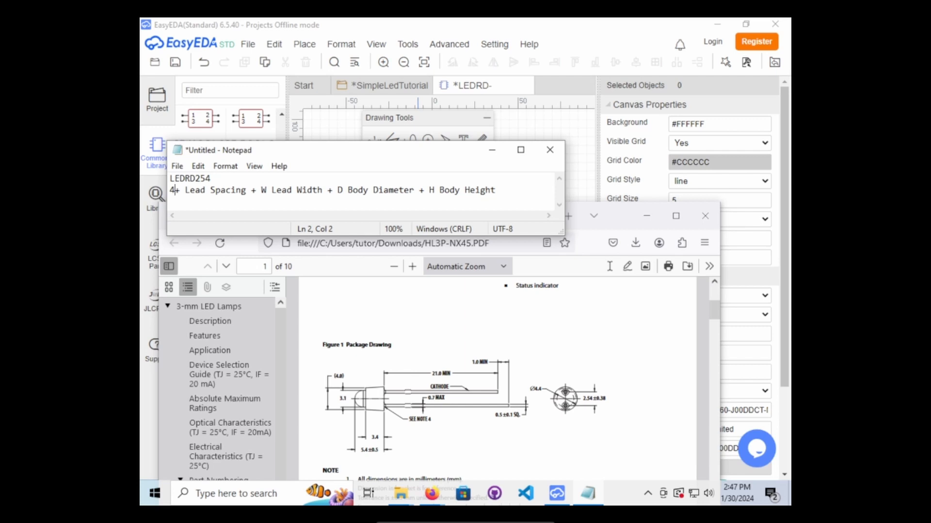
pyautogui.press('BackSpace')
pyautogui.press('BackSpace')
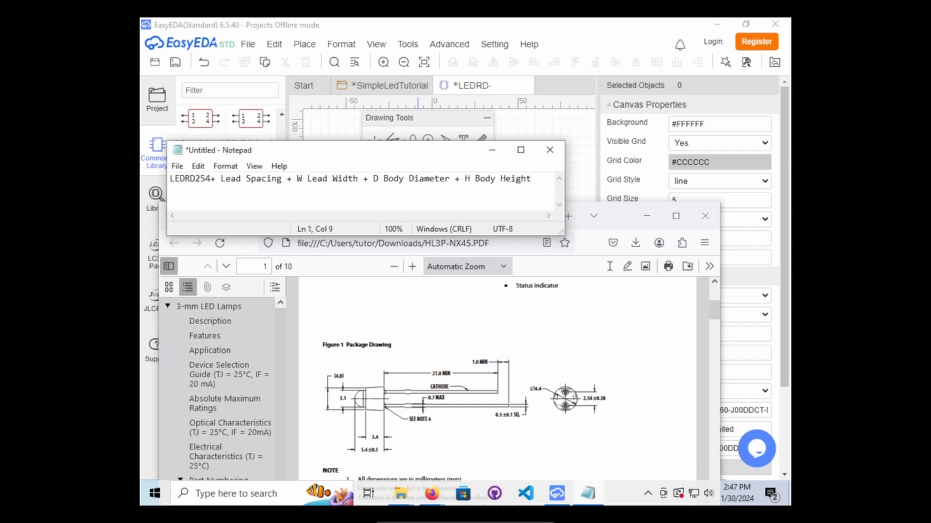
pyautogui.write('4')
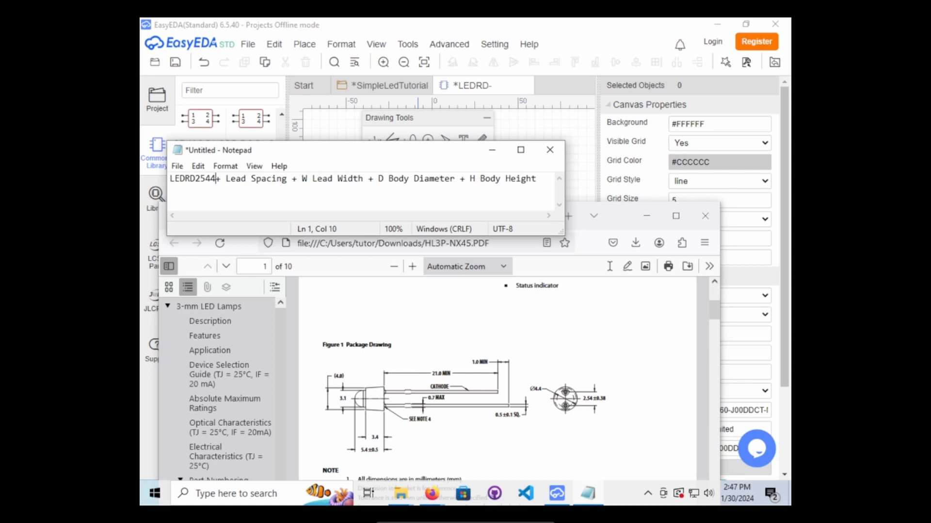
pyautogui.press('Left')
pyautogui.press('Left')
pyautogui.press('Left')
pyautogui.press('Right')
pyautogui.press('Right')
pyautogui.write('W')
pyautogui.press('Right')
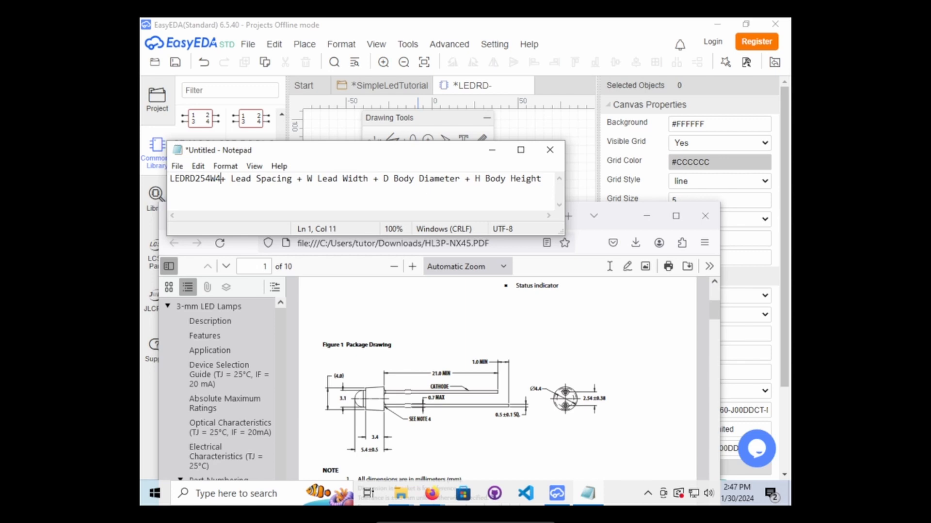
# Append the body diameter without its decimal point, so the name reads LEDRD254W4D44.
pyautogui.write('D')
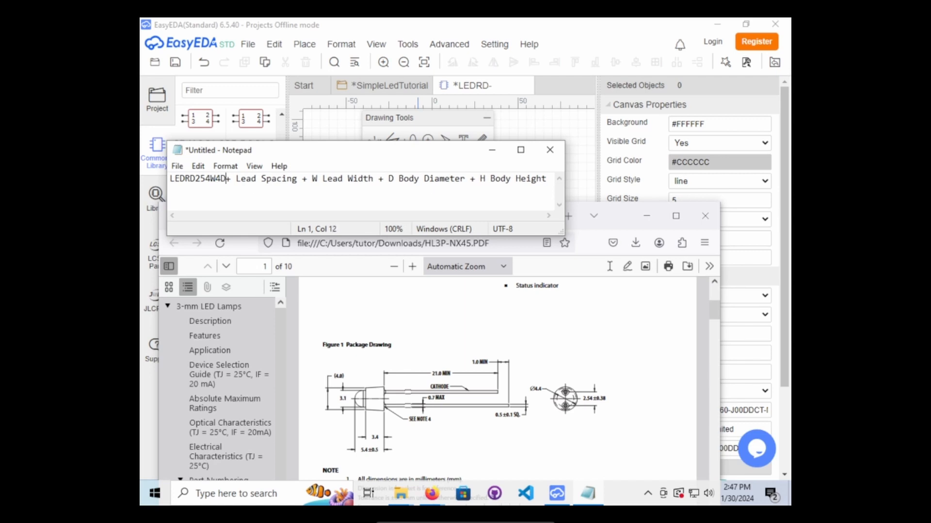
pyautogui.write('4.4')
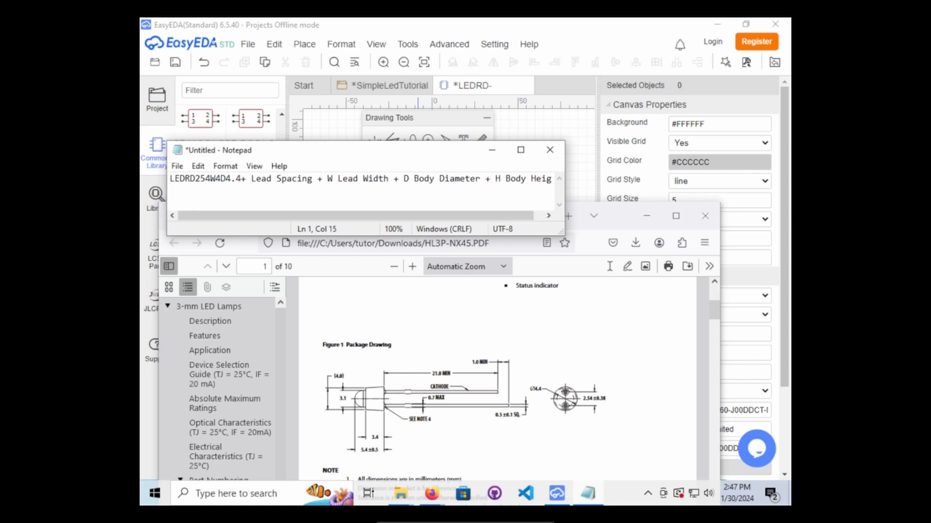
pyautogui.press('Left')
pyautogui.press('BackSpace')
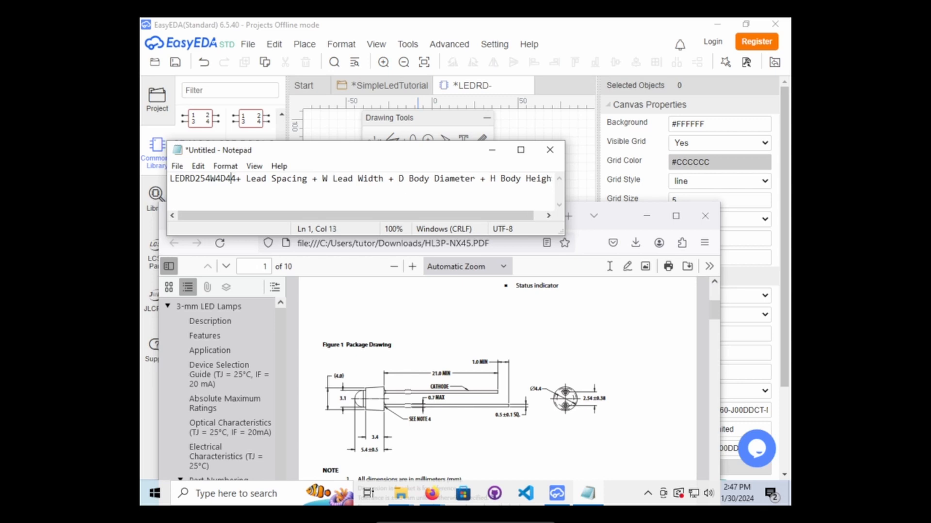
pyautogui.press('Right')
# Put the leftover naming template on its own line and append the body height H54 to the name, without its decimal point.
pyautogui.press('Return')
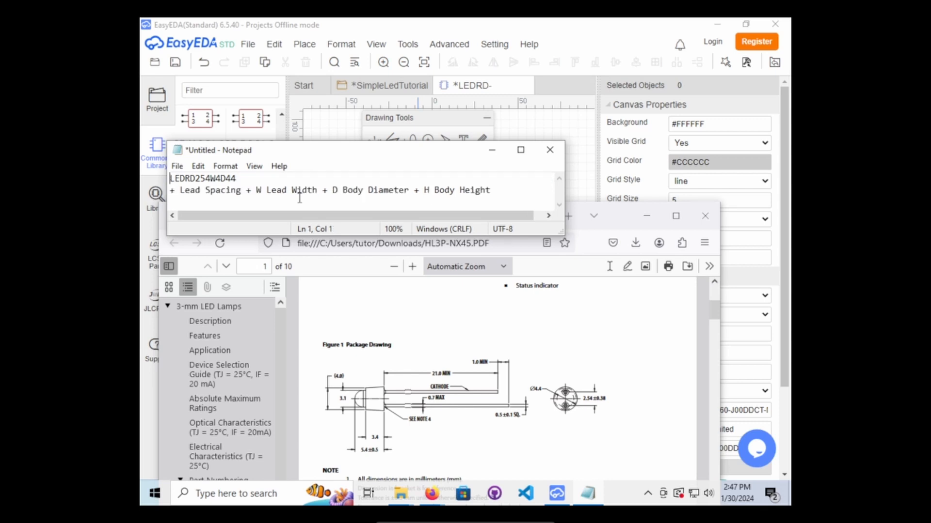
pyautogui.press('Left')
pyautogui.write('H5.4')
pyautogui.click(377, 453)
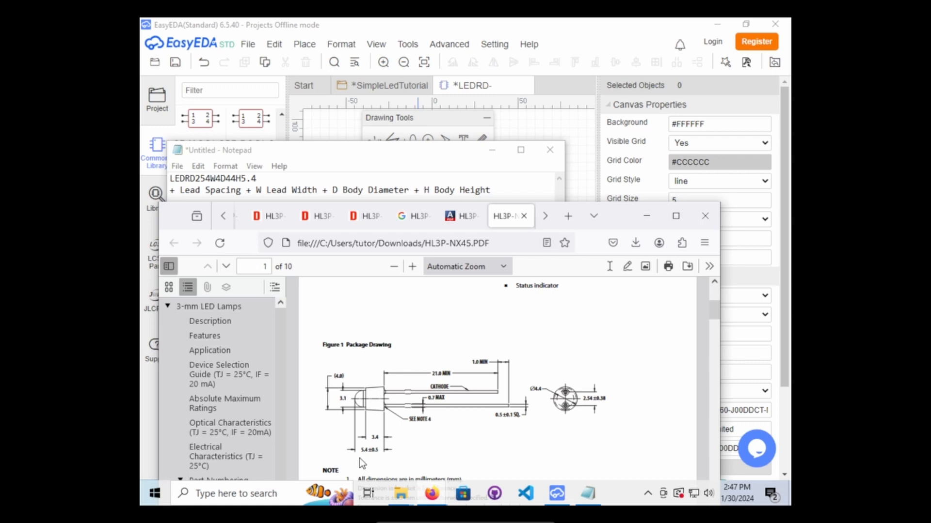
pyautogui.click(368, 160)
pyautogui.click(247, 179)
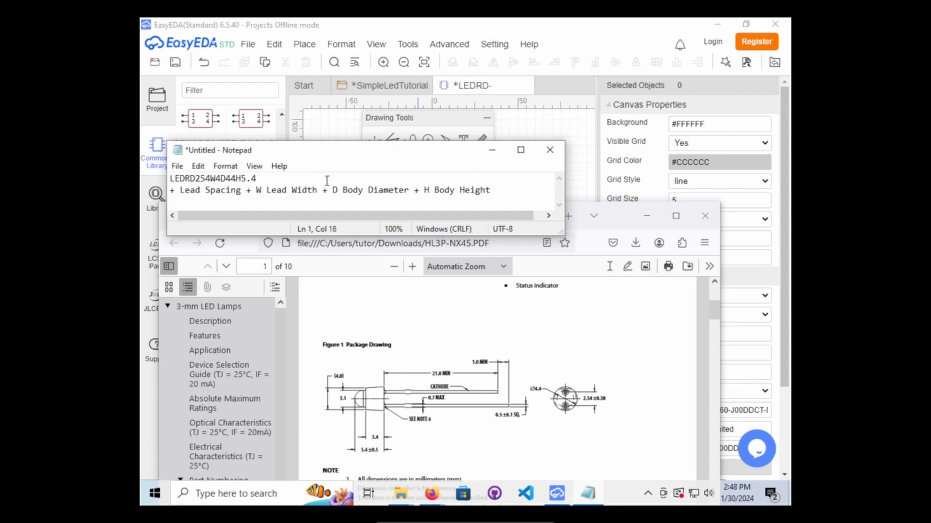
pyautogui.press('Left')
pyautogui.press('BackSpace')
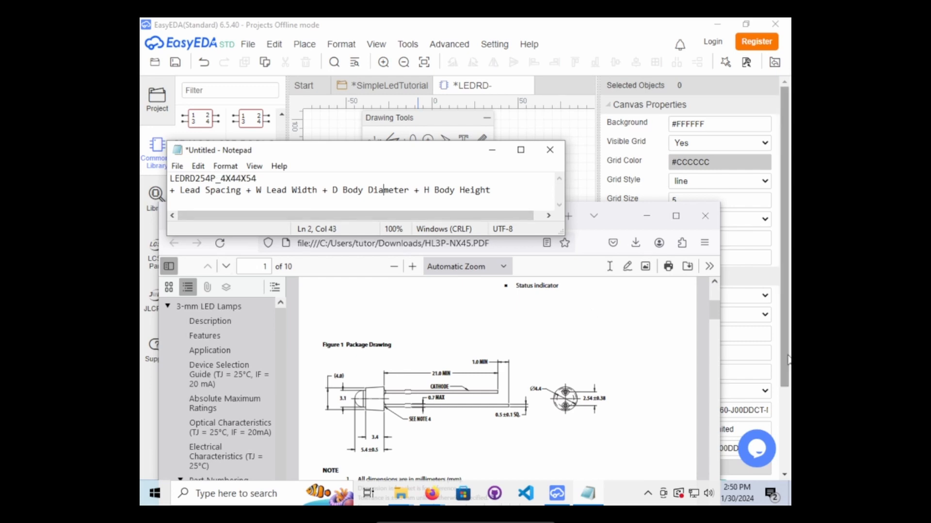
# Copy the finished name LEDRD254P_4X44X54 from the note and set it as the symbol's Name in EasyEDA.
pyautogui.click(379, 182)
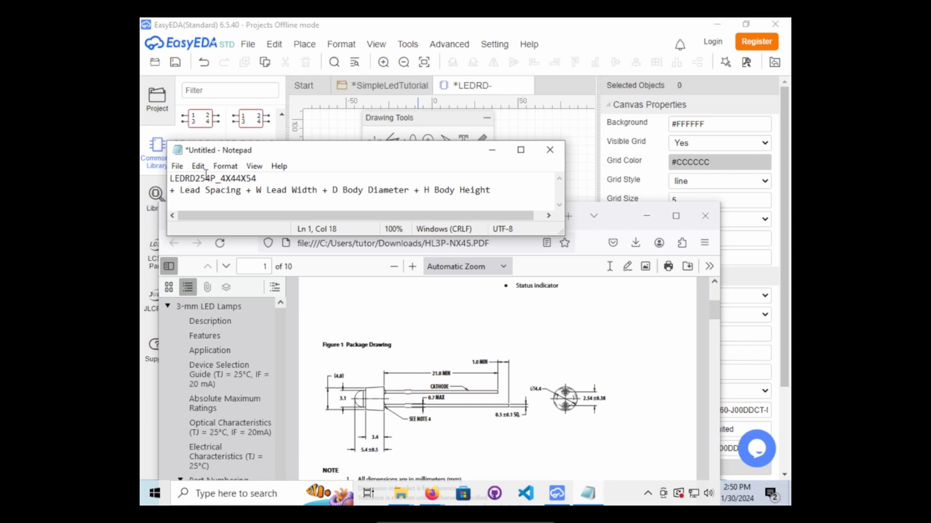
pyautogui.moveTo(195, 178); pyautogui.dragTo(263, 178)
pyautogui.click(272, 181)
pyautogui.moveTo(279, 179); pyautogui.dragTo(152, 168)
pyautogui.hotkey('ctrl', 'c')
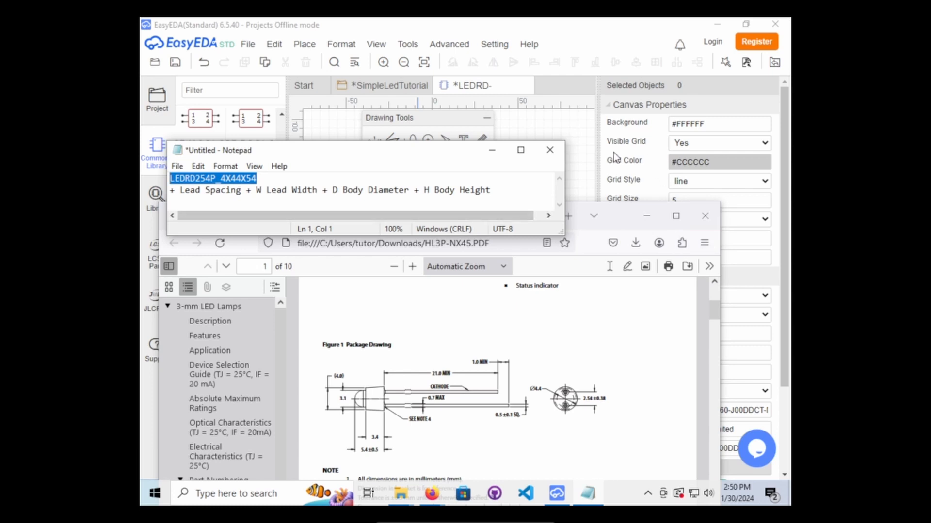
pyautogui.click(586, 153)
pyautogui.moveTo(722, 338); pyautogui.dragTo(703, 332)
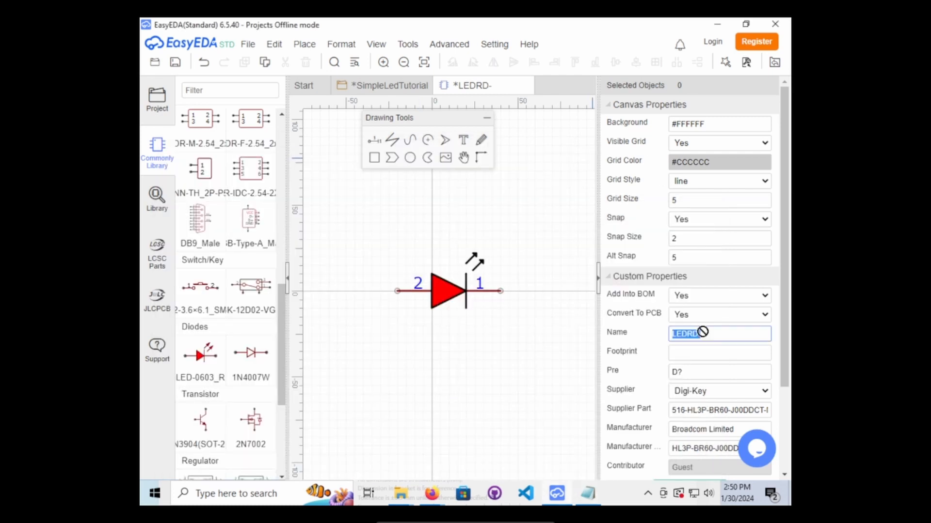
pyautogui.hotkey('ctrl', 'v')
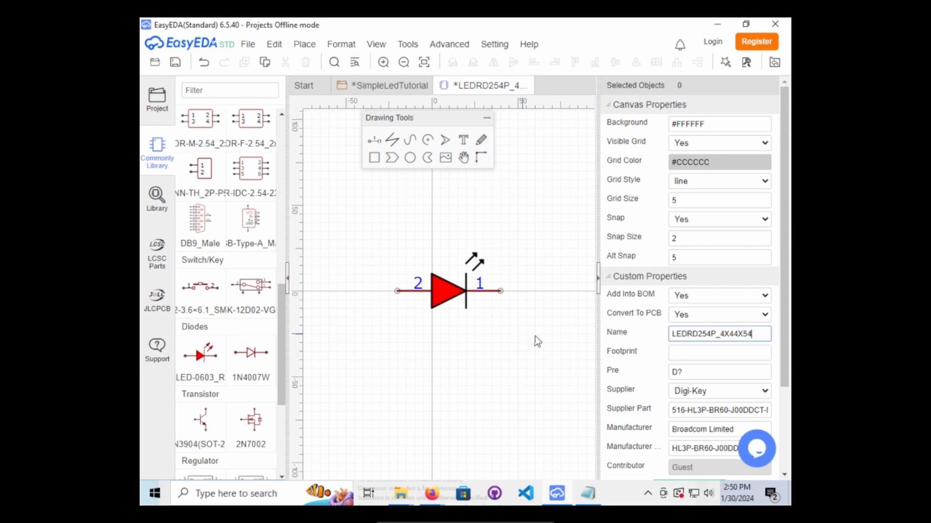
pyautogui.scroll(-1, 647, 352)
pyautogui.scroll(-2, 647, 352)
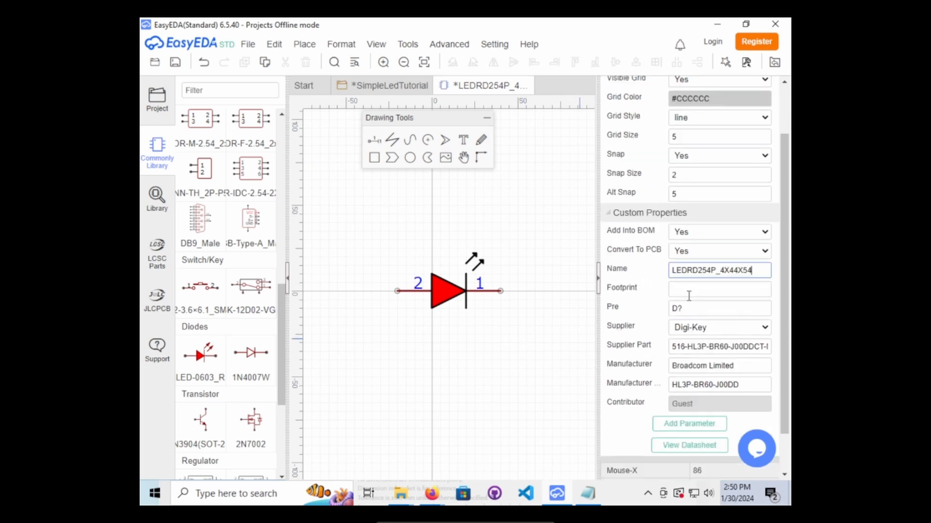
pyautogui.scroll(-2, 683, 293)
pyautogui.scroll(5, 626, 370)
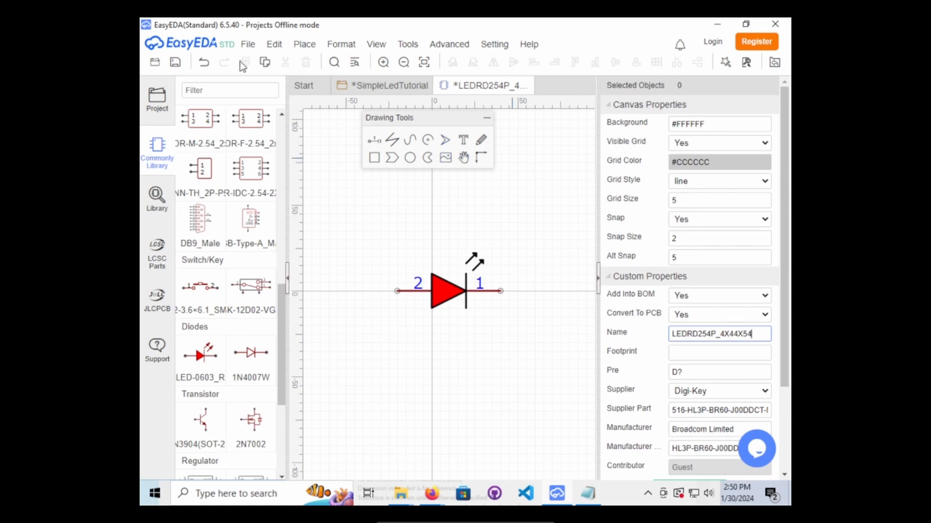
# Try to save the LED symbol, dismiss the sign-in window, and save the SimpleLedTutorial schematic instead.
pyautogui.click(174, 62)
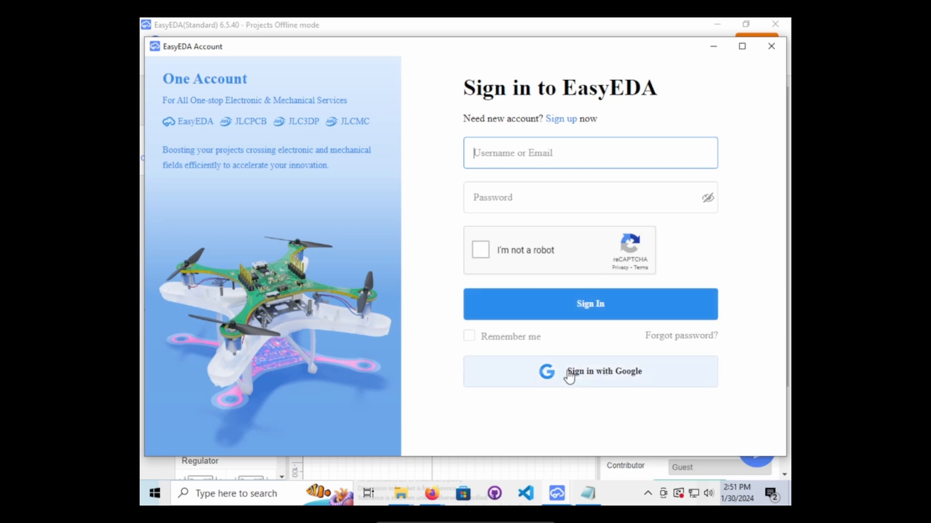
pyautogui.click(774, 52)
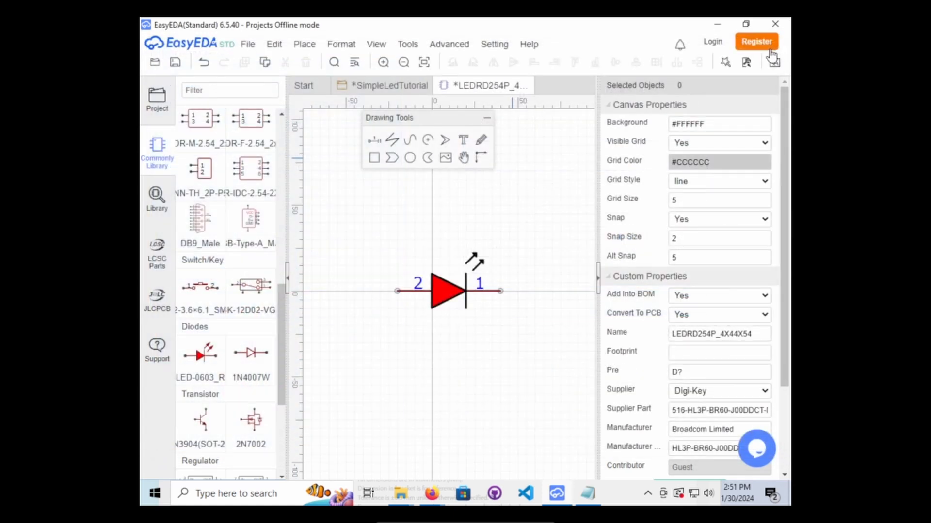
pyautogui.click(376, 86)
pyautogui.click(175, 63)
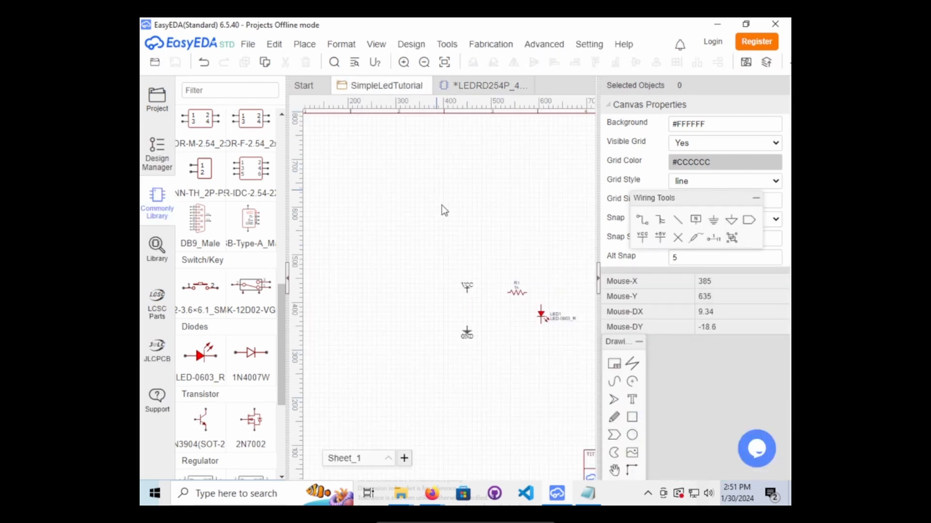
pyautogui.moveTo(513, 321); pyautogui.dragTo(438, 293, button='right')
pyautogui.scroll(2, 428, 278)
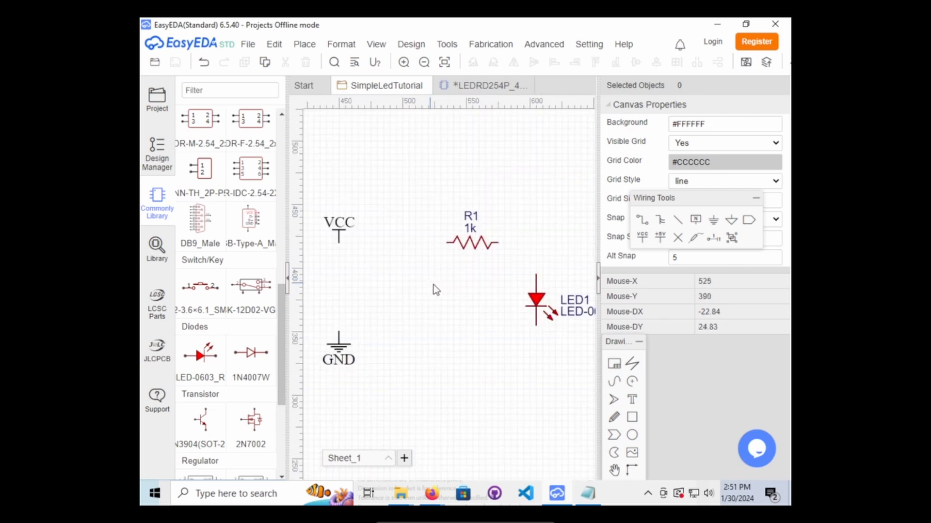
pyautogui.scroll(-1, 433, 284)
pyautogui.scroll(1, 433, 285)
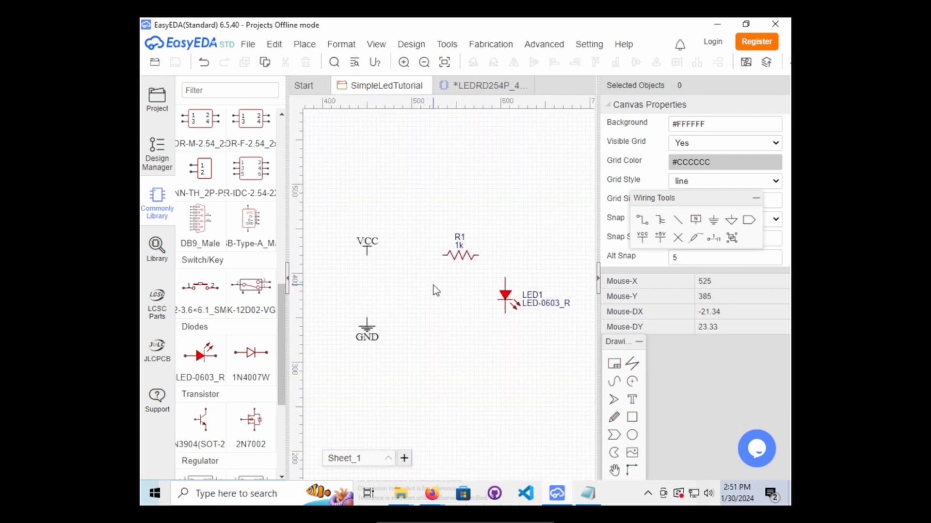
# Return to the LEDRD254P_4X44X54 symbol and review its custom properties.
pyautogui.click(473, 87)
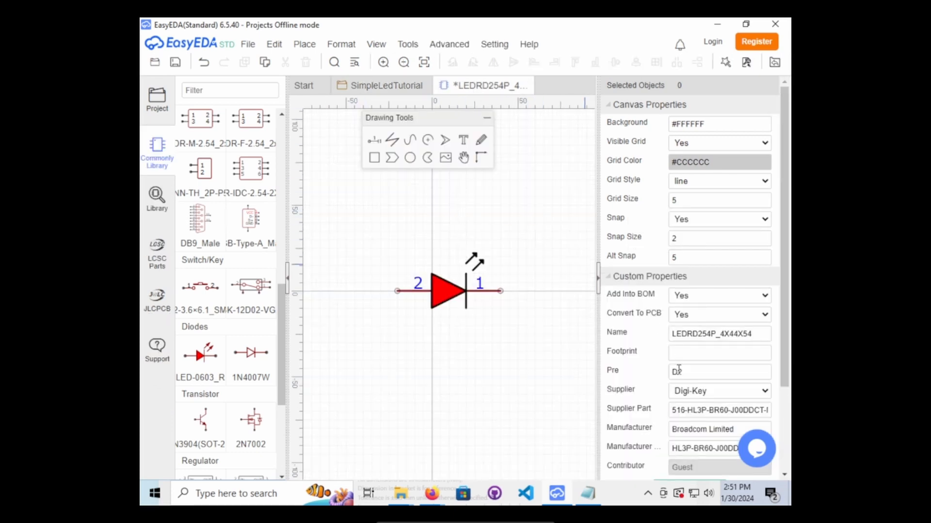
pyautogui.scroll(-2, 679, 370)
pyautogui.scroll(-2, 681, 373)
pyautogui.scroll(2, 679, 377)
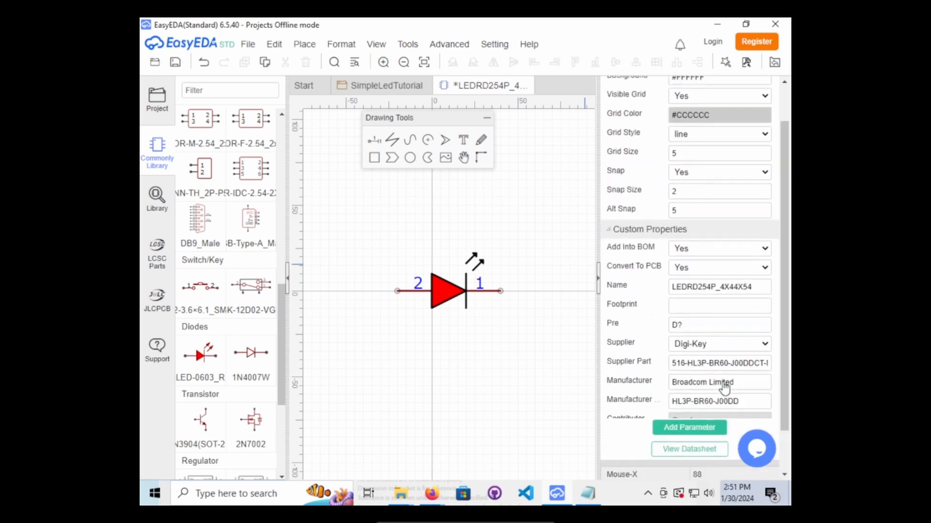
pyautogui.scroll(3, 724, 378)
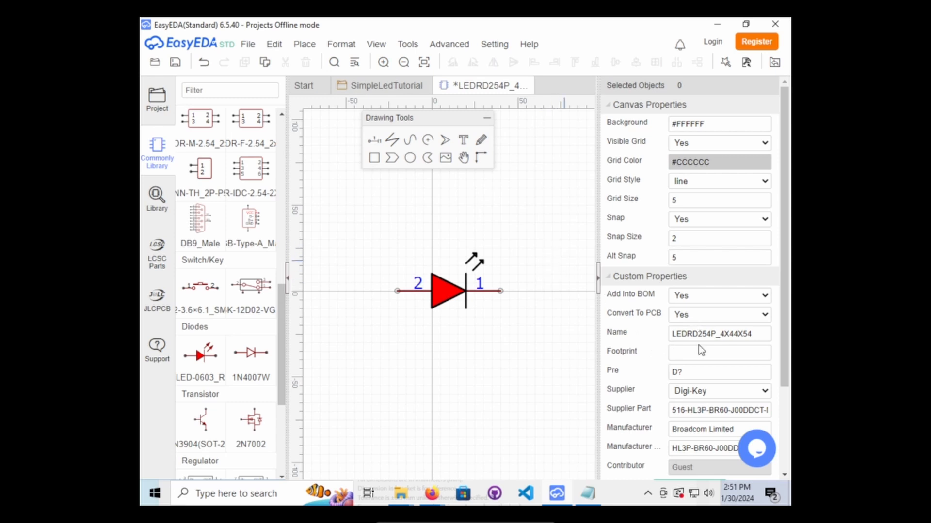
pyautogui.scroll(-3, 699, 345)
pyautogui.scroll(3, 699, 345)
# Create a new footprint document and look over its available layers.
pyautogui.click(260, 44)
pyautogui.click(249, 45)
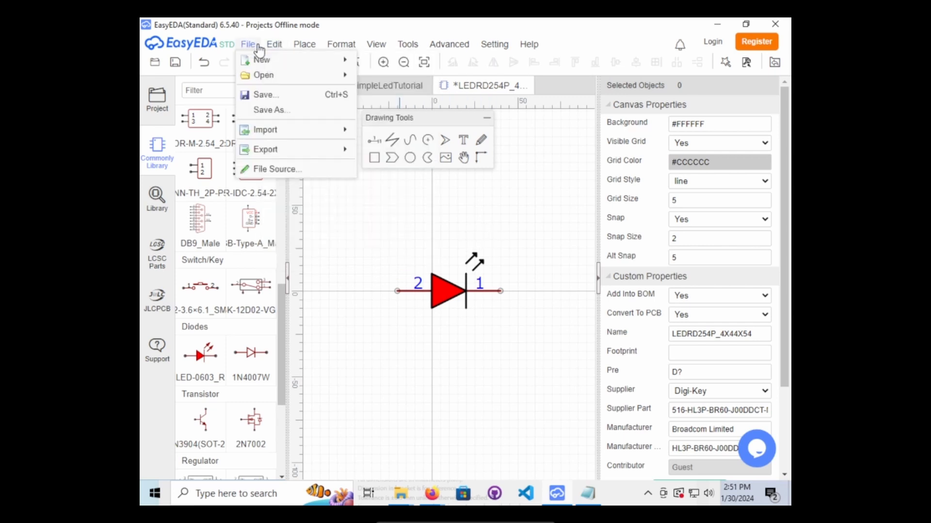
pyautogui.moveTo(256, 59)
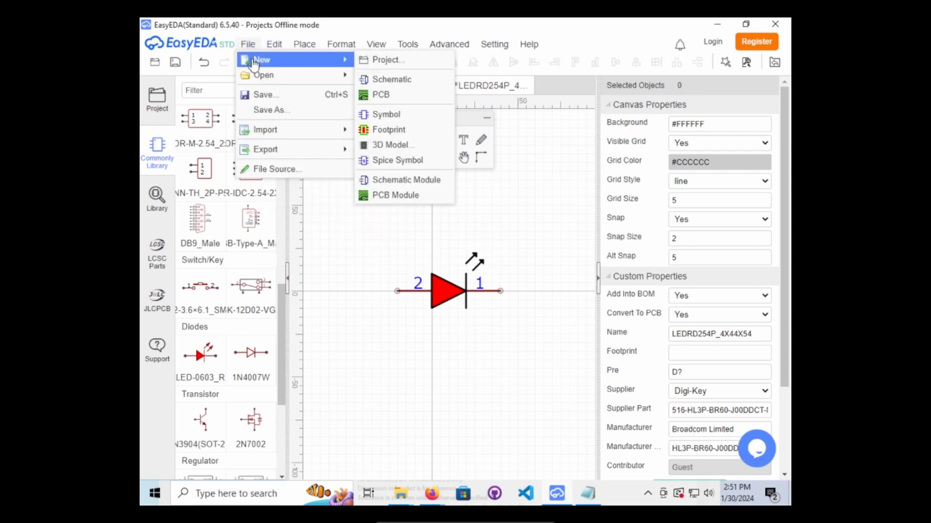
pyautogui.click(401, 130)
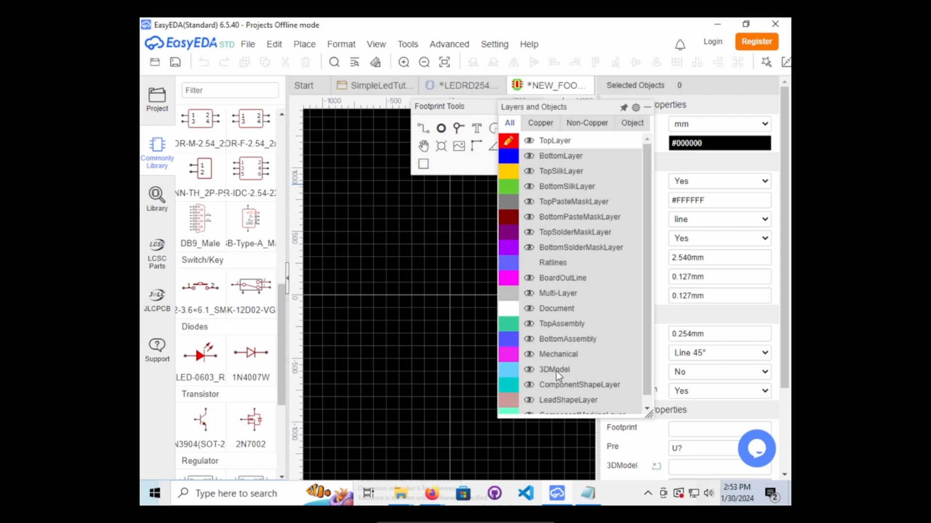
pyautogui.scroll(-1, 556, 371)
pyautogui.scroll(1, 560, 367)
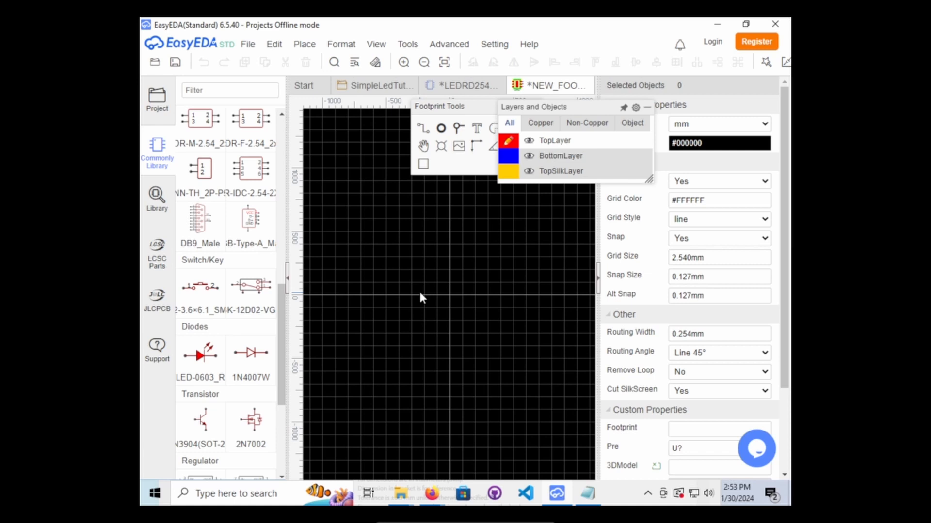
# Switch to the HL3P-NX45 datasheet in Firefox and check the lead dimensions in the package drawing before placing pads.
pyautogui.moveTo(622, 156)
pyautogui.click(467, 172)
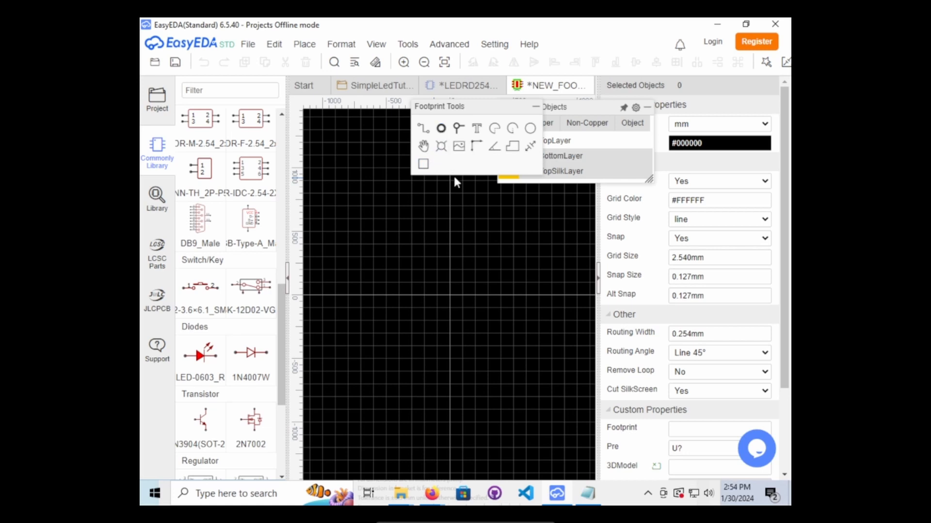
pyautogui.click(447, 132)
pyautogui.moveTo(432, 494)
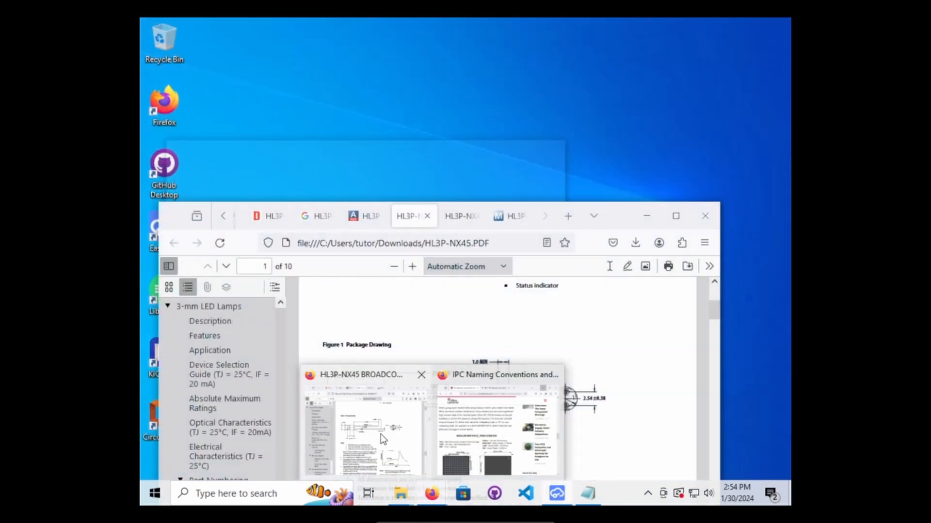
pyautogui.click(380, 434)
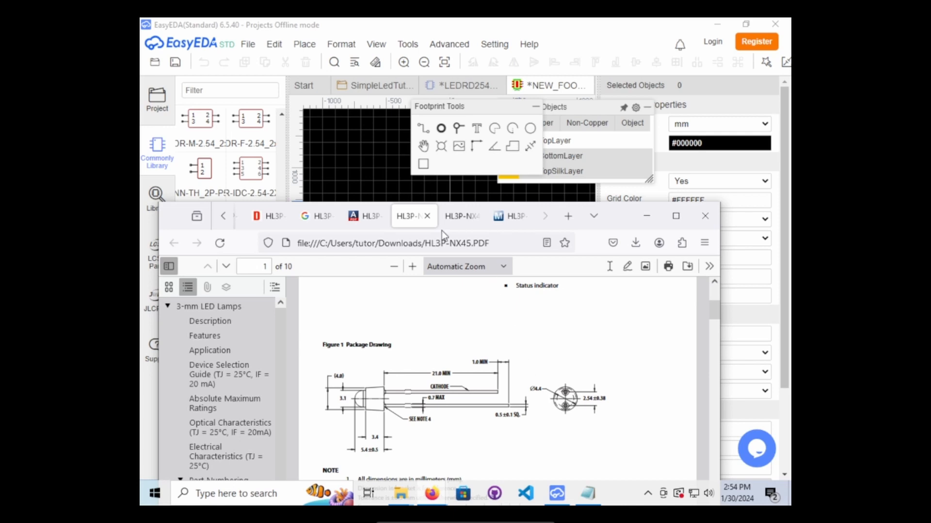
pyautogui.click(361, 176)
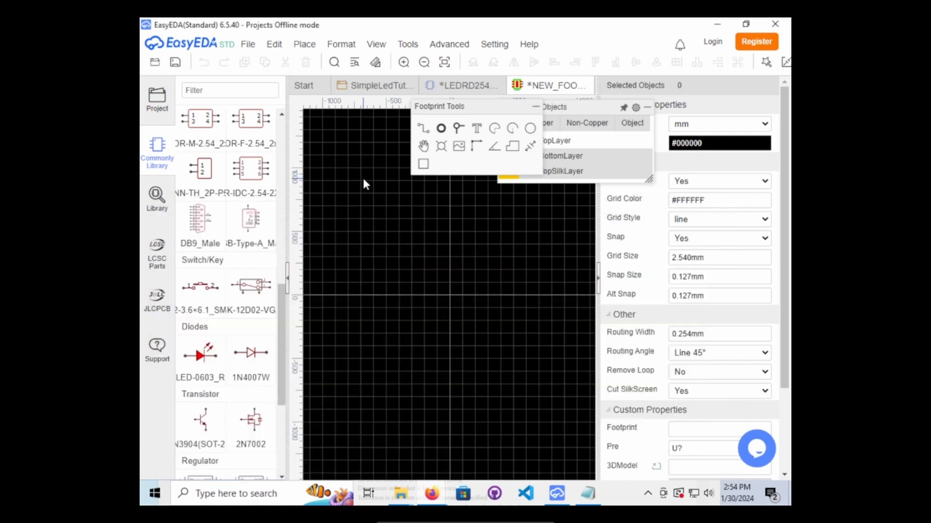
# Place two round pads on the horizontal axis of the new footprint, one on each side of the origin.
pyautogui.click(441, 129)
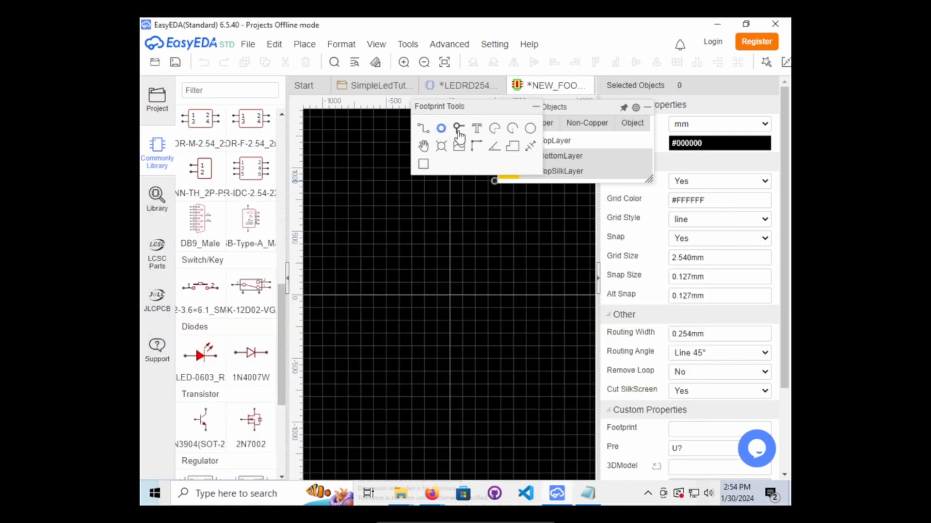
pyautogui.click(435, 295)
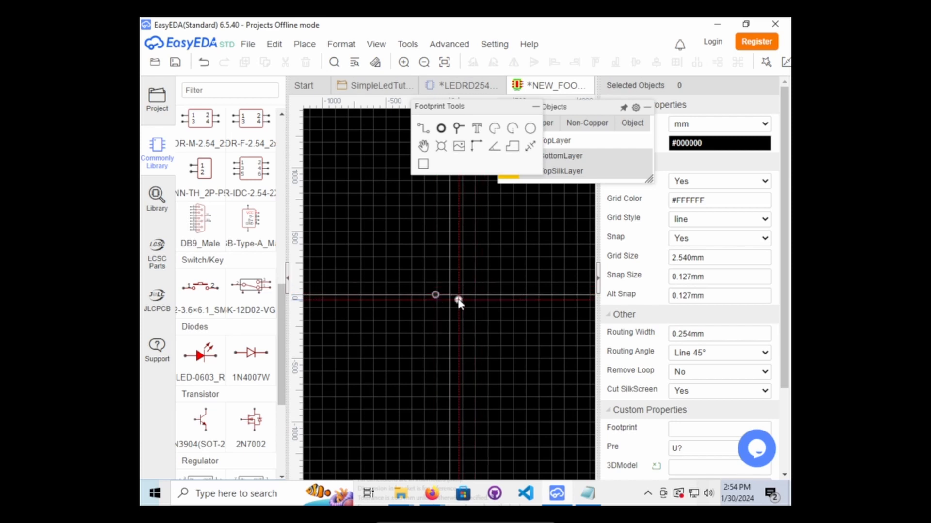
pyautogui.click(463, 296)
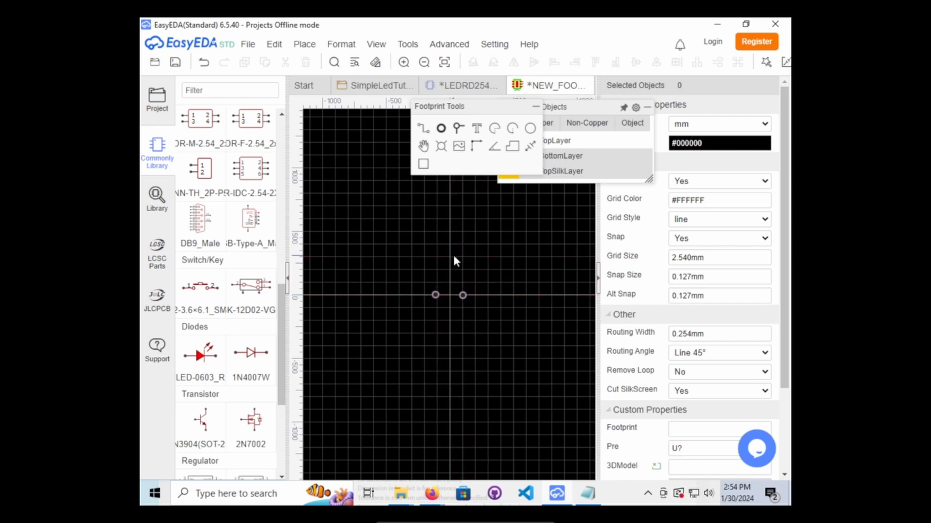
# Draw a circle with a radius of about 6.7 mm around both pads on TopSilkLayer, centred near the origin.
pyautogui.moveTo(591, 166)
pyautogui.moveTo(476, 111); pyautogui.dragTo(402, 102)
pyautogui.moveTo(568, 145)
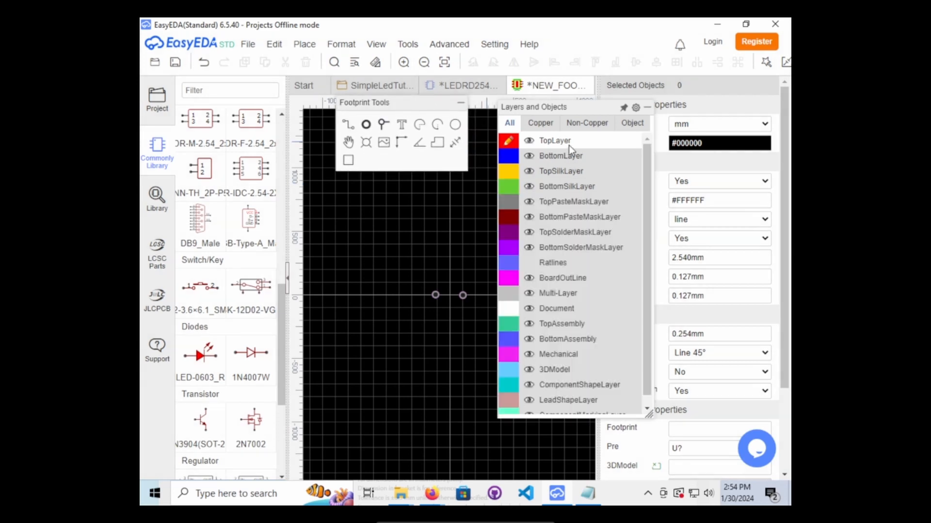
pyautogui.click(508, 176)
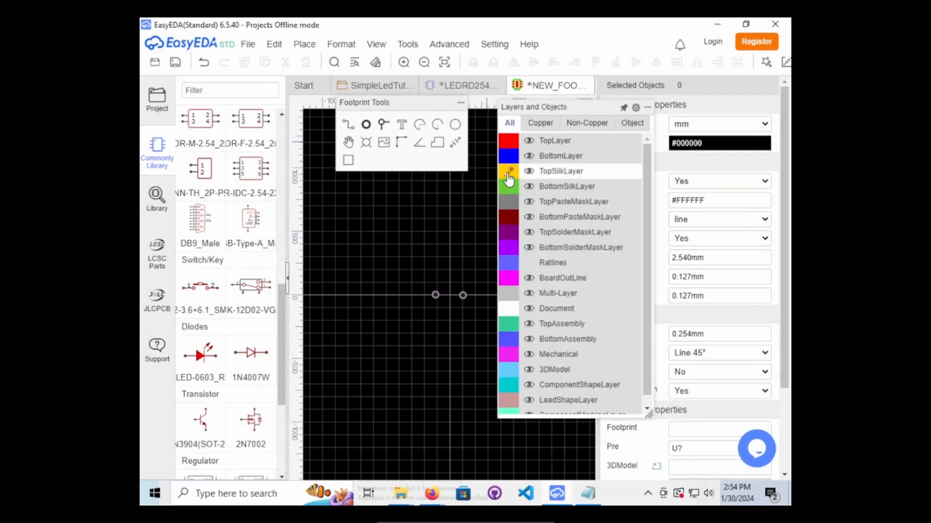
pyautogui.click(455, 126)
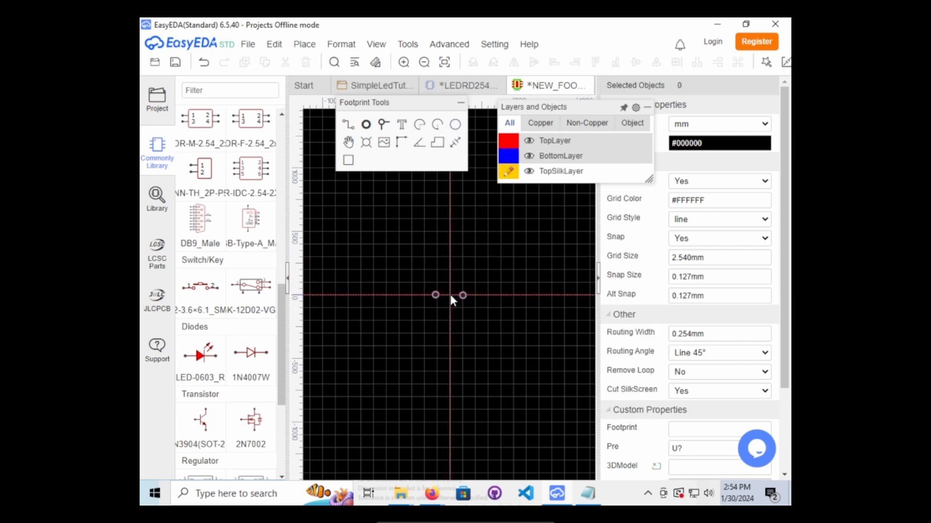
pyautogui.click(450, 295)
pyautogui.click(479, 310)
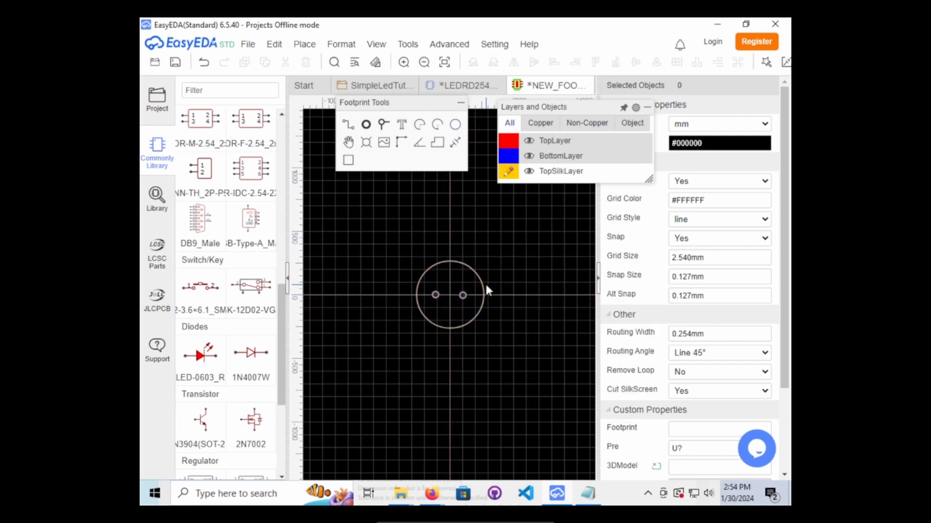
# Move the layer list clear of the circle properties and set the silkscreen circle's radius to 2.2 mm.
pyautogui.click(483, 288)
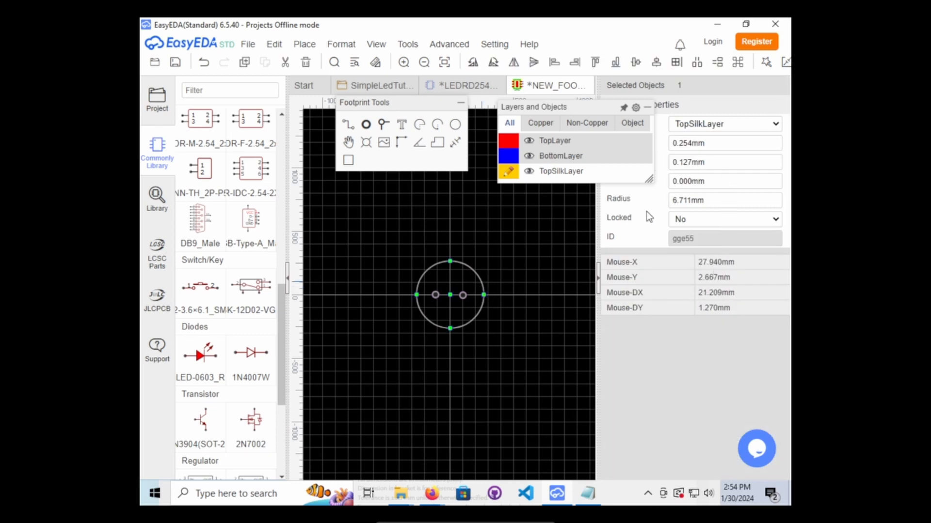
pyautogui.moveTo(591, 111)
pyautogui.moveTo(591, 110); pyautogui.dragTo(235, 97)
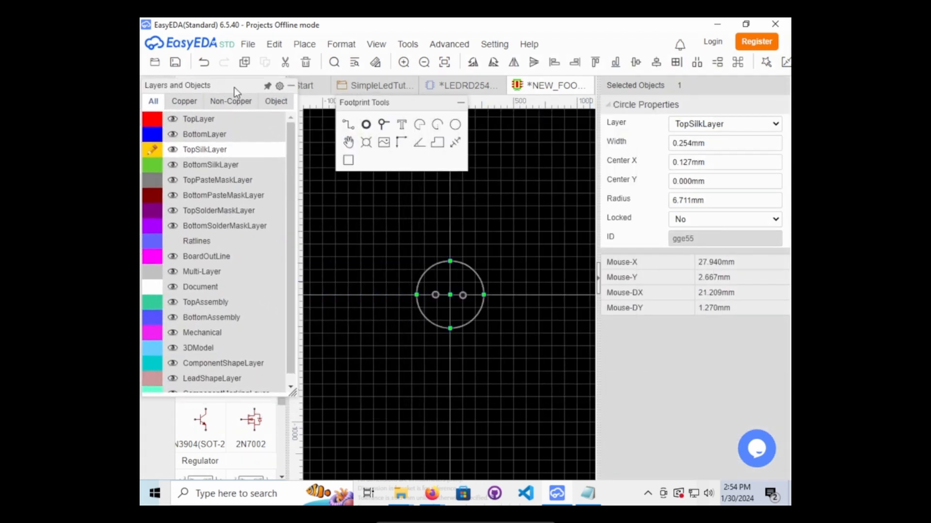
pyautogui.click(723, 201)
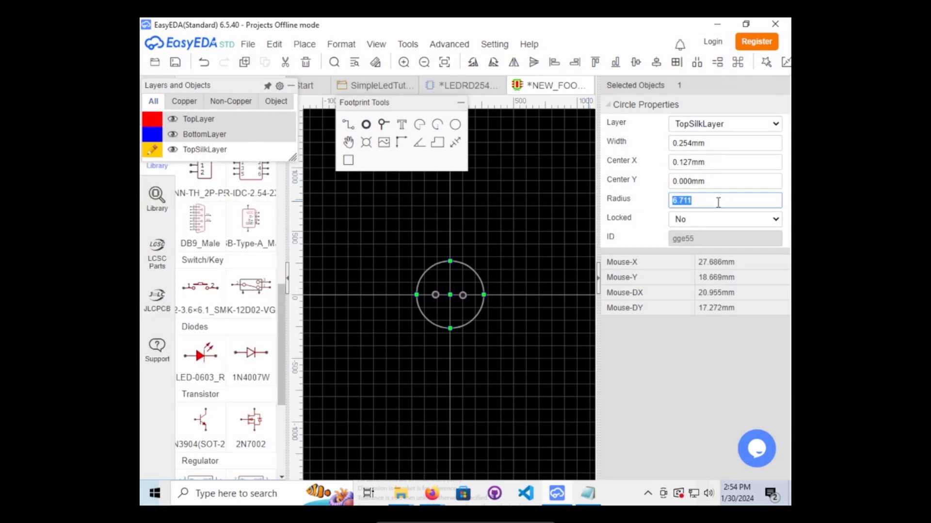
pyautogui.write('2.2')
pyautogui.press('Return')
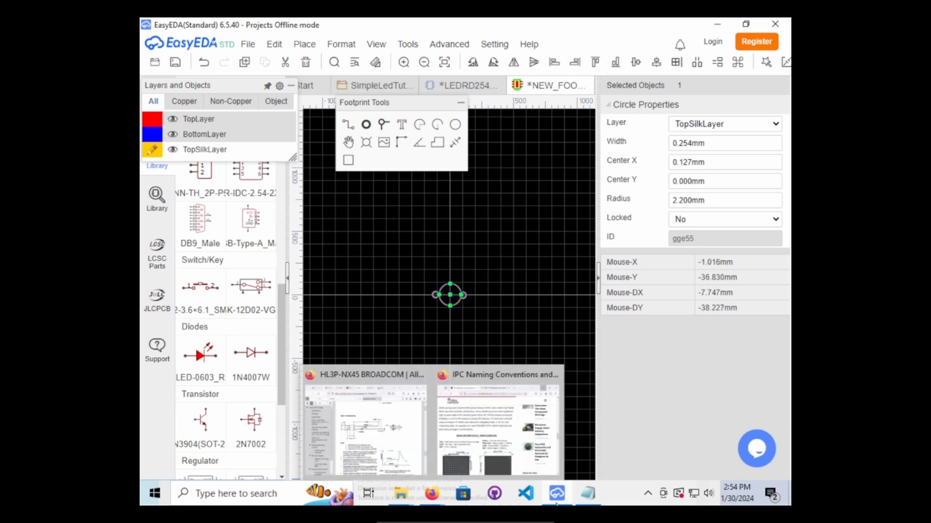
# Check the body and lead dimensions in the datasheet's package drawing and compare them with the circle and pads in the footprint.
pyautogui.moveTo(426, 499)
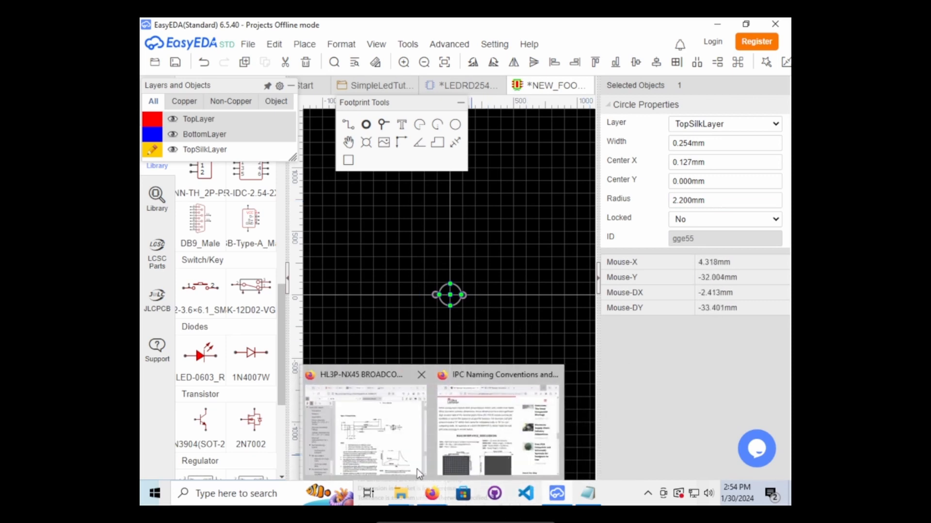
pyautogui.click(402, 448)
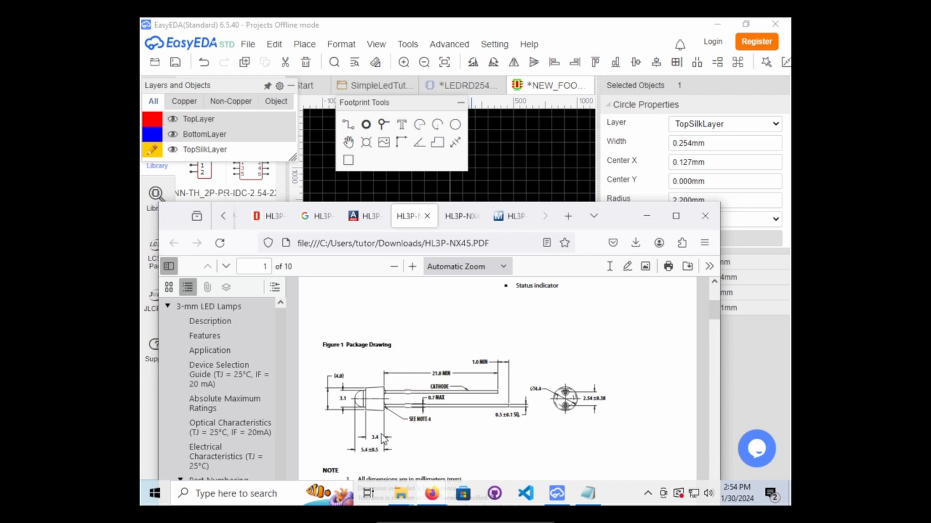
pyautogui.scroll(-3, 384, 424)
pyautogui.scroll(3, 460, 415)
pyautogui.click(539, 188)
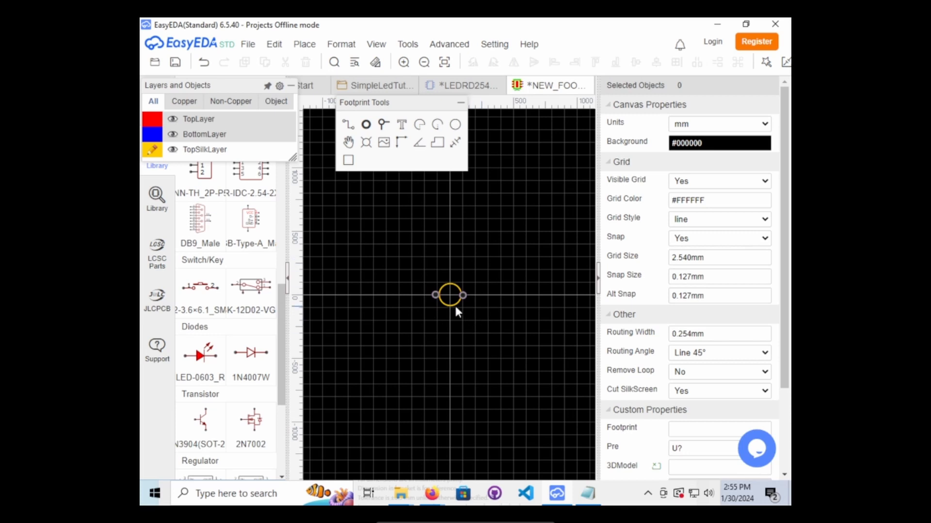
pyautogui.scroll(3, 455, 306)
pyautogui.scroll(1, 459, 225)
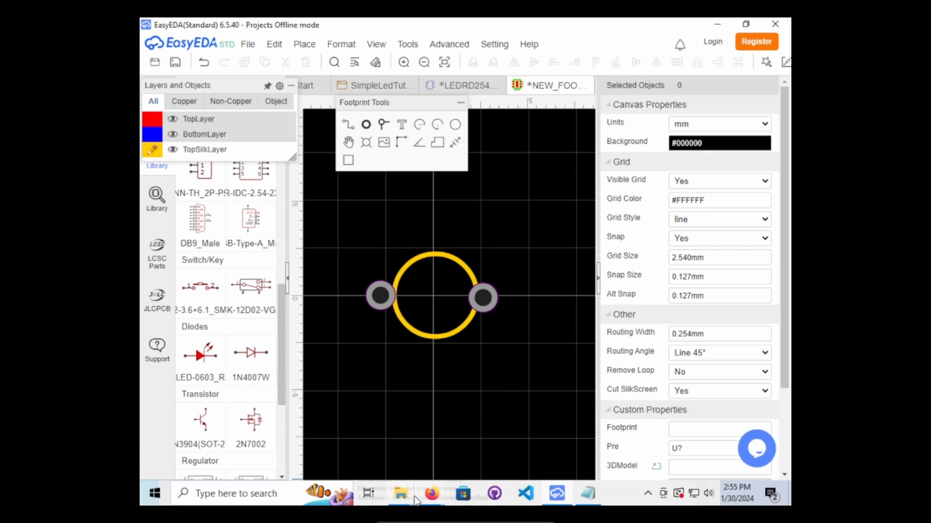
# Find the recommended PCB through-hole size drawing in the HL3P-NX45 datasheet and examine its hole diameter and spacing.
pyautogui.click(431, 493)
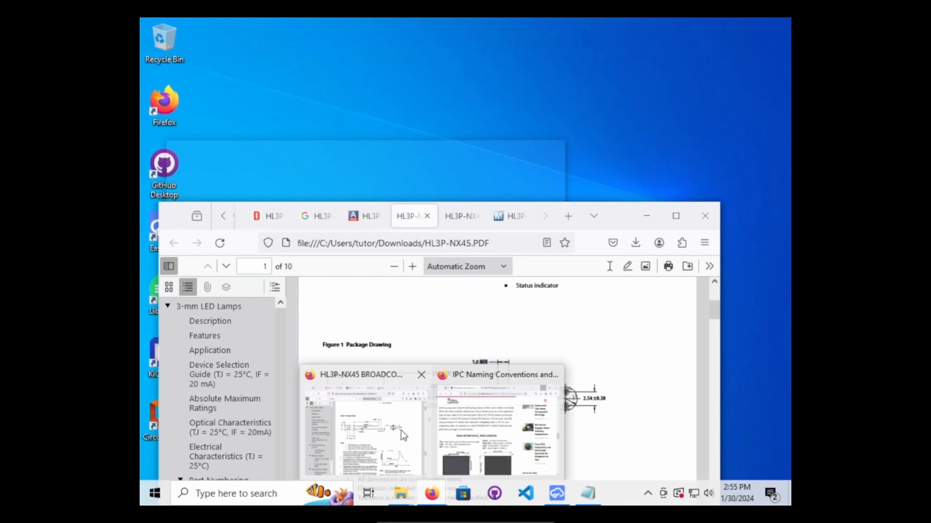
pyautogui.click(401, 431)
pyautogui.scroll(-5, 554, 368)
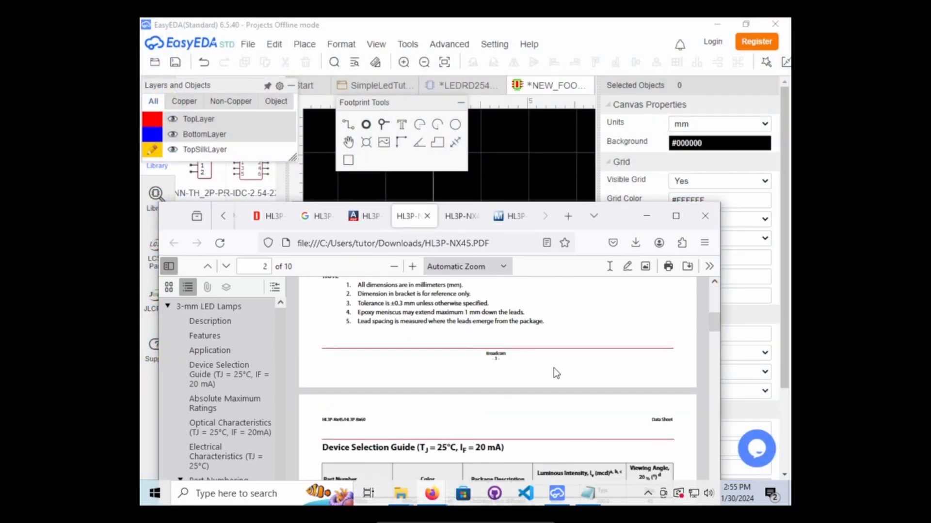
pyautogui.scroll(-10, 554, 368)
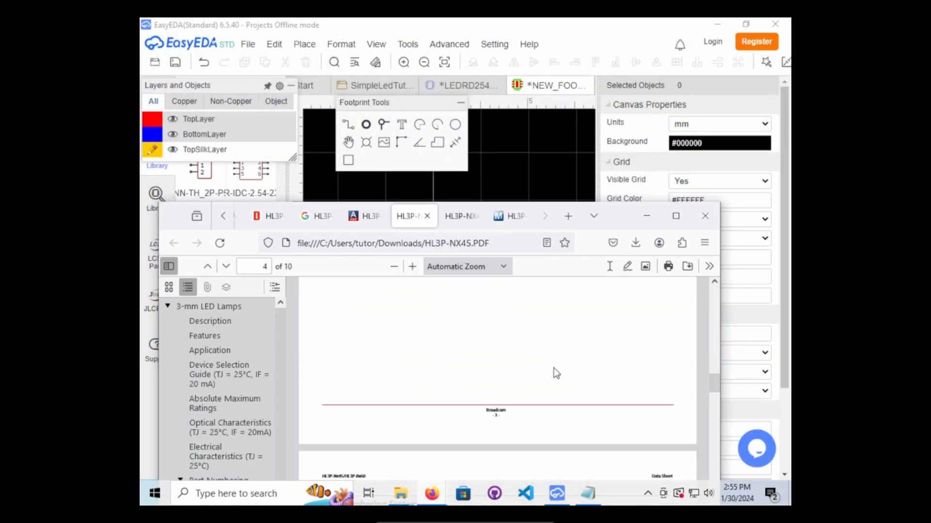
pyautogui.scroll(-10, 554, 368)
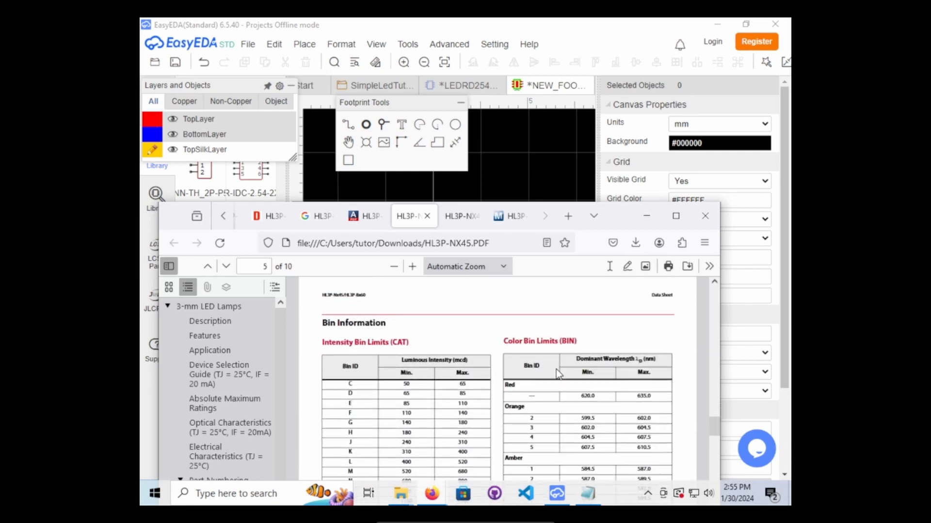
pyautogui.scroll(-5, 557, 369)
pyautogui.scroll(-15, 558, 370)
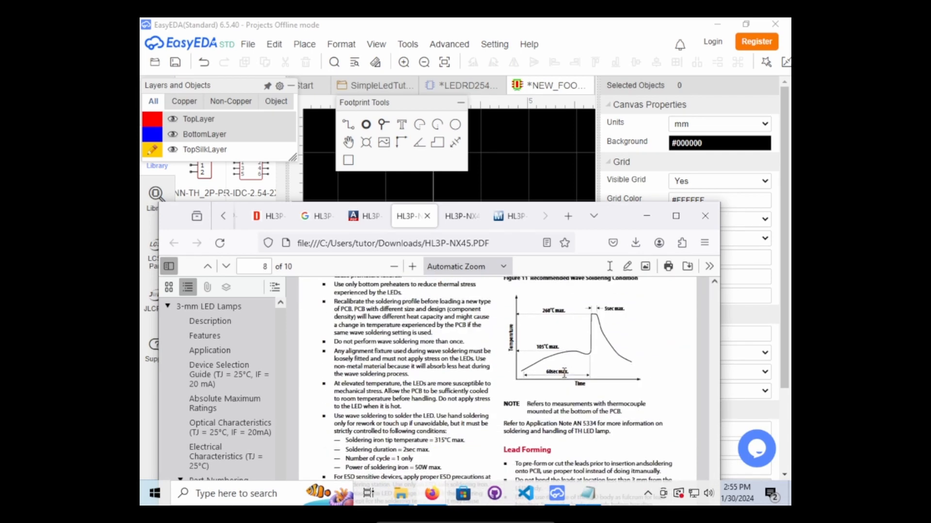
pyautogui.scroll(5, 565, 381)
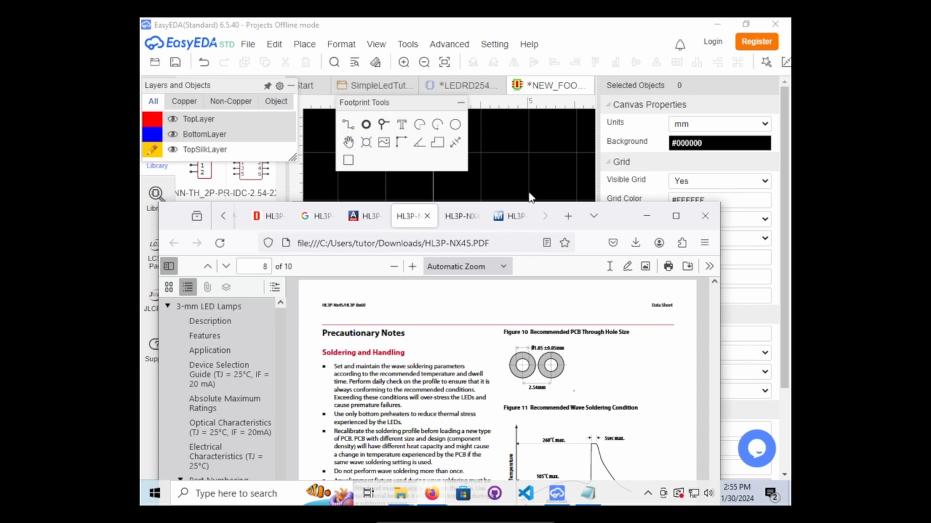
# Move both pads inside the silkscreen circle along the horizontal axis, pad 1 to about X -0.6 mm and pad 2 to the opposite side of the origin.
pyautogui.click(514, 171)
pyautogui.click(381, 296)
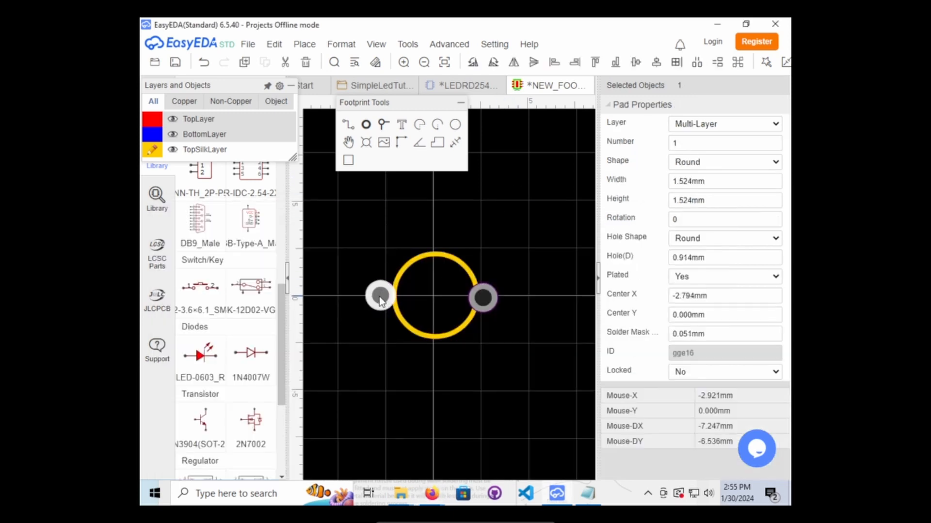
pyautogui.moveTo(380, 296); pyautogui.dragTo(420, 292)
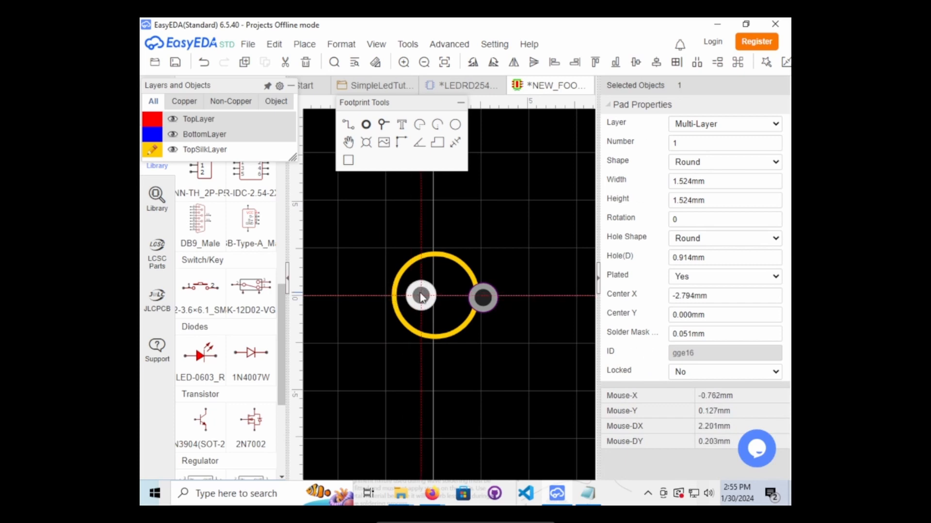
pyautogui.click(483, 297)
pyautogui.moveTo(483, 297); pyautogui.dragTo(452, 294)
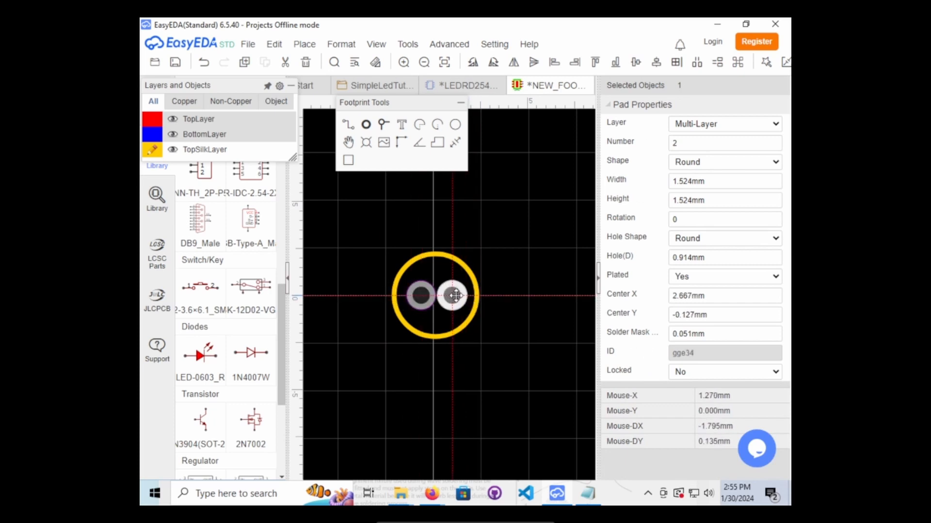
pyautogui.scroll(3, 451, 298)
# Recheck the recommended through-hole size in the datasheet and enter 1.0 for pad 1's hole diameter.
pyautogui.click(364, 298)
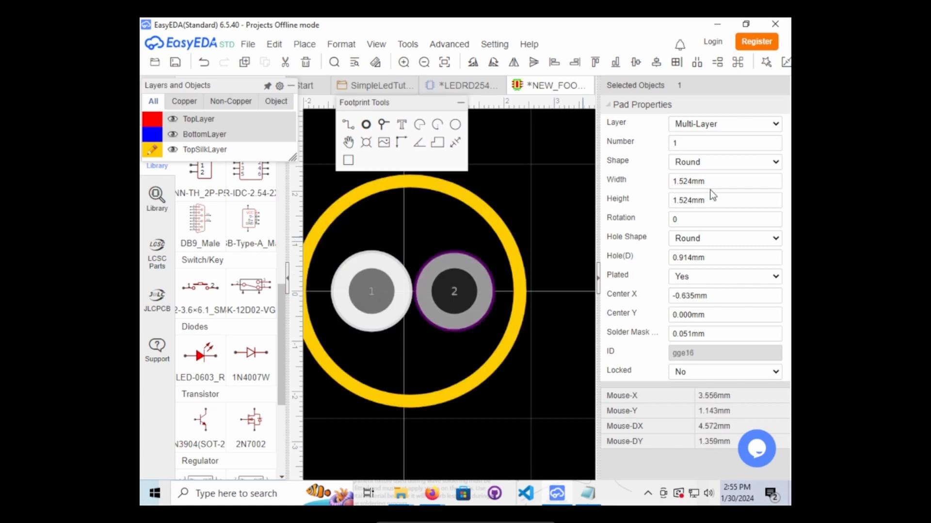
pyautogui.click(714, 259)
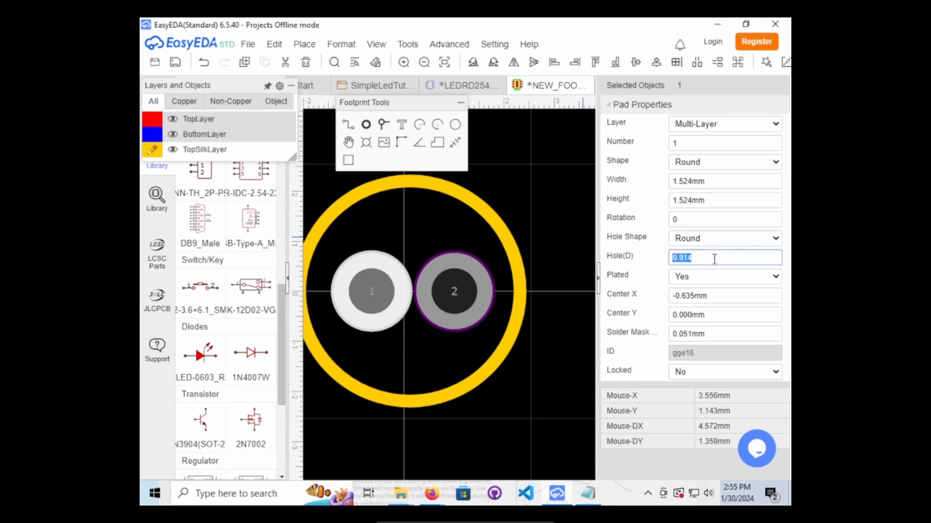
pyautogui.click(436, 491)
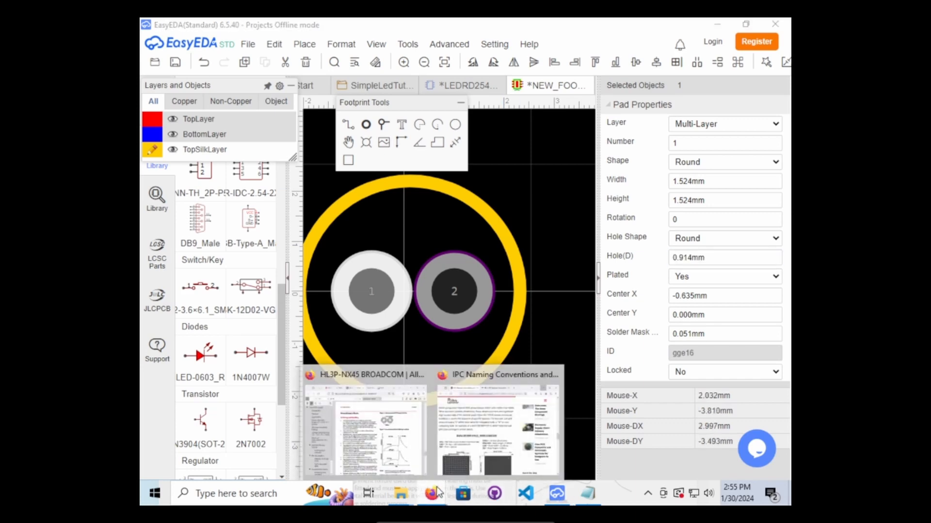
pyautogui.click(368, 417)
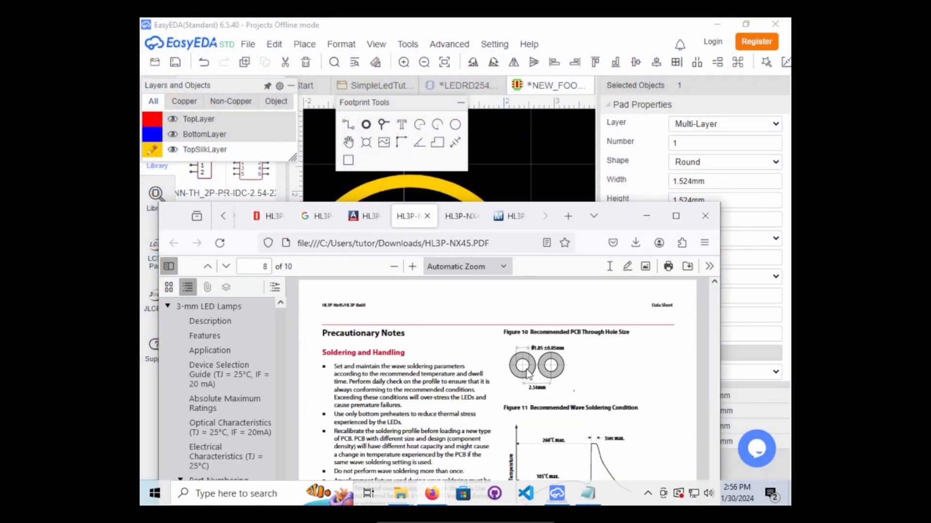
pyautogui.click(566, 164)
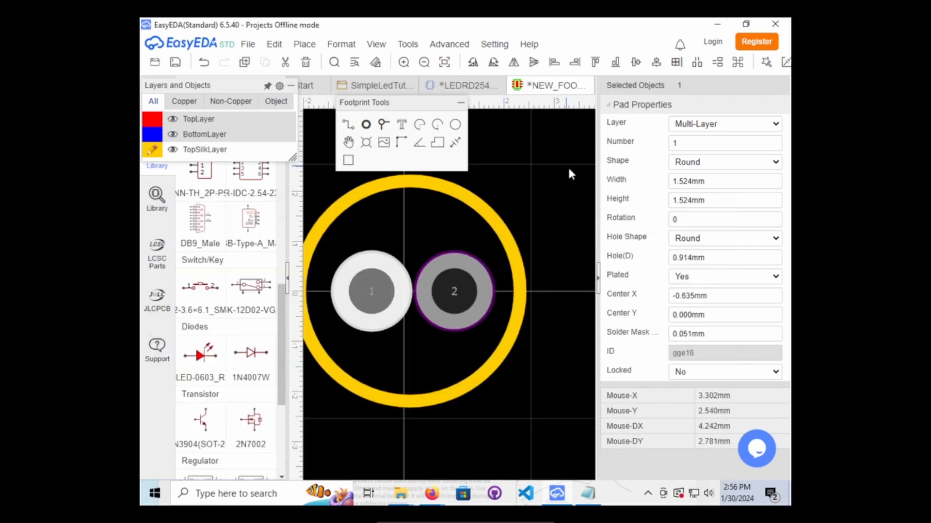
pyautogui.click(380, 303)
pyautogui.click(713, 259)
pyautogui.write('1.0')
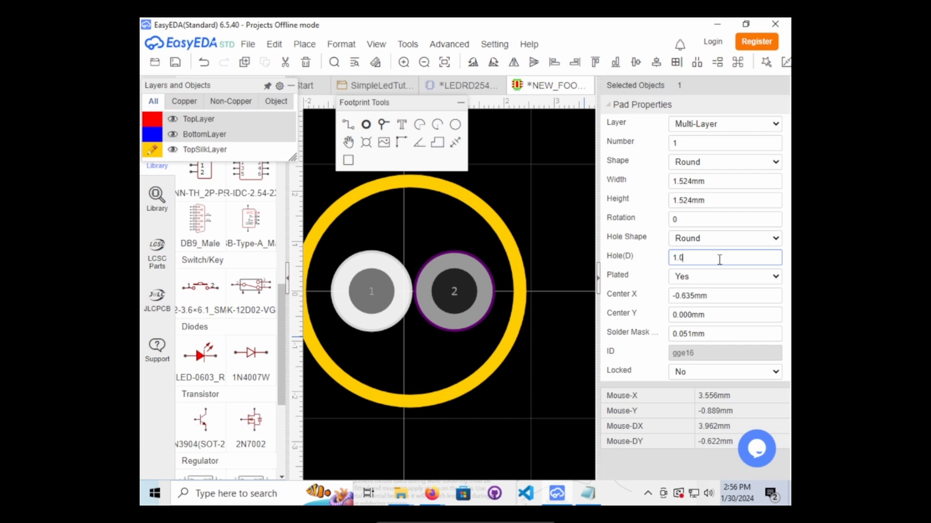
# Set the hole diameter of pads 1 and 2 to 1.05 mm each.
pyautogui.write('5')
pyautogui.press('Return')
pyautogui.click(470, 289)
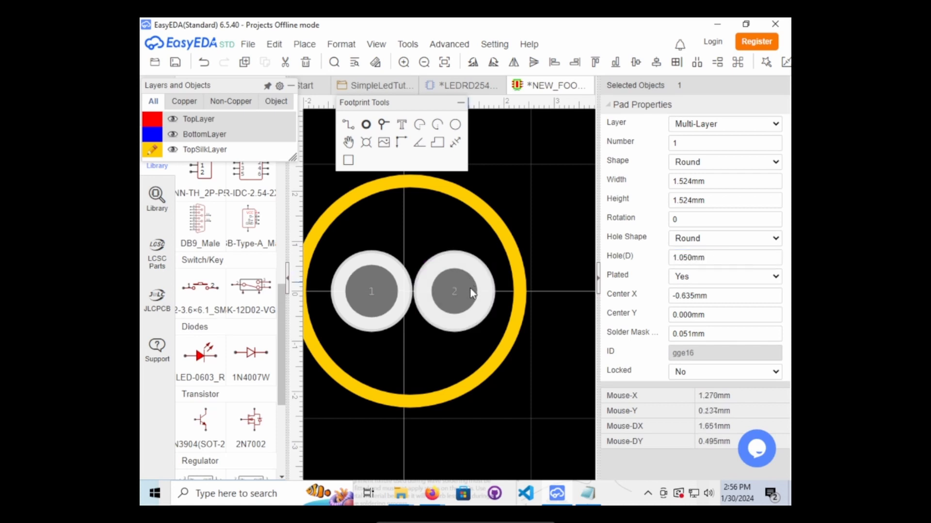
pyautogui.click(734, 252)
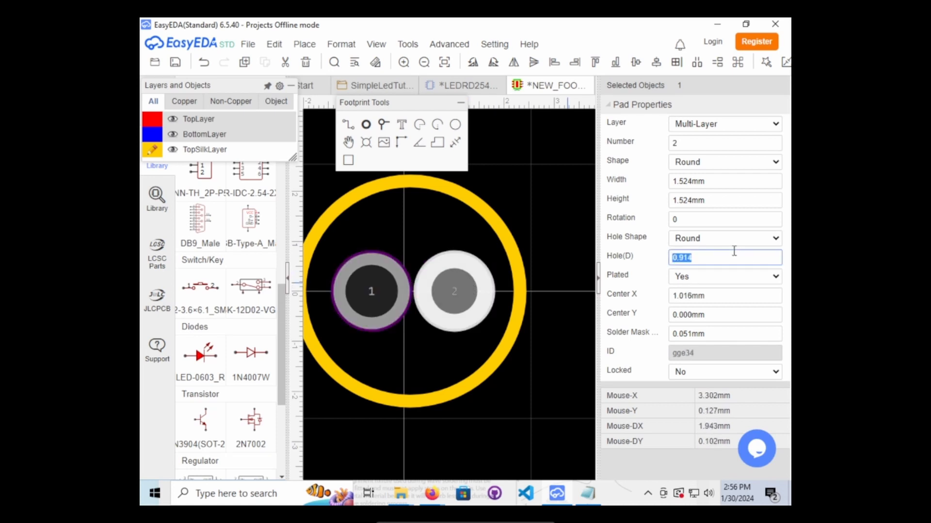
pyautogui.write('1.05')
pyautogui.press('Return')
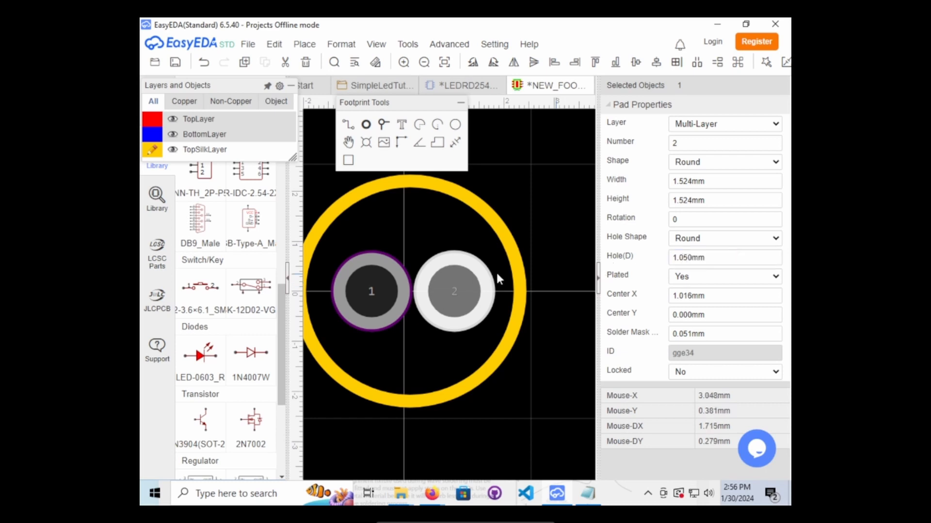
# Move pad 1 to the origin, with Center X and Center Y at 0.
pyautogui.moveTo(459, 347); pyautogui.dragTo(511, 347, button='right')
pyautogui.click(446, 299)
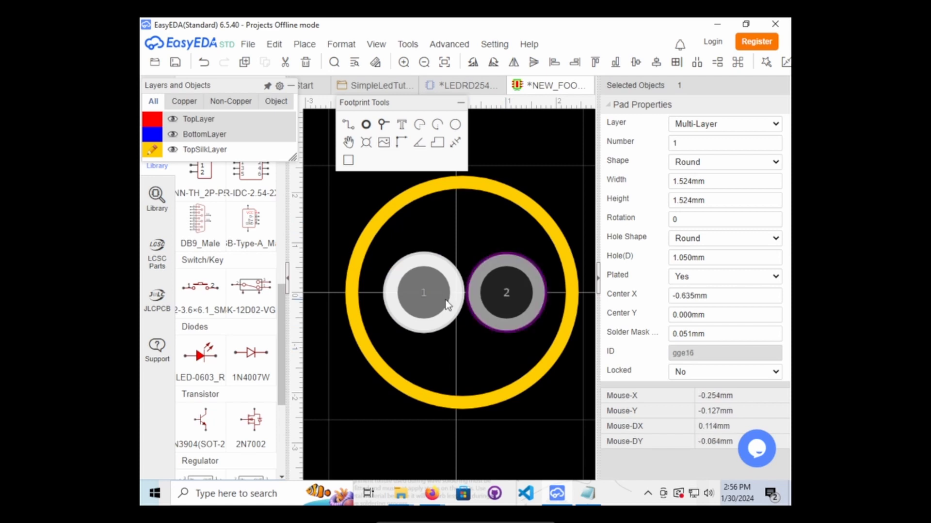
pyautogui.moveTo(440, 290); pyautogui.dragTo(463, 290)
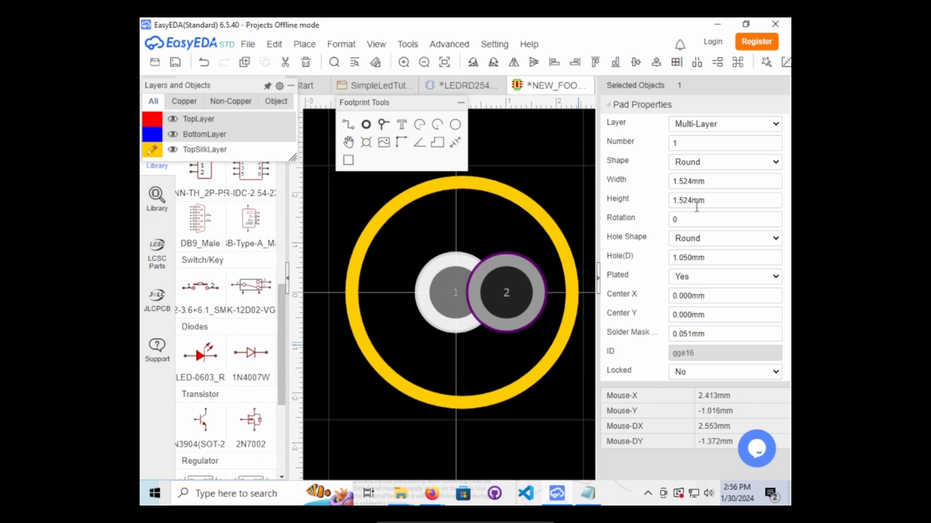
pyautogui.click(712, 295)
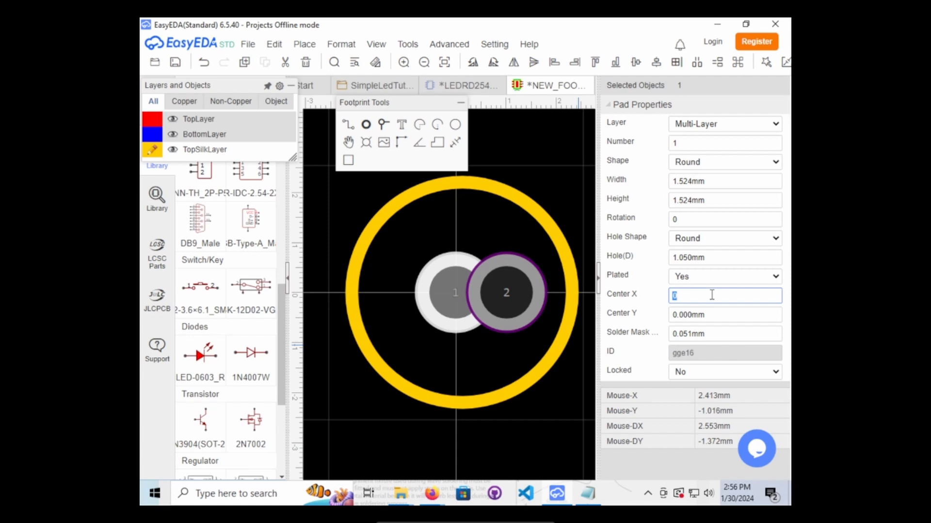
pyautogui.press('Return')
pyautogui.click(710, 315)
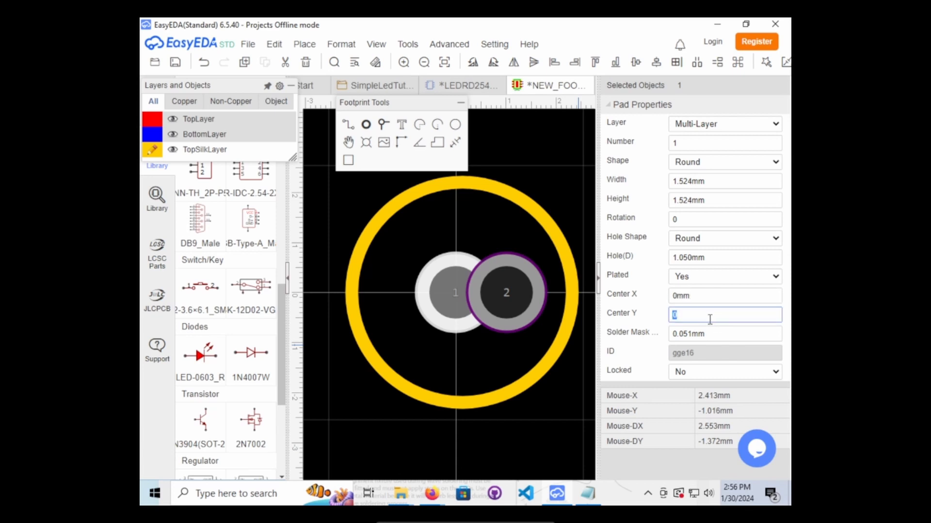
pyautogui.press('Return')
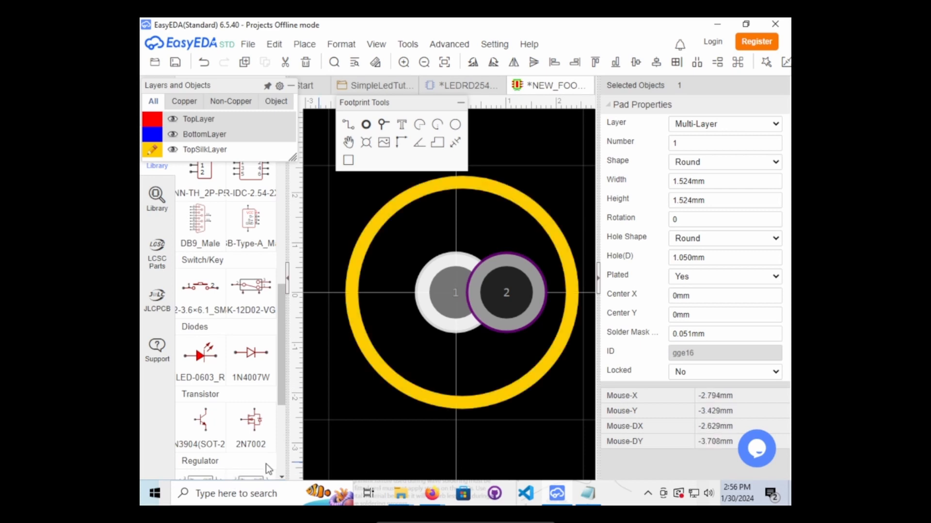
# Open the Windows Calculator and divide the 2.54 pad spacing by 2.
pyautogui.click(242, 493)
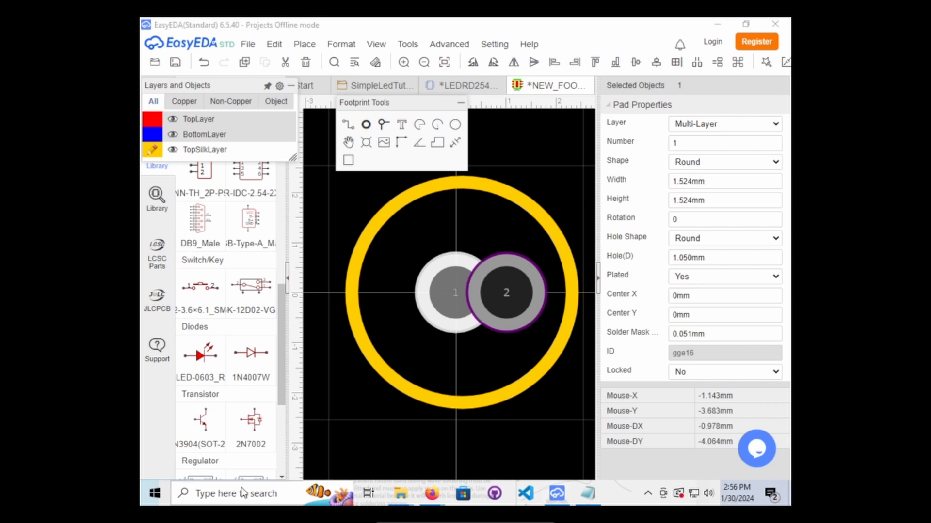
pyautogui.write('calc')
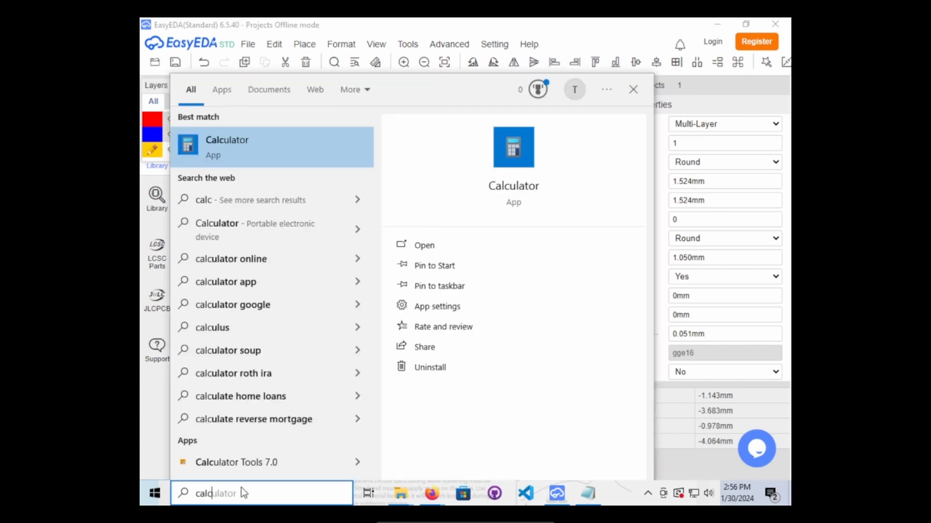
pyautogui.press('Return')
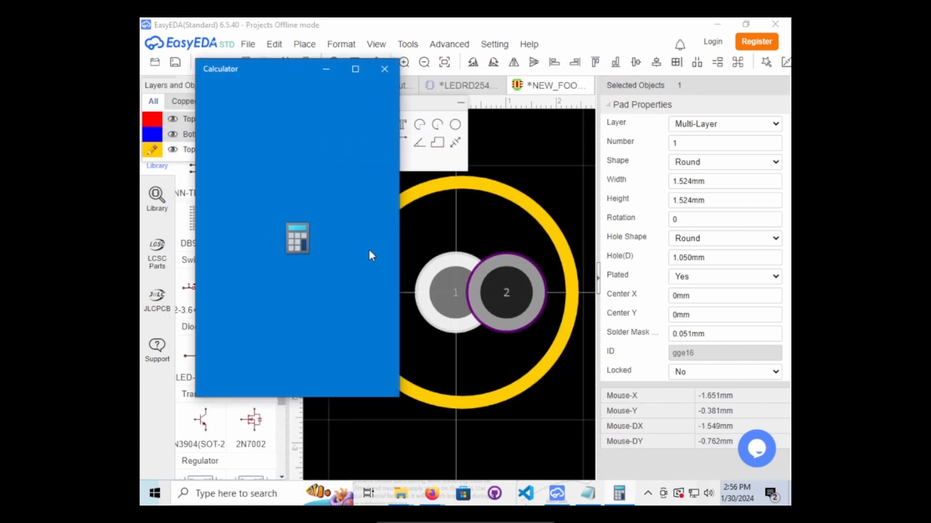
pyautogui.write('2.54')
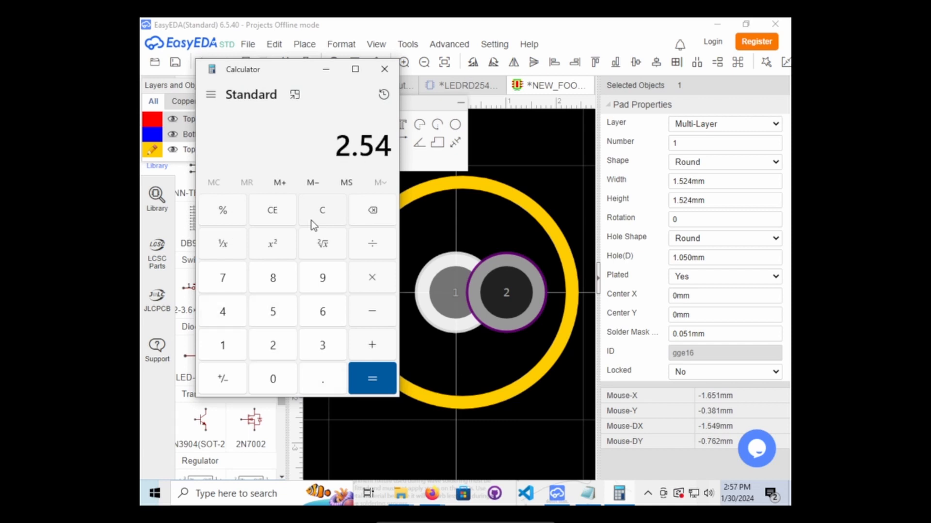
pyautogui.write('/2')
pyautogui.press('Return')
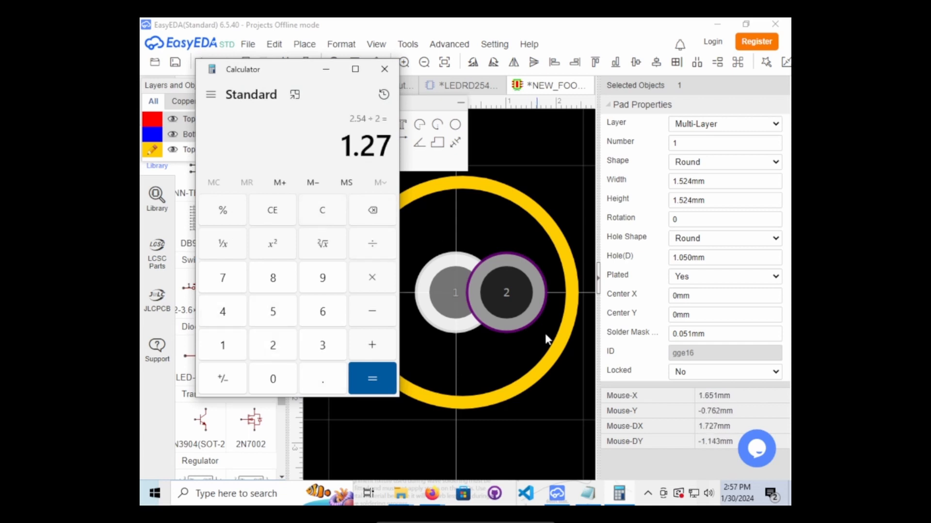
# Back in EasyEDA, try a Center Y of 1.27 mm for pad 1 and return it to 0.
pyautogui.click(435, 294)
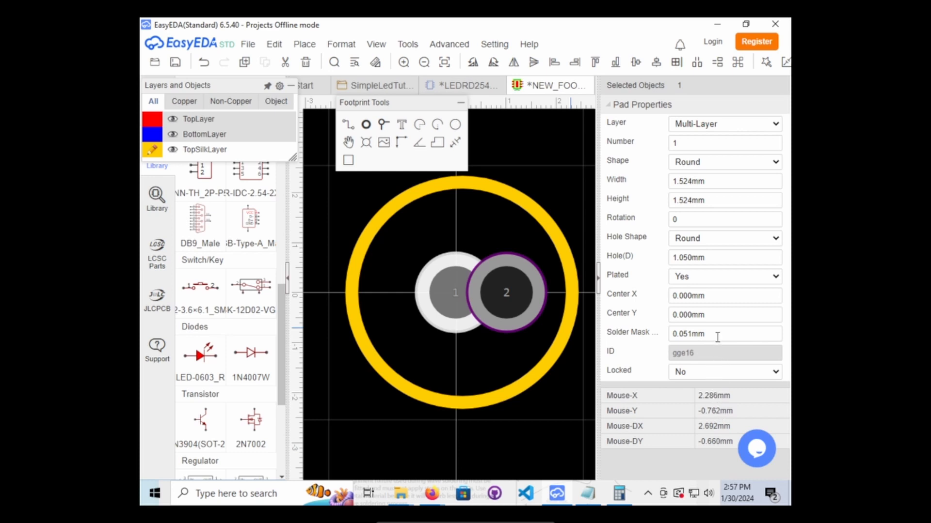
pyautogui.doubleClick(710, 316)
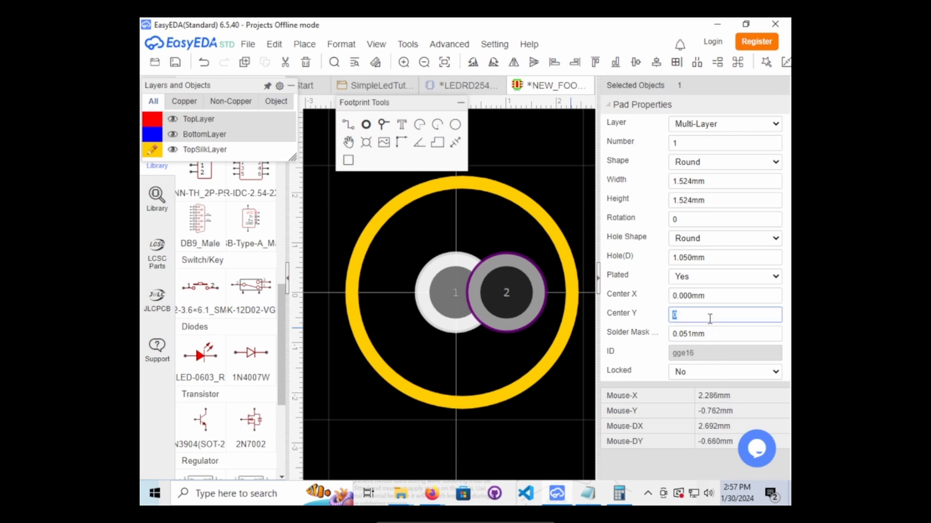
pyautogui.write('1.27')
pyautogui.press('Return')
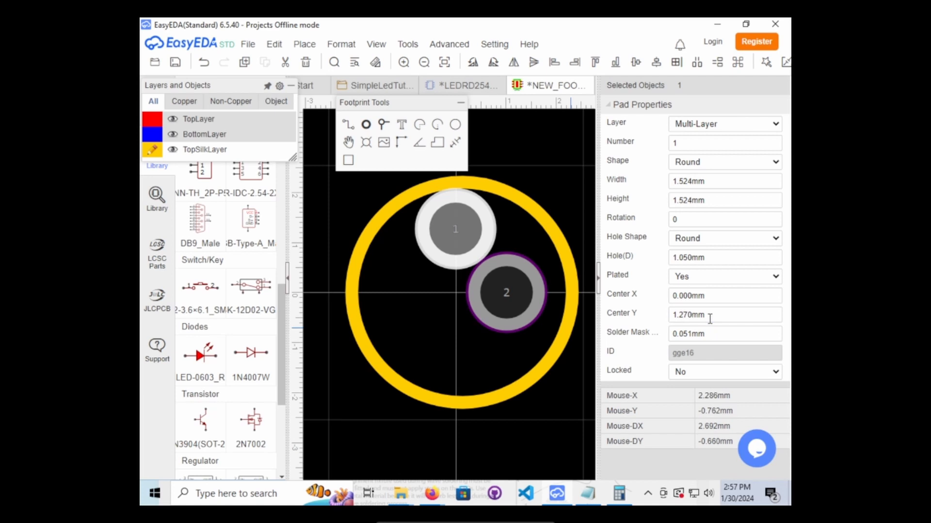
pyautogui.doubleClick(710, 318)
pyautogui.write('0')
pyautogui.press('Return')
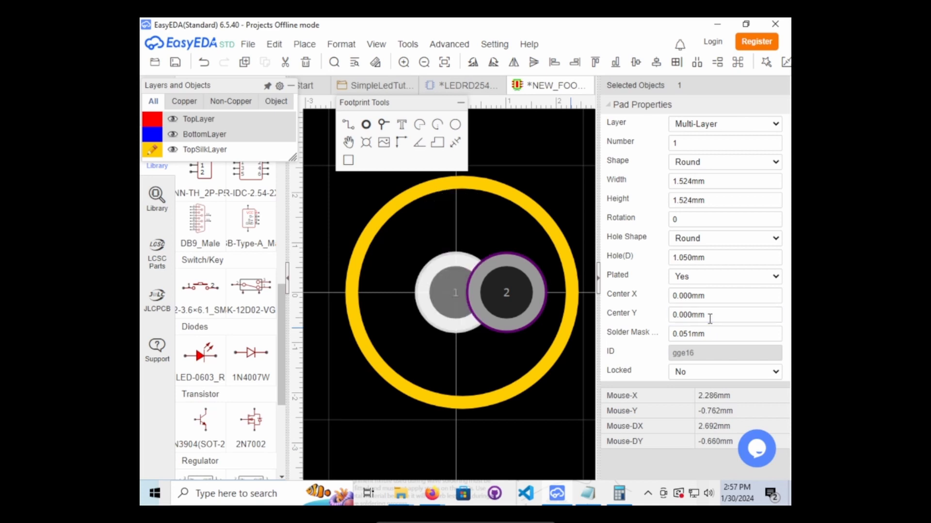
# Set the Center X of pad 1 to 1.27 mm.
pyautogui.doubleClick(699, 295)
pyautogui.write('1.2')
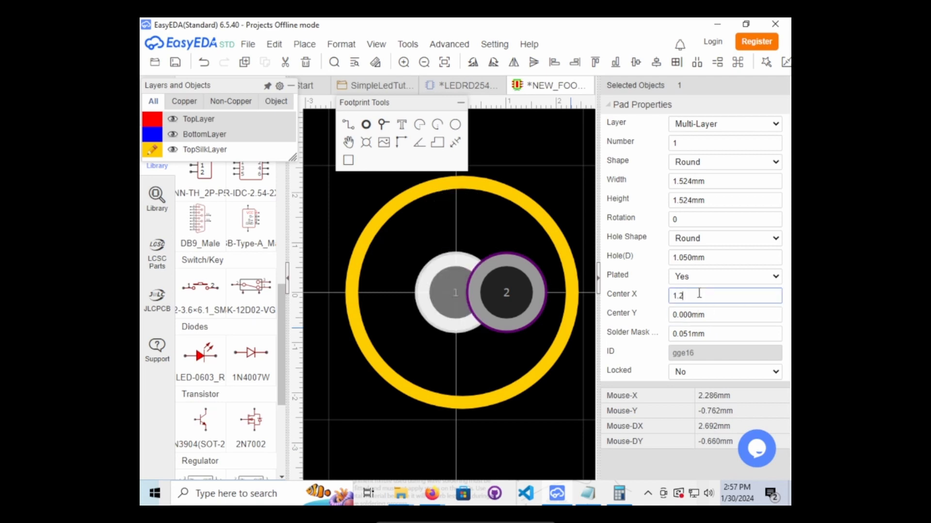
pyautogui.write('7')
pyautogui.press('Return')
# Set the Center X of pad 1 to -1.27 mm.
pyautogui.doubleClick(672, 296)
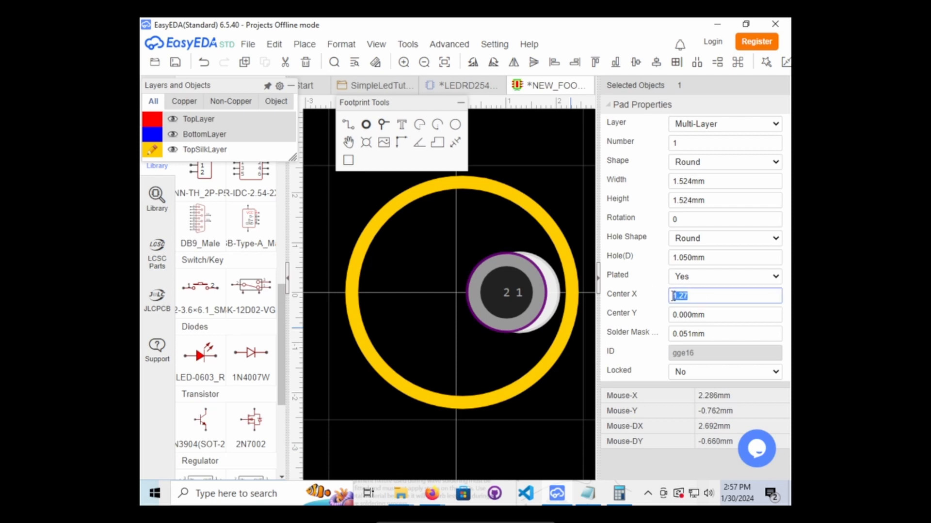
pyautogui.press('BackSpace')
pyautogui.write('-1.27')
pyautogui.press('Return')
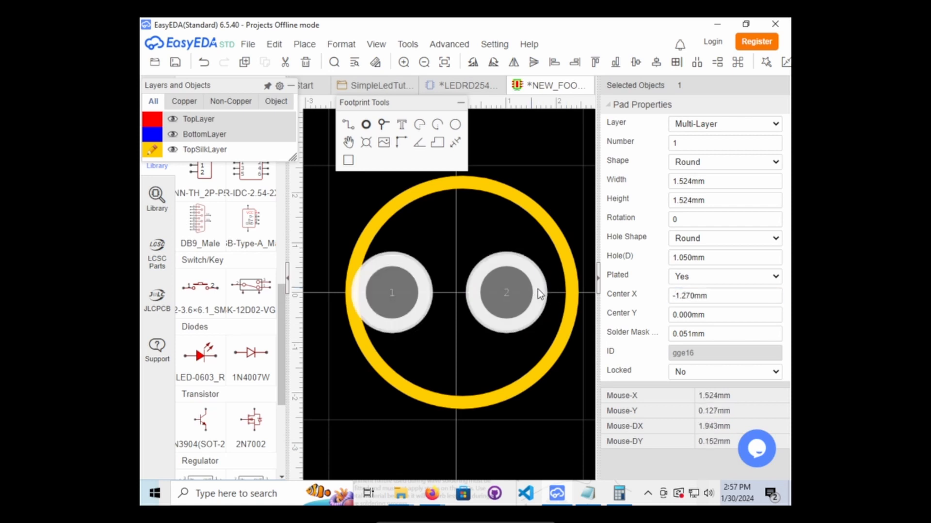
# Set the Center X of pad 2 to 1.27 mm.
pyautogui.click(514, 294)
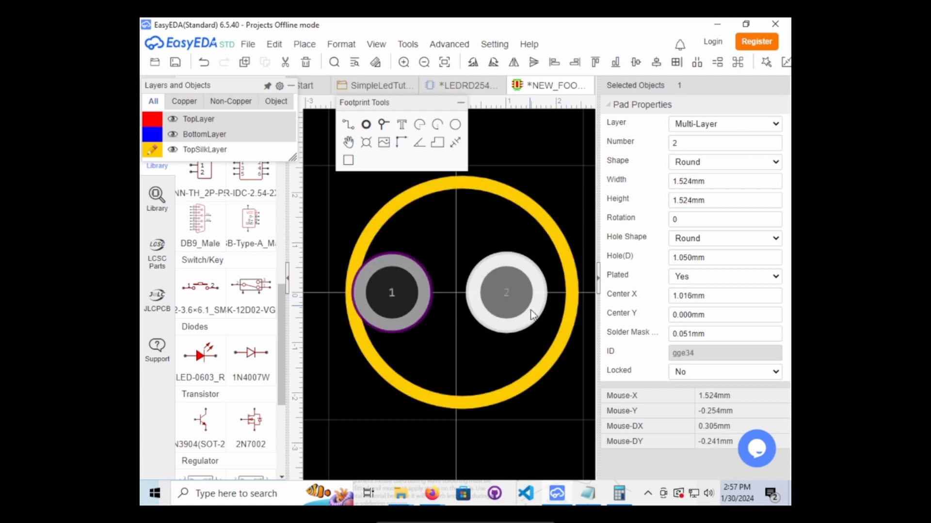
pyautogui.click(692, 297)
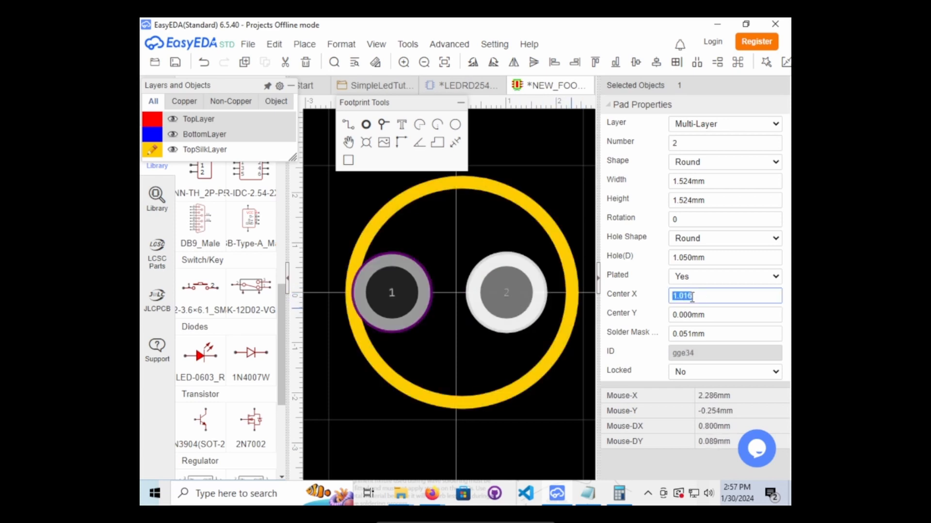
pyautogui.write('1.27')
pyautogui.press('Return')
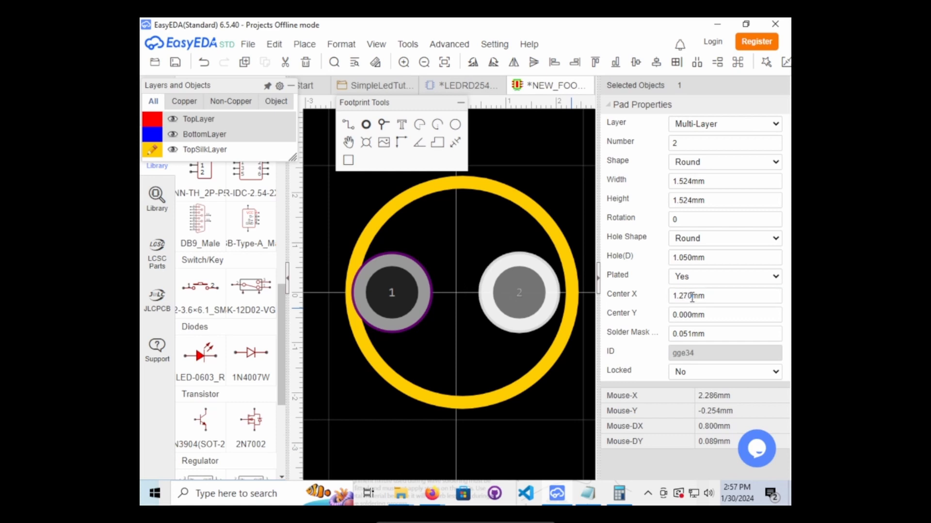
# Centre the silkscreen circle on the origin by setting its Center X to 0.
pyautogui.click(493, 397)
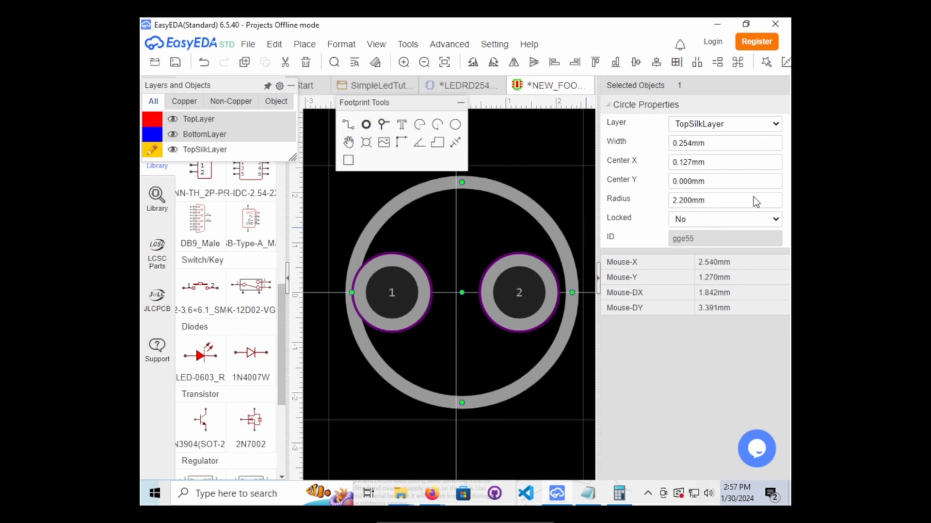
pyautogui.click(722, 167)
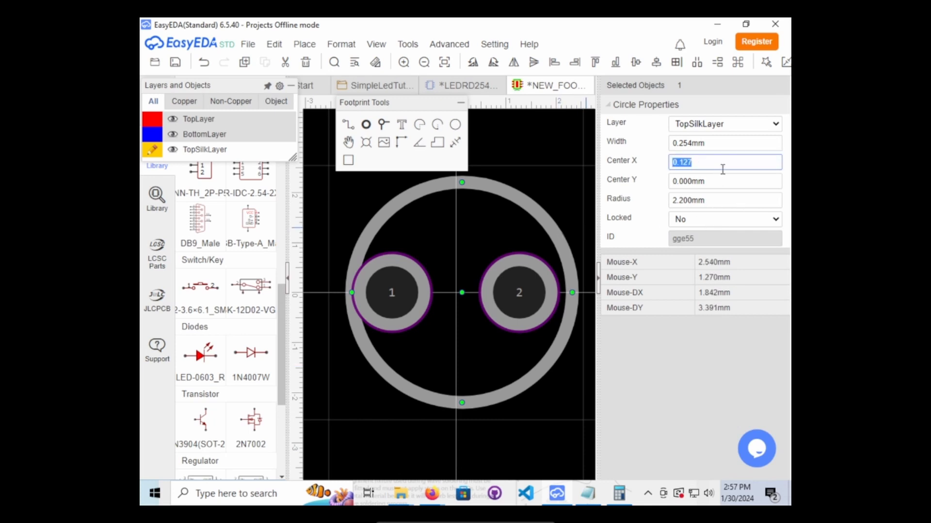
pyautogui.write('0')
pyautogui.press('Return')
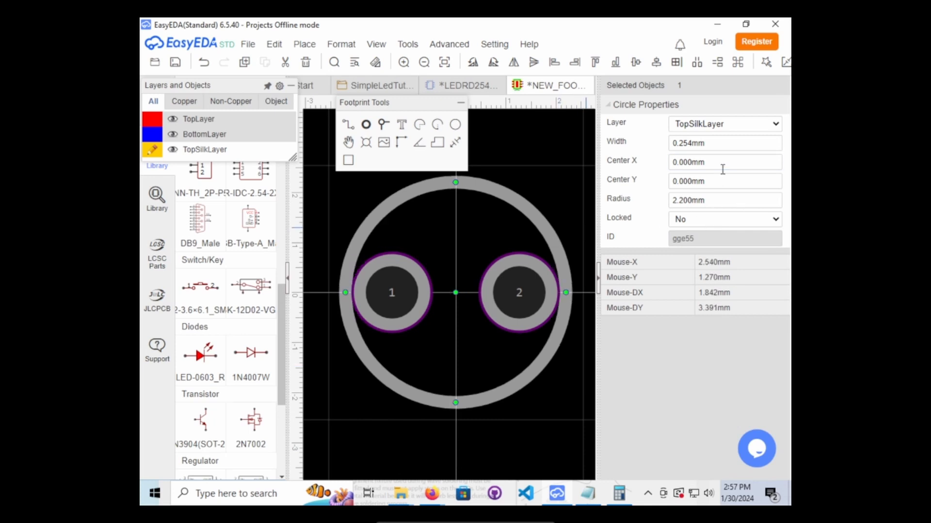
pyautogui.click(557, 447)
pyautogui.click(522, 322)
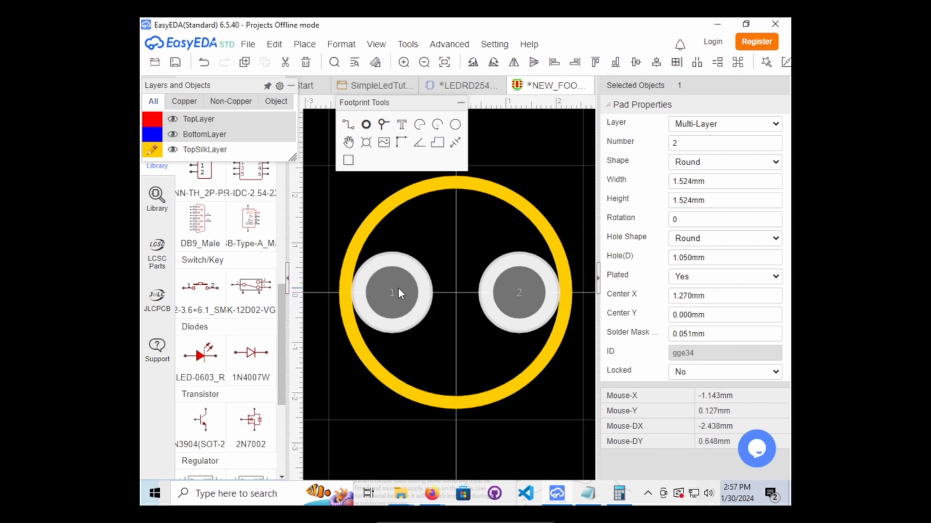
pyautogui.click(579, 173)
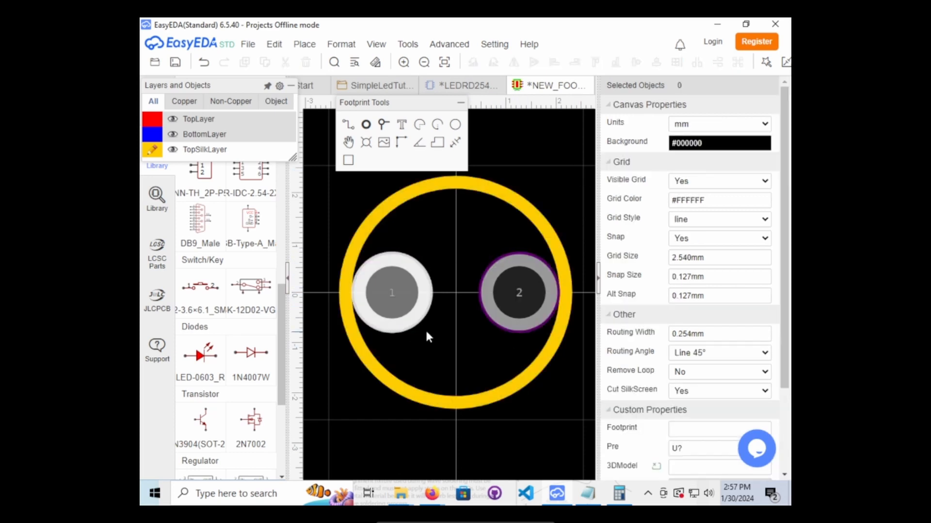
pyautogui.scroll(-1, 461, 350)
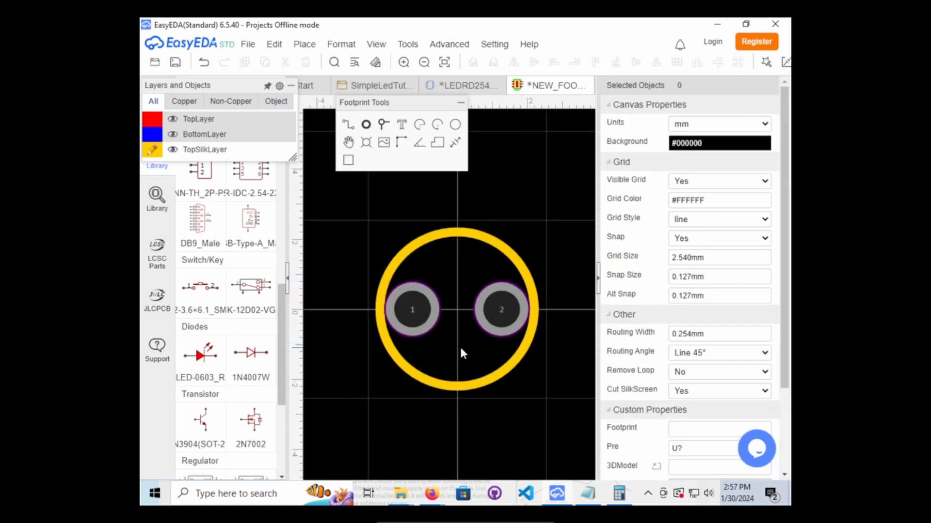
pyautogui.scroll(1, 460, 347)
# Try the Slot hole shape on pad 1 and return it to Round.
pyautogui.click(421, 295)
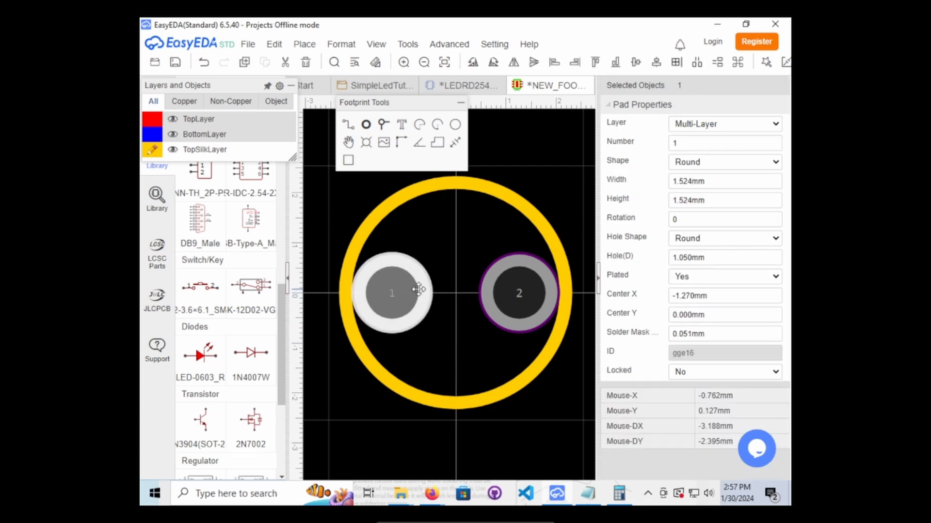
pyautogui.click(711, 248)
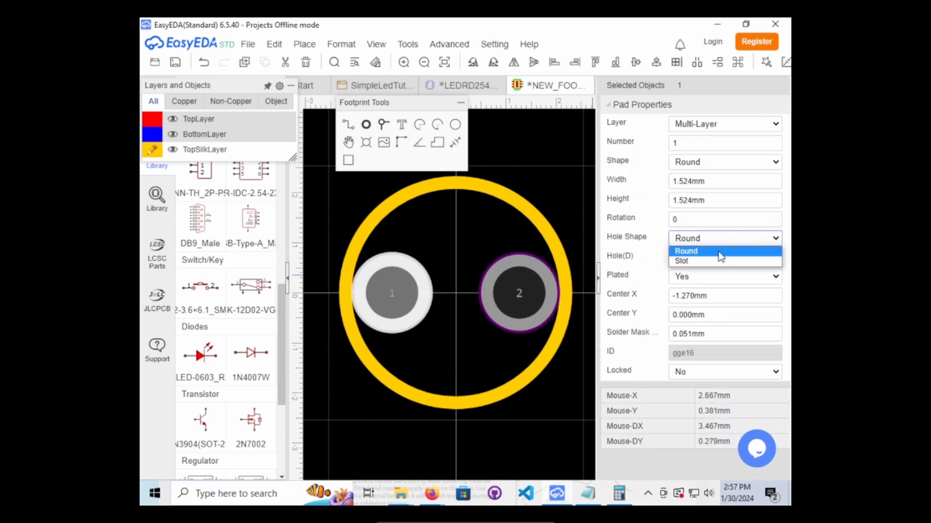
pyautogui.click(716, 260)
pyautogui.click(726, 242)
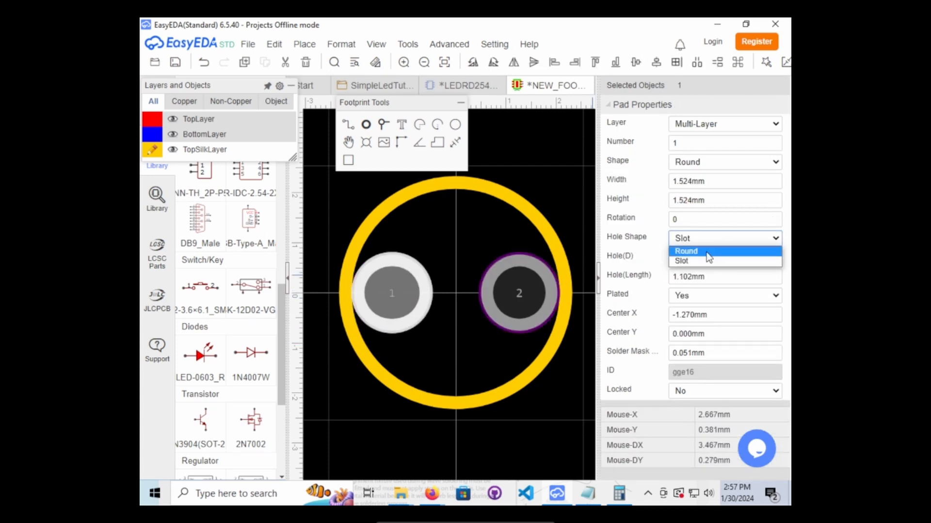
pyautogui.click(707, 250)
# Change the shape of pad 1 to Rectangle and deselect it.
pyautogui.click(735, 165)
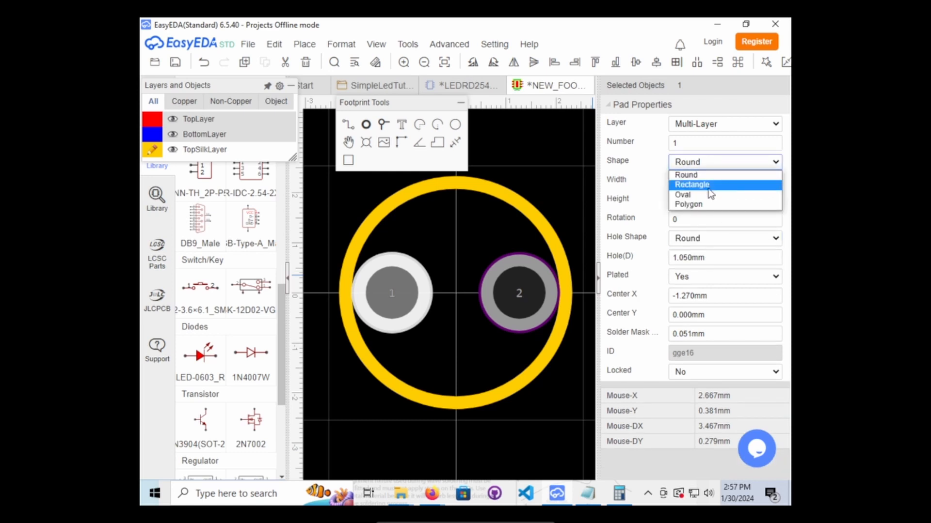
pyautogui.click(709, 185)
pyautogui.click(443, 435)
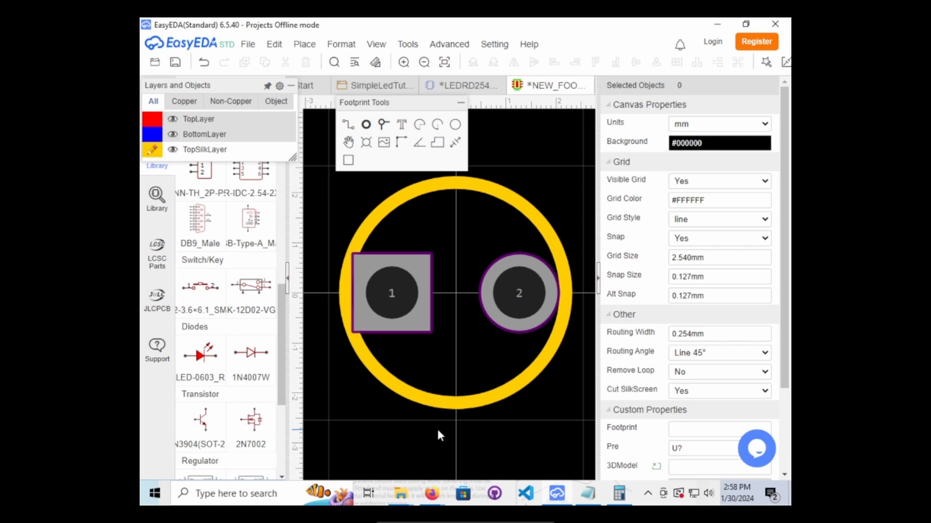
# Set the footprint's Pre designator to D? in its custom properties.
pyautogui.scroll(-3, 678, 349)
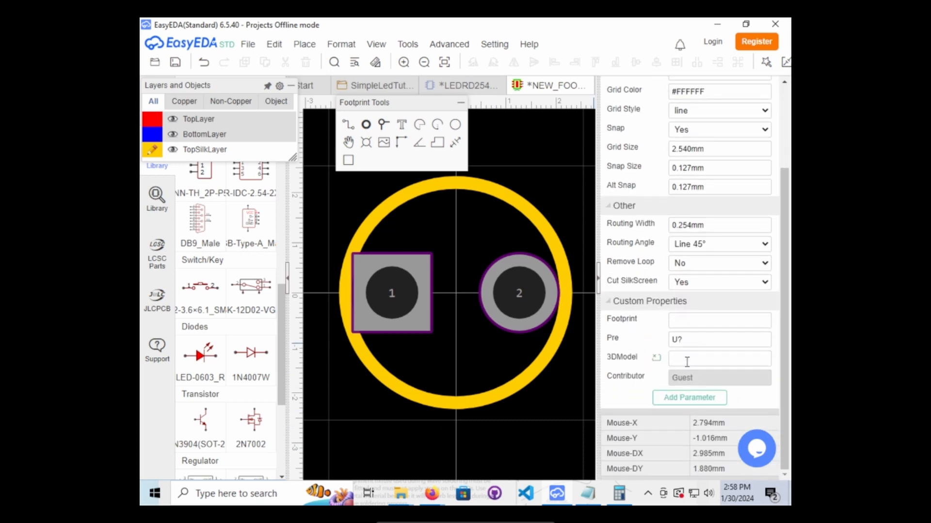
pyautogui.doubleClick(677, 340)
pyautogui.write('D')
pyautogui.click(701, 316)
pyautogui.click(684, 323)
pyautogui.scroll(3, 707, 325)
pyautogui.scroll(-3, 707, 329)
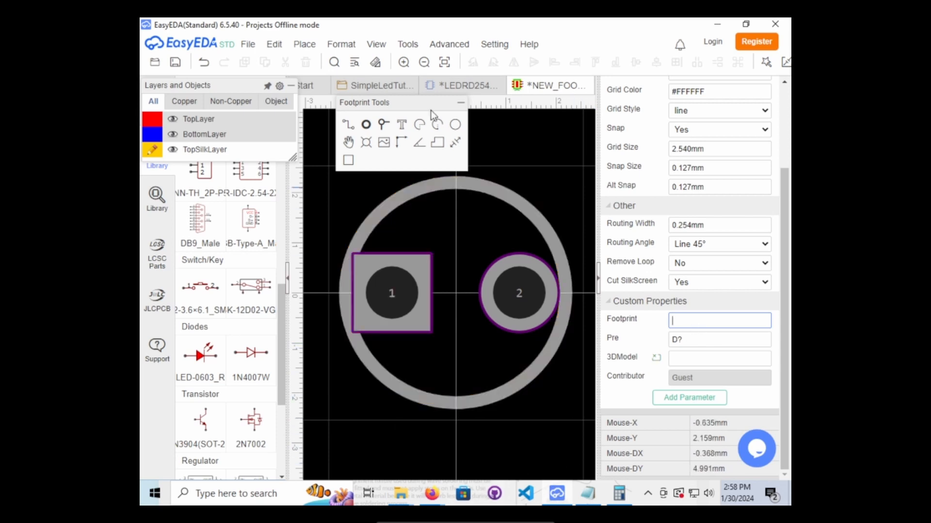
# Copy LEDRD254P_4X44X54 from the Notepad note and set it as the footprint's name in EasyEDA.
pyautogui.click(340, 46)
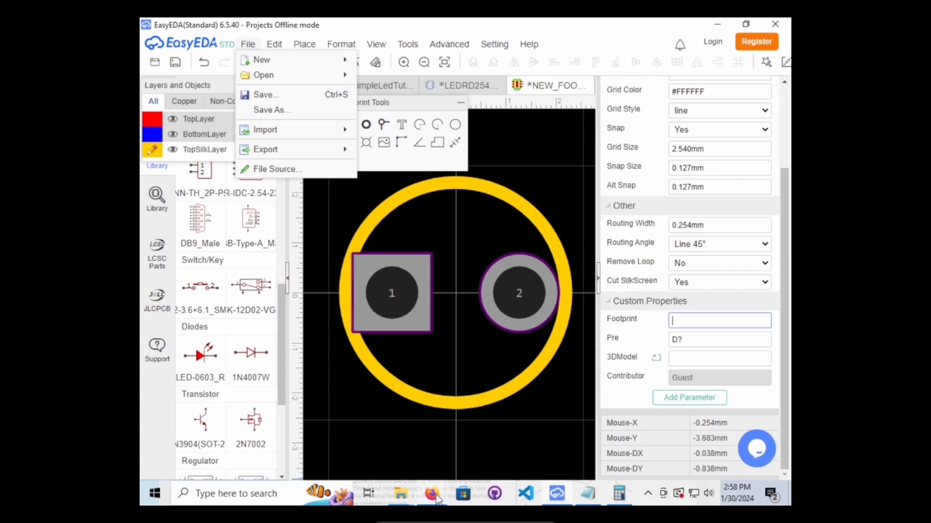
pyautogui.moveTo(407, 496)
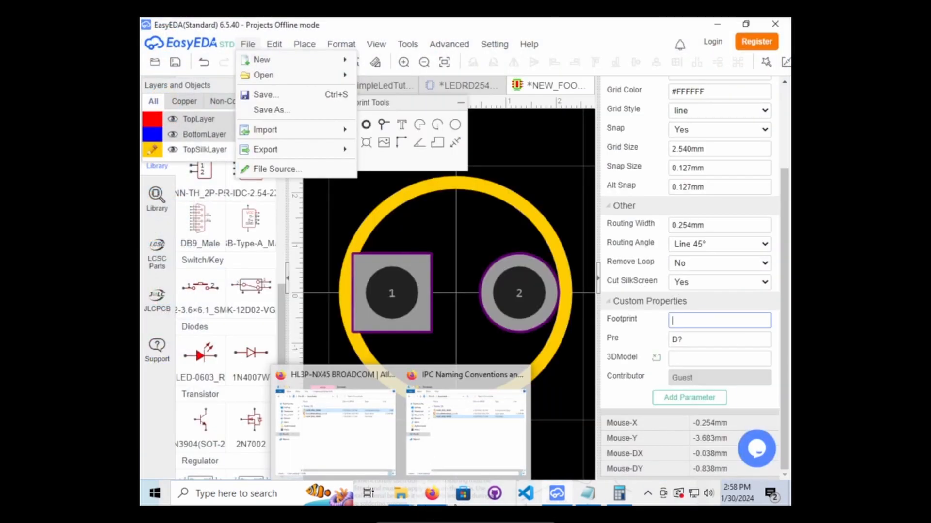
pyautogui.moveTo(563, 499)
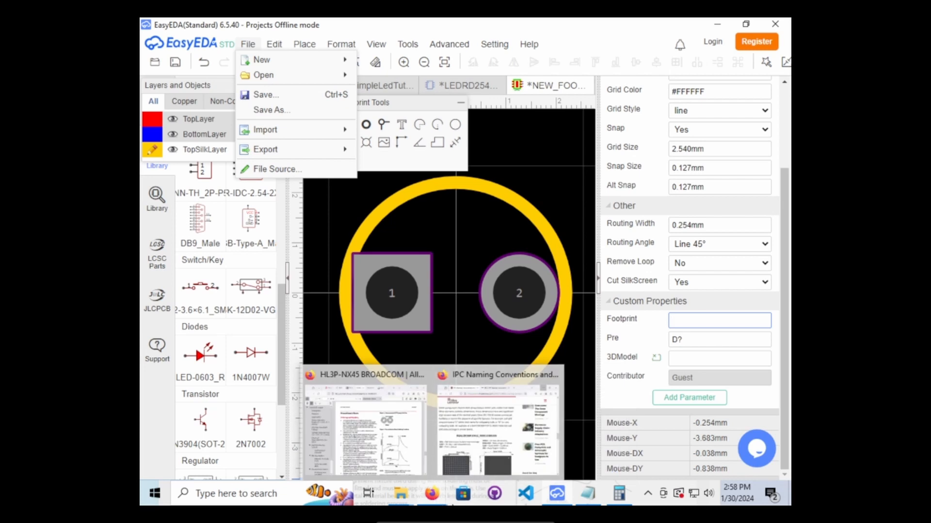
pyautogui.click(595, 494)
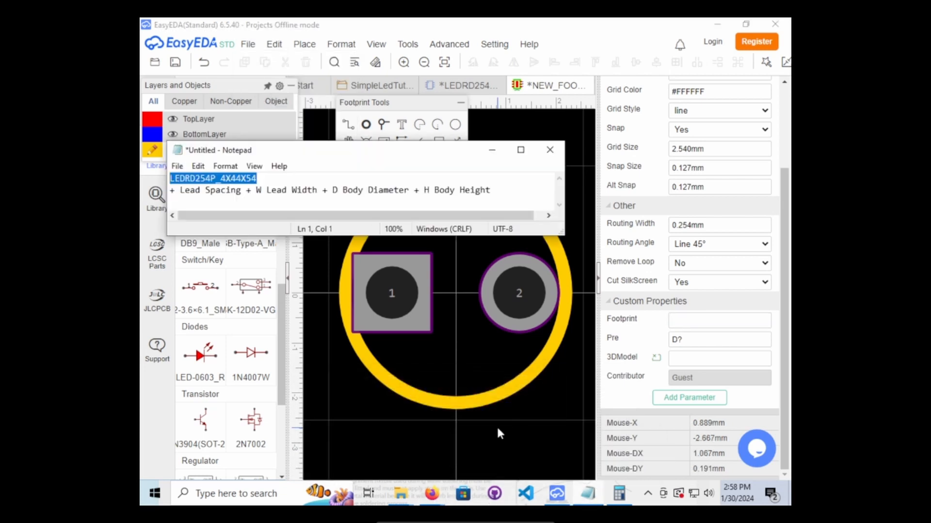
pyautogui.rightClick(241, 183)
pyautogui.click(269, 218)
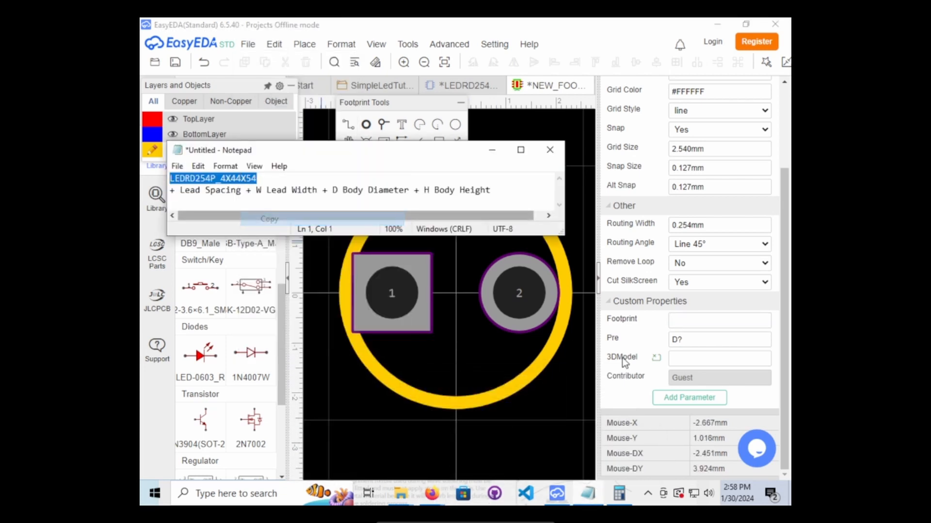
pyautogui.click(680, 319)
pyautogui.hotkey('ctrl', 'v')
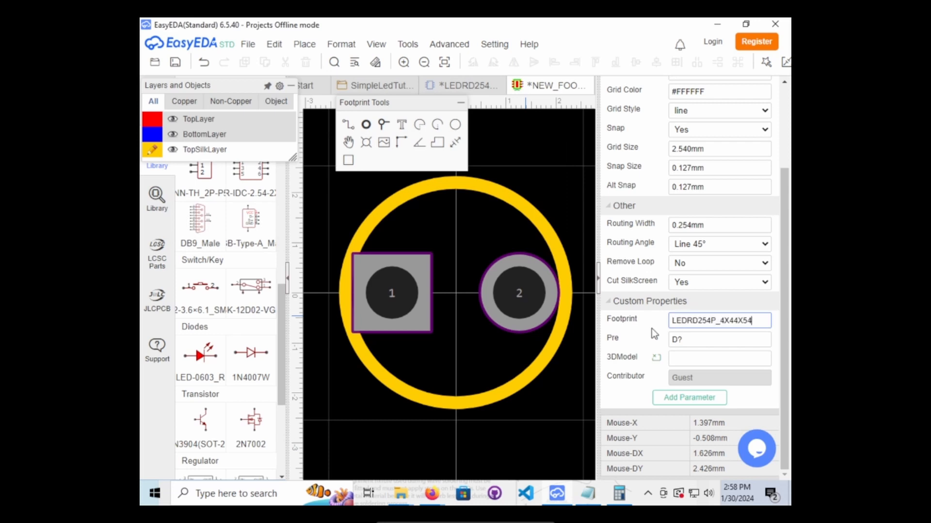
pyautogui.click(560, 160)
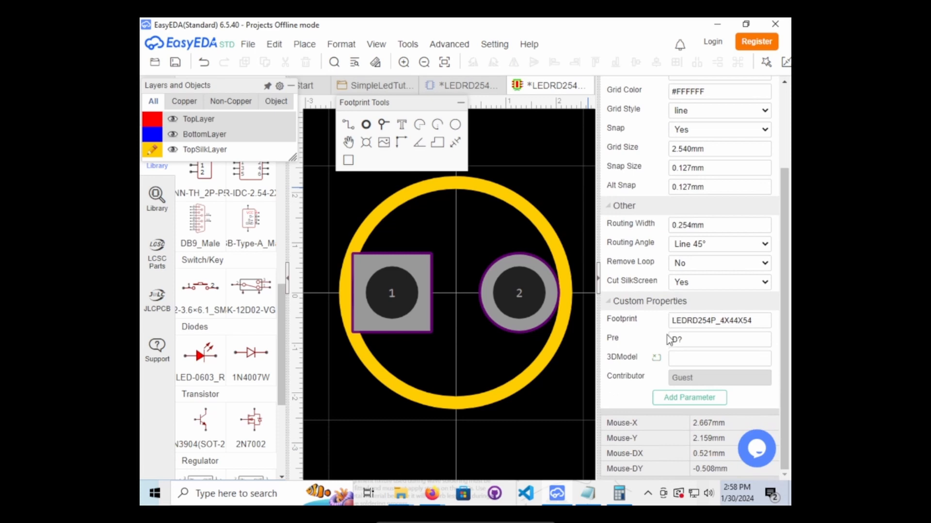
pyautogui.scroll(3, 676, 295)
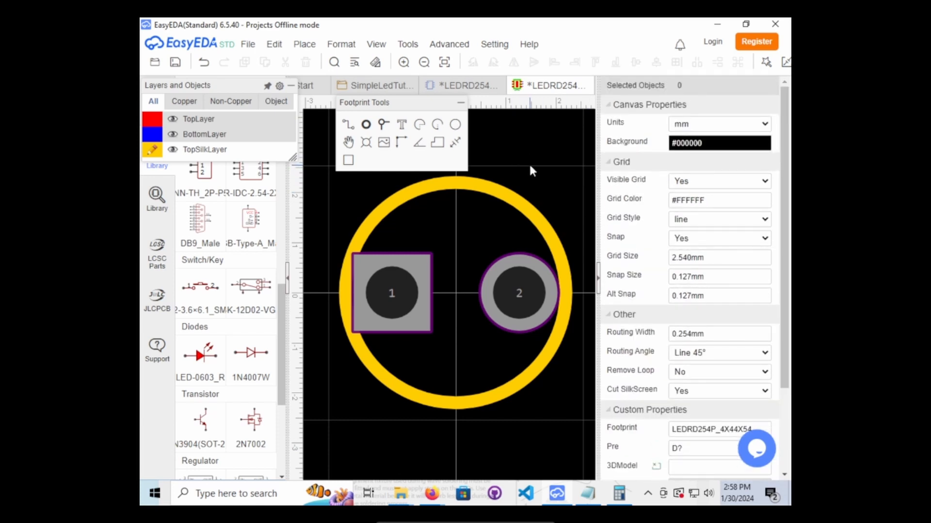
# Try to assign LEDRD254P_4X44X54 to the LED symbol by filtering the Footprint Manager's component list and updating the footprint.
pyautogui.click(462, 86)
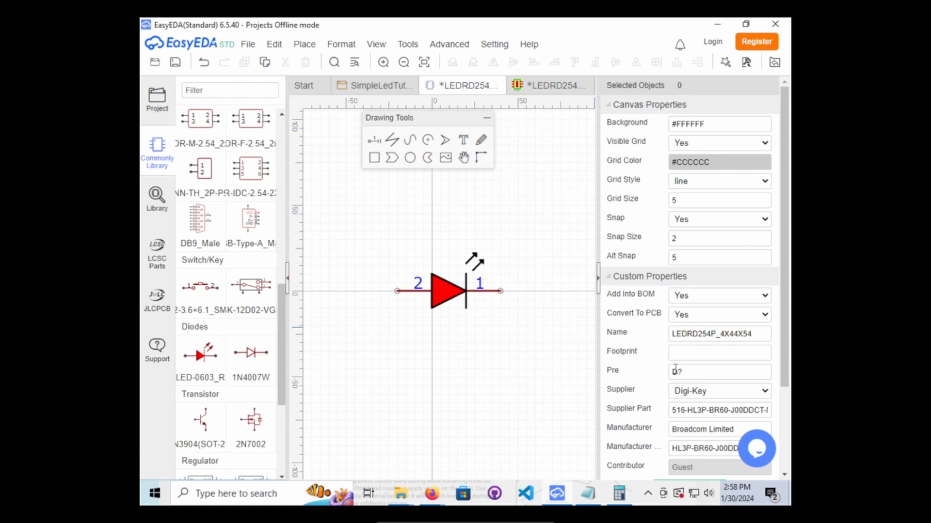
pyautogui.click(686, 353)
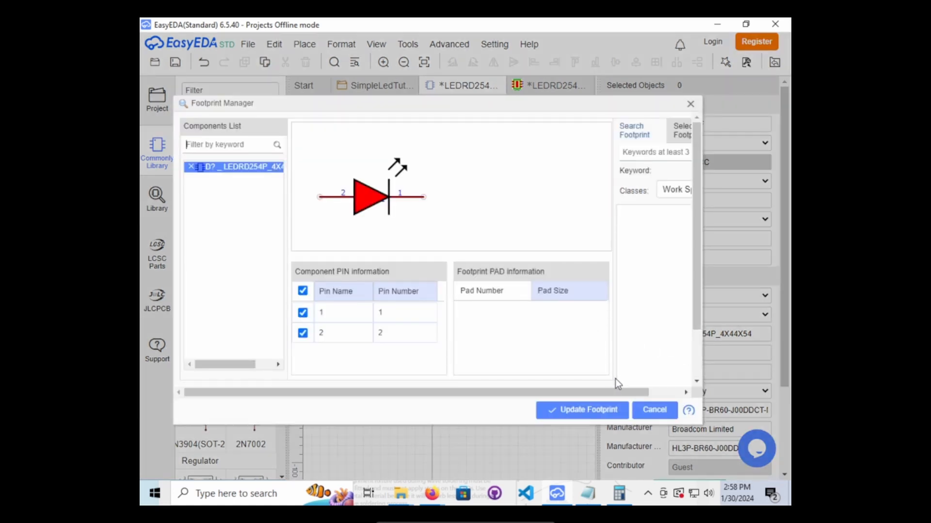
pyautogui.hotkey('ctrl', 'v')
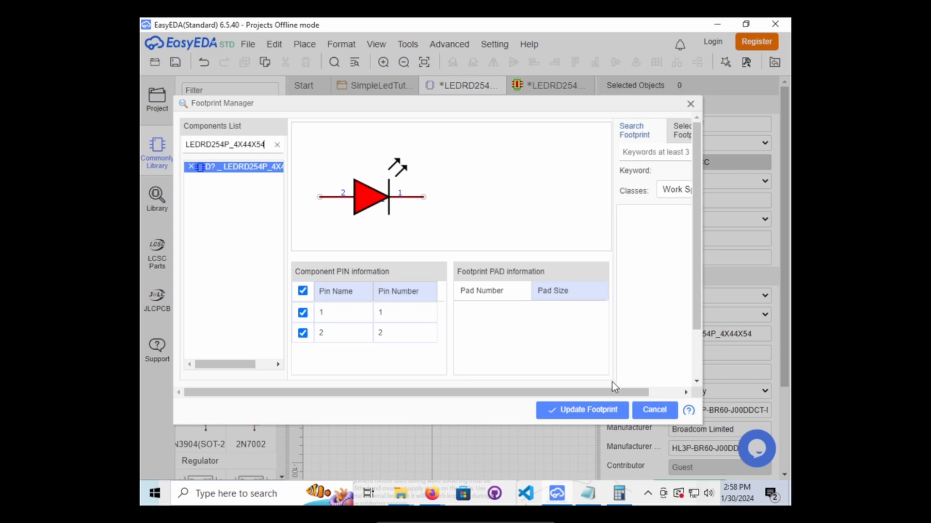
pyautogui.click(581, 412)
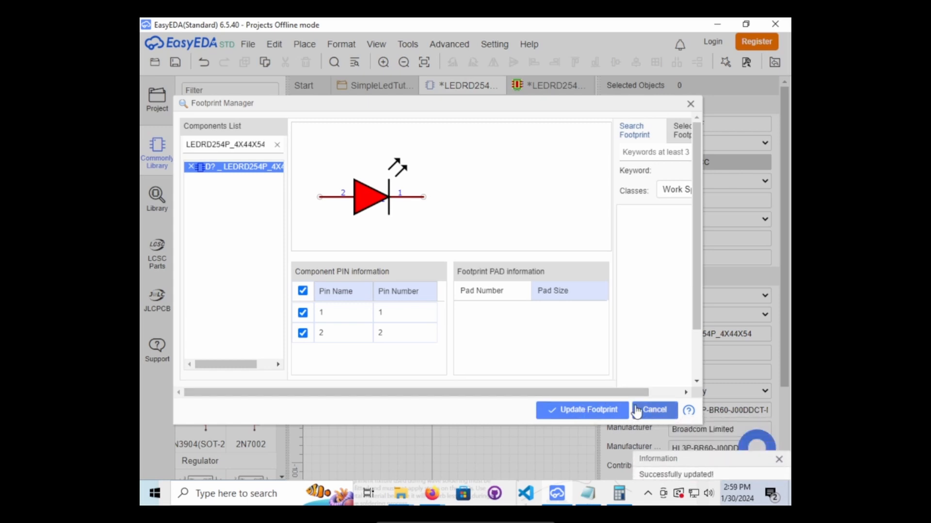
pyautogui.click(589, 410)
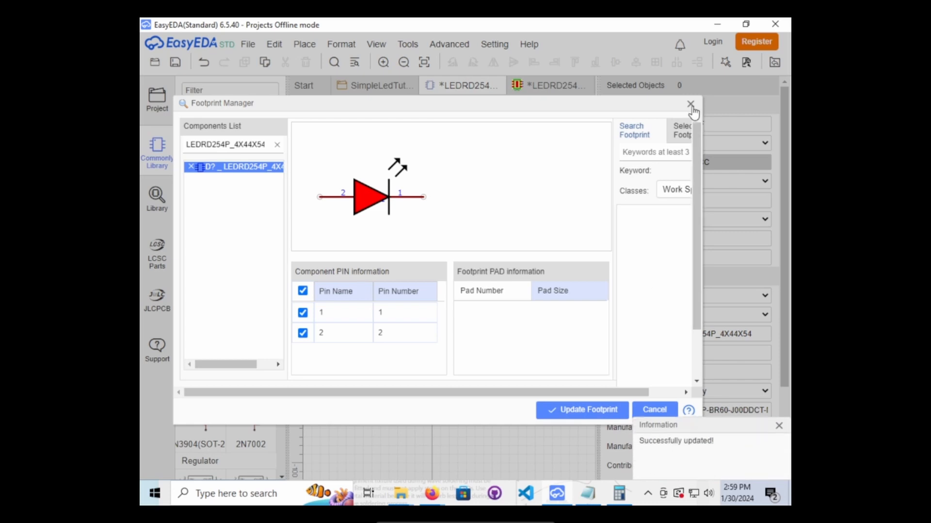
# Browse the Work Space class and its tags for a footprint to select for the LED symbol.
pyautogui.click(682, 131)
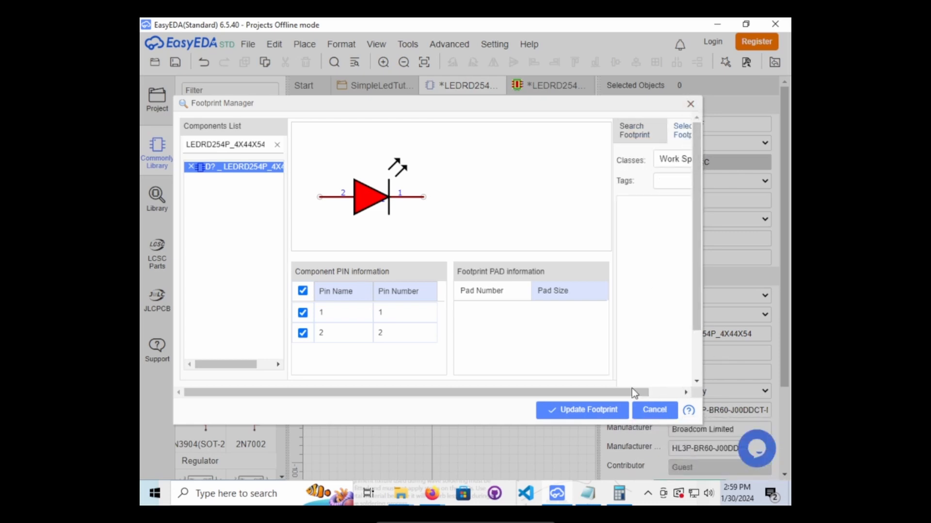
pyautogui.moveTo(632, 388); pyautogui.dragTo(663, 389)
pyautogui.click(669, 182)
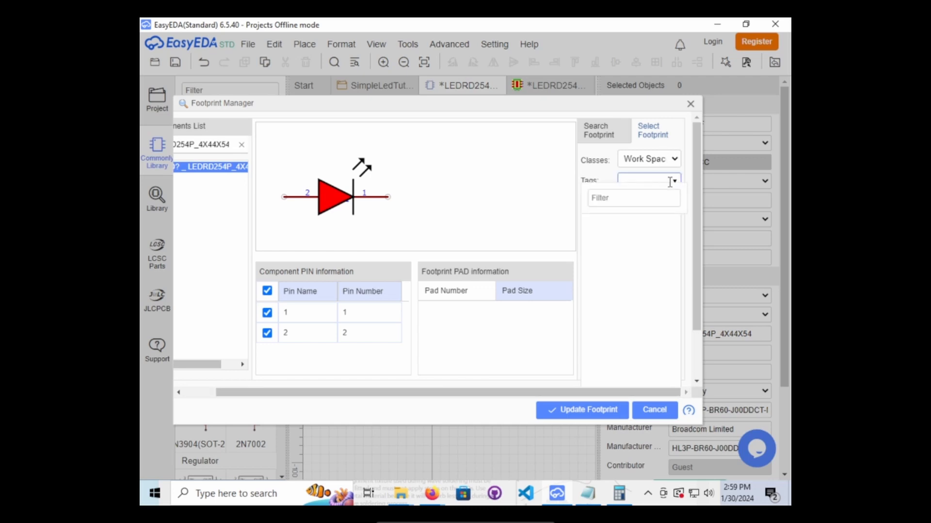
pyautogui.click(673, 160)
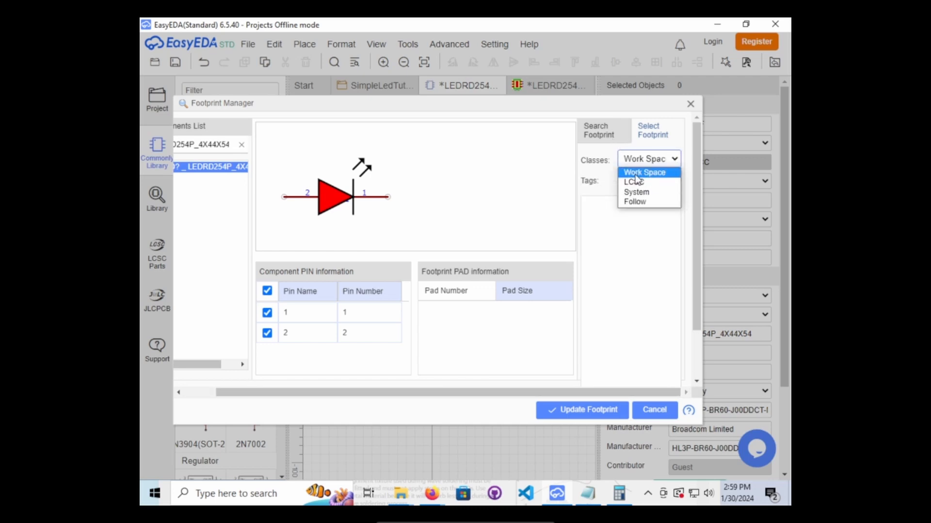
pyautogui.click(637, 173)
# Search the Work Space footprints for LEDRD254P_4X44X54, check the results again and close the Footprint Manager.
pyautogui.click(615, 134)
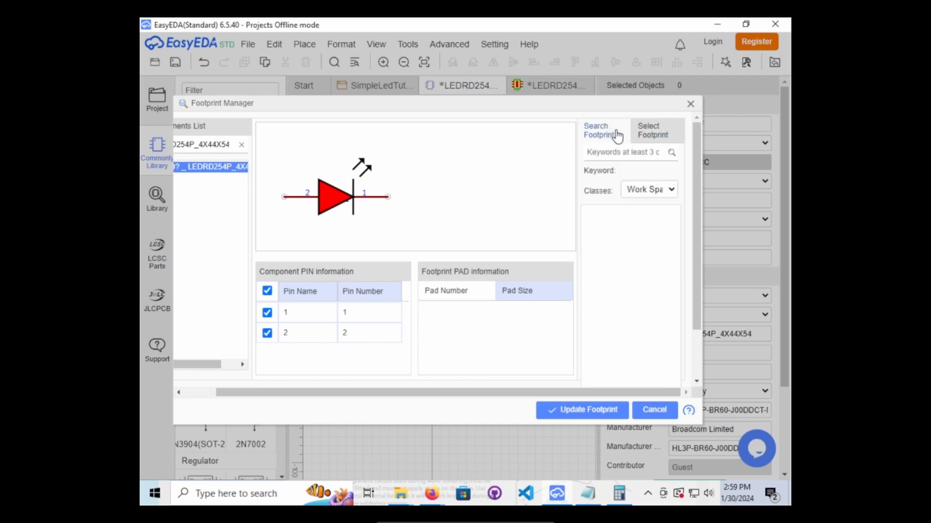
pyautogui.click(638, 155)
pyautogui.hotkey('ctrl', 'v')
pyautogui.press('Return')
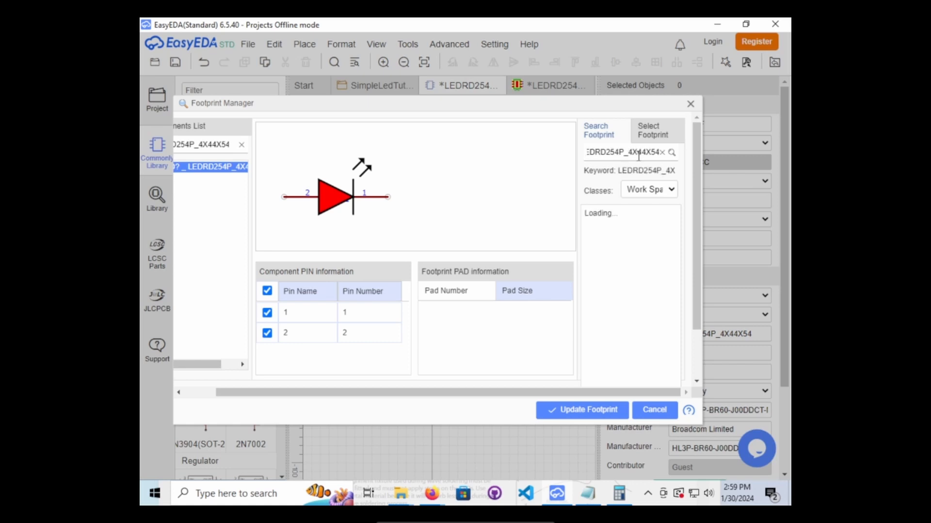
pyautogui.click(690, 104)
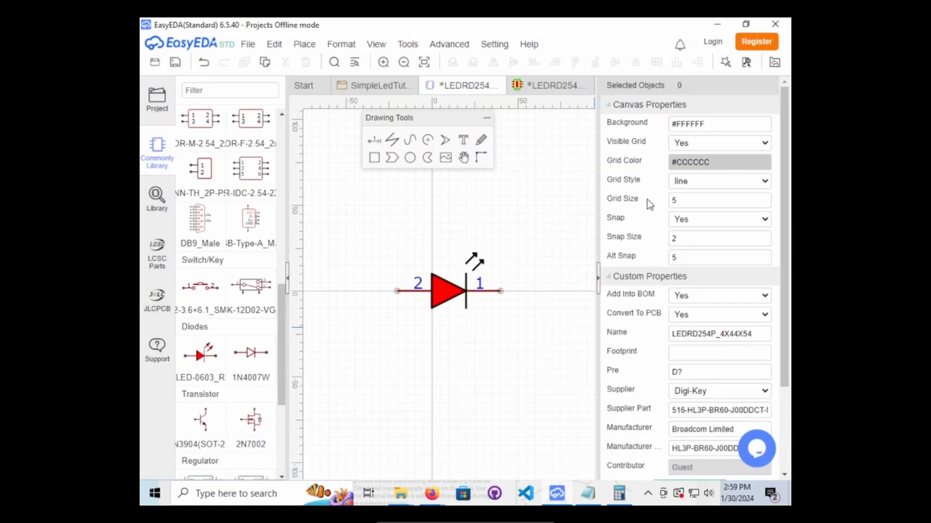
pyautogui.click(696, 351)
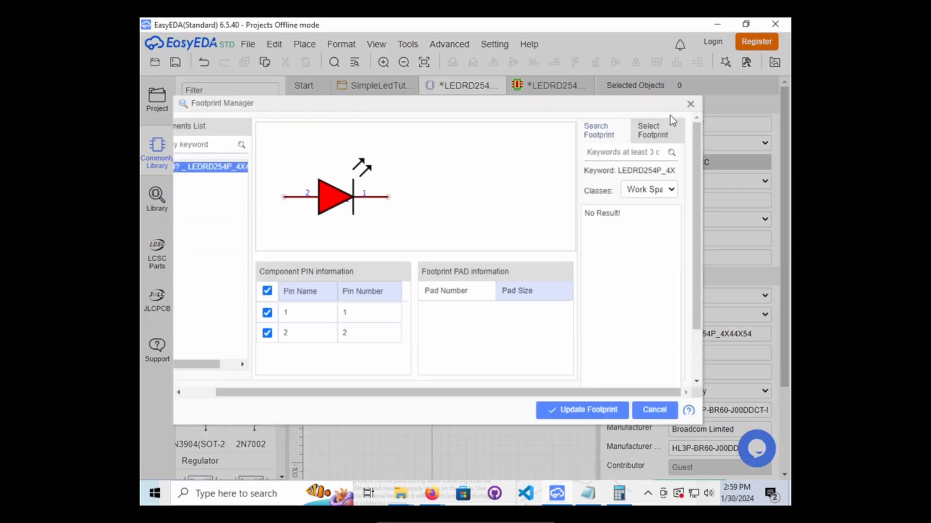
pyautogui.click(691, 104)
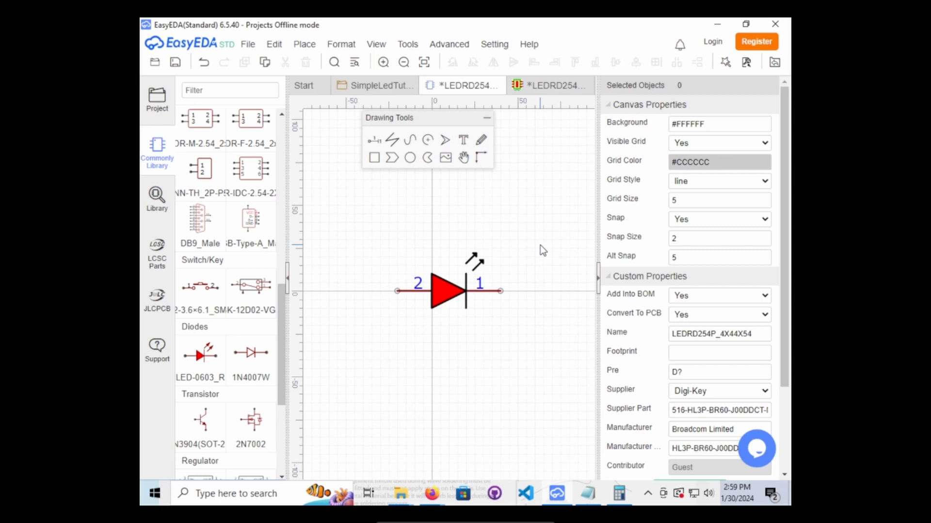
# Repeat the footprint search for LEDRD254P_4X44X54 and try to update the LED symbol's footprint with it.
pyautogui.moveTo(787, 451)
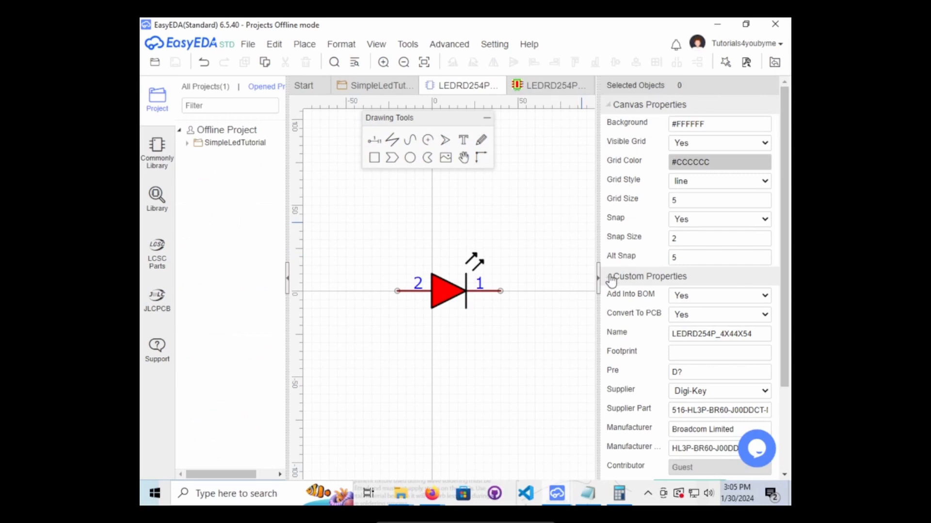
pyautogui.click(696, 355)
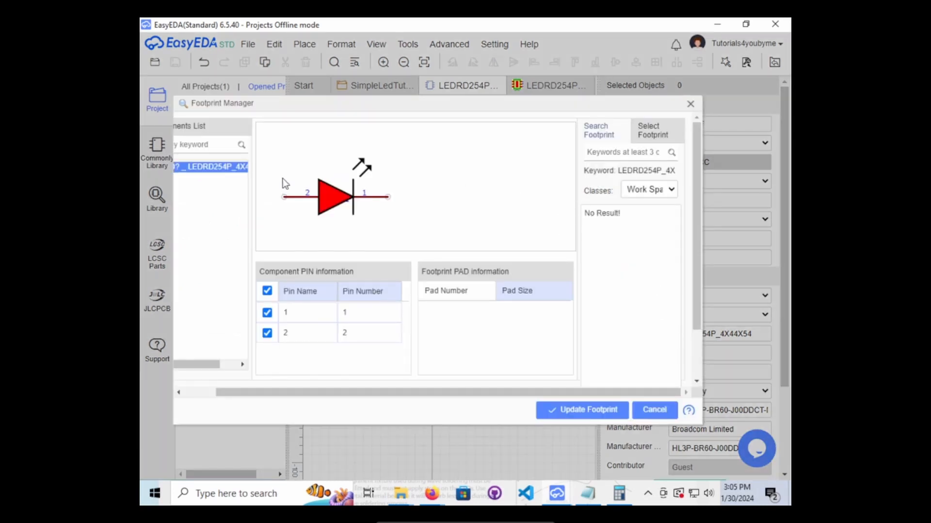
pyautogui.click(652, 136)
pyautogui.click(600, 136)
pyautogui.hotkey('ctrl', 'v')
pyautogui.click(662, 154)
pyautogui.click(602, 411)
pyautogui.click(654, 410)
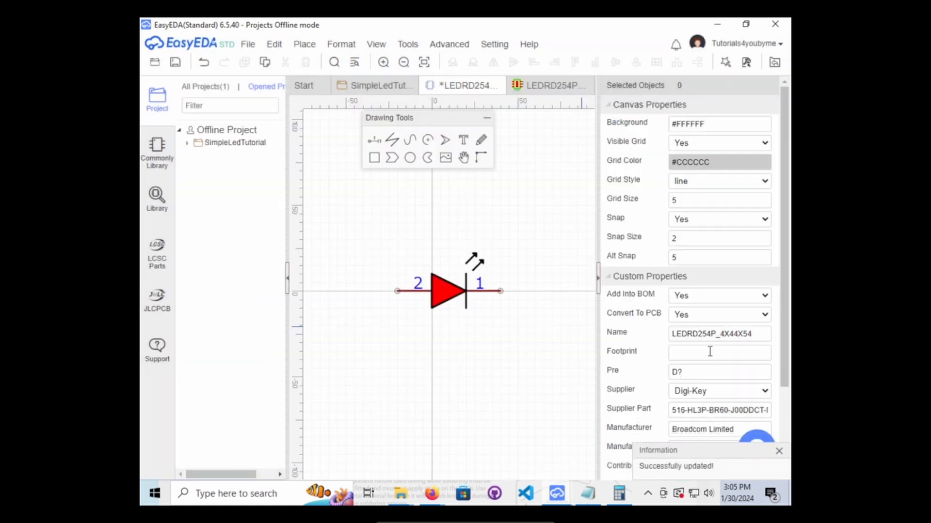
# Reopen the LED symbol's Footprint Manager and select the LEDRD254P_4X44X54 component in its list.
pyautogui.doubleClick(755, 334)
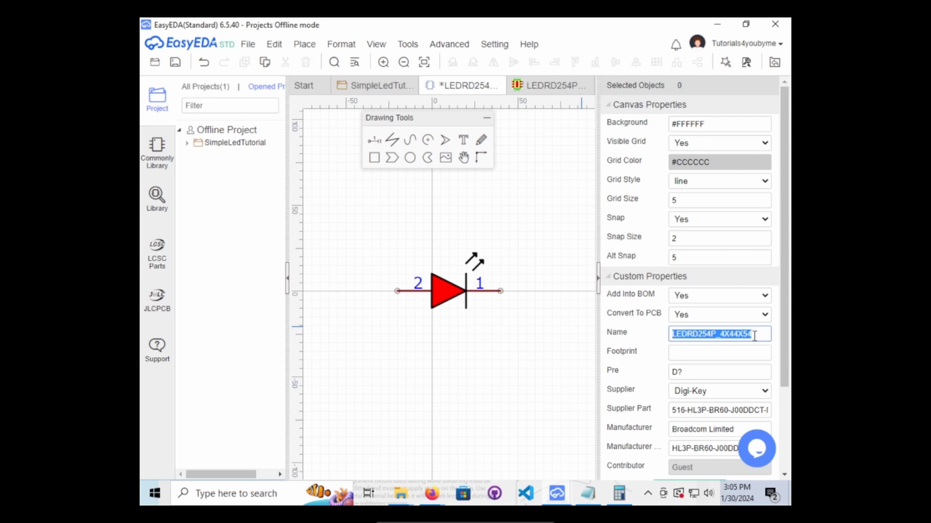
pyautogui.click(698, 352)
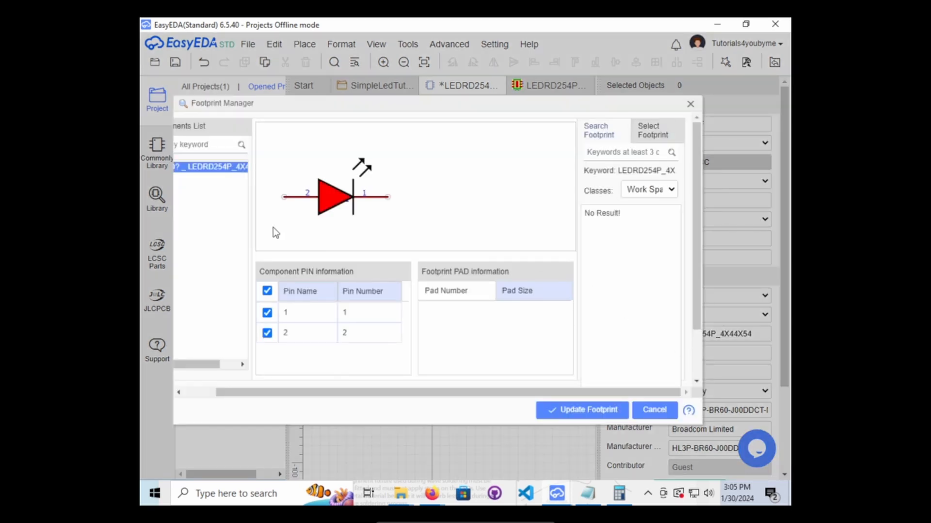
pyautogui.click(213, 169)
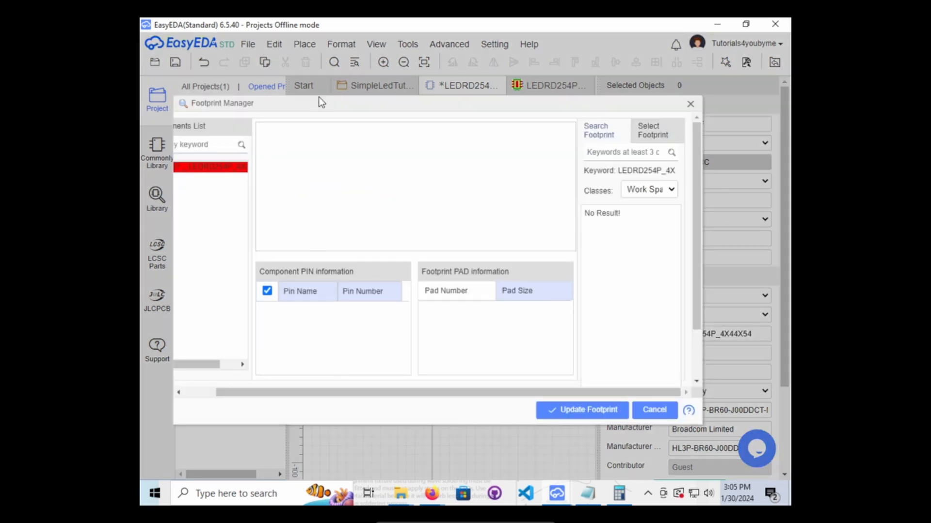
pyautogui.moveTo(318, 100); pyautogui.dragTo(341, 101)
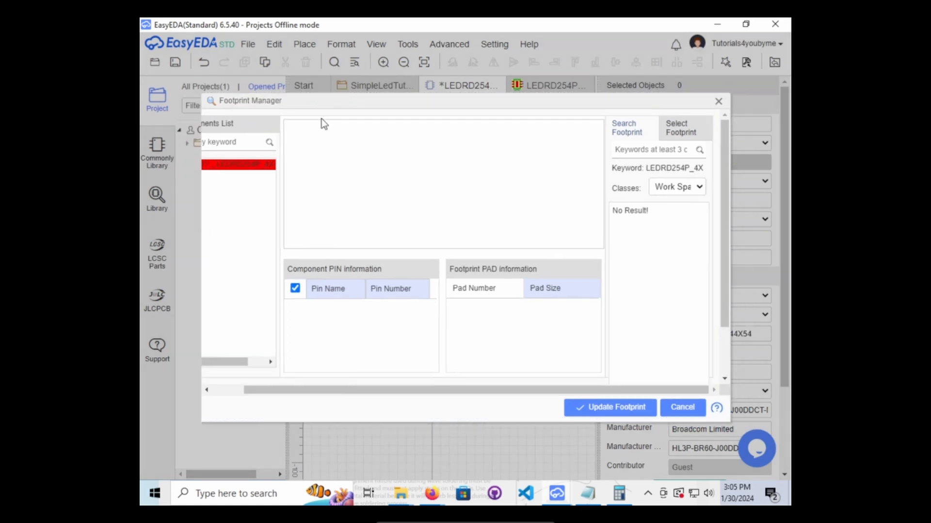
pyautogui.moveTo(260, 393); pyautogui.dragTo(228, 391)
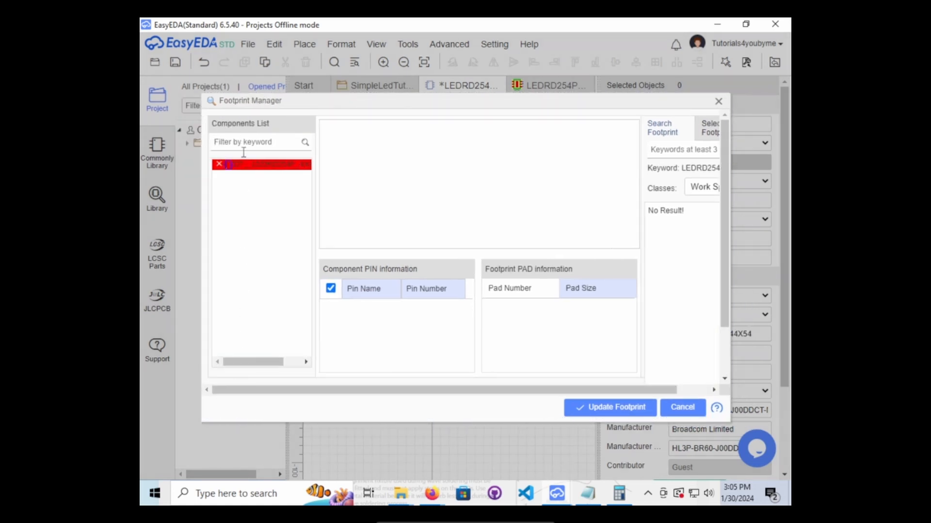
pyautogui.click(245, 167)
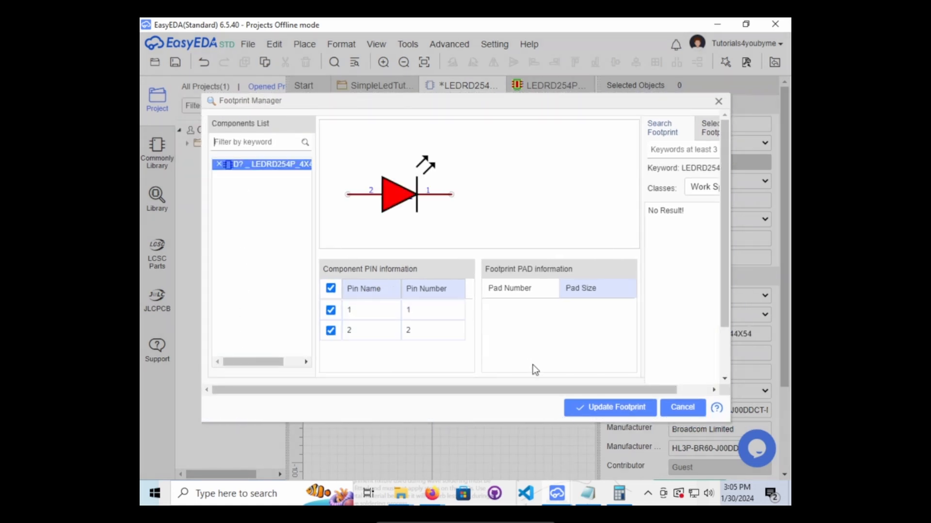
# Switch the footprint search for the LED symbol to the User Contributed class.
pyautogui.moveTo(392, 390); pyautogui.dragTo(425, 391)
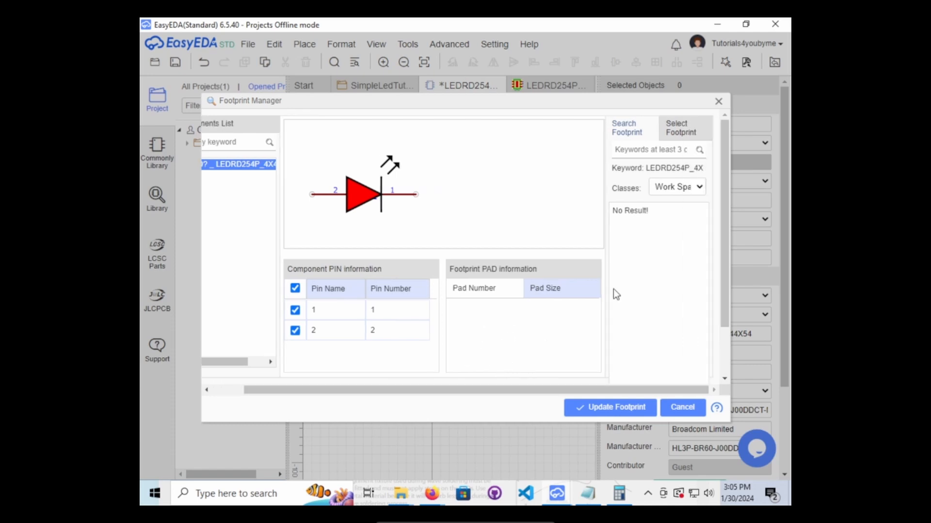
pyautogui.click(679, 187)
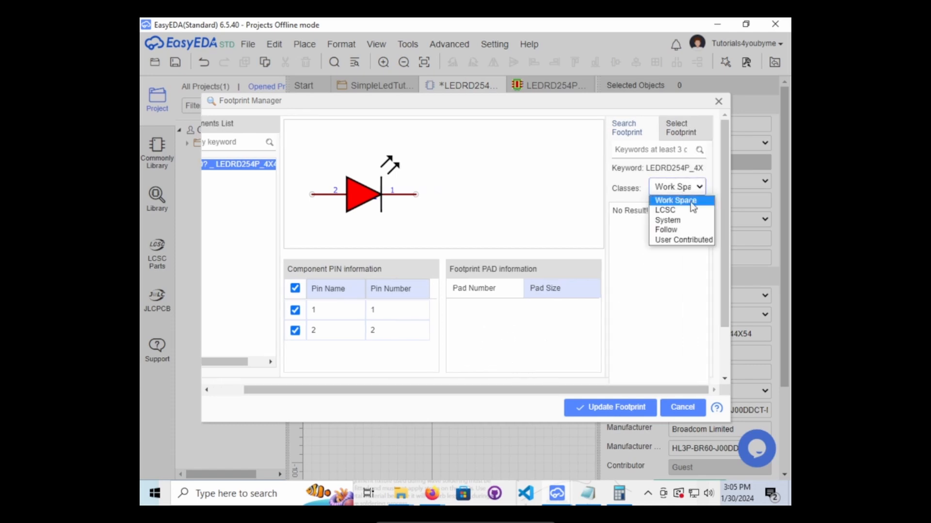
pyautogui.click(689, 239)
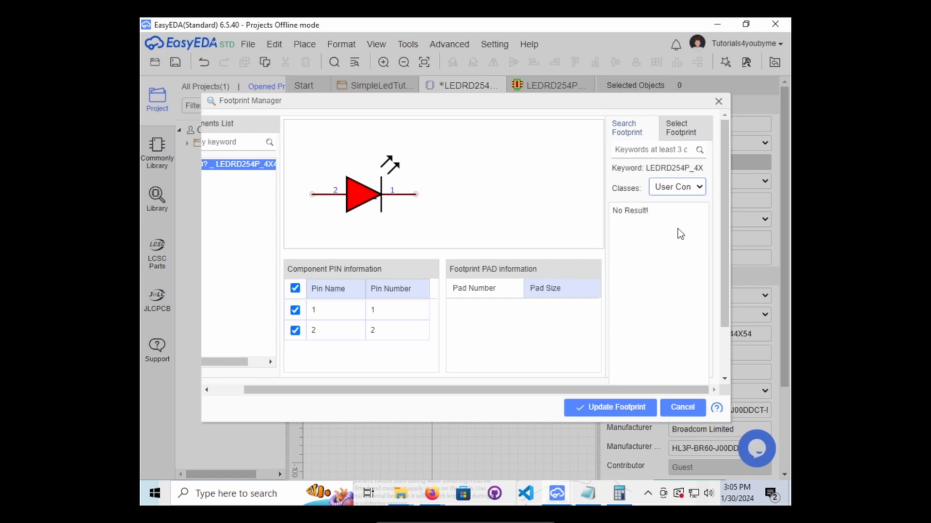
# Switch the footprint search class to Work Space and select the LEDRD254P_4X44X54 footprint for the LED symbol.
pyautogui.click(679, 188)
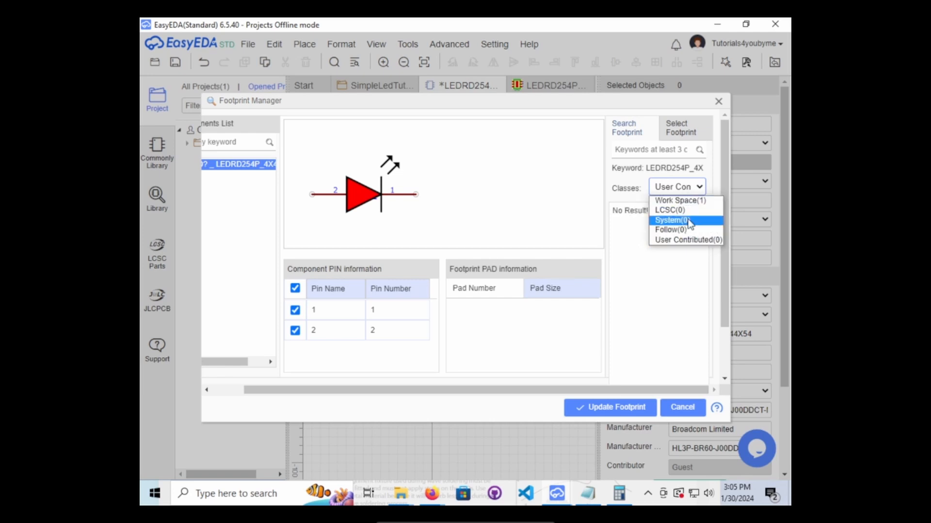
pyautogui.click(688, 203)
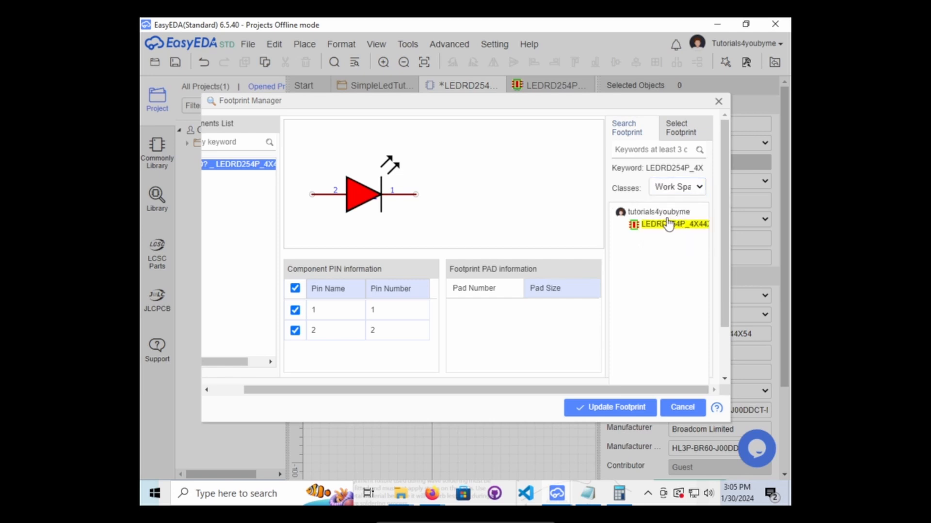
pyautogui.click(671, 225)
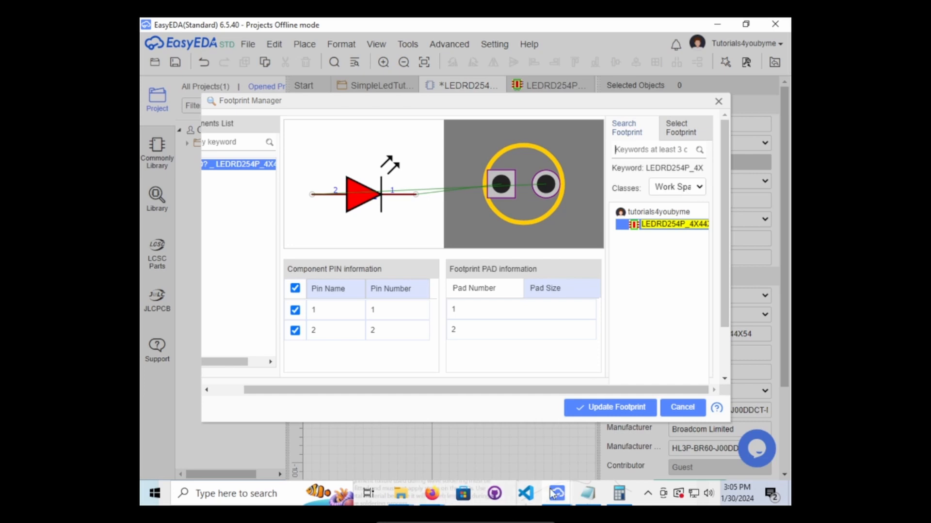
# Switch to the HL3P-NX45.PDF datasheet in Firefox and review it from the recommended PCB hole figure back to the first-page package drawing.
pyautogui.click(436, 493)
pyautogui.click(406, 432)
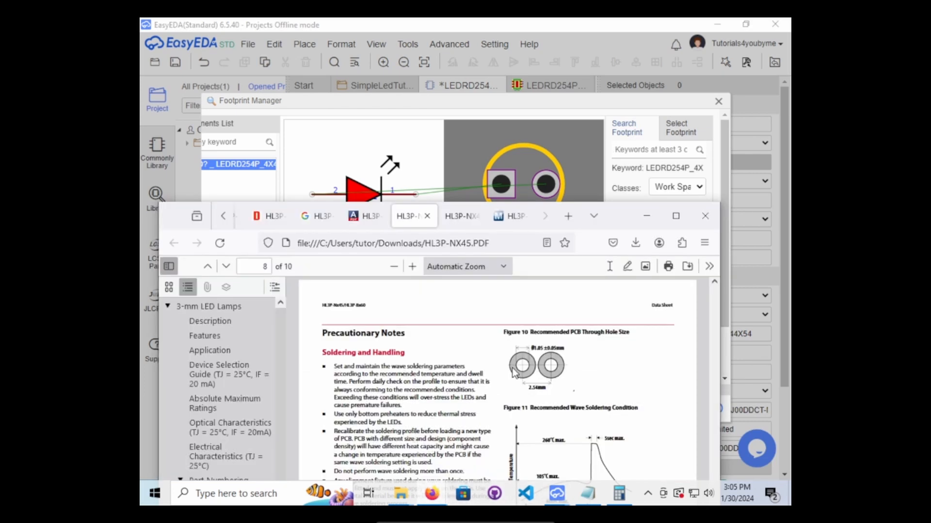
pyautogui.scroll(5, 510, 371)
pyautogui.scroll(6, 509, 370)
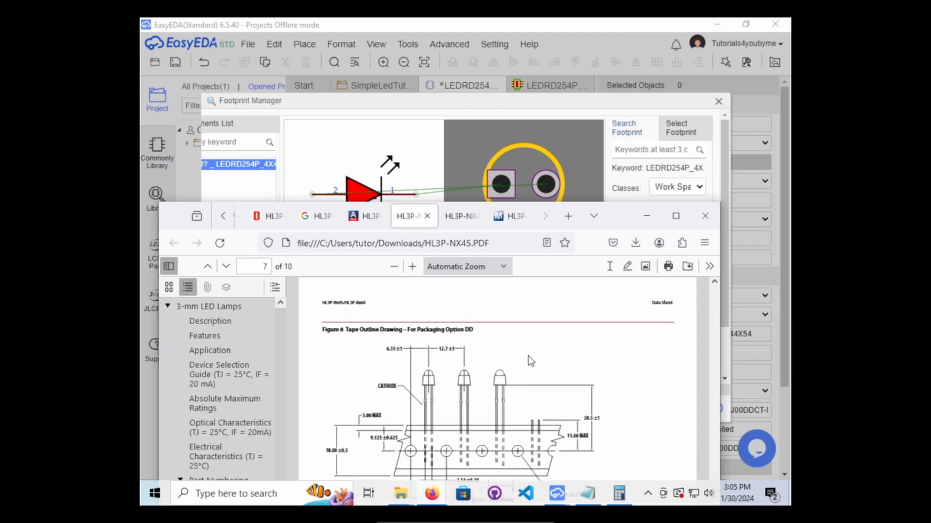
pyautogui.scroll(-2, 528, 355)
pyautogui.scroll(5, 528, 356)
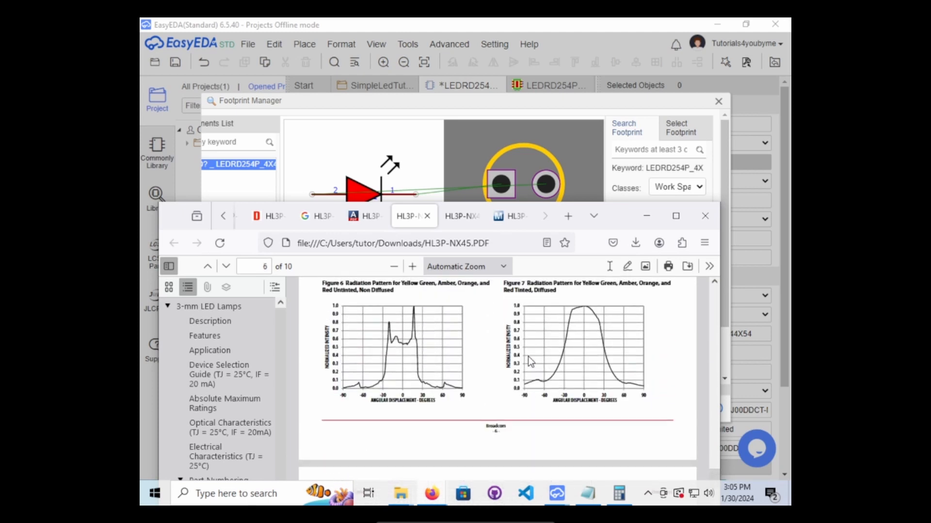
pyautogui.scroll(10, 529, 359)
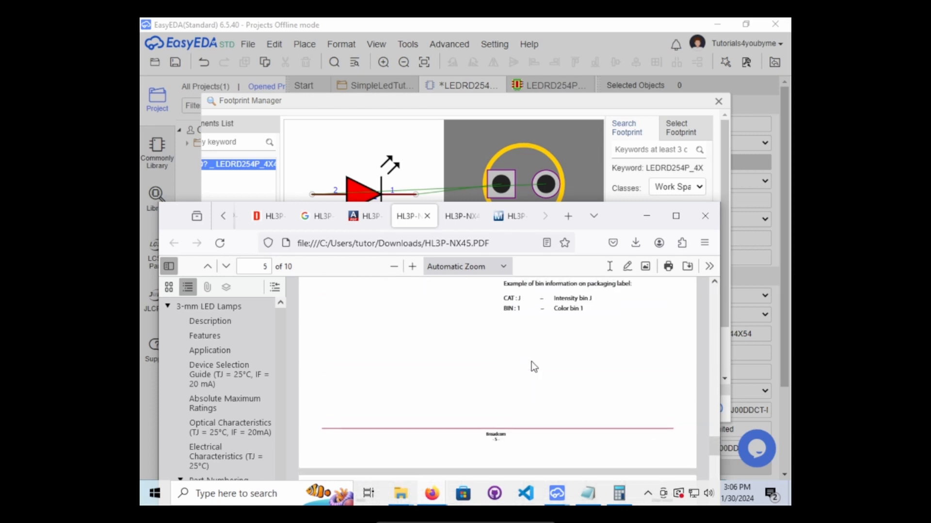
pyautogui.scroll(10, 533, 365)
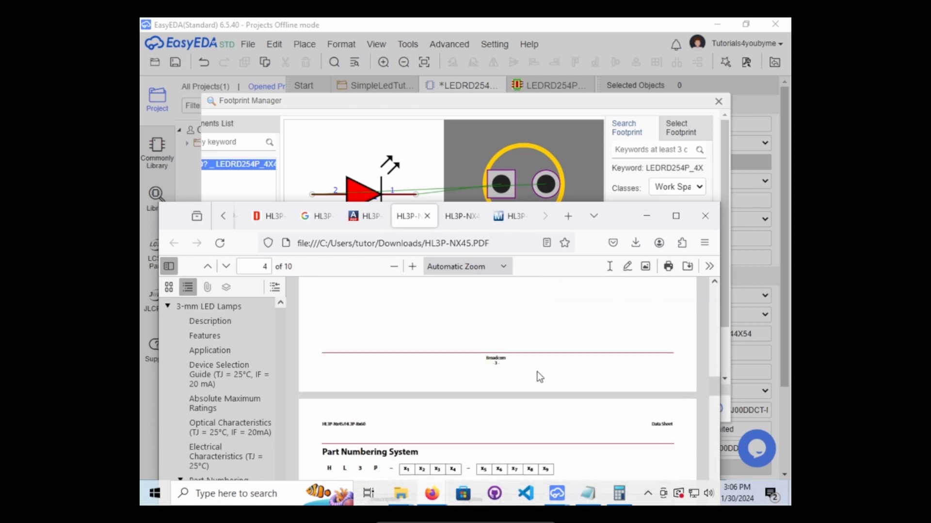
pyautogui.scroll(10, 537, 376)
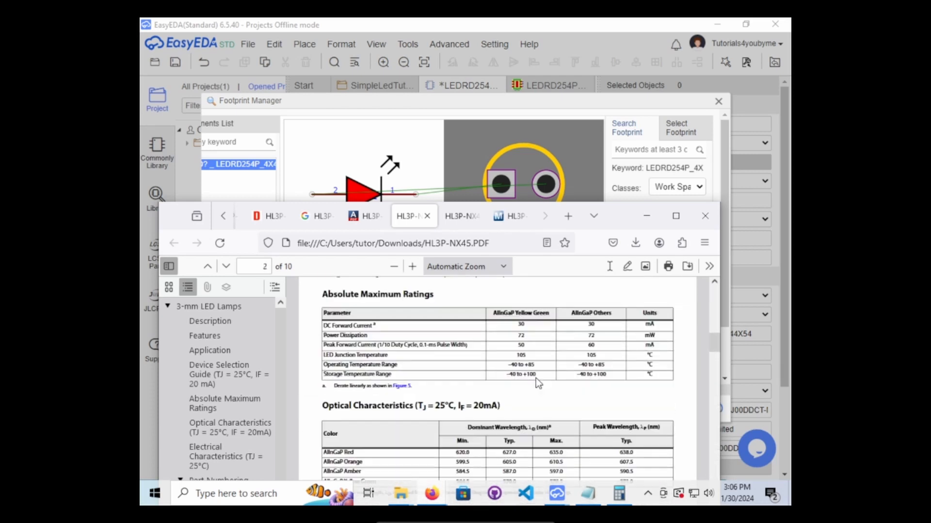
pyautogui.scroll(10, 537, 382)
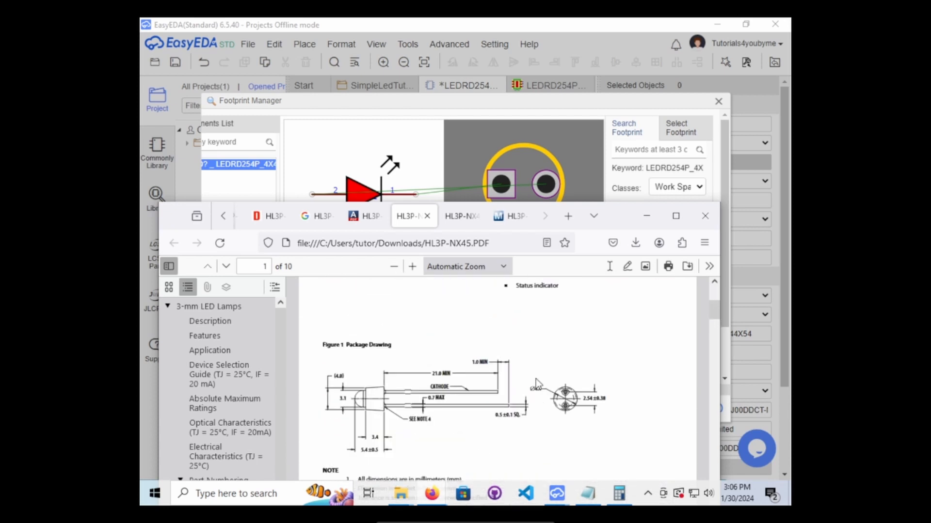
pyautogui.scroll(6, 537, 382)
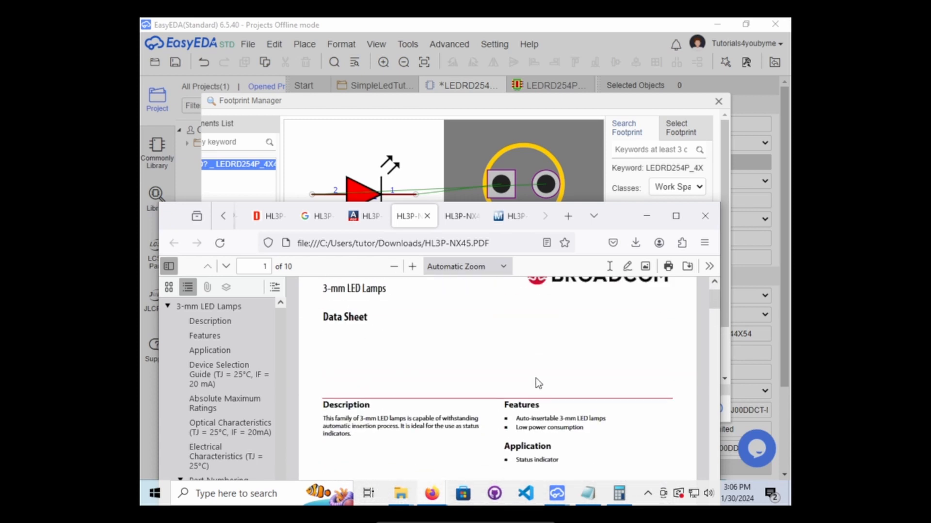
# Read through the LED datasheet from the device selection guide to the last page, checking the part numbering, tape outline and soldering notes.
pyautogui.scroll(-8, 536, 382)
pyautogui.scroll(-12, 536, 383)
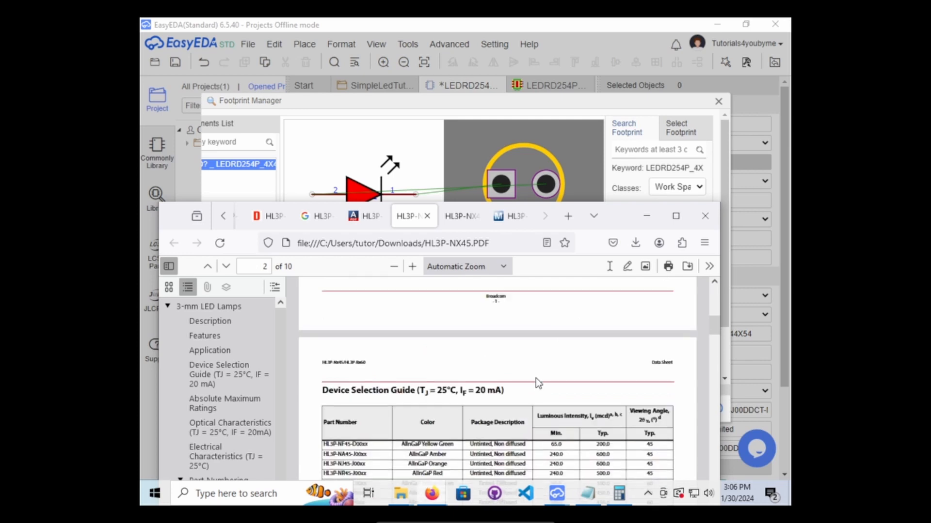
pyautogui.scroll(-12, 536, 379)
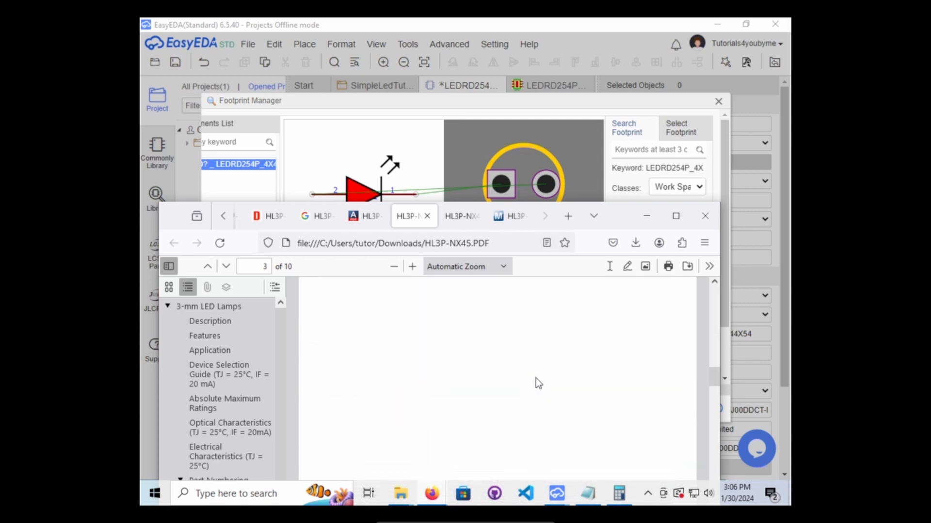
pyautogui.scroll(-5, 536, 380)
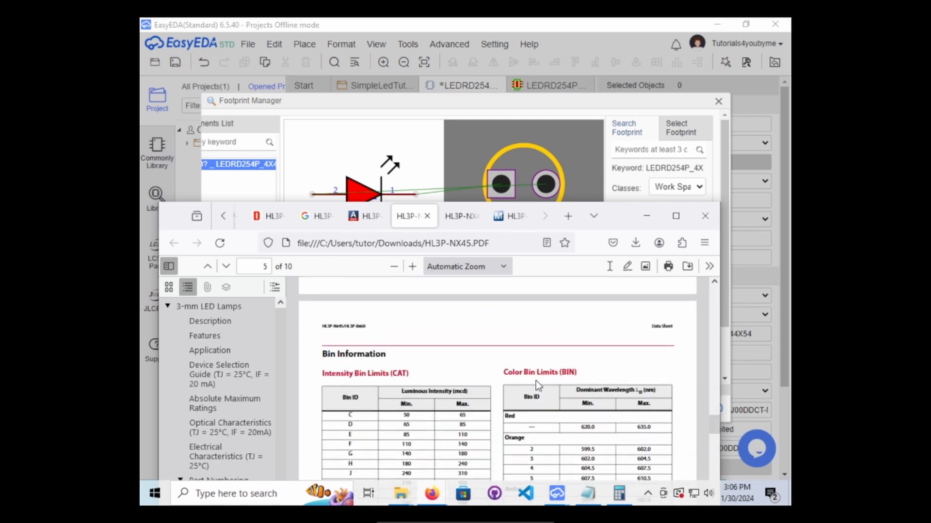
pyautogui.scroll(7, 420, 368)
pyautogui.scroll(-10, 397, 374)
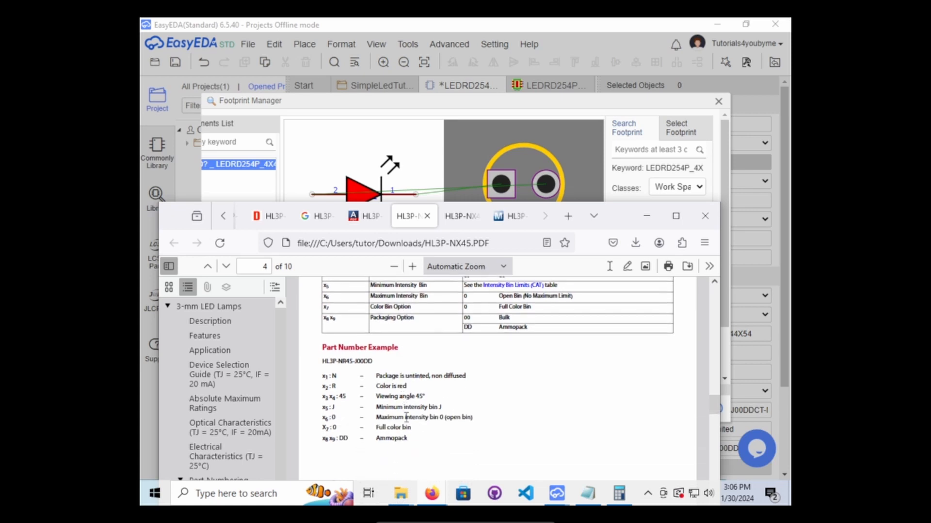
pyautogui.scroll(-3, 455, 415)
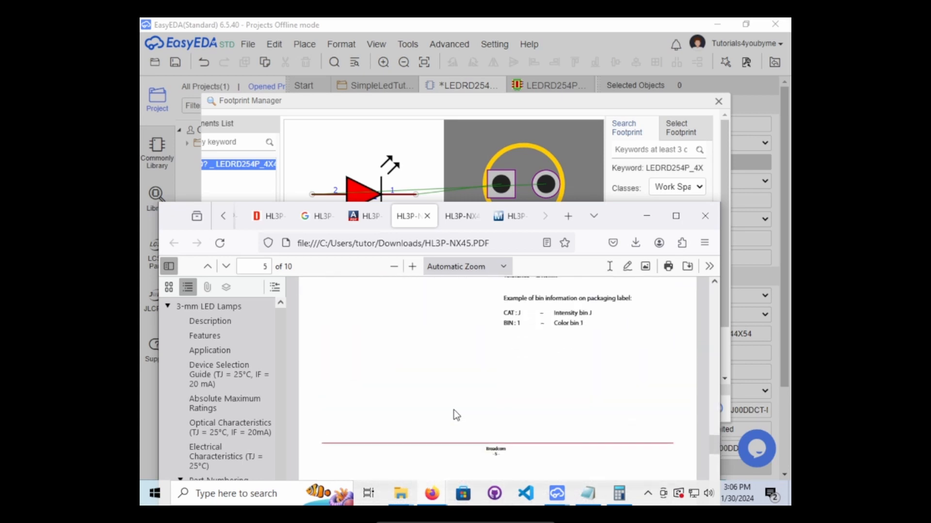
pyautogui.scroll(1, 581, 345)
pyautogui.scroll(-6, 608, 382)
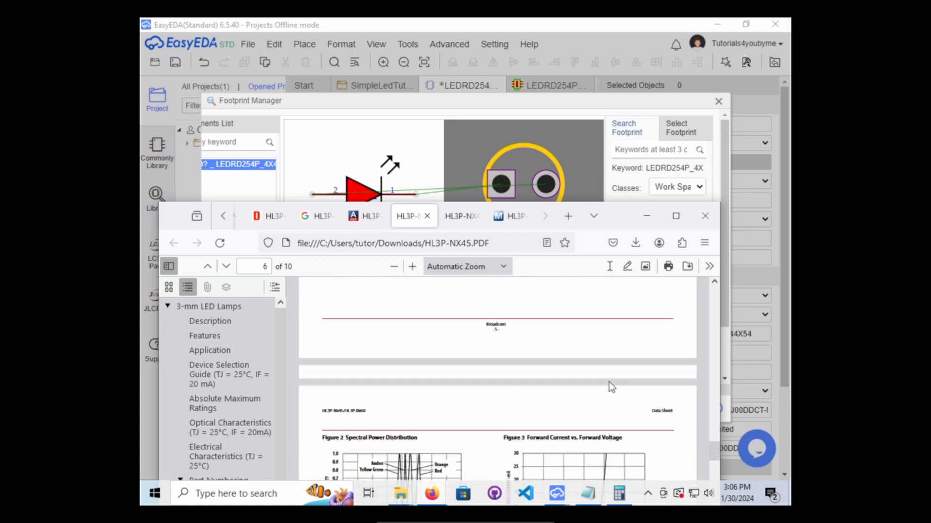
pyautogui.scroll(-10, 609, 382)
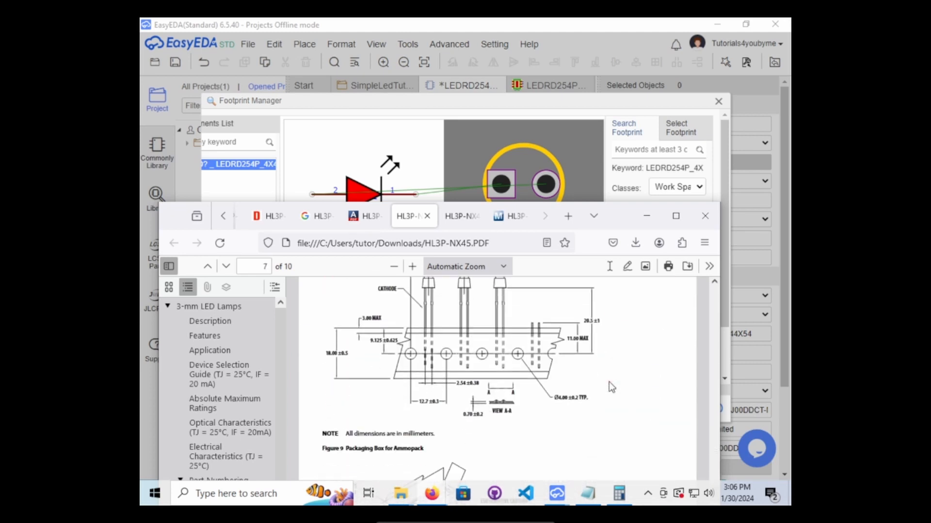
pyautogui.scroll(-8, 609, 382)
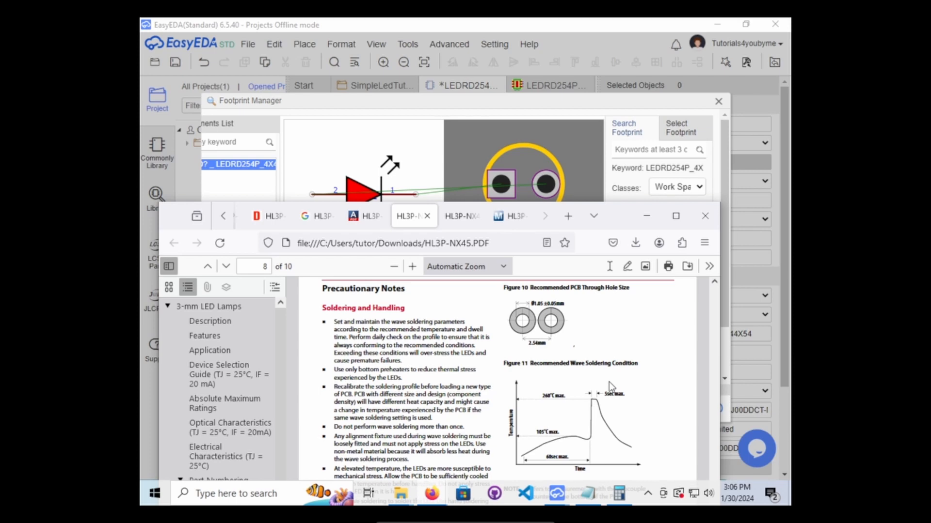
pyautogui.scroll(-6, 609, 382)
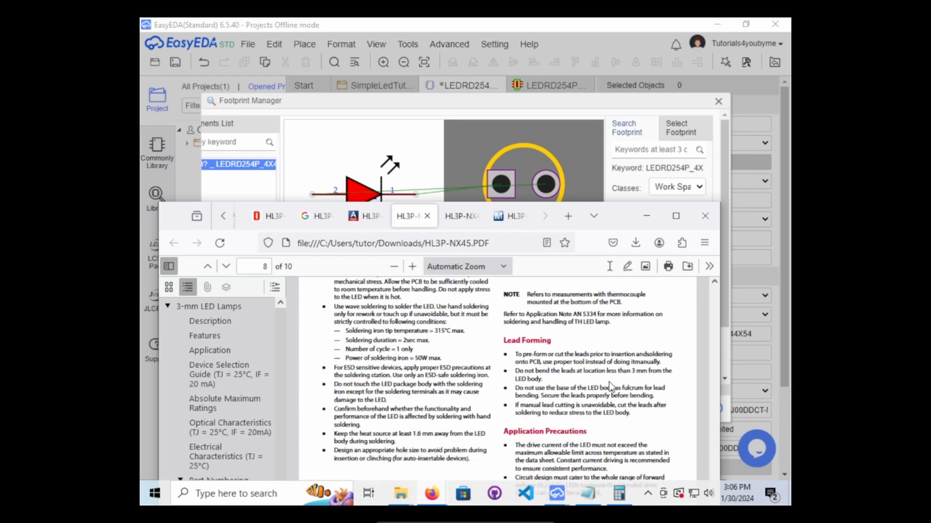
pyautogui.scroll(-2, 609, 387)
pyautogui.scroll(8, 608, 382)
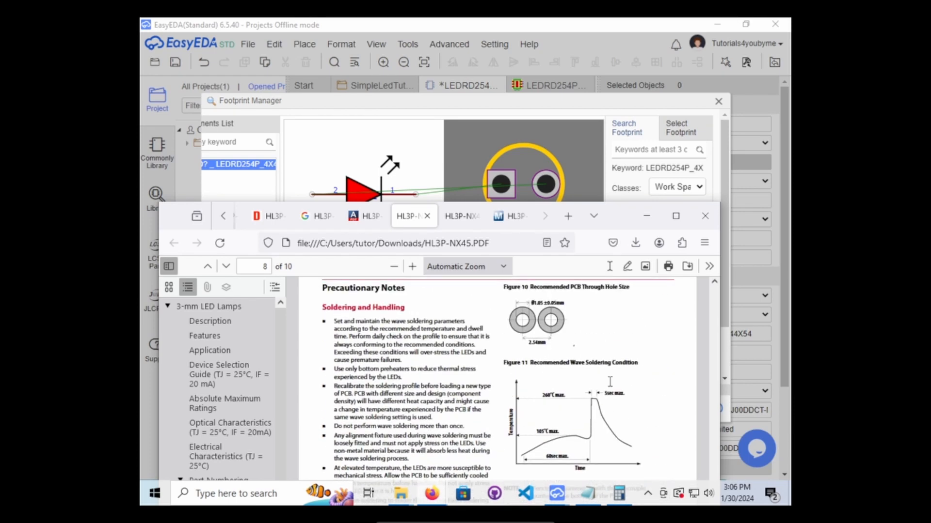
pyautogui.scroll(-6, 579, 372)
pyautogui.scroll(-8, 579, 373)
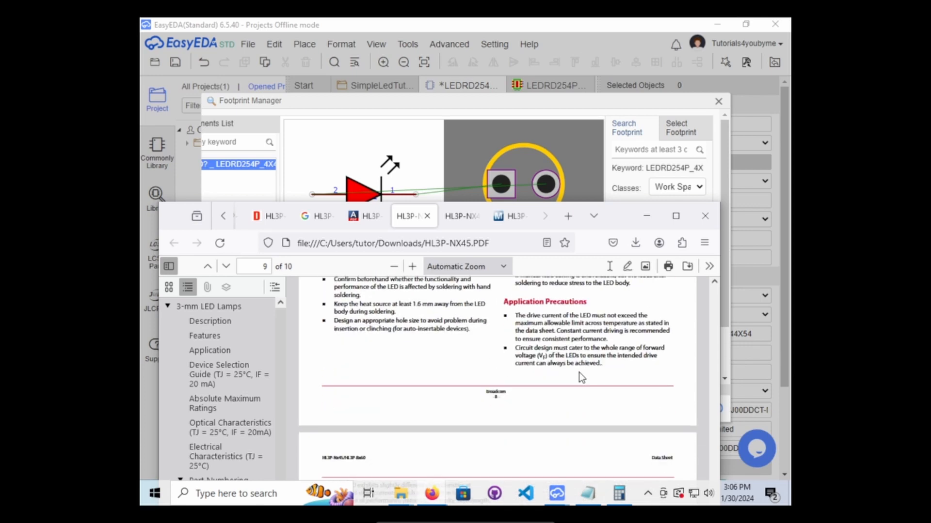
pyautogui.scroll(-10, 578, 372)
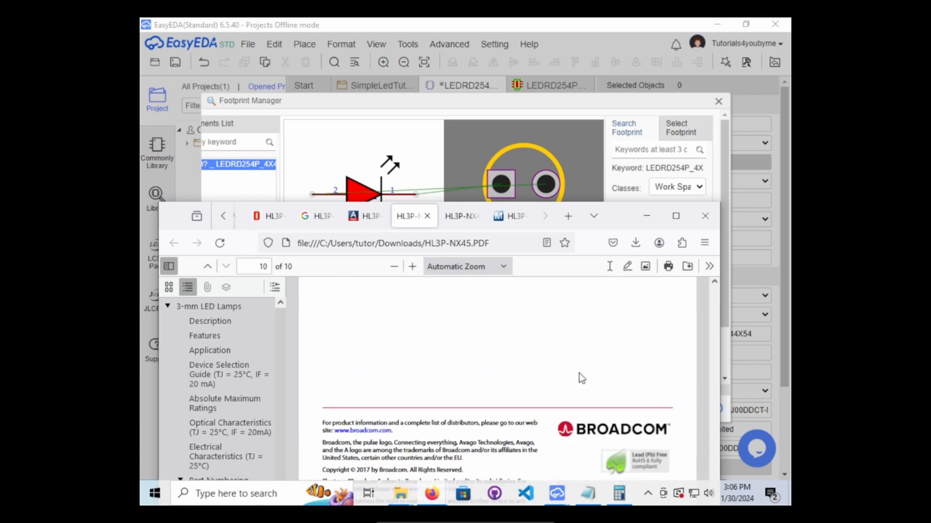
# Go back through the LED datasheet to the Part Number Example on page 4.
pyautogui.scroll(15, 523, 352)
pyautogui.scroll(20, 532, 362)
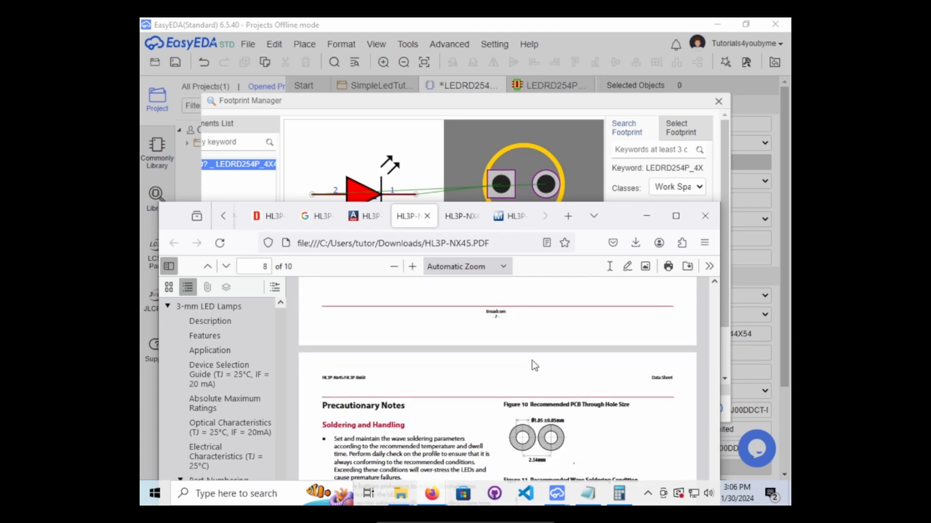
pyautogui.scroll(7, 548, 323)
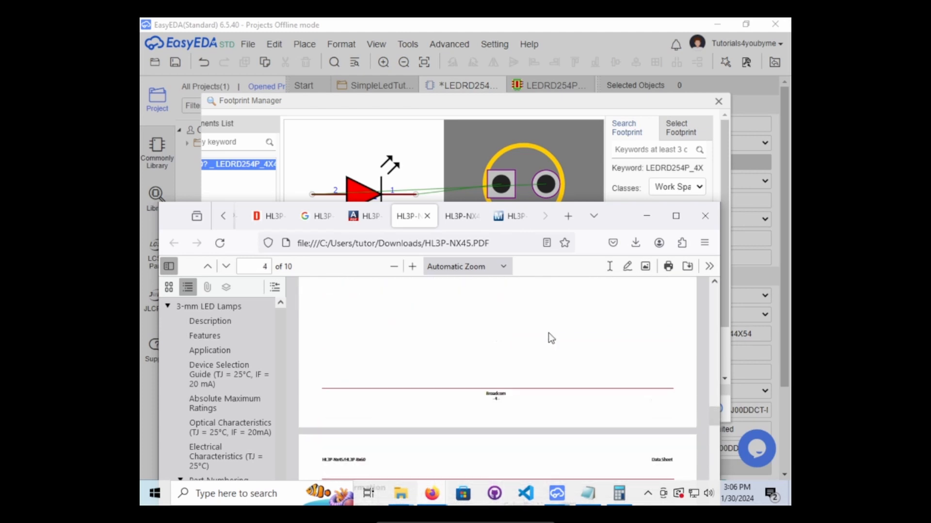
pyautogui.scroll(-3, 550, 334)
pyautogui.scroll(-2, 549, 335)
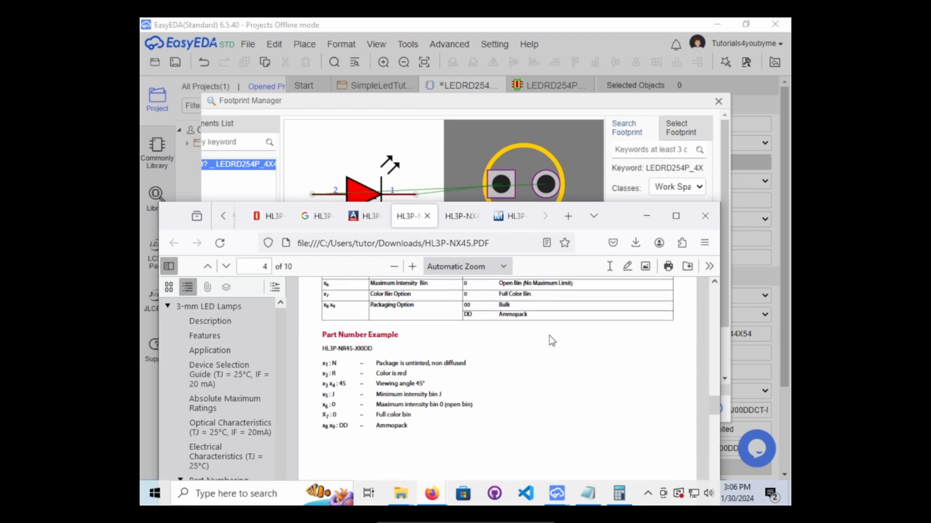
# Return to EasyEDA, update the LED symbol's footprint with LEDRD254P_4X44X54 and close the Footprint Manager.
pyautogui.click(372, 144)
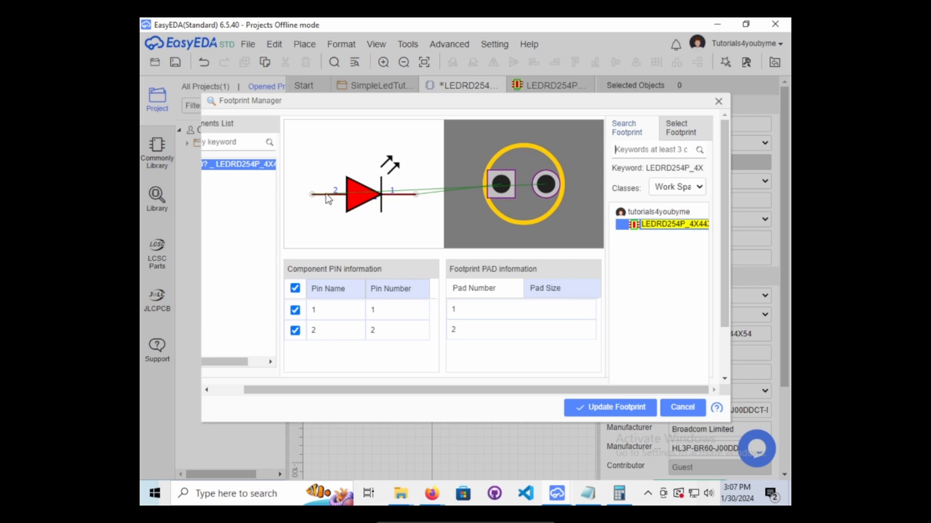
pyautogui.click(601, 410)
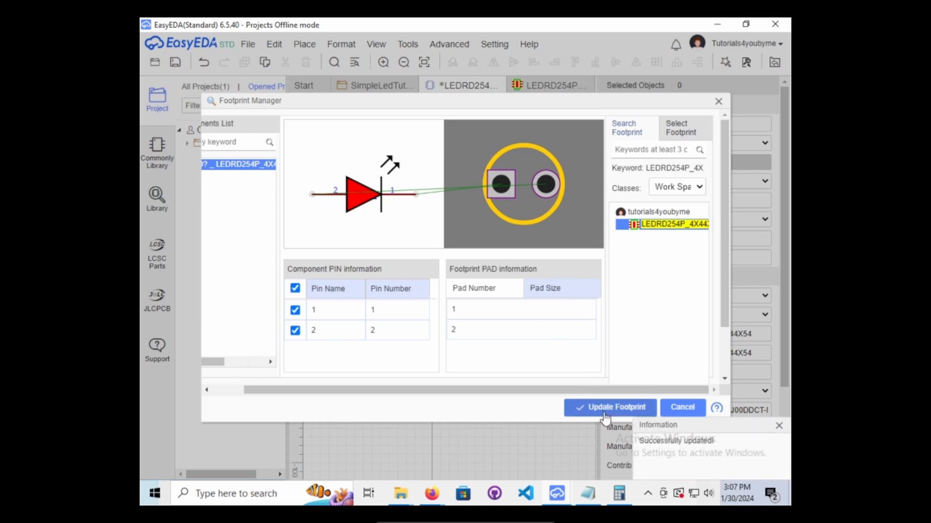
pyautogui.click(719, 101)
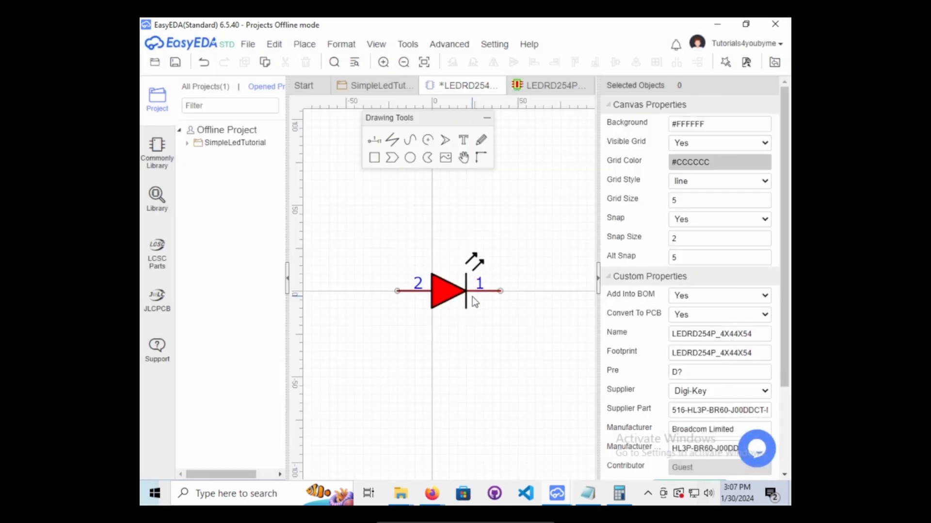
# Rename pin 1 of the LED symbol to "-", display its name and place the name label beside the pin number, above the outer end.
pyautogui.click(480, 289)
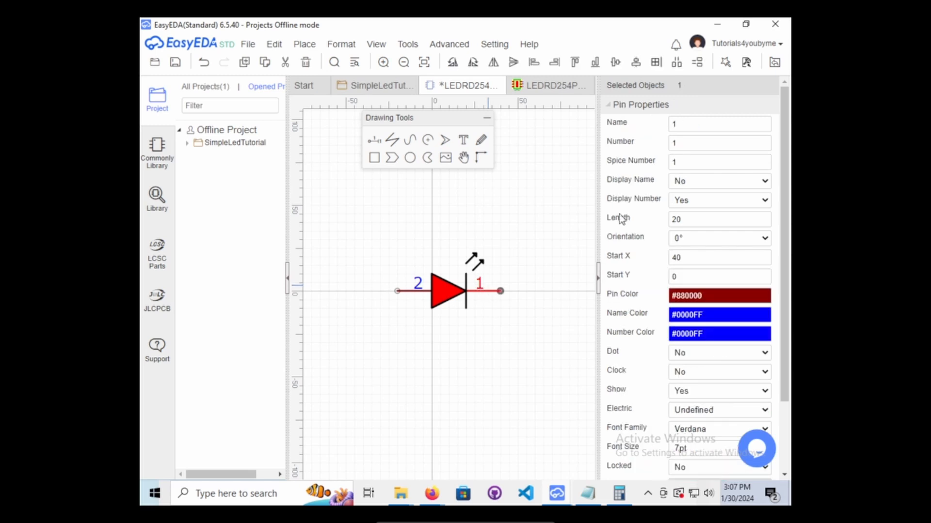
pyautogui.doubleClick(685, 123)
pyautogui.click(700, 182)
pyautogui.click(693, 195)
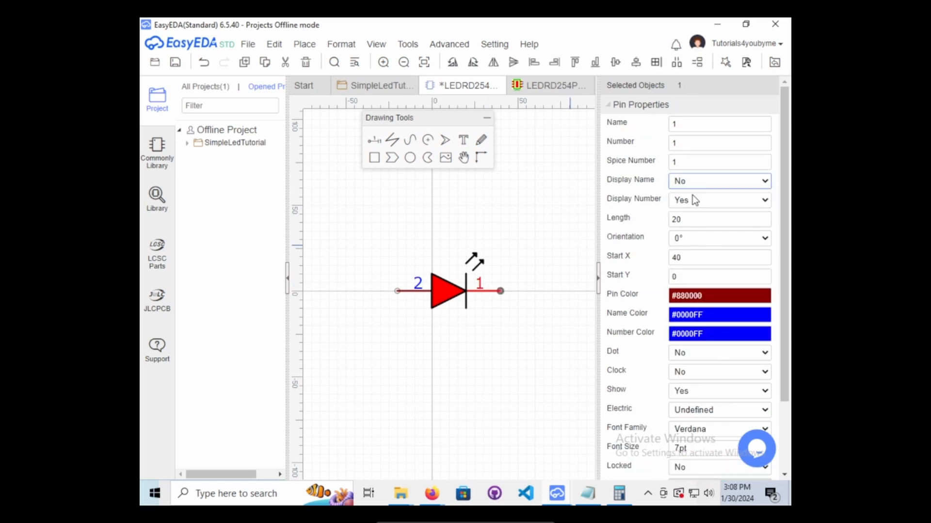
pyautogui.click(682, 126)
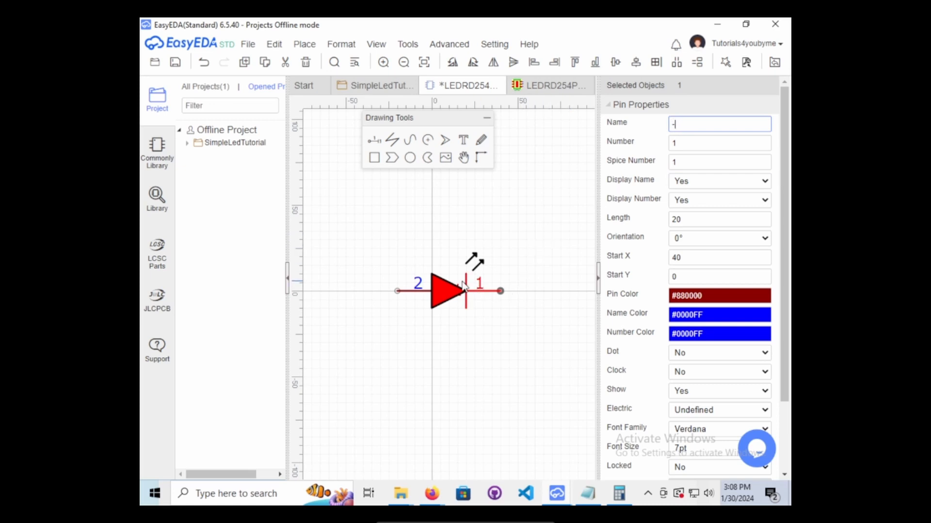
pyautogui.moveTo(458, 284); pyautogui.dragTo(496, 277)
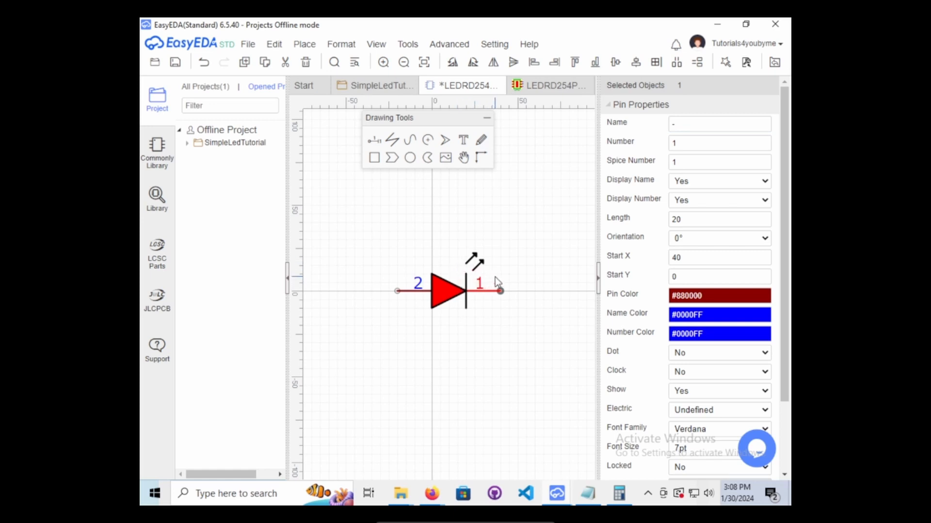
pyautogui.click(511, 261)
# Rename pin 2 of the LED symbol to "+" and display its name.
pyautogui.click(423, 286)
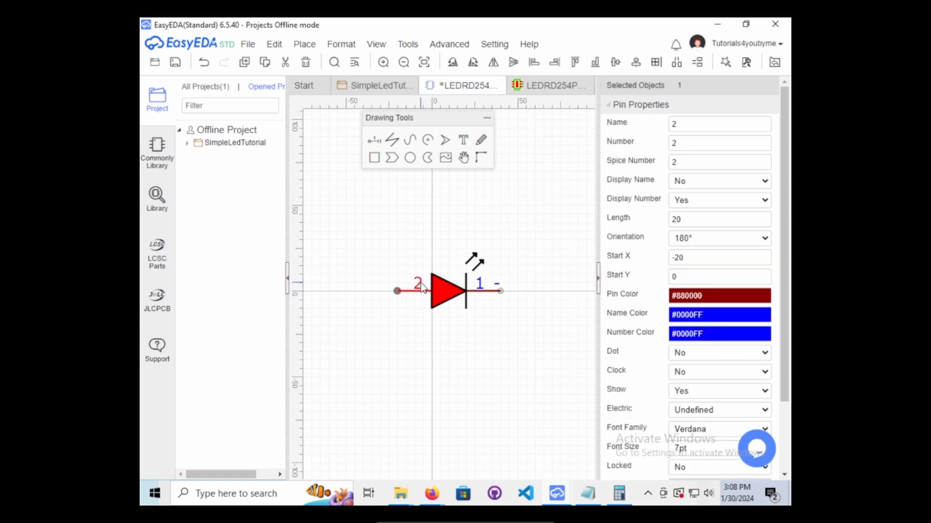
pyautogui.click(694, 127)
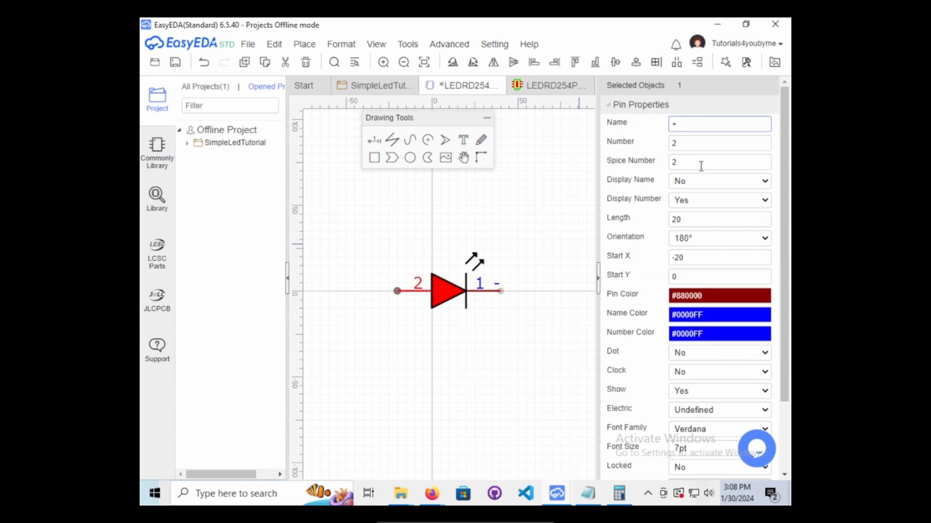
pyautogui.click(699, 185)
pyautogui.click(681, 200)
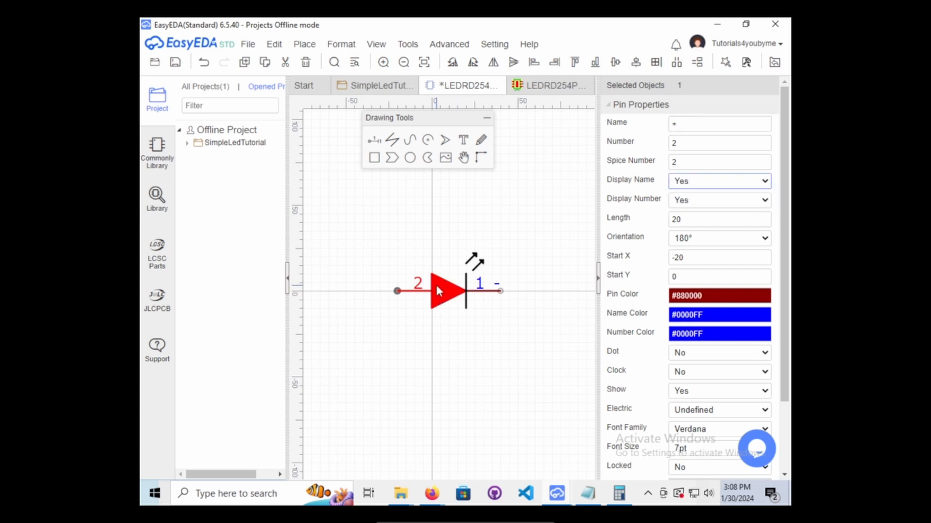
# Place pin 2's "+" label above the pin's outer end, moving the red triangle aside and back into place, and save the symbol.
pyautogui.click(435, 283)
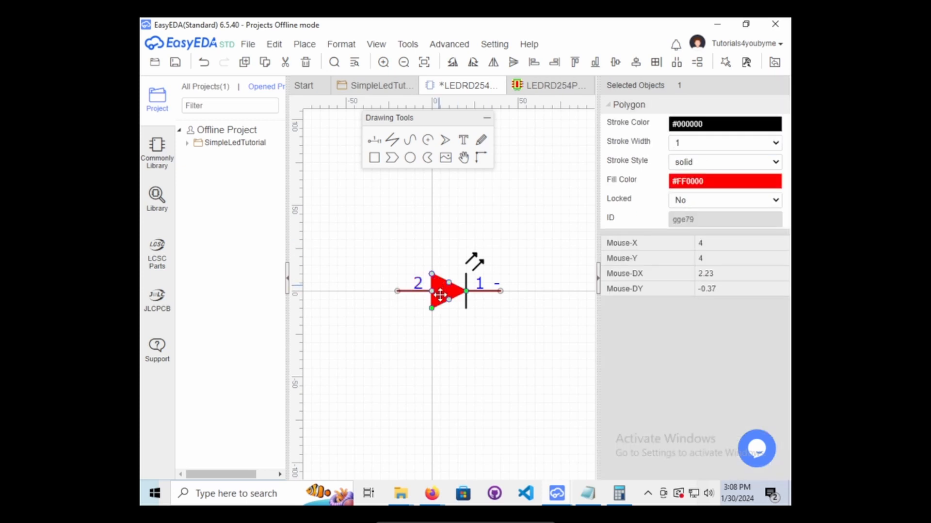
pyautogui.moveTo(440, 295); pyautogui.dragTo(444, 322)
pyautogui.click(430, 291)
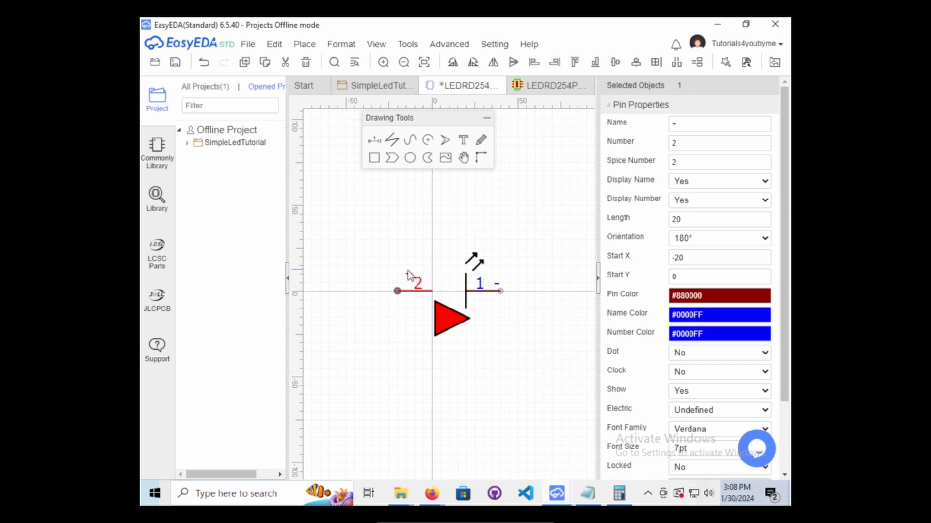
pyautogui.click(444, 309)
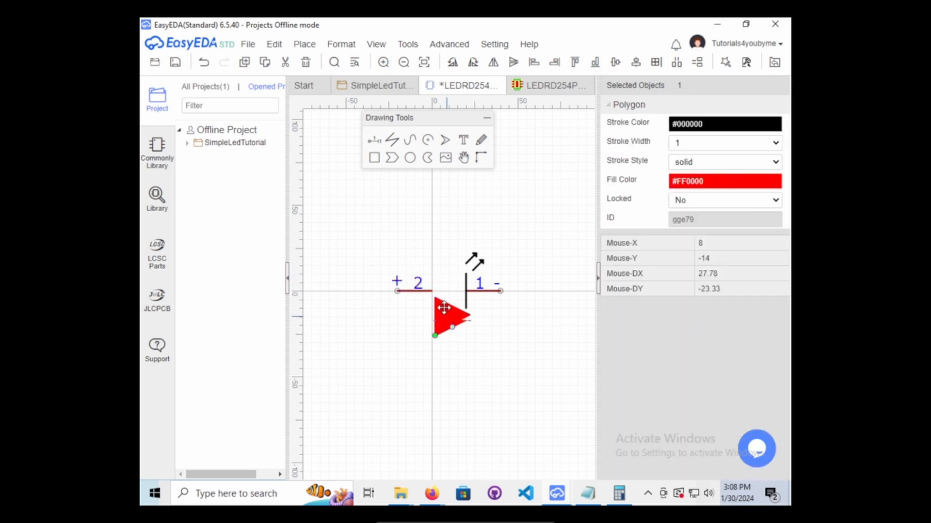
pyautogui.moveTo(444, 308); pyautogui.dragTo(440, 283)
pyautogui.click(564, 232)
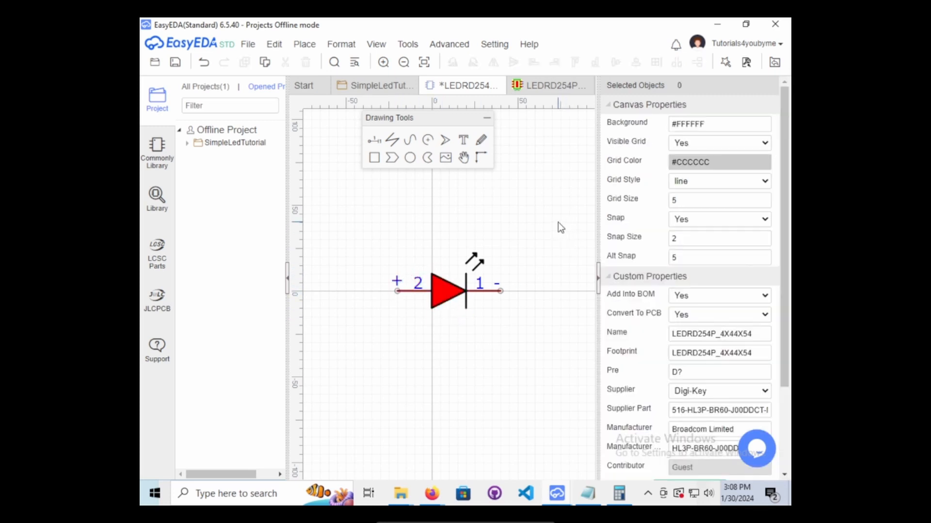
pyautogui.click(175, 63)
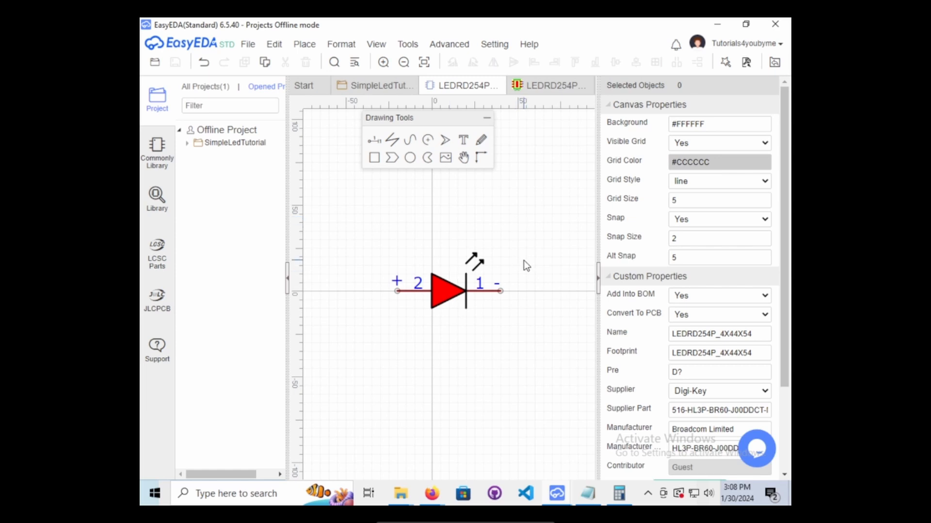
# In the LEDRD254P_4X44X54 footprint, draw a horizontal TopSilkLayer track about 0.5 mm long outside the circle beside square pad 1 as a minus mark.
pyautogui.click(562, 86)
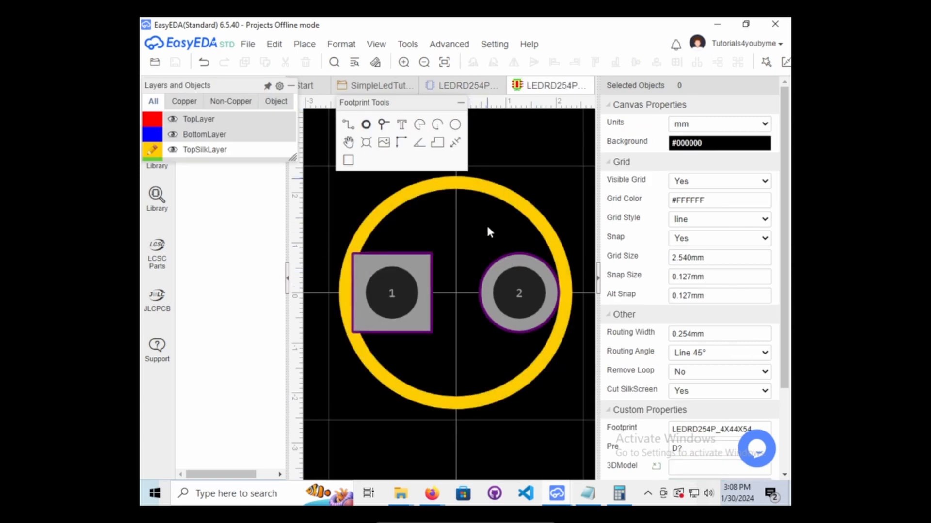
pyautogui.moveTo(168, 132)
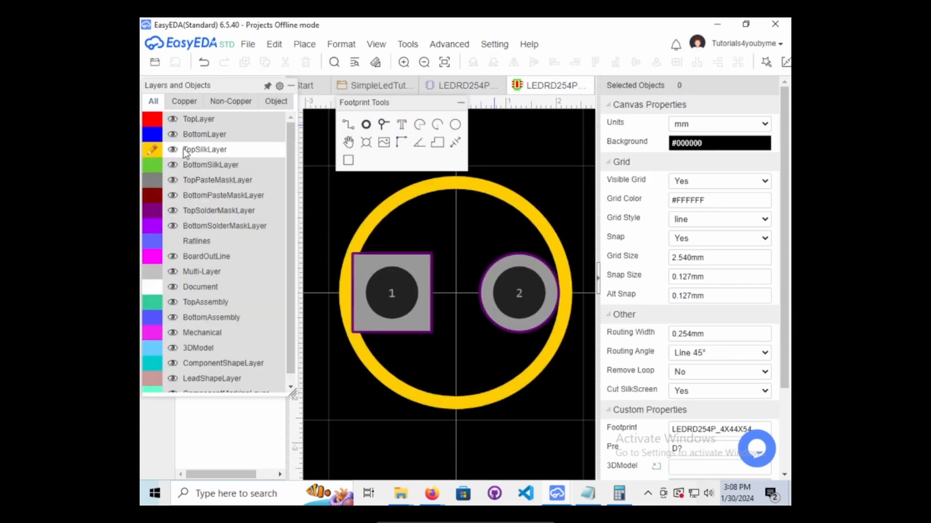
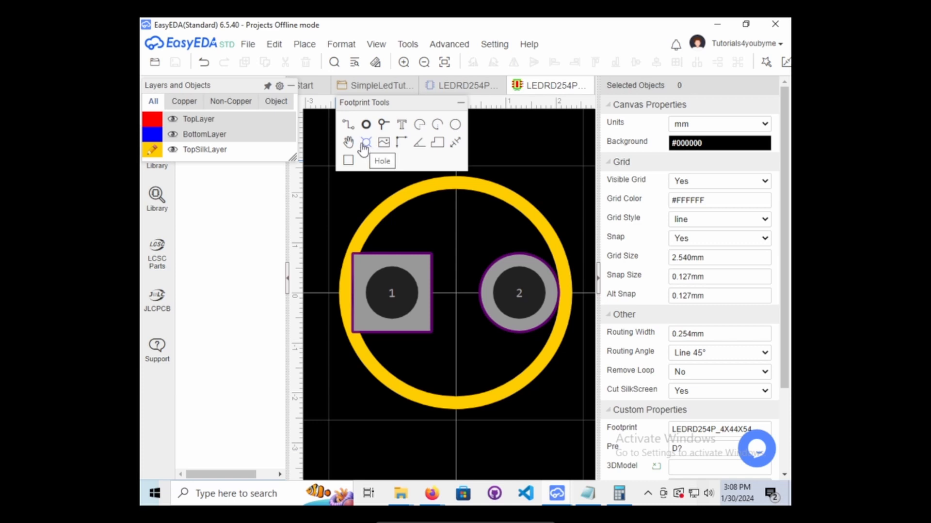
pyautogui.click(347, 127)
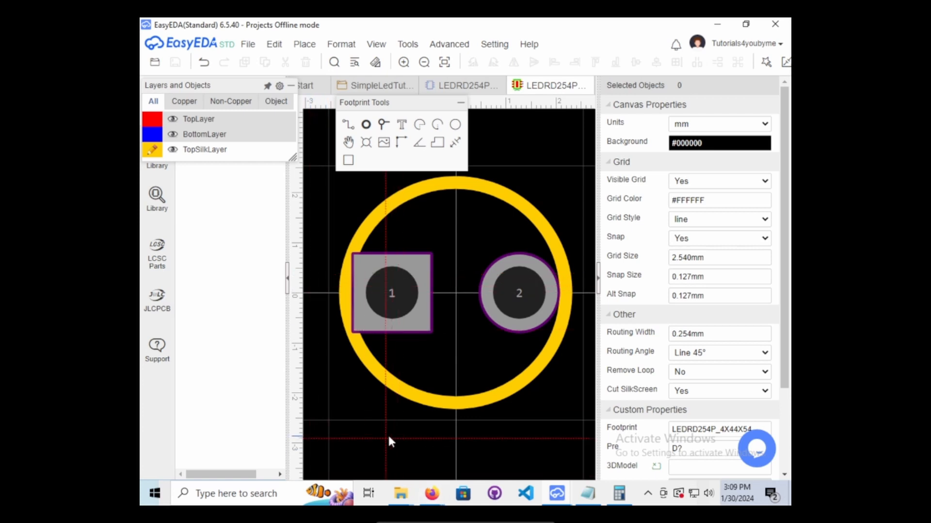
pyautogui.moveTo(368, 411); pyautogui.dragTo(438, 419, button='right')
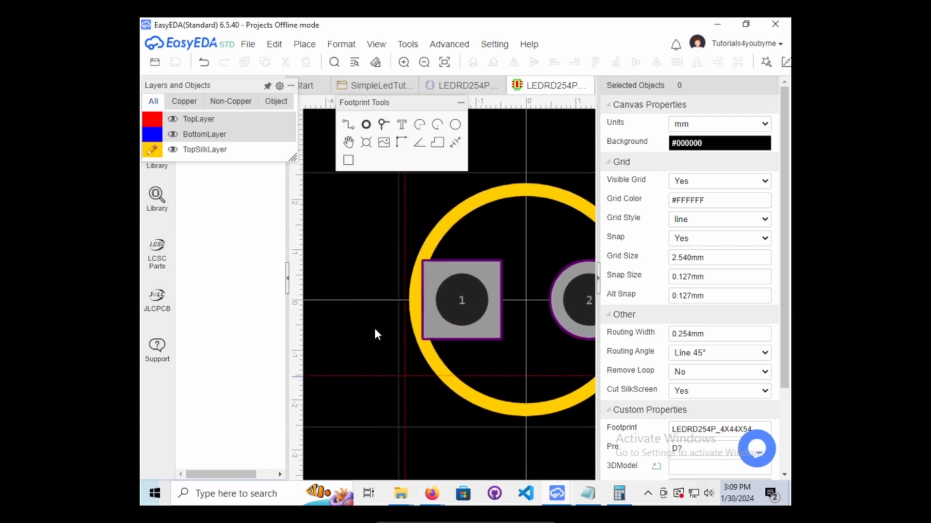
pyautogui.click(360, 299)
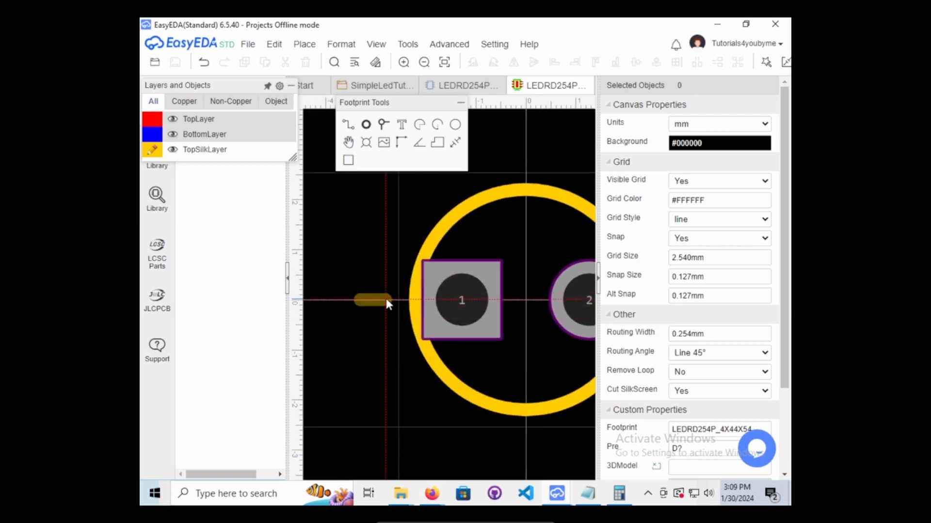
pyautogui.click(386, 300)
pyautogui.rightClick(364, 251)
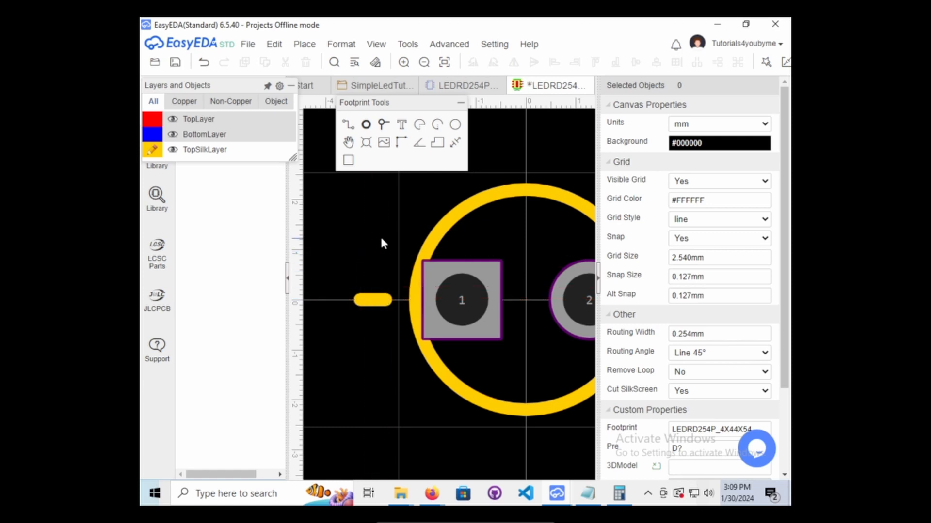
# Move the minus mark up beside the circle, diagonally above square pad 1, with its start at X -2.921 mm, Y 1.270 mm.
pyautogui.scroll(-3, 383, 242)
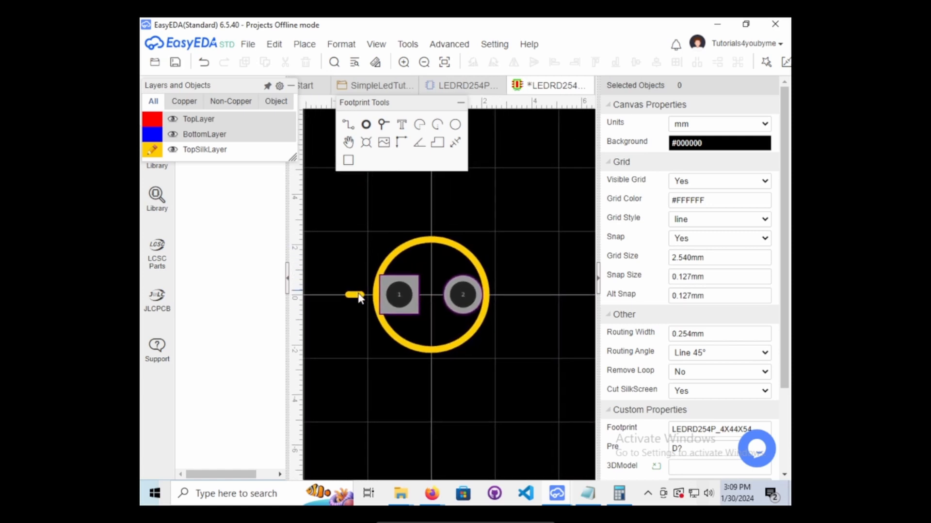
pyautogui.moveTo(360, 297); pyautogui.dragTo(369, 267)
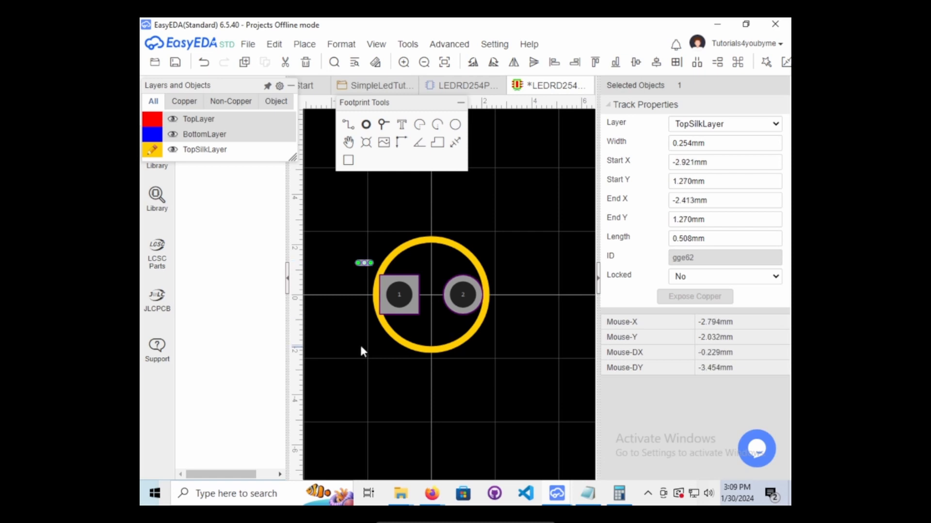
pyautogui.click(361, 350)
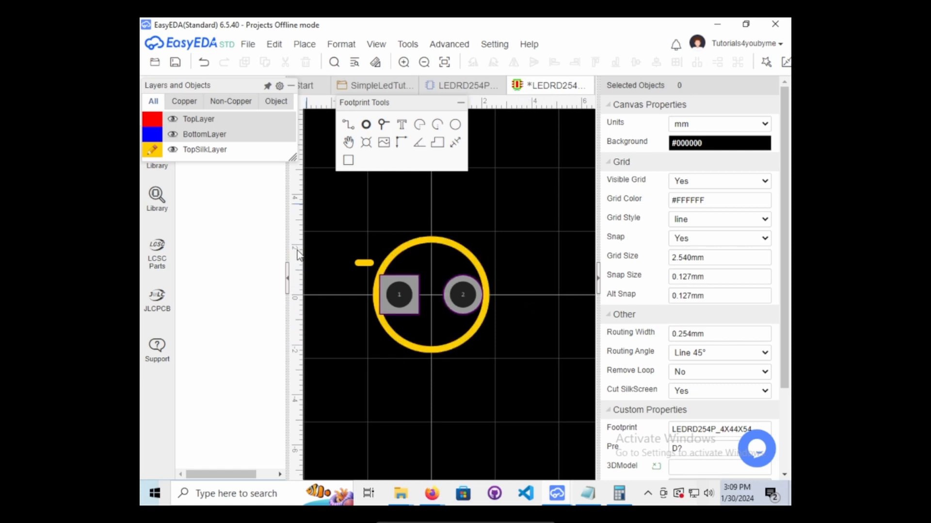
# Place a silkscreen text above the footprint's circle and select it.
pyautogui.click(403, 128)
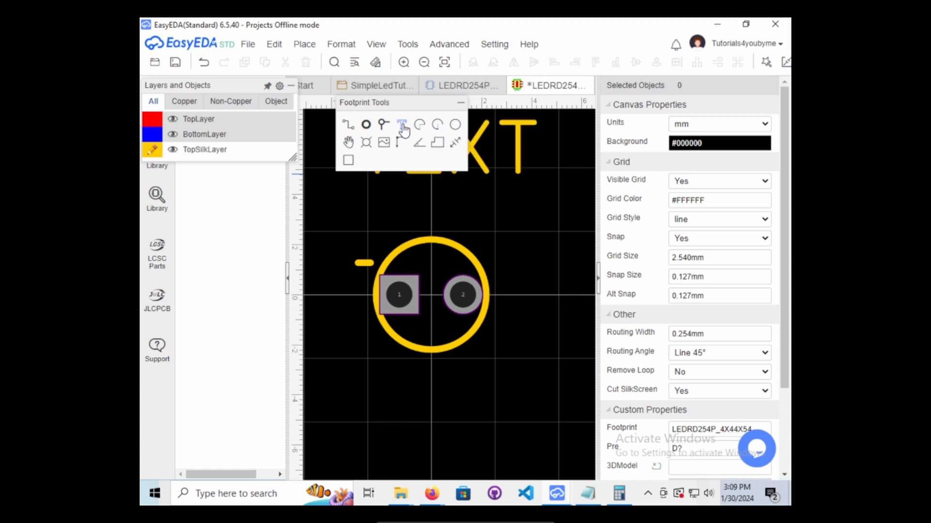
pyautogui.click(355, 226)
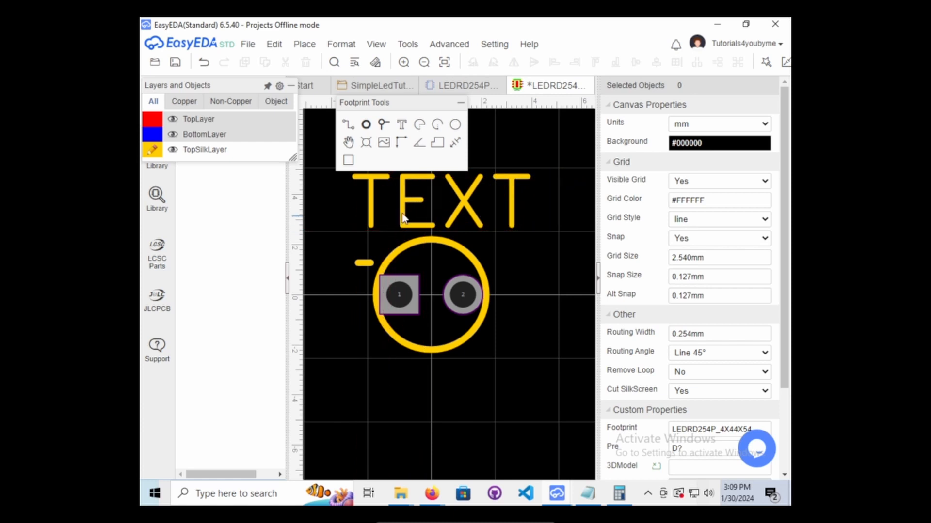
pyautogui.click(402, 218)
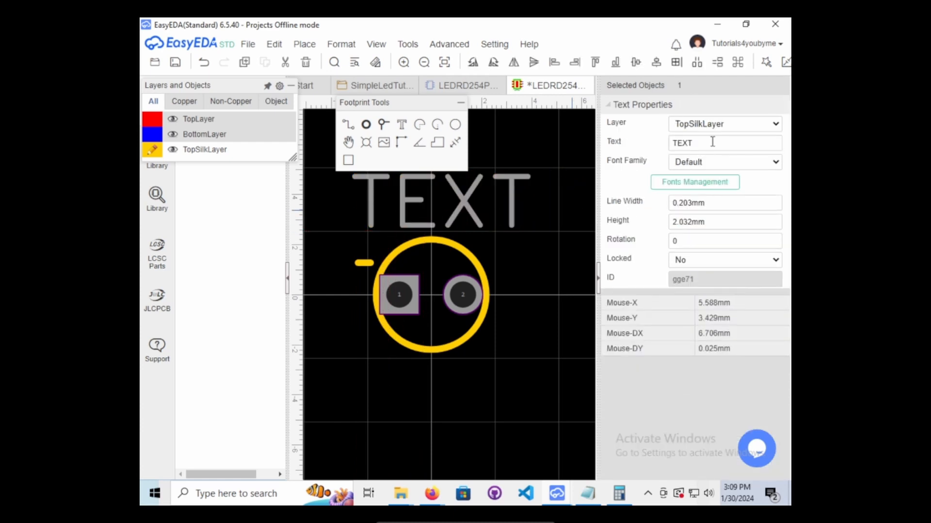
# Try the NotoSerifCJKsc-Medium font on the placed text and return it to Default.
pyautogui.click(724, 162)
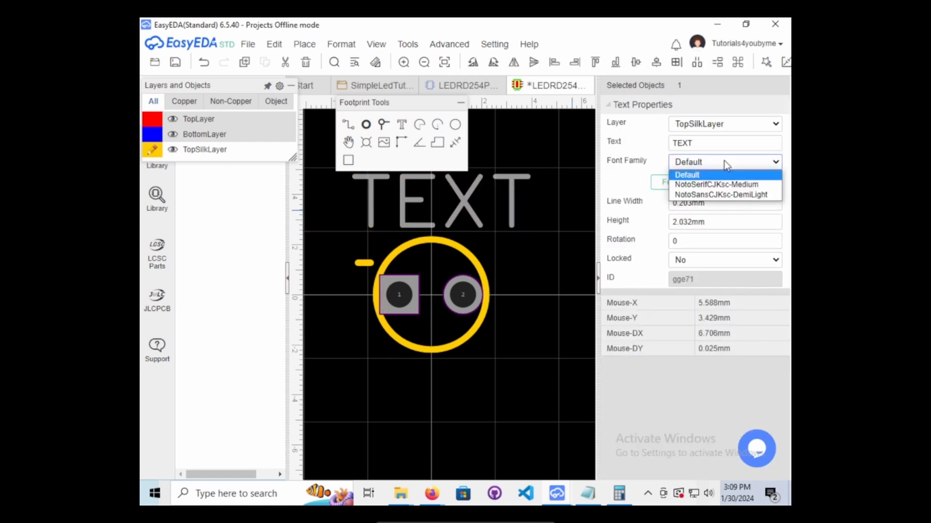
pyautogui.click(721, 186)
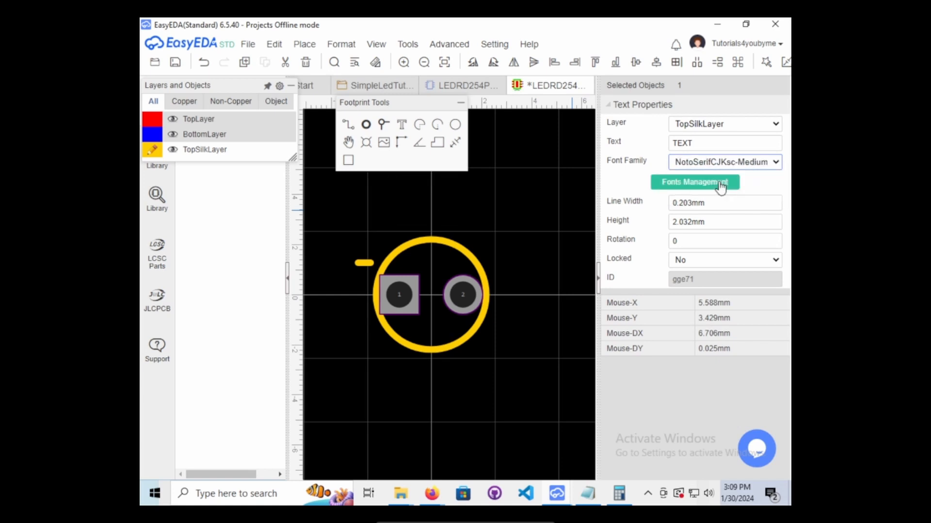
pyautogui.click(725, 165)
pyautogui.click(718, 175)
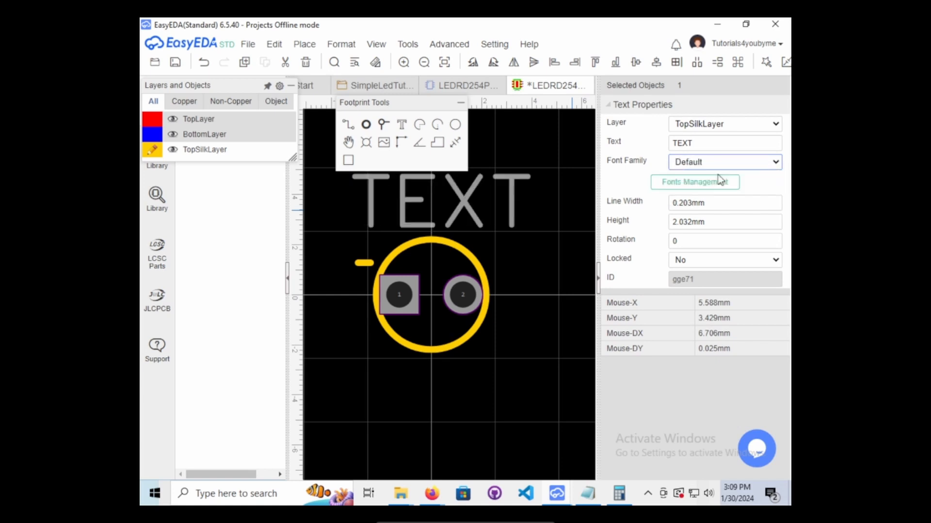
# Change the silkscreen text to "D?" and move it roughly centered above the circle.
pyautogui.click(713, 144)
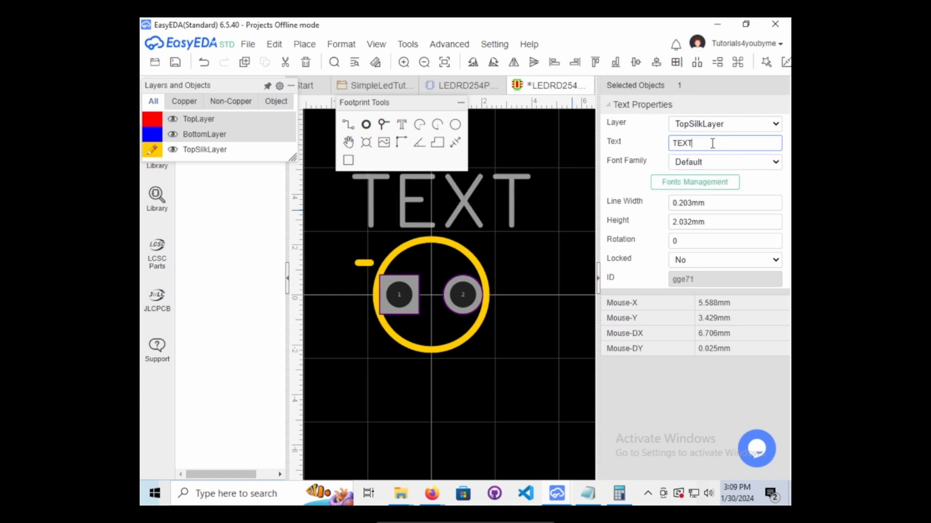
pyautogui.moveTo(713, 143); pyautogui.dragTo(672, 143)
pyautogui.write('D?')
pyautogui.press('Return')
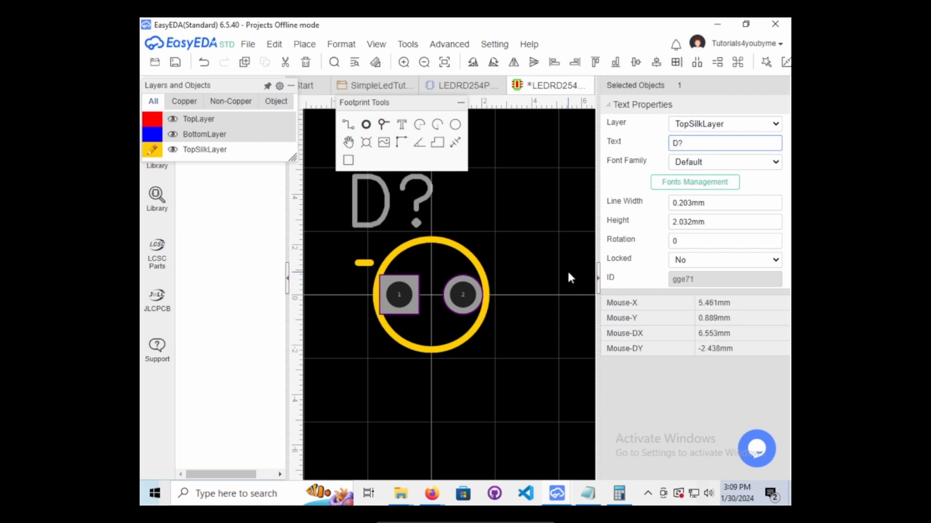
pyautogui.moveTo(378, 194); pyautogui.dragTo(410, 197)
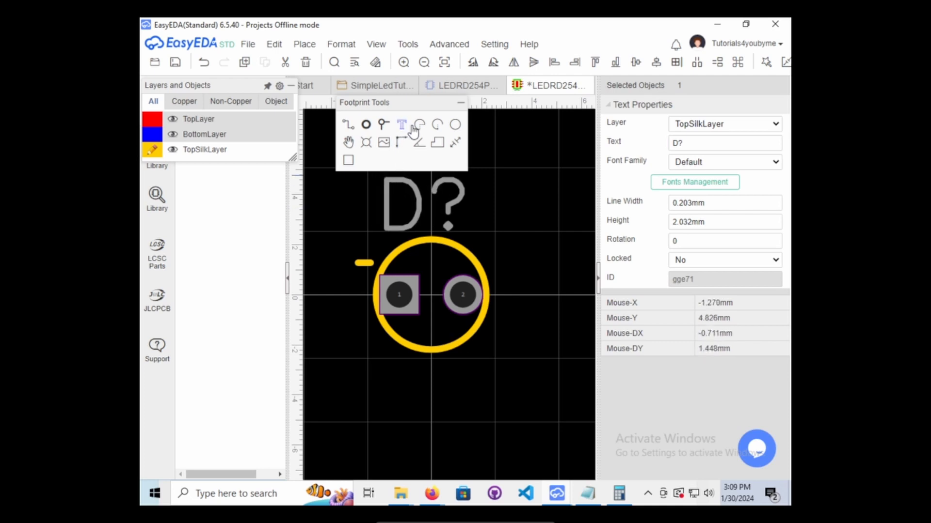
pyautogui.click(501, 229)
pyautogui.moveTo(418, 217); pyautogui.dragTo(425, 210)
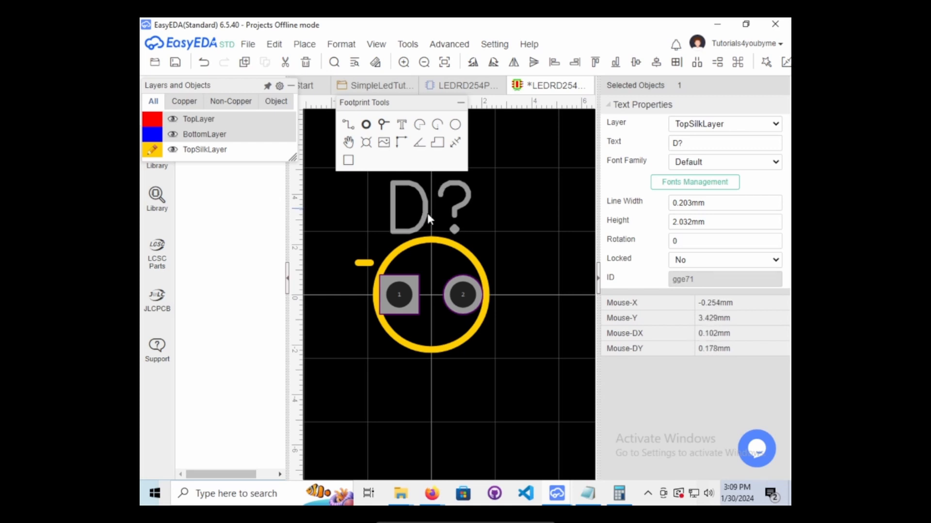
pyautogui.click(472, 220)
pyautogui.click(458, 211)
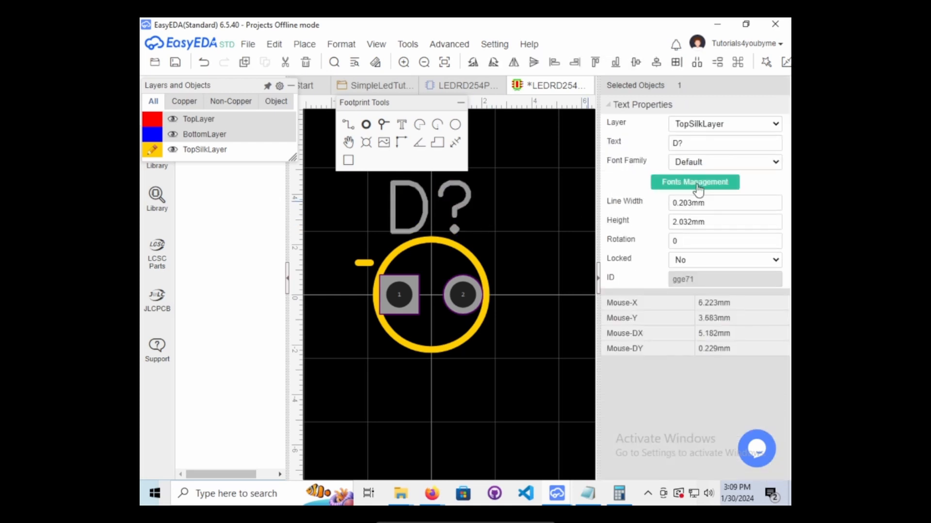
# Set the "D?" text height to 1.5 mm and recenter it just above the circle.
pyautogui.click(719, 223)
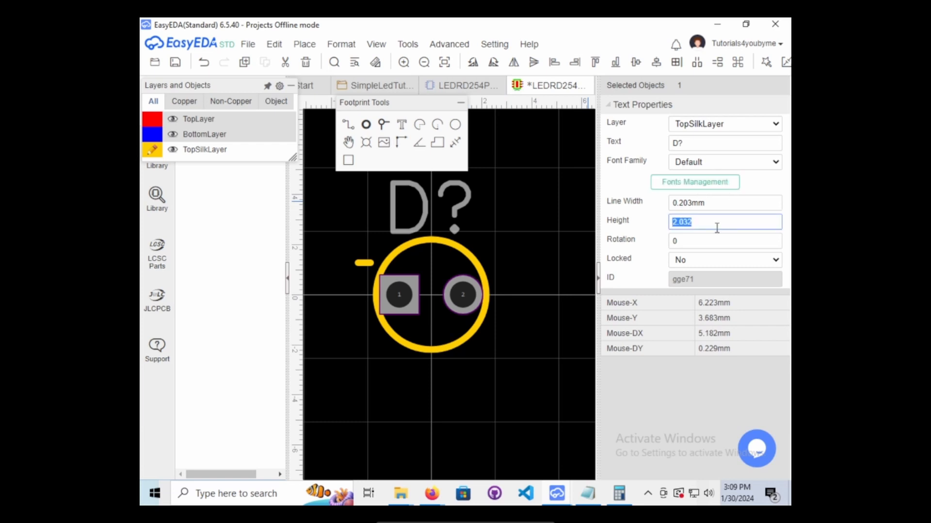
pyautogui.write('1.5')
pyautogui.press('Return')
pyautogui.moveTo(413, 221); pyautogui.dragTo(423, 221)
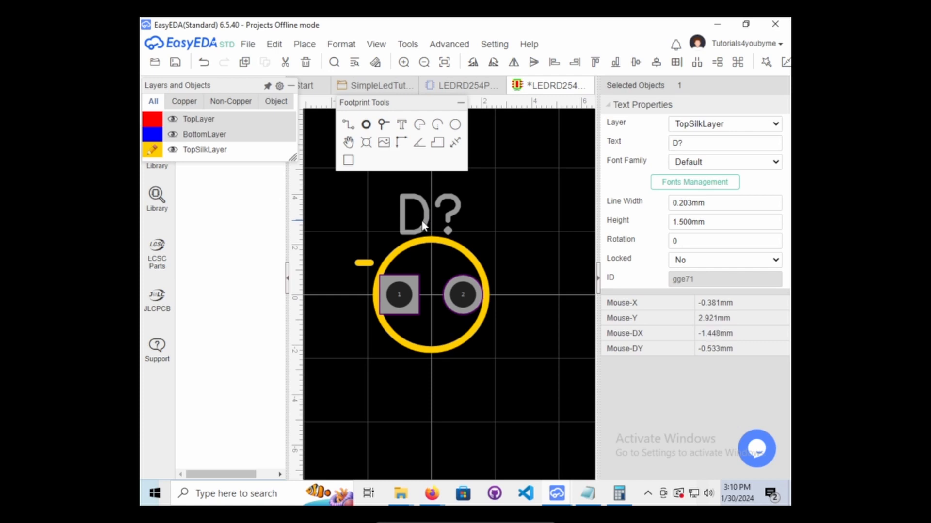
pyautogui.click(504, 227)
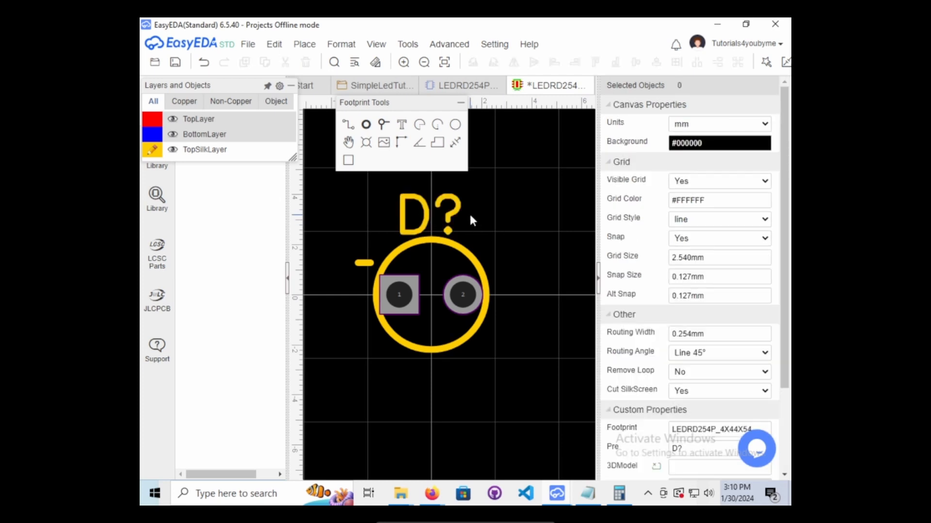
# Check the "D?" text and canvas properties, and save the footprint.
pyautogui.click(416, 205)
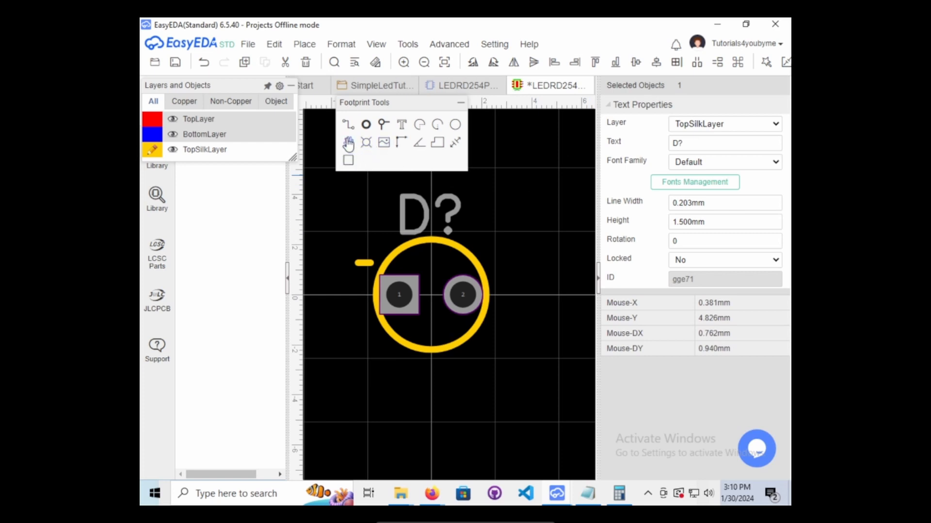
pyautogui.click(485, 194)
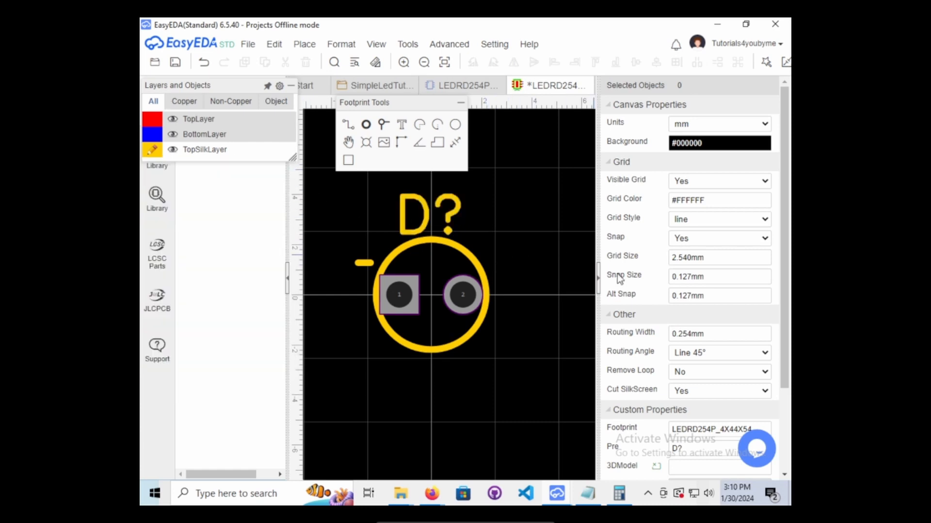
pyautogui.scroll(-3, 638, 284)
pyautogui.scroll(3, 639, 284)
pyautogui.click(178, 64)
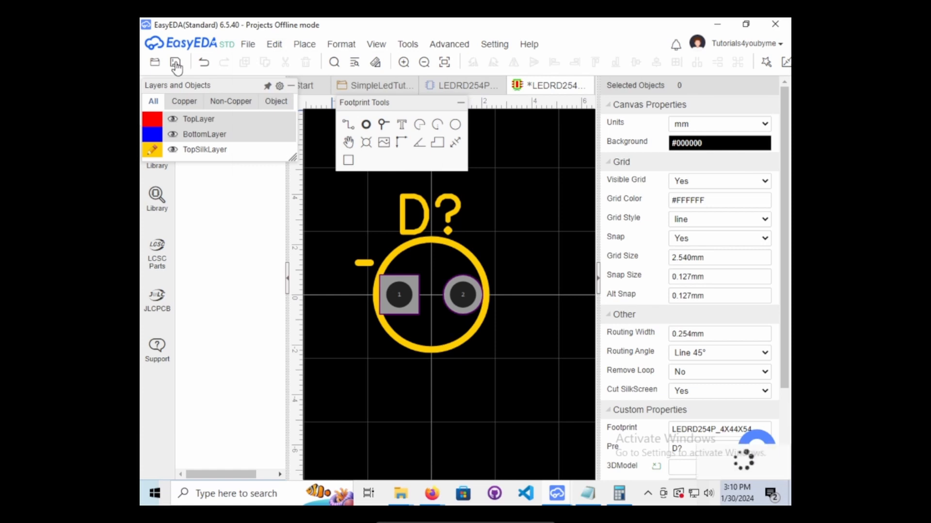
# Check the LED symbol, return to the footprint, and start creating a new 3D model.
pyautogui.click(458, 85)
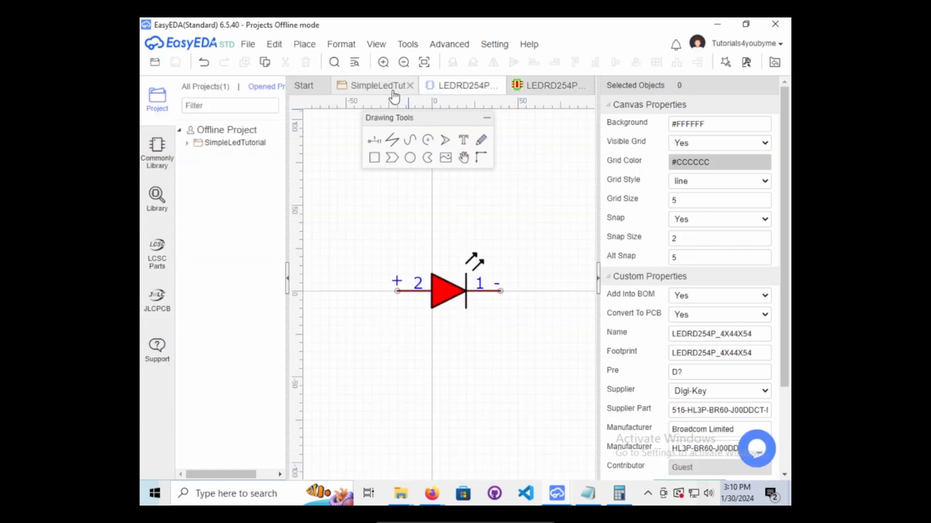
pyautogui.click(534, 90)
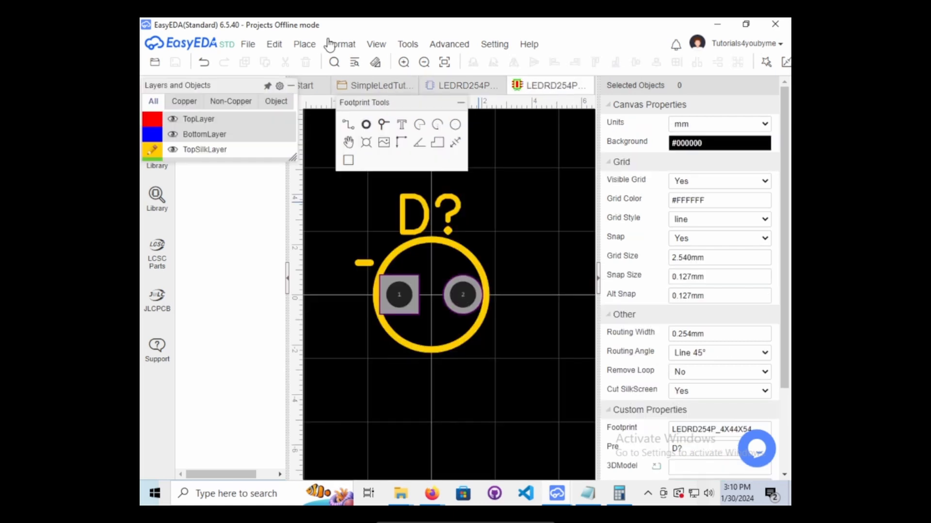
pyautogui.moveTo(246, 45)
pyautogui.moveTo(262, 60)
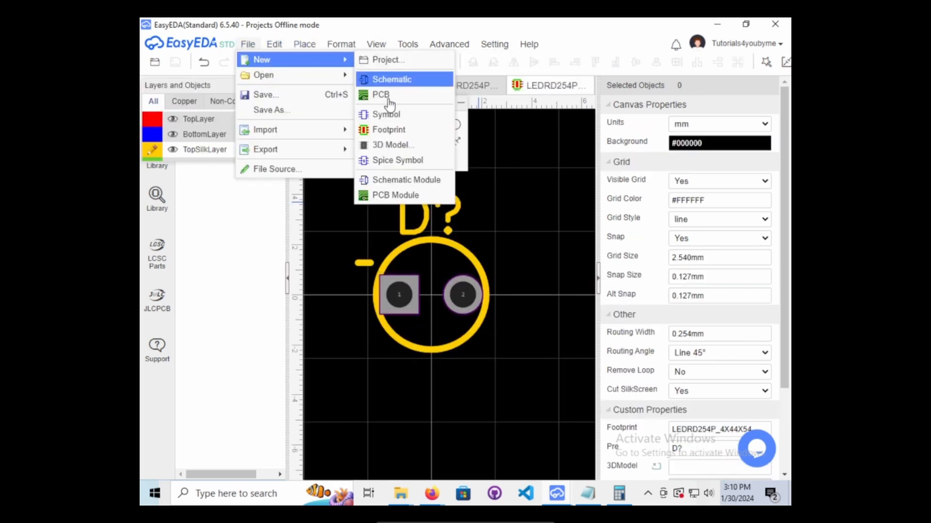
pyautogui.click(410, 146)
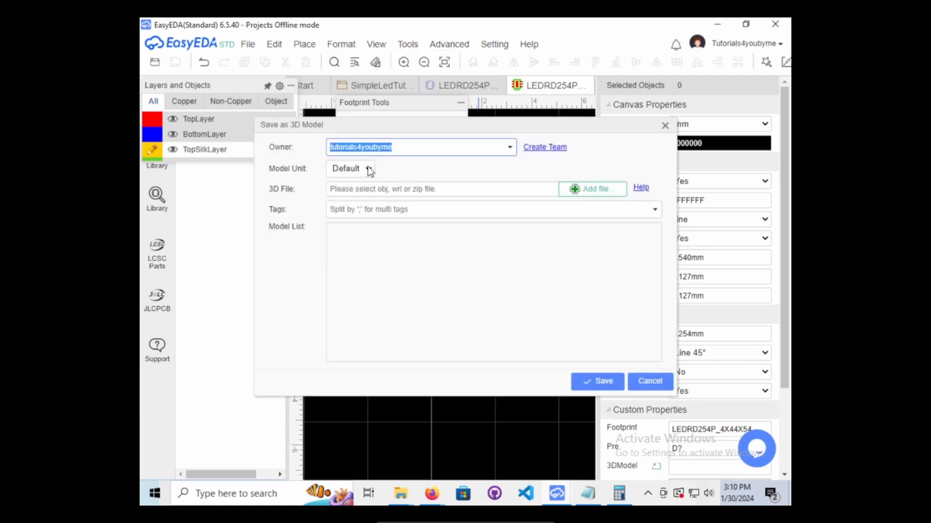
pyautogui.click(578, 194)
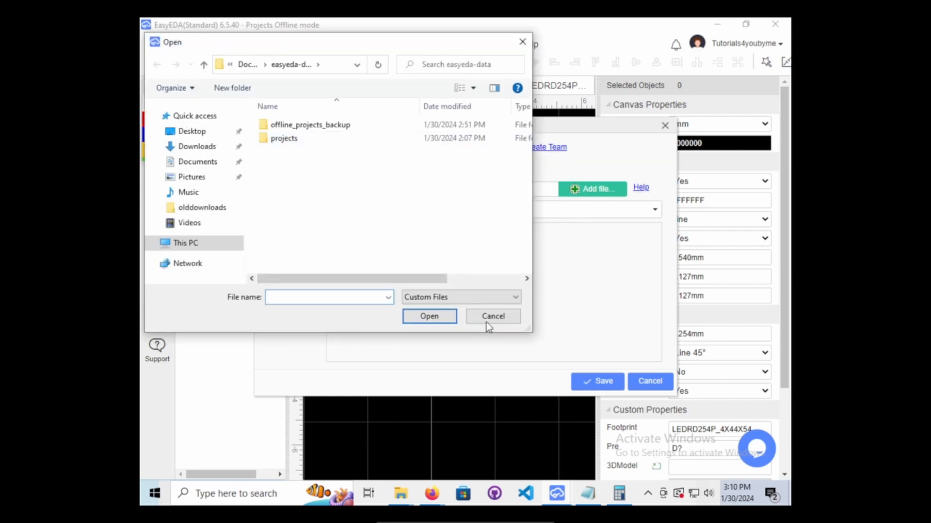
pyautogui.click(487, 323)
# Switch to Firefox and open the HL3P-BR60-J00DD Models page from the part's DigiKey product page.
pyautogui.moveTo(401, 502)
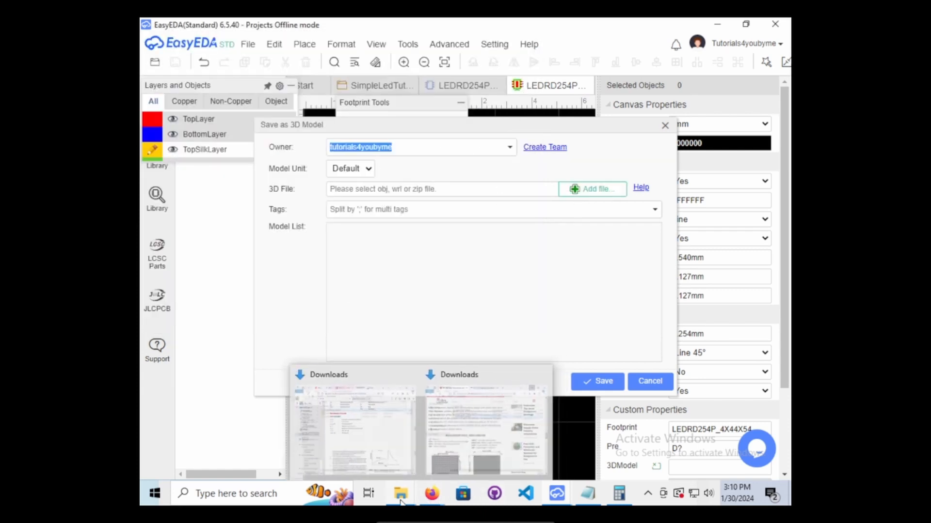
pyautogui.moveTo(431, 494)
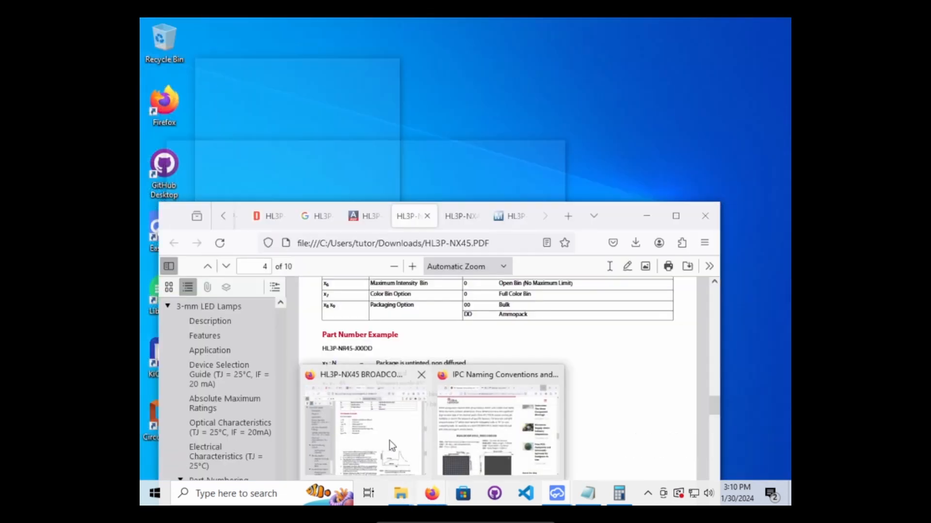
pyautogui.click(389, 441)
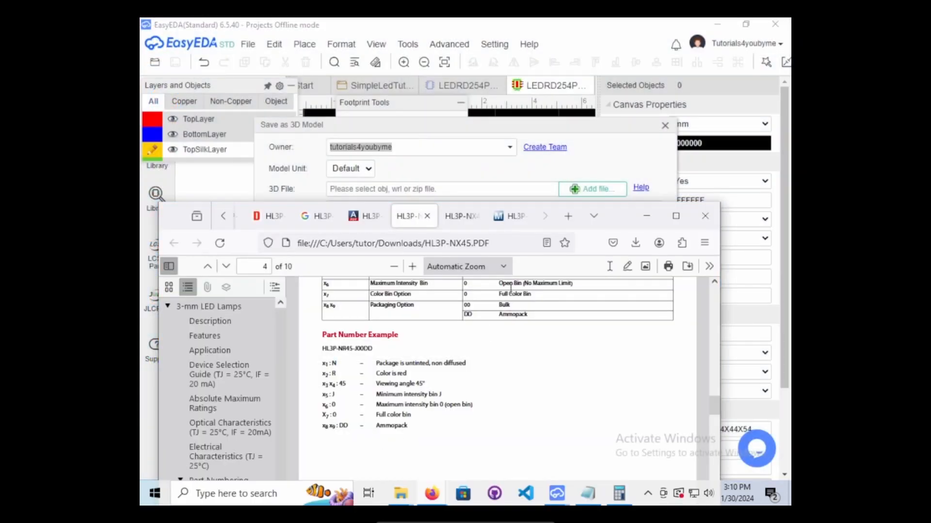
pyautogui.click(268, 217)
pyautogui.scroll(-10, 483, 363)
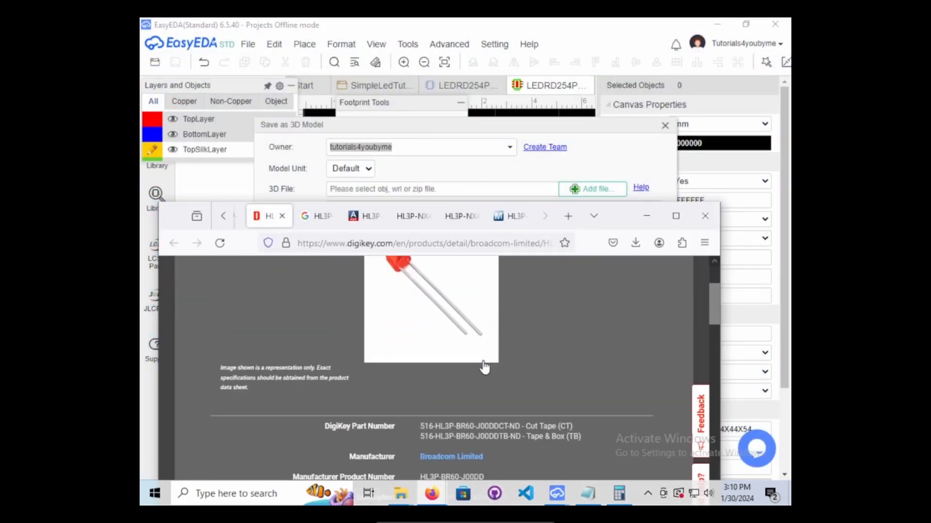
pyautogui.scroll(-15, 485, 364)
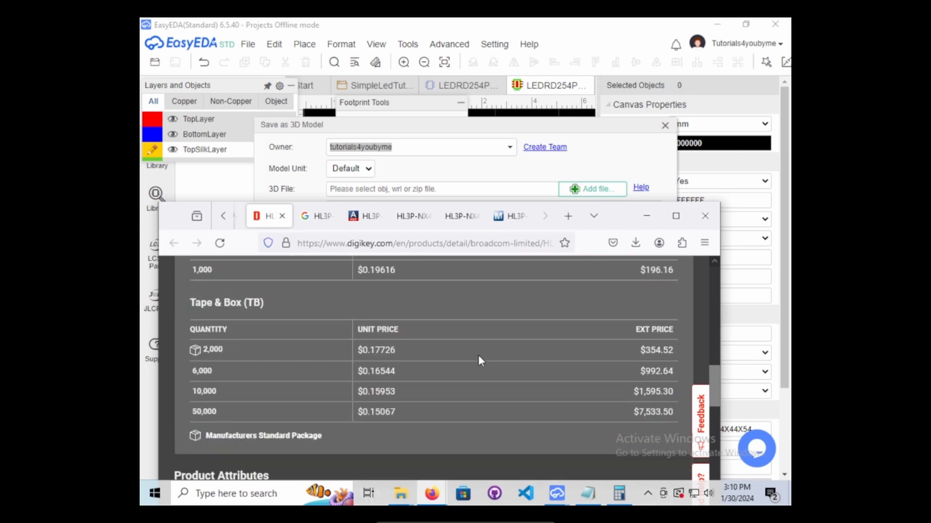
pyautogui.scroll(-8, 480, 360)
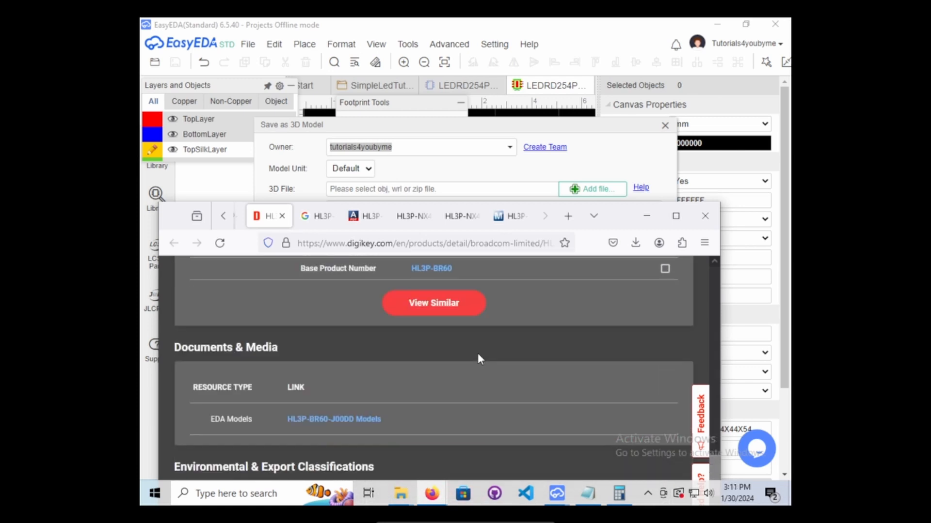
pyautogui.click(373, 420)
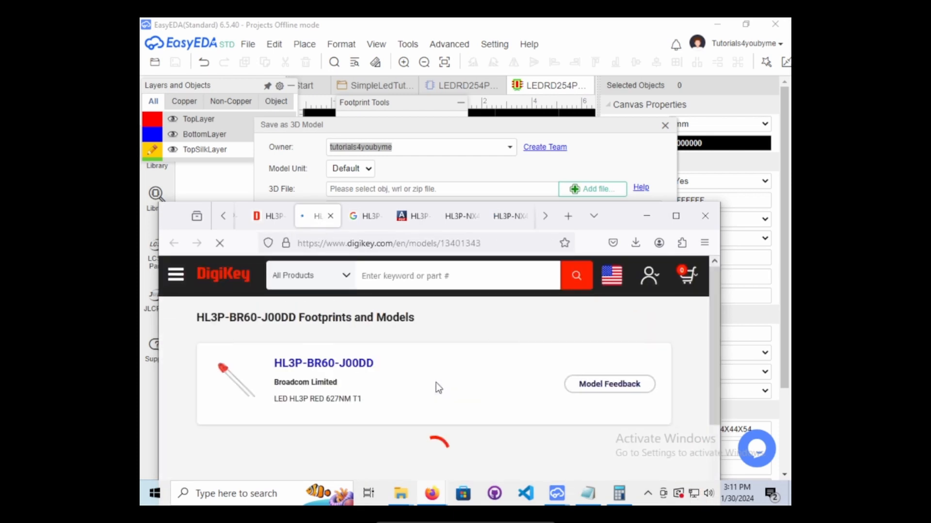
# Bring up the download format choices for the Ultra Librarian models and look through the available formats.
pyautogui.scroll(-3, 436, 383)
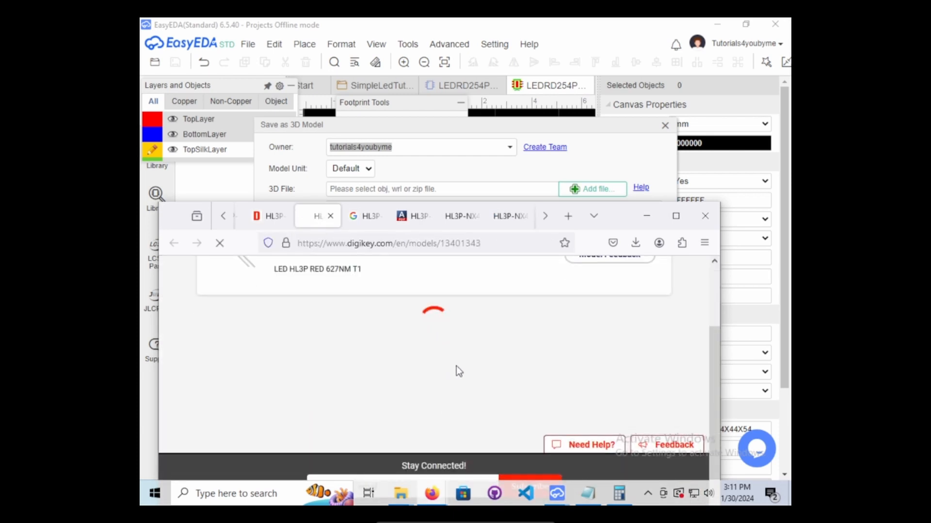
pyautogui.scroll(-5, 438, 376)
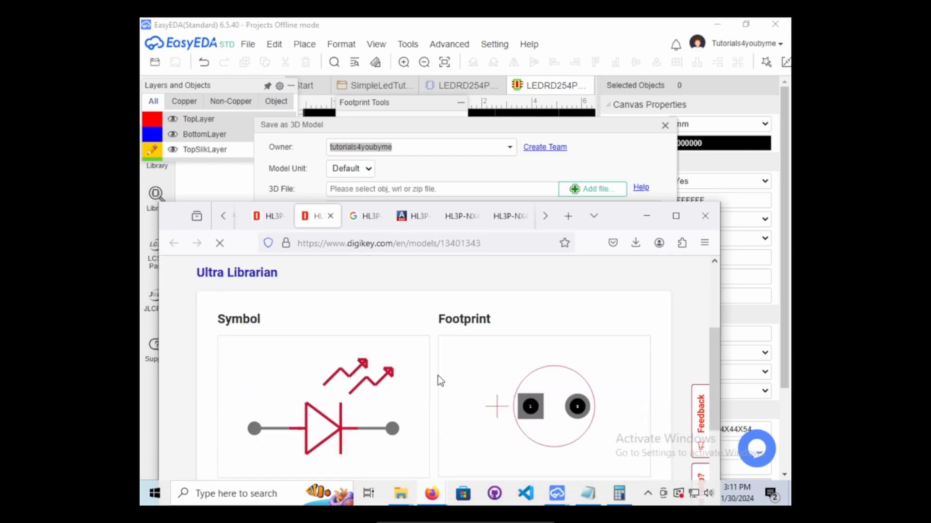
pyautogui.scroll(-2, 346, 380)
pyautogui.scroll(2, 351, 372)
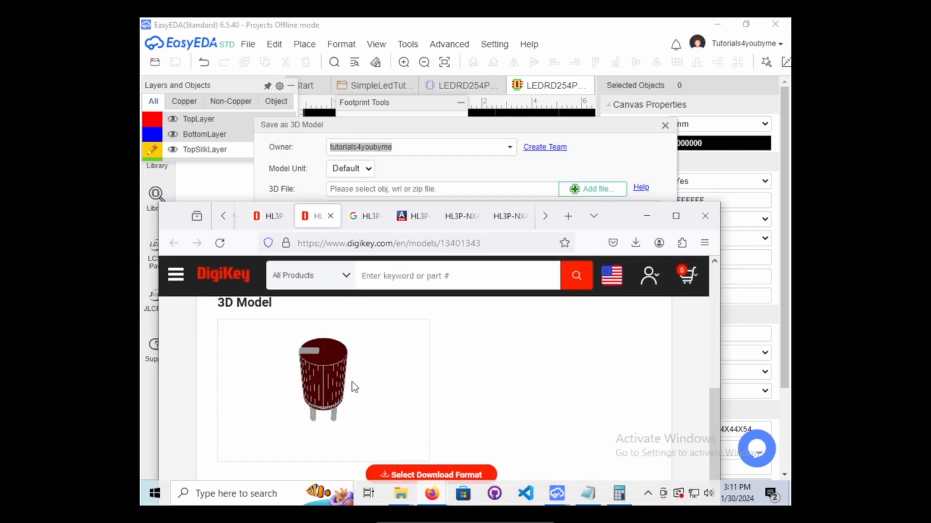
pyautogui.click(442, 475)
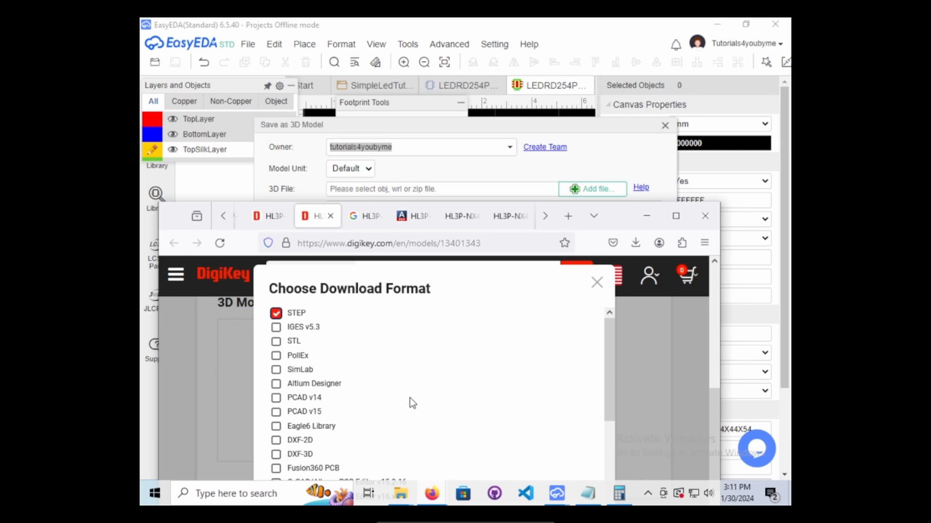
pyautogui.scroll(-5, 444, 396)
pyautogui.scroll(-3, 653, 397)
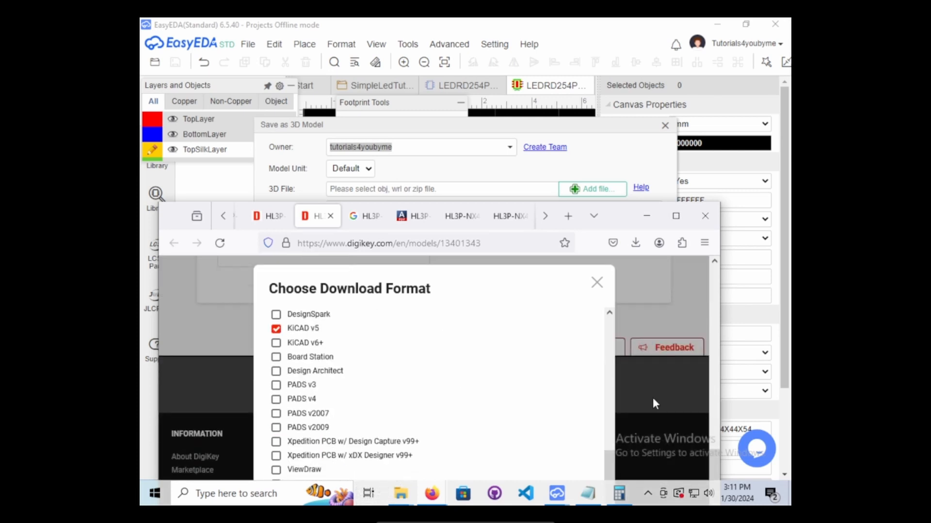
pyautogui.scroll(-2, 548, 386)
pyautogui.scroll(5, 548, 382)
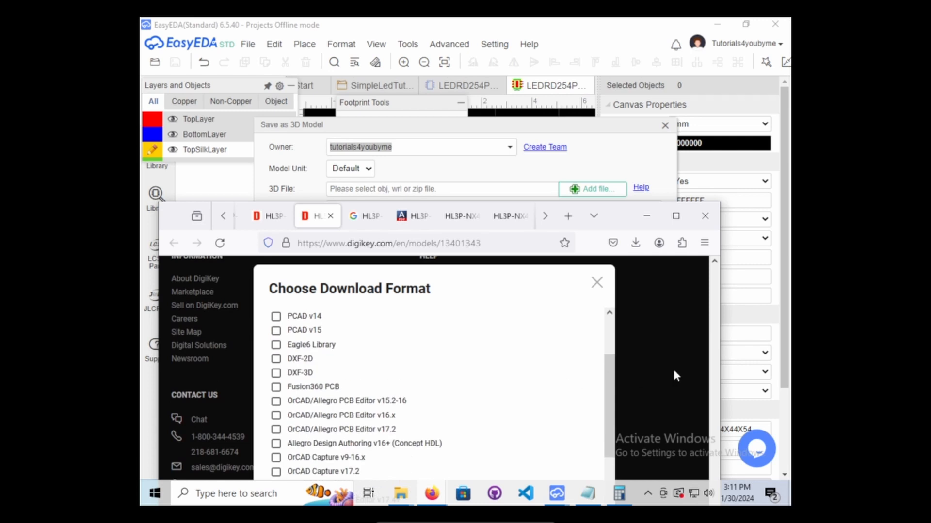
# Switch to EasyEDA and search the existing HL3P_BR60_J00DD download folder for a usable 3D model file, without adding one.
pyautogui.click(592, 158)
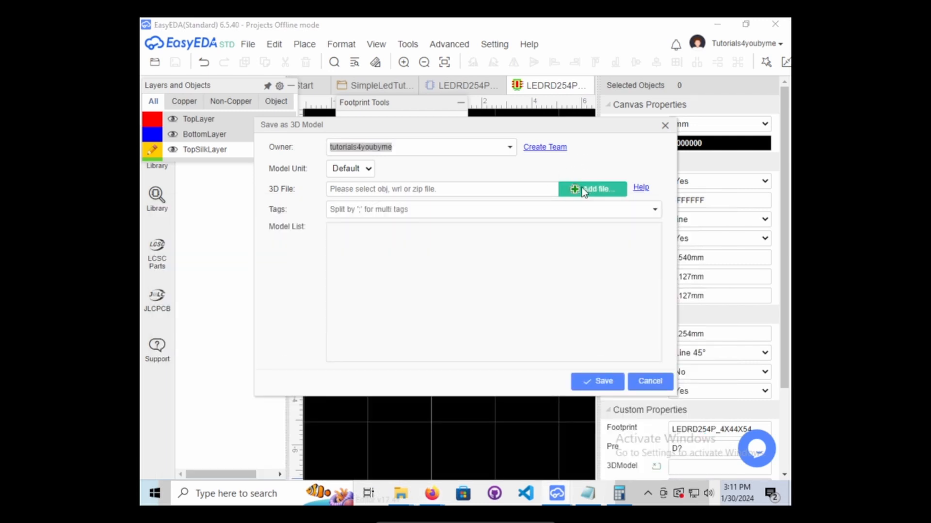
pyautogui.click(584, 192)
pyautogui.click(457, 297)
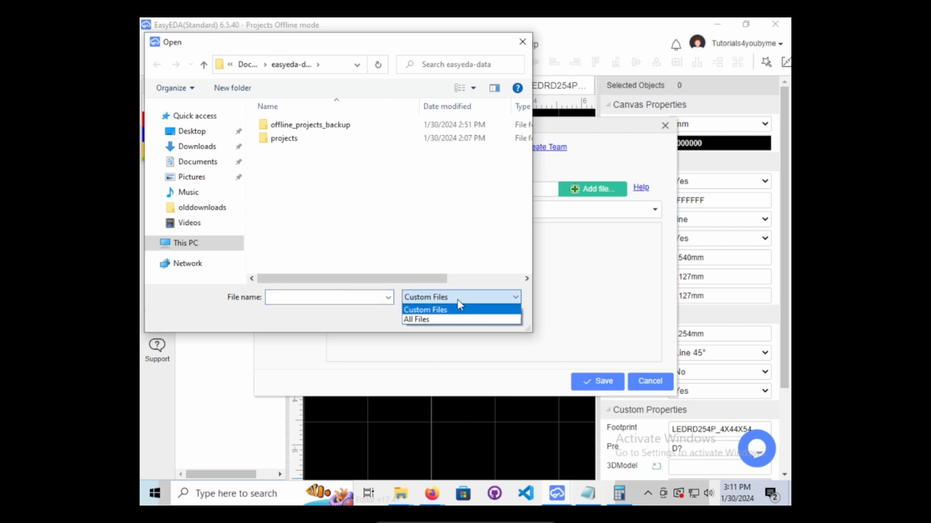
pyautogui.click(457, 306)
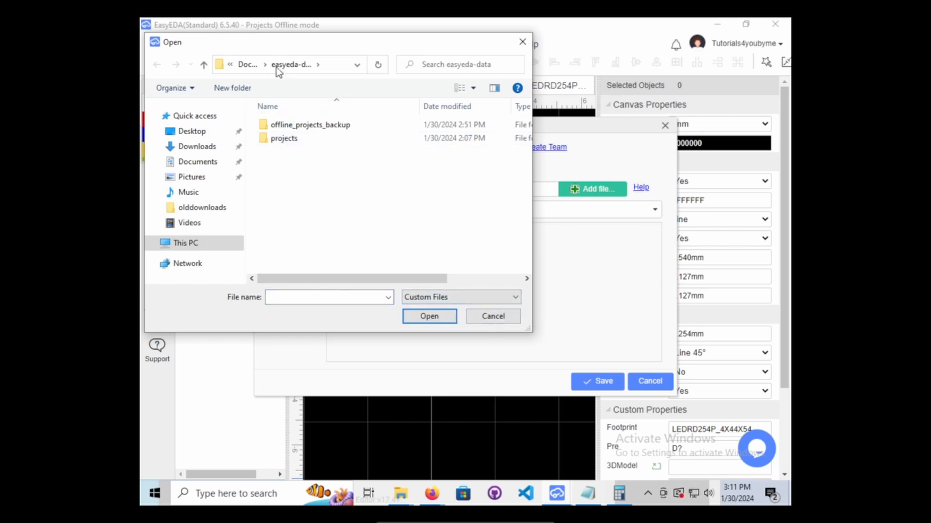
pyautogui.doubleClick(291, 139)
pyautogui.click(207, 166)
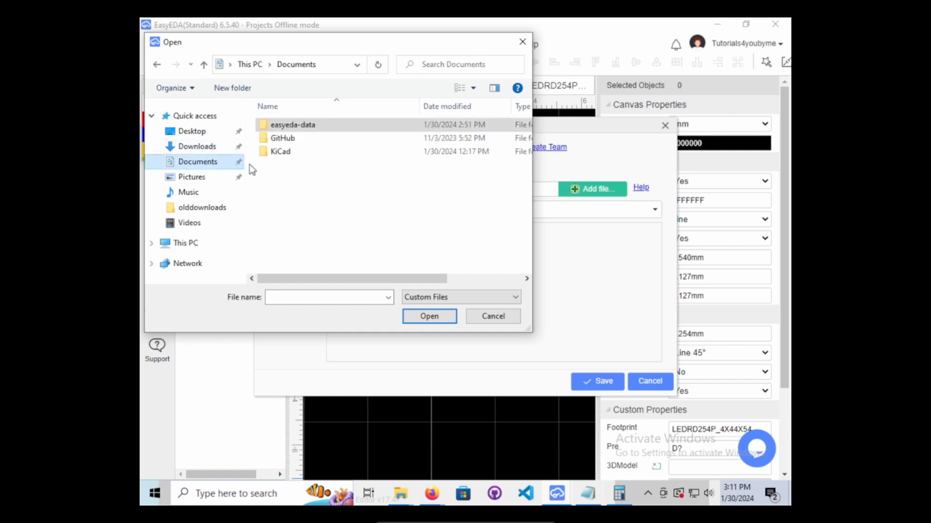
pyautogui.click(194, 146)
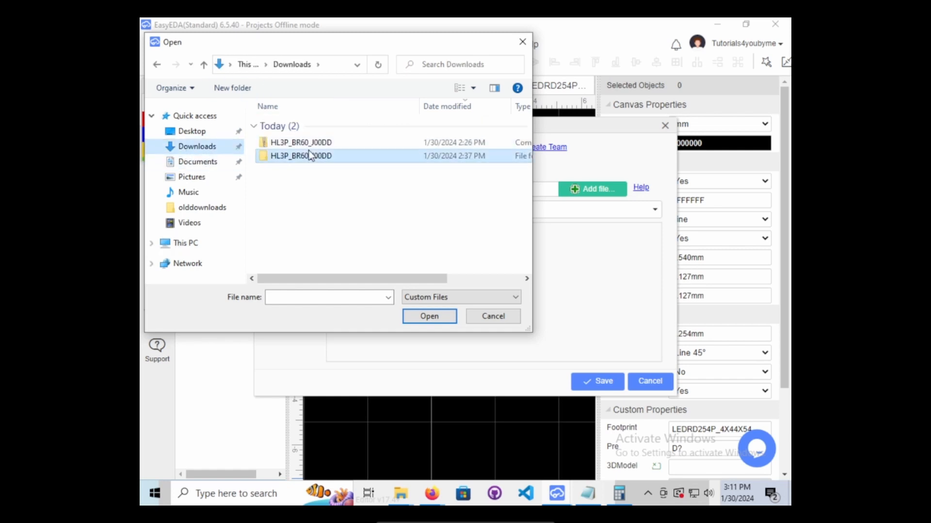
pyautogui.doubleClick(312, 155)
pyautogui.doubleClick(295, 121)
pyautogui.doubleClick(327, 126)
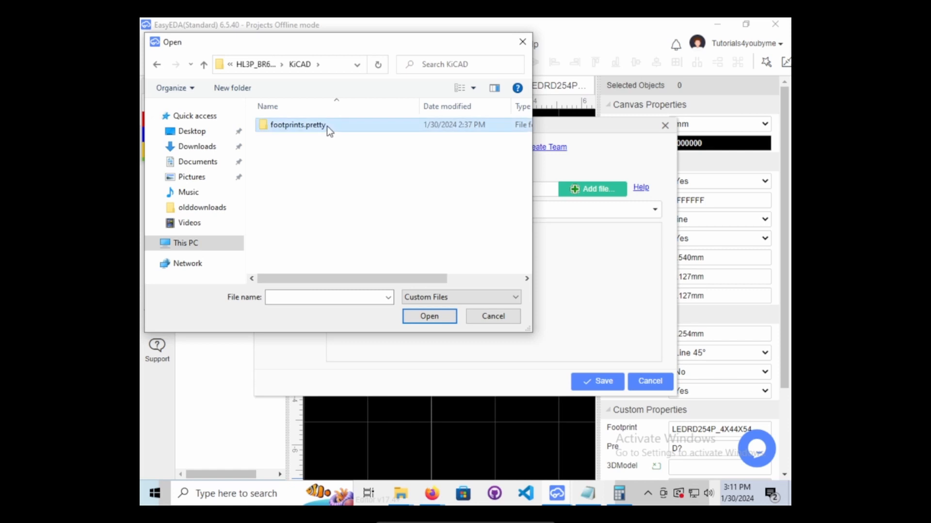
pyautogui.click(524, 45)
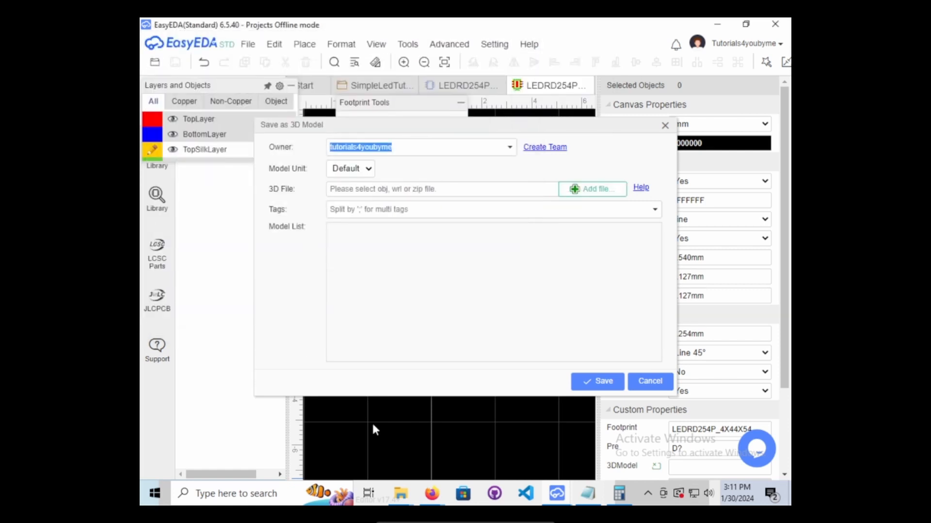
# Return to the DigiKey models page in Firefox, deselect KiCAD v5, and download the model in STEP format only.
pyautogui.moveTo(556, 494)
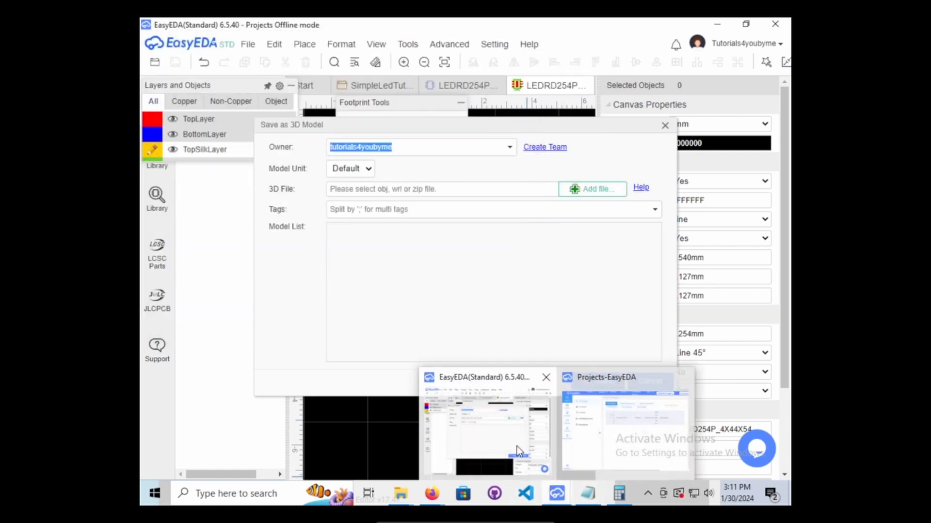
pyautogui.click(522, 445)
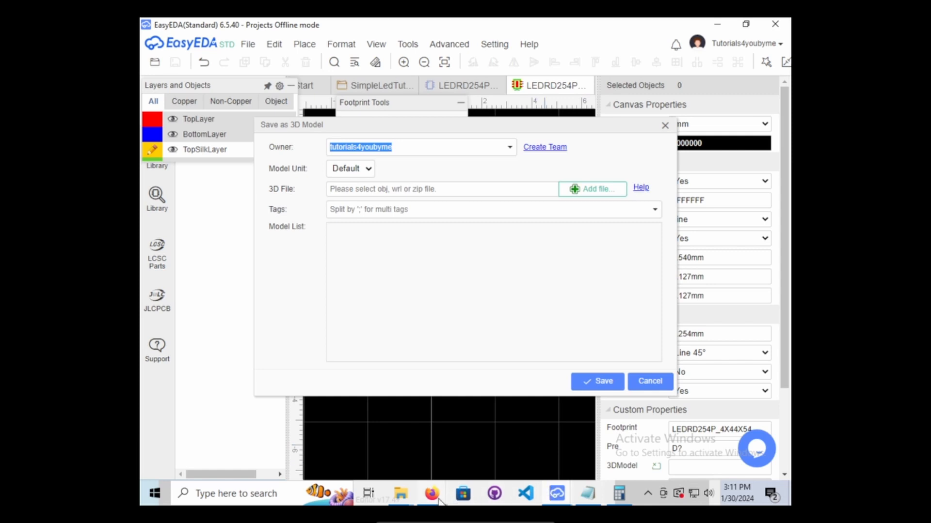
pyautogui.moveTo(439, 500)
pyautogui.click(387, 431)
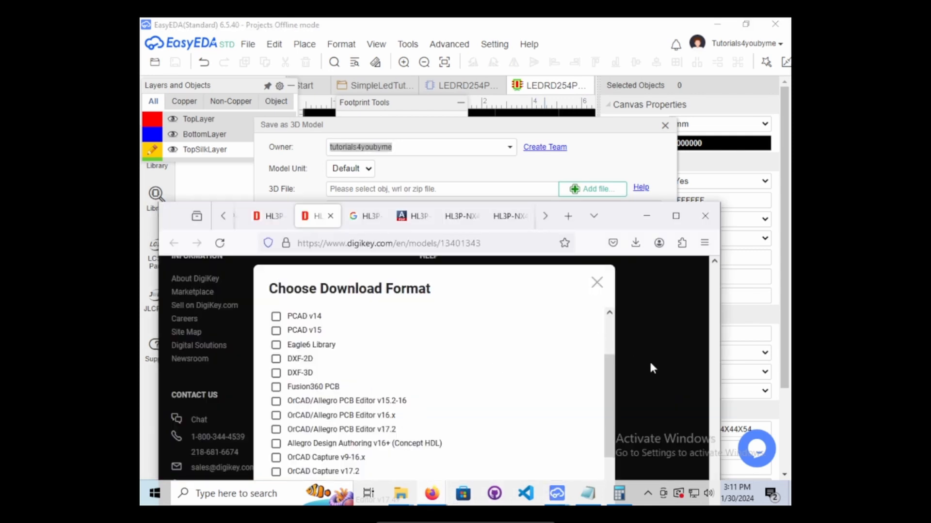
pyautogui.moveTo(621, 211); pyautogui.dragTo(618, 82)
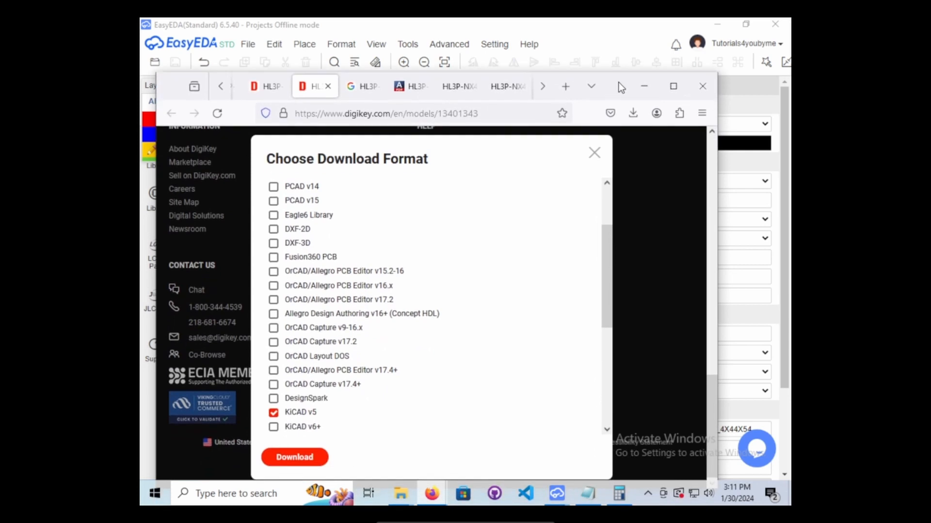
pyautogui.click(273, 412)
pyautogui.scroll(3, 294, 354)
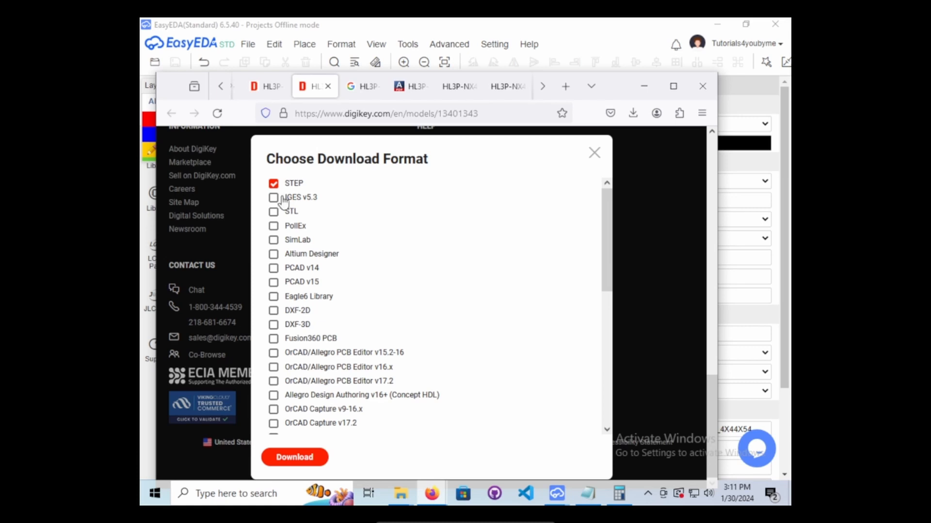
pyautogui.click(305, 458)
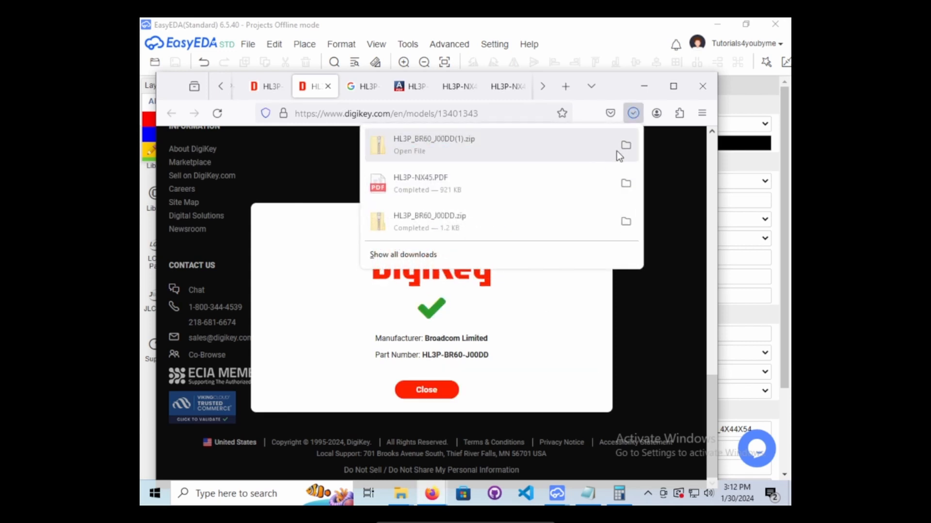
# Extract the downloaded HL3P_BR60_J00DD(1) archive into its own folder in Downloads and switch back to EasyEDA.
pyautogui.click(628, 148)
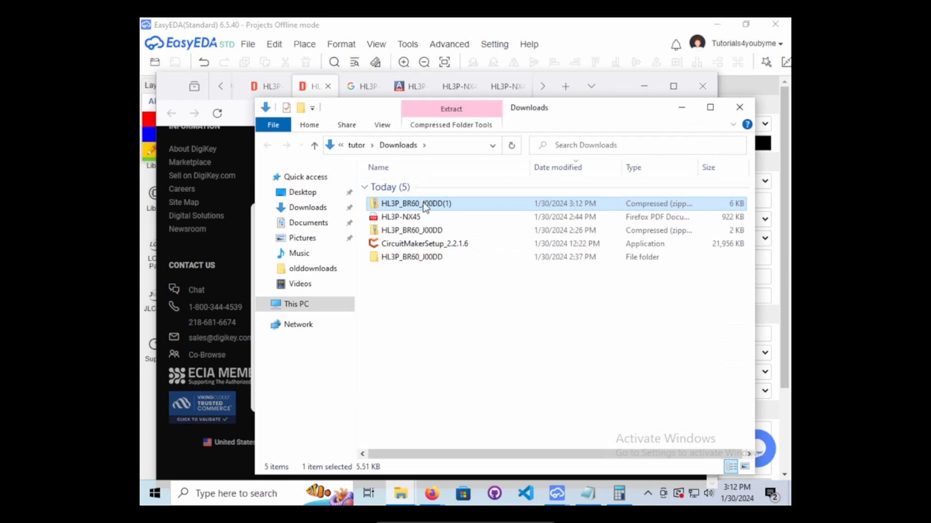
pyautogui.rightClick(425, 203)
pyautogui.click(487, 246)
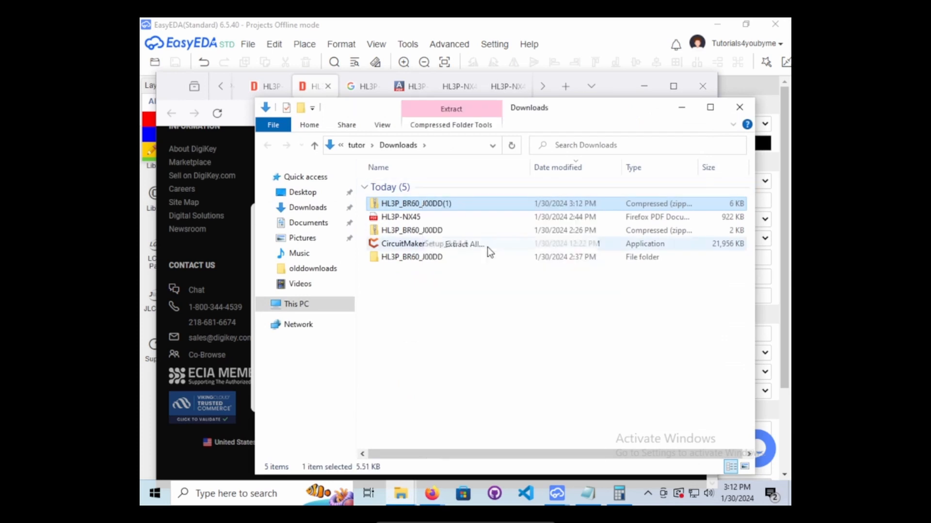
pyautogui.click(580, 377)
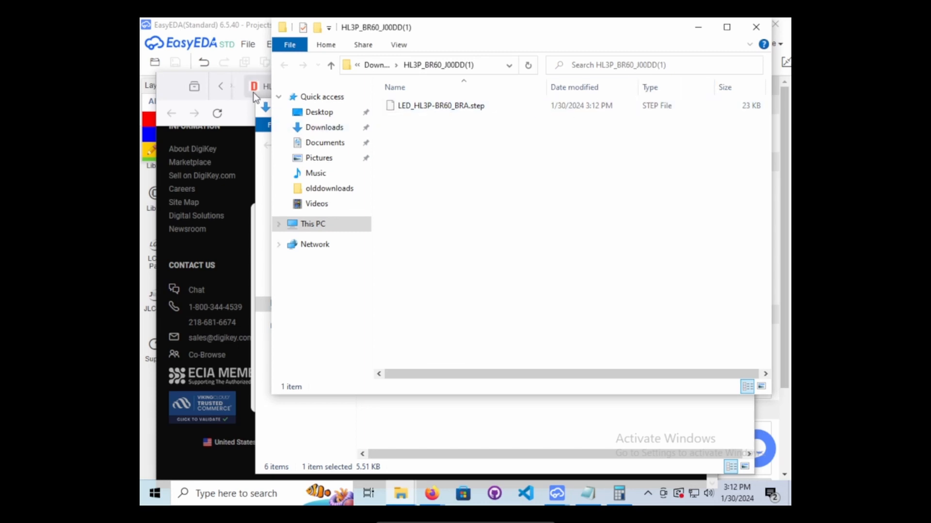
pyautogui.click(248, 44)
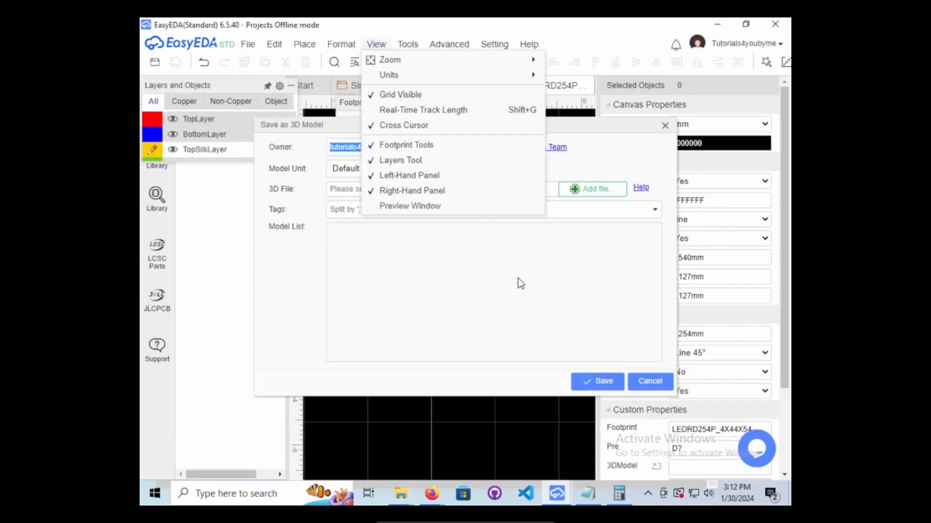
# Try to add the STEP file from the extracted HL3P_BR60_J00DD(1) folder as the 3D model's file, showing all file types.
pyautogui.click(592, 189)
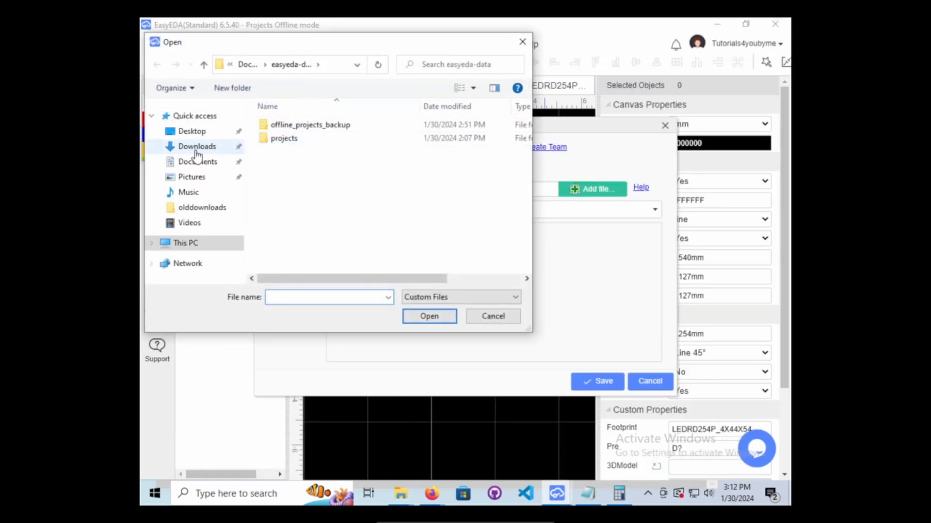
pyautogui.click(197, 146)
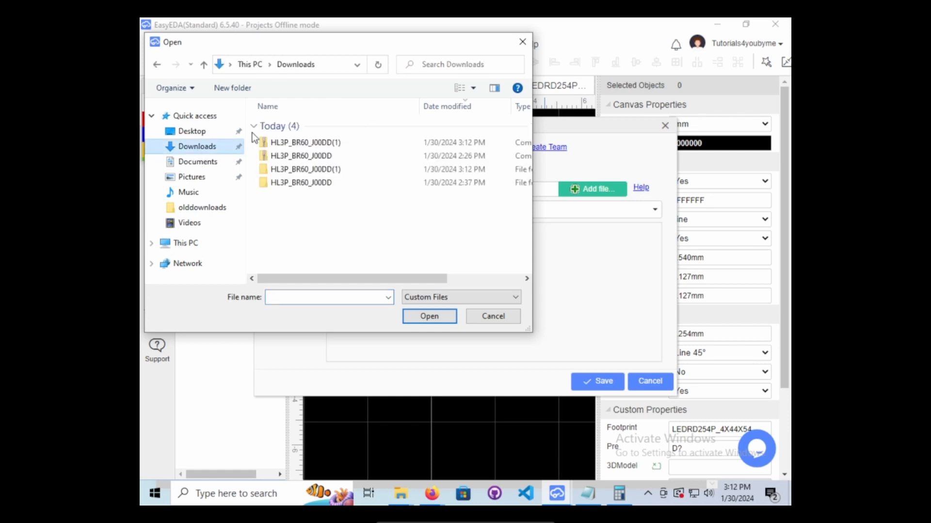
pyautogui.doubleClick(309, 169)
pyautogui.click(423, 293)
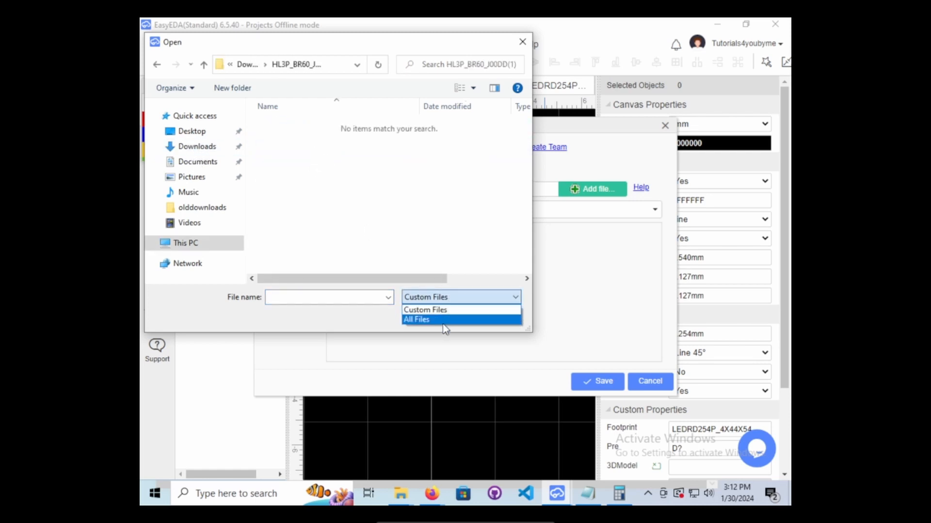
pyautogui.click(417, 318)
pyautogui.click(349, 126)
pyautogui.click(443, 320)
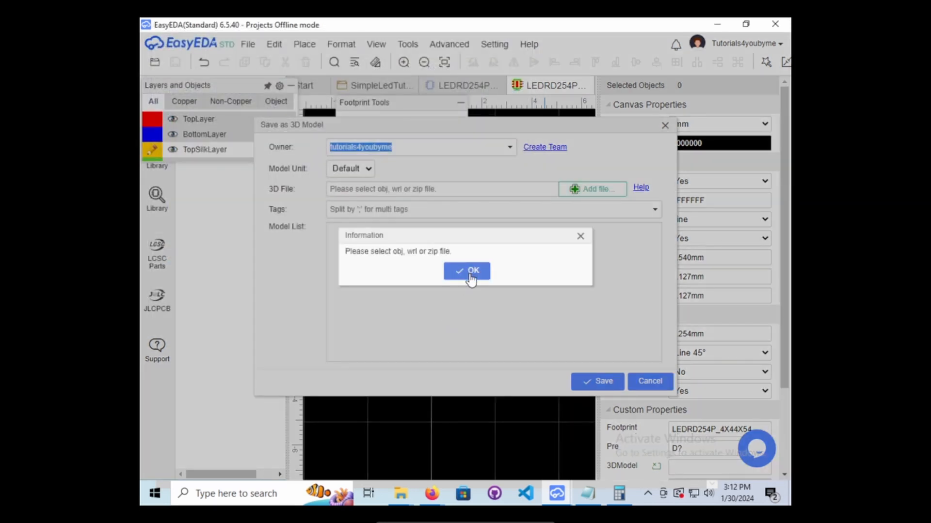
pyautogui.click(469, 275)
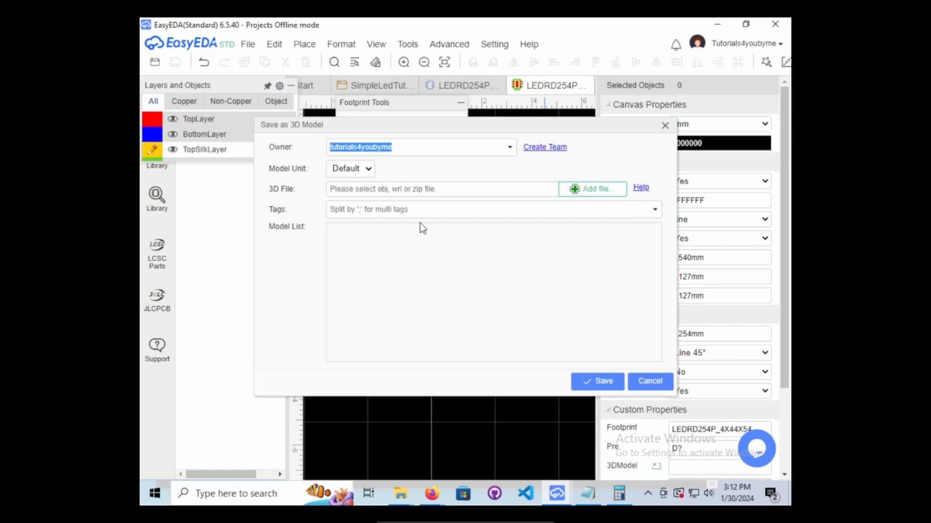
# Switch to the DigiKey models page in Firefox, dismiss the download confirmation and reopen the download format choices.
pyautogui.click(579, 494)
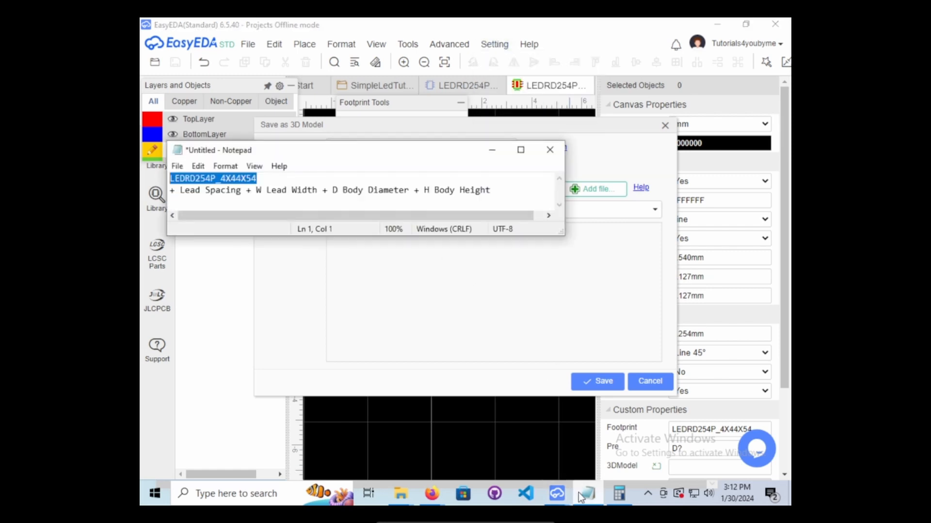
pyautogui.click(579, 493)
pyautogui.moveTo(445, 499)
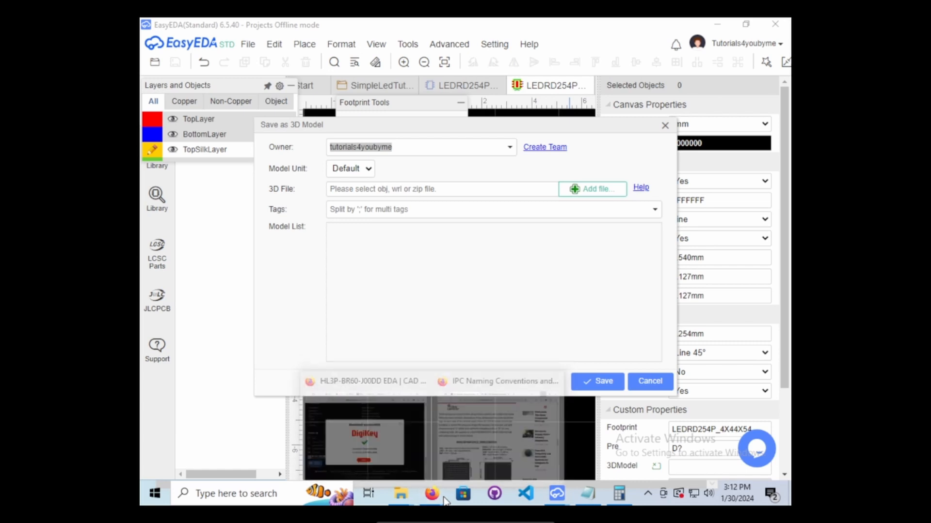
pyautogui.click(371, 445)
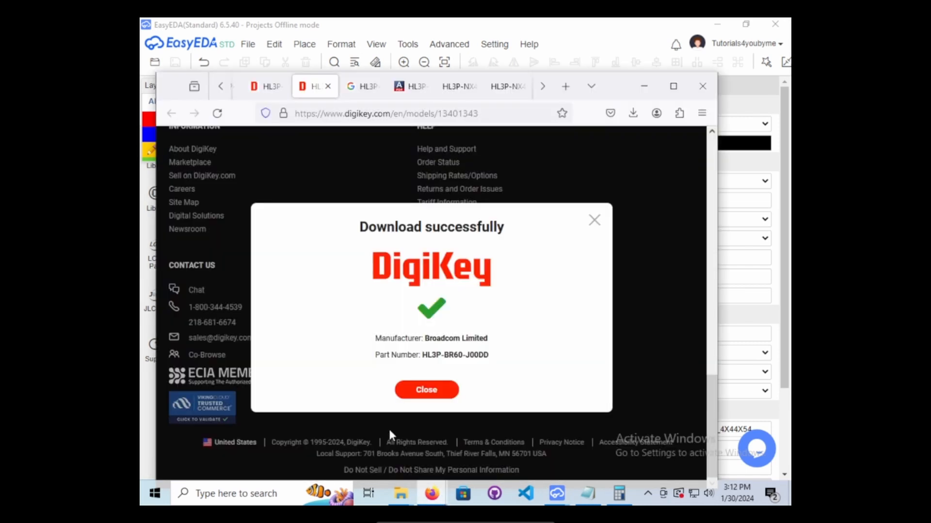
pyautogui.click(594, 220)
pyautogui.scroll(5, 398, 242)
pyautogui.scroll(4, 400, 252)
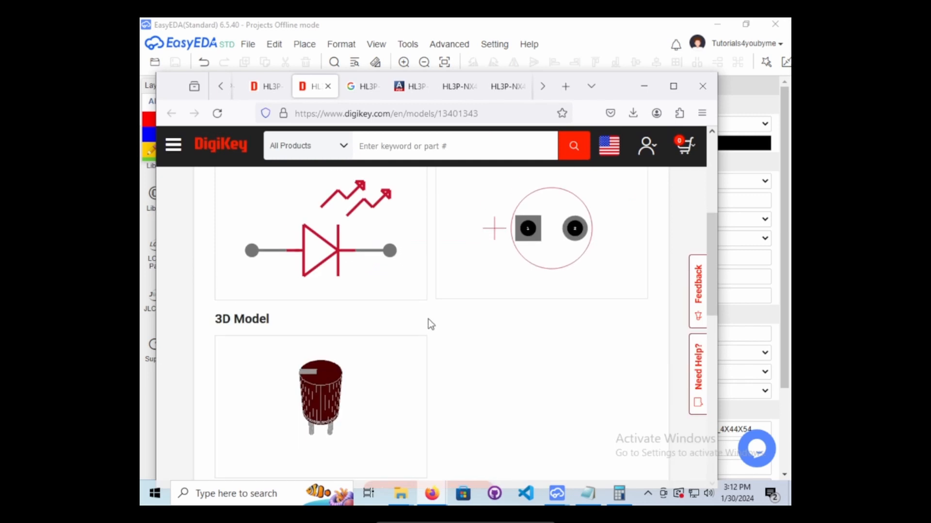
pyautogui.scroll(-4, 428, 319)
pyautogui.click(436, 296)
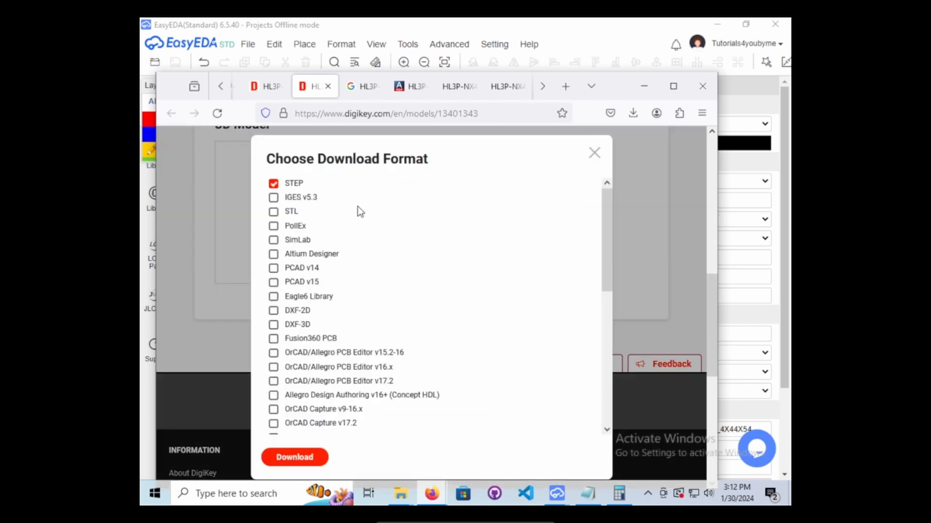
# Deselect STEP, look through the format list, select IGES v5.3 and STL, and download the models.
pyautogui.click(275, 185)
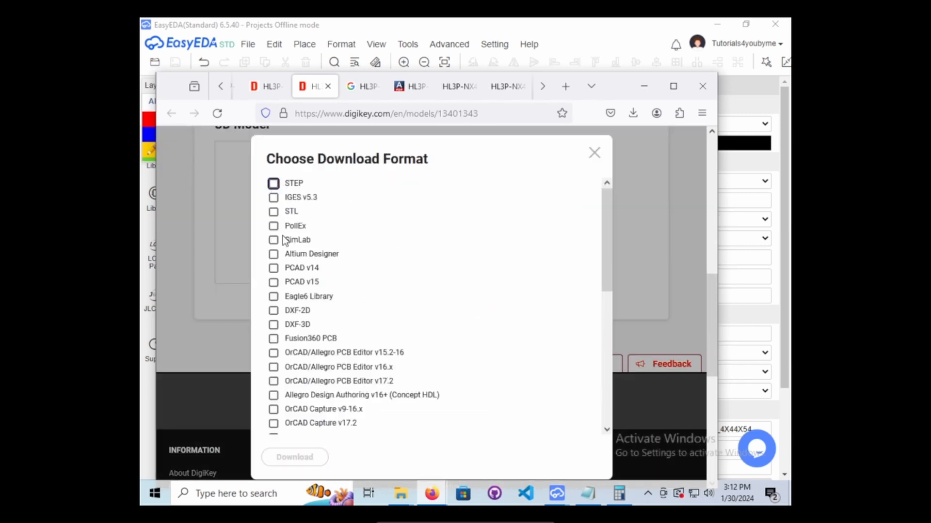
pyautogui.scroll(-5, 284, 242)
pyautogui.scroll(-3, 290, 324)
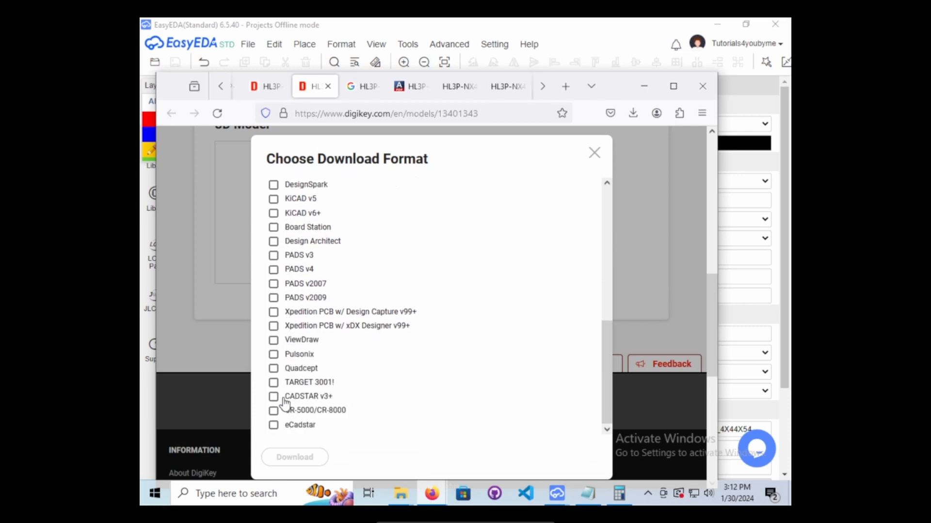
pyautogui.scroll(10, 285, 402)
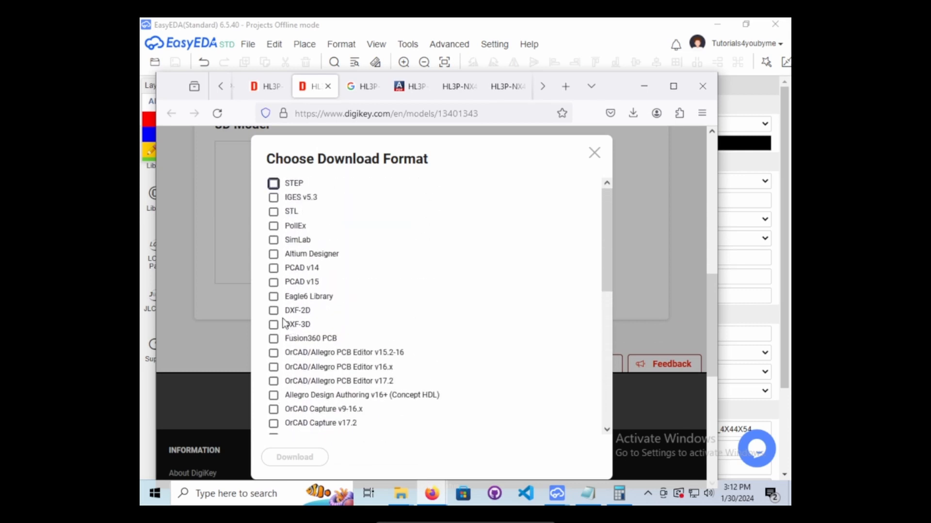
pyautogui.click(273, 198)
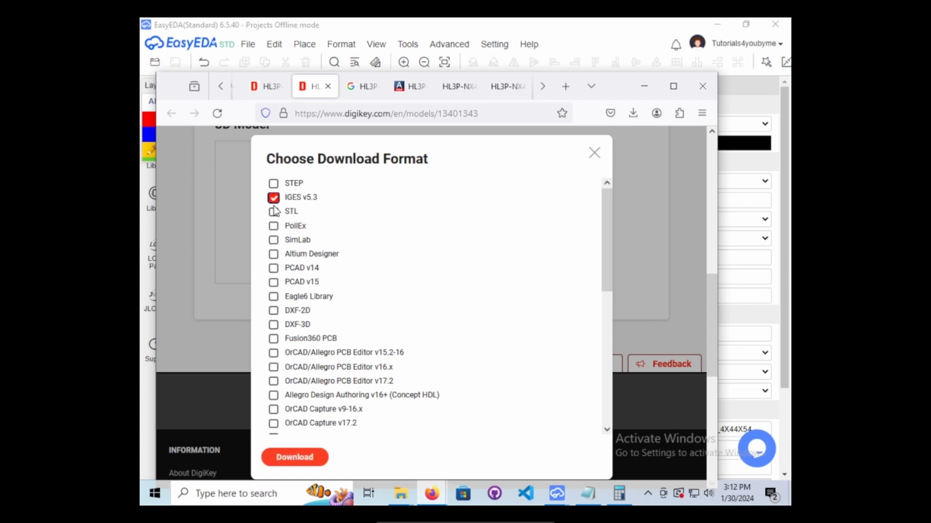
pyautogui.click(274, 212)
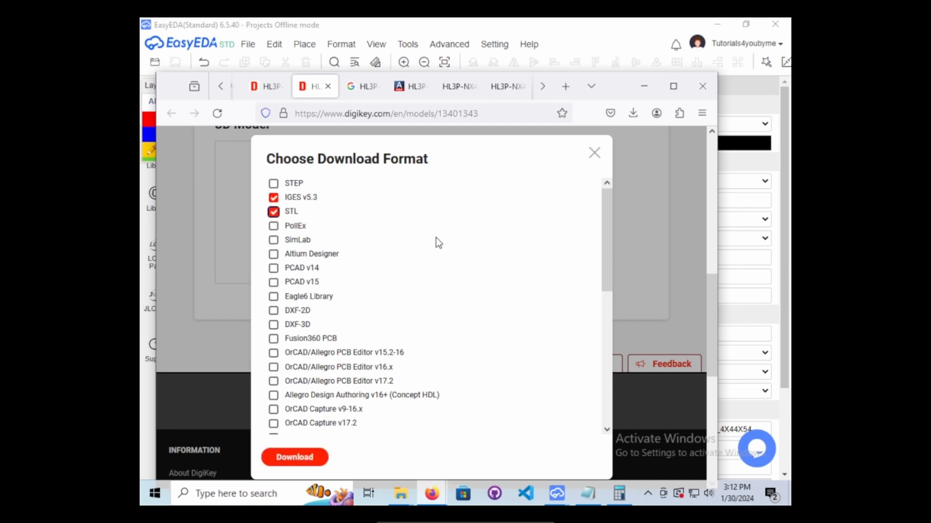
pyautogui.scroll(-2, 436, 242)
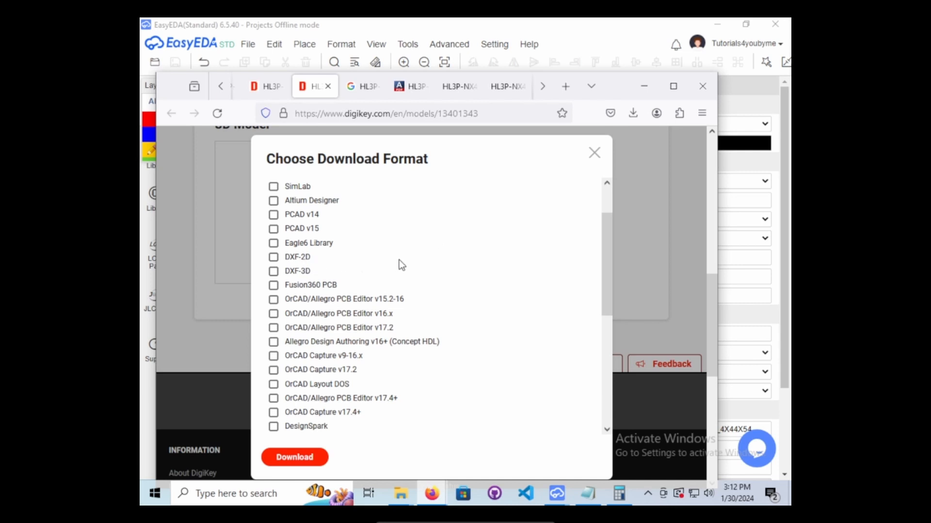
pyautogui.scroll(-3, 399, 261)
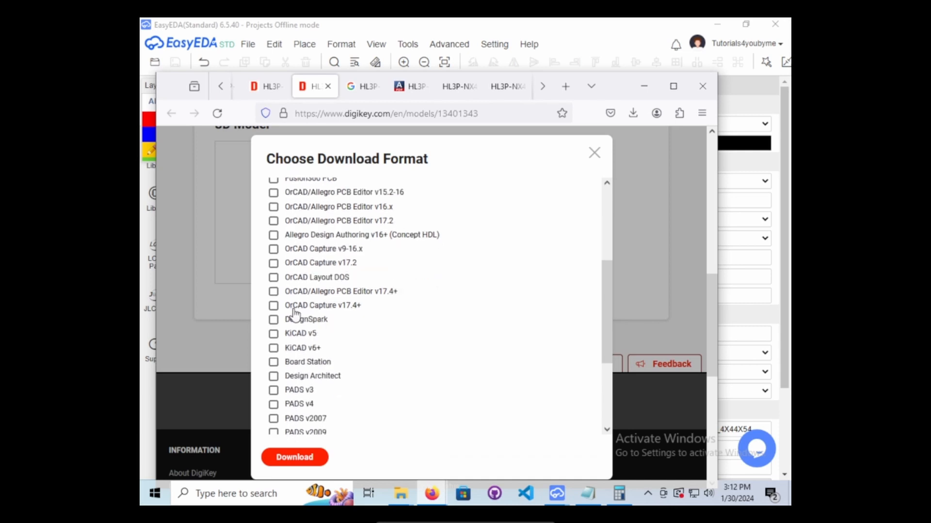
pyautogui.scroll(-1, 295, 315)
pyautogui.scroll(-1, 297, 318)
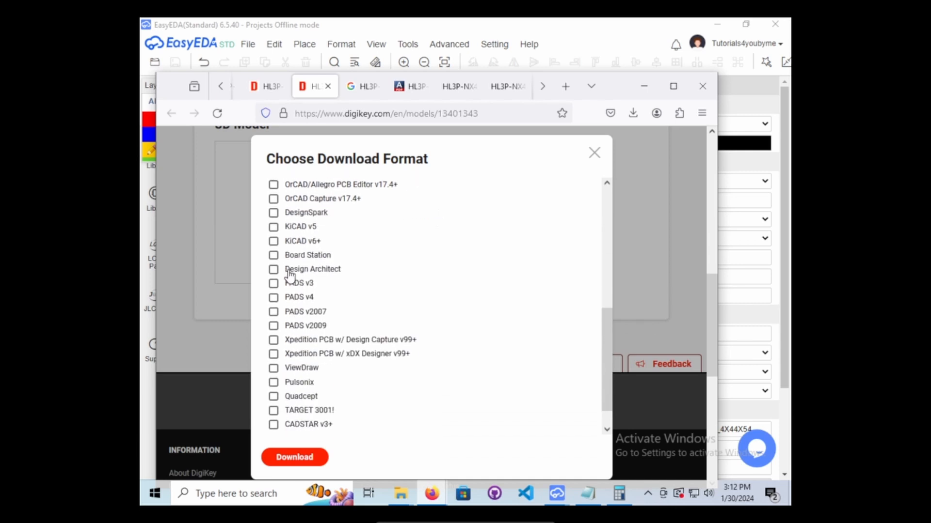
pyautogui.scroll(-1, 279, 281)
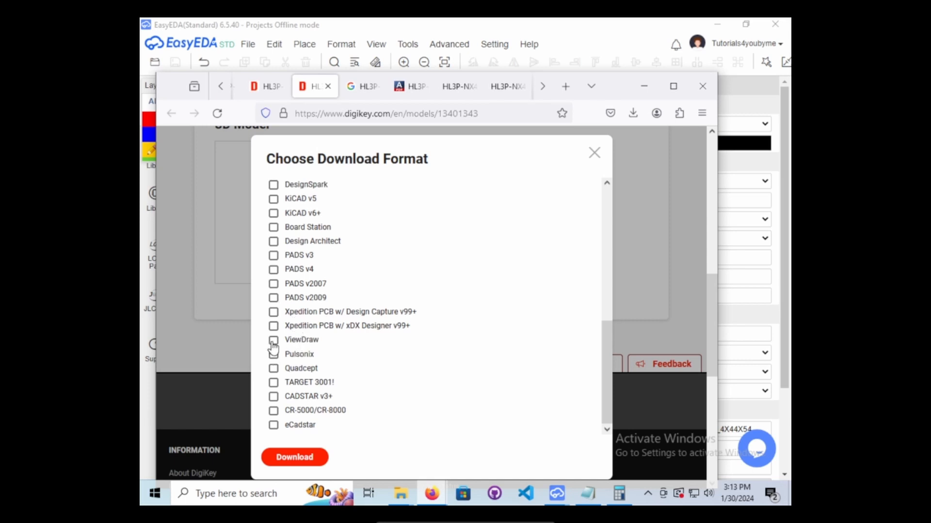
pyautogui.click(292, 459)
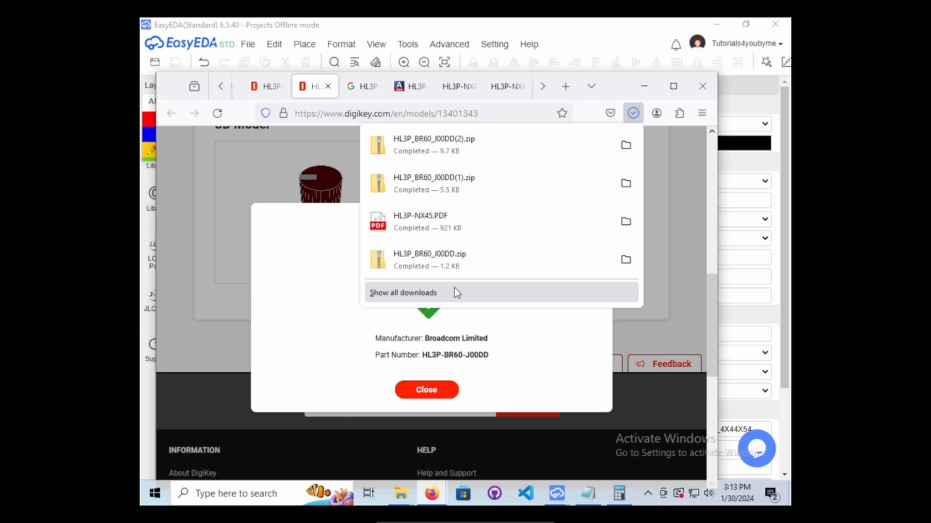
# Extract the downloaded HL3P_BR60_J00DD(2) archive into its own folder in Downloads, check the extracted files and close that folder.
pyautogui.click(625, 145)
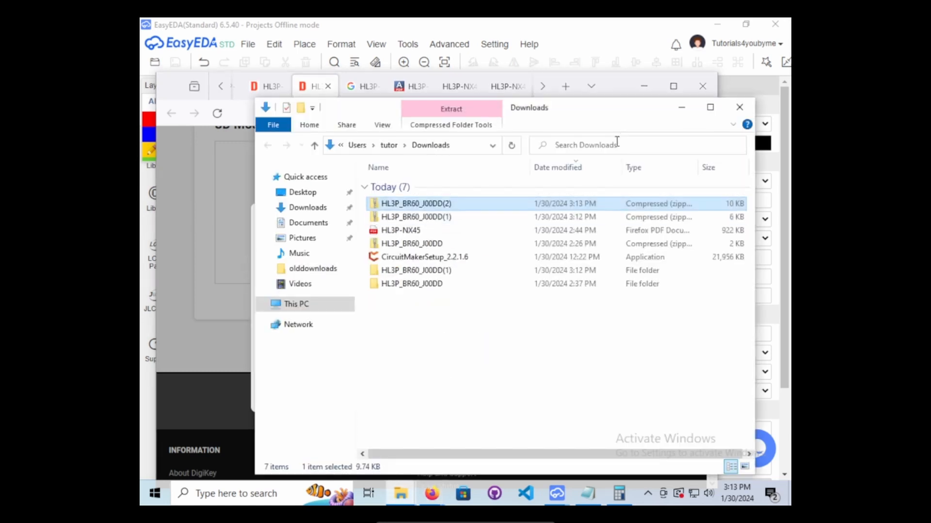
pyautogui.rightClick(427, 204)
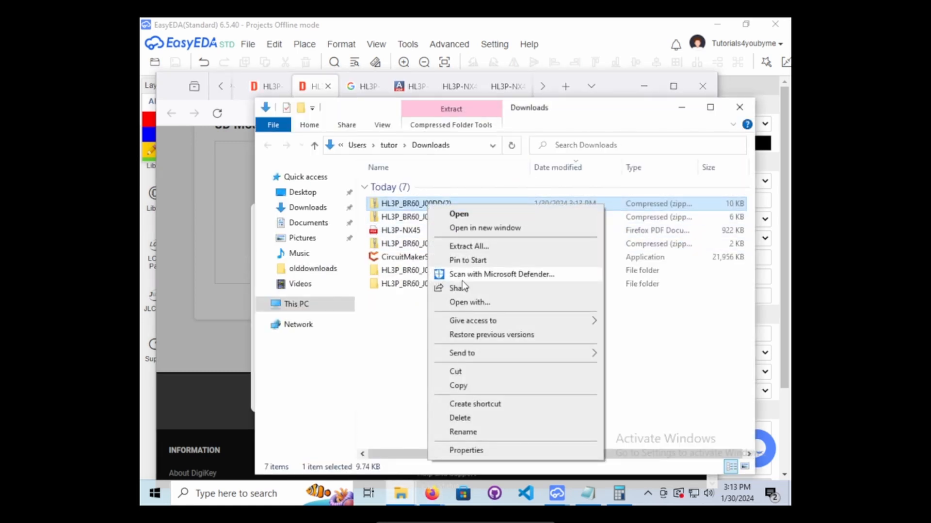
pyautogui.click(472, 247)
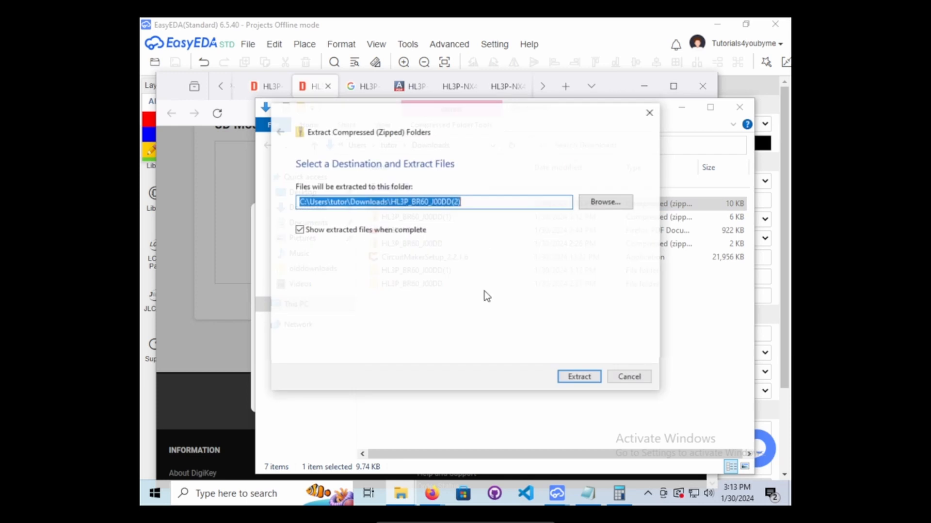
pyautogui.click(575, 380)
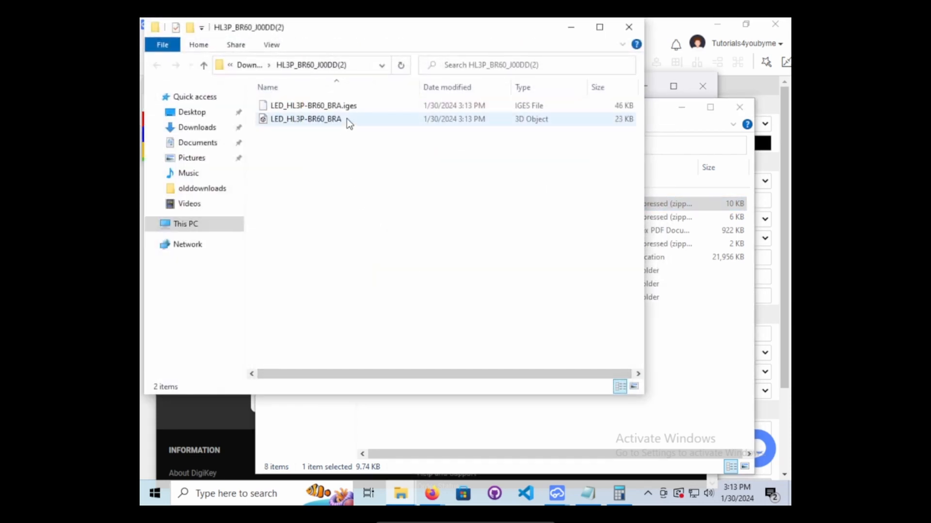
pyautogui.click(347, 118)
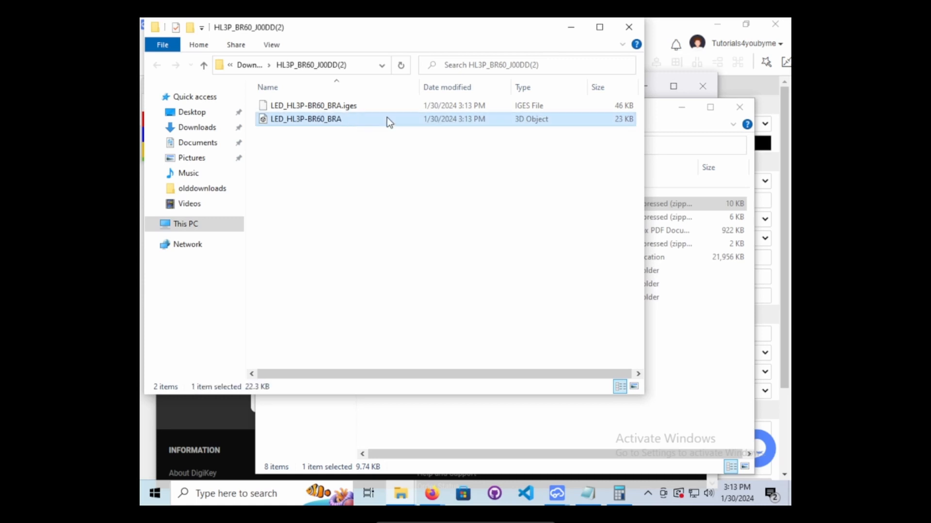
pyautogui.click(629, 30)
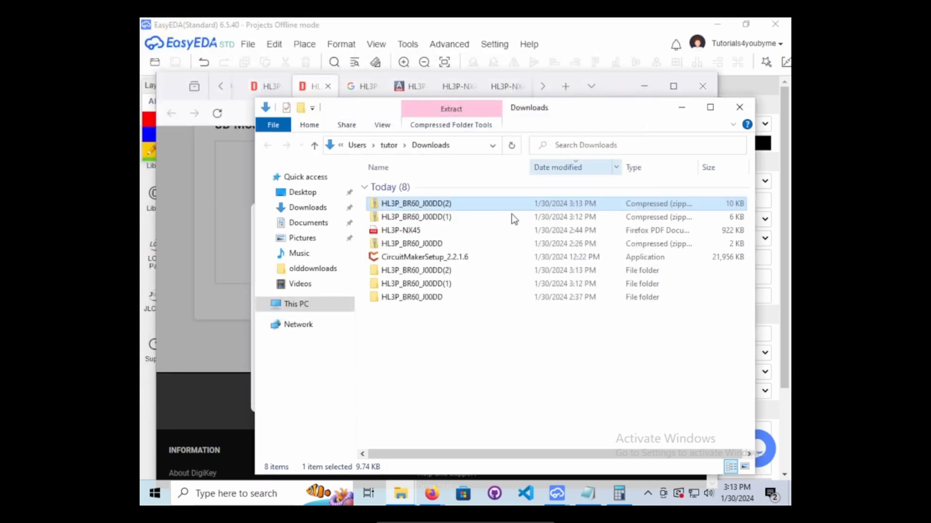
# Review DigiKey's download format choices in Firefox without downloading, close them and switch back to EasyEDA.
pyautogui.click(234, 296)
pyautogui.click(397, 299)
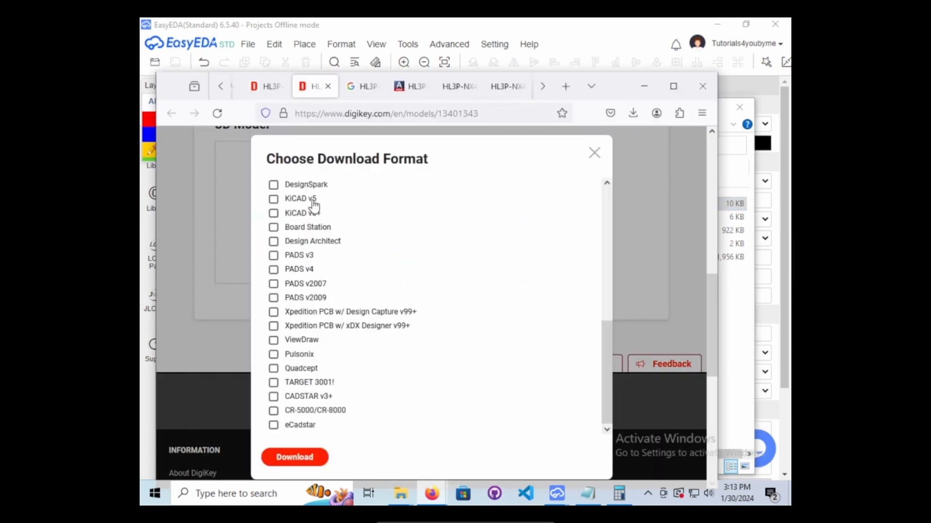
pyautogui.scroll(15, 316, 213)
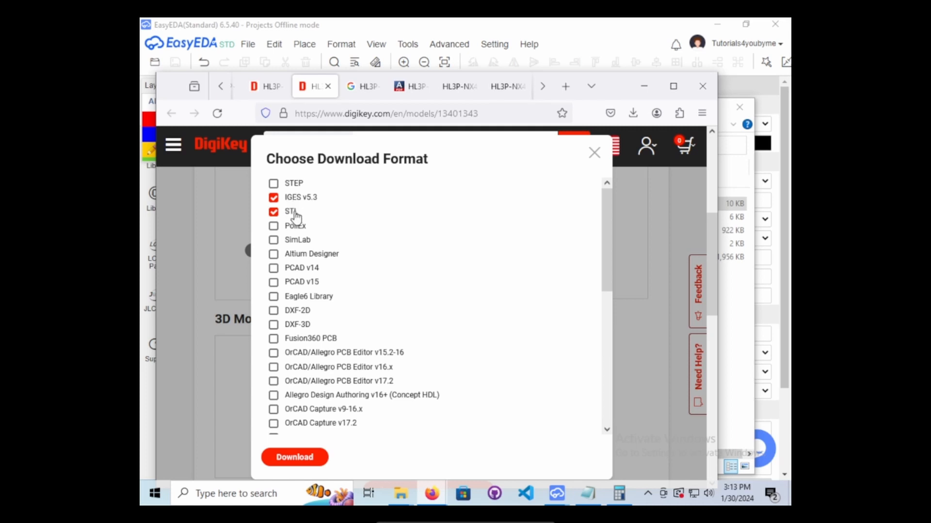
pyautogui.click(595, 154)
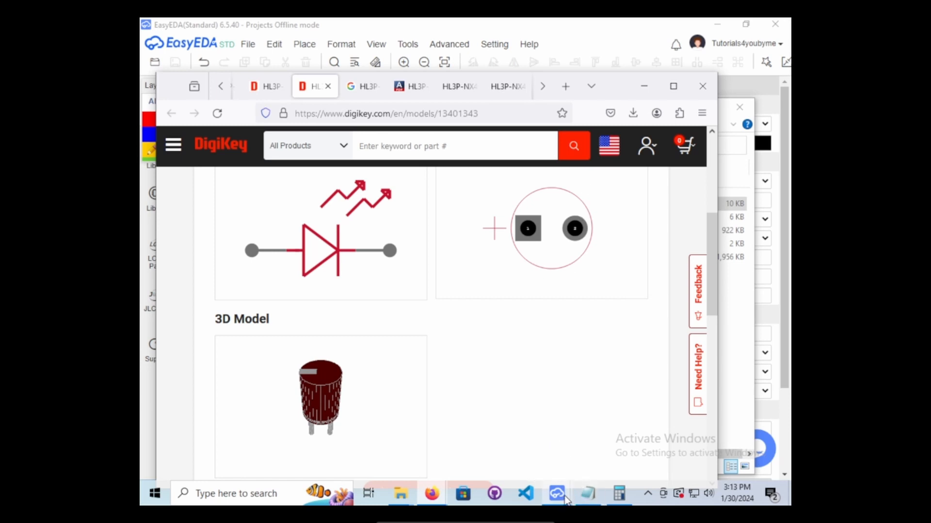
pyautogui.click(644, 86)
pyautogui.click(193, 242)
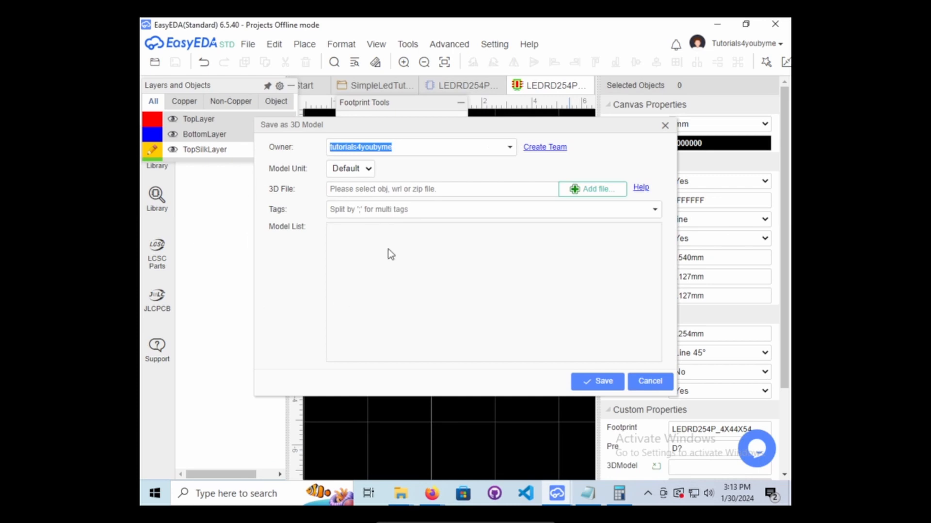
# Try to add the LED_HL3P-BR60_BRA 3D Object from the HL3P_BR60_J00DD(2) folder as the 3D file, showing all file types.
pyautogui.click(592, 188)
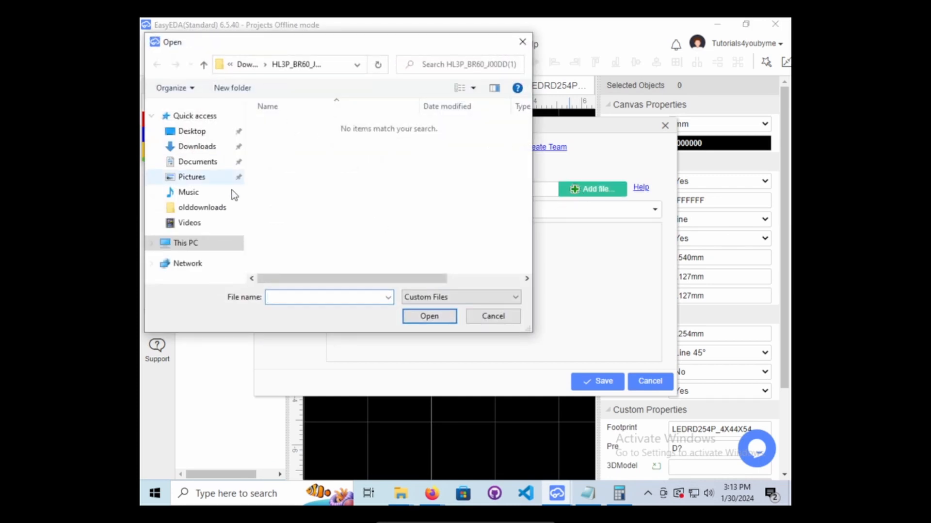
pyautogui.click(199, 147)
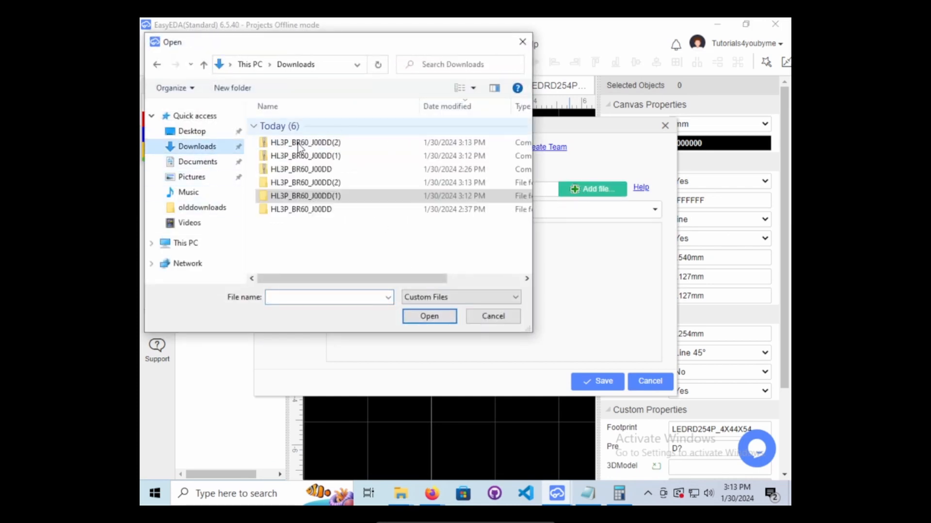
pyautogui.doubleClick(322, 185)
pyautogui.click(430, 298)
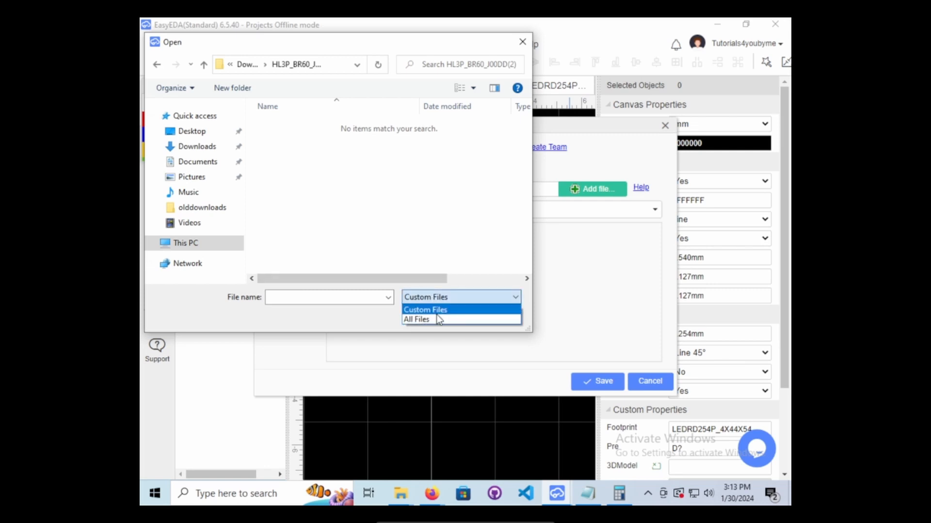
pyautogui.click(439, 320)
pyautogui.click(347, 138)
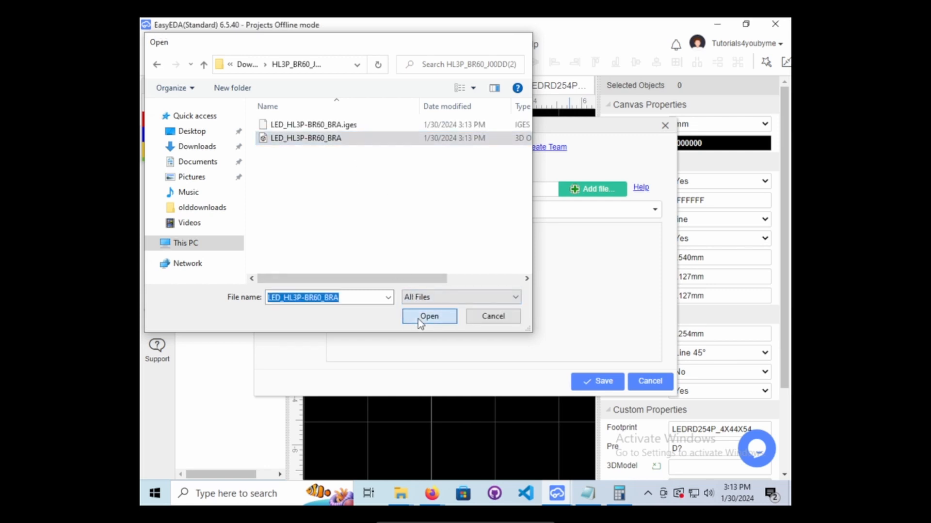
pyautogui.click(418, 318)
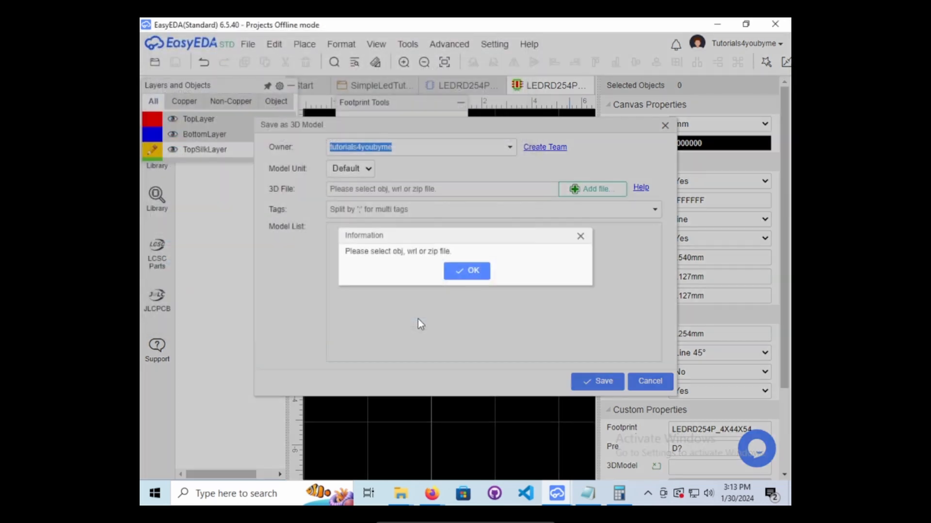
# Reopen the 3D file picker, show all file types and check the type of LED_HL3P-BR60_BRA.
pyautogui.click(458, 275)
pyautogui.click(380, 193)
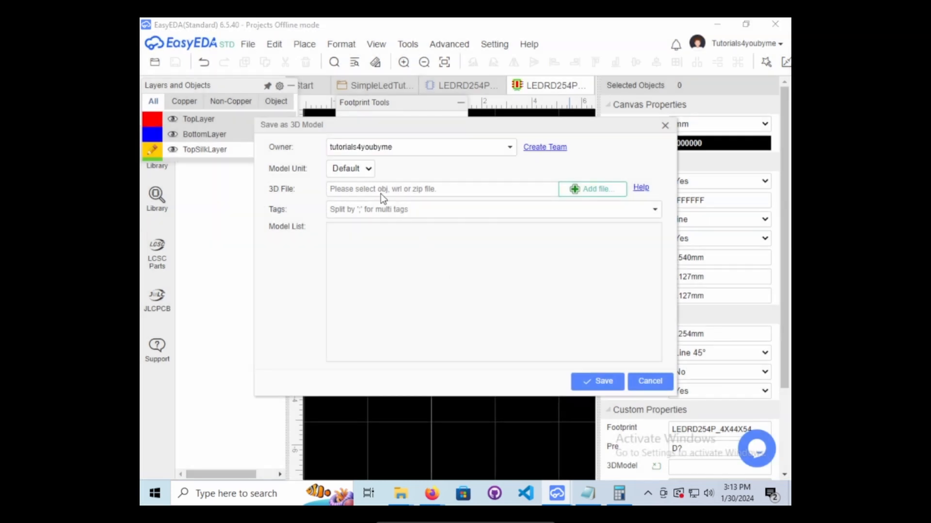
pyautogui.click(411, 297)
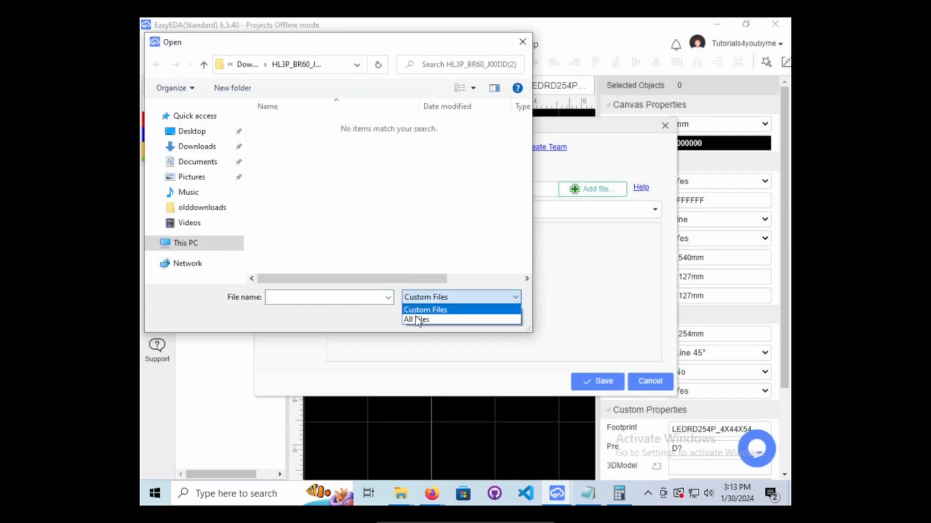
pyautogui.click(415, 316)
pyautogui.click(323, 141)
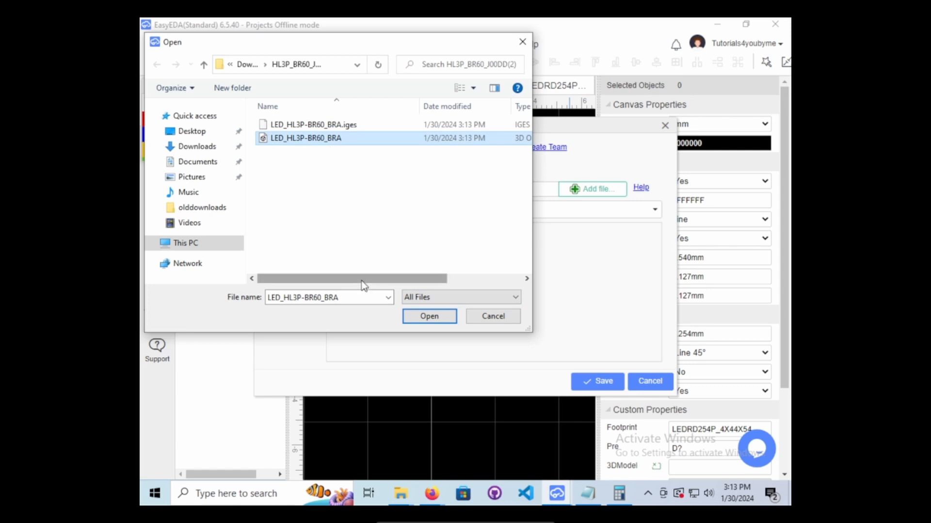
pyautogui.moveTo(361, 285); pyautogui.dragTo(470, 284)
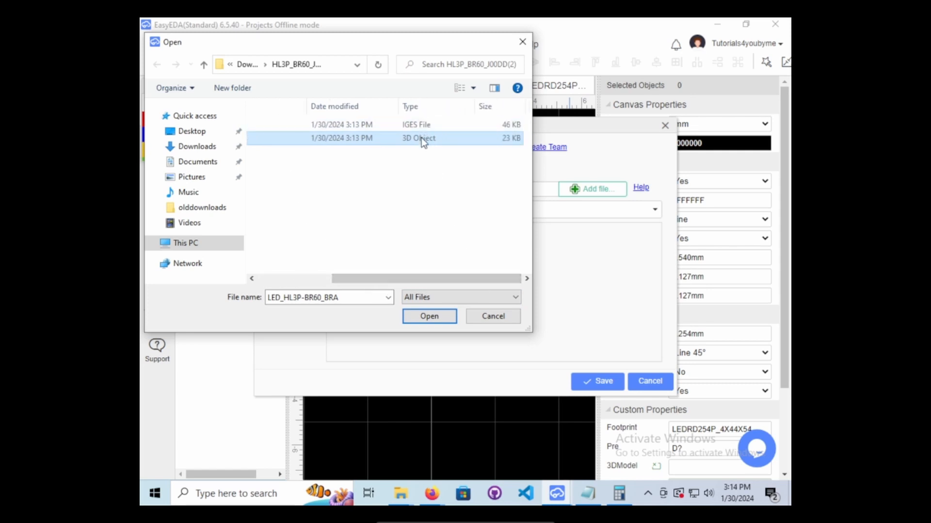
pyautogui.moveTo(415, 278); pyautogui.dragTo(389, 278)
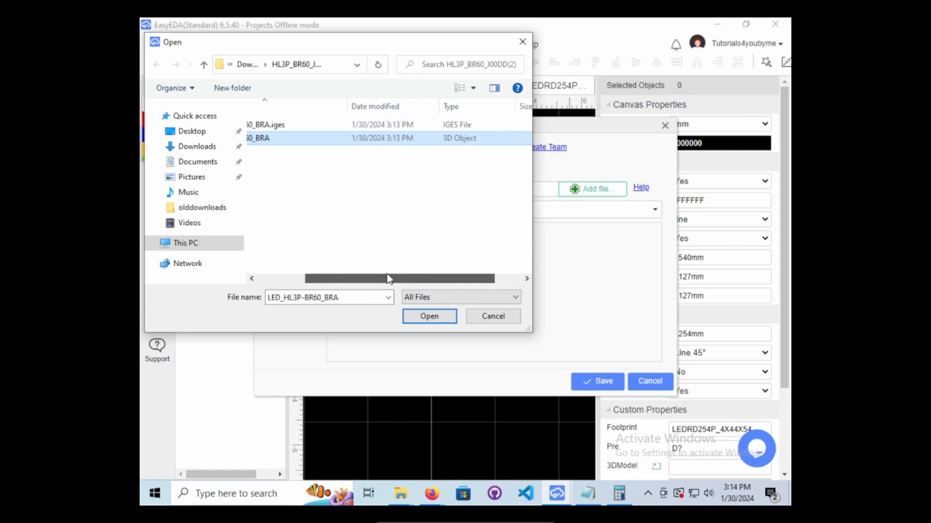
# Examine the files in the HL3P_BR60_J00DD(2) folder in Tiles layout and switch back to the Details layout.
pyautogui.click(461, 88)
pyautogui.click(469, 91)
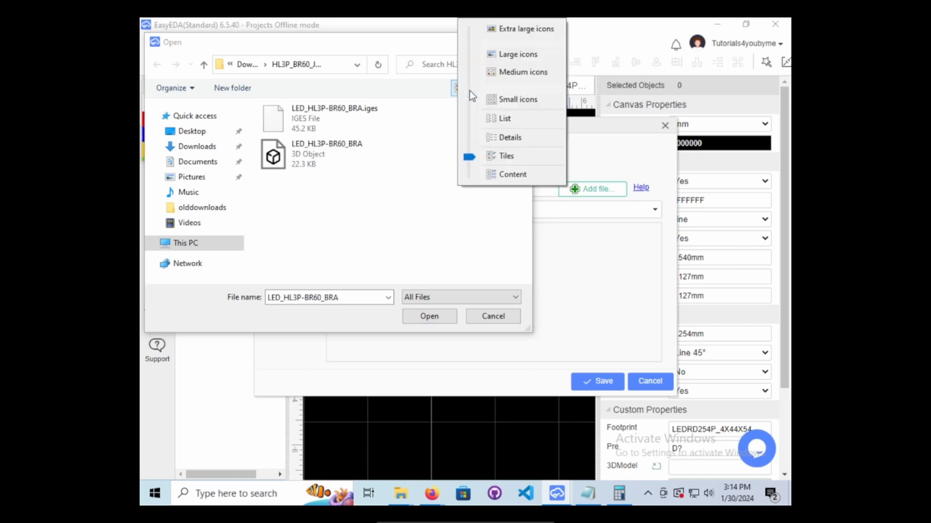
pyautogui.click(509, 138)
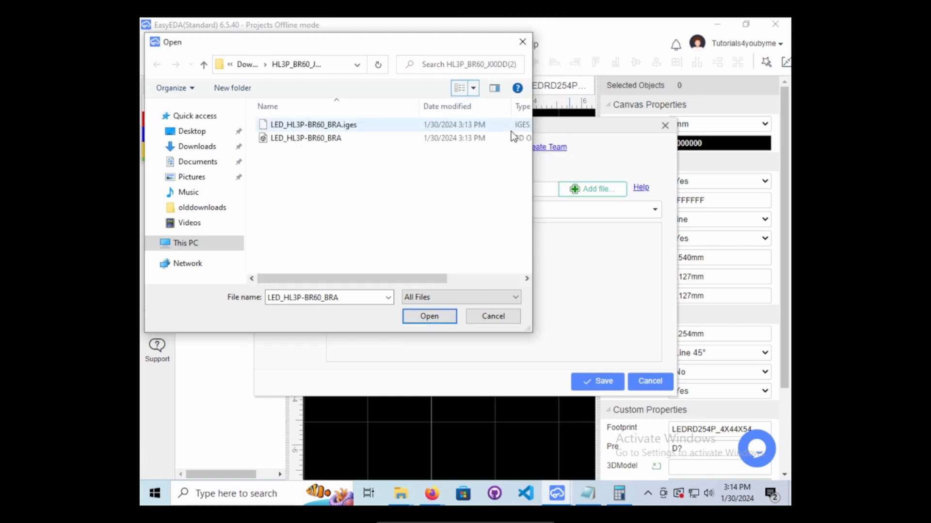
pyautogui.click(469, 89)
pyautogui.click(348, 173)
pyautogui.rightClick(351, 165)
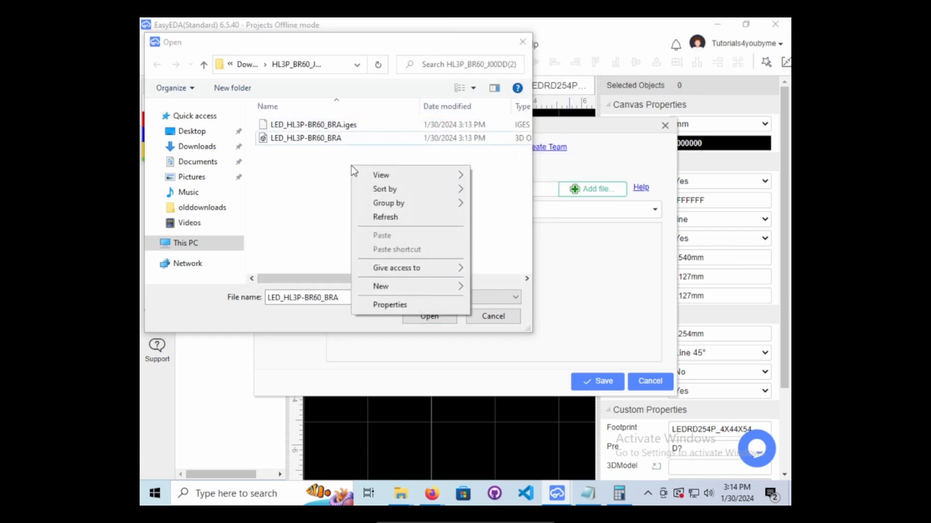
pyautogui.moveTo(447, 191)
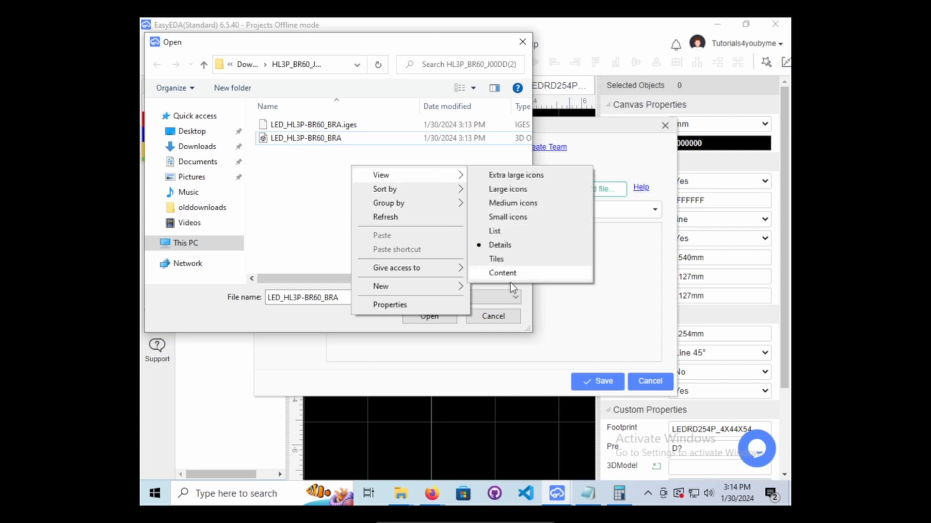
pyautogui.click(504, 264)
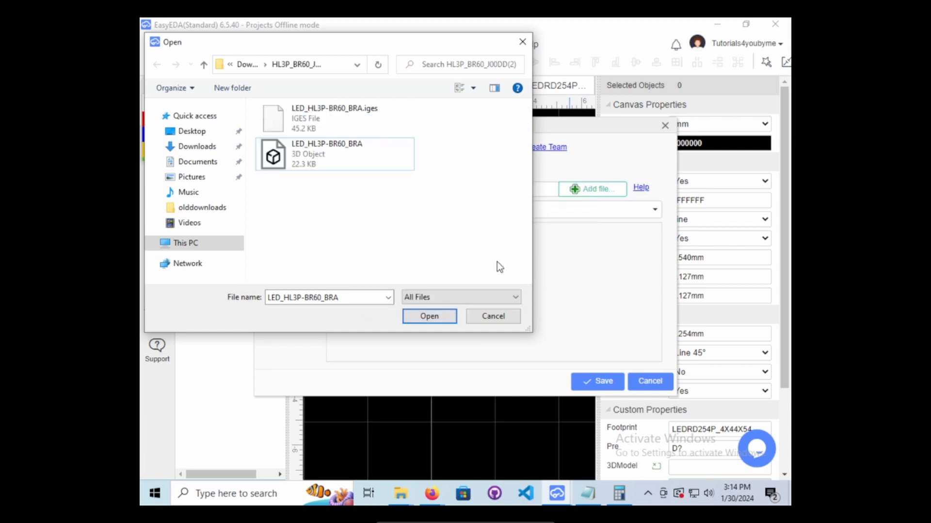
pyautogui.rightClick(445, 236)
pyautogui.moveTo(471, 241)
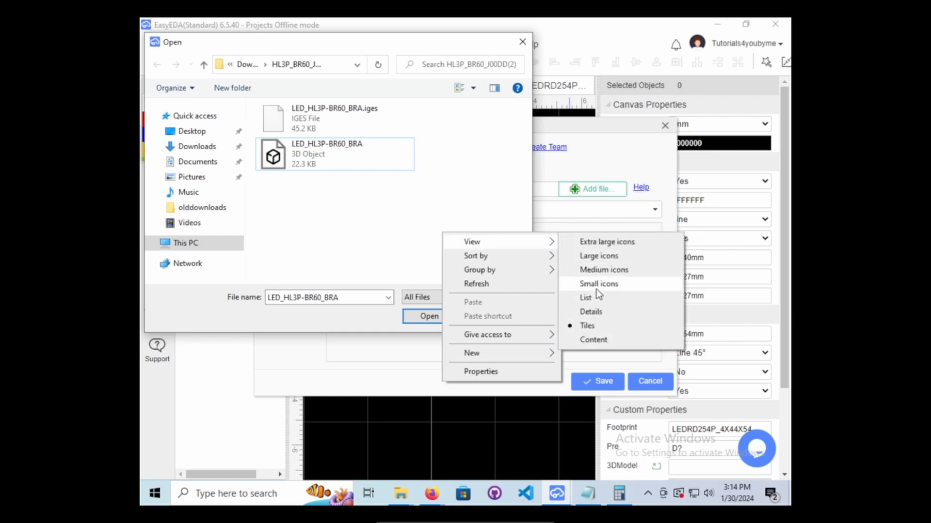
pyautogui.click(599, 311)
pyautogui.rightClick(406, 191)
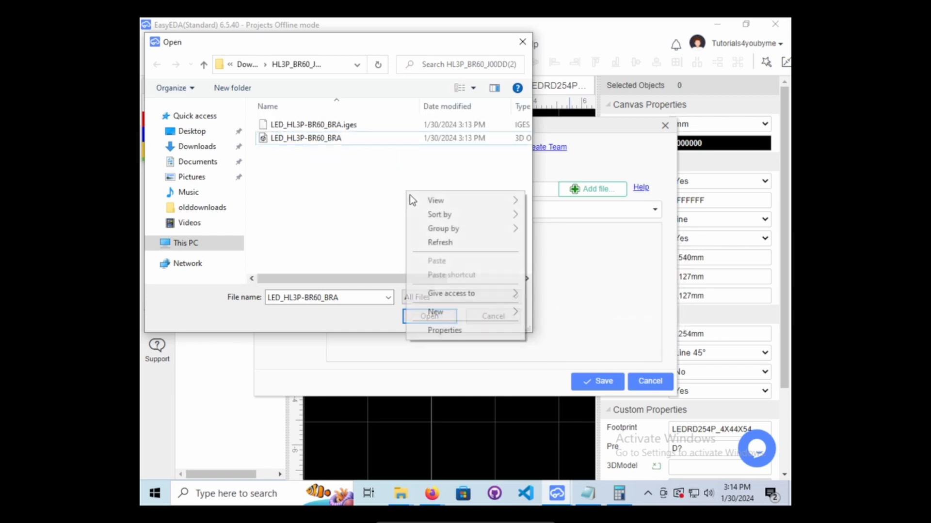
pyautogui.moveTo(471, 316)
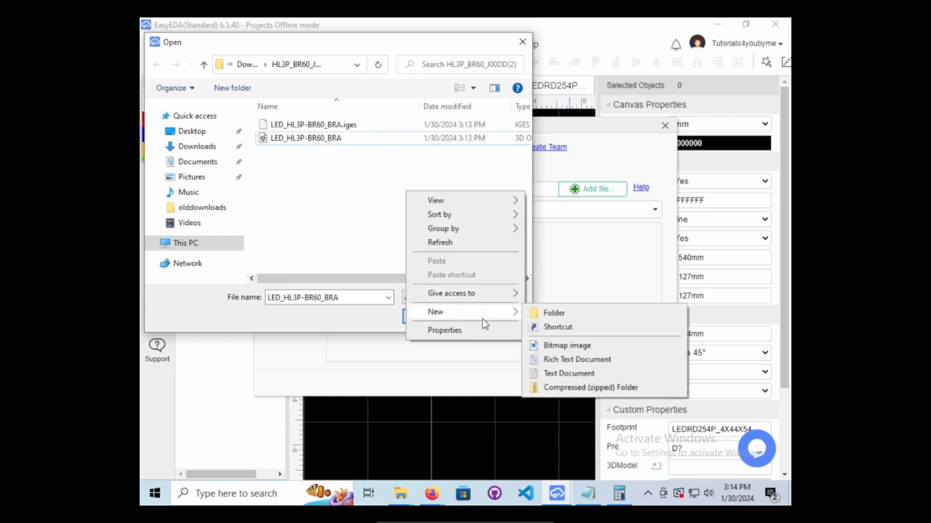
# Check the file extension of the LED_HL3P-BR60_BRA 3D Object in its file properties and close them.
pyautogui.click(322, 138)
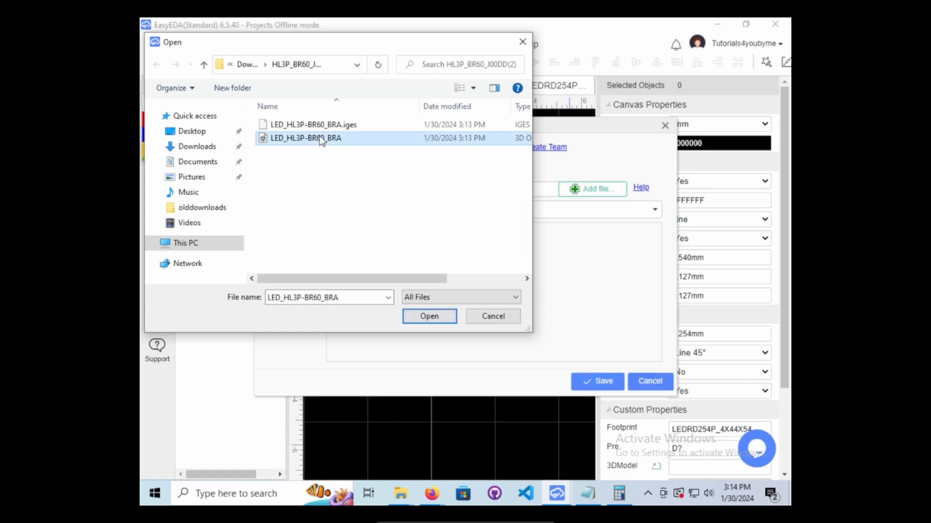
pyautogui.rightClick(328, 140)
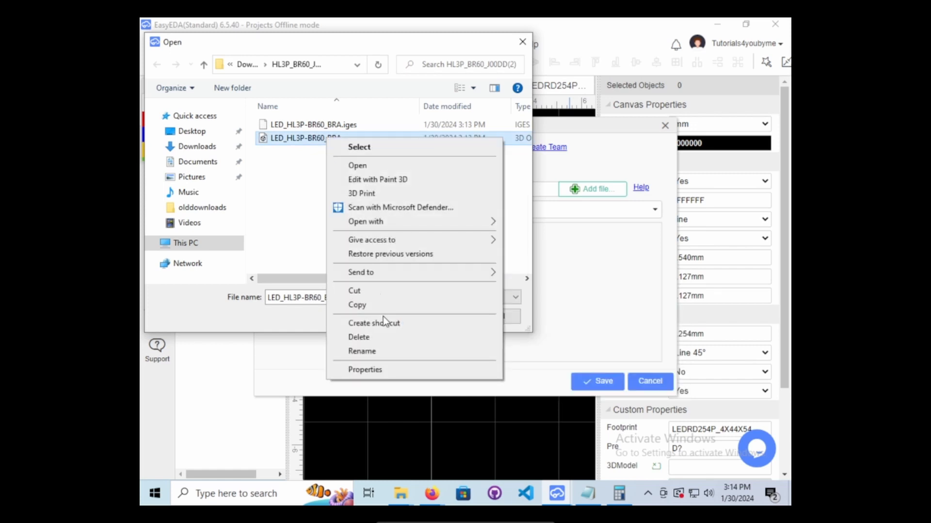
pyautogui.click(390, 369)
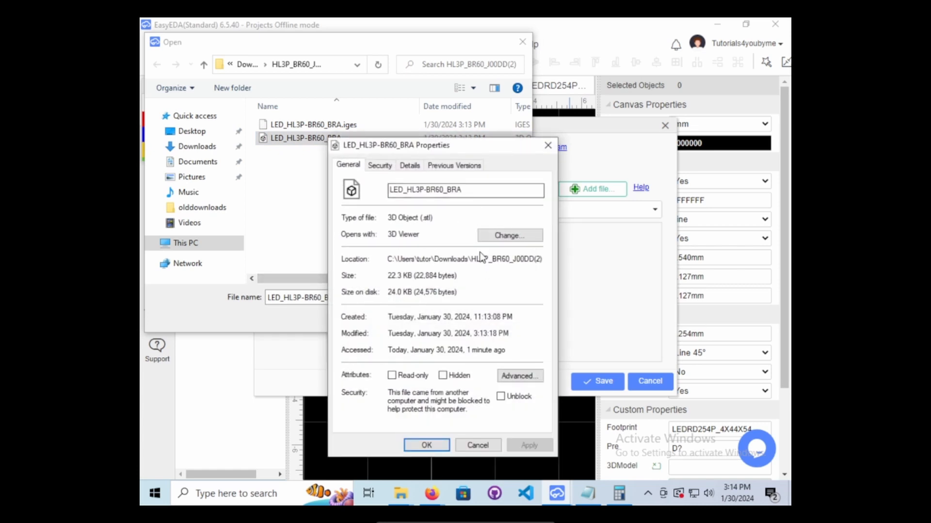
pyautogui.moveTo(437, 220); pyautogui.dragTo(394, 221)
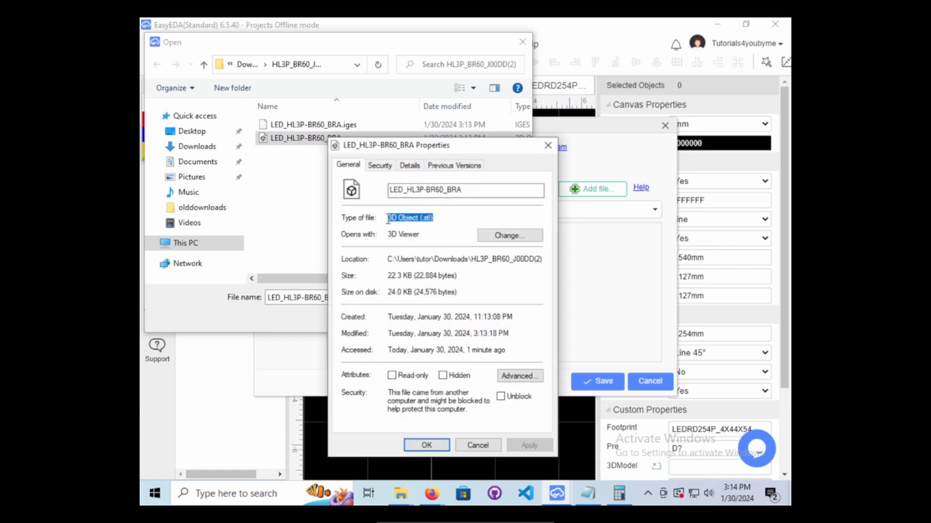
pyautogui.click(429, 219)
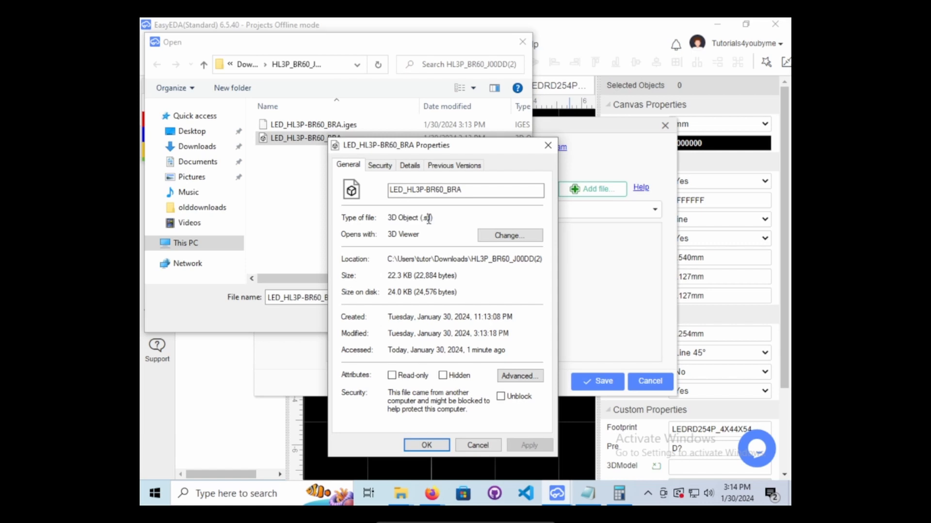
pyautogui.click(548, 146)
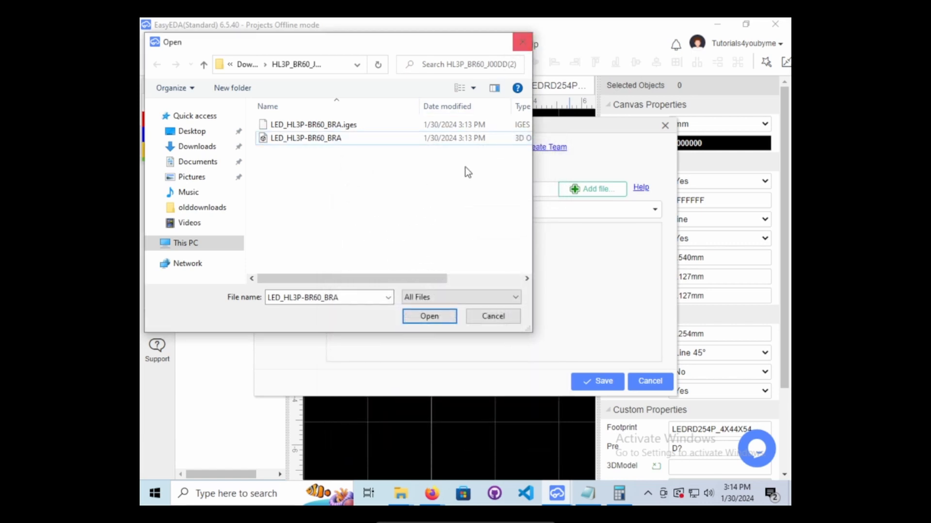
# Cancel the file selection, try to save the 3D model without a file, and leave the Save as 3D Model dialog.
pyautogui.moveTo(411, 277); pyautogui.dragTo(390, 279)
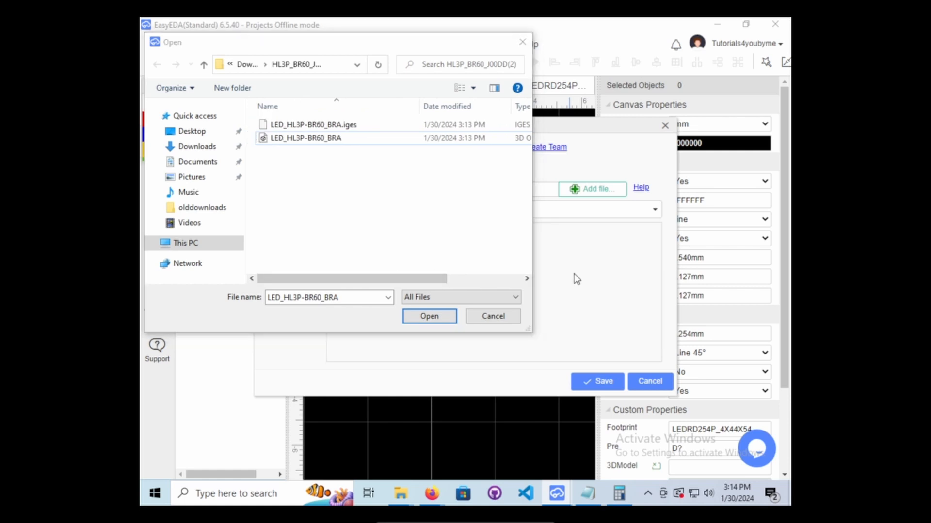
pyautogui.click(497, 318)
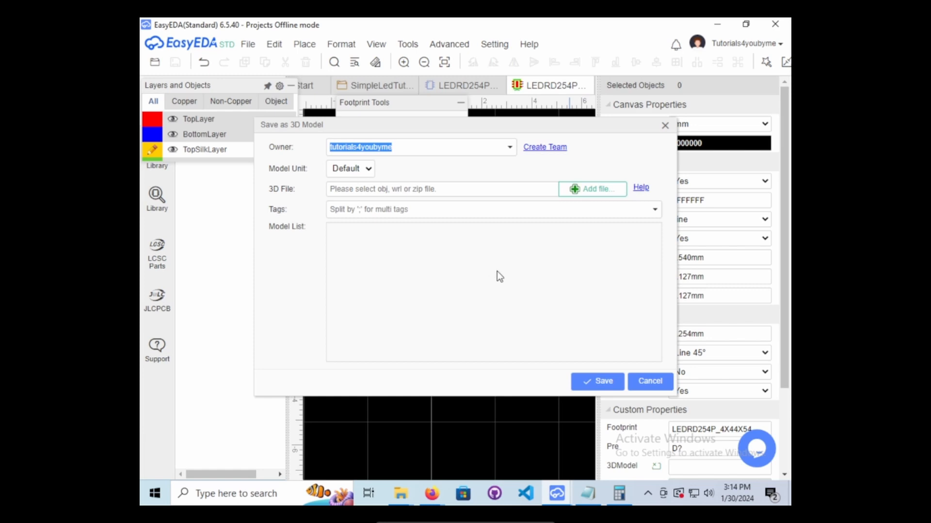
pyautogui.click(590, 383)
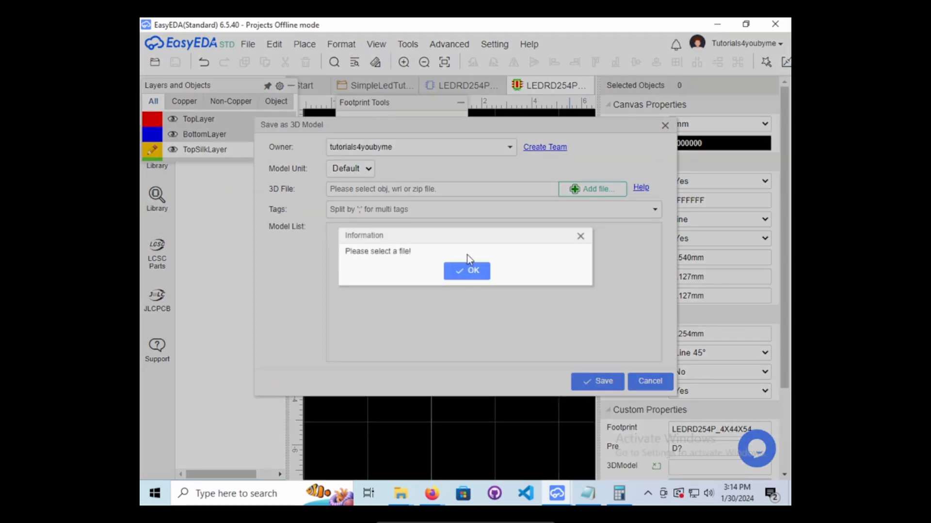
pyautogui.click(466, 271)
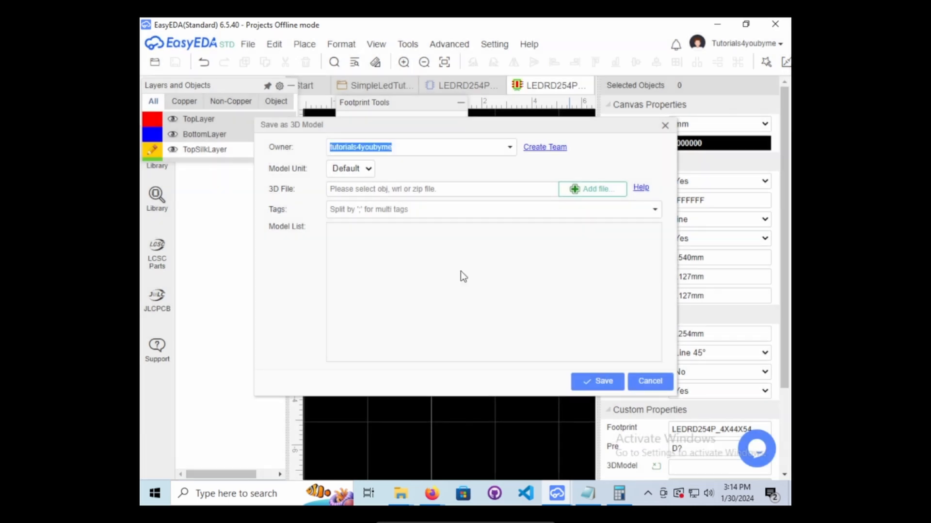
pyautogui.click(649, 381)
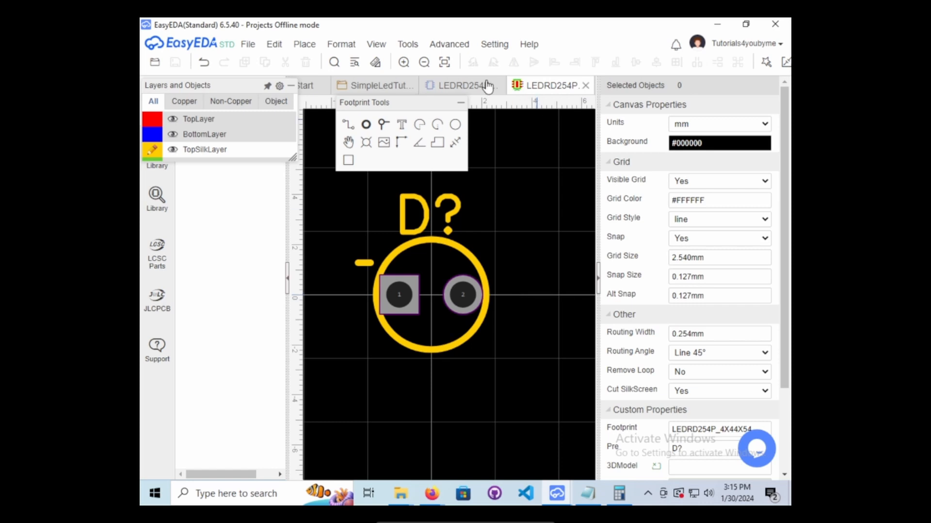
# Review the LED symbol, return to the SimpleLedTutorial schematic and look through its commonly used parts.
pyautogui.click(394, 89)
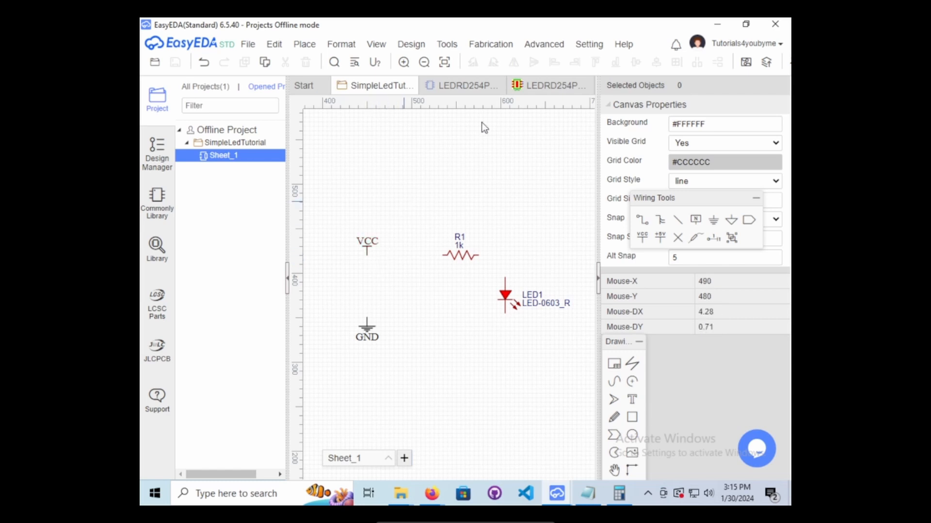
pyautogui.click(461, 87)
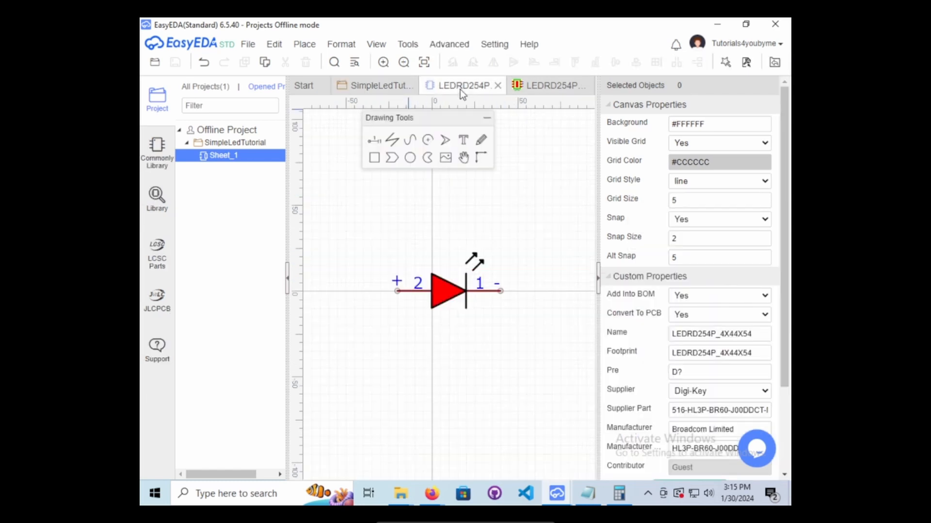
pyautogui.click(388, 87)
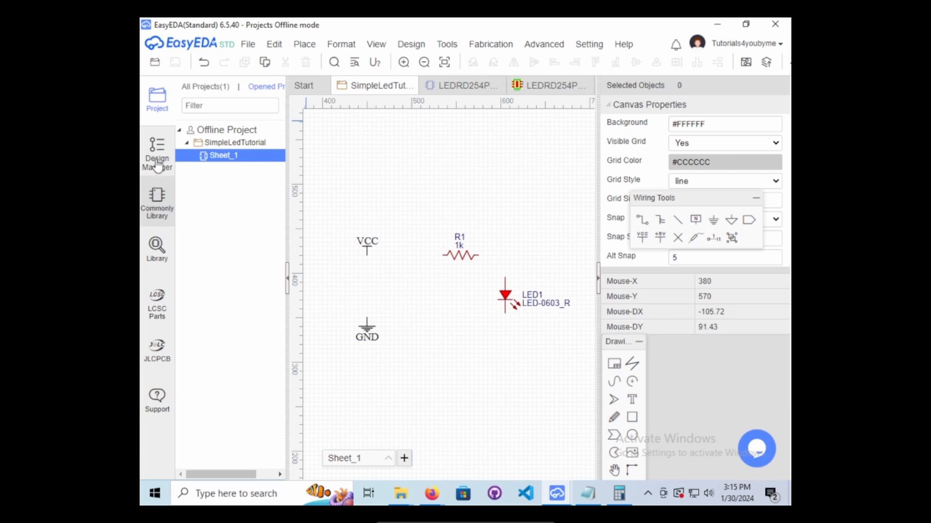
pyautogui.click(157, 206)
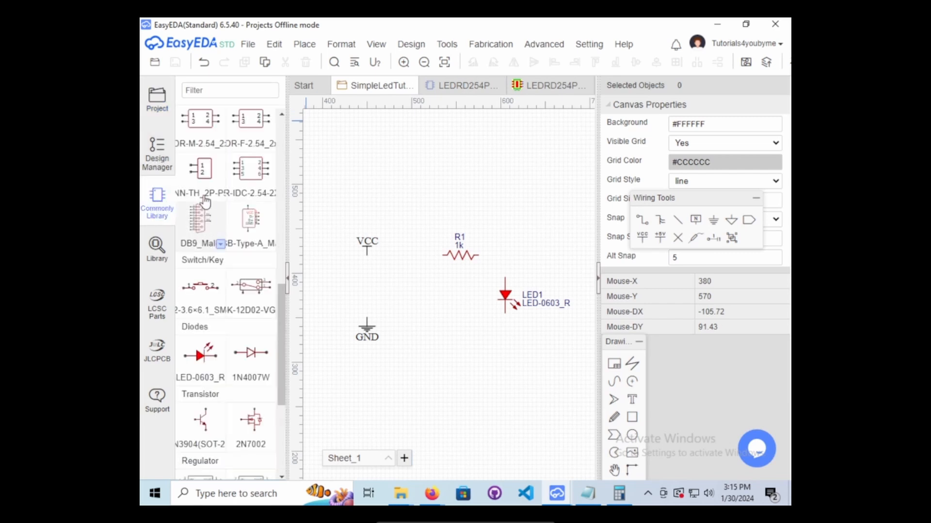
pyautogui.scroll(10, 204, 208)
pyautogui.scroll(-10, 206, 210)
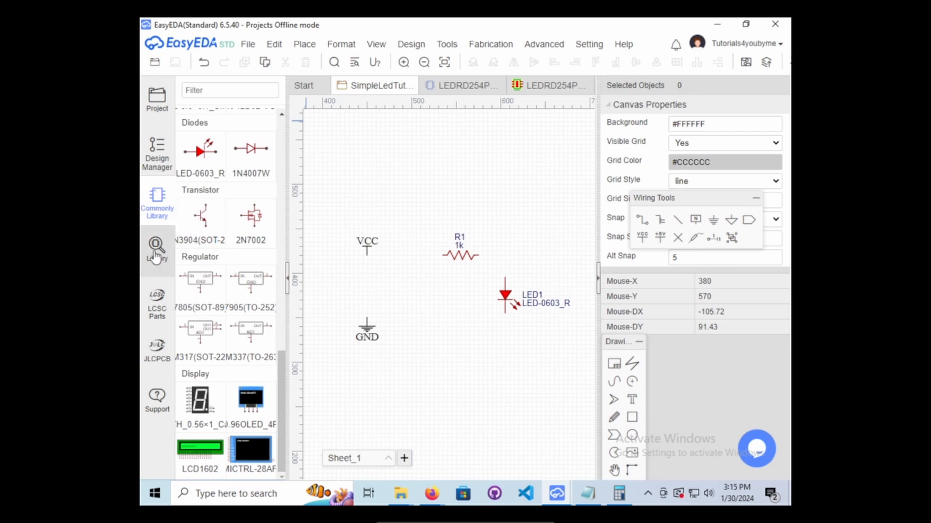
# Clear the library filter and place the custom LEDRD254P_4X44X54 symbol from the Work Space on the schematic below LED1.
pyautogui.click(156, 256)
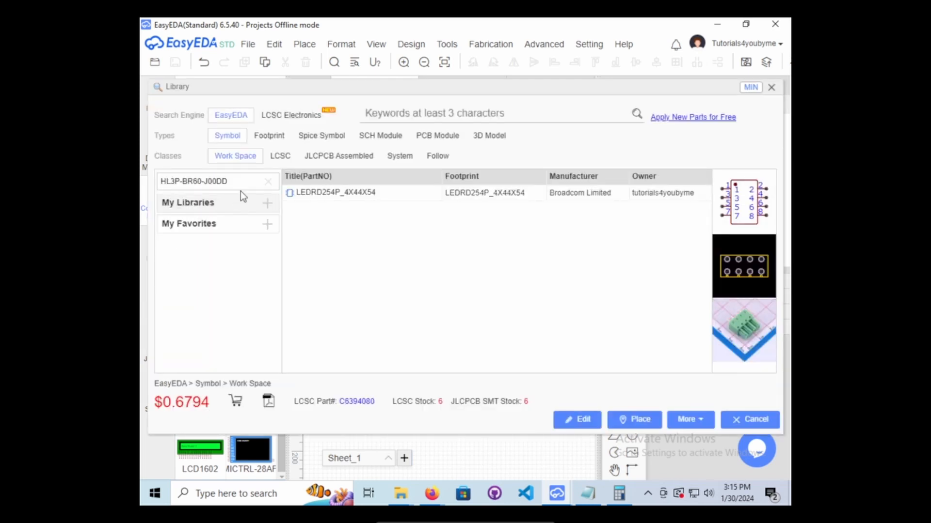
pyautogui.click(267, 182)
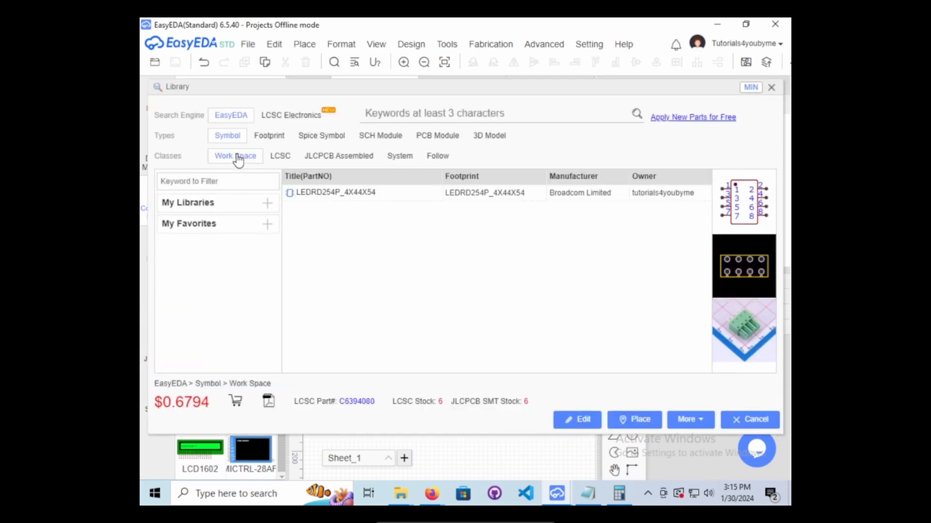
pyautogui.click(381, 202)
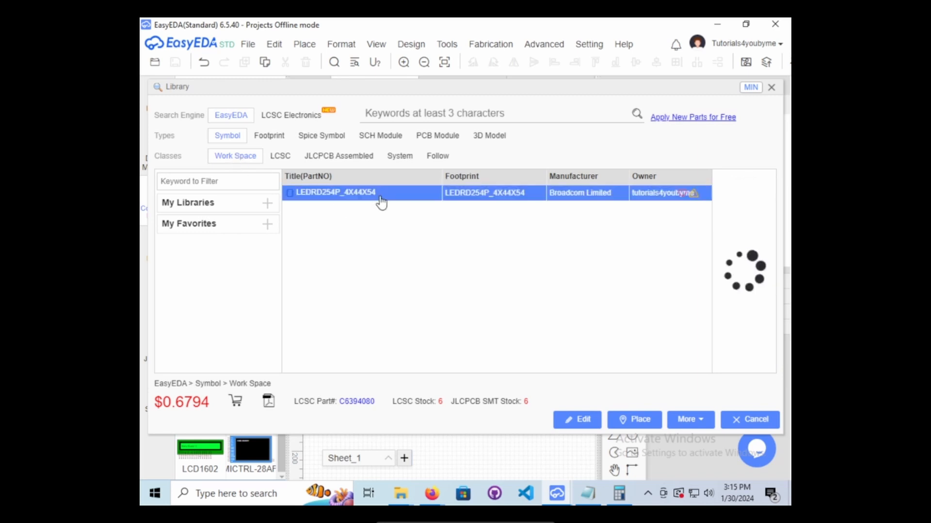
pyautogui.click(654, 421)
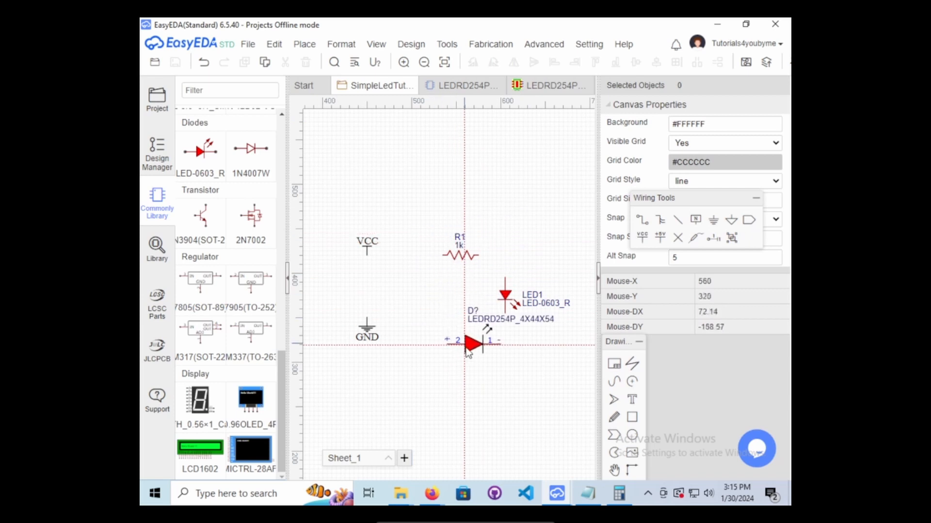
pyautogui.click(468, 342)
pyautogui.press('Escape')
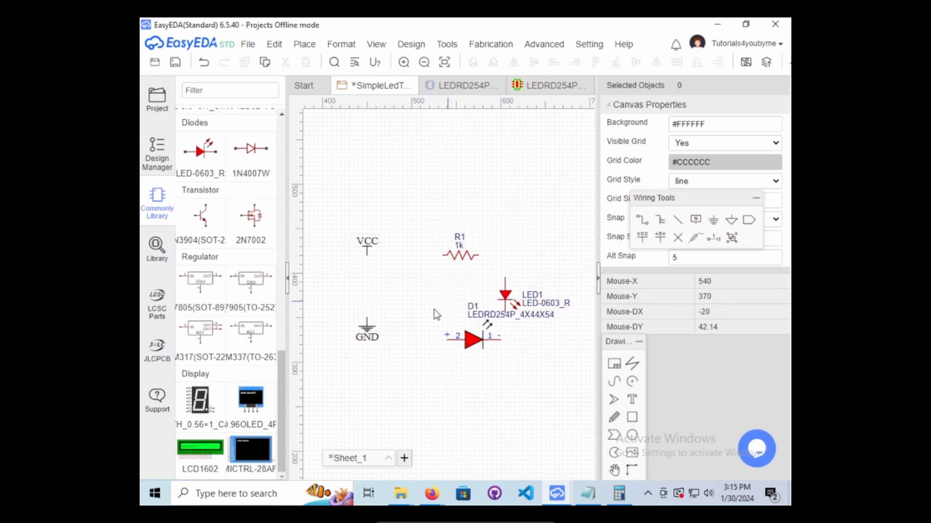
# Delete the LED1 (LED-0603_R) component from the schematic.
pyautogui.click(504, 304)
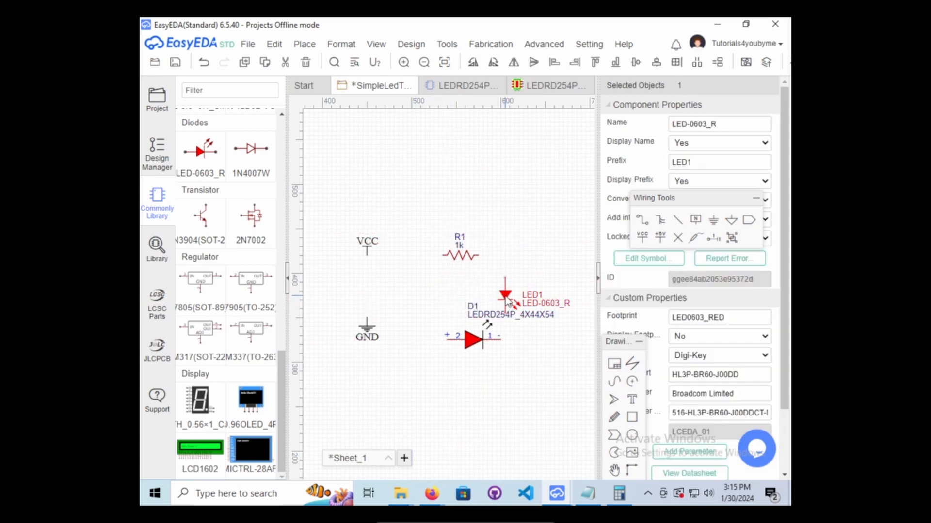
pyautogui.moveTo(508, 301); pyautogui.dragTo(512, 274)
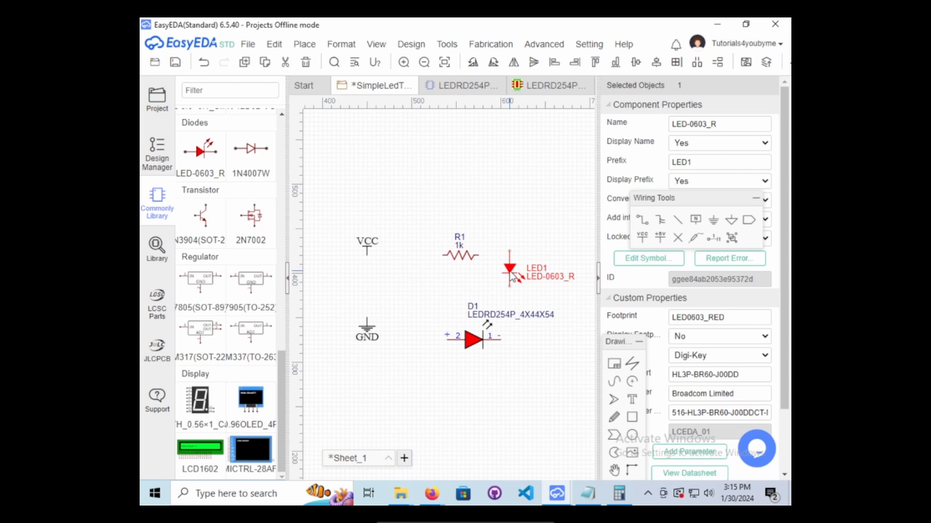
pyautogui.press('Delete')
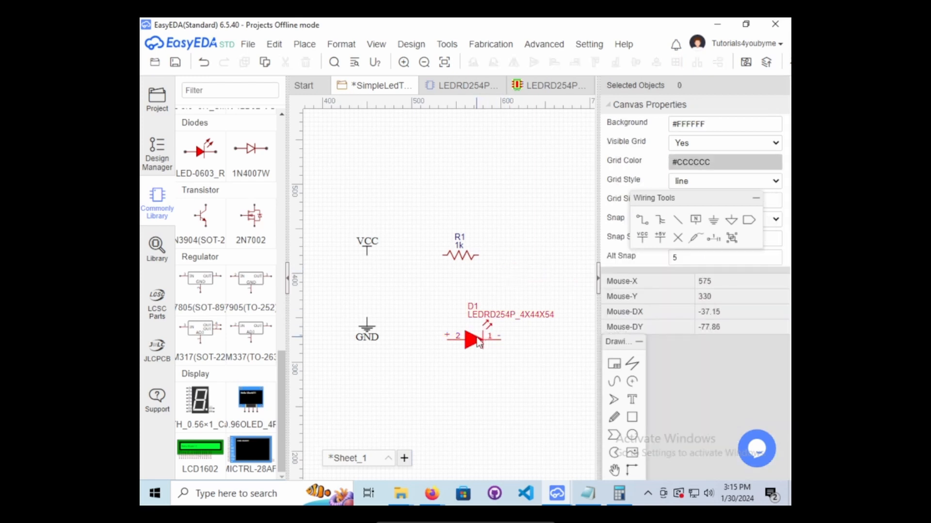
# Move D1 (LEDRD254P_4X44X54) up beside resistor R1 and rotate it to vertical with its positive pin on top.
pyautogui.moveTo(481, 343); pyautogui.dragTo(490, 316)
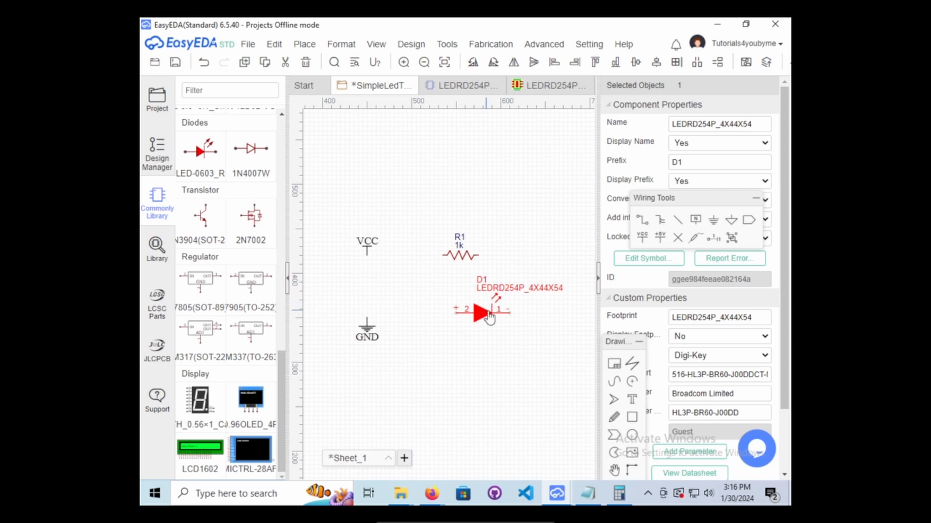
pyautogui.rightClick(488, 320)
pyautogui.moveTo(472, 315); pyautogui.dragTo(495, 284)
pyautogui.press('space')
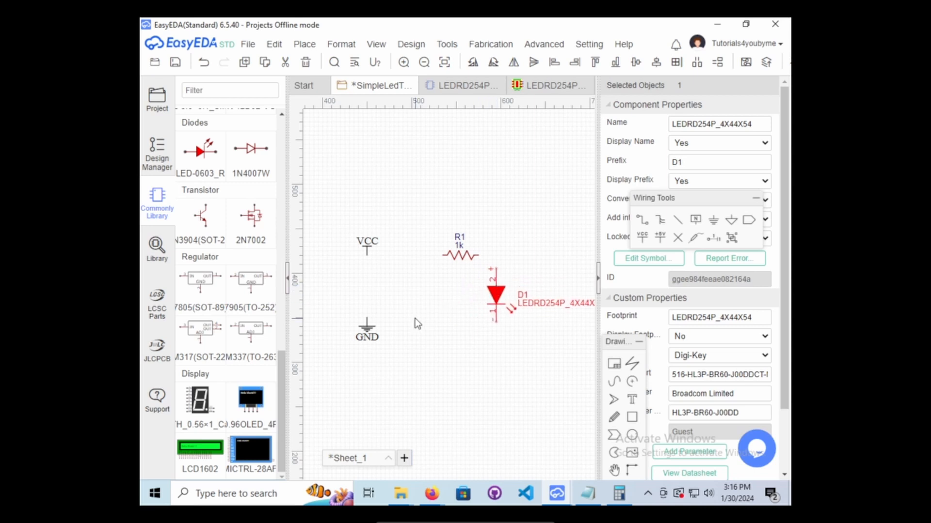
# Shift resistor R1 and the VCC flag slightly up and left, and line up the GND flag beneath VCC.
pyautogui.click(416, 322)
pyautogui.moveTo(455, 253); pyautogui.dragTo(446, 251)
pyautogui.click(371, 250)
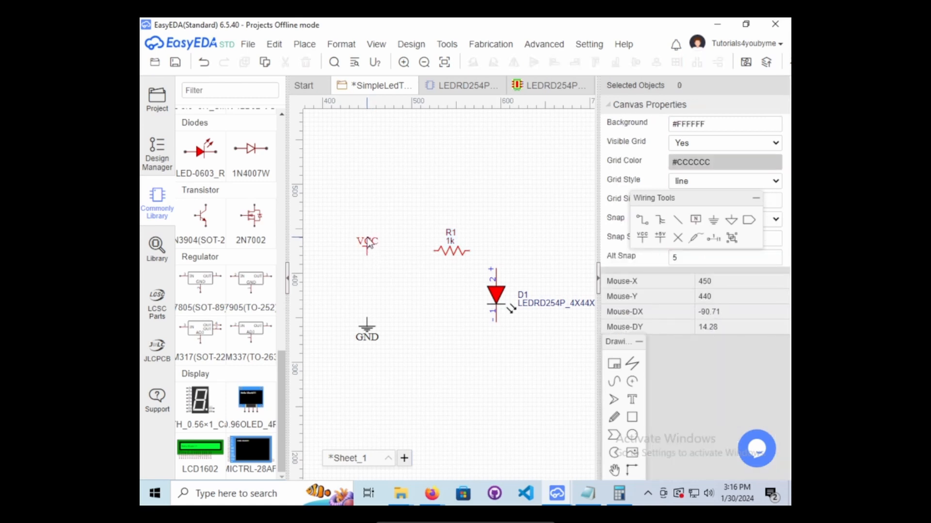
pyautogui.click(366, 245)
pyautogui.moveTo(364, 241); pyautogui.dragTo(363, 233)
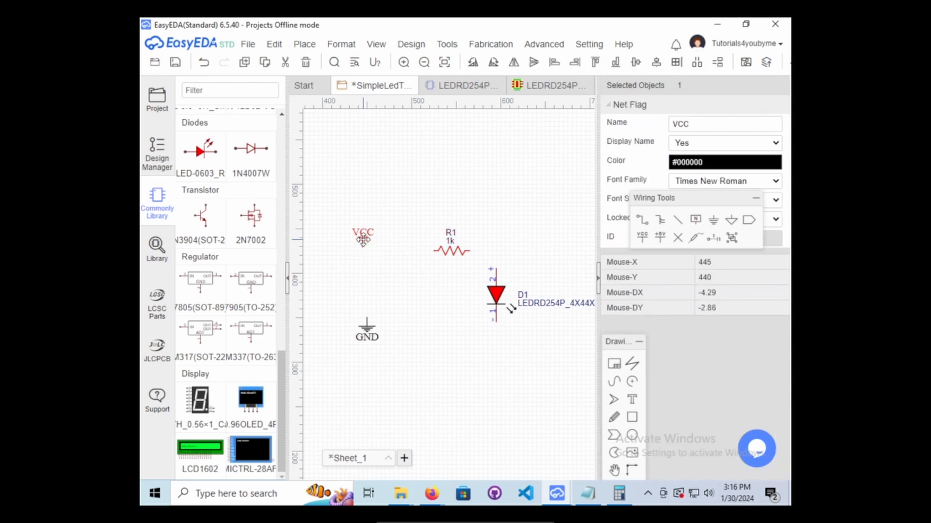
pyautogui.click(364, 306)
pyautogui.click(362, 328)
pyautogui.click(380, 291)
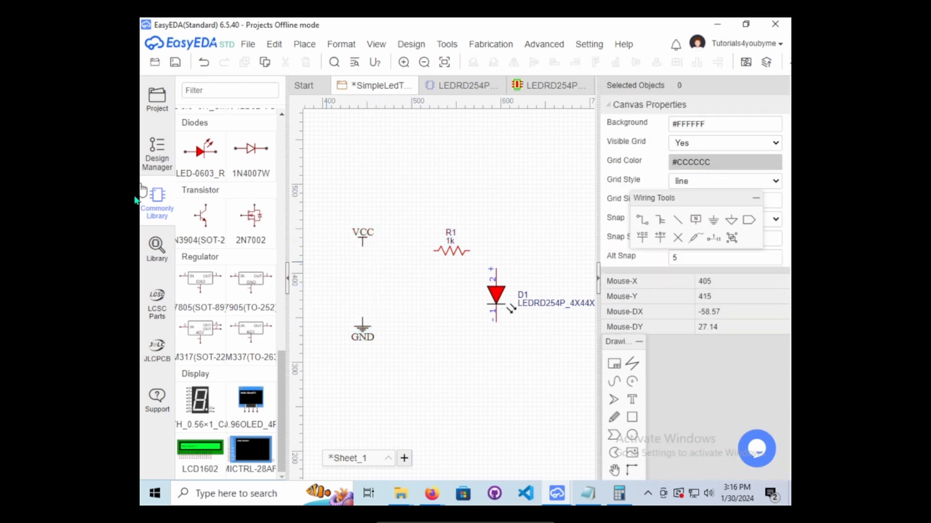
# Open the parts library and browse the symbol classes Work Space, System, JLCPCB Assembled and LCSC.
pyautogui.click(156, 248)
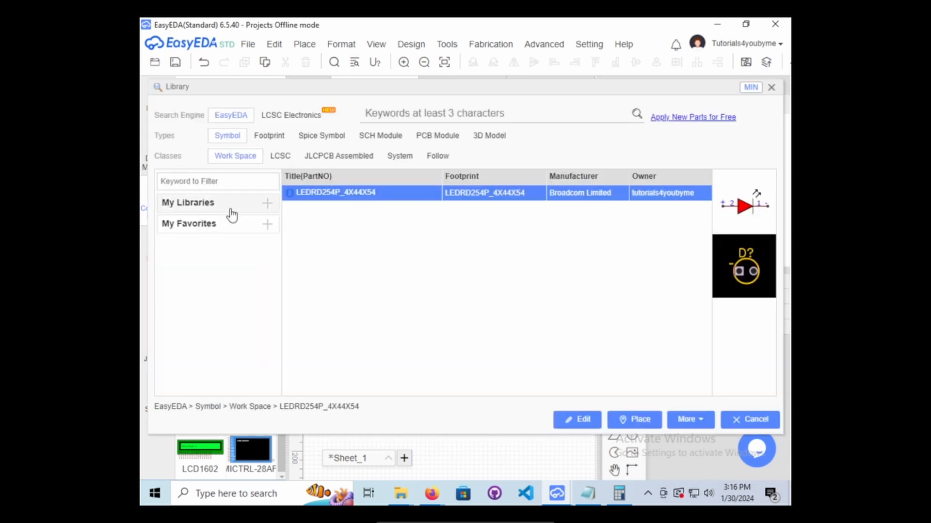
pyautogui.click(245, 207)
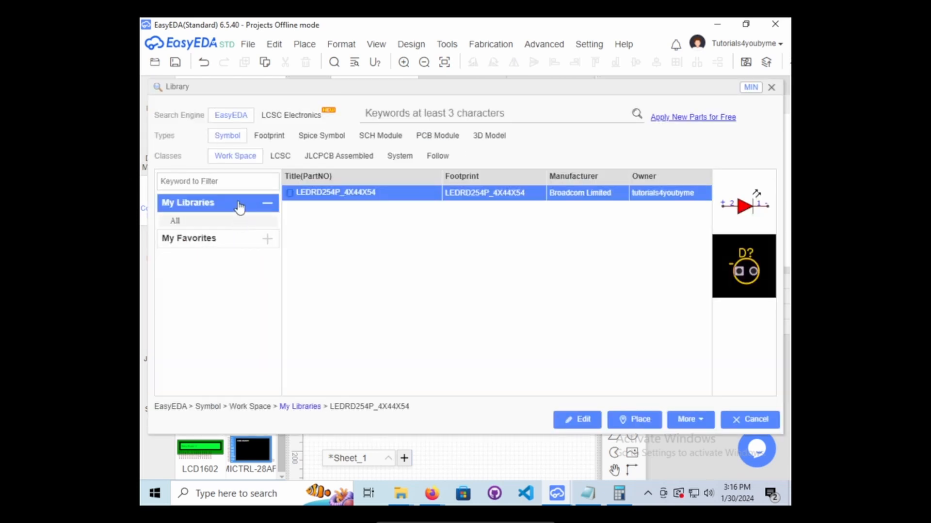
pyautogui.click(244, 208)
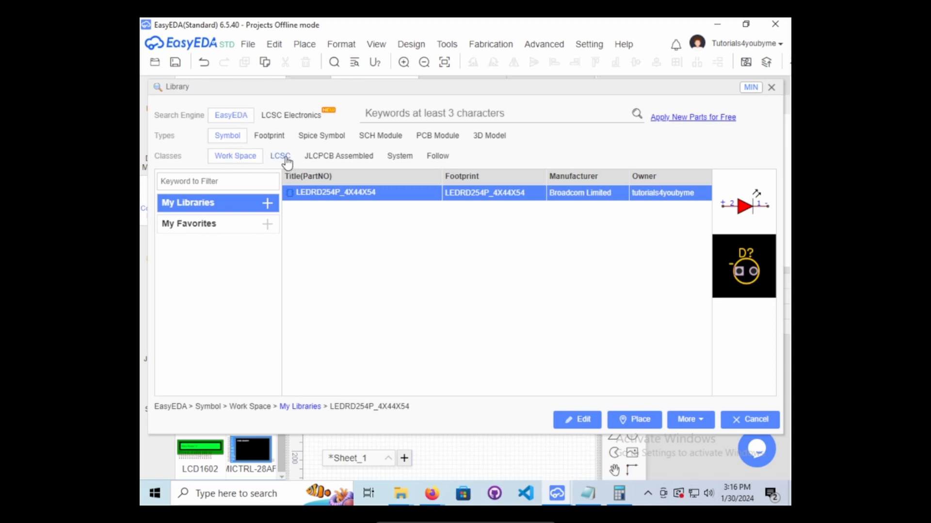
pyautogui.click(398, 162)
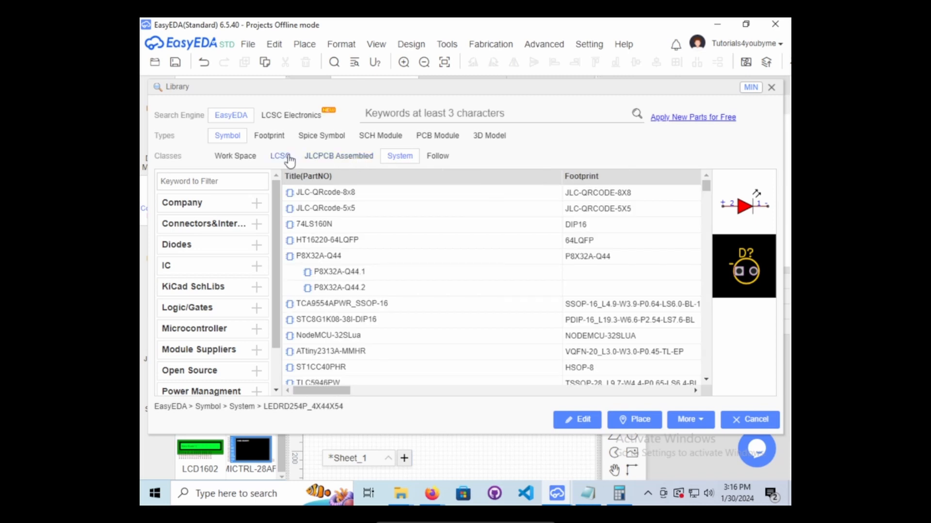
pyautogui.click(324, 162)
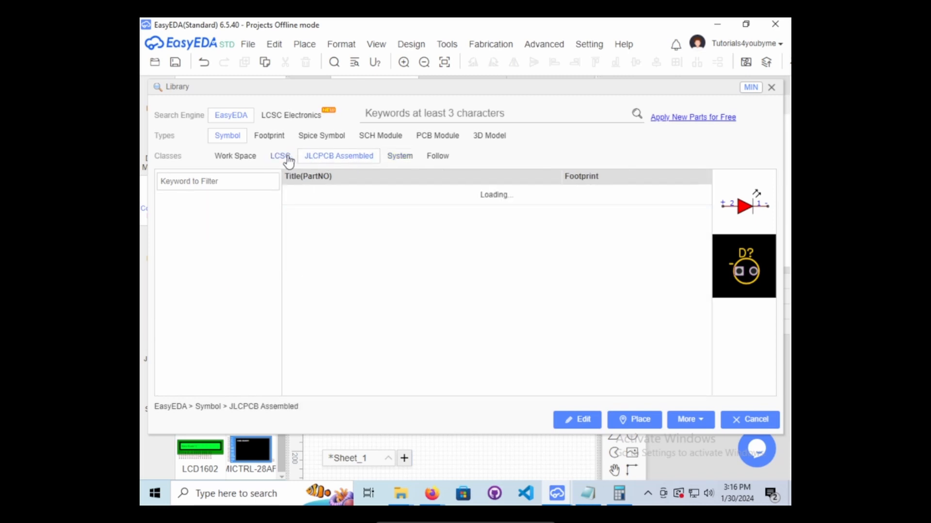
pyautogui.click(274, 161)
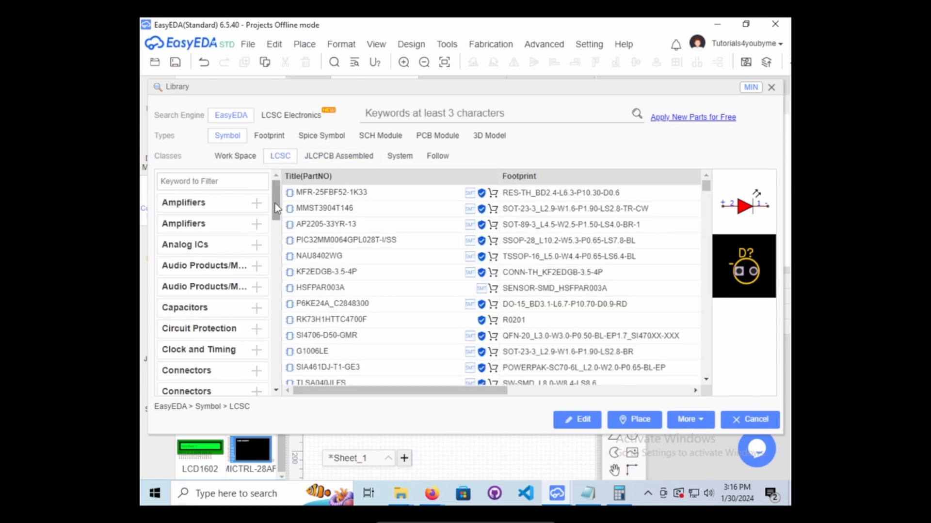
# Filter the LCSC symbol categories by "switch" and expand the Switches category.
pyautogui.moveTo(275, 203)
pyautogui.mouseDown()
pyautogui.moveTo(277, 211)
pyautogui.moveTo(276, 204)
pyautogui.mouseUp()
pyautogui.click(198, 181)
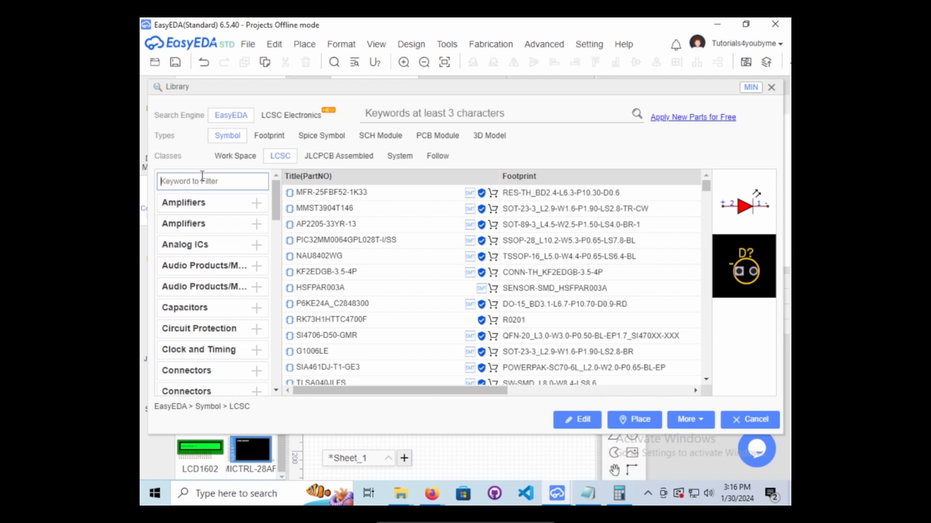
pyautogui.write('switch')
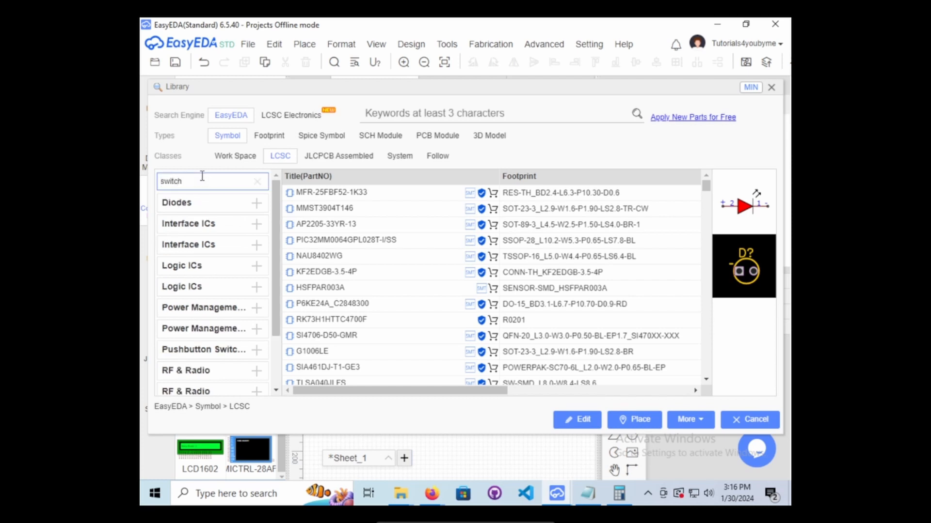
pyautogui.scroll(-3, 199, 255)
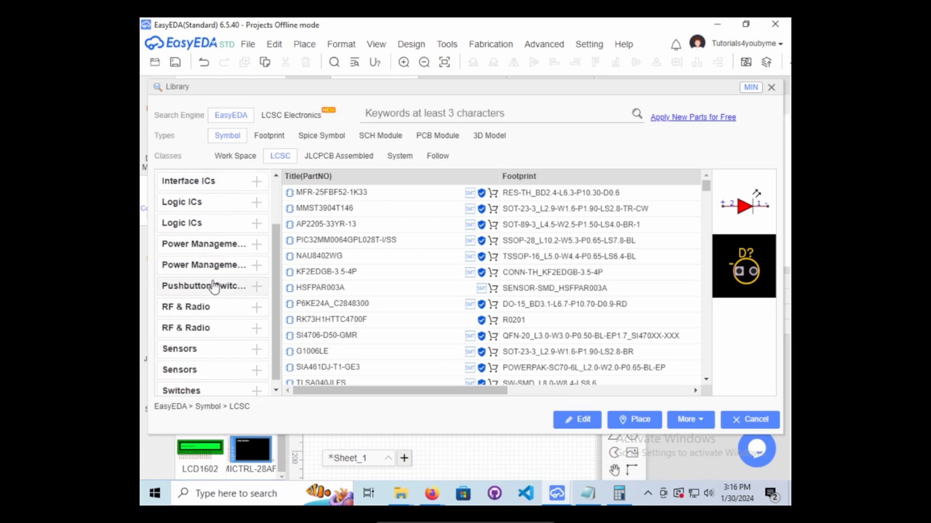
pyautogui.scroll(-1, 223, 315)
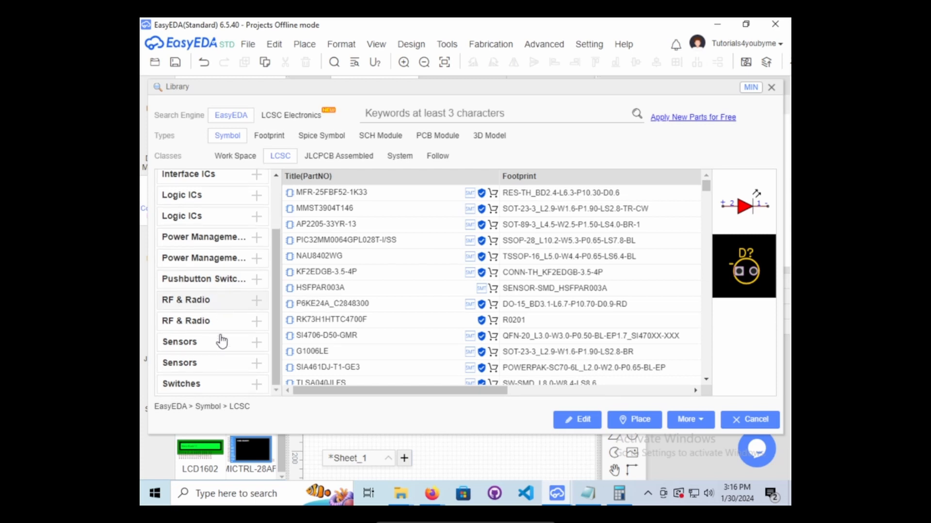
pyautogui.click(226, 380)
pyautogui.scroll(-4, 226, 339)
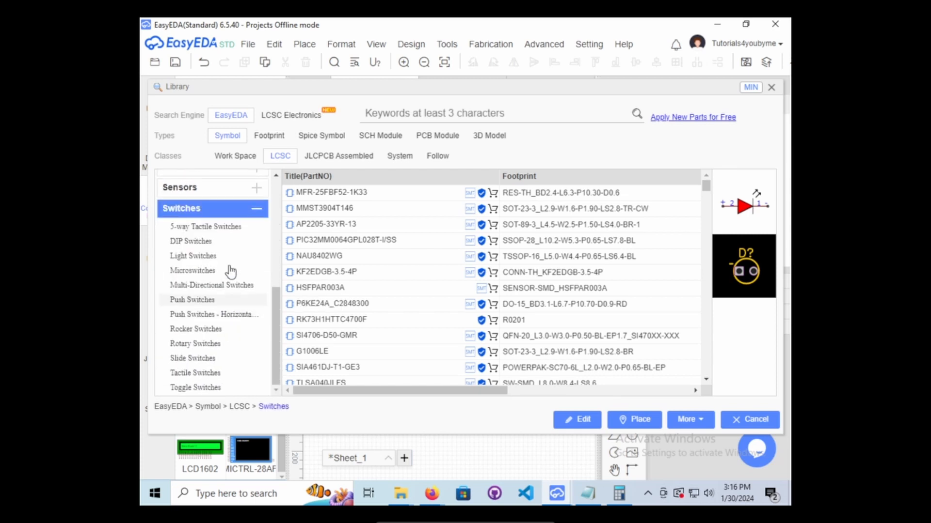
# Look through the Light Switches and Toggle Switches lists, previewing the 7207P3YV4BE toggle switch.
pyautogui.click(220, 257)
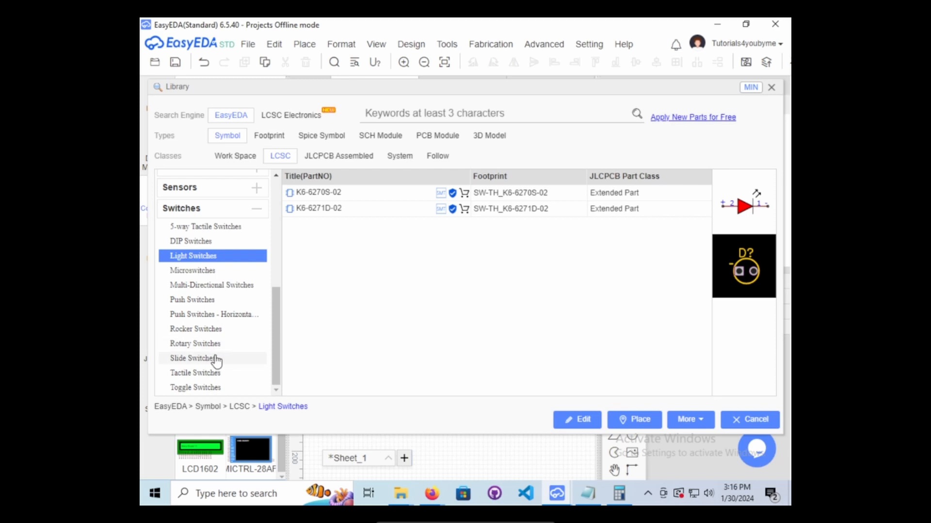
pyautogui.click(211, 388)
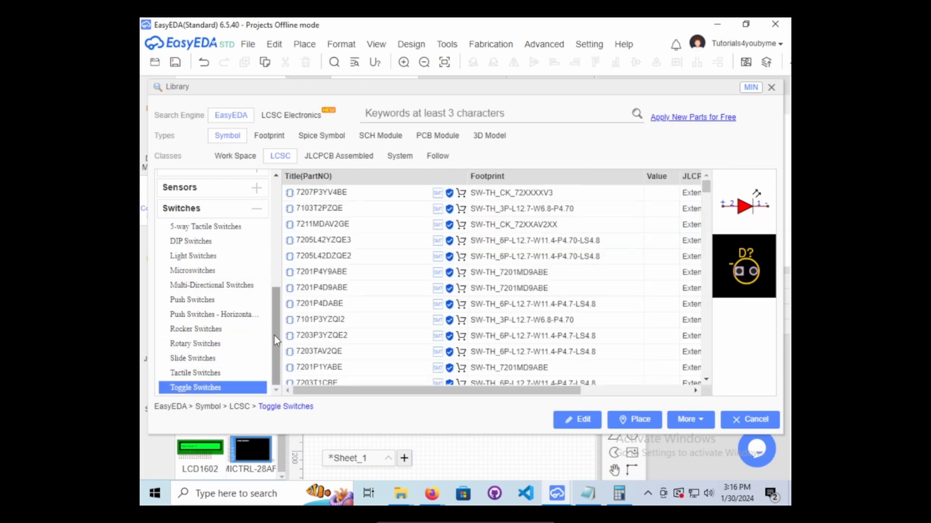
pyautogui.click(498, 196)
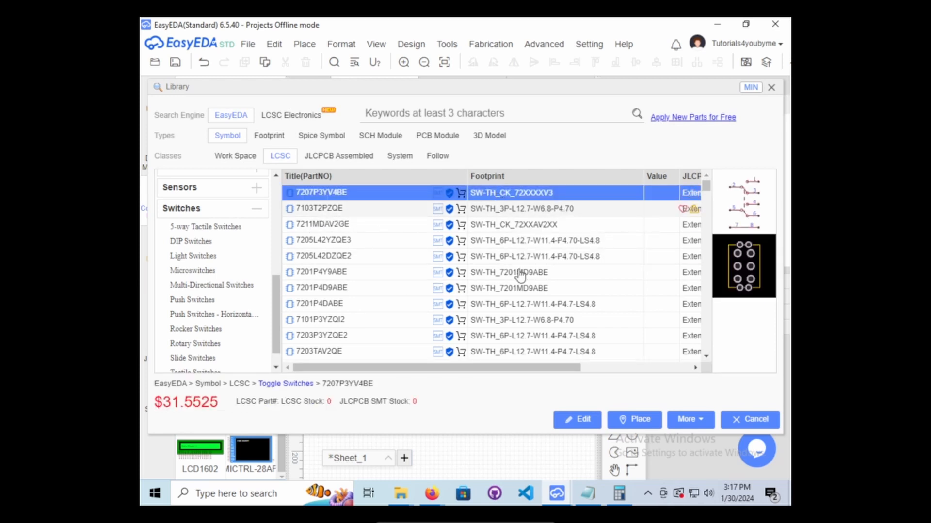
pyautogui.moveTo(493, 368); pyautogui.dragTo(632, 363)
pyautogui.scroll(-5, 417, 276)
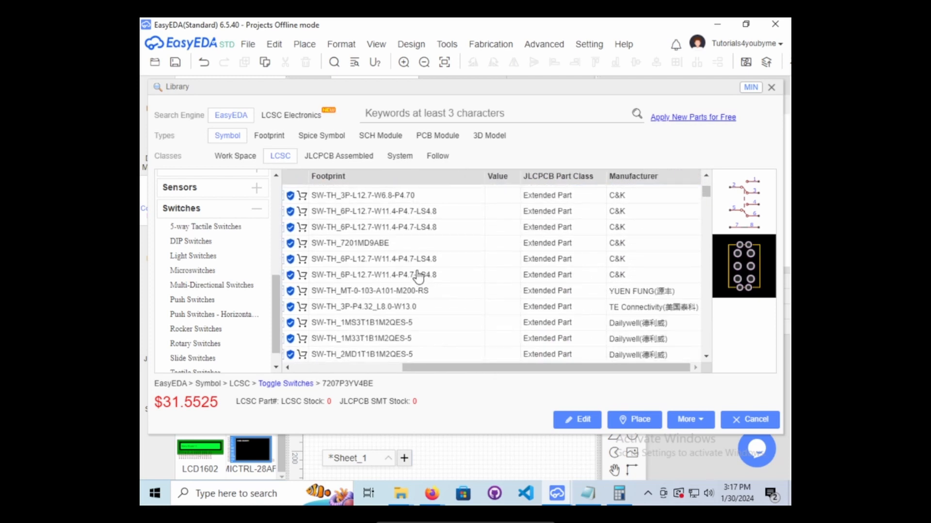
pyautogui.scroll(2, 417, 275)
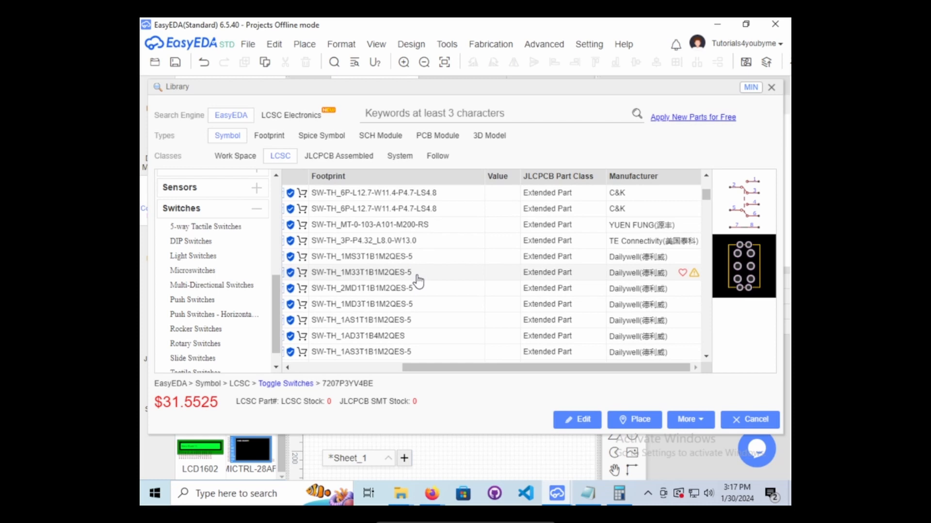
# Preview the toggle switches 1MS3T1B1M2QES-5, 1M33T1B1M2QES-5 and 2AS3T1A1M2QES to compare their symbols and footprints.
pyautogui.click(361, 261)
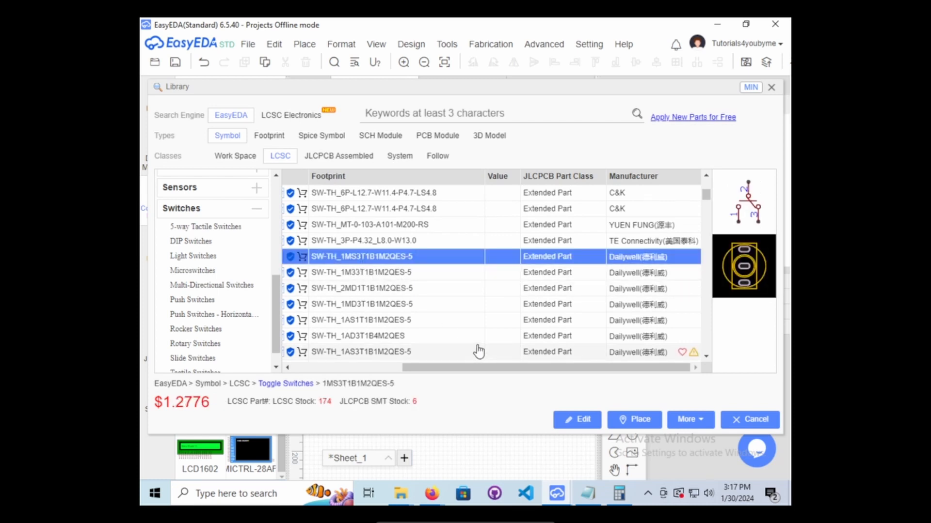
pyautogui.click(422, 272)
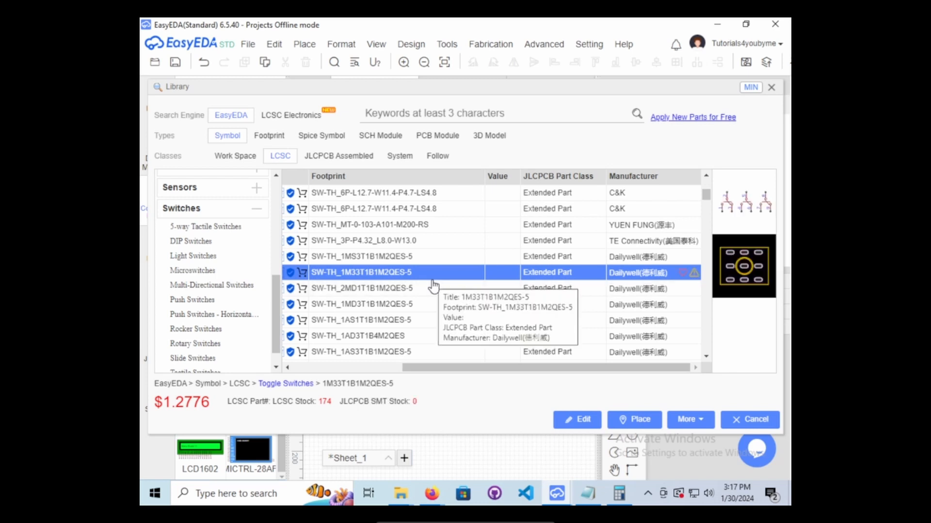
pyautogui.scroll(-5, 424, 288)
pyautogui.scroll(-10, 422, 287)
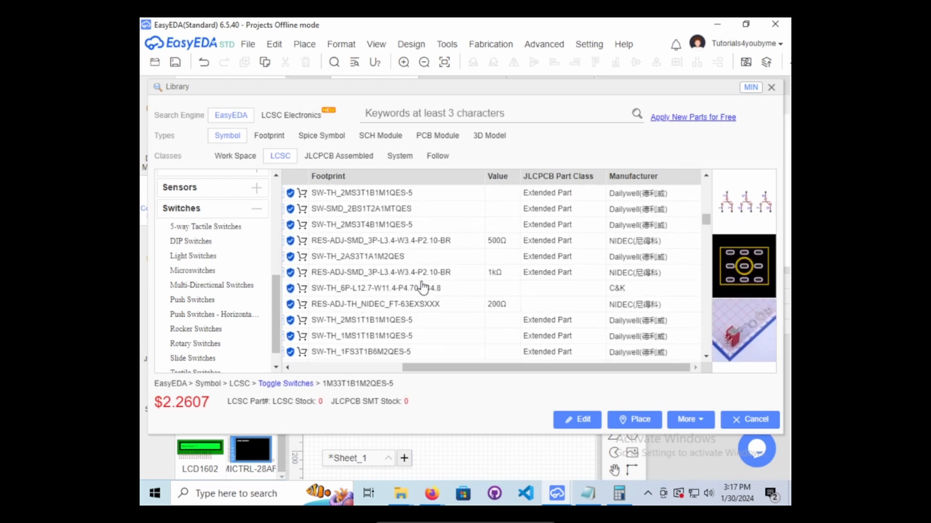
pyautogui.click(388, 259)
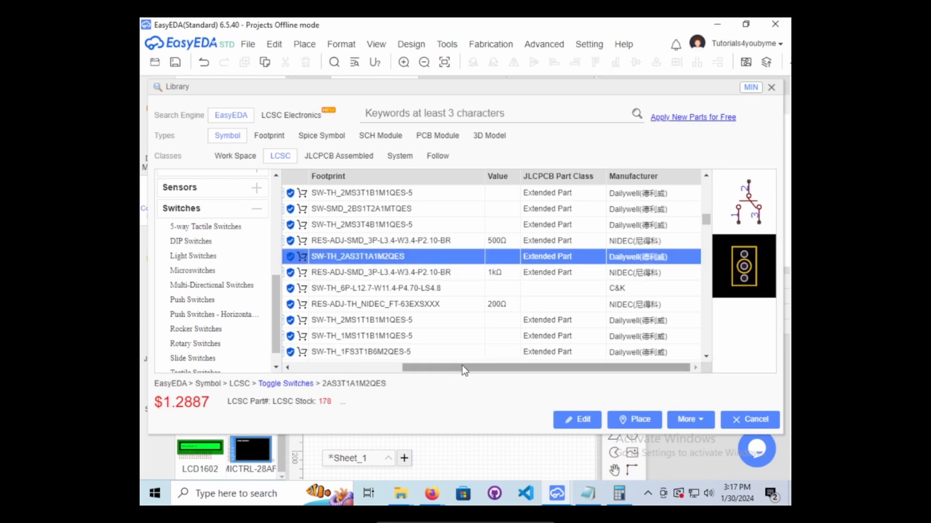
pyautogui.moveTo(461, 367); pyautogui.dragTo(325, 356)
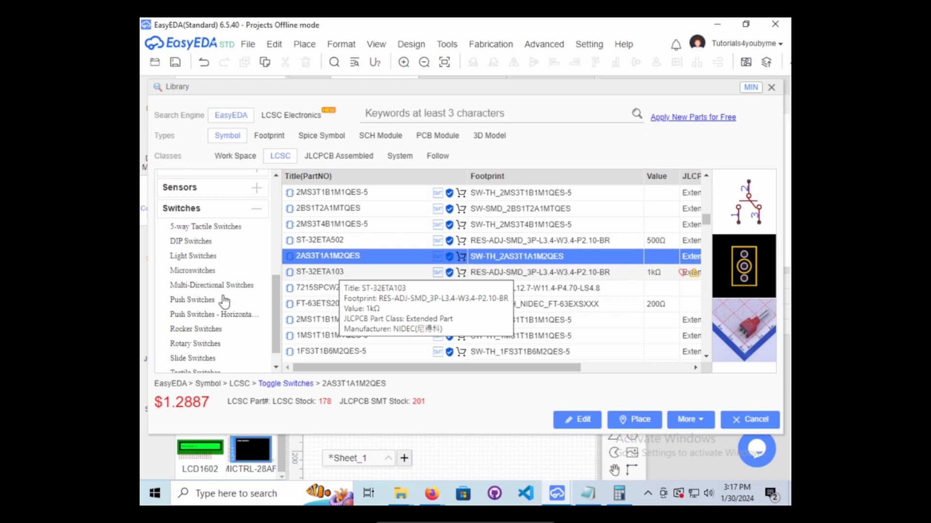
# Browse the DIP Switches, preview DSIC04LH-P, and sort the list by footprint in descending order.
pyautogui.click(203, 242)
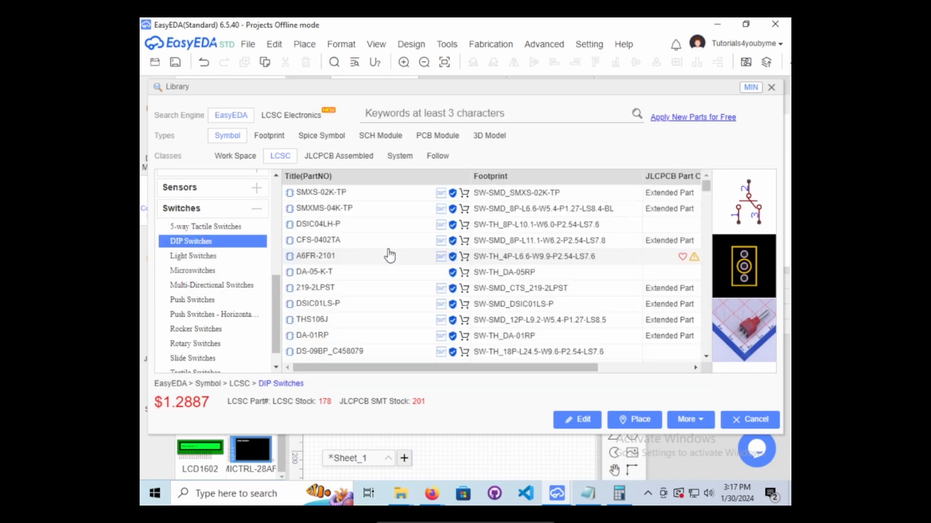
pyautogui.click(340, 225)
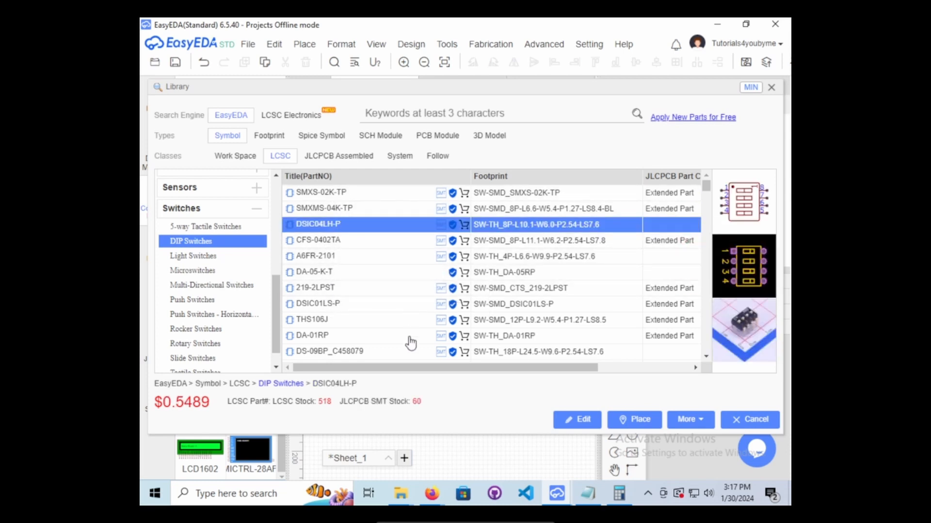
pyautogui.moveTo(446, 368); pyautogui.dragTo(394, 365)
pyautogui.scroll(-3, 368, 322)
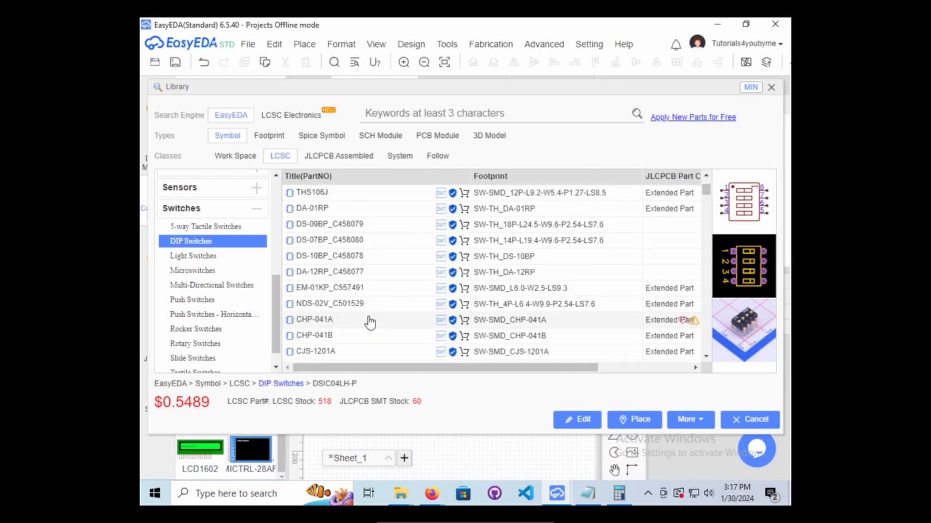
pyautogui.scroll(3, 529, 311)
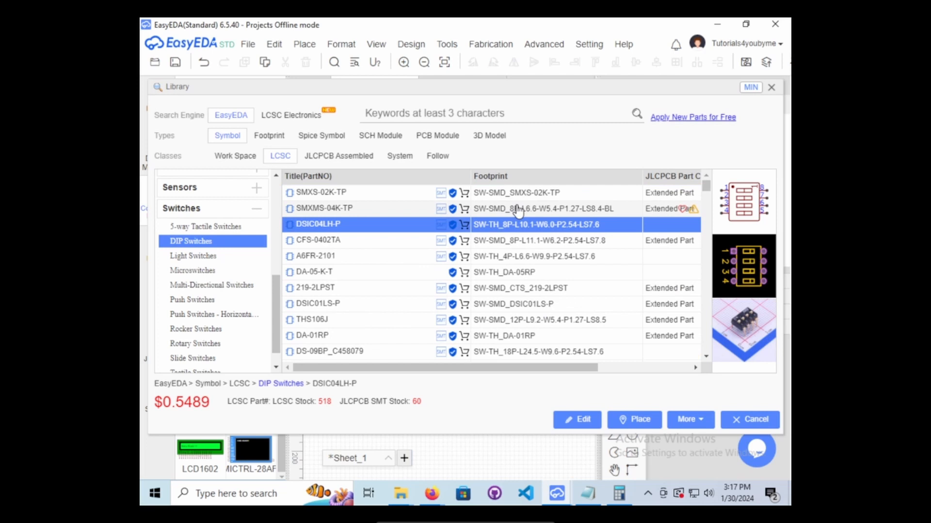
pyautogui.click(513, 180)
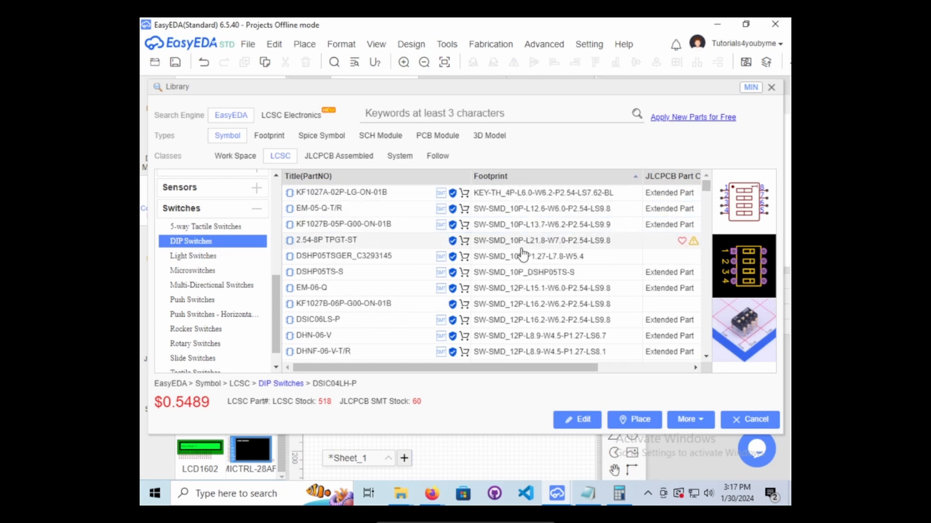
pyautogui.click(500, 179)
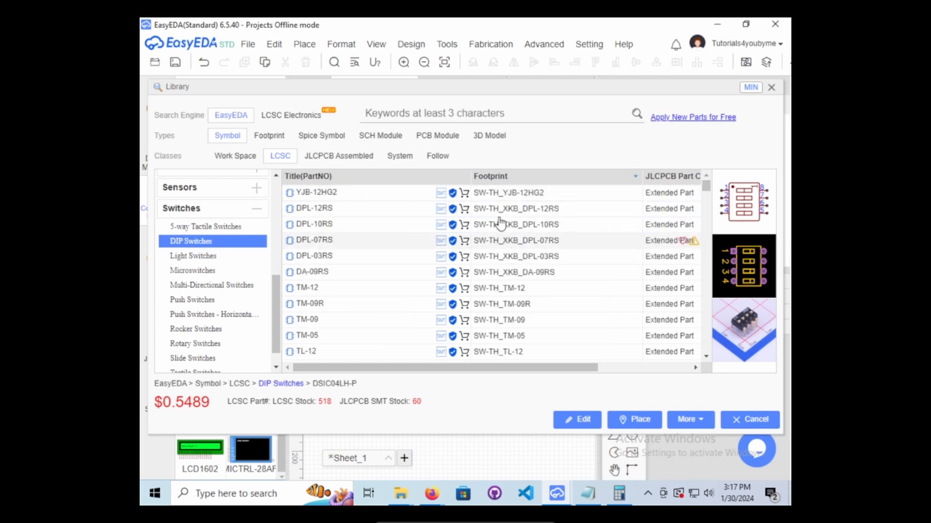
# Place the TL-01 DIP switch from the LCSC library on the schematic between VCC and resistor R1.
pyautogui.click(500, 195)
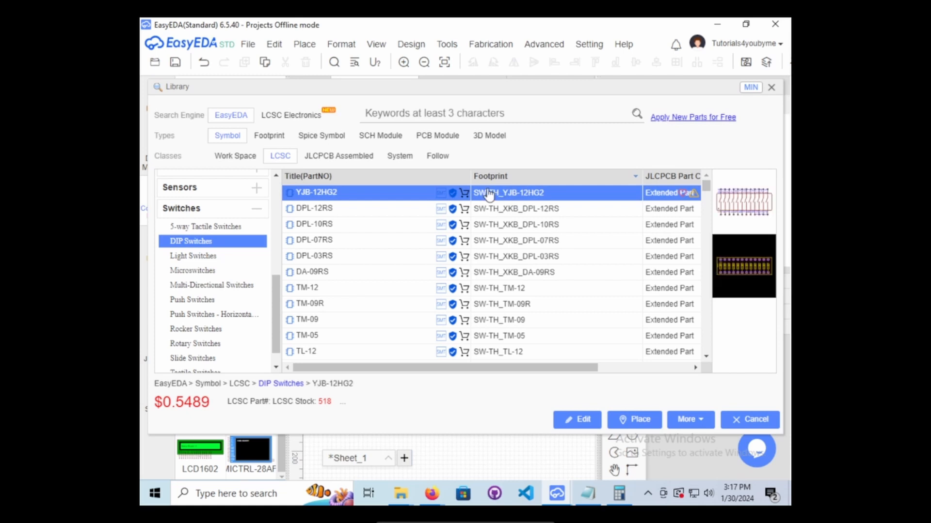
pyautogui.scroll(-3, 497, 225)
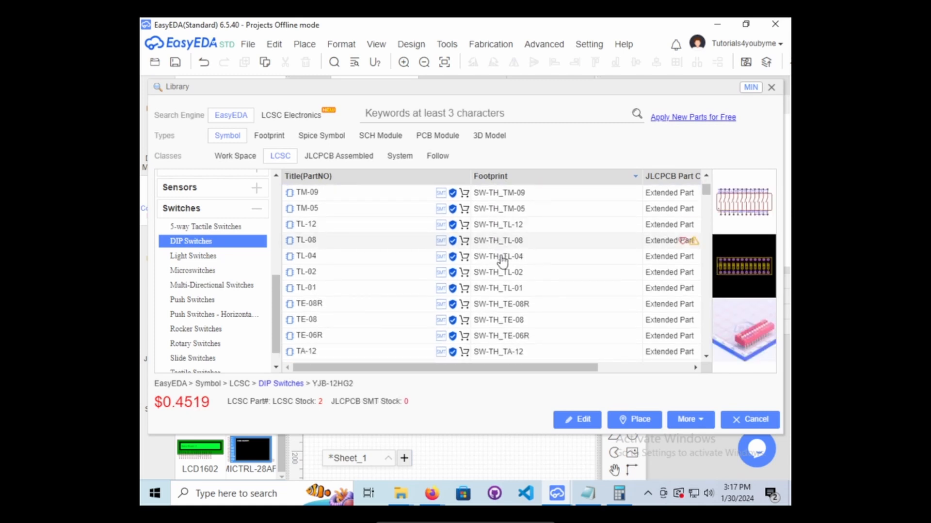
pyautogui.click(505, 290)
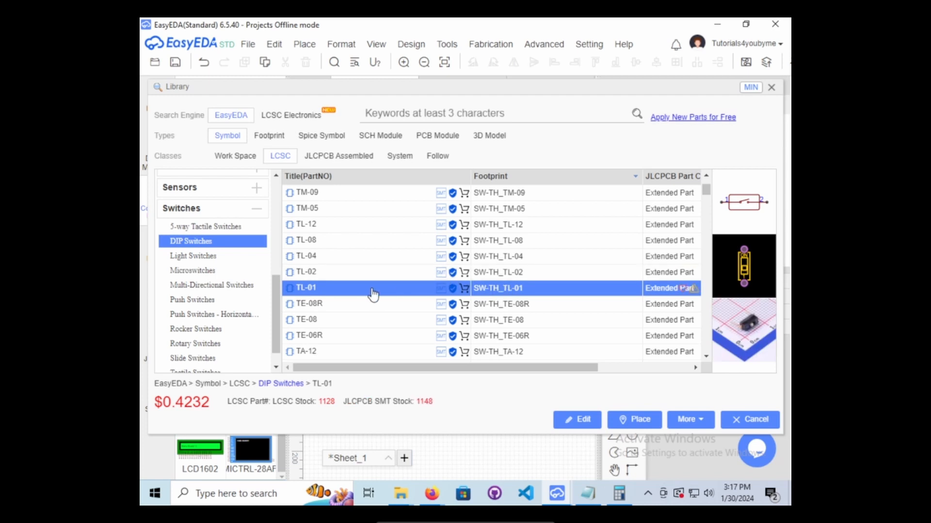
pyautogui.click(625, 422)
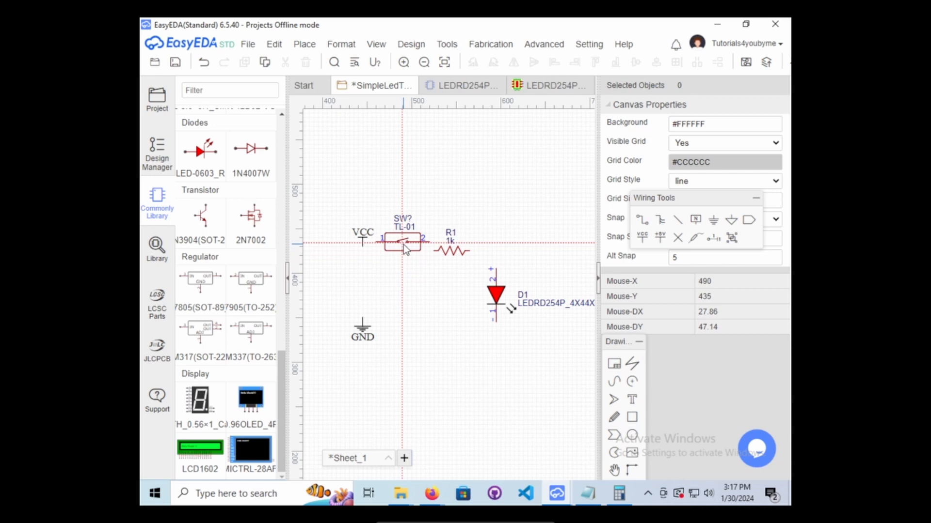
pyautogui.click(404, 244)
pyautogui.press('Escape')
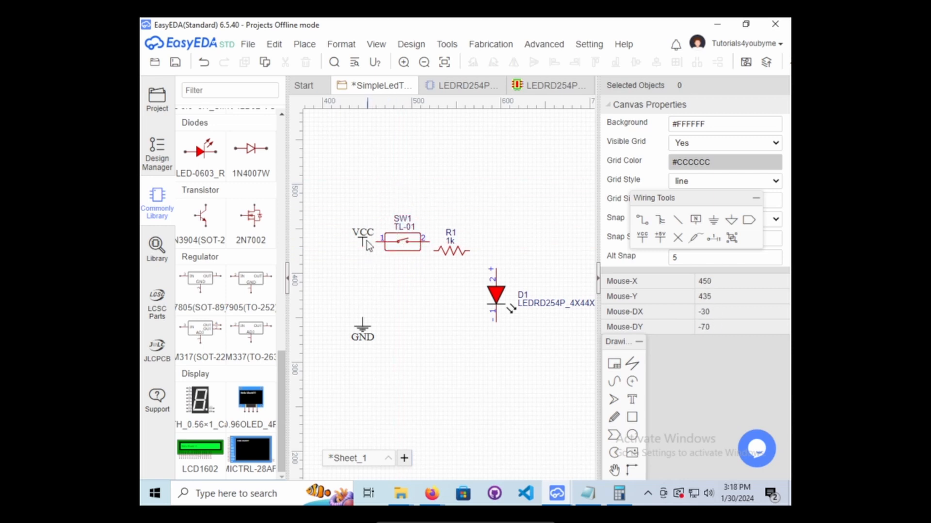
# Reposition VCC, GND, R1 and LED D1 around switch SW1 to leave room for wiring, and save the schematic.
pyautogui.moveTo(365, 240); pyautogui.dragTo(348, 233)
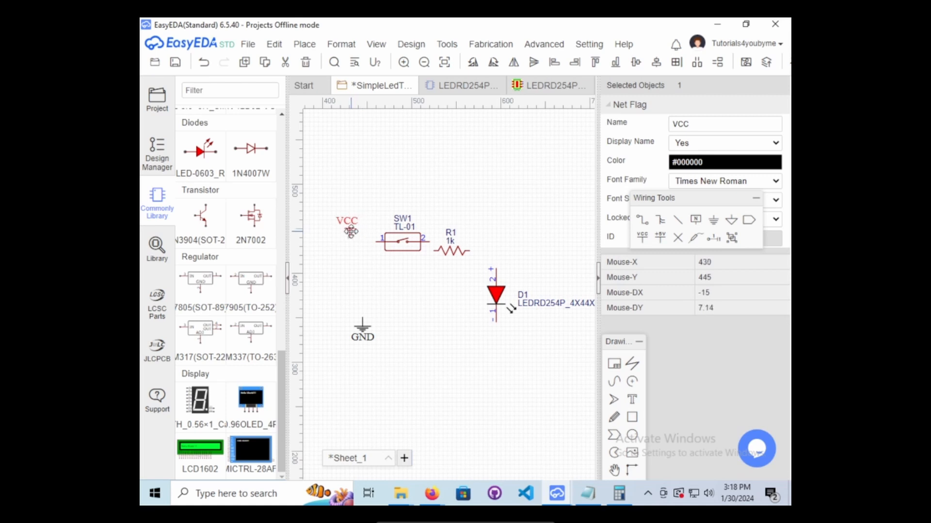
pyautogui.moveTo(363, 325); pyautogui.dragTo(353, 312)
pyautogui.moveTo(445, 248); pyautogui.dragTo(453, 239)
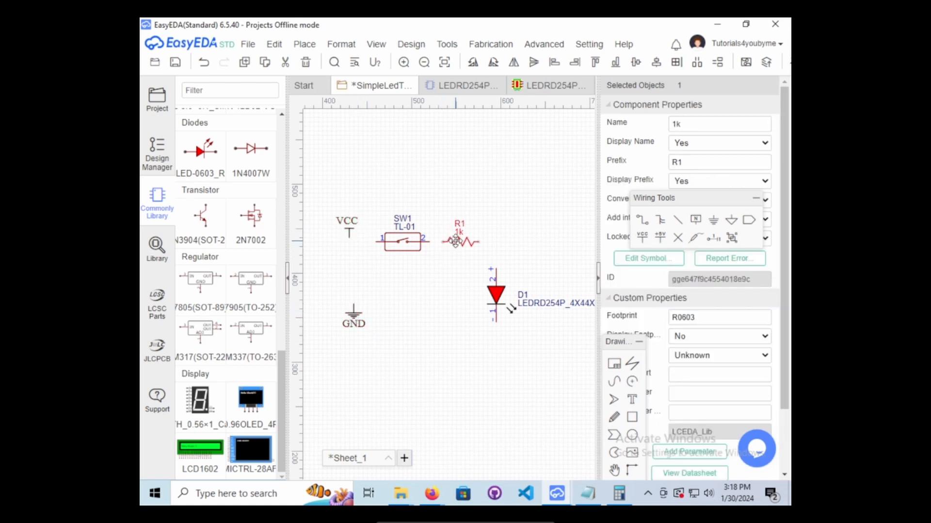
pyautogui.moveTo(496, 296); pyautogui.dragTo(482, 290)
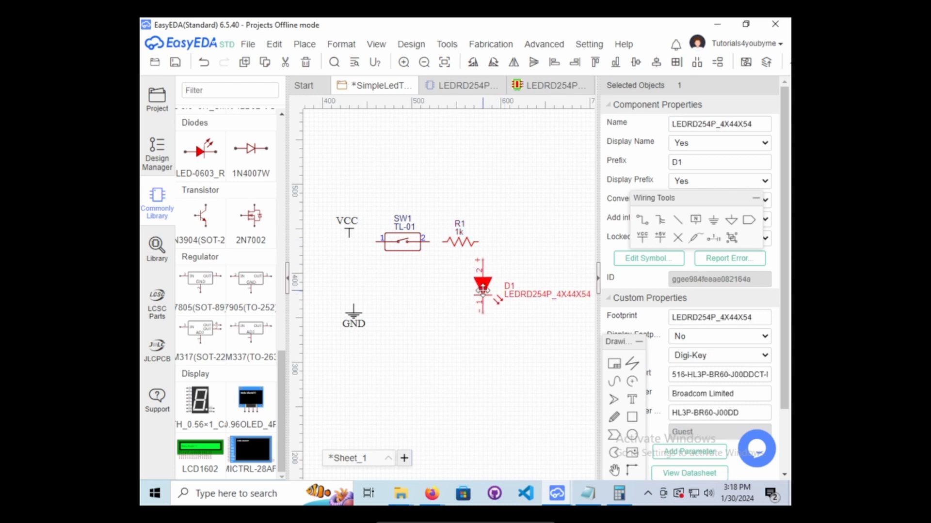
pyautogui.click(511, 246)
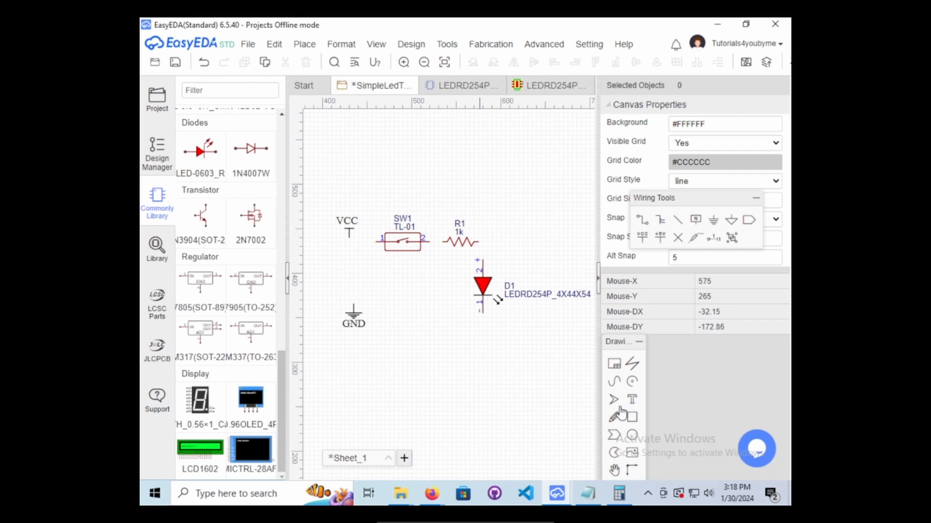
pyautogui.moveTo(631, 342); pyautogui.dragTo(655, 326)
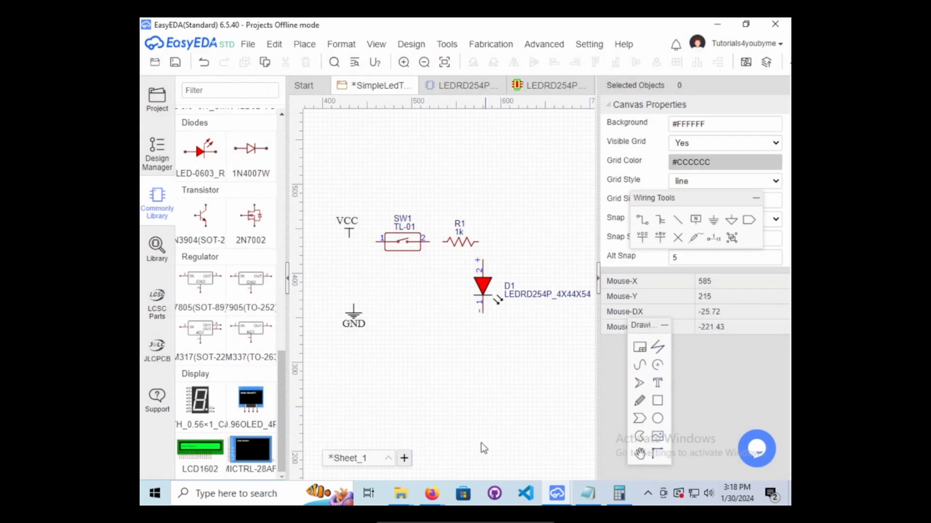
pyautogui.click(175, 63)
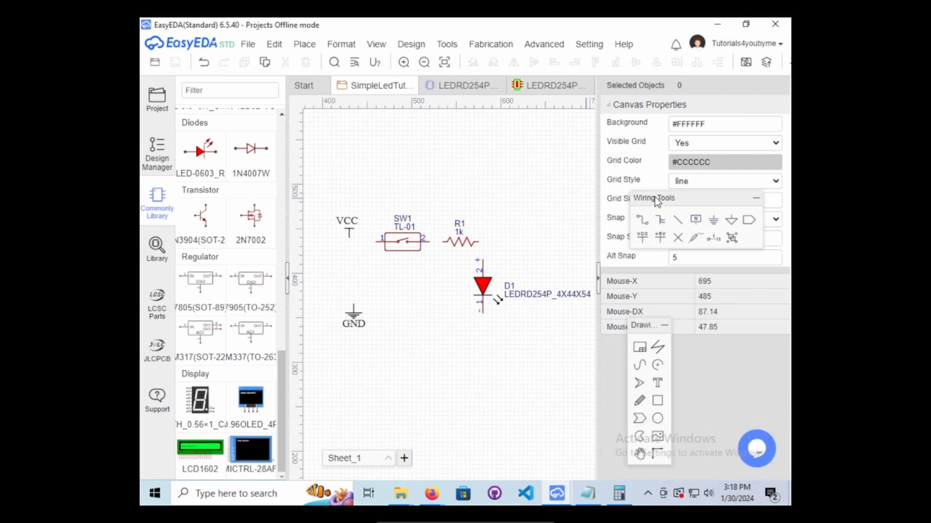
# Wire VCC through switch SW1 and resistor R1 to the anode (pin 2) of LED D1.
pyautogui.moveTo(657, 202); pyautogui.dragTo(619, 190)
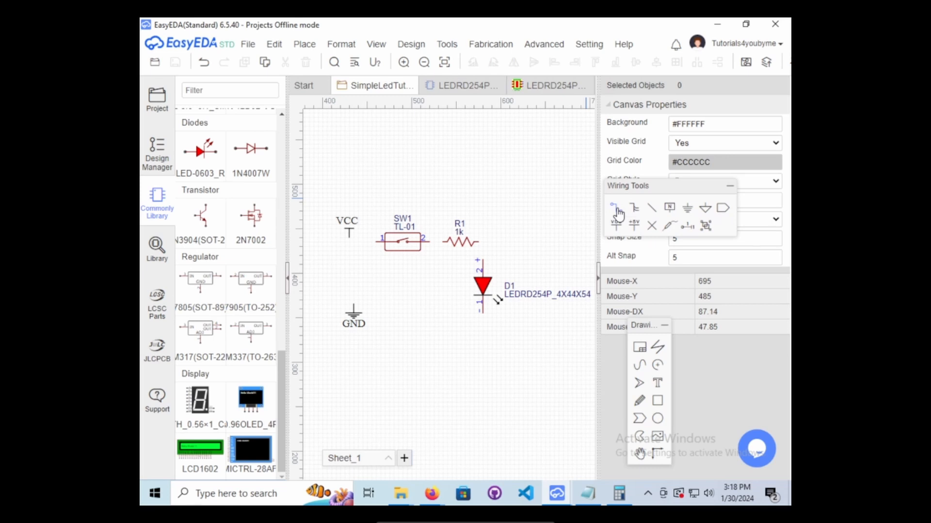
pyautogui.click(616, 210)
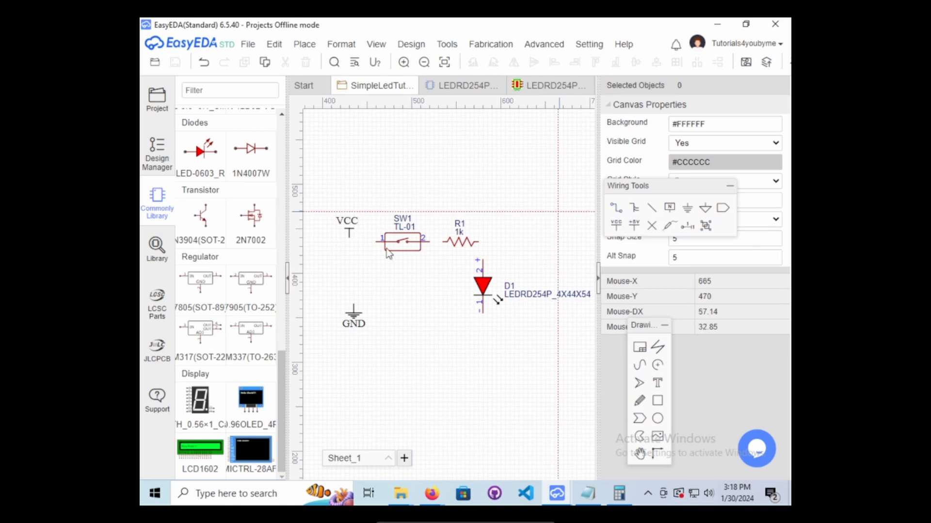
pyautogui.click(349, 238)
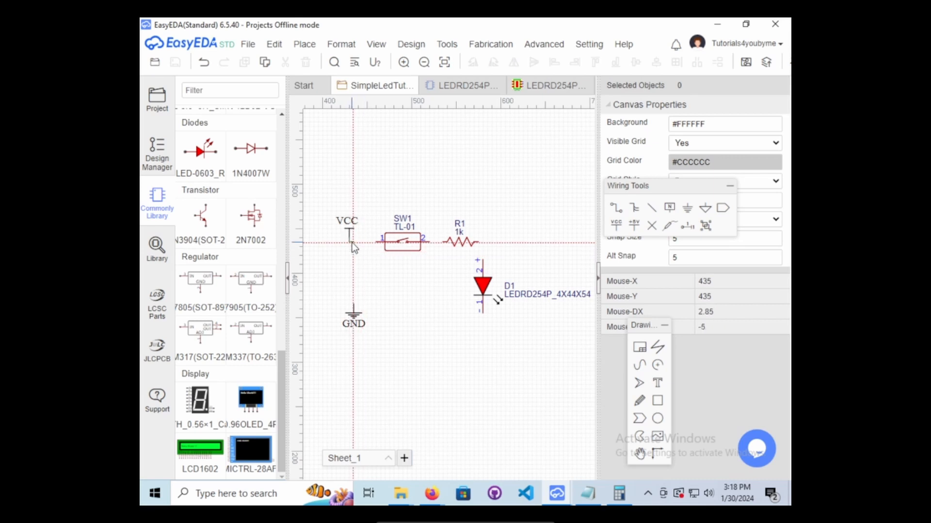
pyautogui.click(376, 242)
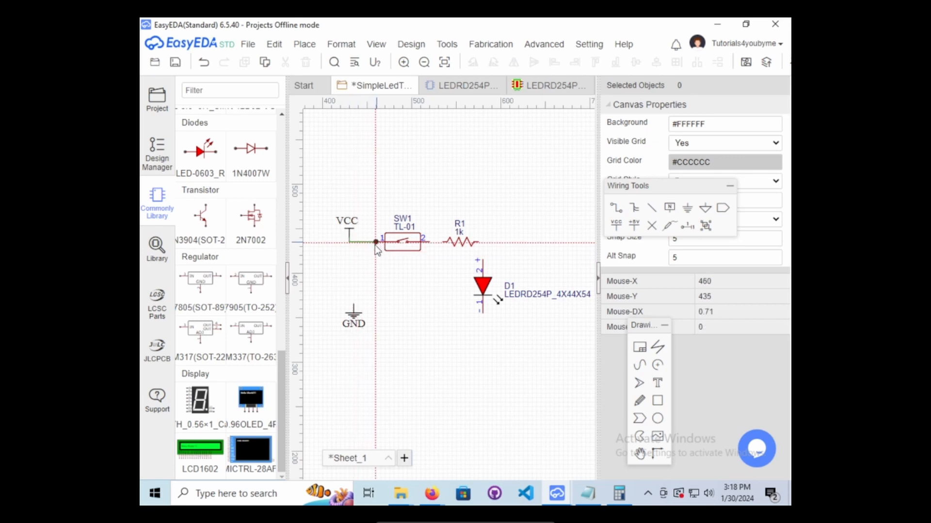
pyautogui.click(442, 243)
pyautogui.click(478, 241)
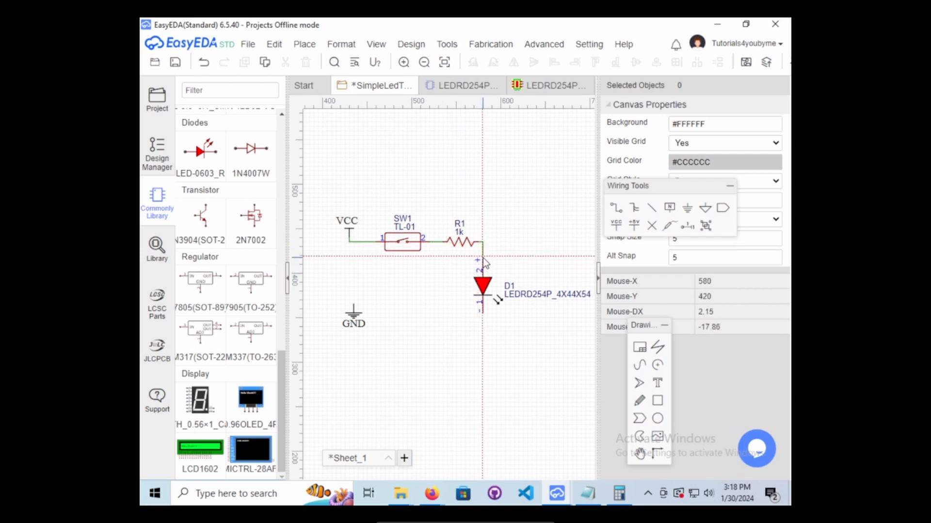
pyautogui.click(483, 258)
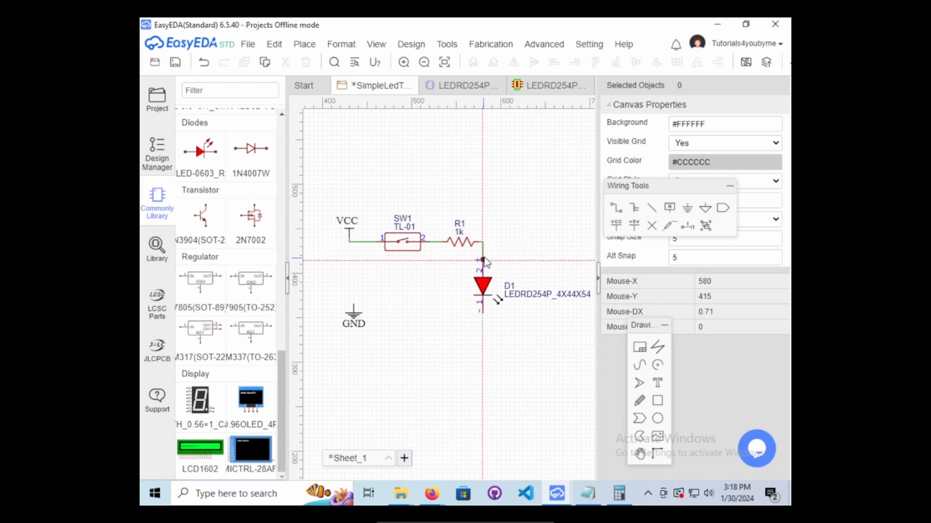
# Draw a short wire down from LED D1's cathode and move the GND symbol onto its end.
pyautogui.click(483, 313)
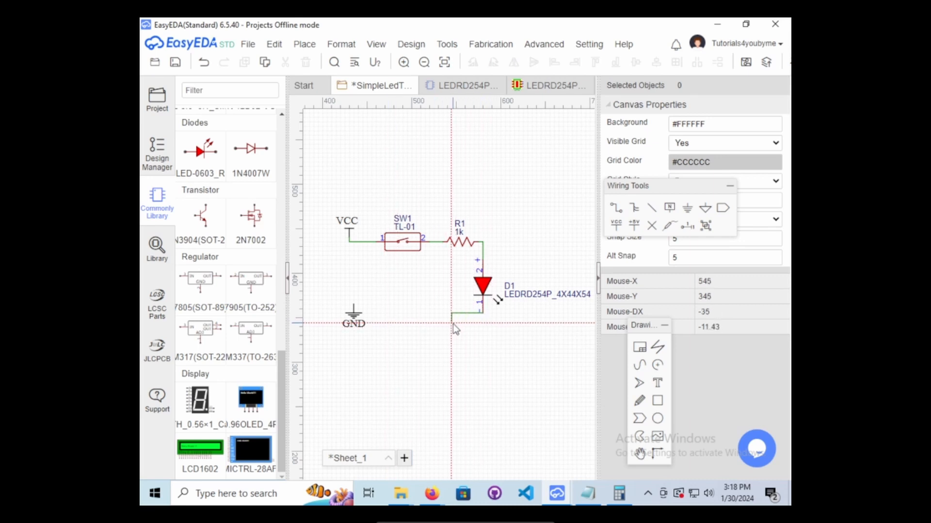
pyautogui.click(481, 326)
pyautogui.press('Escape')
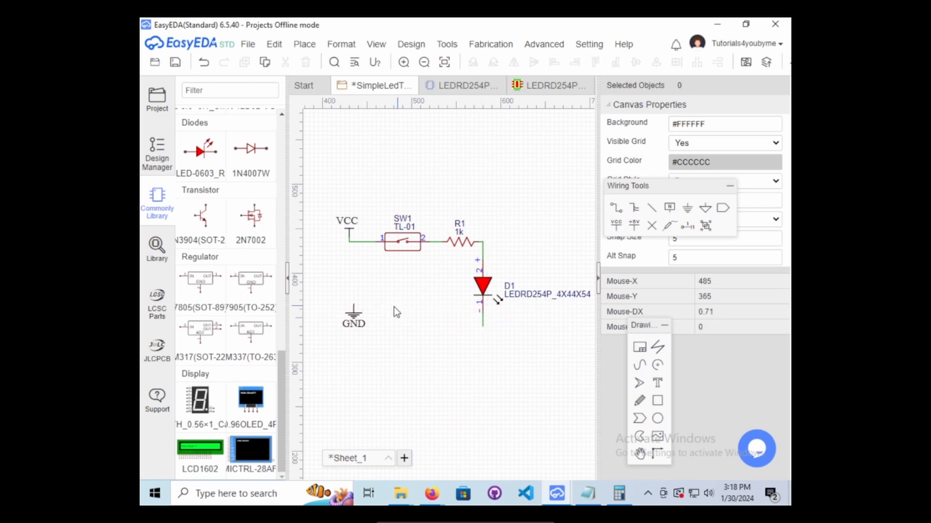
pyautogui.moveTo(353, 314); pyautogui.dragTo(487, 335)
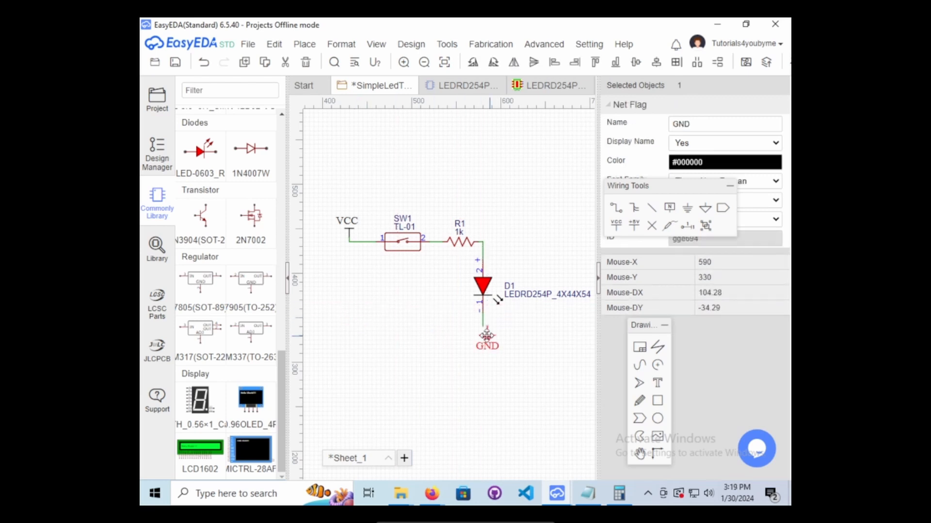
pyautogui.click(513, 332)
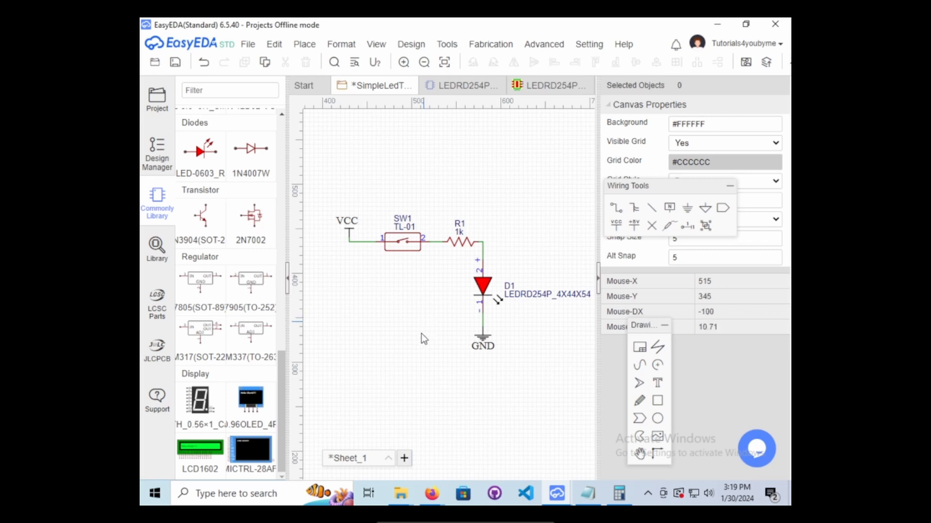
# Rename the VCC net flag feeding SW1 to 3.3V and adjust its label position above the symbol.
pyautogui.click(348, 227)
pyautogui.moveTo(671, 184); pyautogui.dragTo(693, 348)
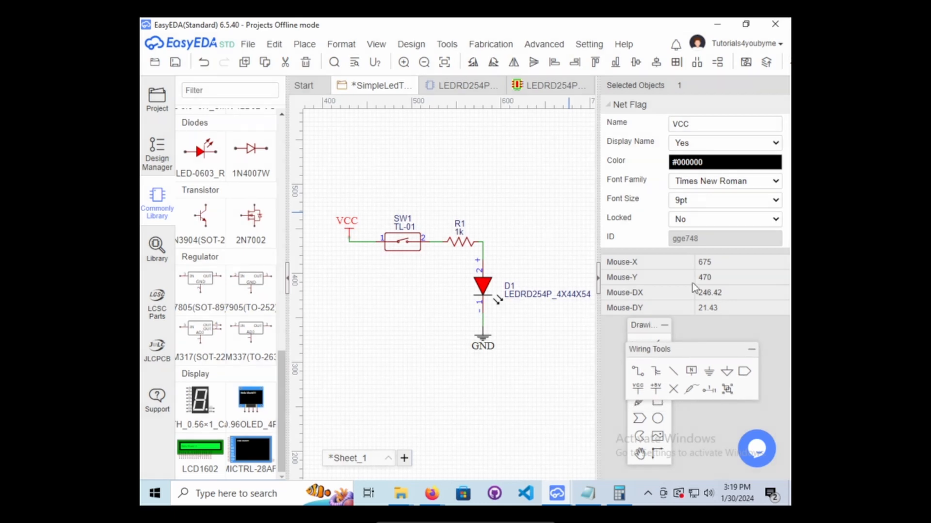
pyautogui.doubleClick(699, 126)
pyautogui.click(705, 124)
pyautogui.press('BackSpace')
pyautogui.press('BackSpace')
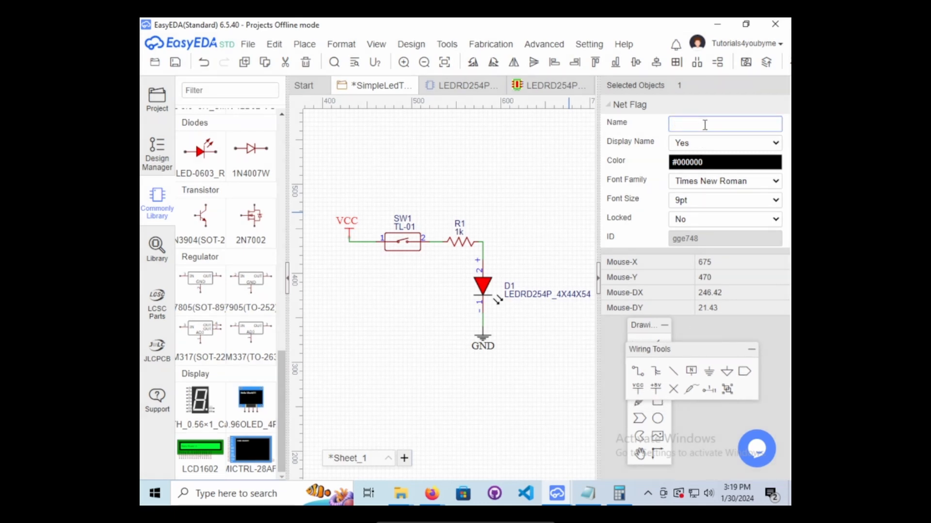
pyautogui.write('3.3V')
pyautogui.click(493, 168)
pyautogui.moveTo(348, 224); pyautogui.dragTo(352, 222)
pyautogui.click(366, 189)
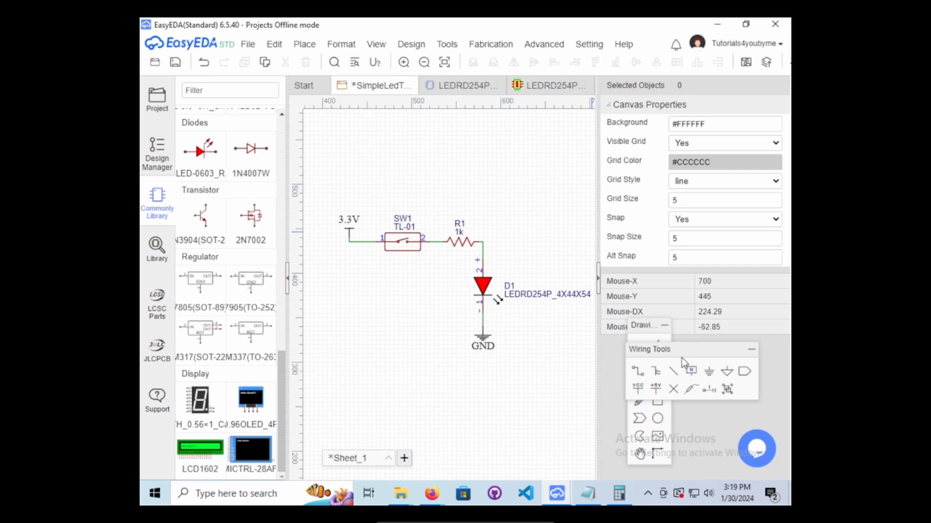
# Place a +5V net flag and a VCC net flag in the empty area above the circuit.
pyautogui.moveTo(676, 348); pyautogui.dragTo(544, 125)
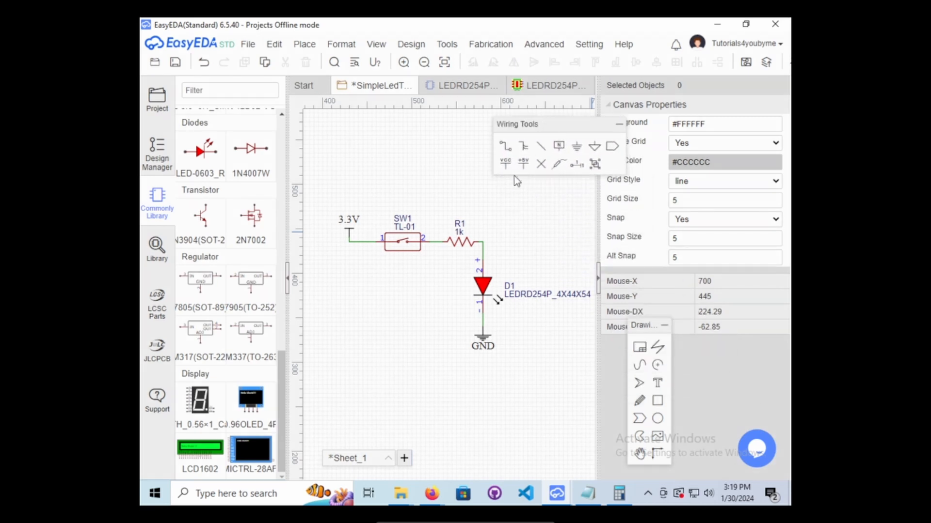
pyautogui.click(523, 163)
pyautogui.click(399, 169)
pyautogui.press('Escape')
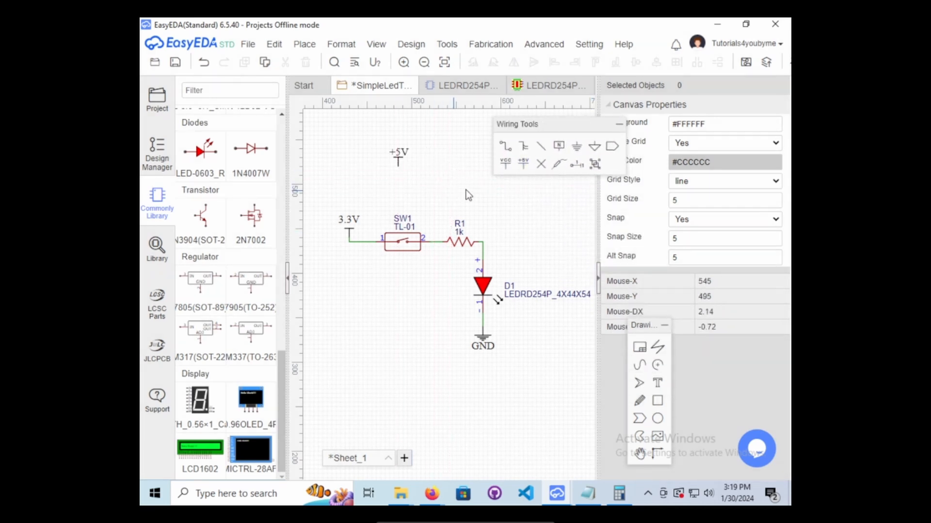
pyautogui.press('v')
pyautogui.click(366, 155)
pyautogui.press('Escape')
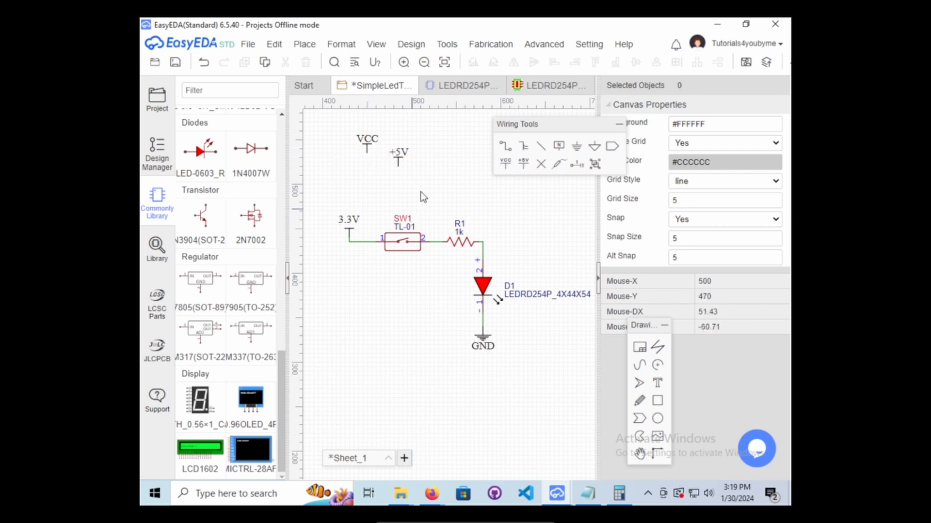
# Change the 3.3V supply label text to +3.3V.
pyautogui.click(348, 219)
pyautogui.click(673, 125)
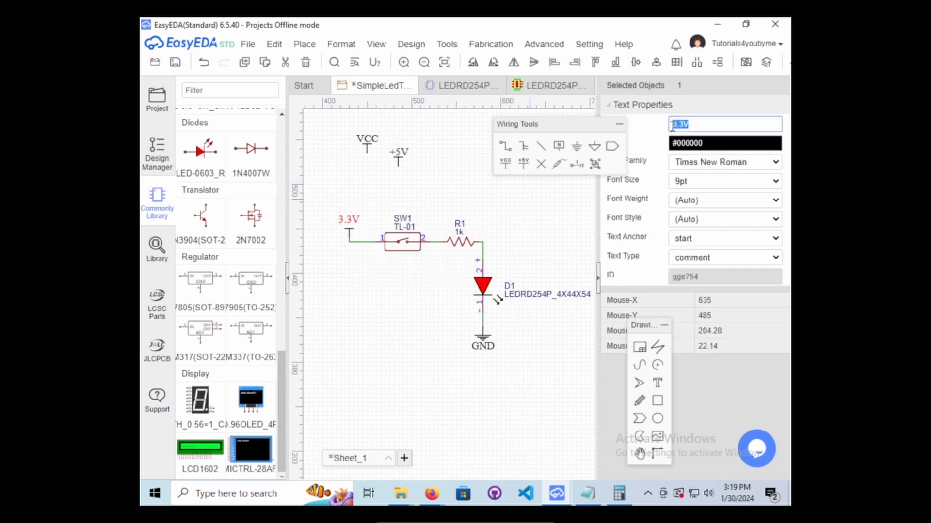
pyautogui.press('Left')
pyautogui.write('+')
pyautogui.click(484, 201)
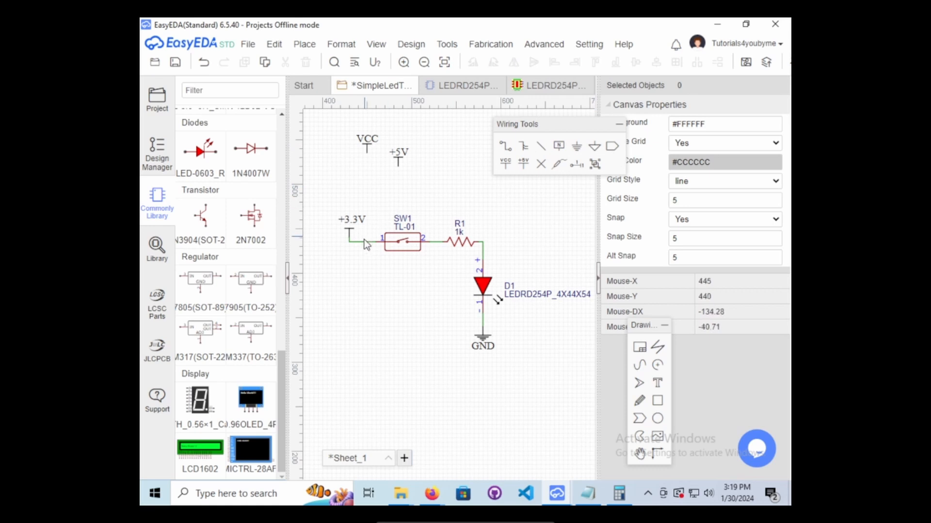
# Try out a net label near the wire between SW1 and R1, and move the floating Wiring Tools palette off the canvas.
pyautogui.click(559, 146)
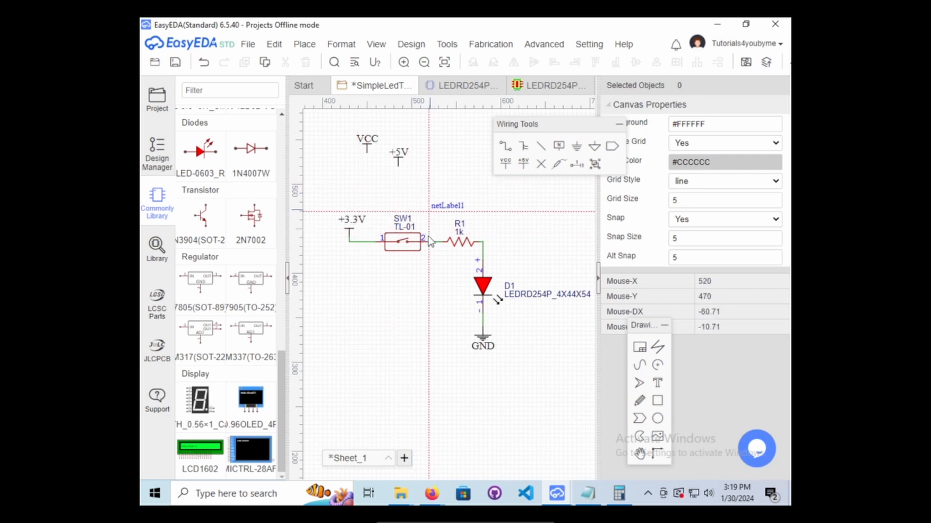
pyautogui.rightClick(528, 246)
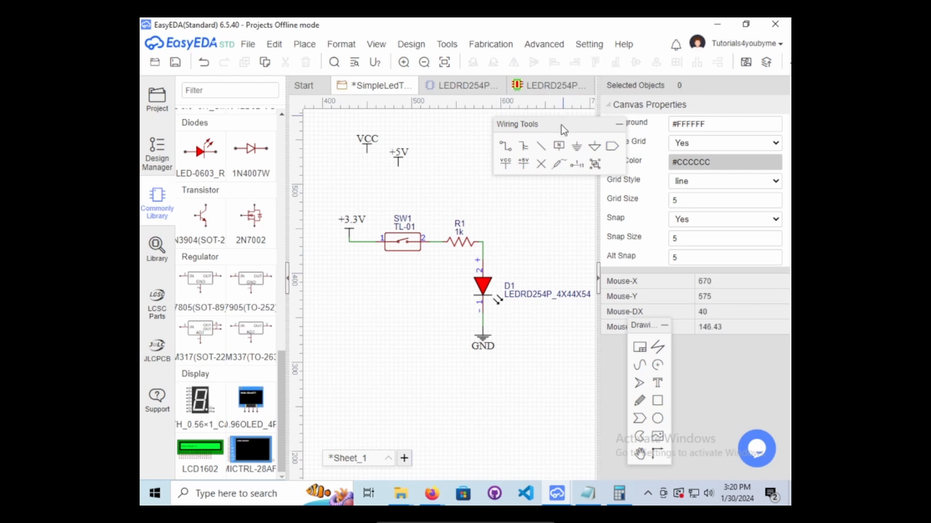
pyautogui.moveTo(563, 124)
pyautogui.mouseDown()
pyautogui.moveTo(617, 199)
pyautogui.moveTo(688, 350)
pyautogui.moveTo(707, 367)
pyautogui.moveTo(697, 356)
pyautogui.moveTo(704, 360)
pyautogui.mouseUp()
pyautogui.moveTo(782, 437)
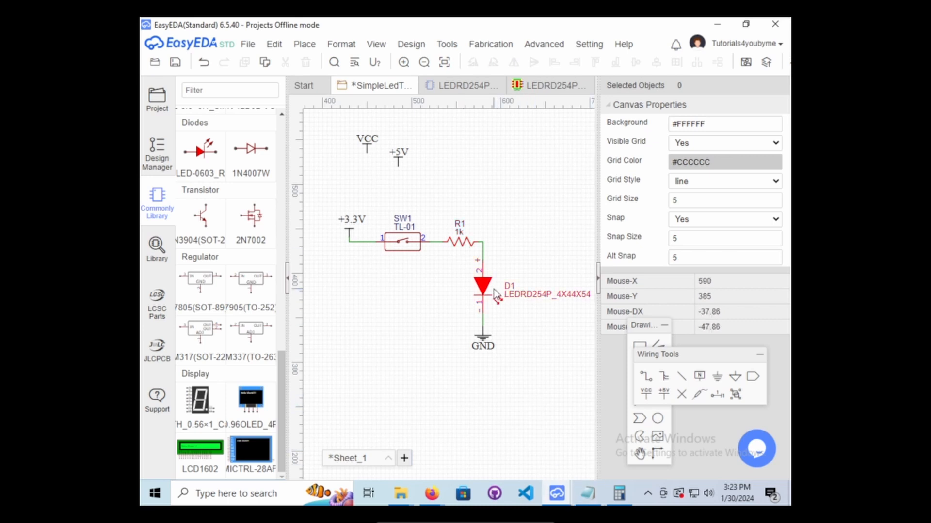
# Switch to Firefox and bring up the window showing the Ohm's law formula wheel image.
pyautogui.moveTo(432, 496)
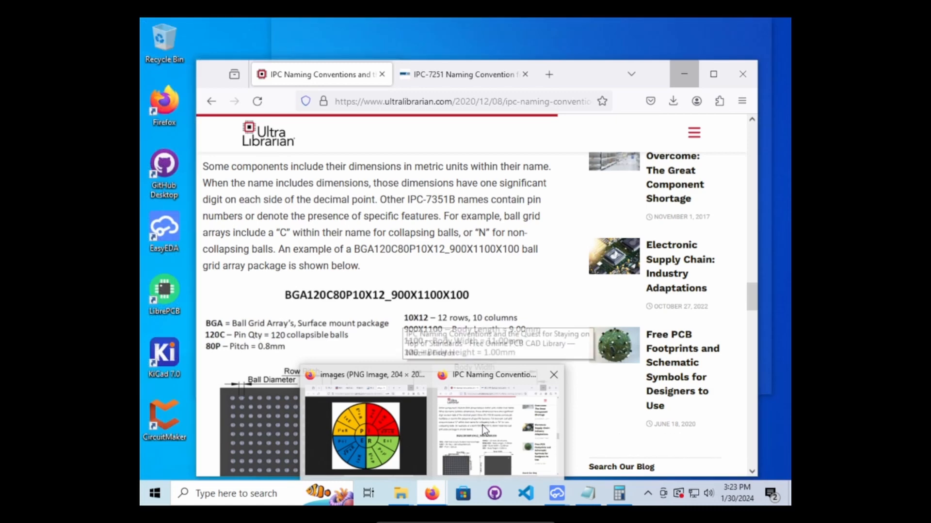
pyautogui.click(481, 425)
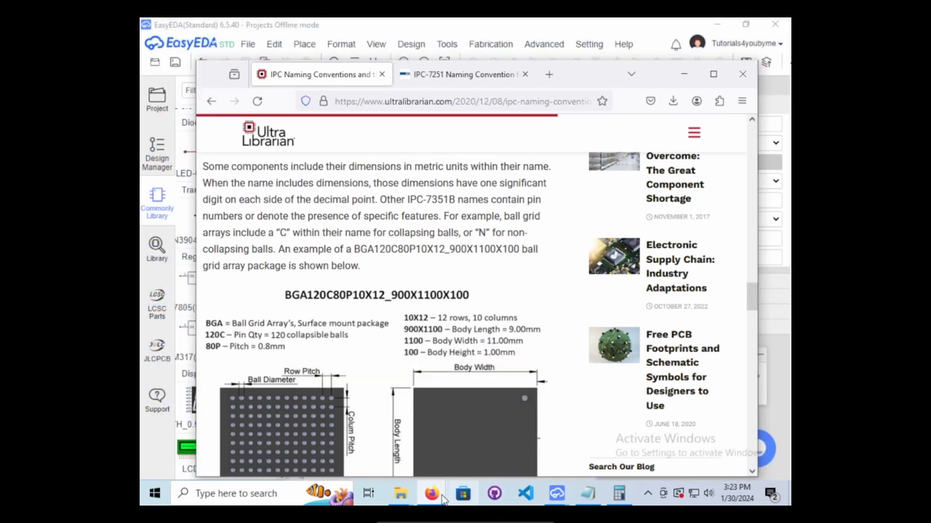
pyautogui.moveTo(432, 494)
pyautogui.click(406, 418)
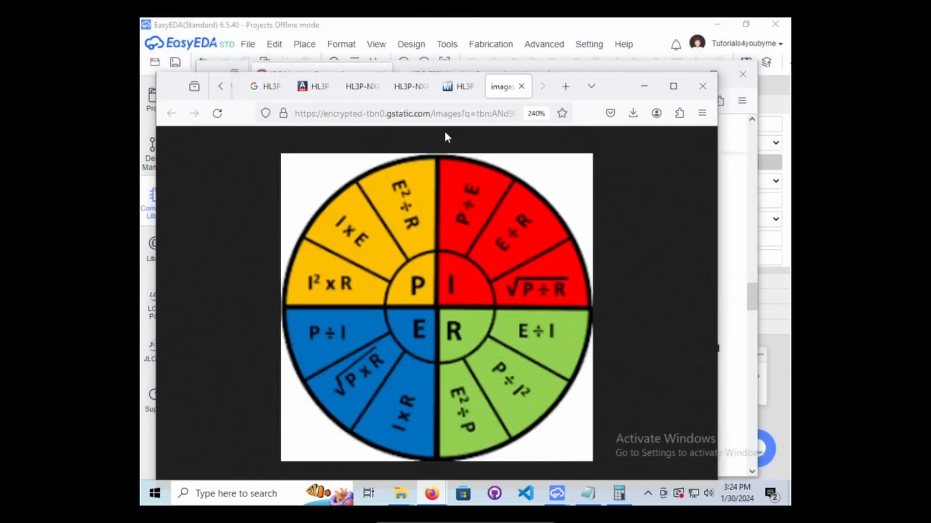
# Switch to the HL3P-NX45 datasheet and check the voltage ratings for AlInGaP Red in the Electrical Characteristics table.
pyautogui.click(375, 90)
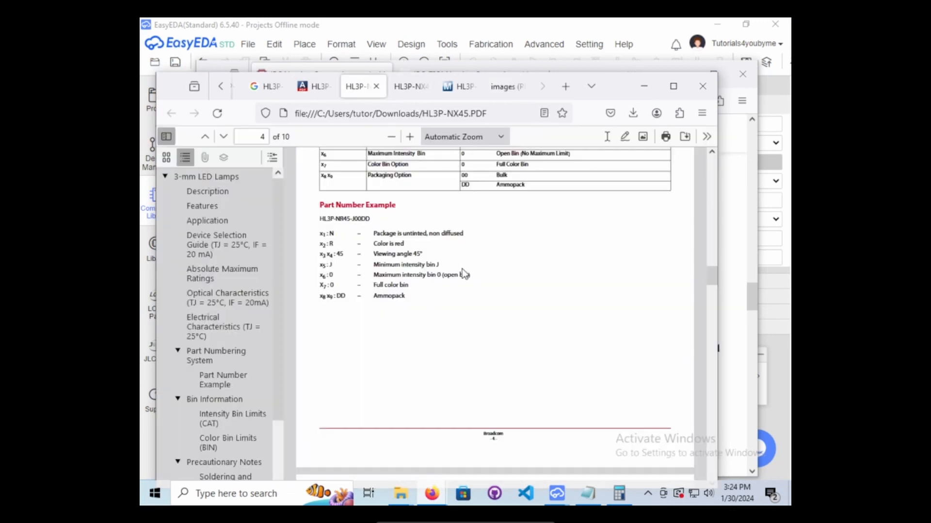
pyautogui.scroll(5, 467, 274)
pyautogui.scroll(10, 476, 285)
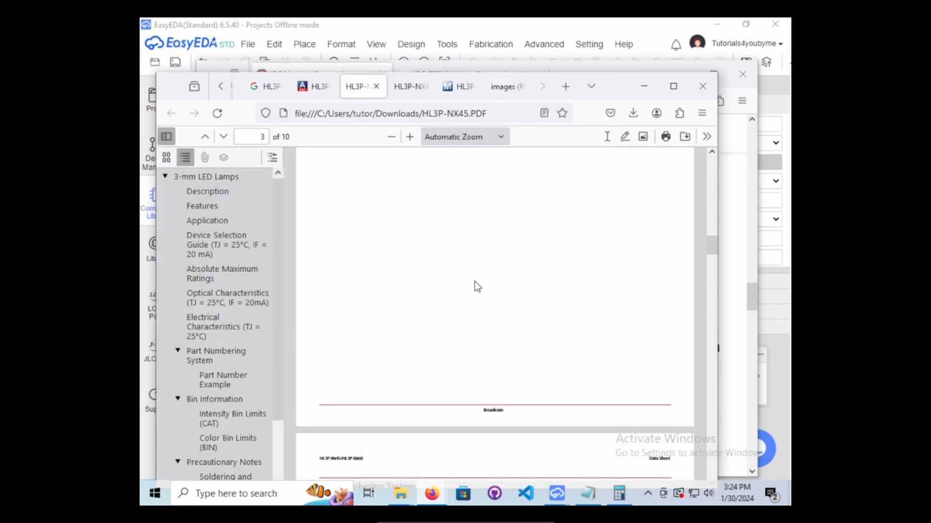
pyautogui.scroll(-2, 472, 305)
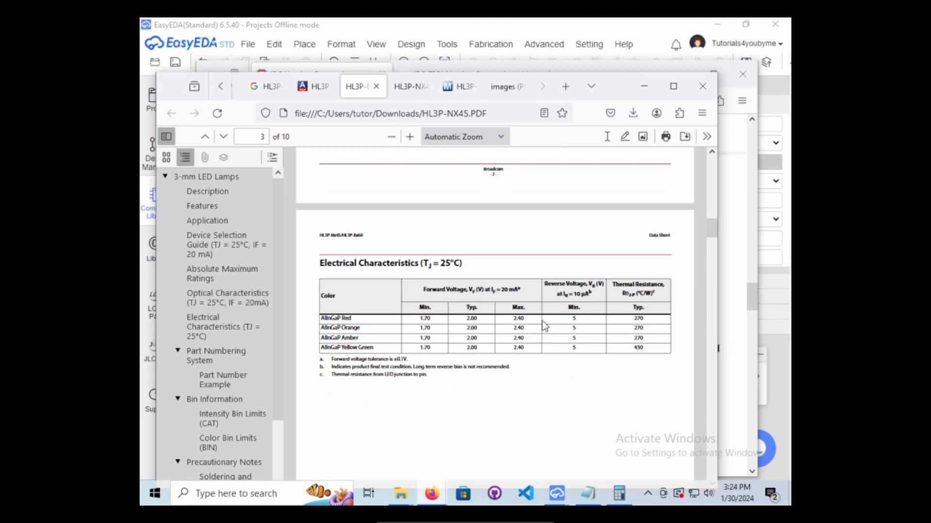
pyautogui.doubleClick(574, 319)
# Examine the DC forward current under Absolute Maximum Ratings, the package drawing and the Device Selection Guide of the LED datasheet.
pyautogui.scroll(5, 583, 321)
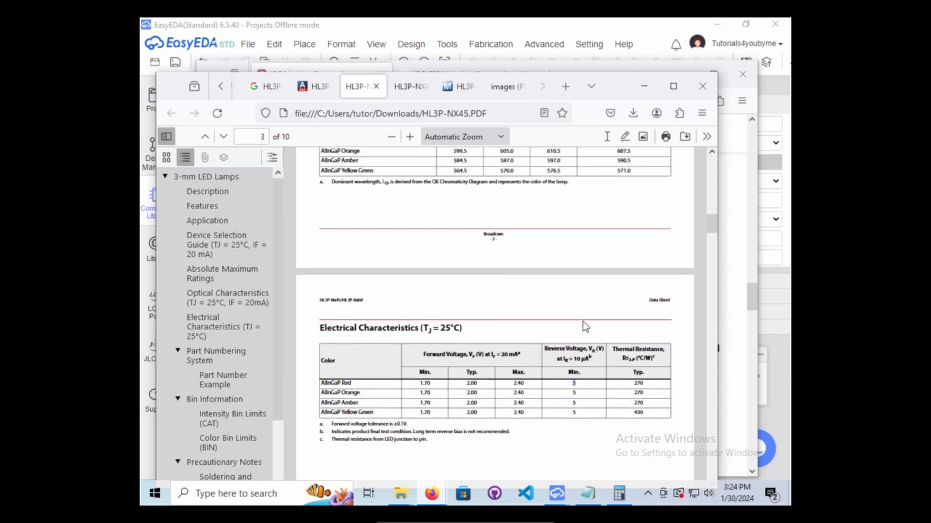
pyautogui.scroll(3, 582, 321)
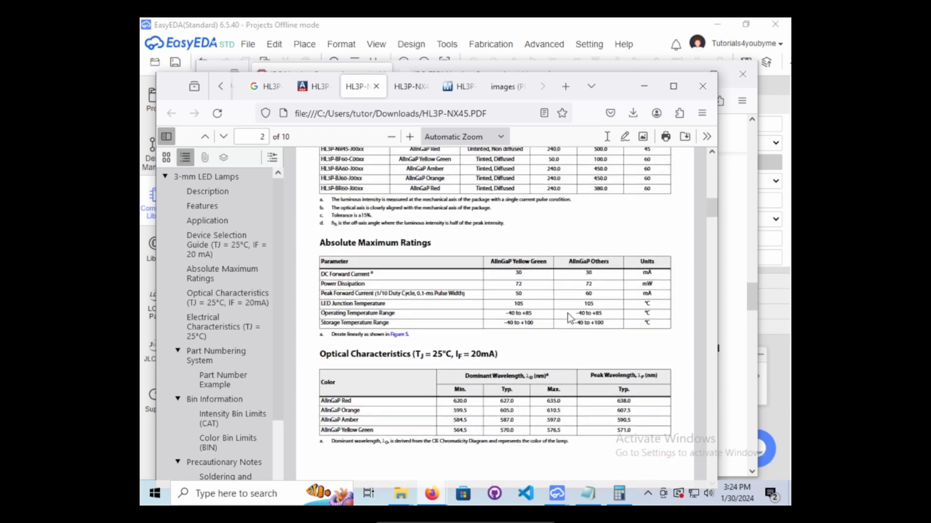
pyautogui.moveTo(524, 275); pyautogui.dragTo(513, 278)
pyautogui.click(527, 277)
pyautogui.scroll(7, 547, 325)
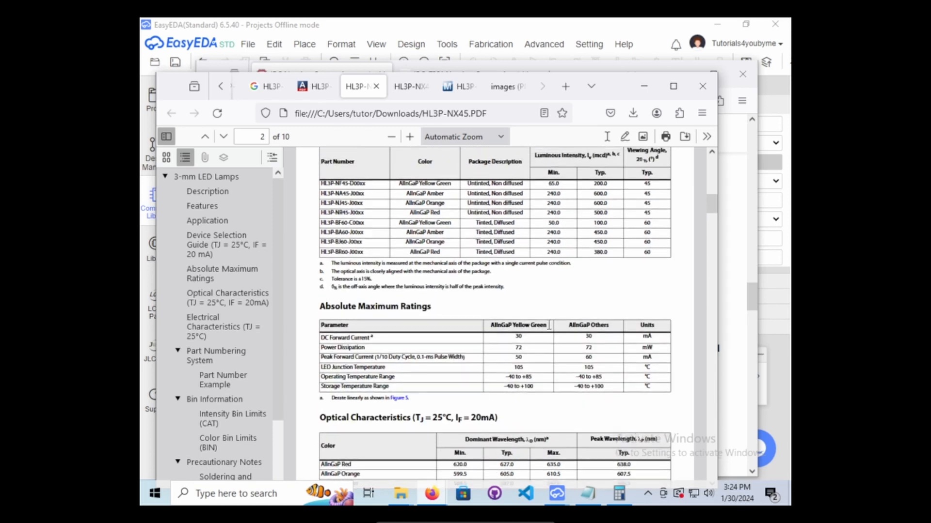
pyautogui.scroll(8, 548, 321)
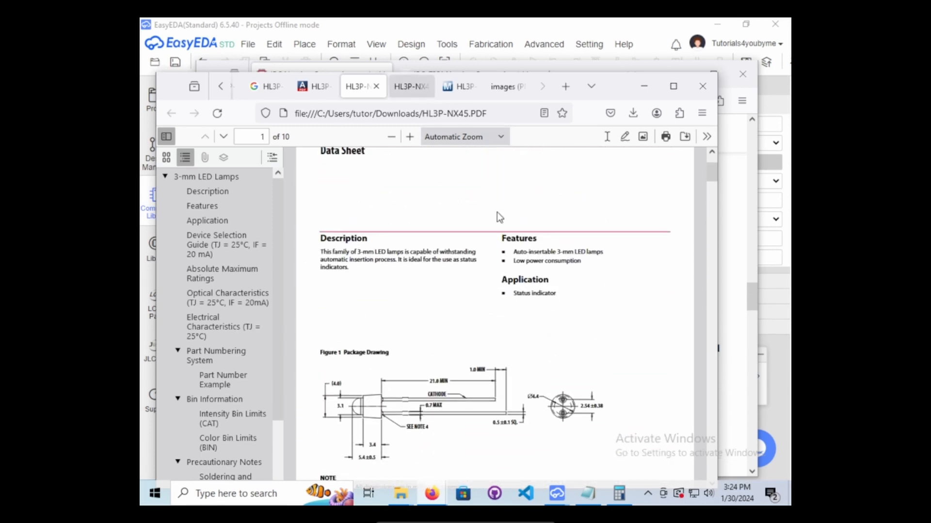
pyautogui.scroll(-4, 543, 357)
pyautogui.scroll(-5, 543, 357)
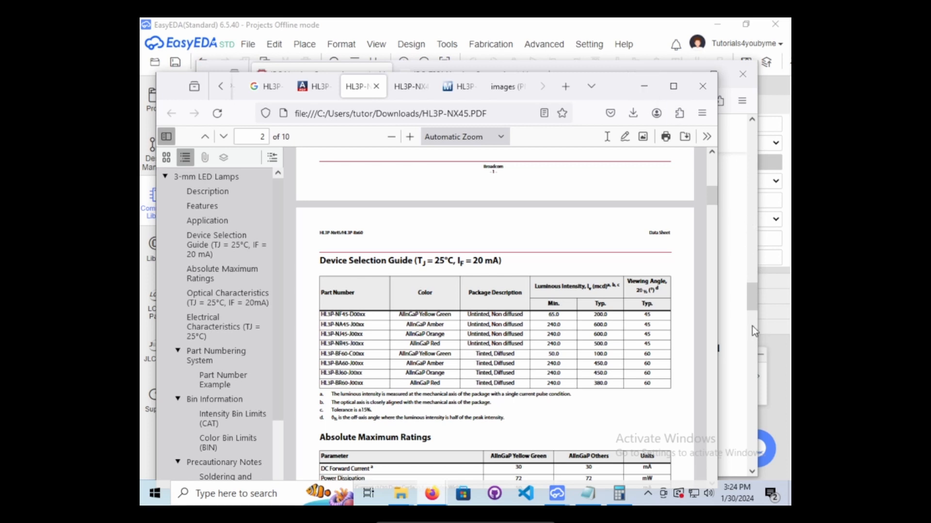
# Minimize the browser window with the IPC naming conventions article and return to the Ohm's law formula wheel image.
pyautogui.click(731, 274)
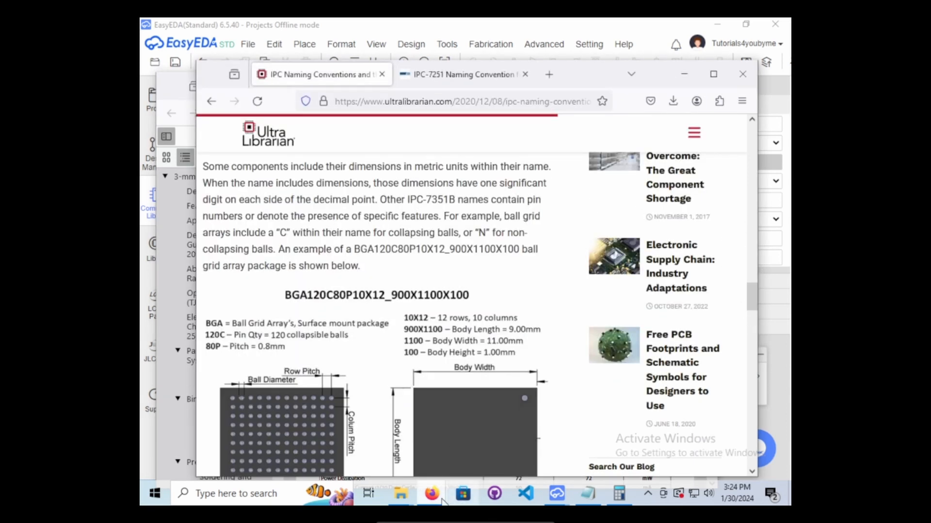
pyautogui.click(681, 74)
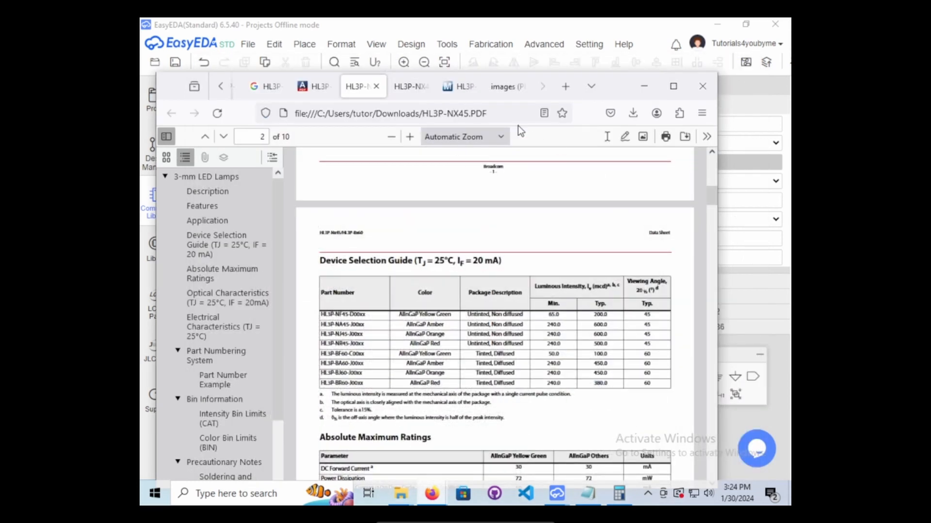
pyautogui.click(509, 86)
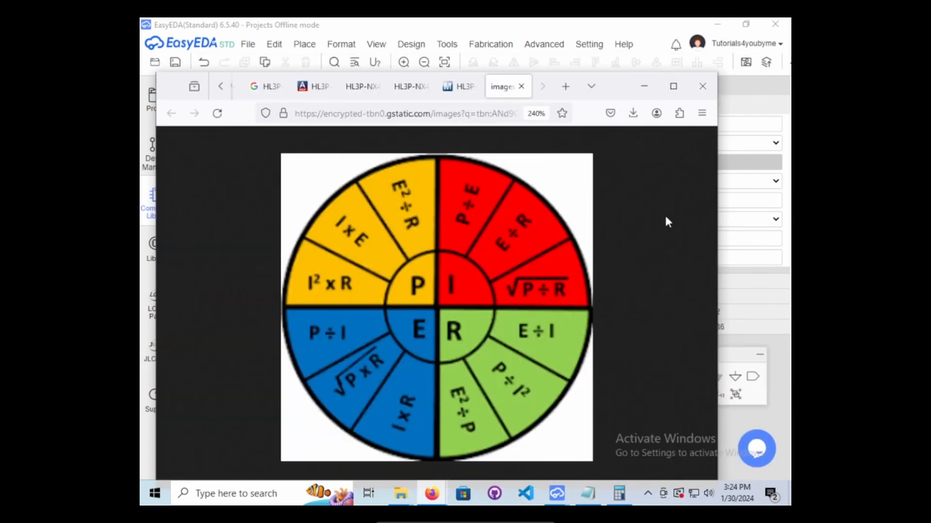